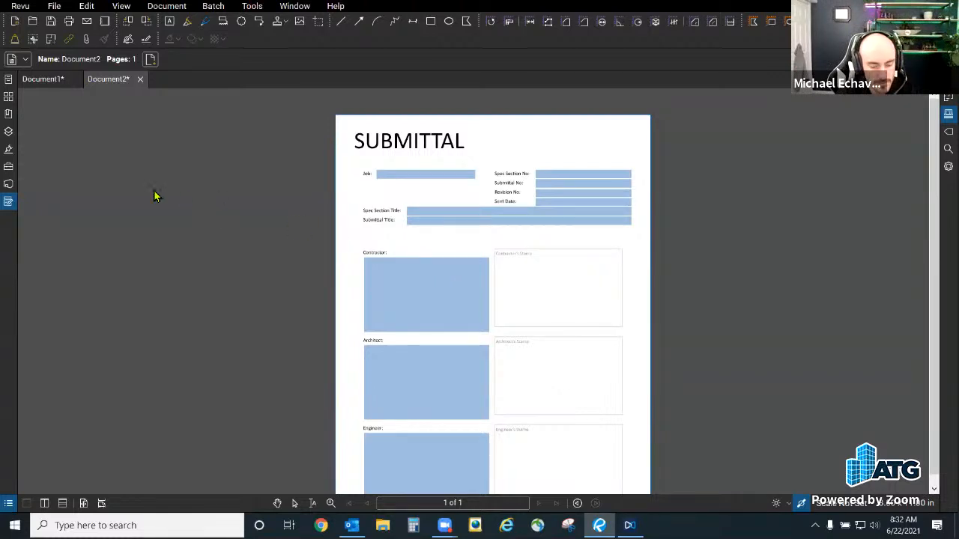
click(58, 10)
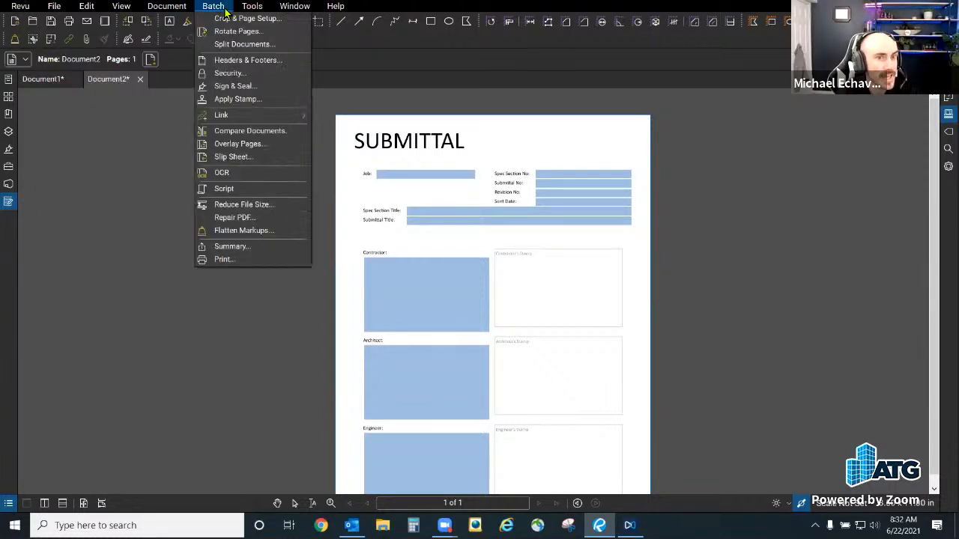
mouse_move(242, 13)
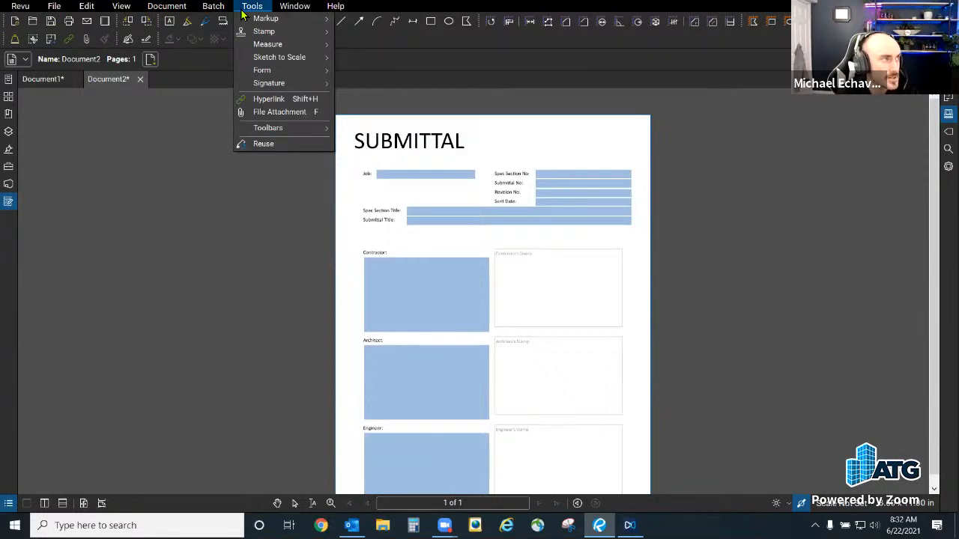
click(166, 199)
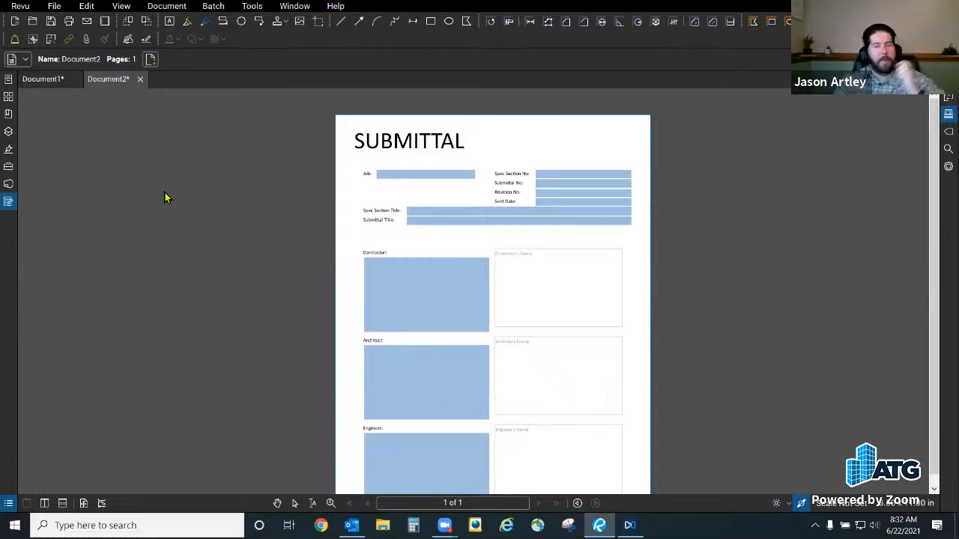
- Leave form field editing on the submittal document and return to panning the page
drag(165, 193, 258, 240)
key(Escape)
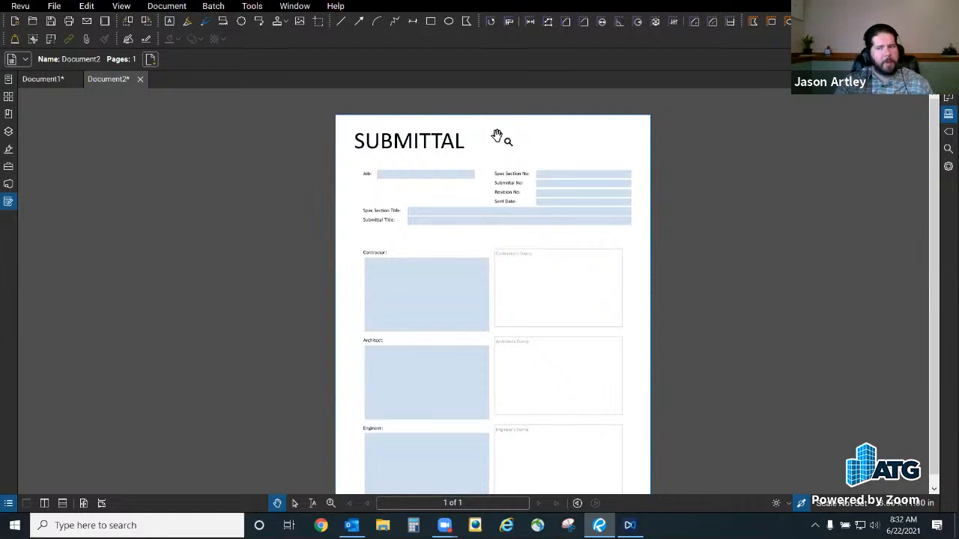
drag(505, 154, 477, 148)
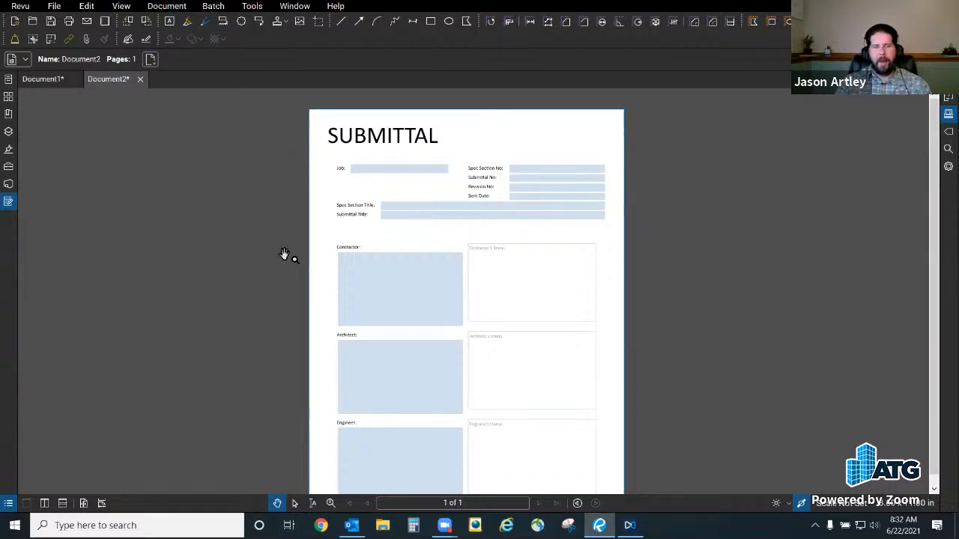
- Look over the available form tools, such as Text Box, Check Box and Automatically Create Form Fields
click(250, 8)
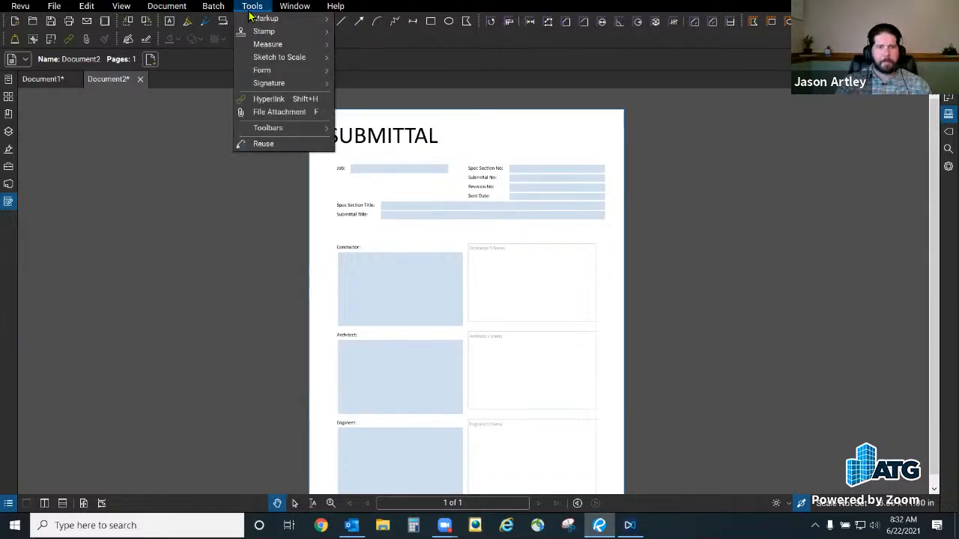
mouse_move(283, 71)
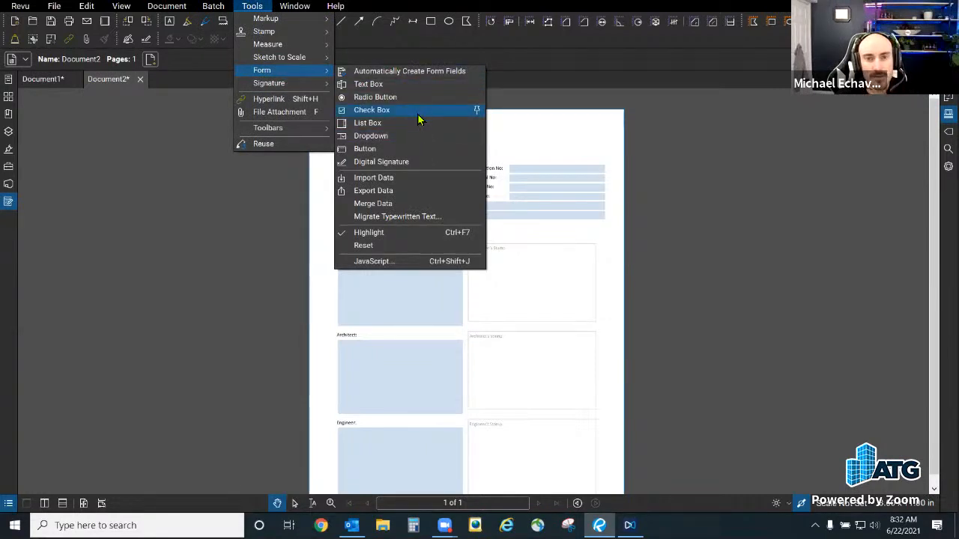
click(197, 251)
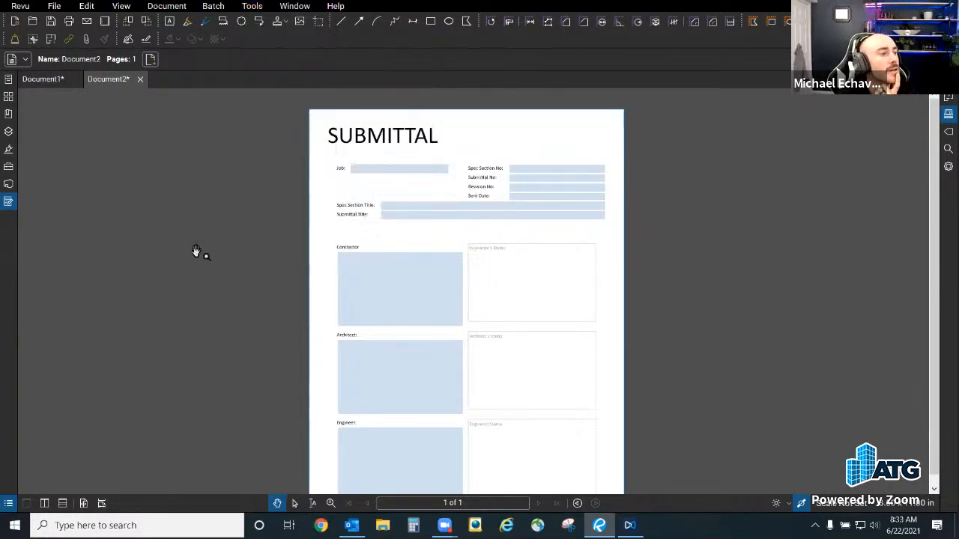
- Open the Bluebeam website in a WebTab and go to its Compare Revu Editions page
click(335, 6)
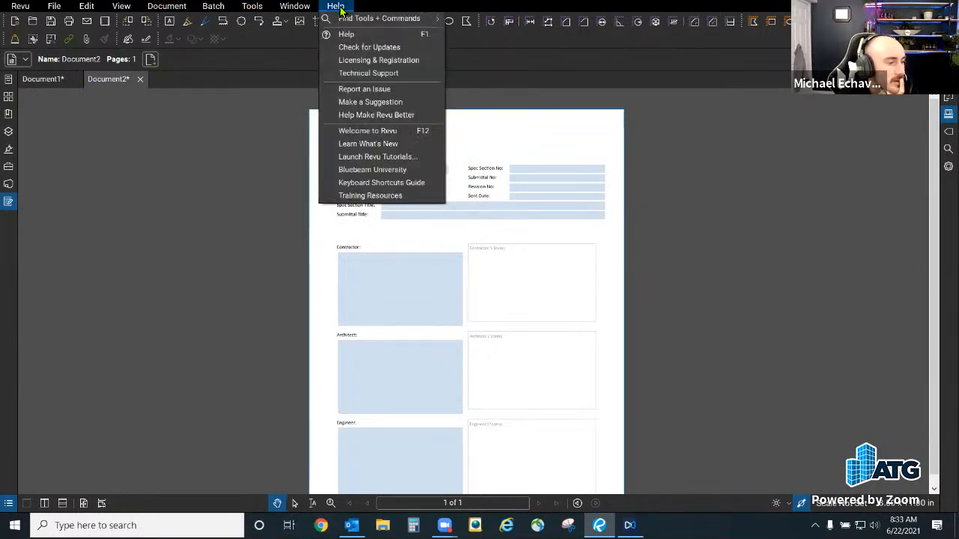
click(306, 48)
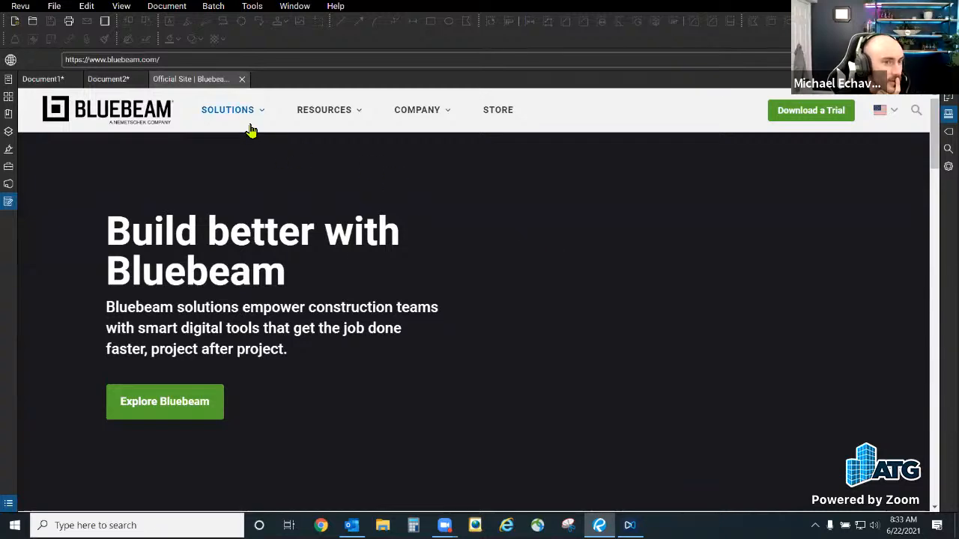
scroll(896, 250, down, 5)
scroll(877, 282, down, 15)
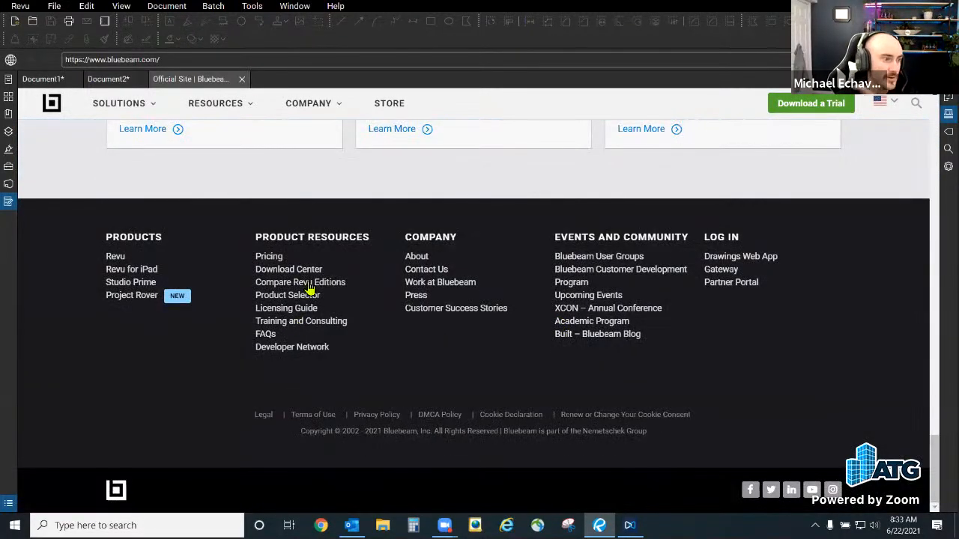
click(332, 283)
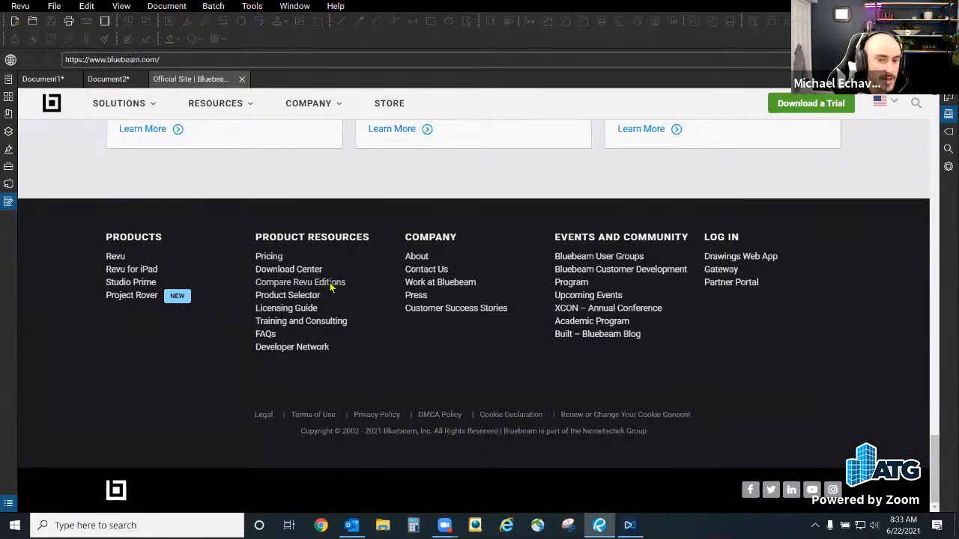
- Examine the Key Features comparison for which Revu edition includes Automatic Form Creation
scroll(682, 321, down, 20)
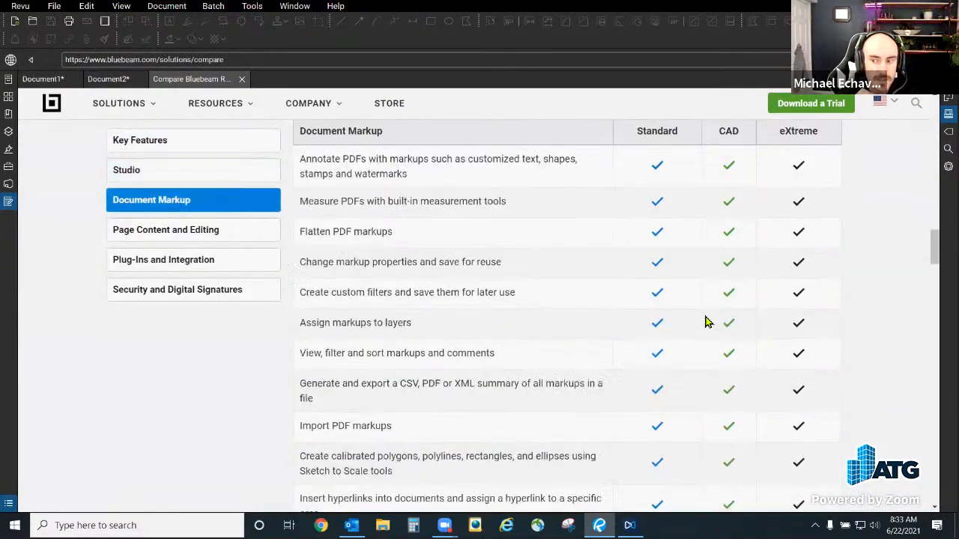
scroll(705, 322, up, 15)
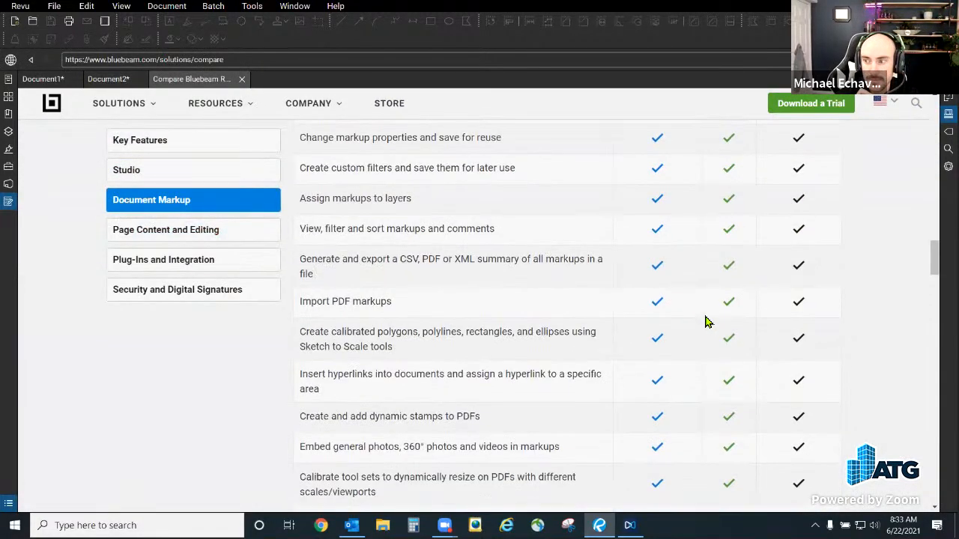
scroll(705, 323, up, 2)
scroll(705, 323, down, 5)
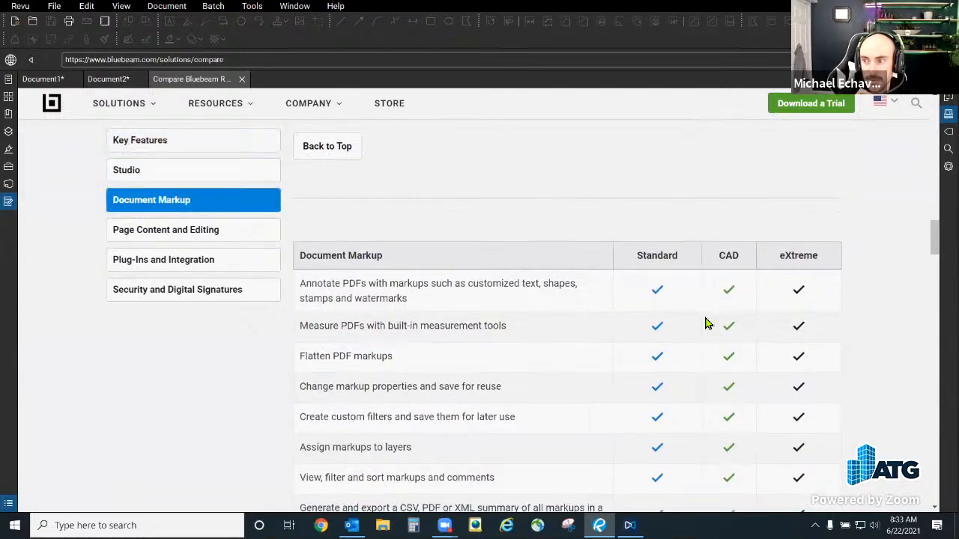
scroll(705, 323, up, 4)
scroll(705, 323, up, 6)
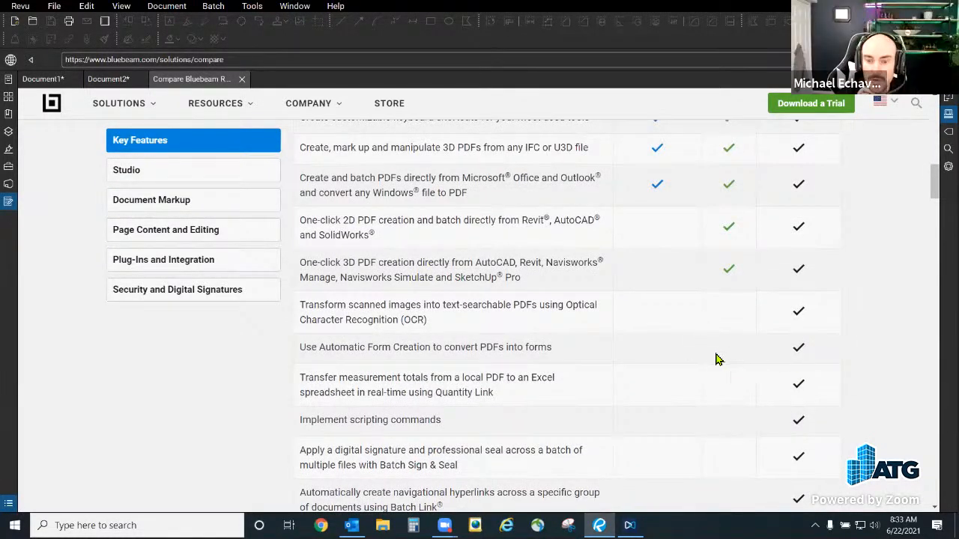
key(ctrl)
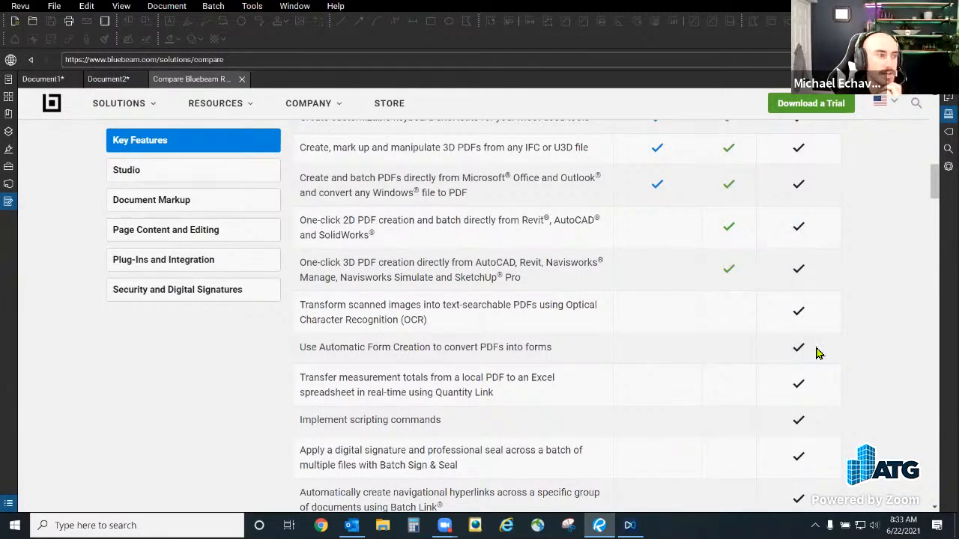
- Check the Page Content and Editing comparison for which edition can create and edit forms, and close the web page
scroll(836, 343, down, 7)
scroll(836, 343, down, 5)
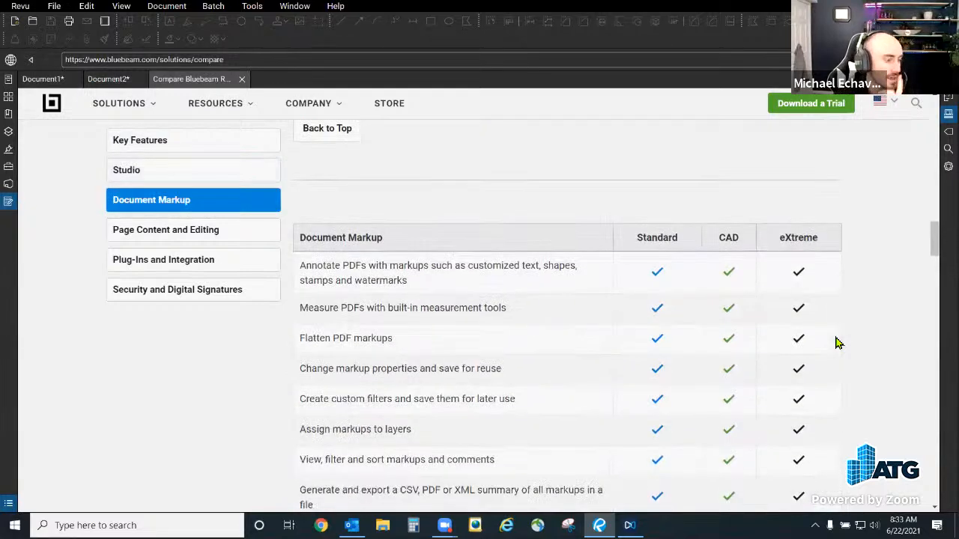
scroll(837, 343, down, 5)
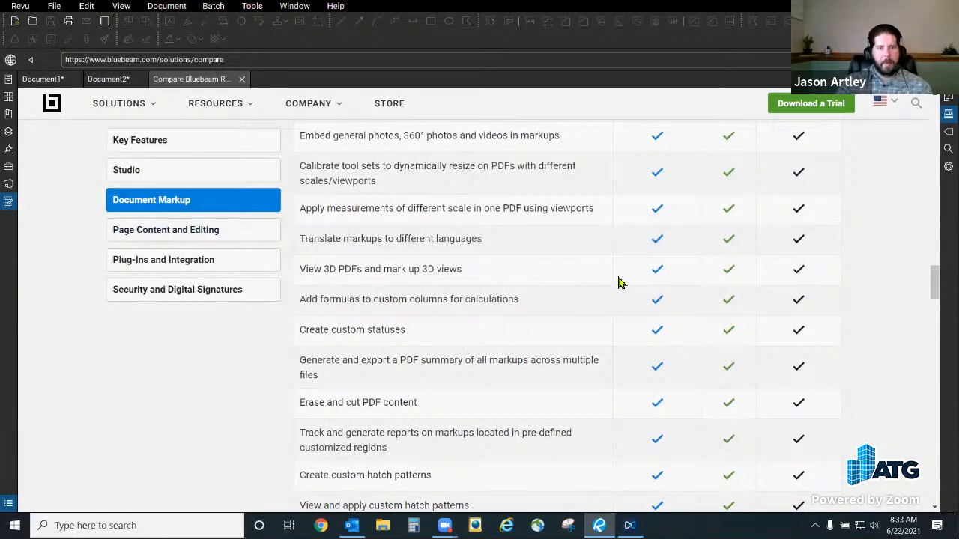
scroll(619, 279, down, 10)
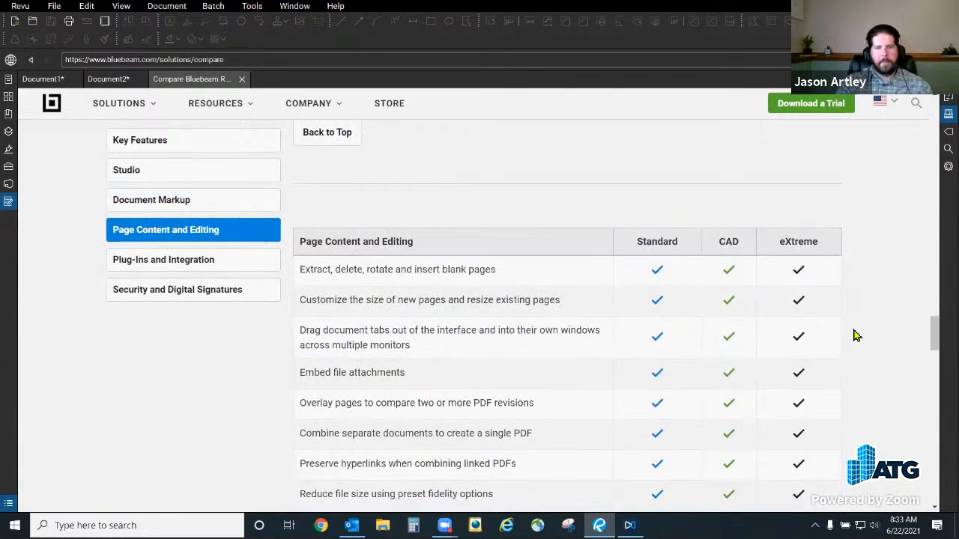
scroll(938, 339, down, 3)
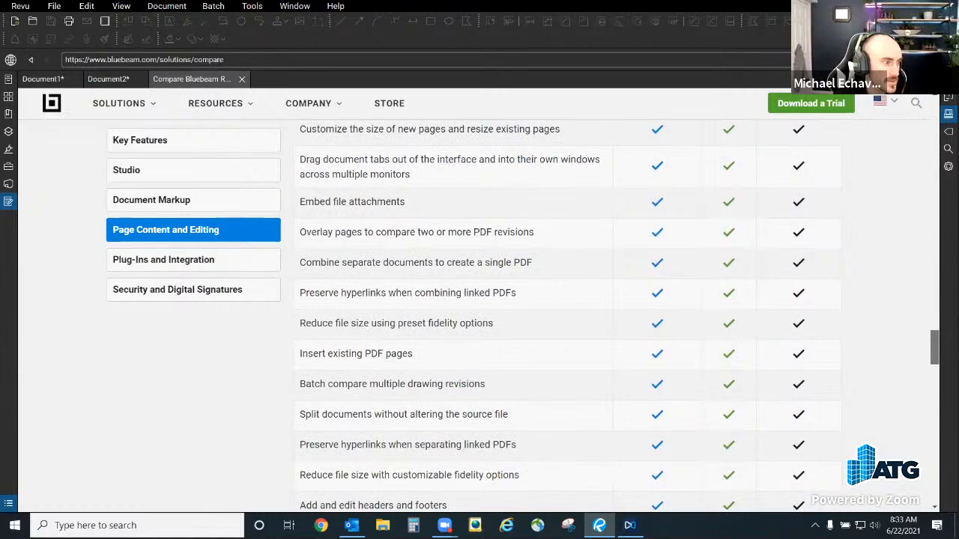
scroll(569, 315, down, 4)
scroll(569, 314, down, 3)
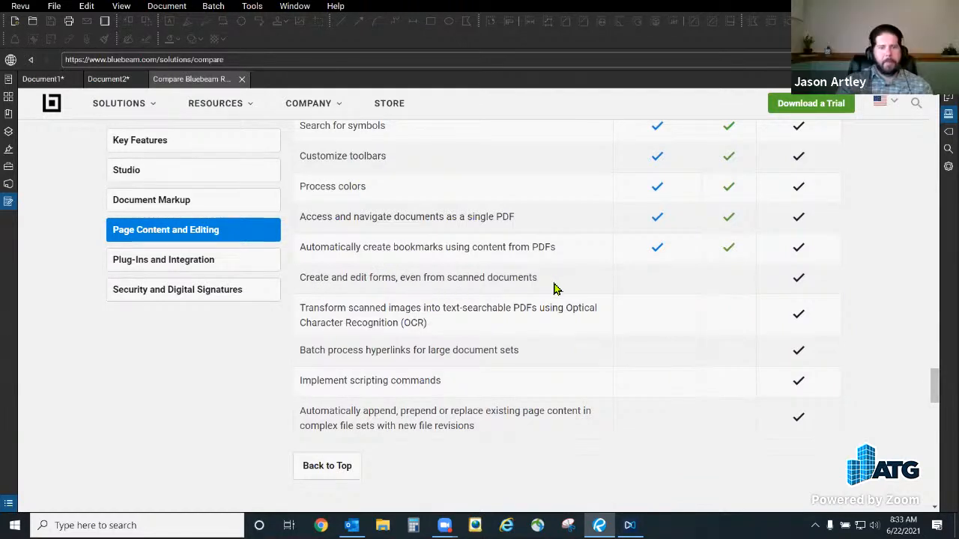
key(ctrl)
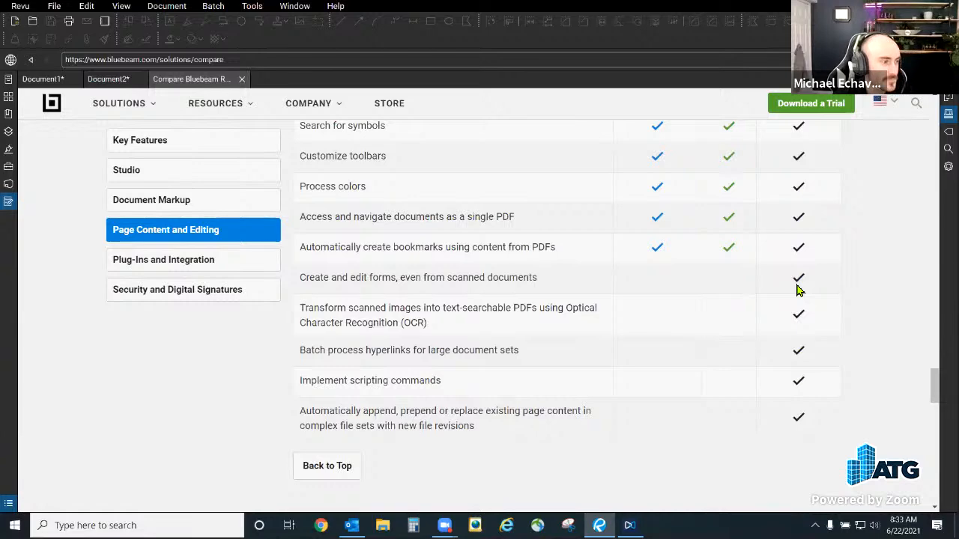
scroll(797, 287, up, 3)
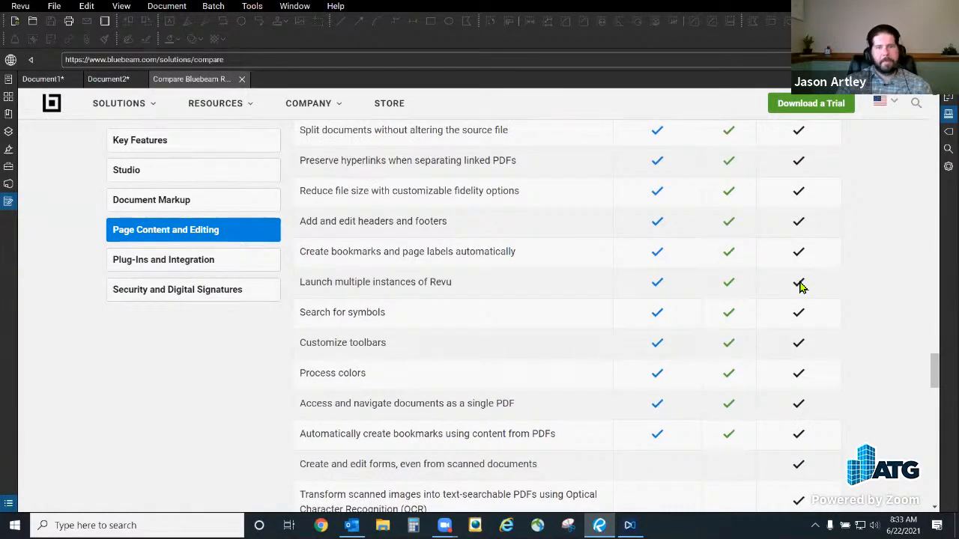
scroll(843, 337, up, 5)
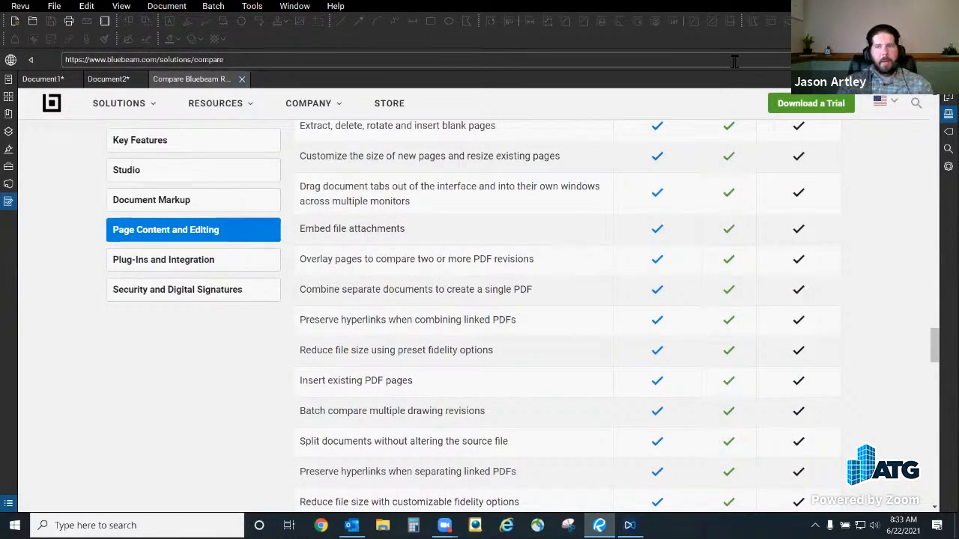
click(241, 81)
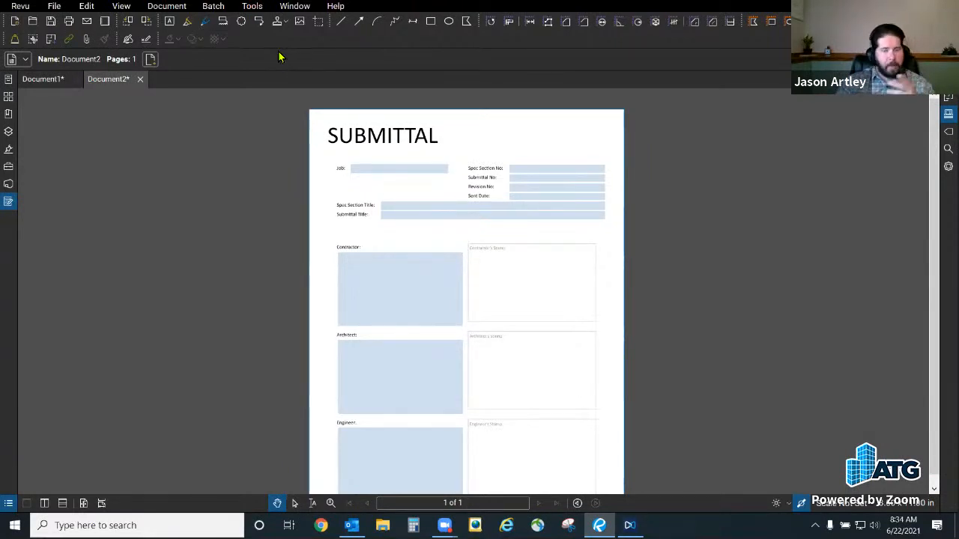
click(265, 7)
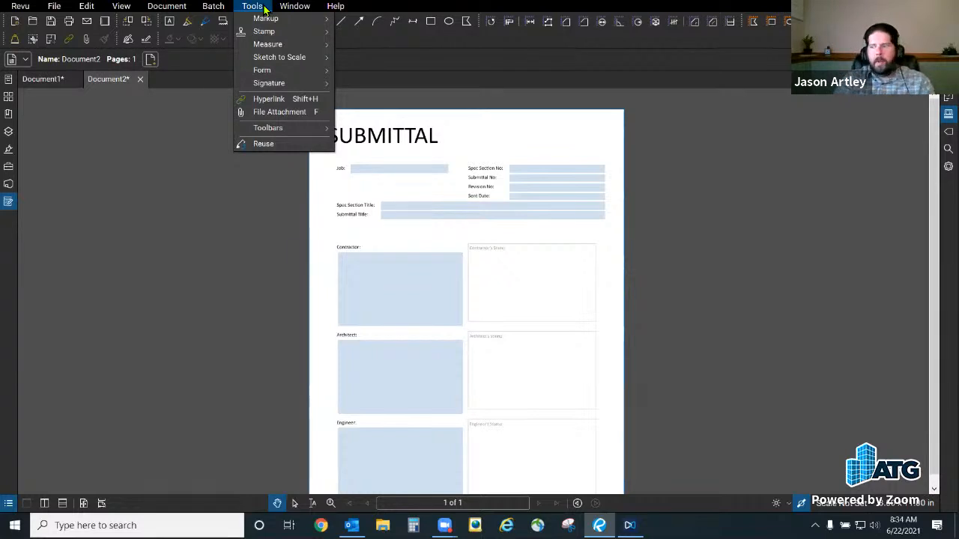
mouse_move(303, 12)
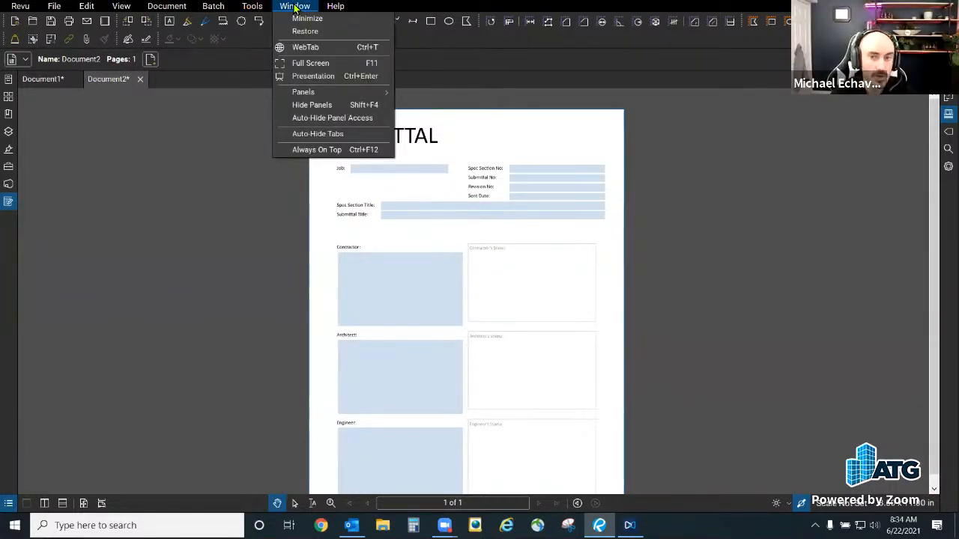
click(522, 153)
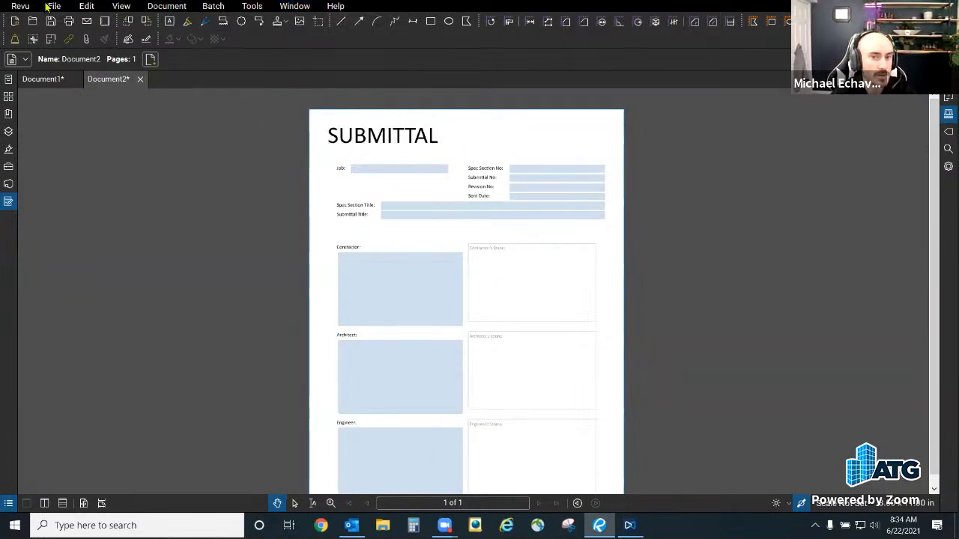
- View the list of templates available for creating a new PDF
click(56, 7)
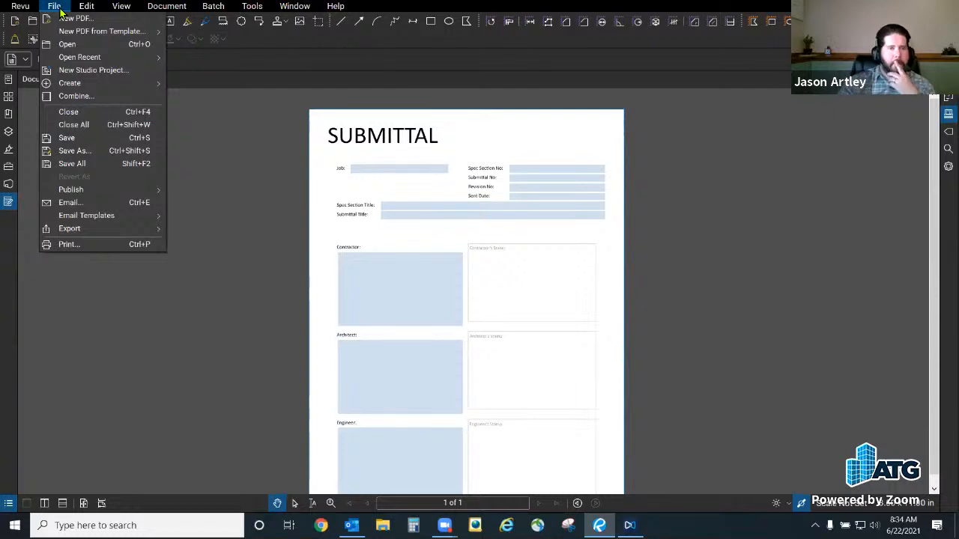
mouse_move(110, 33)
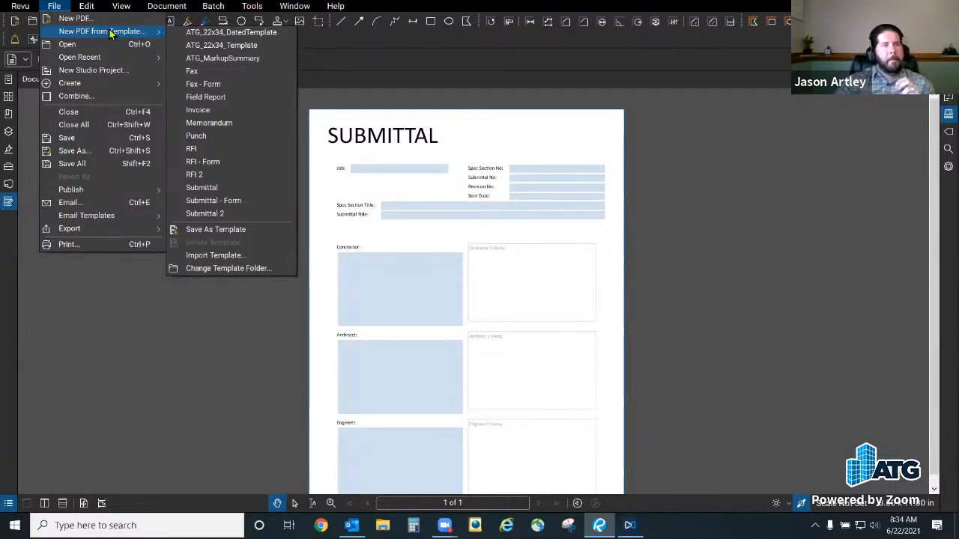
click(55, 8)
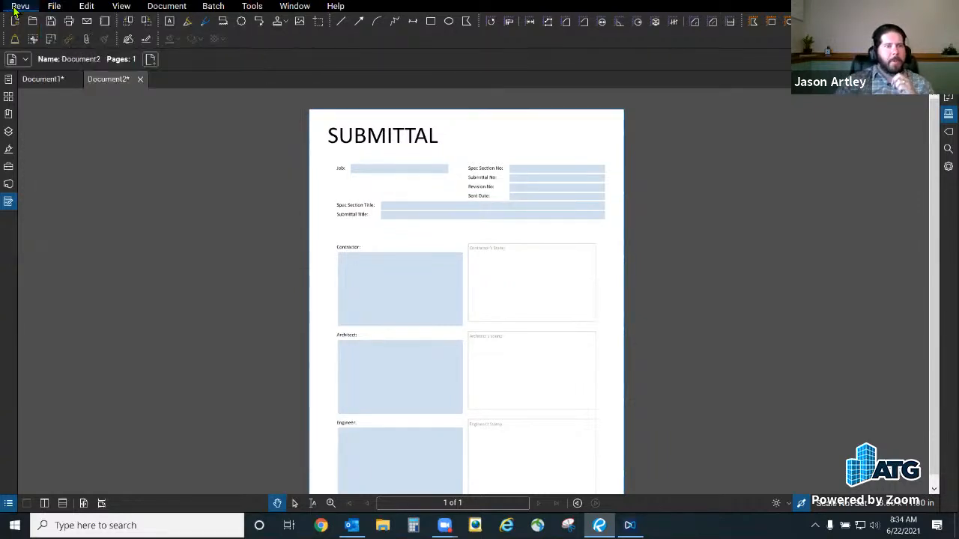
- Create a new PDF from the RFI template and look over its blank entry lines
click(55, 6)
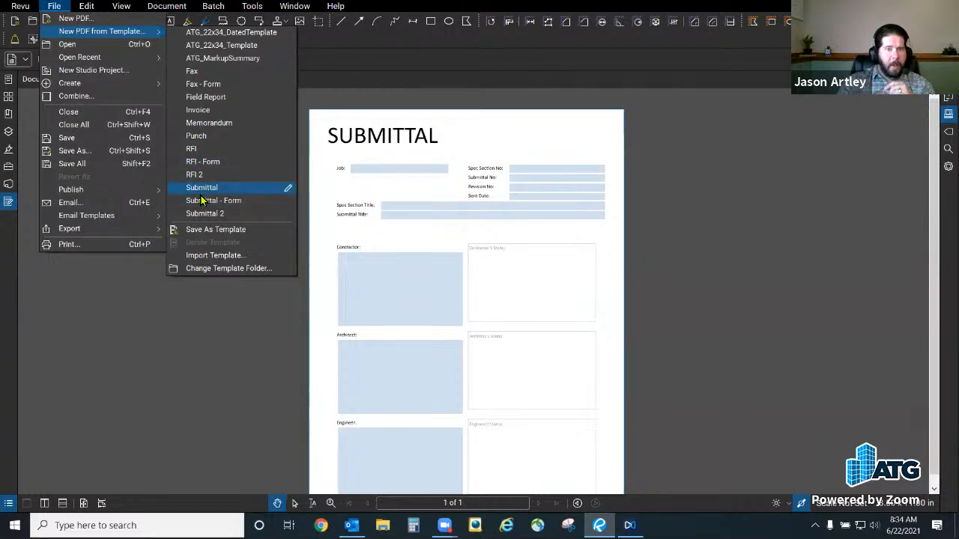
click(236, 149)
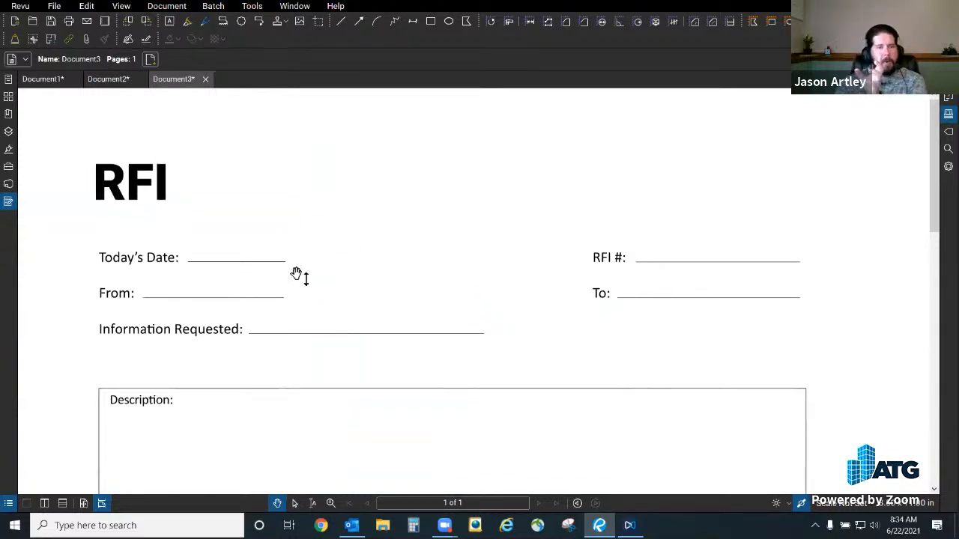
scroll(381, 268, down, 3)
scroll(198, 271, down, 3)
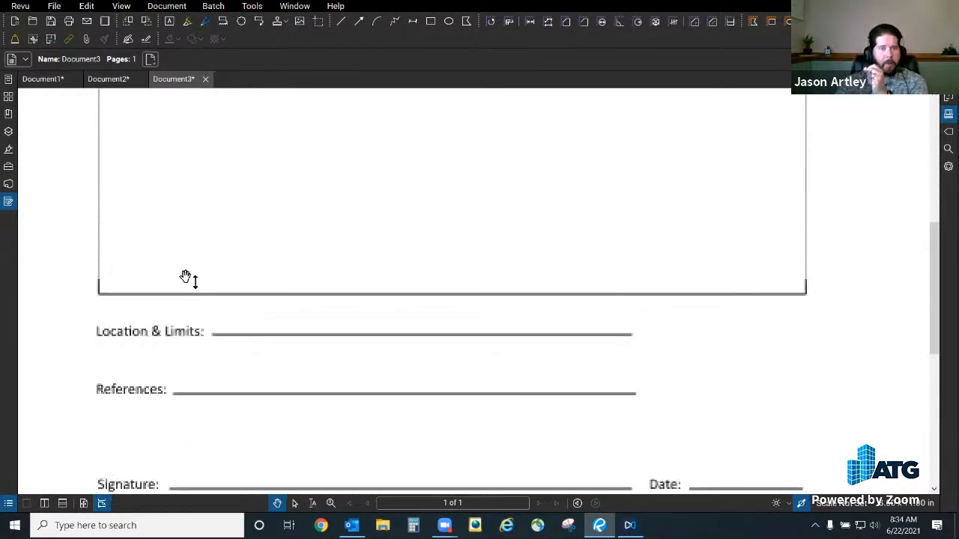
- Create a new PDF from the RFI - Form template
scroll(415, 309, down, 5)
scroll(390, 288, down, 2)
scroll(516, 360, up, 5)
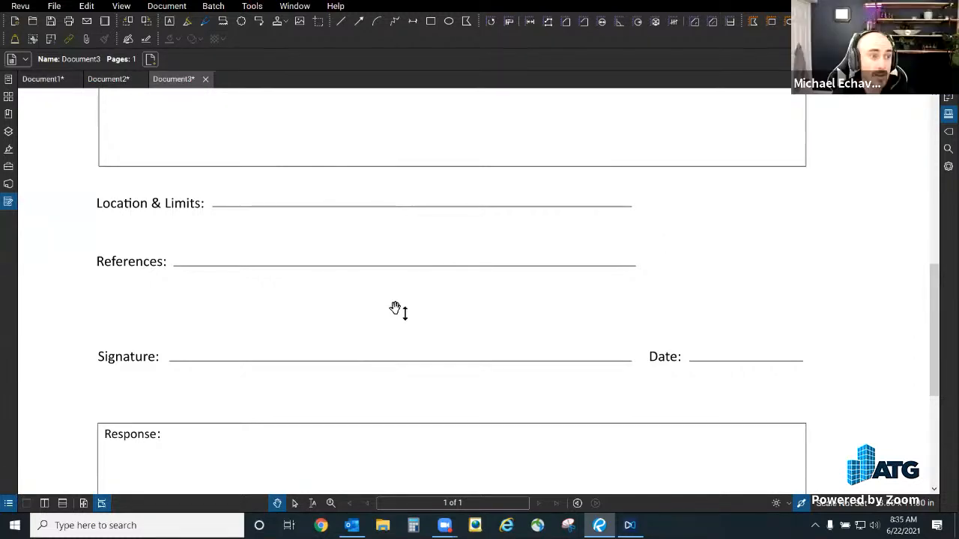
scroll(395, 309, up, 6)
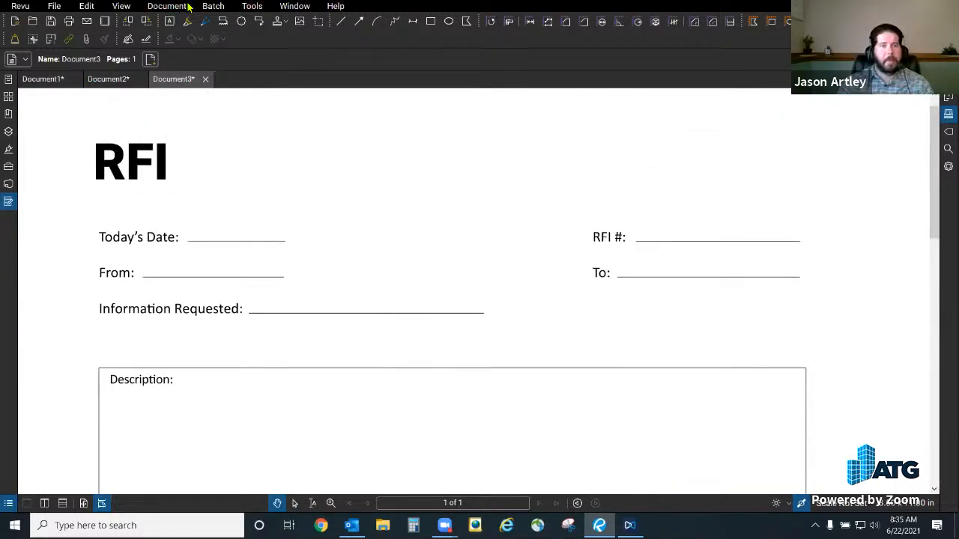
click(58, 7)
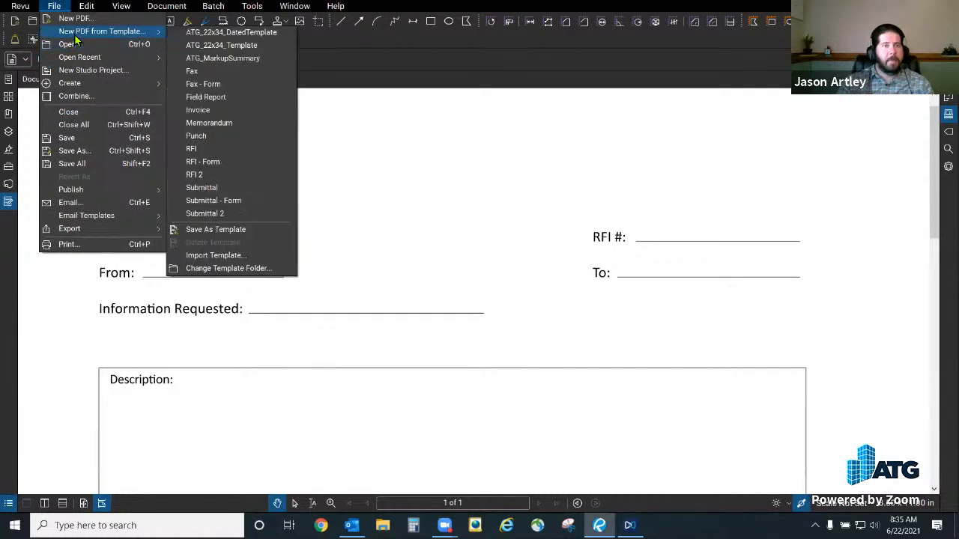
click(225, 163)
scroll(394, 208, down, 3)
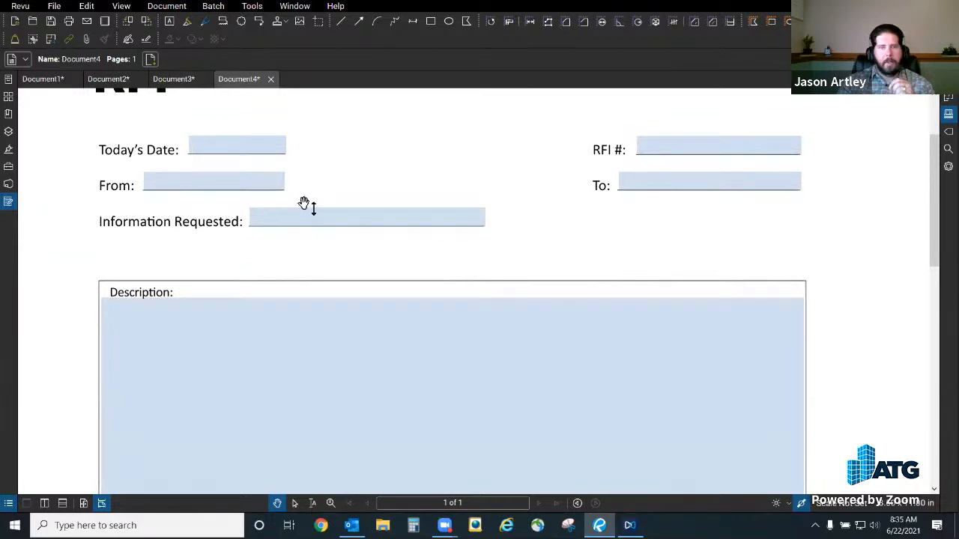
- Enter 6222021 as the RFI number and fill in the To and From fields with the recipient's and sender's first names
click(663, 143)
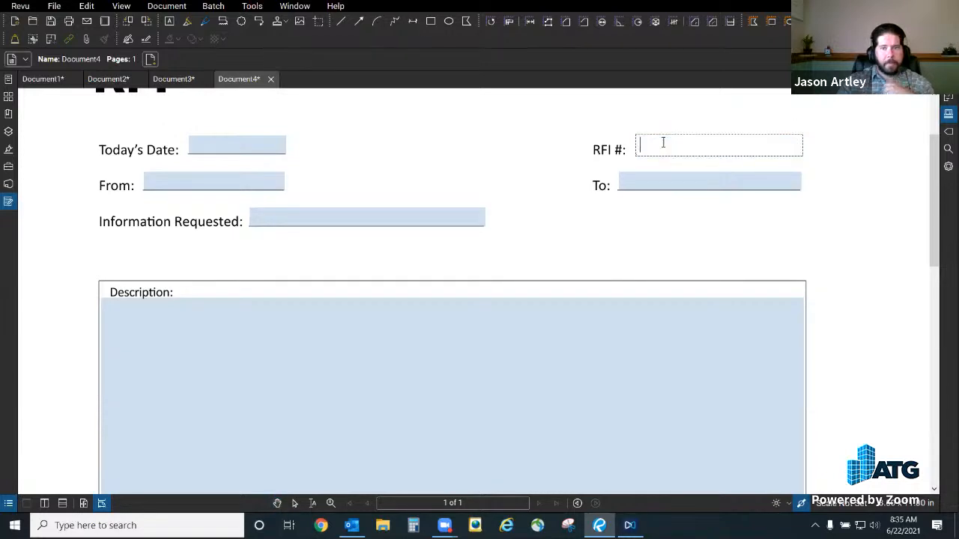
text(6222021)
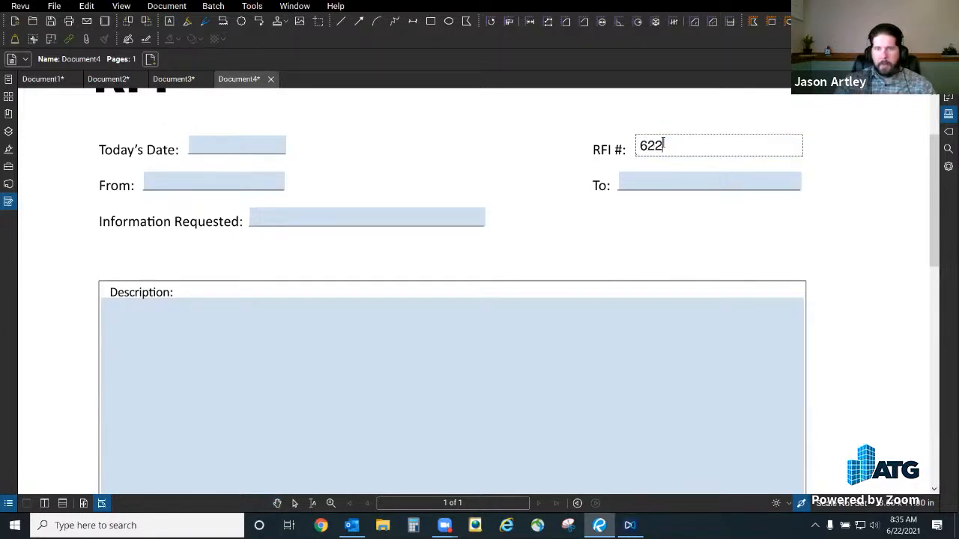
click(649, 182)
text(Michael)
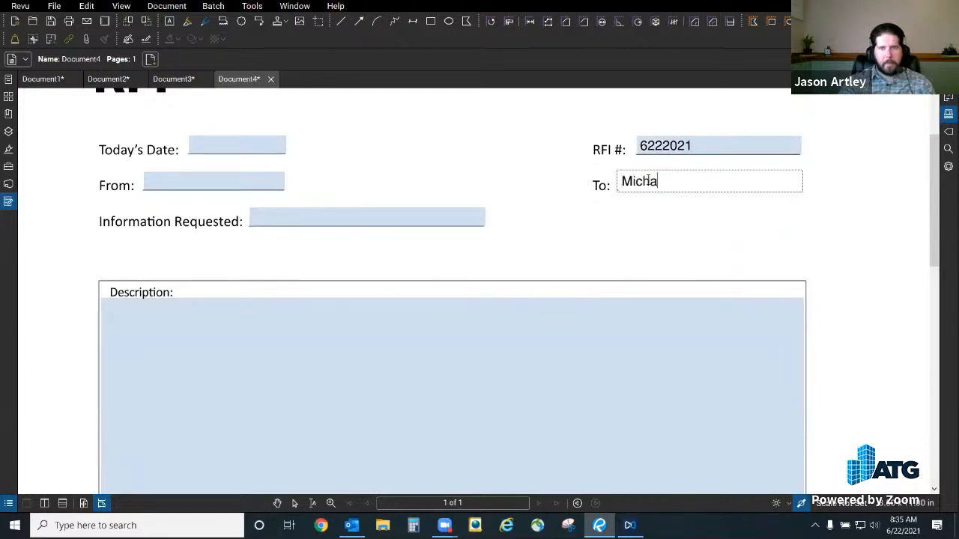
click(218, 182)
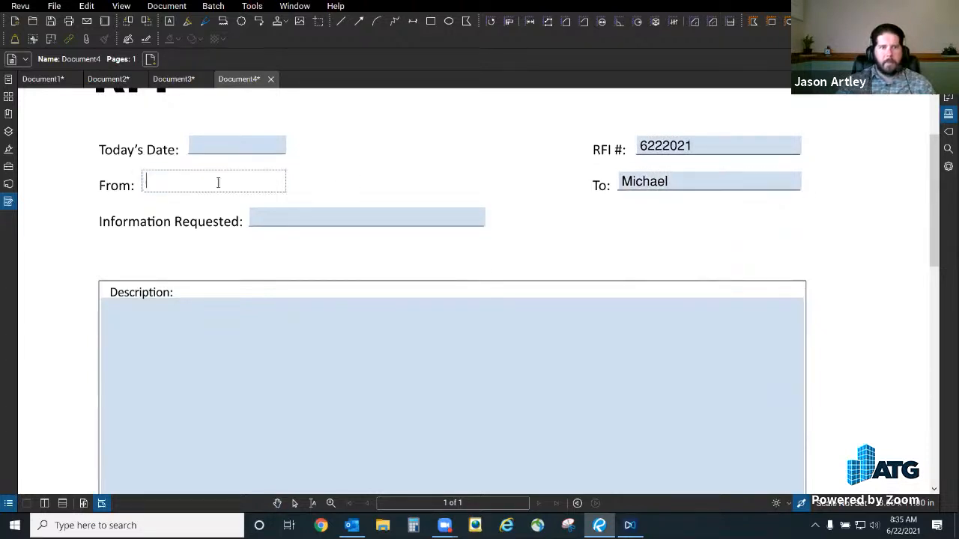
text(Jason)
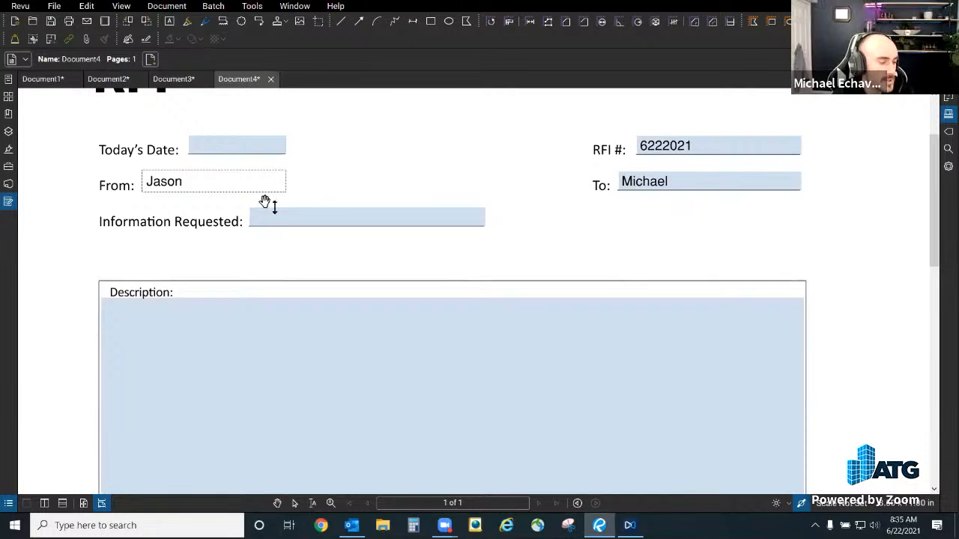
- Fill in the Today's Date field with 6/22/2021, leaving the Information Requested field empty
click(292, 215)
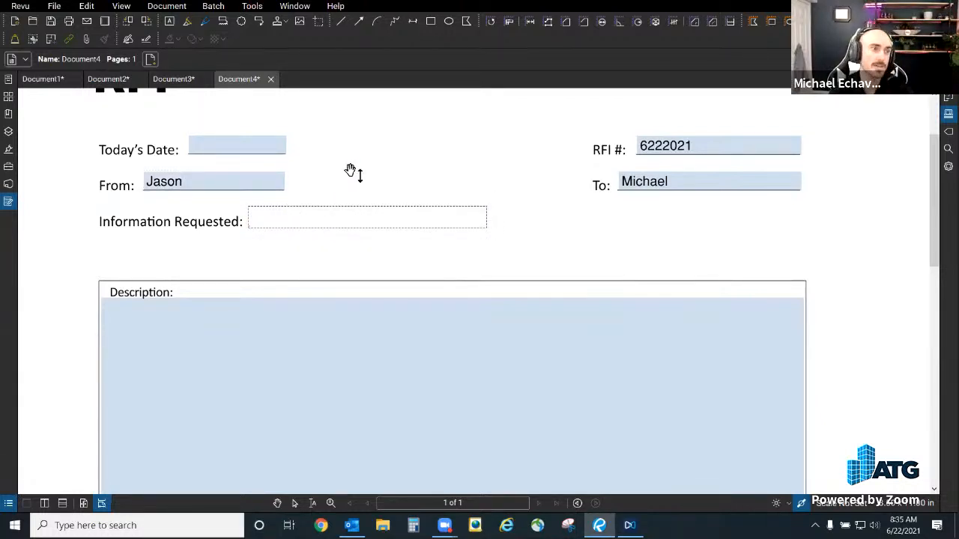
click(231, 149)
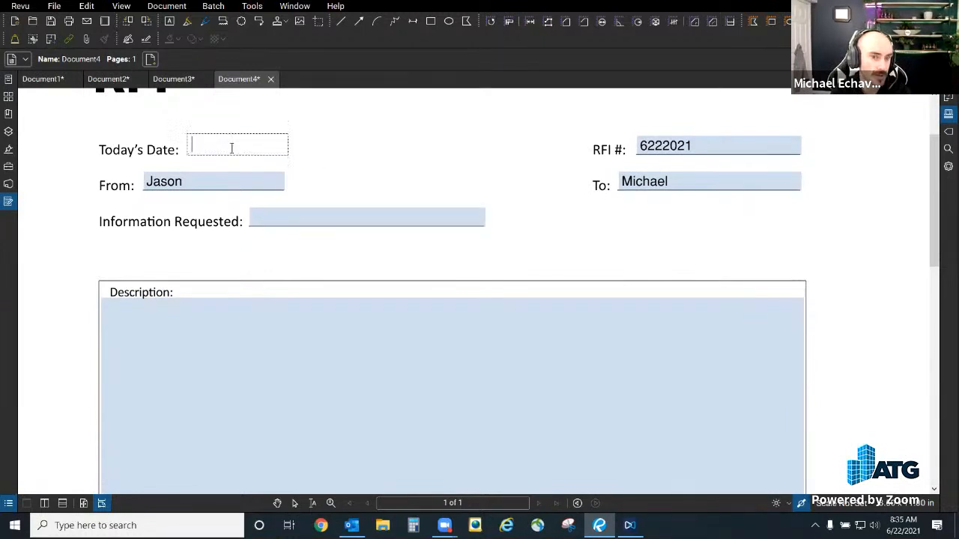
text(6/22/20)
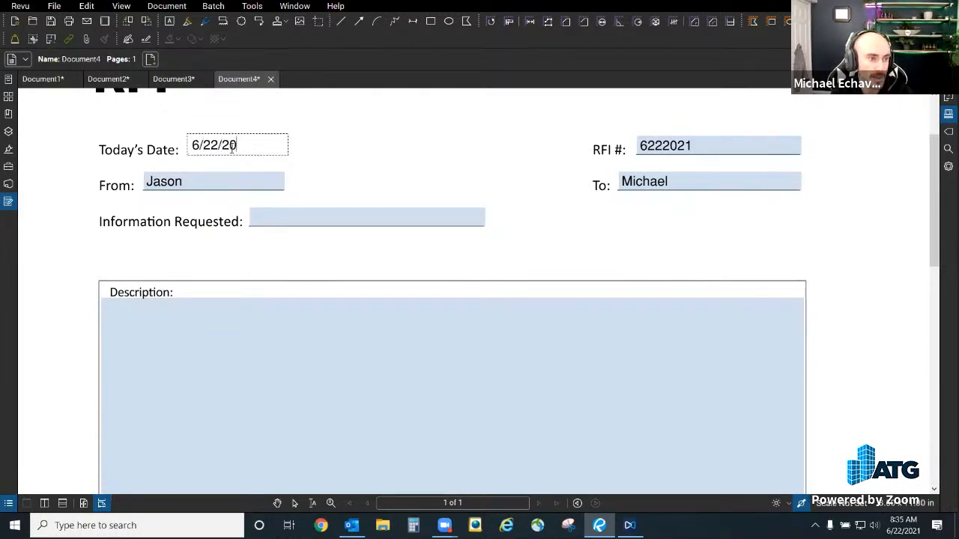
text(121)
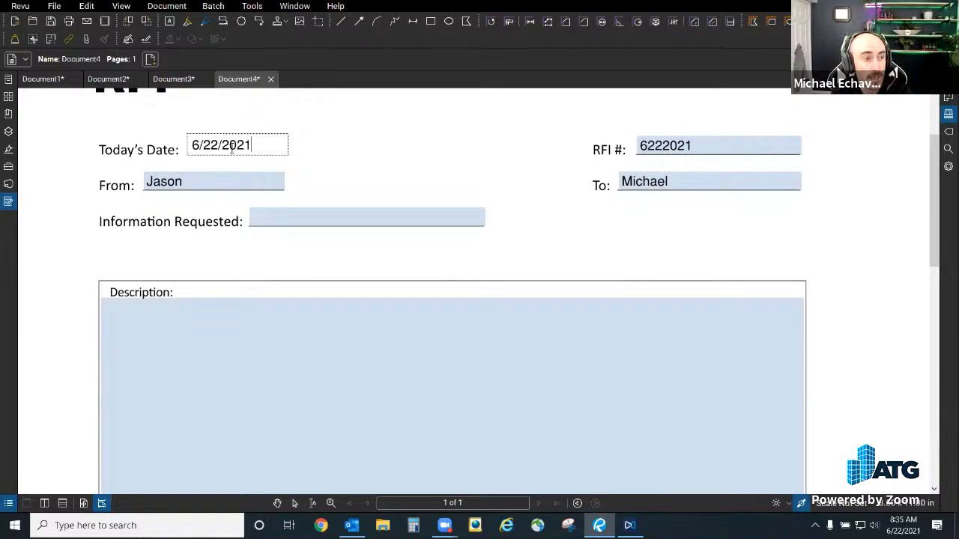
click(310, 216)
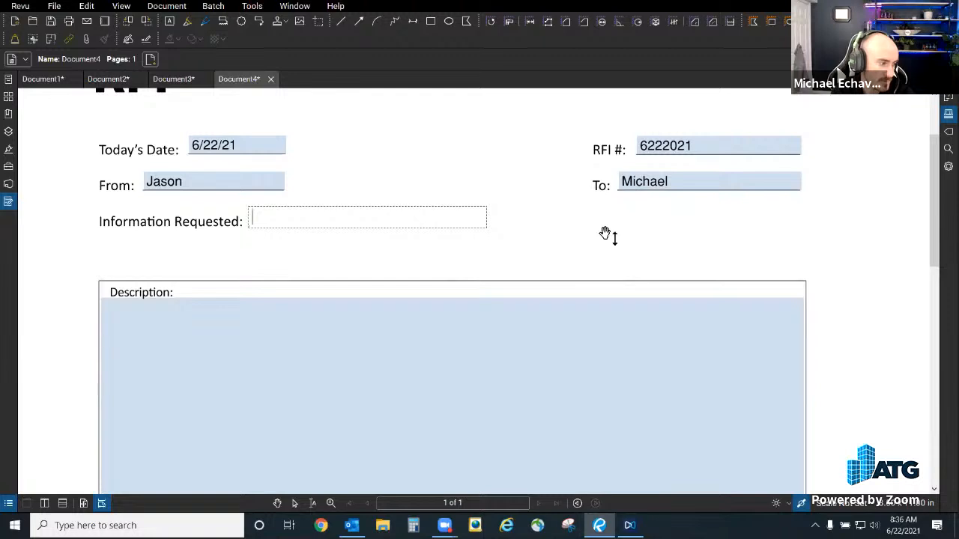
click(831, 245)
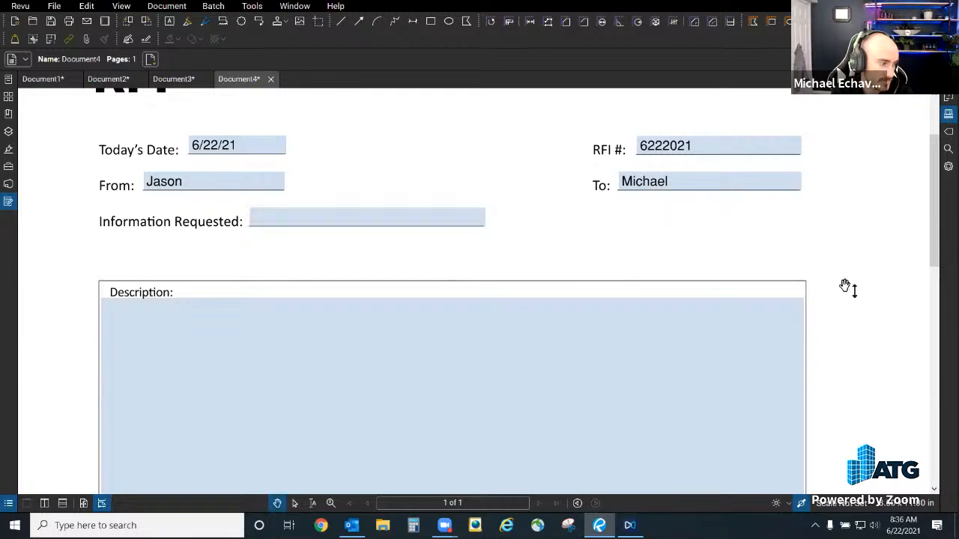
- Examine the form's fillable fields from the header through Description, Signature and Response, and close the document without saving
scroll(866, 318, up, 3)
scroll(866, 318, down, 12)
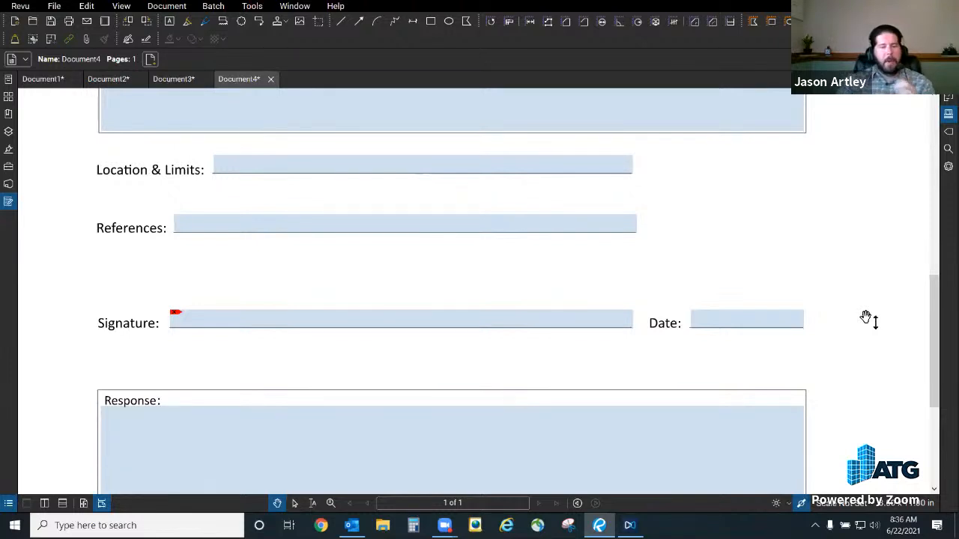
scroll(865, 318, down, 3)
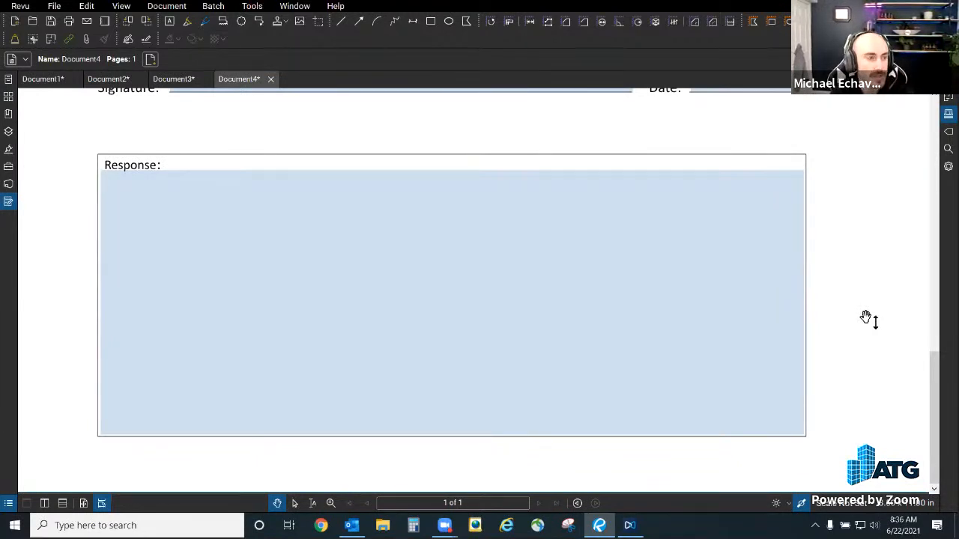
scroll(865, 318, up, 1)
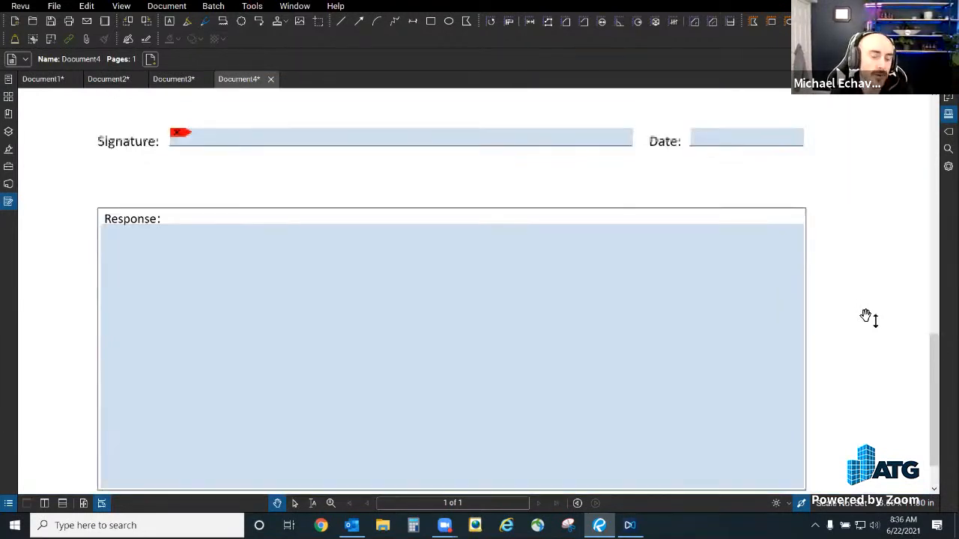
scroll(438, 332, up, 1)
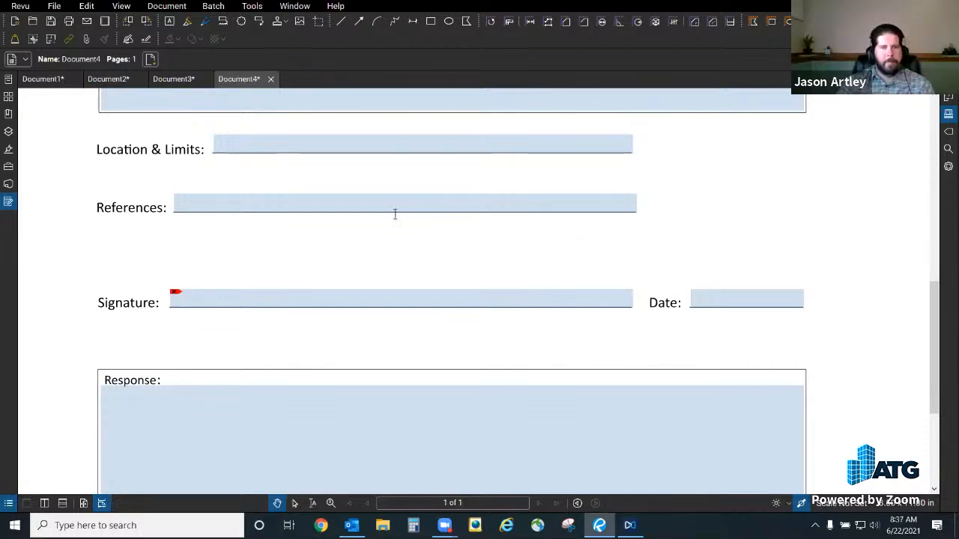
scroll(847, 240, up, 3)
scroll(847, 240, up, 3)
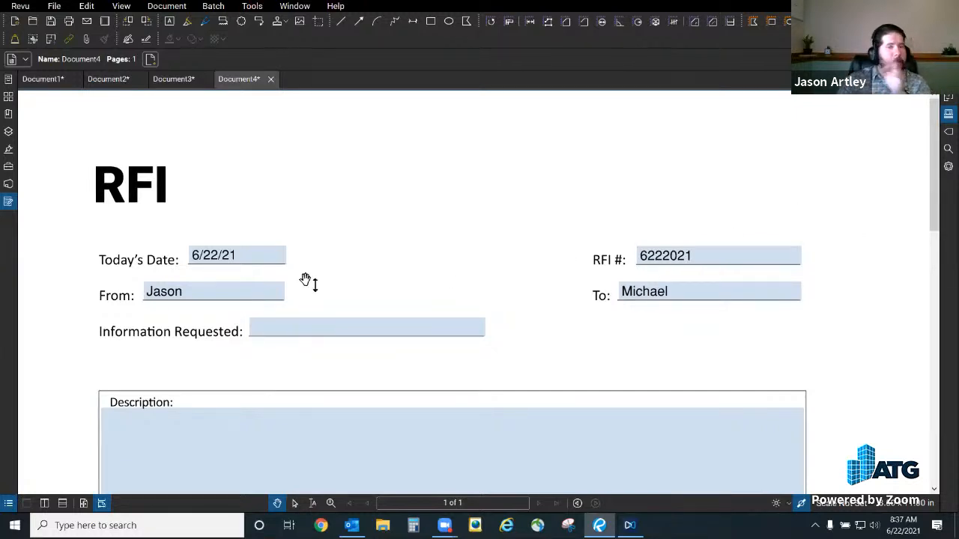
scroll(460, 272, down, 3)
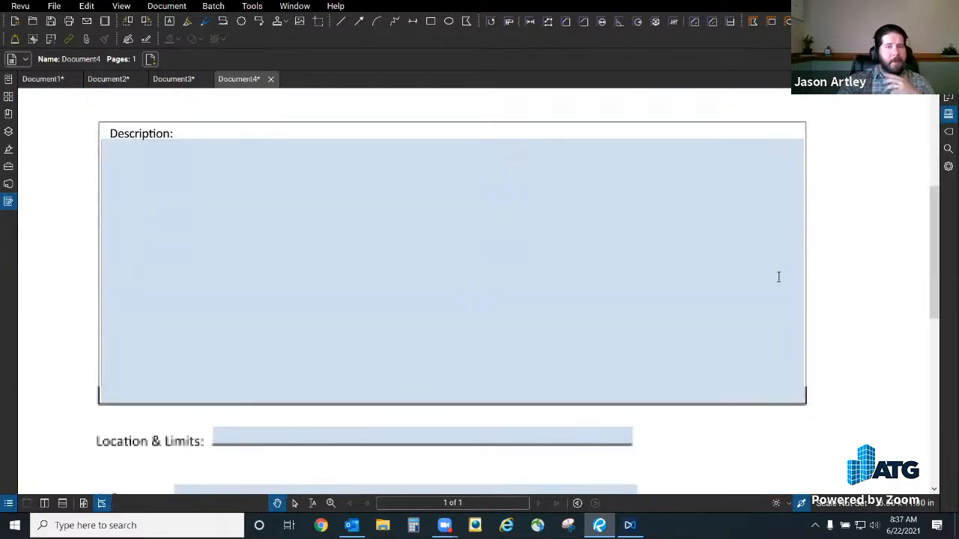
scroll(781, 278, down, 1)
scroll(787, 278, down, 1)
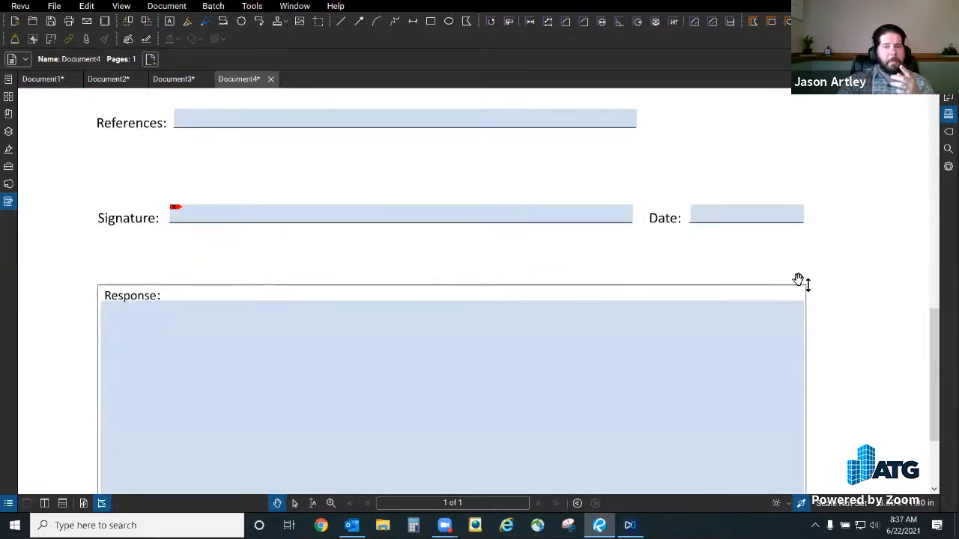
scroll(832, 301, down, 1)
scroll(831, 301, up, 2)
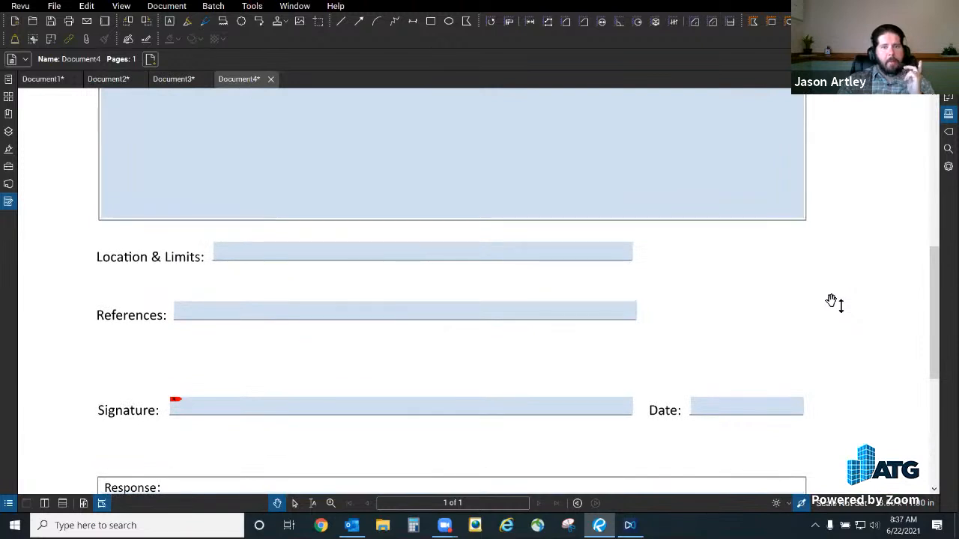
scroll(831, 301, up, 3)
scroll(831, 301, up, 1)
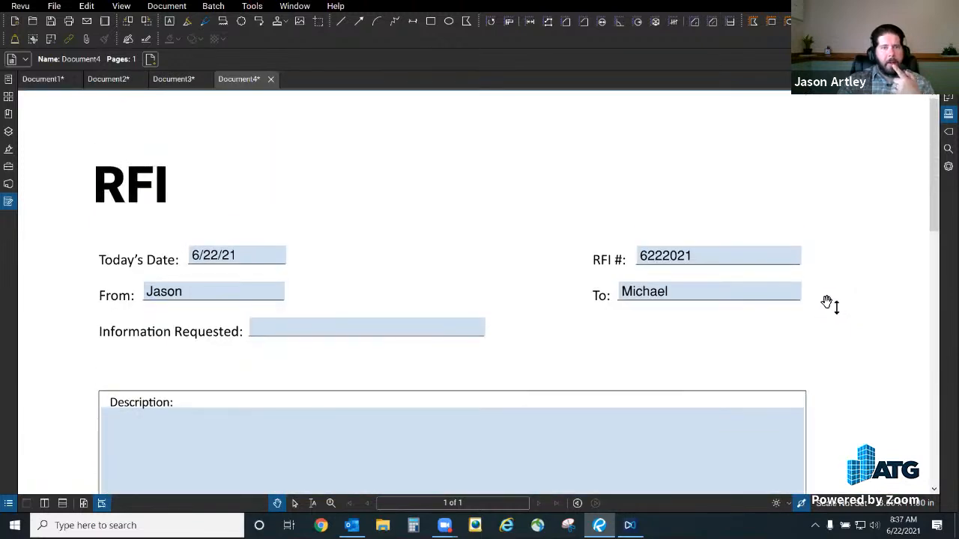
click(271, 80)
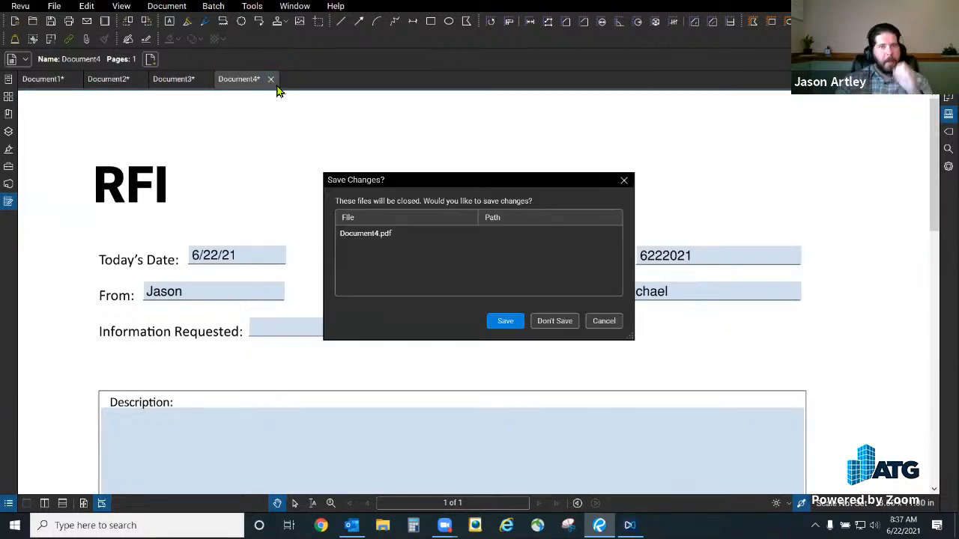
click(553, 322)
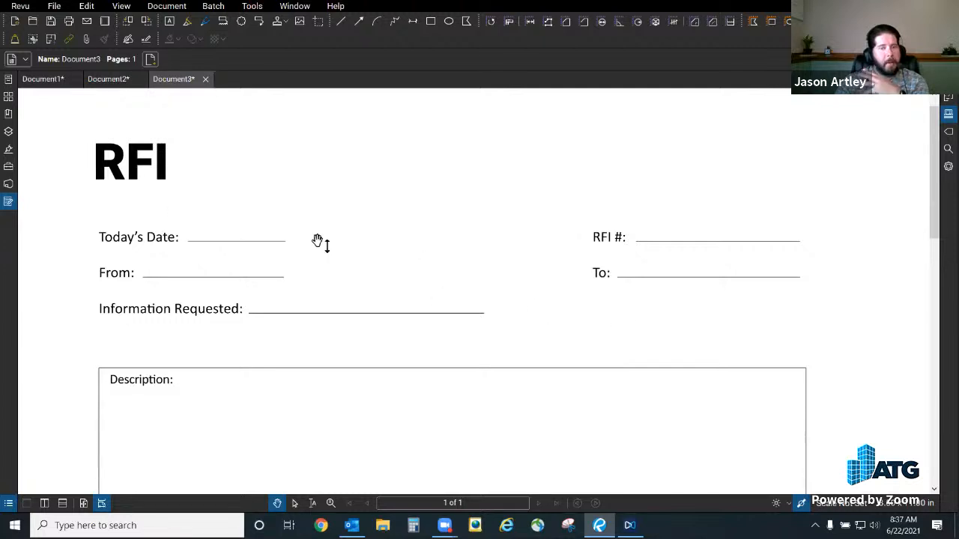
- Add text box form fields on the Today's Date, From and Information Requested lines, reusing copies resized to fit each line
click(252, 6)
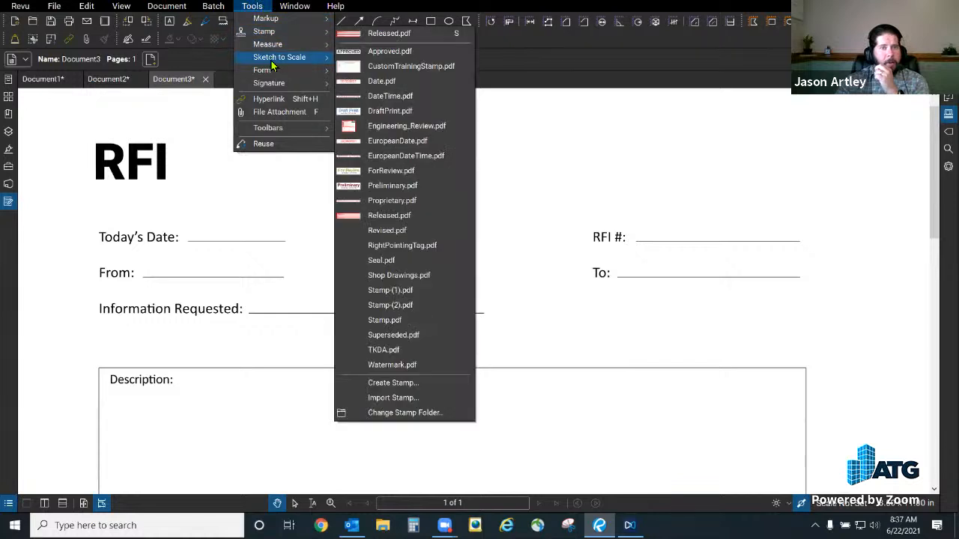
mouse_move(274, 70)
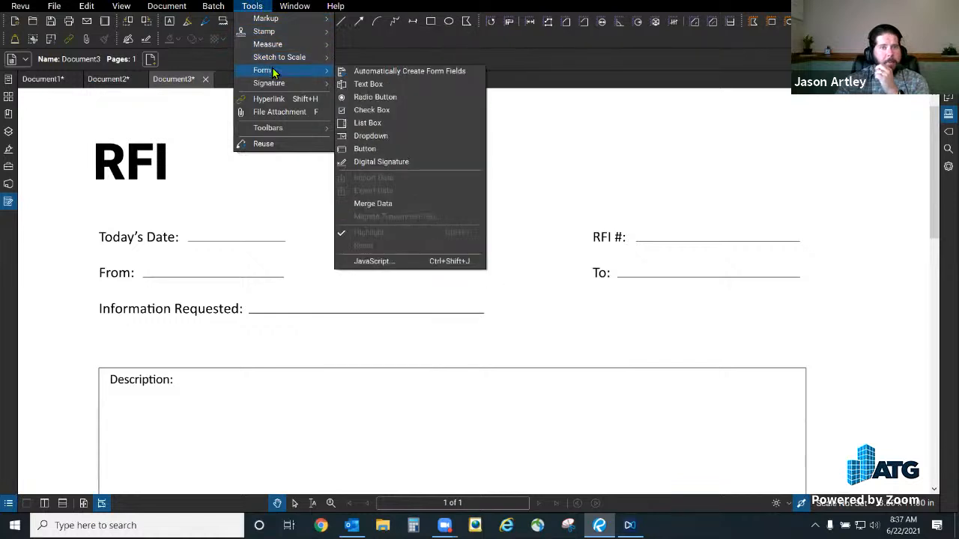
click(393, 87)
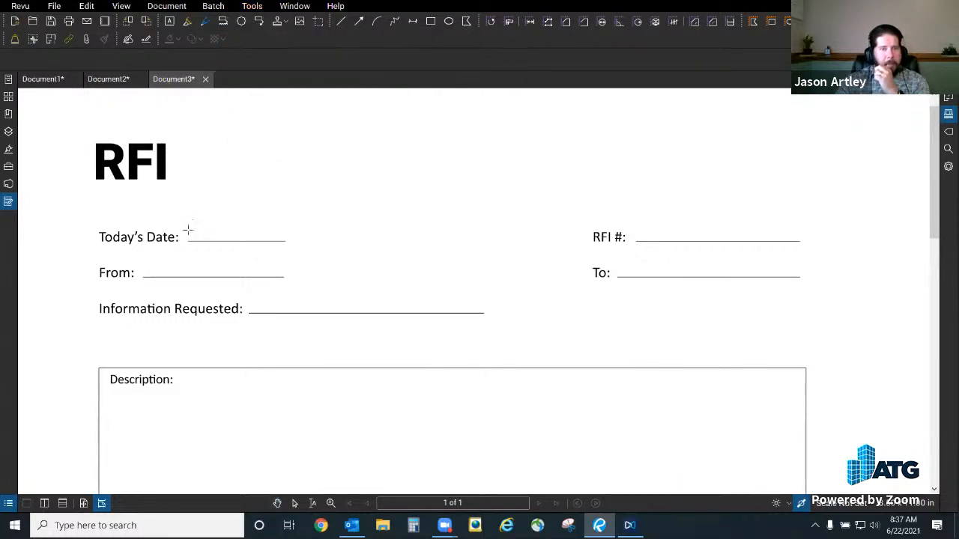
drag(190, 227, 283, 270)
key(ctrl+v)
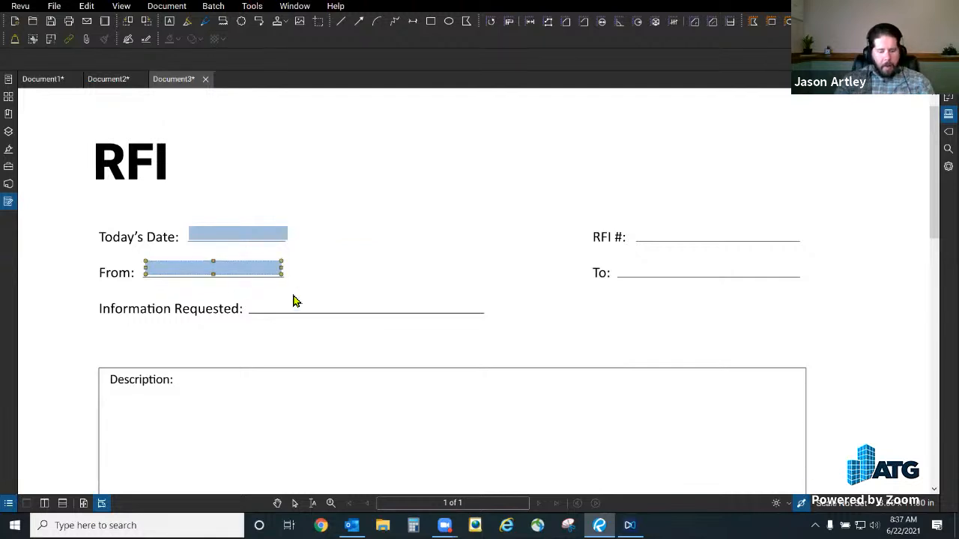
key(ctrl+v)
drag(354, 288, 313, 303)
drag(374, 302, 483, 308)
key(Escape)
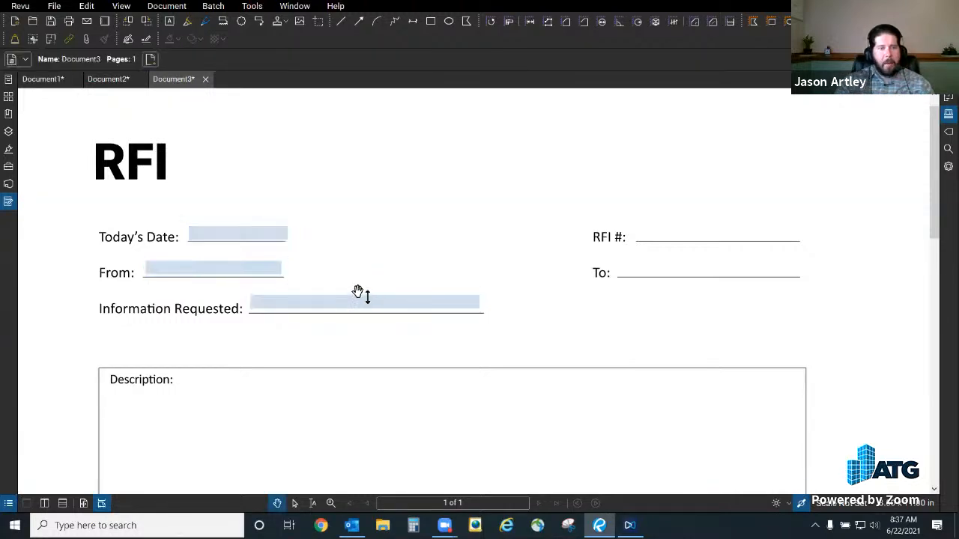
click(252, 7)
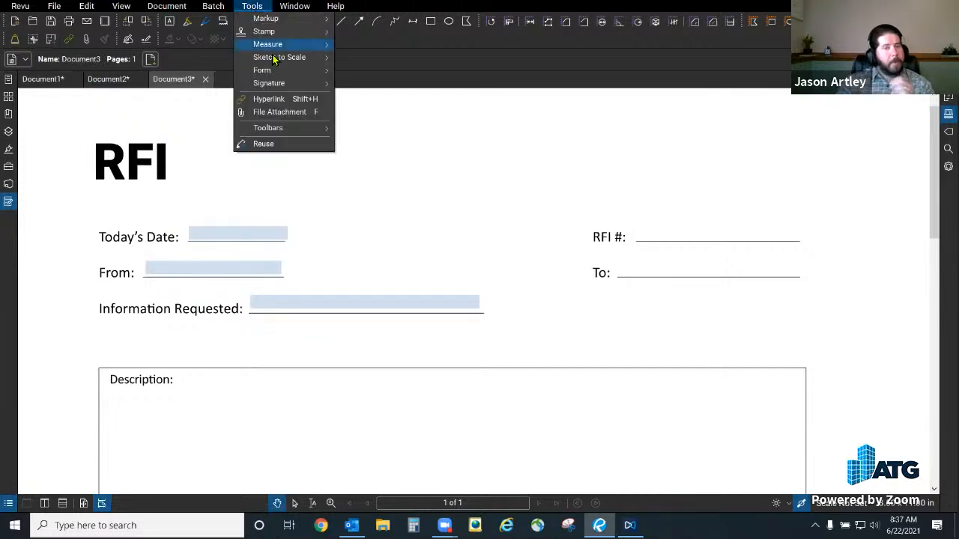
mouse_move(284, 45)
click(579, 157)
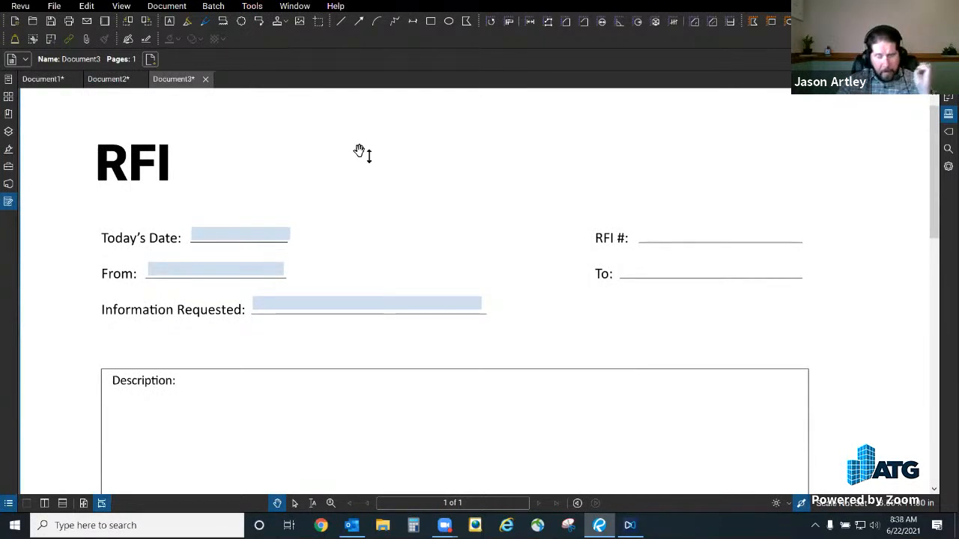
- Open Sample Auto Forms Doc.pdf from disk in the Specific Revu Features folder
click(33, 22)
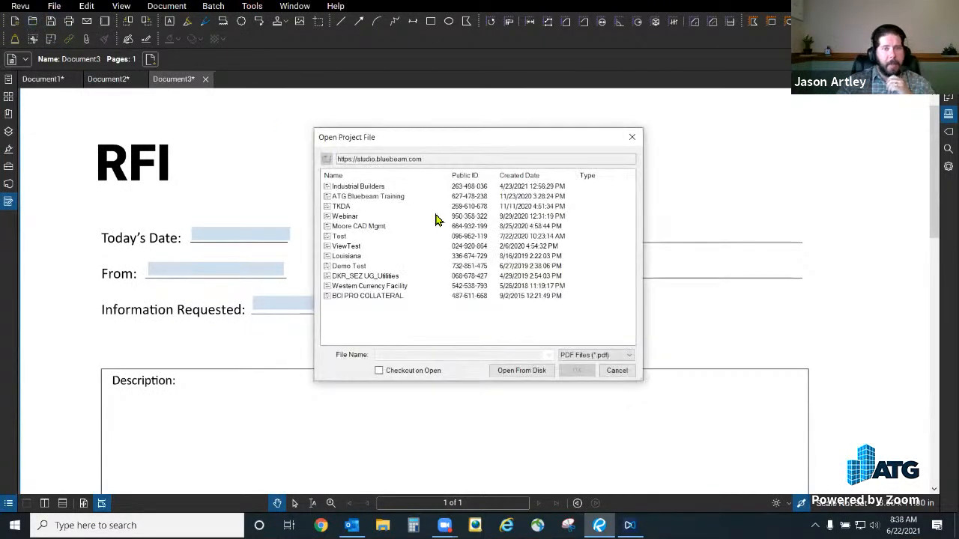
click(521, 372)
click(295, 166)
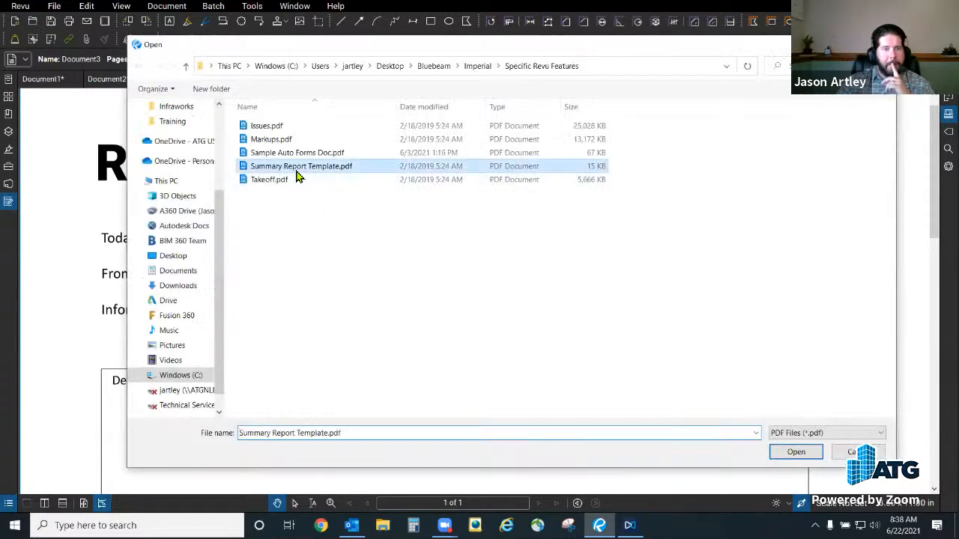
click(318, 154)
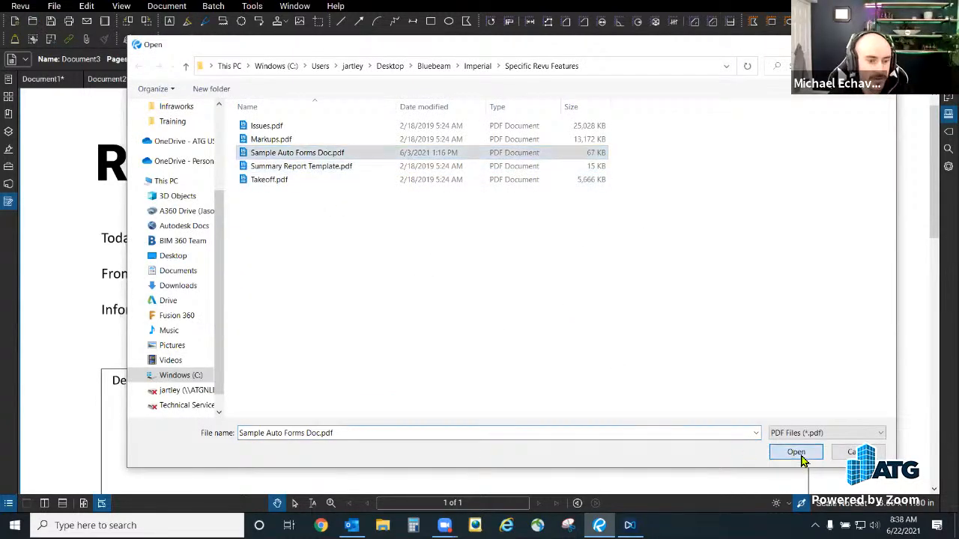
click(796, 451)
- Automatically create form fields for the blank lines and boxes of the B.G. Construction RFI document
scroll(590, 311, down, 2)
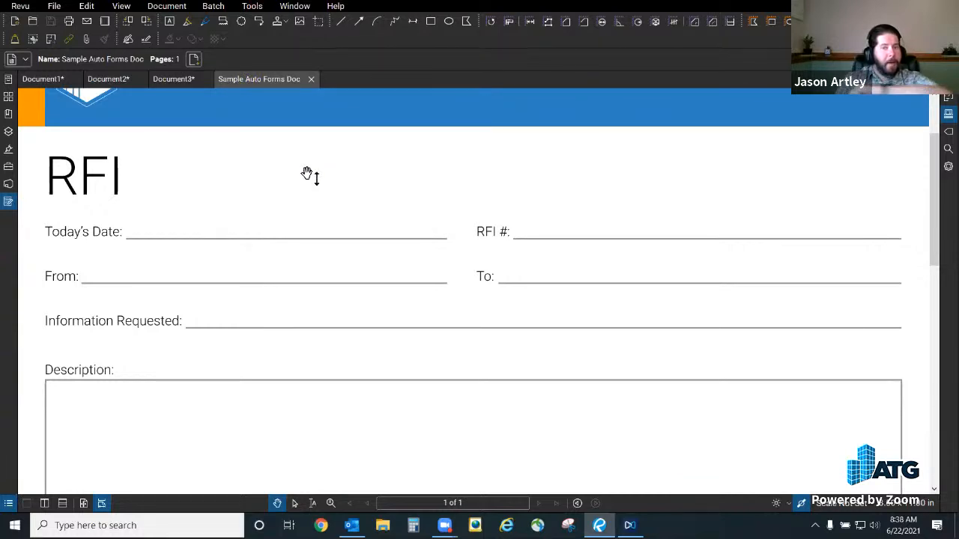
scroll(363, 252, down, 3)
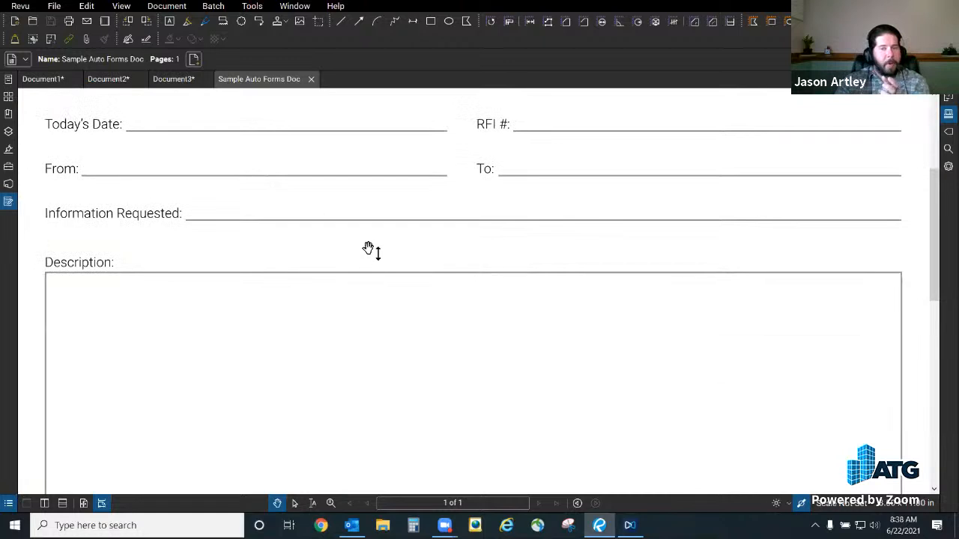
scroll(368, 249, down, 15)
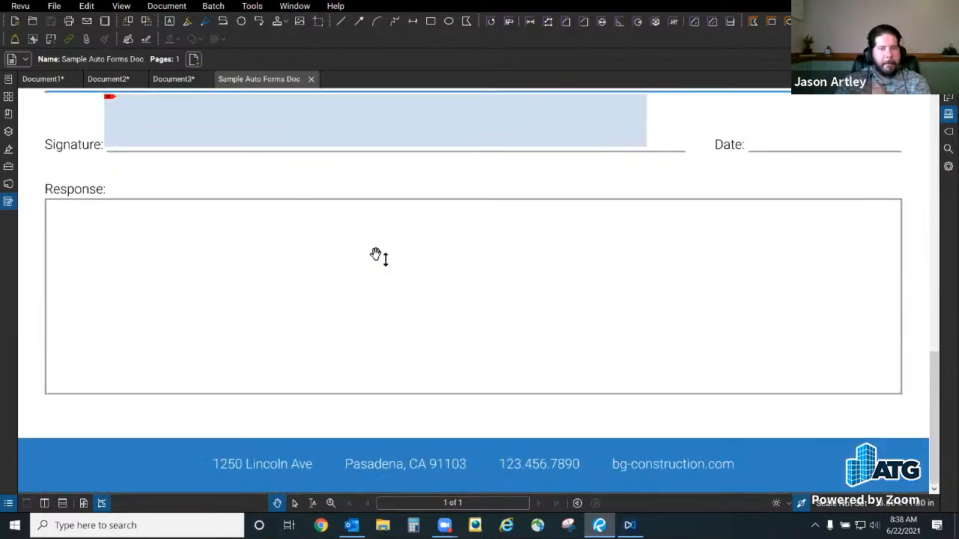
scroll(375, 254, up, 18)
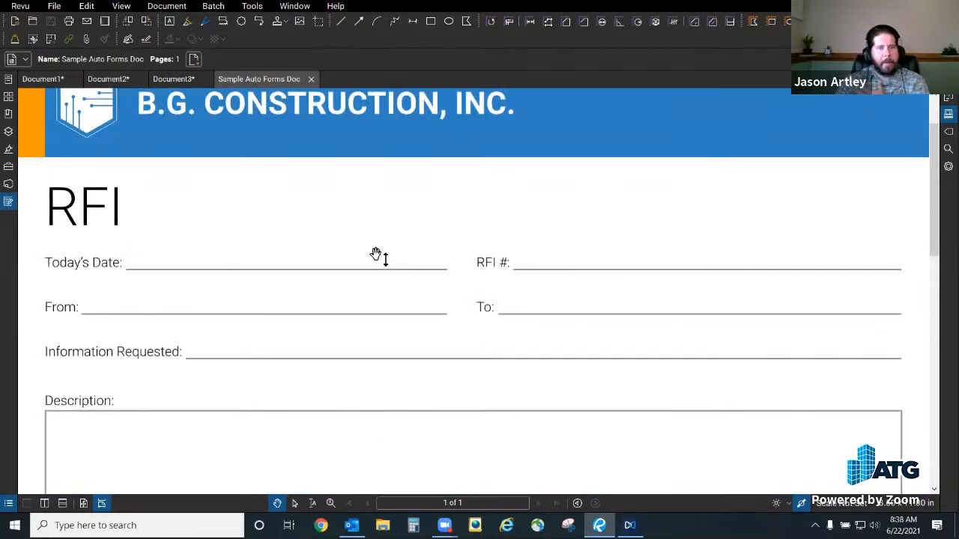
scroll(375, 254, up, 2)
scroll(375, 252, down, 4)
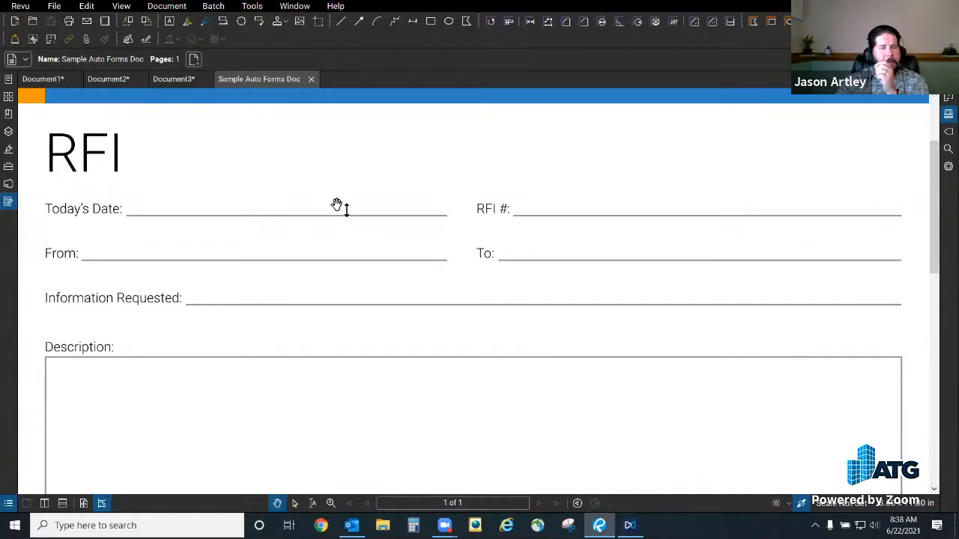
click(252, 8)
mouse_move(282, 71)
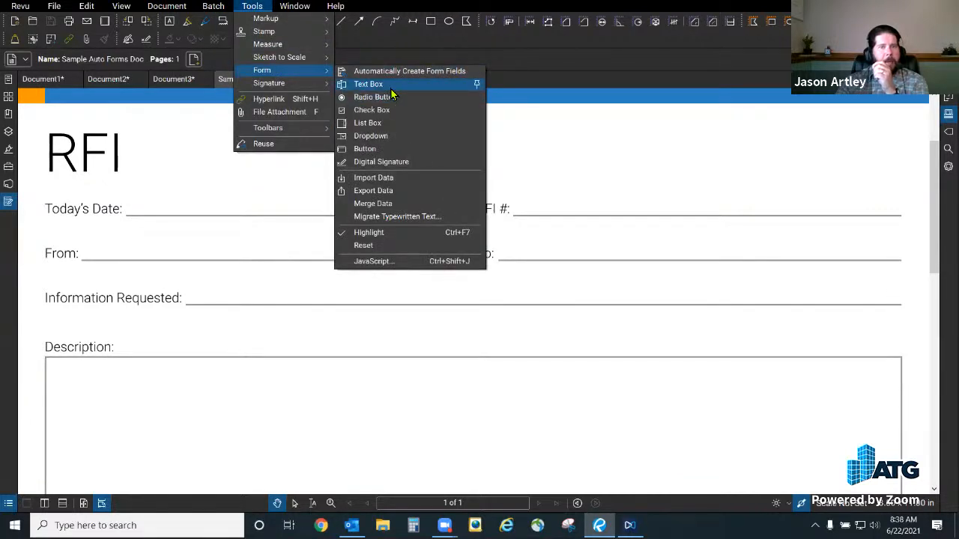
click(441, 71)
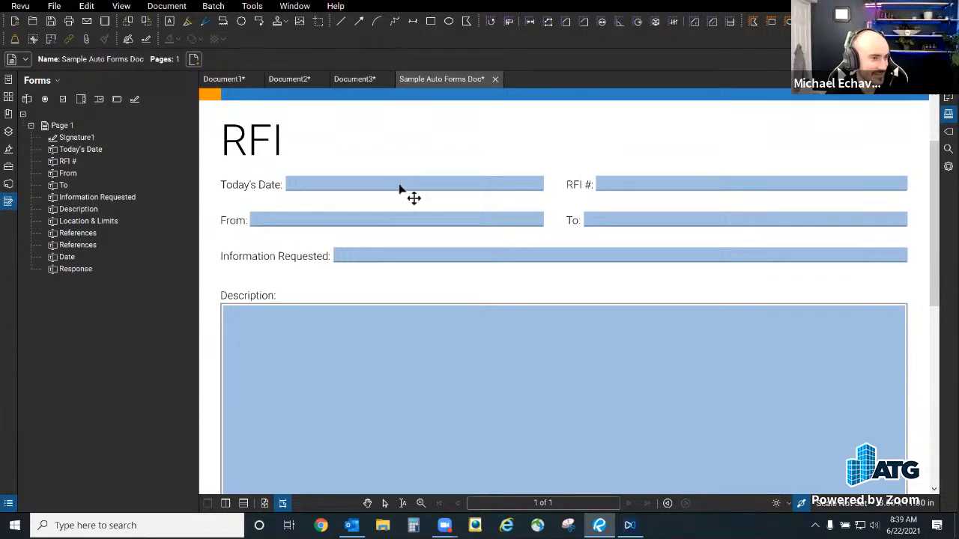
- Review the generated fields down the page and locate the first References field from the form field list
scroll(582, 244, down, 3)
scroll(581, 244, down, 4)
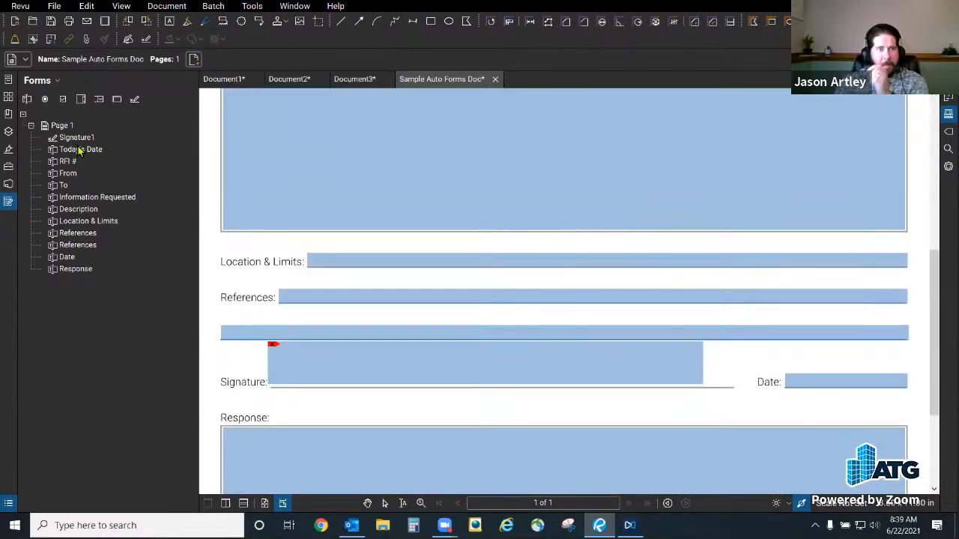
key(ctrl)
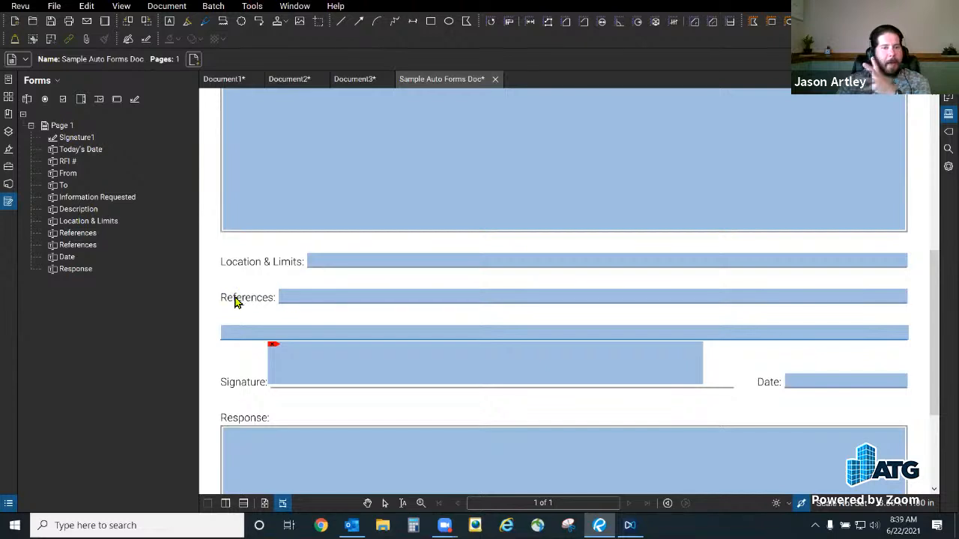
click(79, 235)
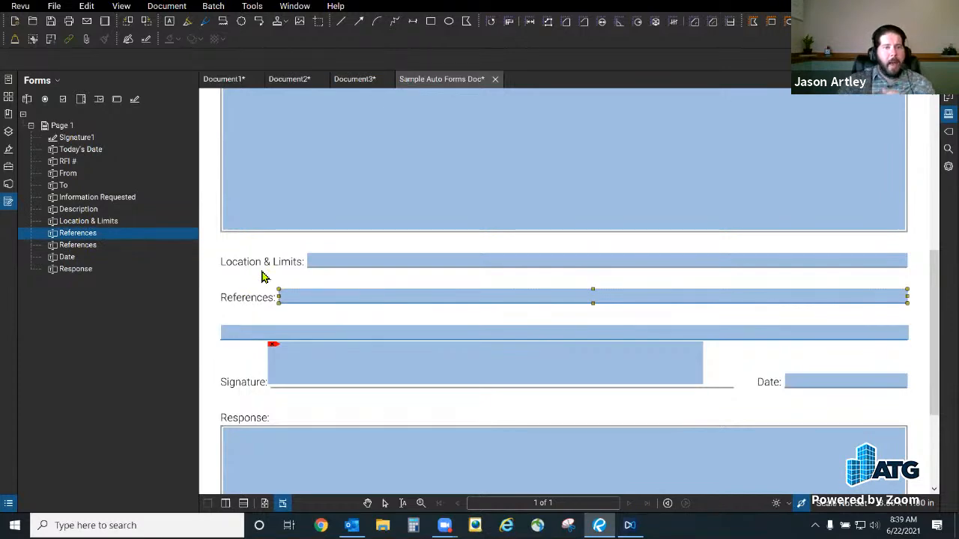
scroll(359, 284, down, 2)
scroll(615, 332, up, 4)
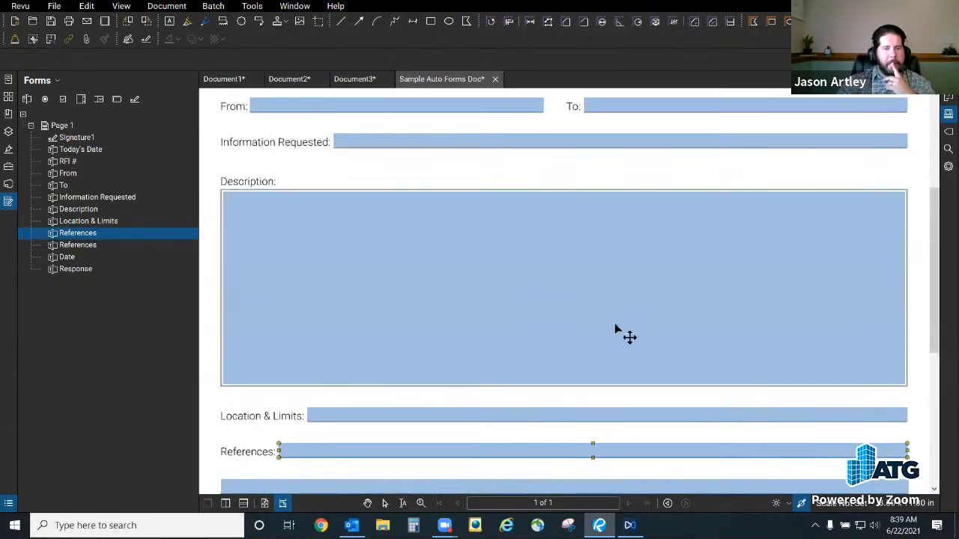
scroll(614, 329, up, 3)
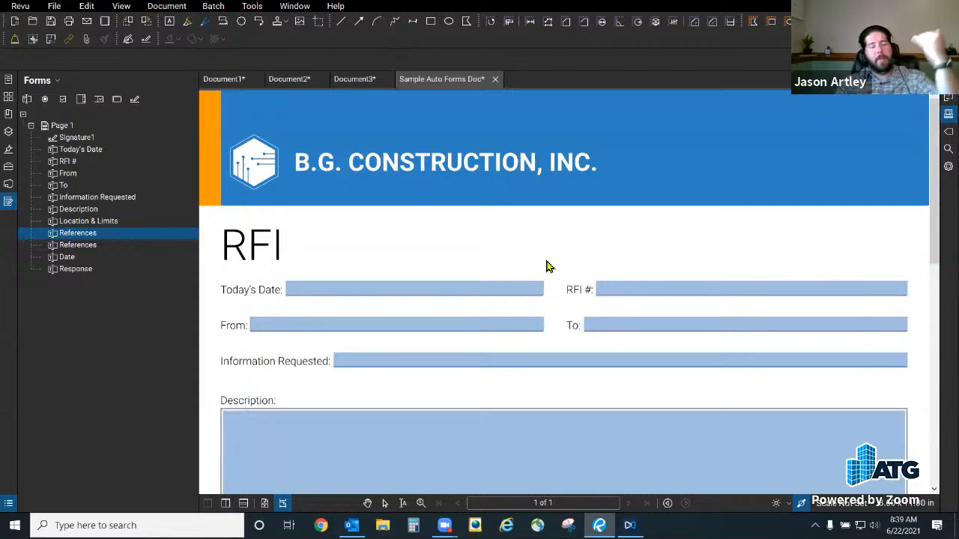
- Examine how the generated fields fit their lines, starting with Today's Date, and view the form as a whole page
click(467, 292)
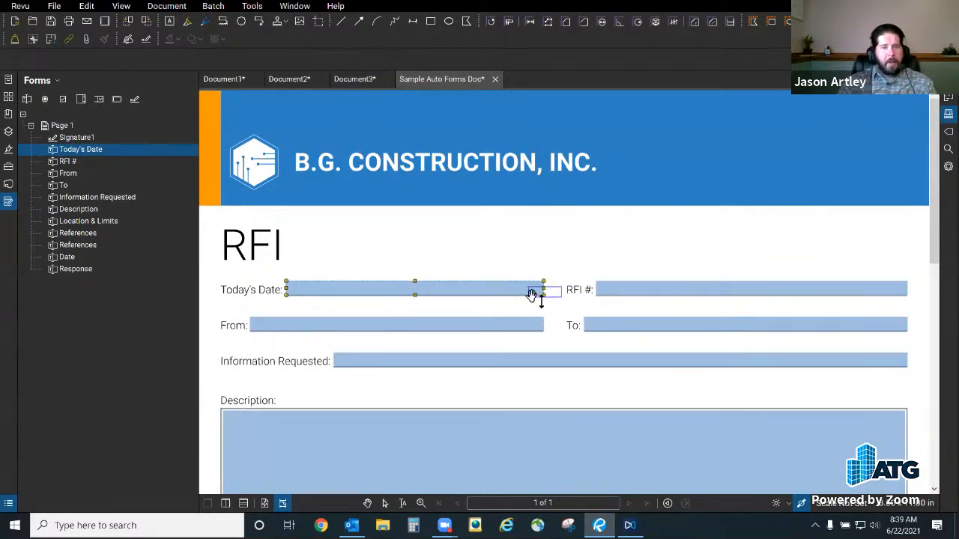
click(419, 303)
scroll(284, 303, down, 3)
scroll(276, 299, up, 3)
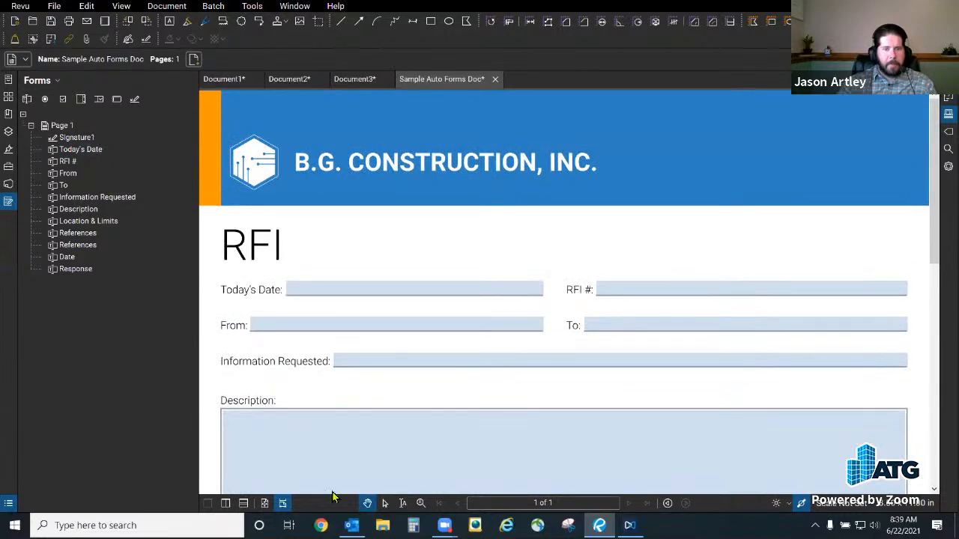
key(z)
drag(237, 268, 562, 337)
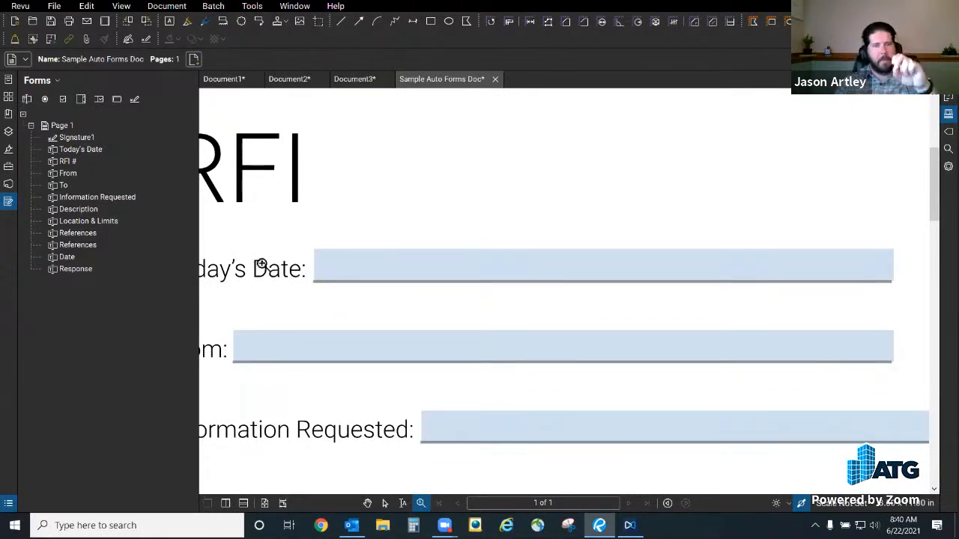
scroll(413, 364, down, 9)
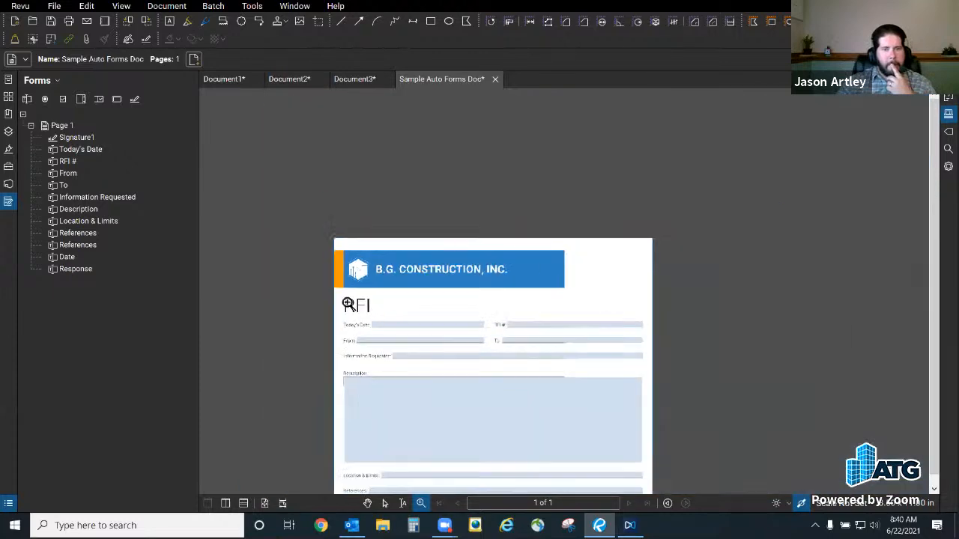
scroll(393, 449, up, 5)
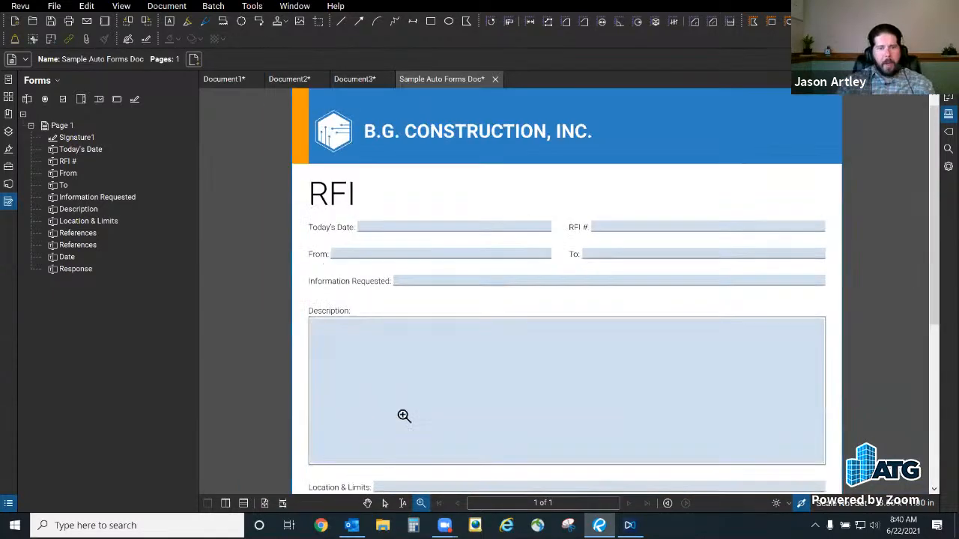
scroll(379, 198, down, 2)
scroll(476, 201, down, 3)
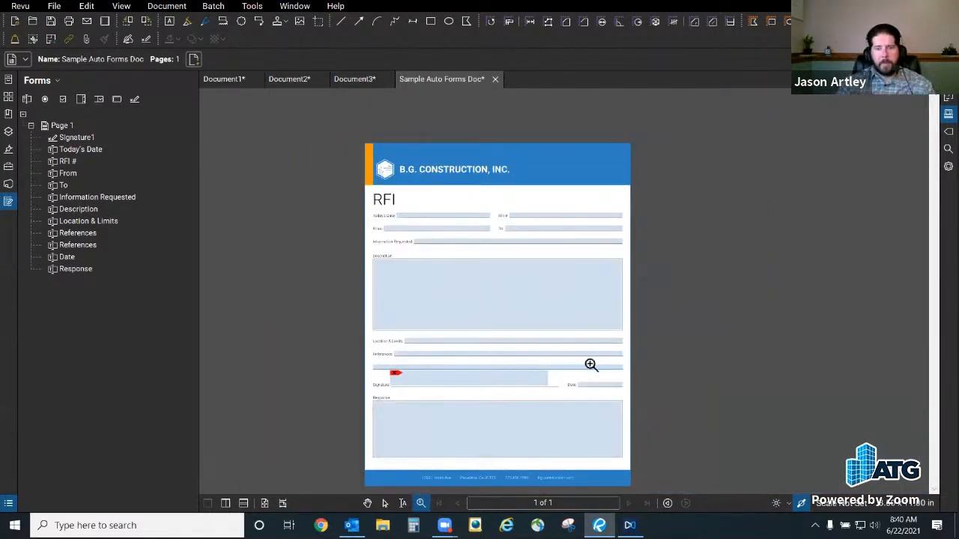
click(368, 503)
drag(642, 337, 649, 299)
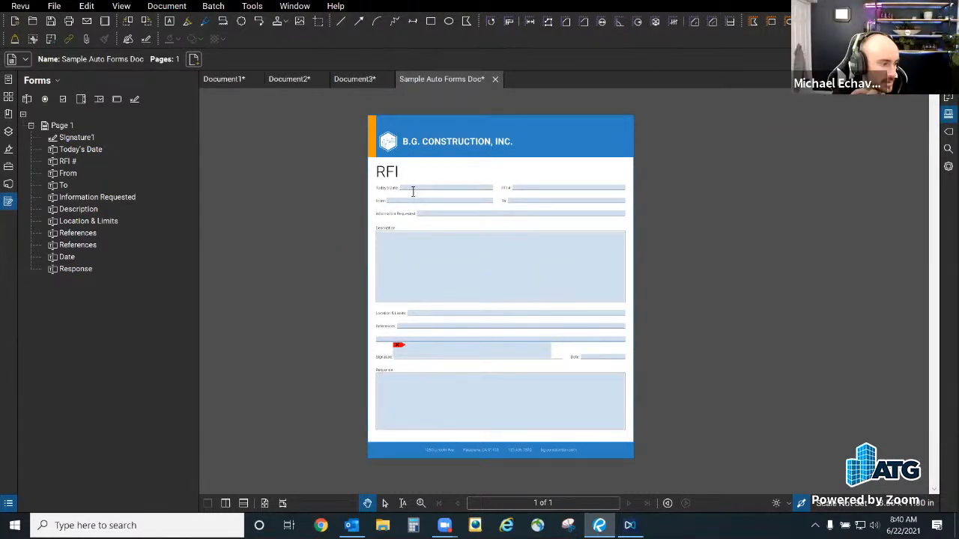
- Close Sample Auto Forms Doc and Document3 without saving their changes
click(495, 80)
click(561, 322)
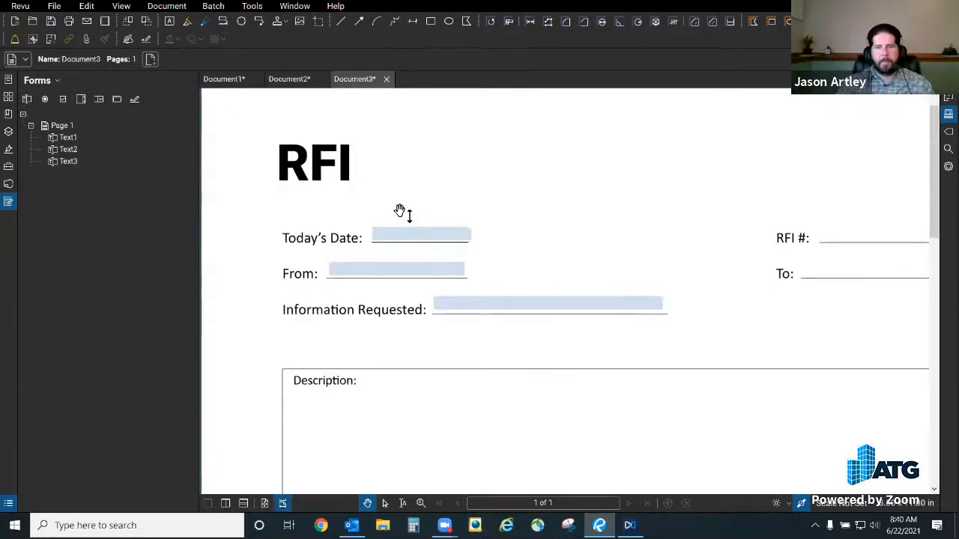
click(387, 79)
click(551, 322)
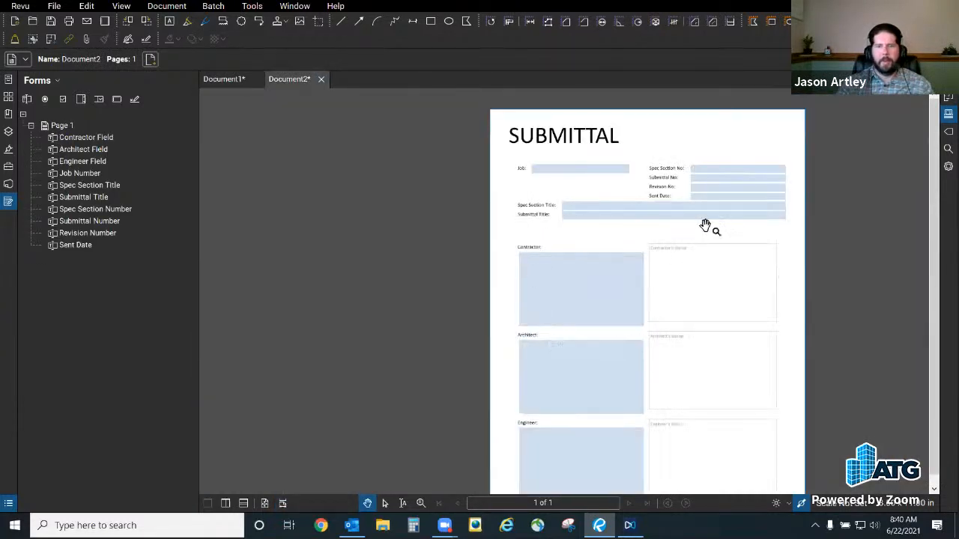
- Fill in the submittal form's Job field with MCR and the Spec Section No field with 12314
scroll(732, 163, up, 5)
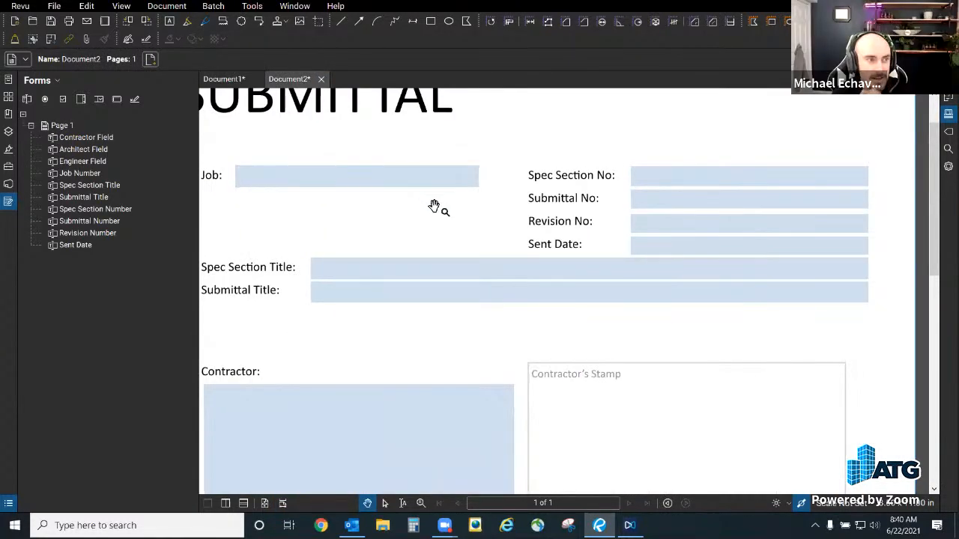
drag(435, 207, 464, 229)
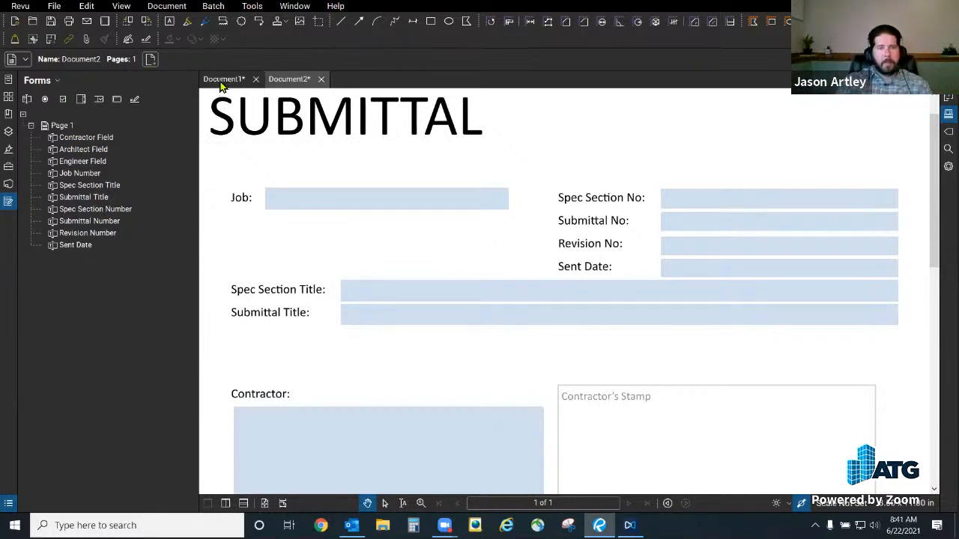
click(342, 196)
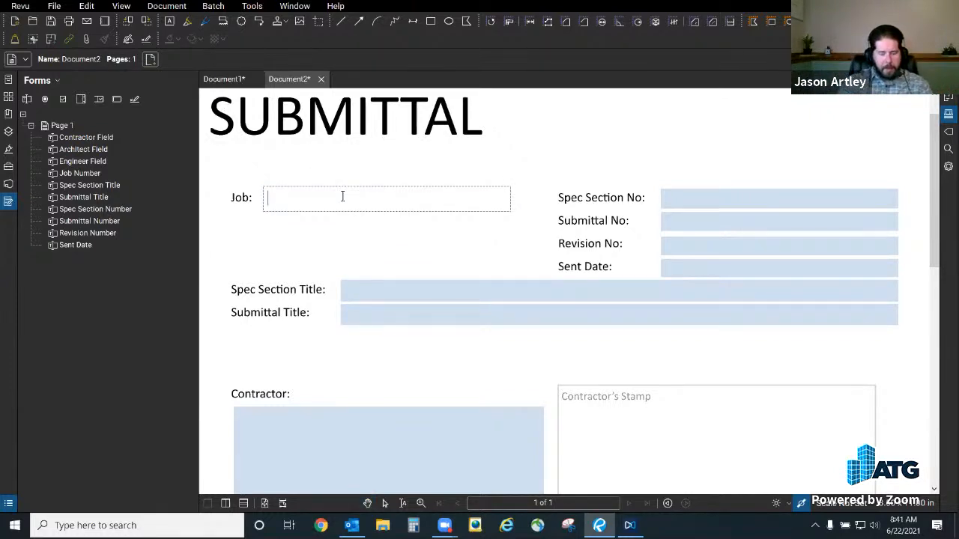
text(MCR)
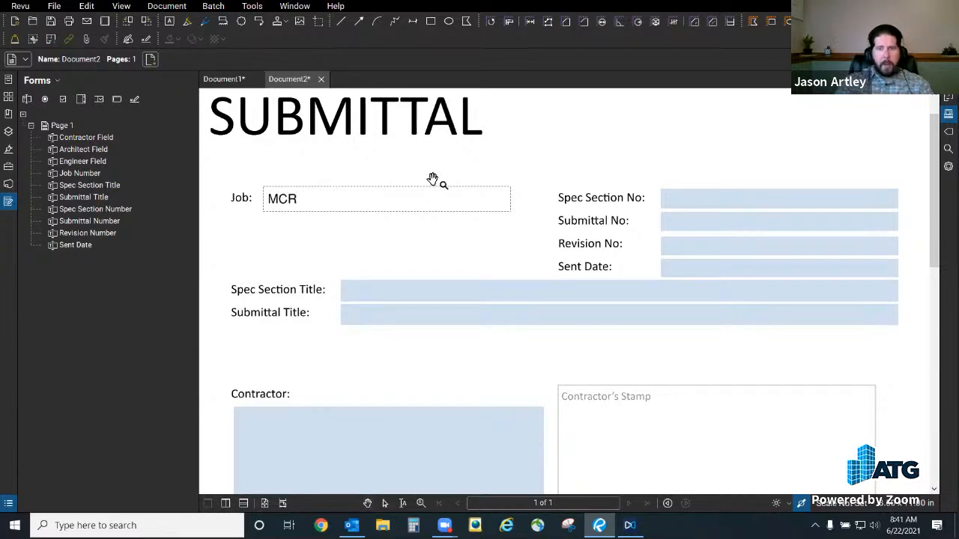
click(734, 197)
text(12314)
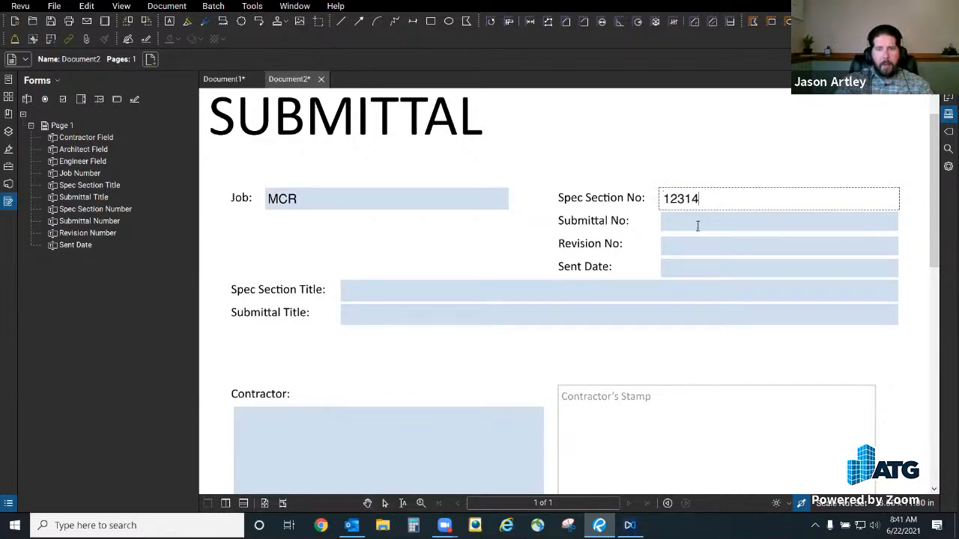
- Fill in Submittal No with awefaf, Revision No with asdgag and Sent Date with zdfzdg
click(699, 222)
text(awefaf)
click(703, 243)
text(asdgag)
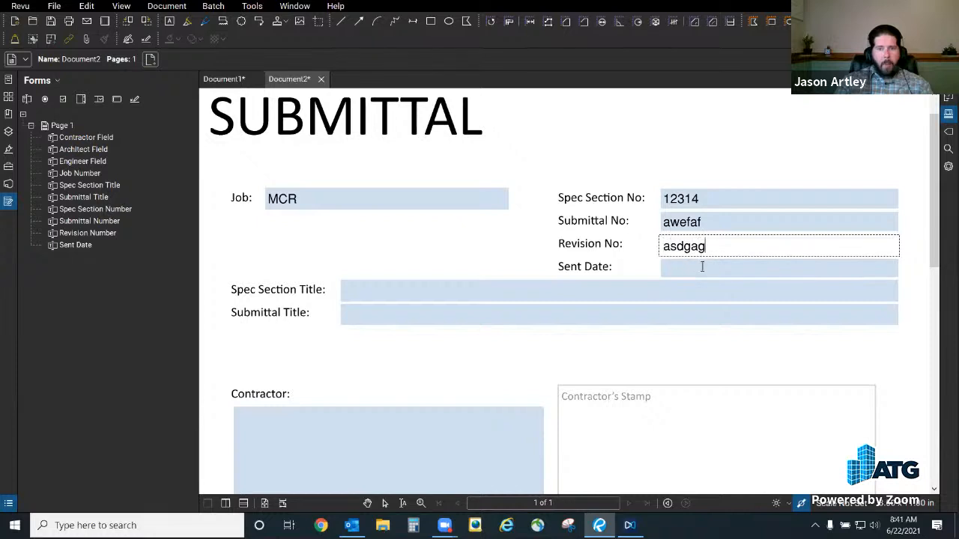
click(699, 267)
text(zdfzdg)
click(597, 159)
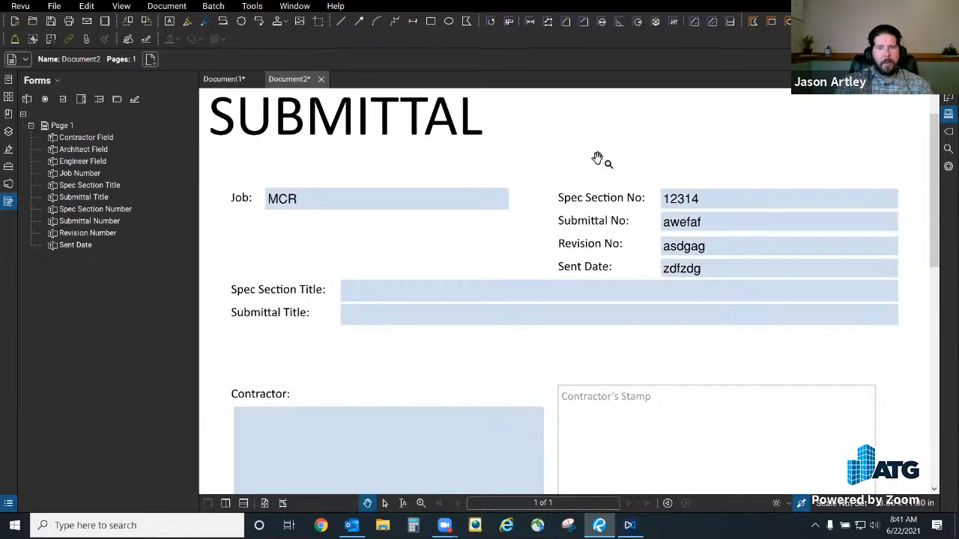
- Check the Markups List for the form entries and hide it again, leaving Spec Section Title empty
click(8, 503)
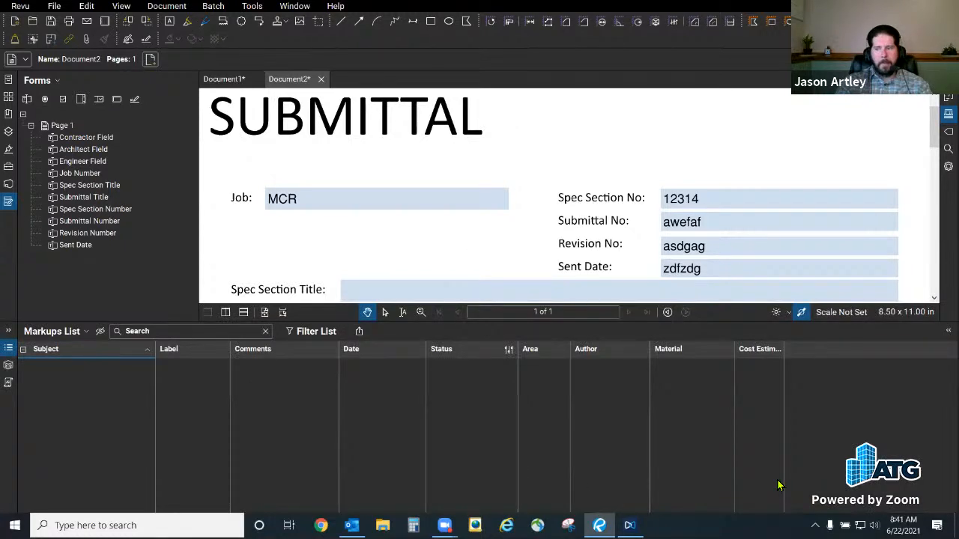
click(8, 348)
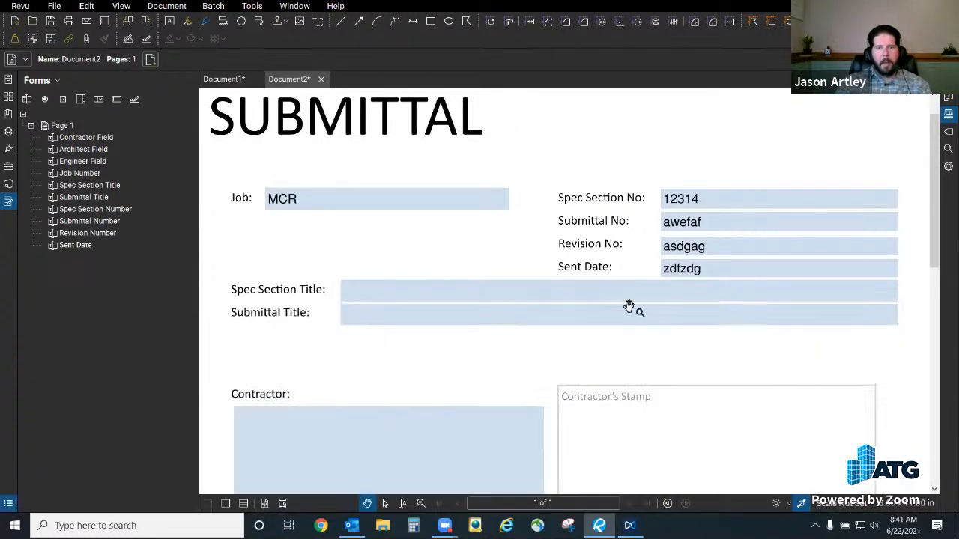
click(431, 290)
click(452, 248)
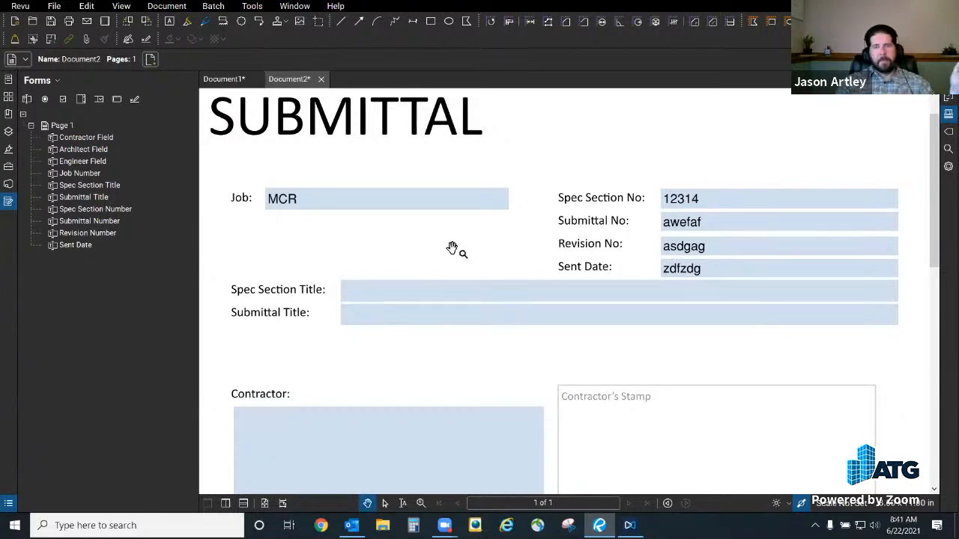
- Export the form data of Document2 to disk as the FDF file Document2_data.fdf
click(289, 15)
click(253, 6)
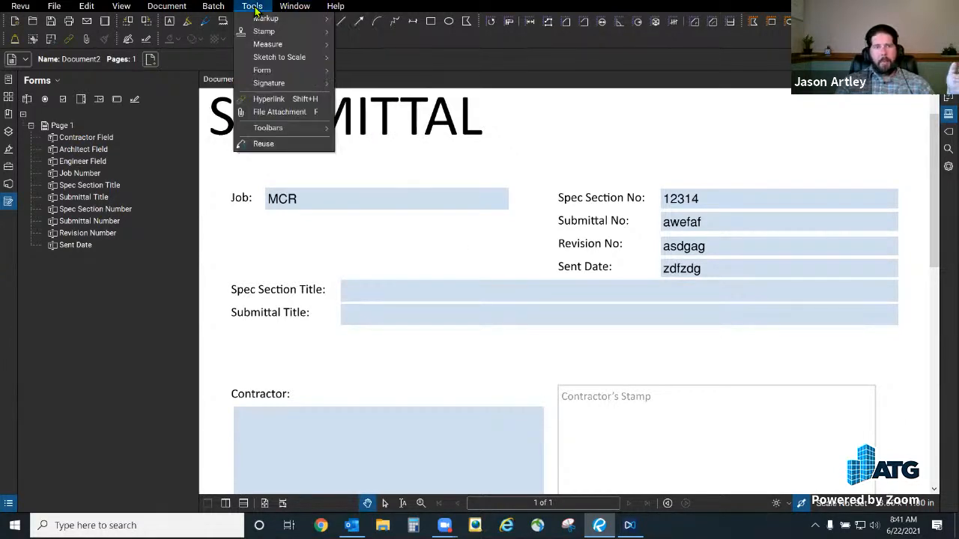
mouse_move(279, 70)
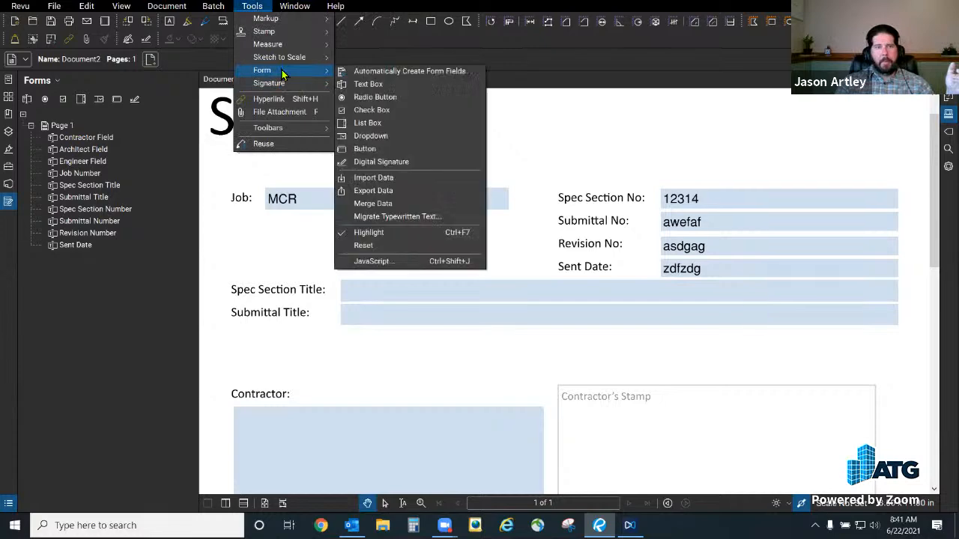
click(414, 191)
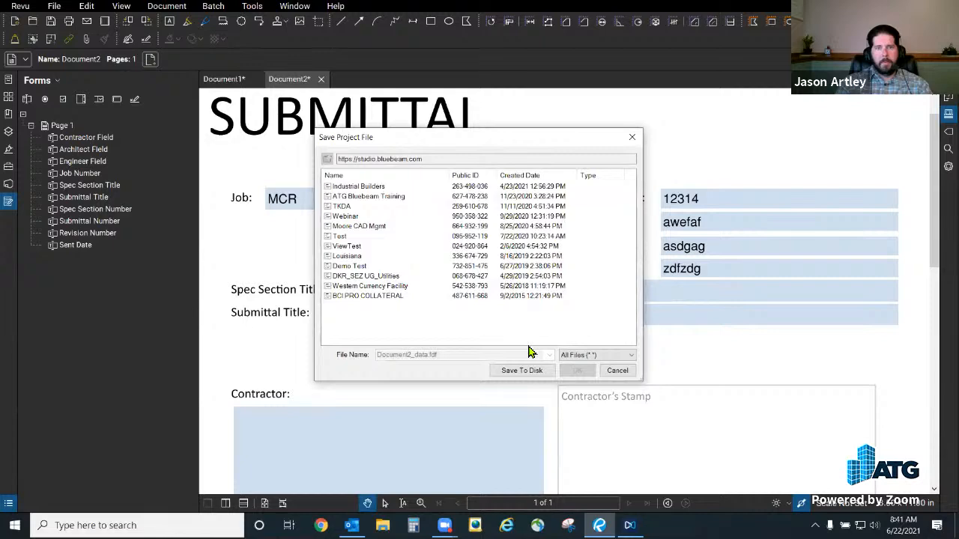
click(515, 369)
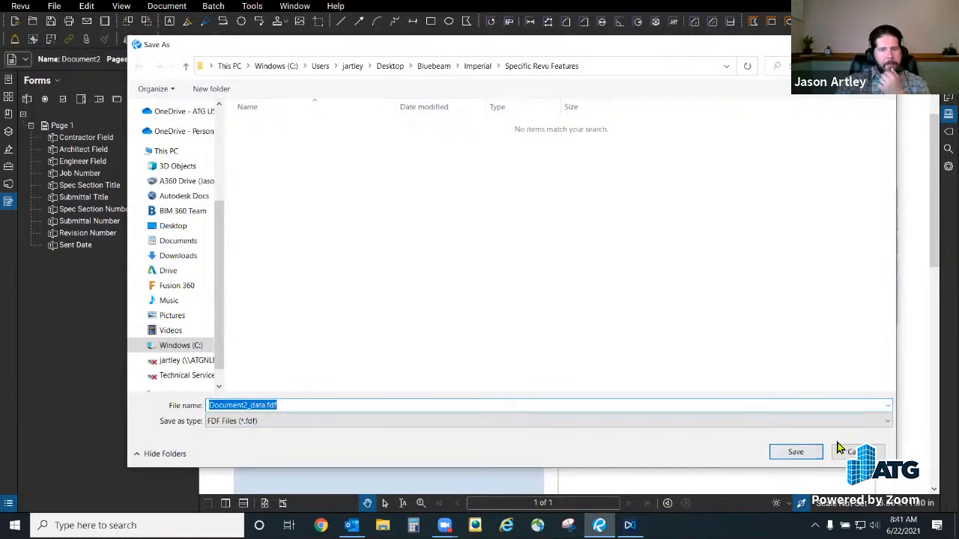
click(793, 452)
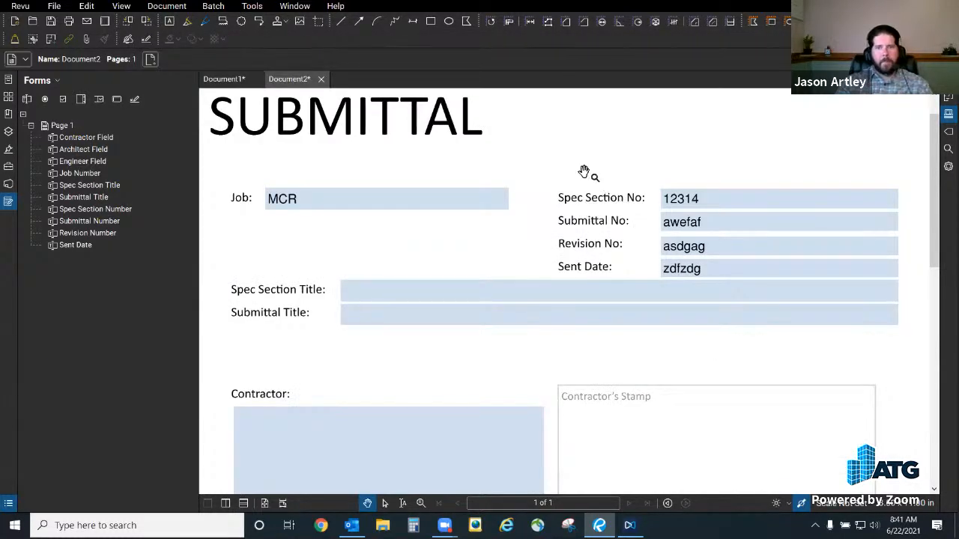
- Create a new PDF from the Submittal - Form template
click(54, 6)
mouse_move(78, 31)
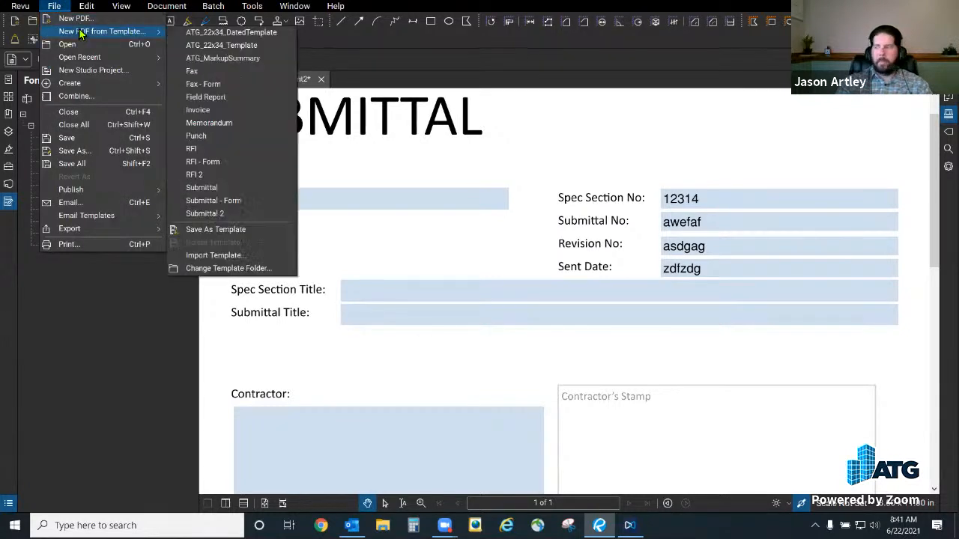
click(238, 200)
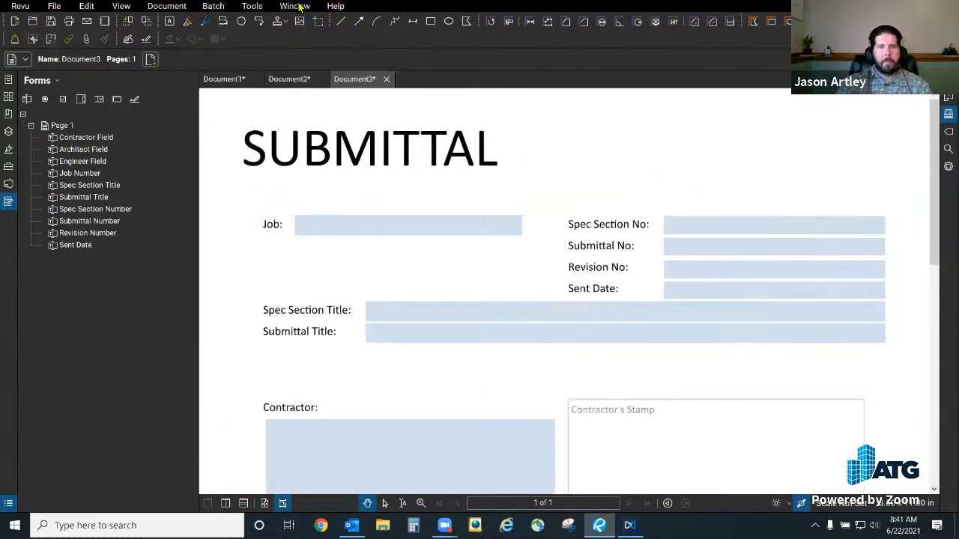
- Import the form data from Document2_data.fdf on disk into the new blank submittal form
click(241, 7)
mouse_move(314, 70)
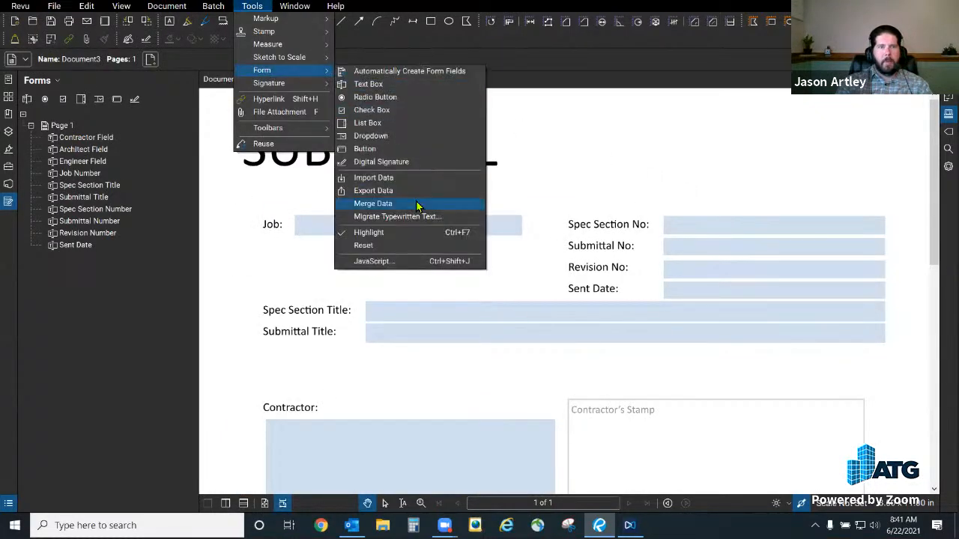
click(397, 179)
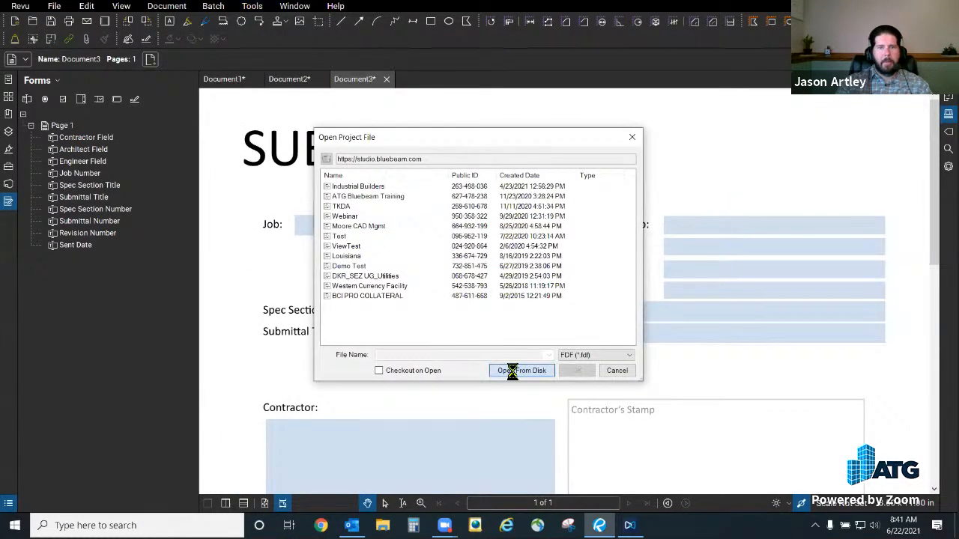
click(504, 365)
click(279, 126)
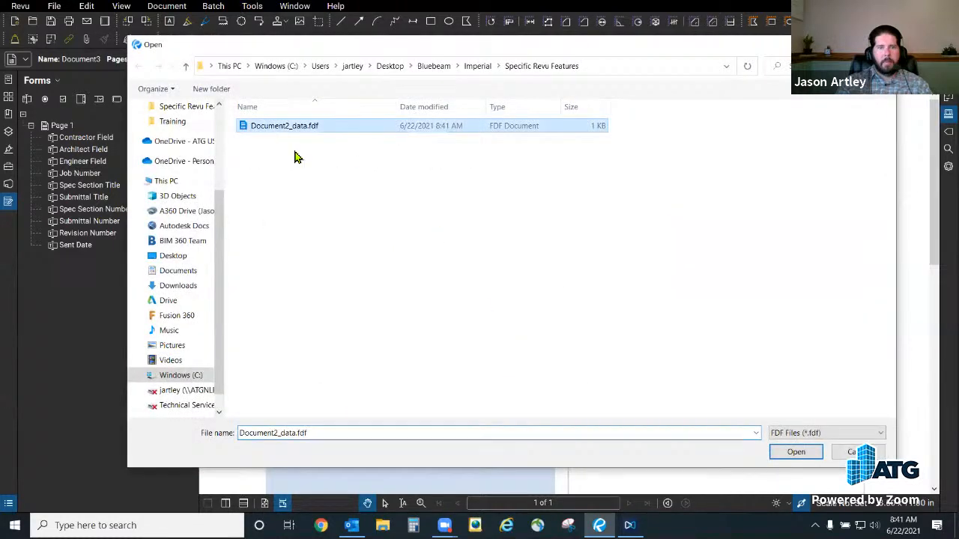
click(805, 451)
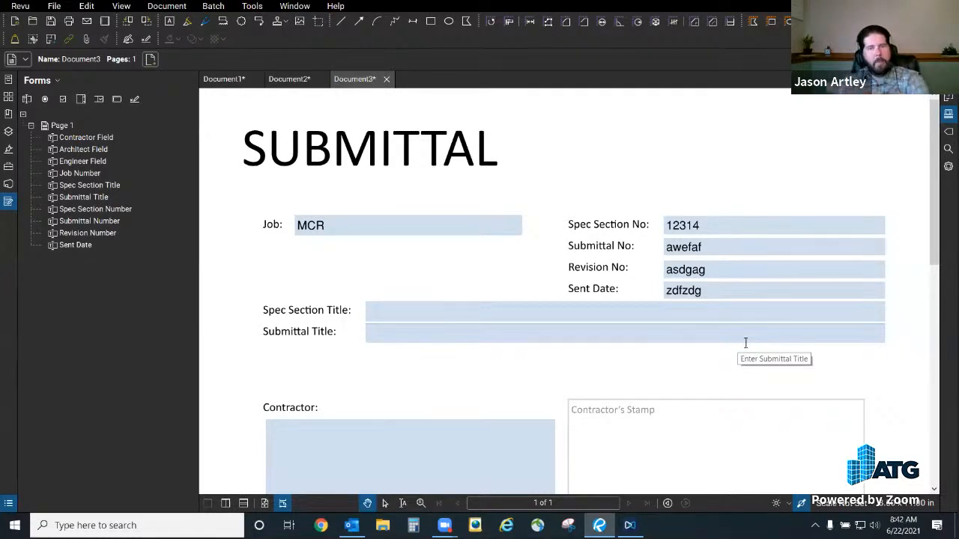
- Check the Markups List for entries from the imported form data and hide the list again
click(9, 504)
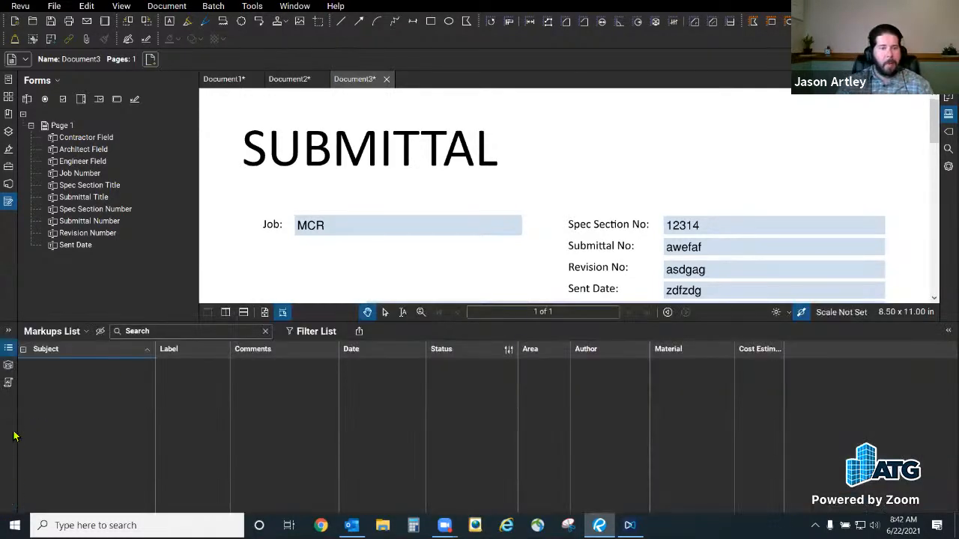
click(8, 357)
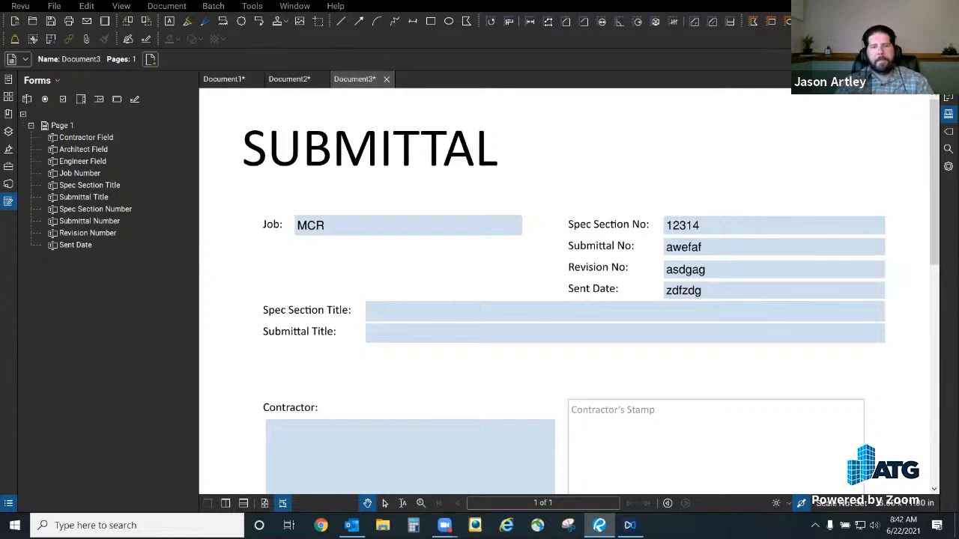
click(291, 6)
mouse_move(263, 6)
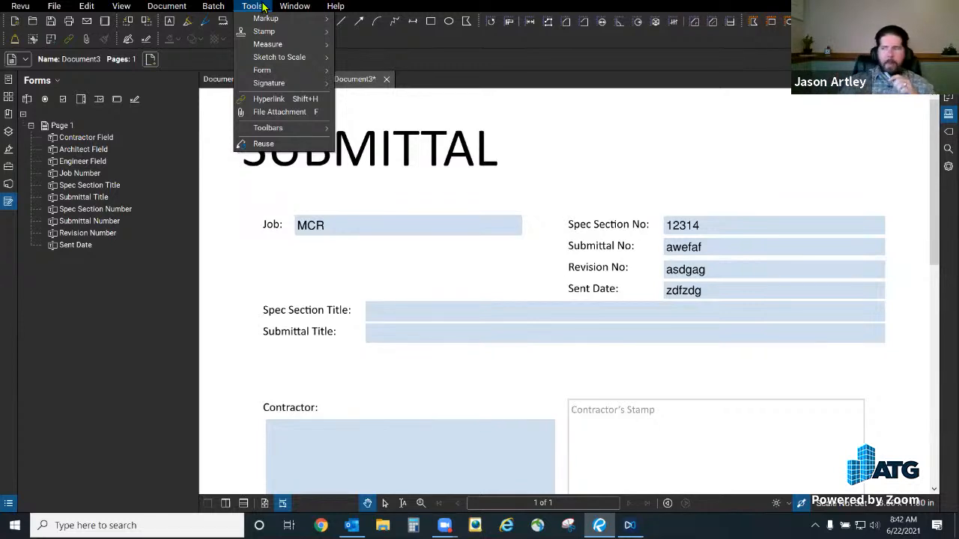
mouse_move(294, 6)
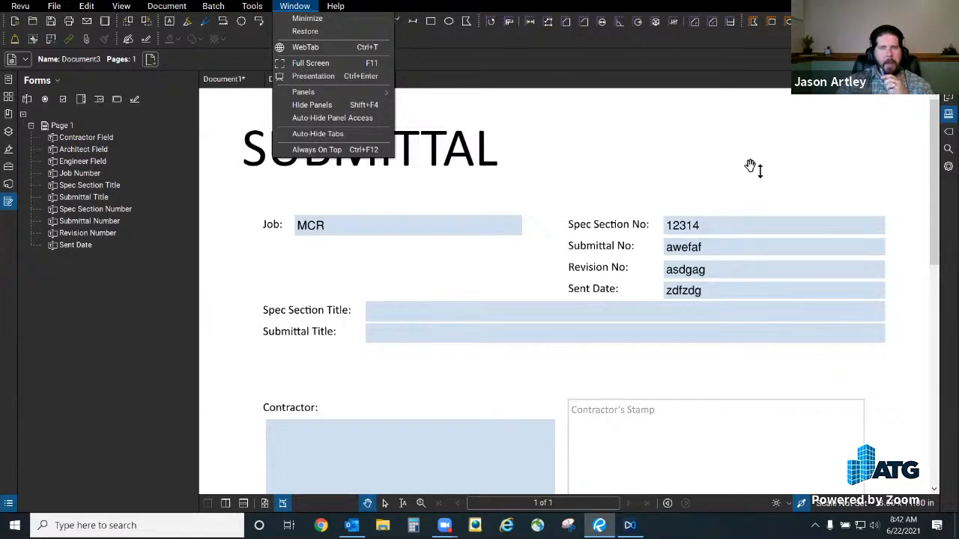
click(634, 167)
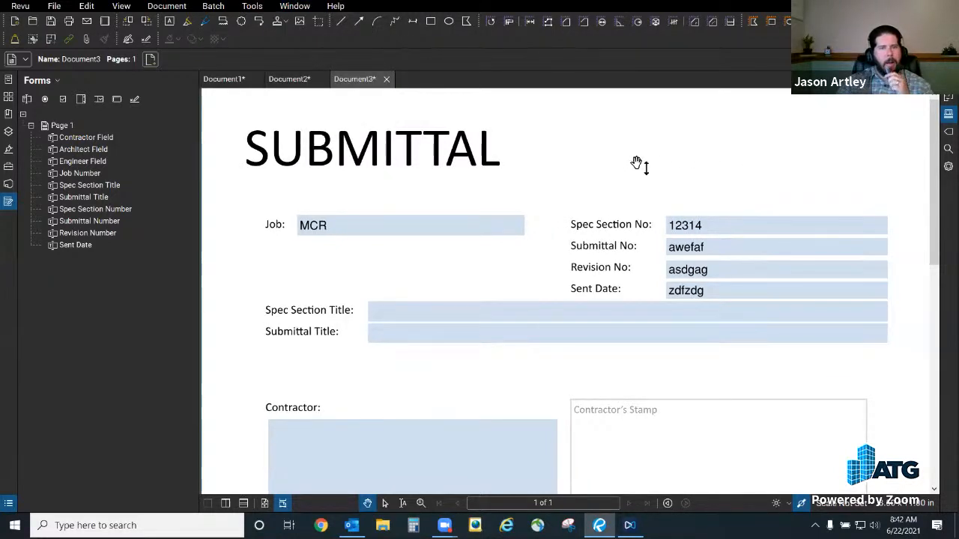
click(292, 7)
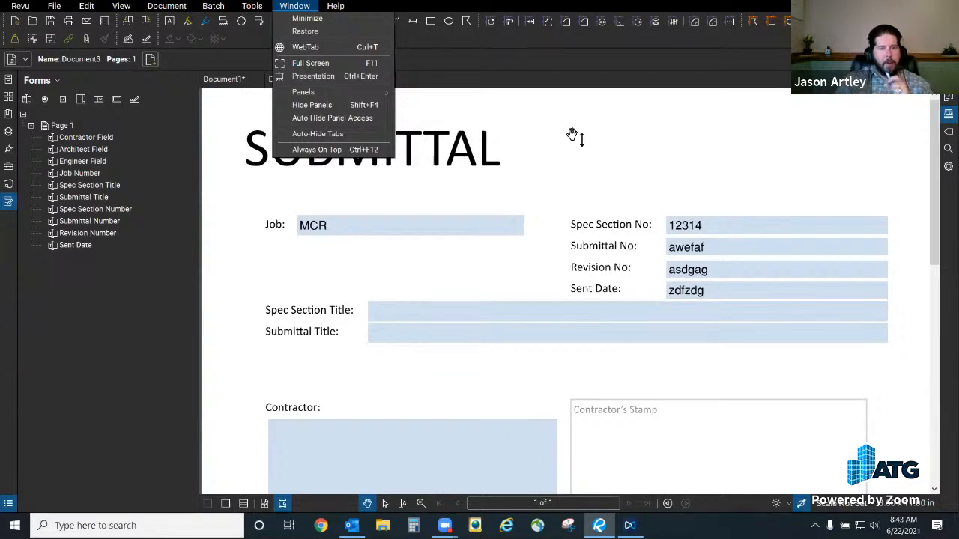
click(629, 164)
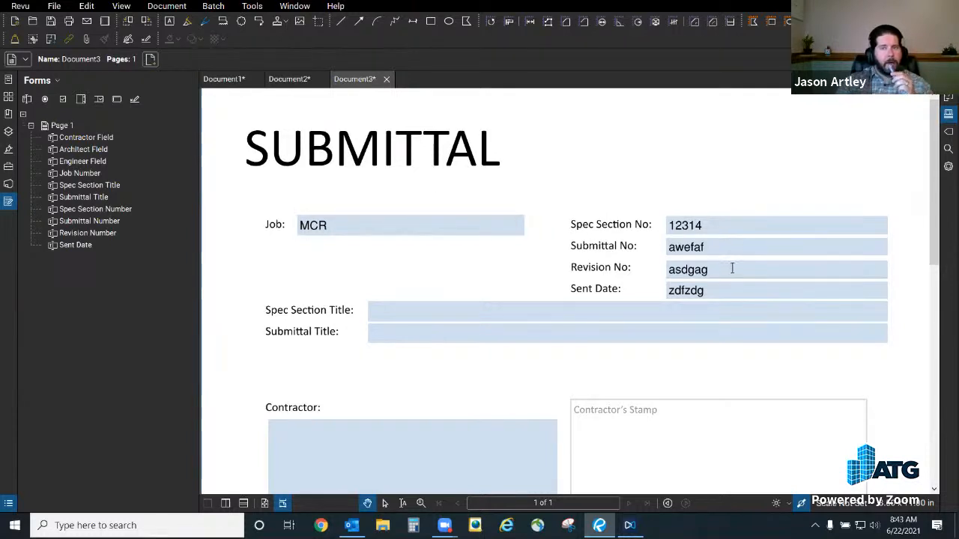
click(255, 7)
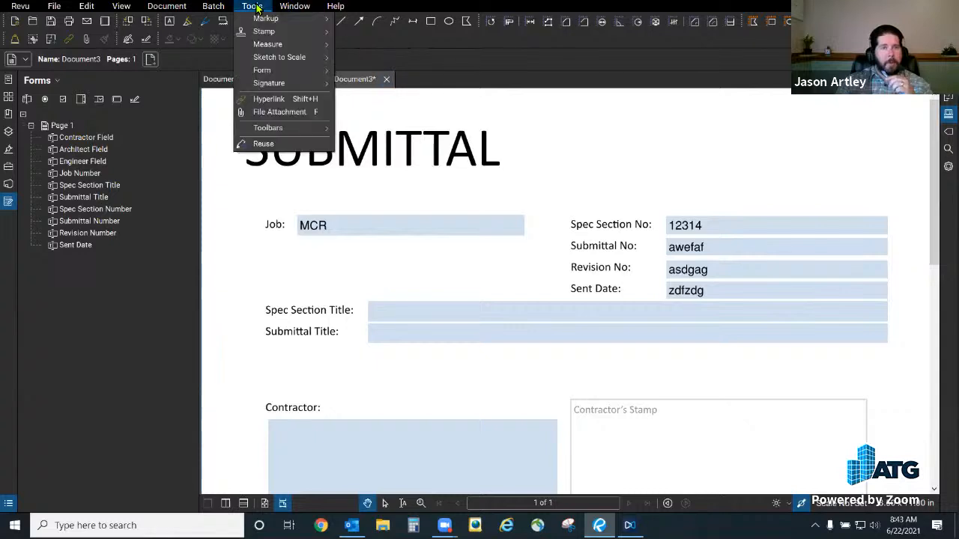
mouse_move(283, 71)
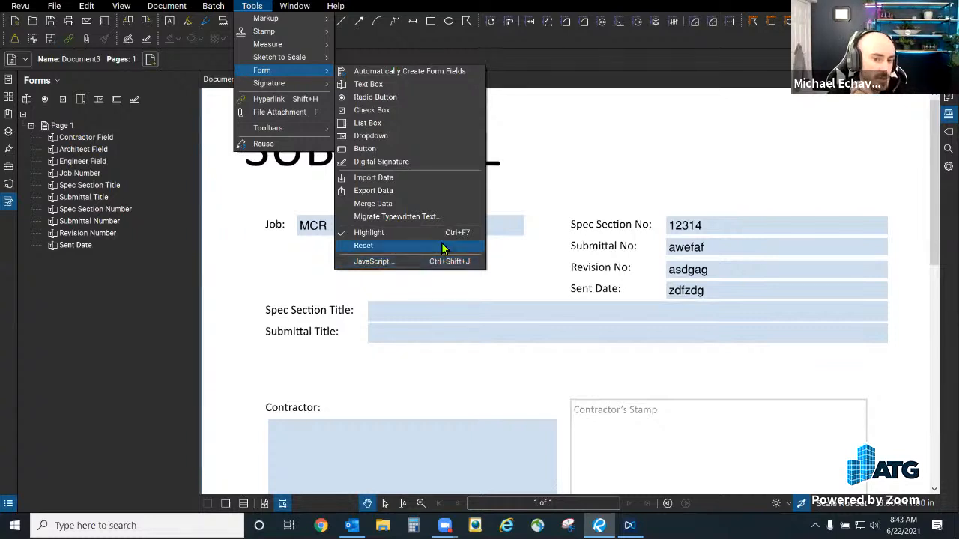
click(598, 185)
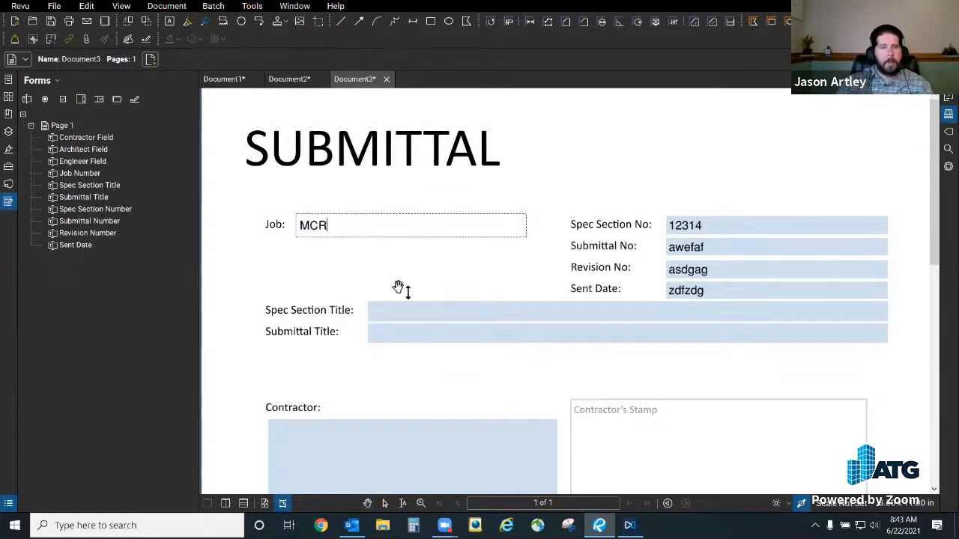
- Fill in the Contractor field of the submittal form with wergeaha
scroll(469, 246, down, 3)
click(334, 300)
text(wergeaha)
click(370, 223)
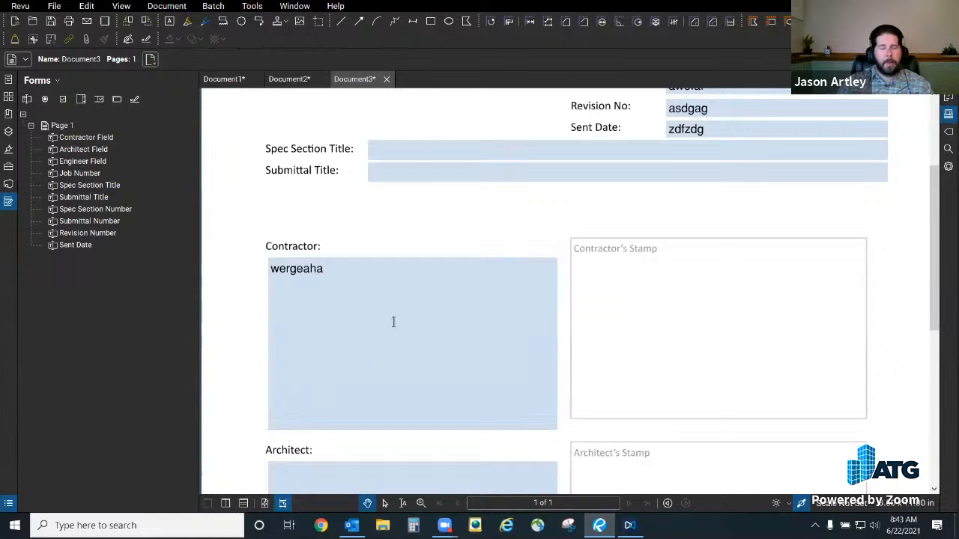
click(395, 284)
key(Escape)
click(463, 269)
click(444, 224)
scroll(444, 224, up, 3)
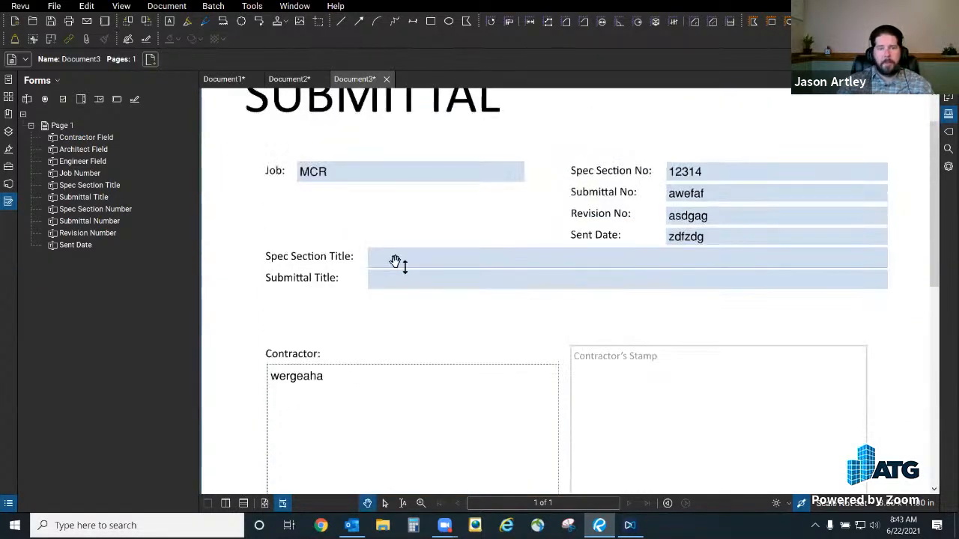
- Activate the Submittal Title, Job and Spec Section No fields in turn to examine how an active field is displayed
click(399, 283)
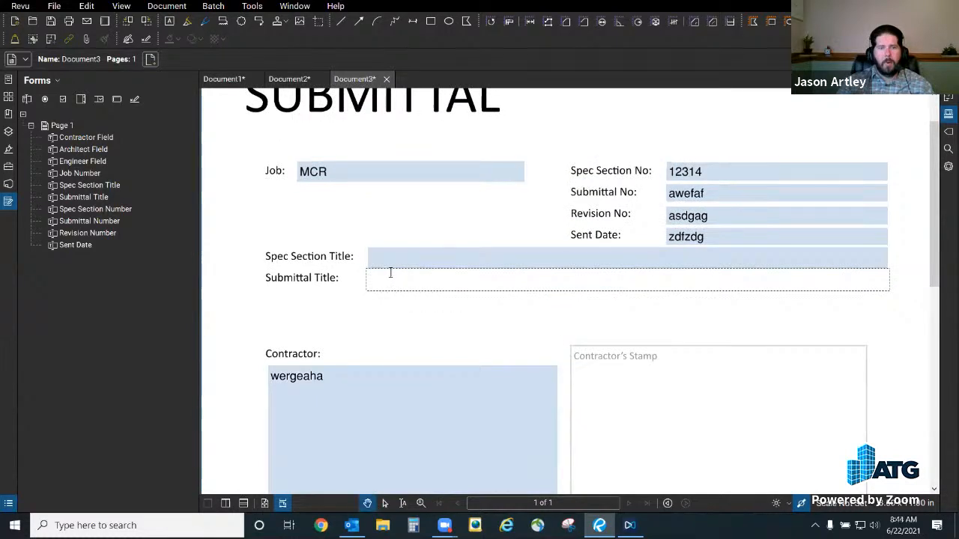
click(388, 266)
click(384, 171)
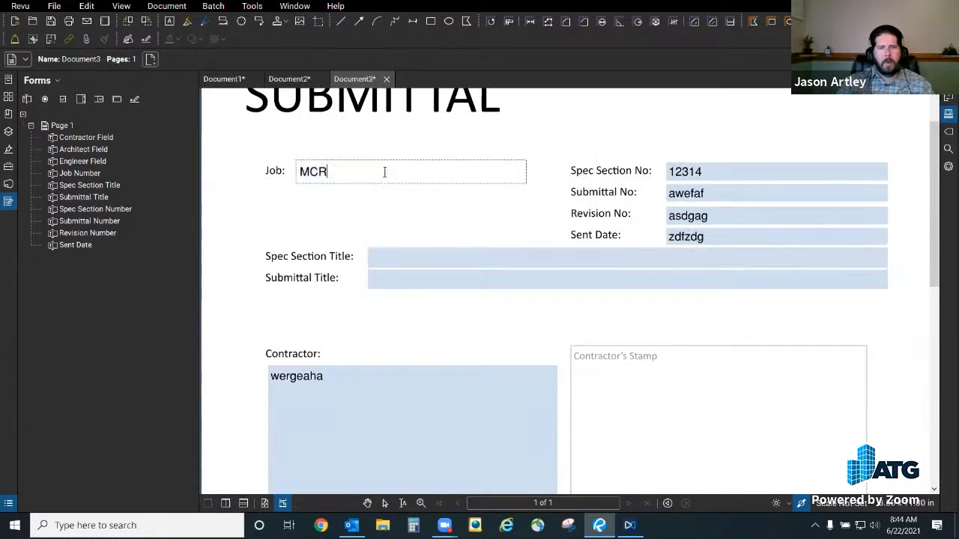
scroll(381, 168, up, 1)
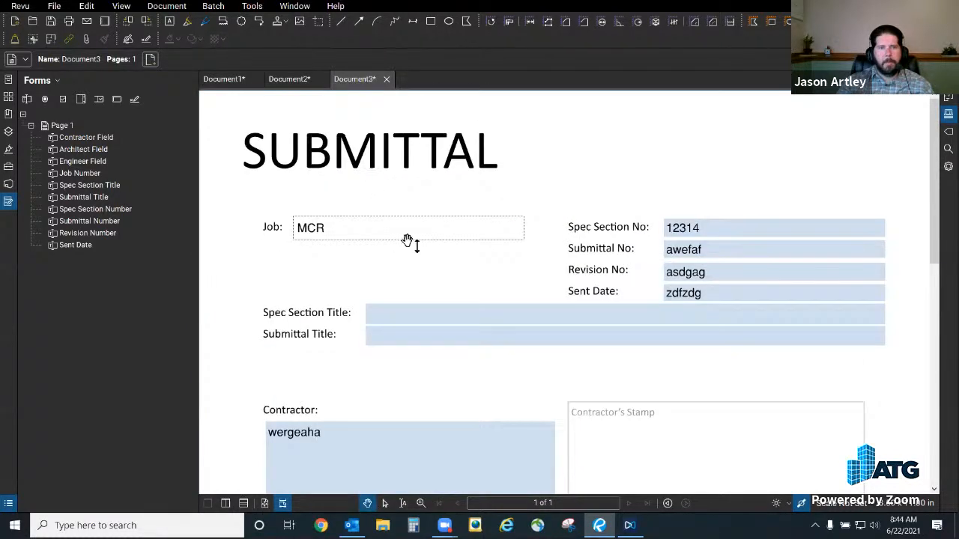
click(765, 215)
click(765, 228)
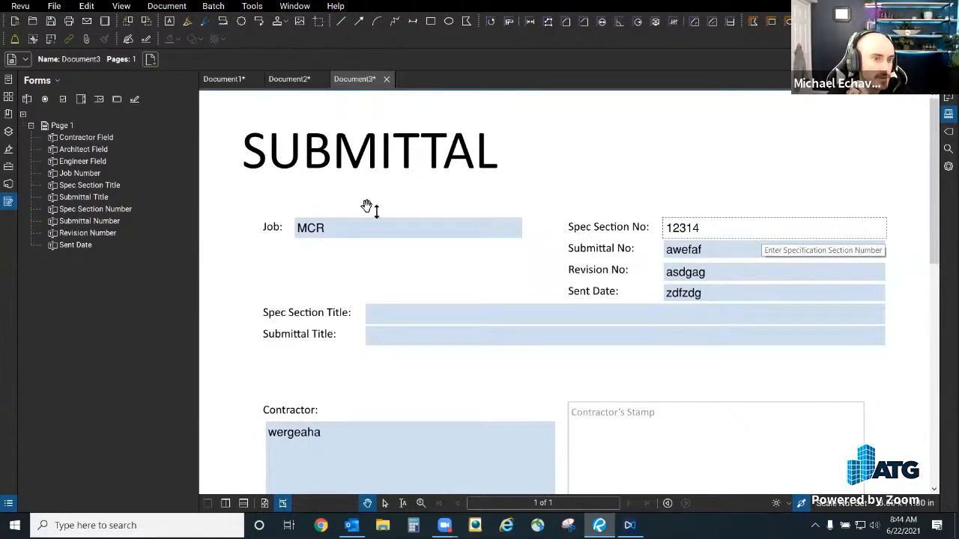
- Locate the Architect field on the page from the list of form fields and deselect it again
click(90, 153)
mouse_move(265, 293)
mouse_down()
mouse_move(329, 358)
mouse_move(265, 290)
mouse_up()
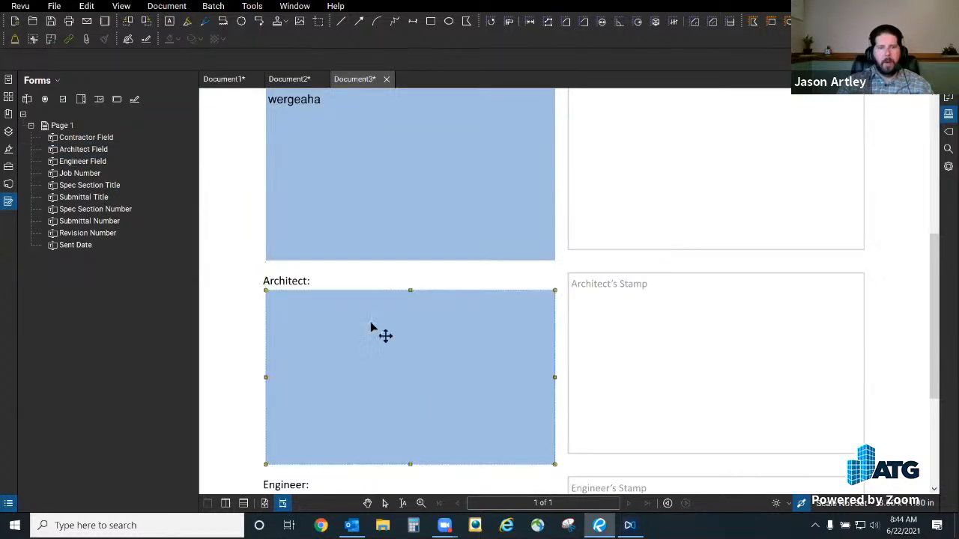
key(Escape)
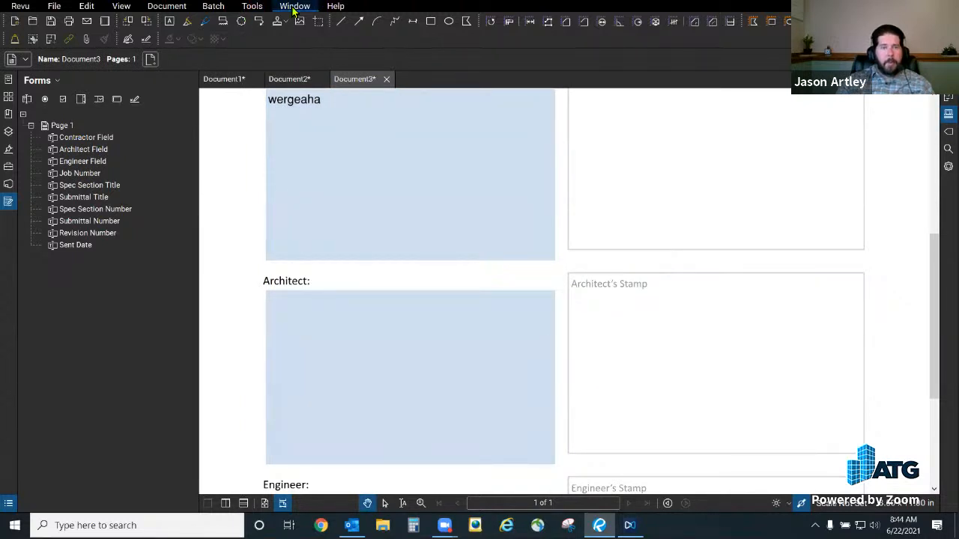
- Turn off form field highlighting and inspect the Architect and Contractor fields without it
click(253, 6)
mouse_move(271, 70)
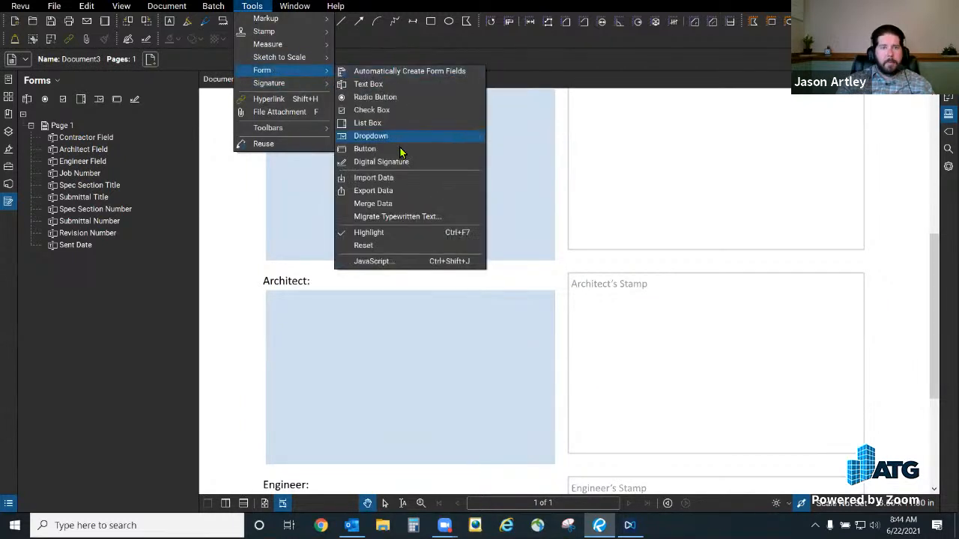
click(389, 238)
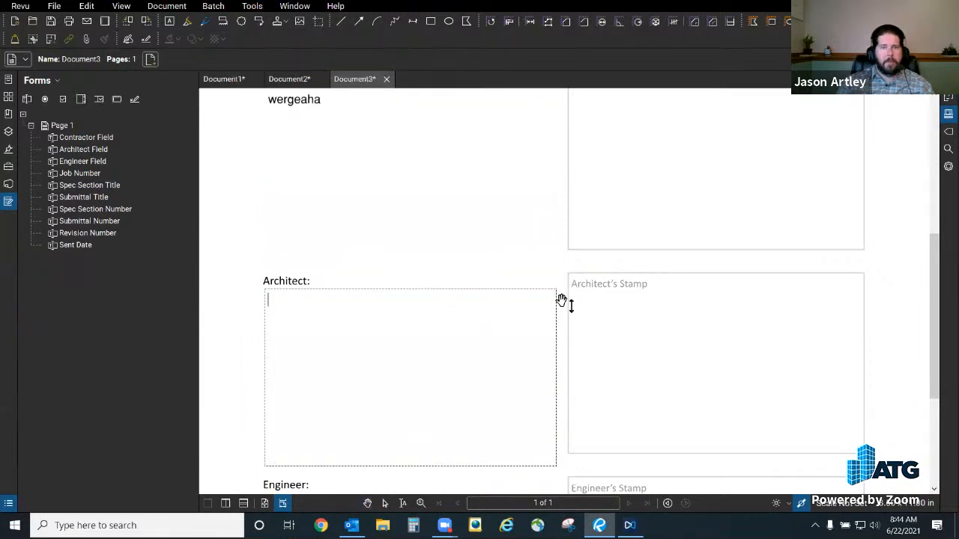
click(295, 160)
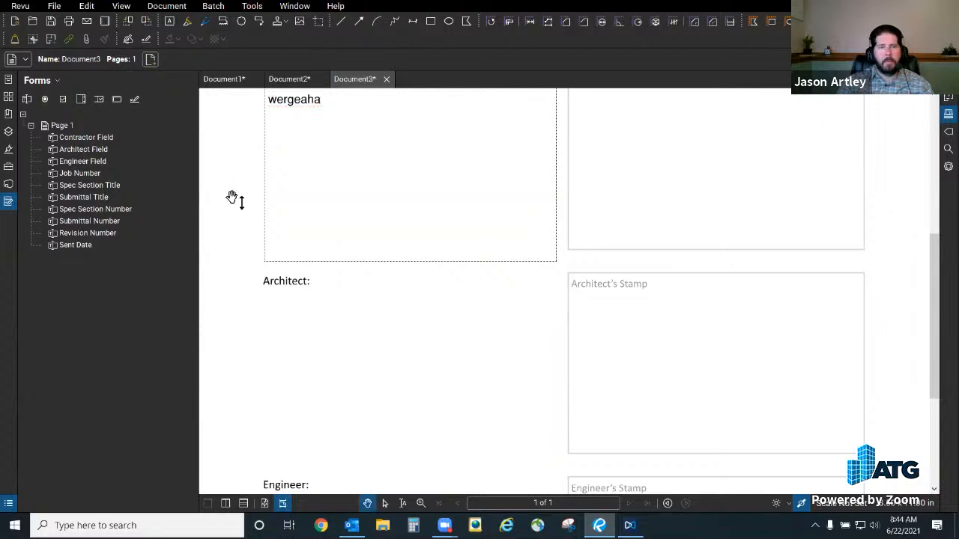
- Turn form field highlighting back on and return to the upper fields of the submittal form
click(252, 6)
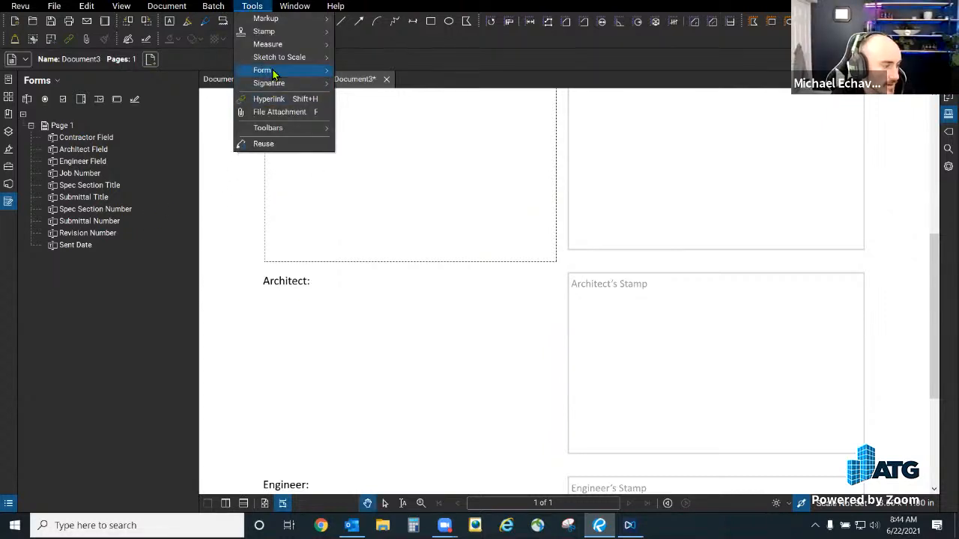
mouse_move(272, 71)
click(398, 239)
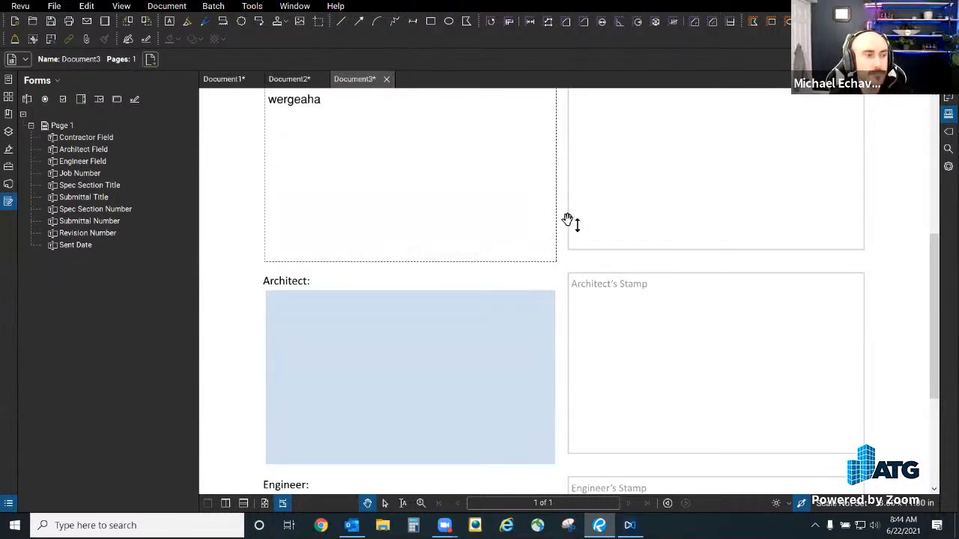
scroll(568, 221, up, 5)
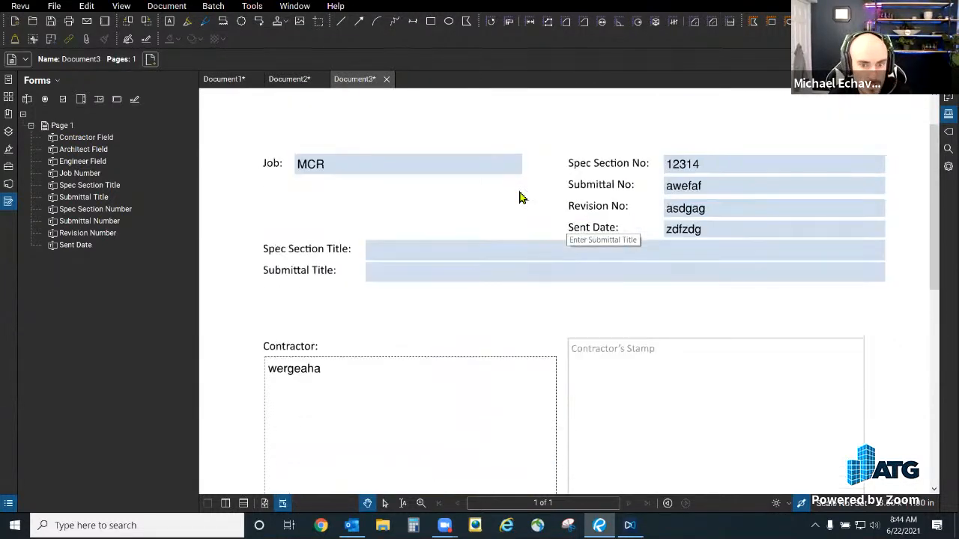
click(55, 7)
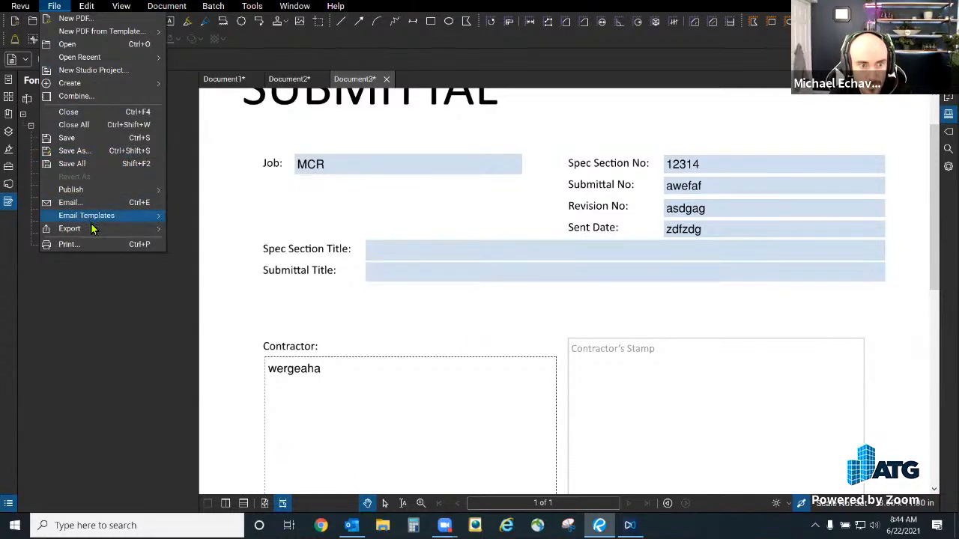
mouse_move(91, 229)
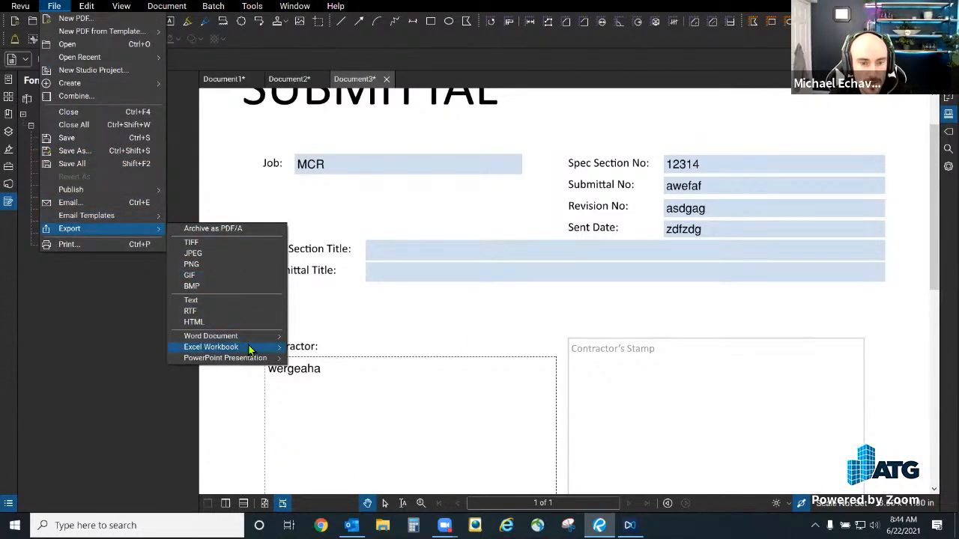
- Start exporting the submittal form's data to disk, choose the CSV file format, and cancel the save
mouse_move(251, 348)
click(252, 6)
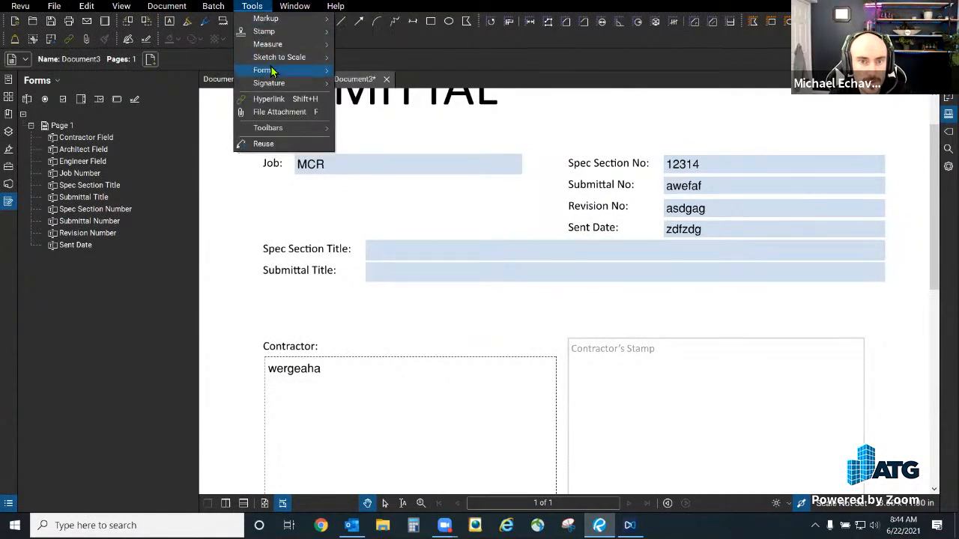
mouse_move(271, 69)
click(401, 192)
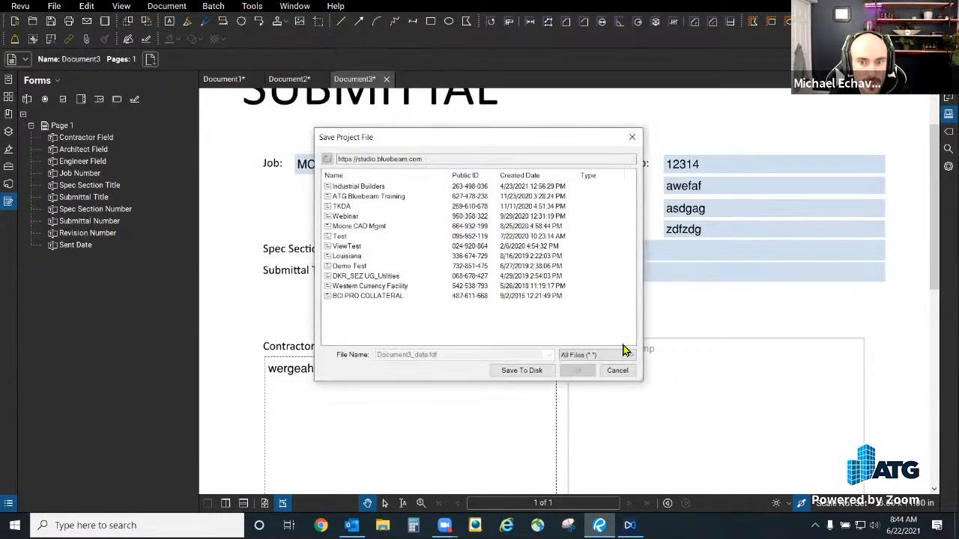
click(500, 371)
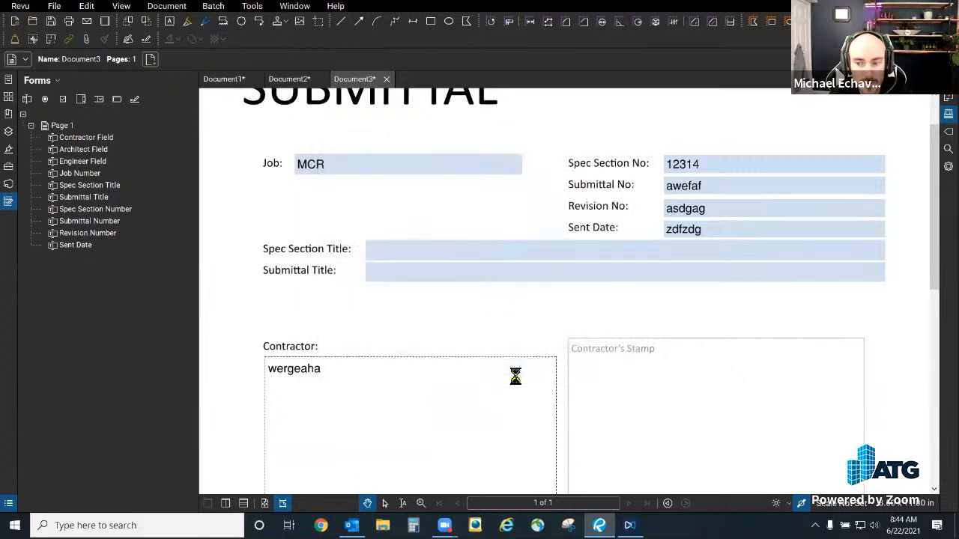
click(808, 422)
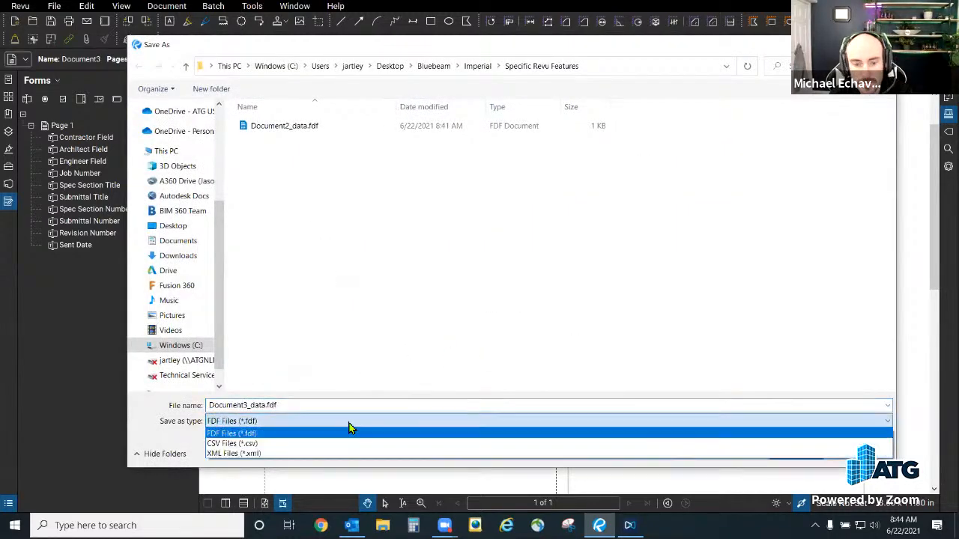
click(258, 444)
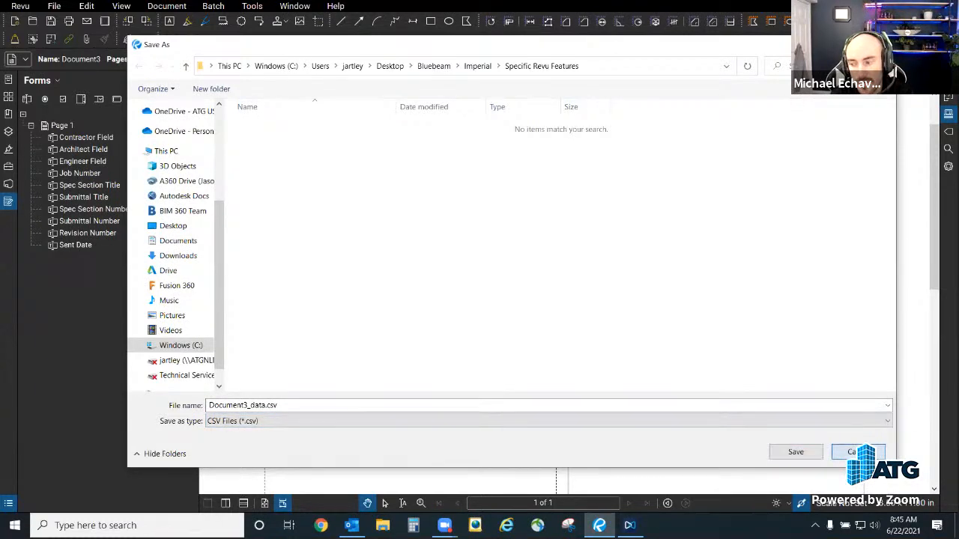
click(854, 452)
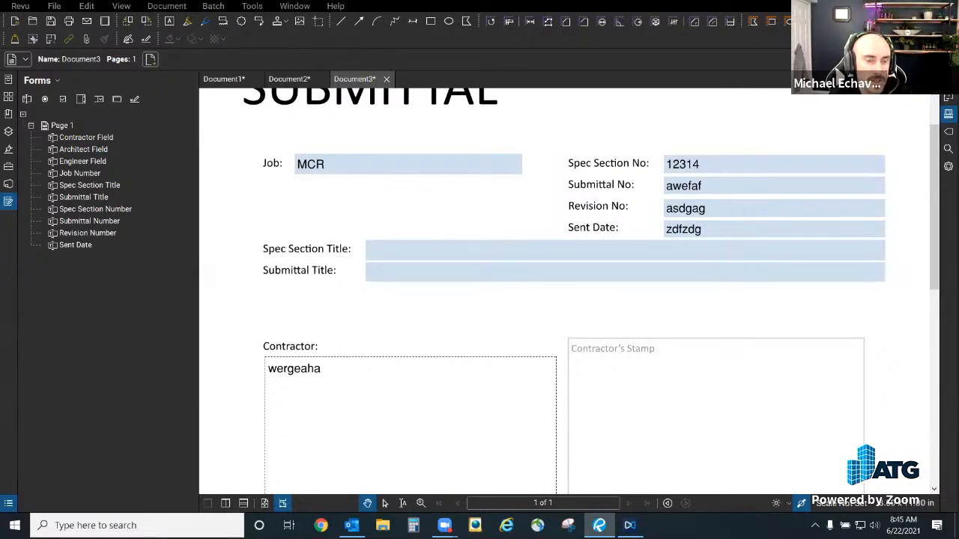
click(251, 6)
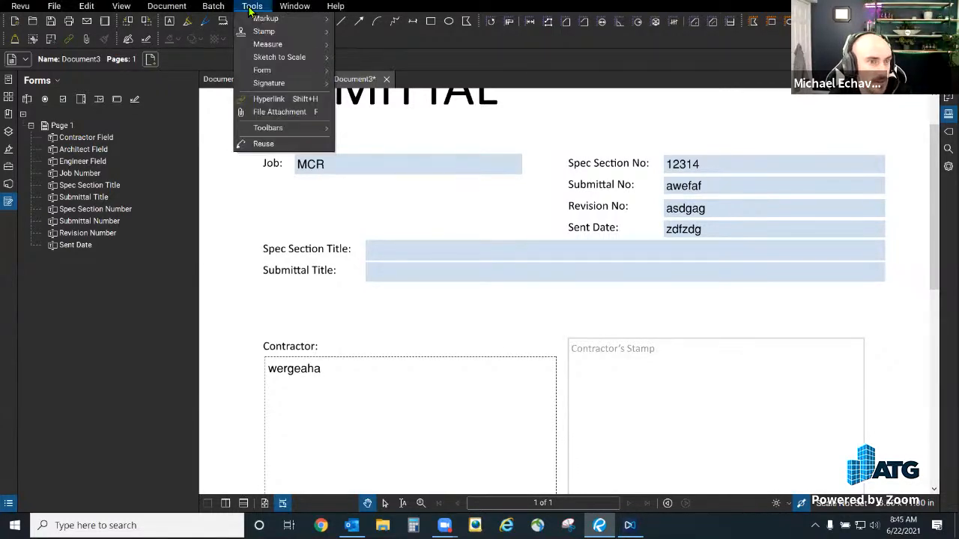
mouse_move(268, 70)
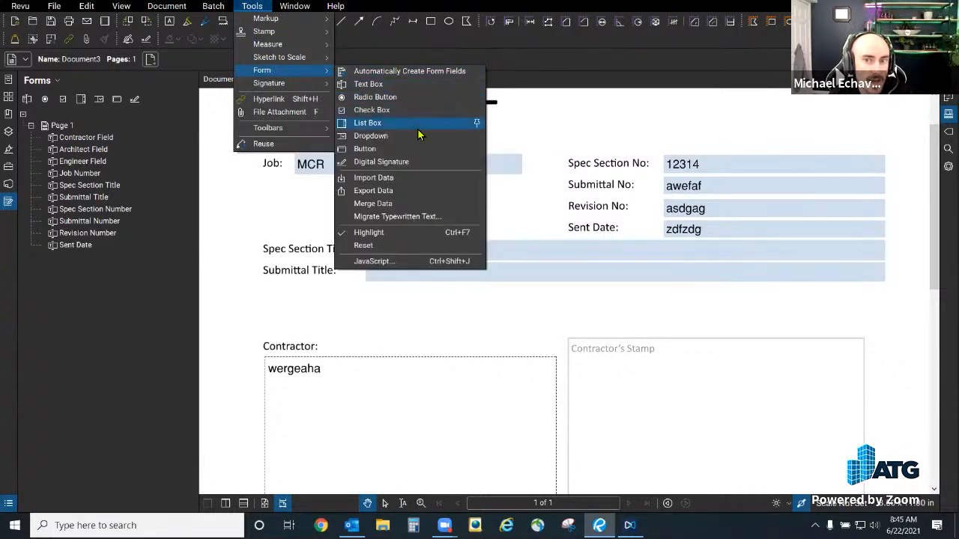
click(589, 123)
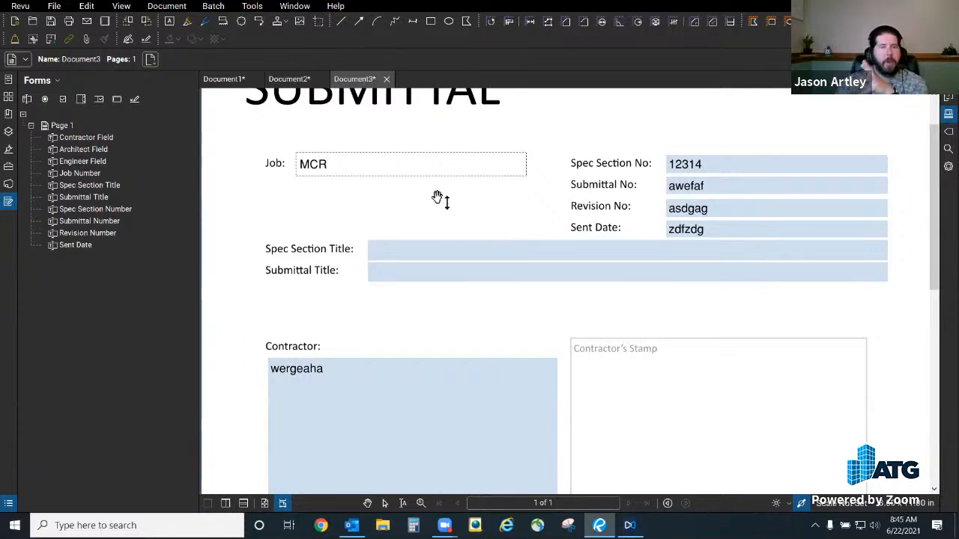
click(252, 7)
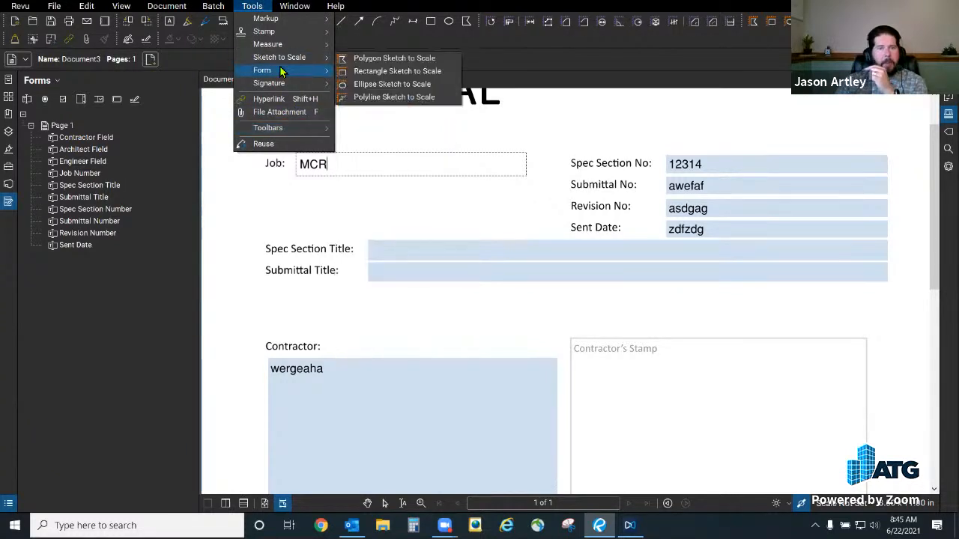
mouse_move(307, 71)
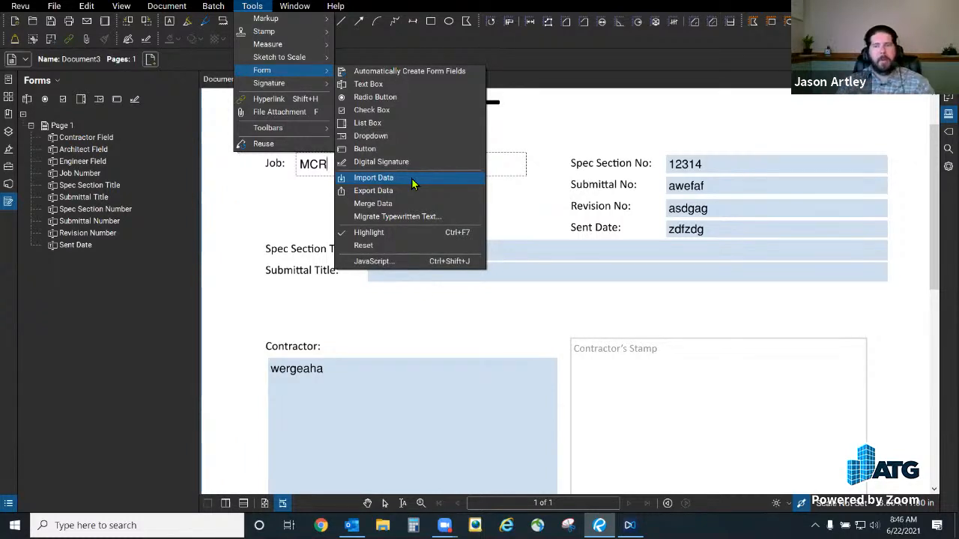
click(561, 176)
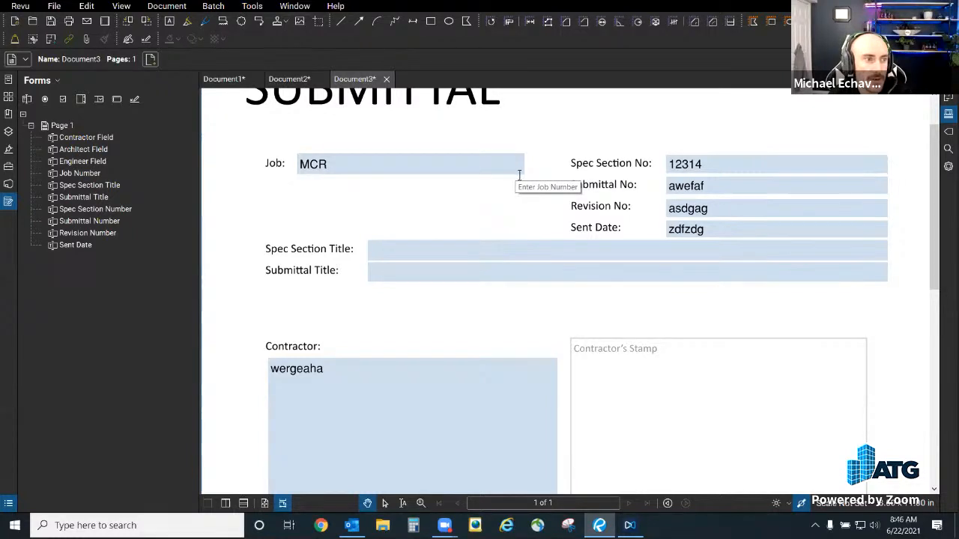
- Draw a list box form field about 2.65 by 0.47 inches directly below the Job field, matching its width
click(253, 7)
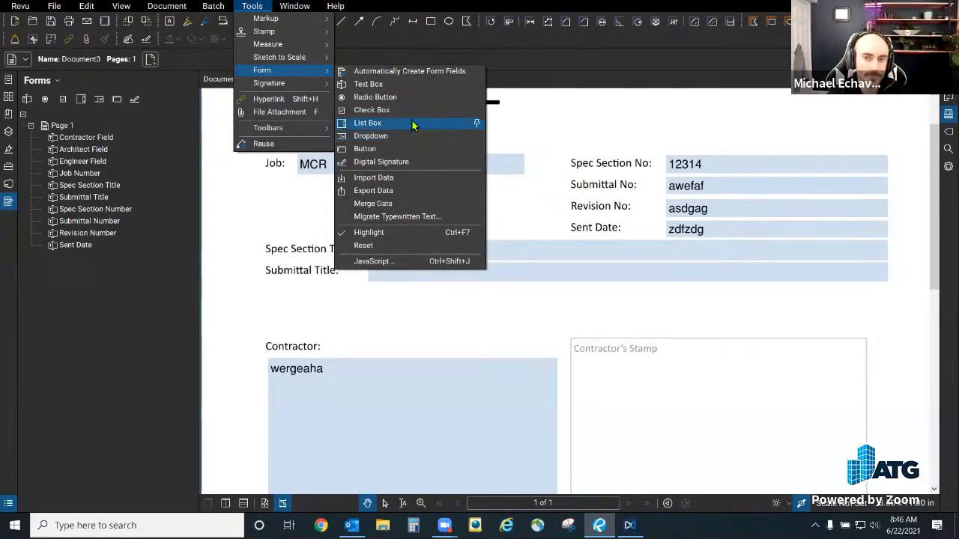
click(411, 124)
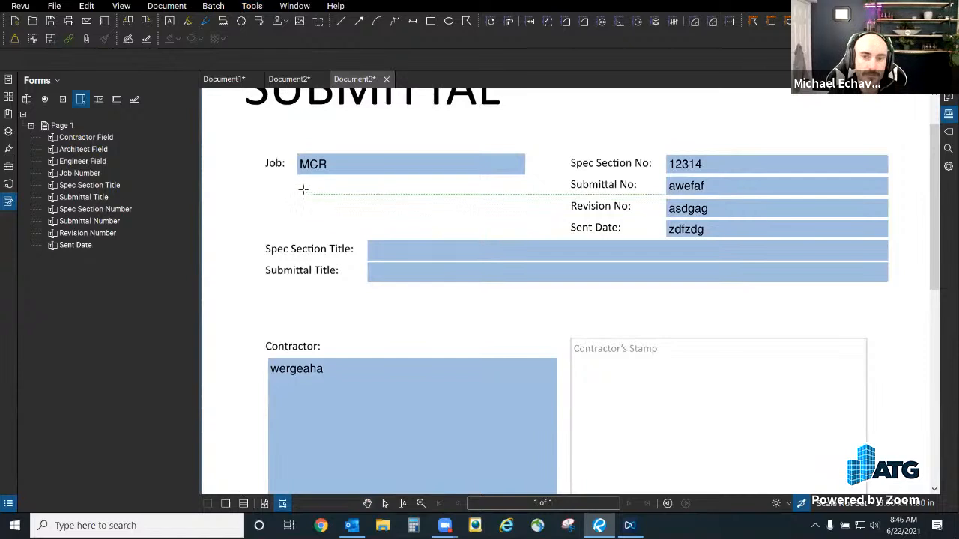
drag(298, 176, 524, 218)
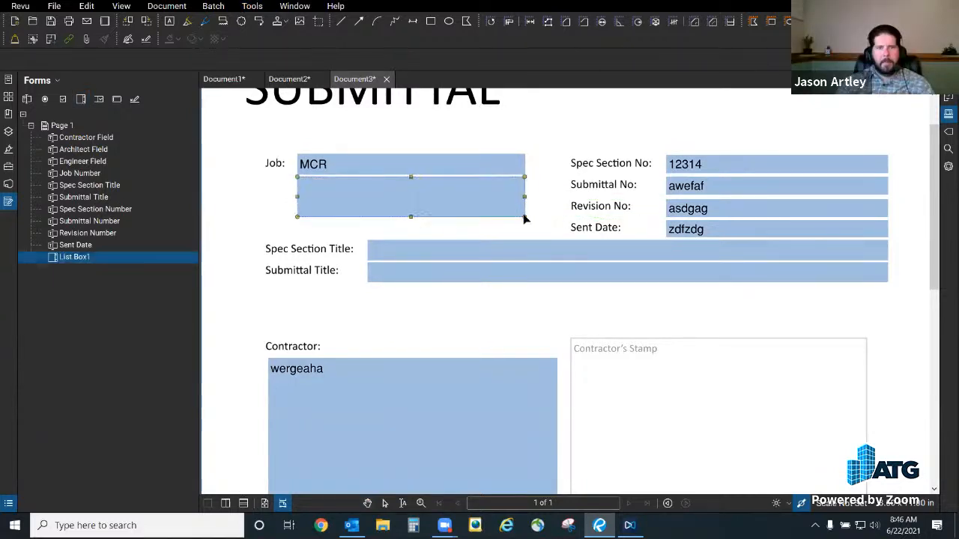
click(543, 163)
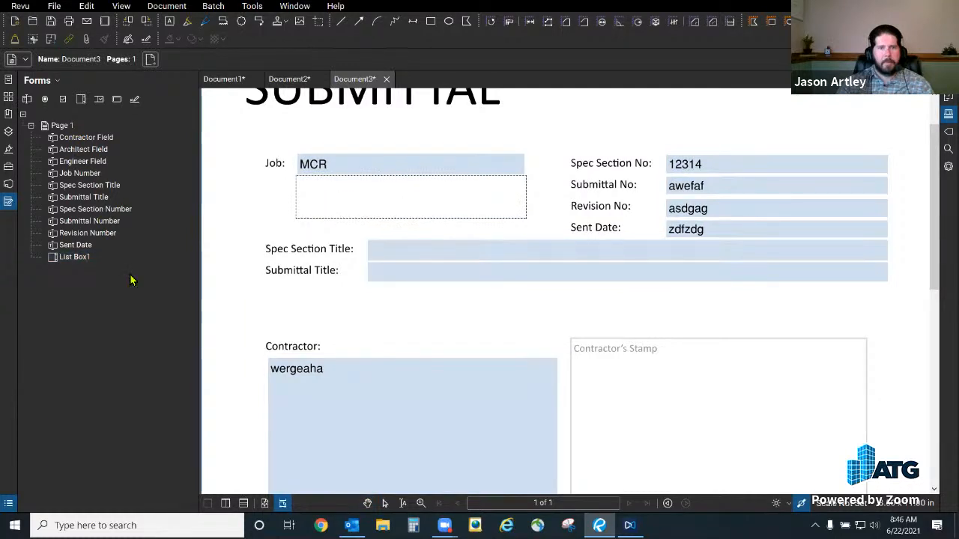
- Open the properties of the new list box below the Job field and name it "Test List Box"
click(71, 258)
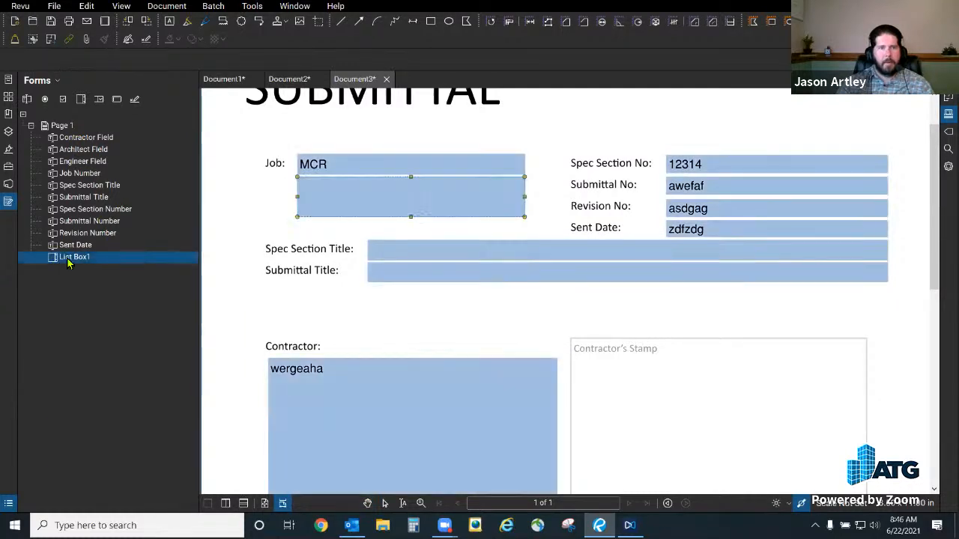
right_click(367, 208)
click(424, 437)
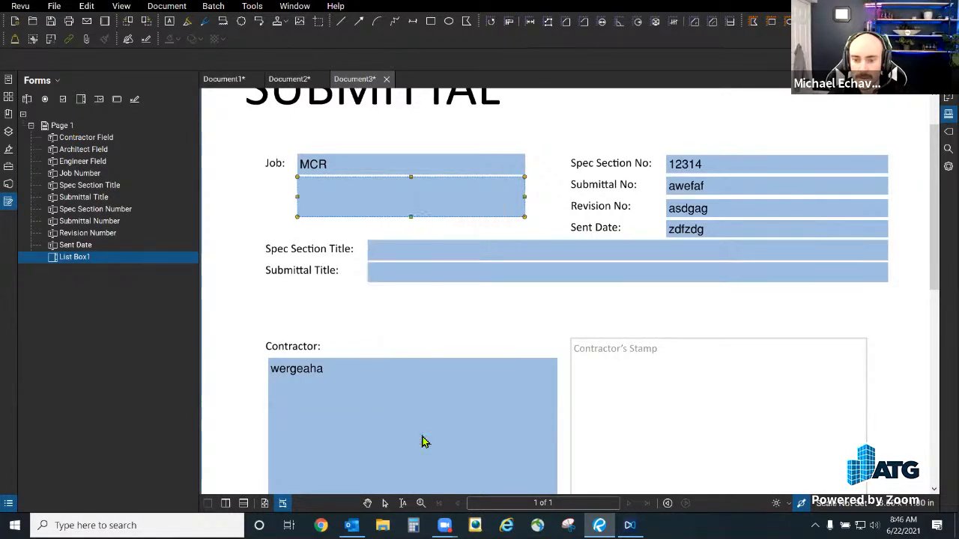
click(856, 148)
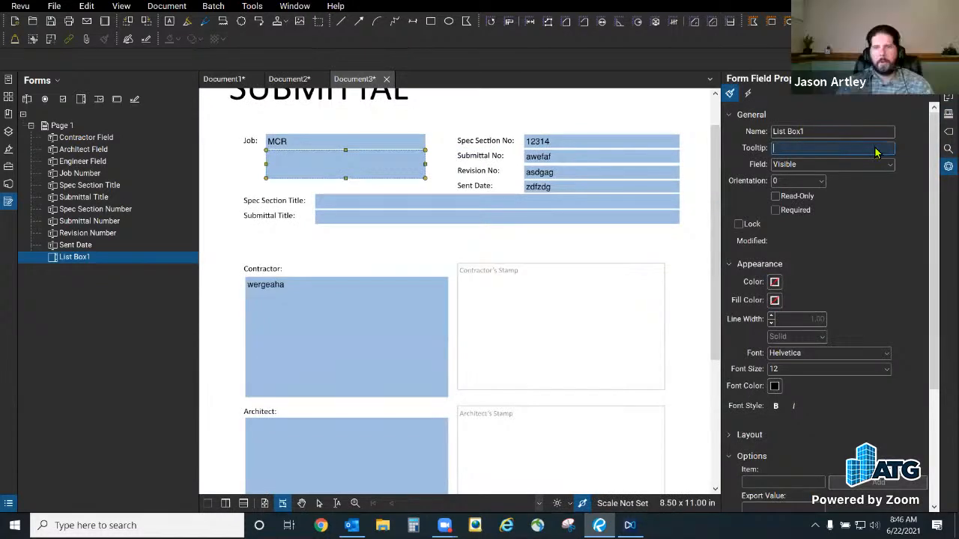
click(850, 133)
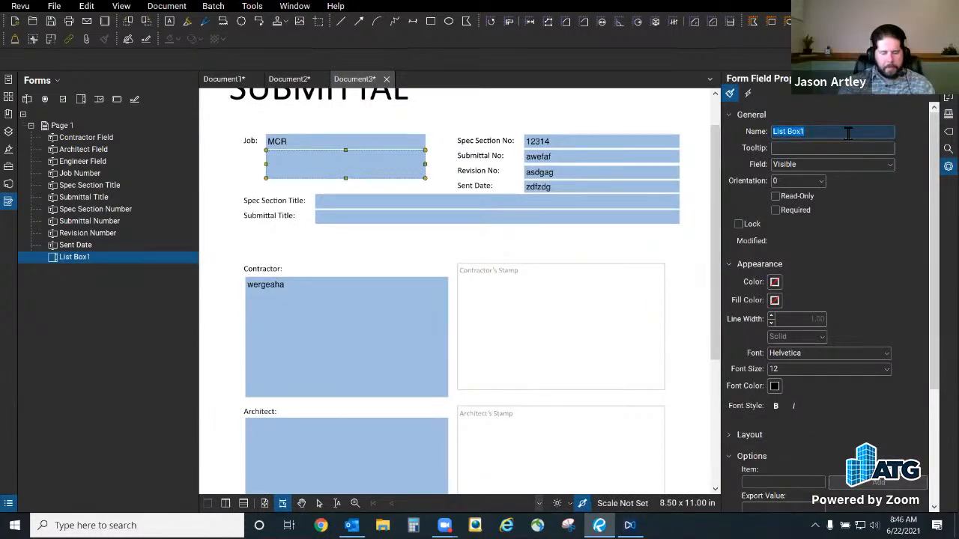
text(Test List Box)
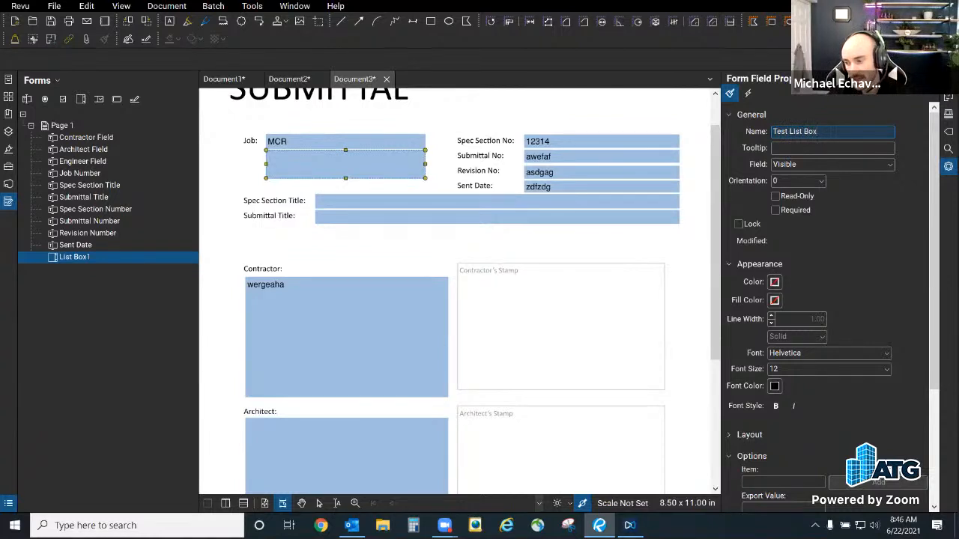
key(Return)
- Add "Hello MCR!" as the first item in the list box options
scroll(866, 325, down, 2)
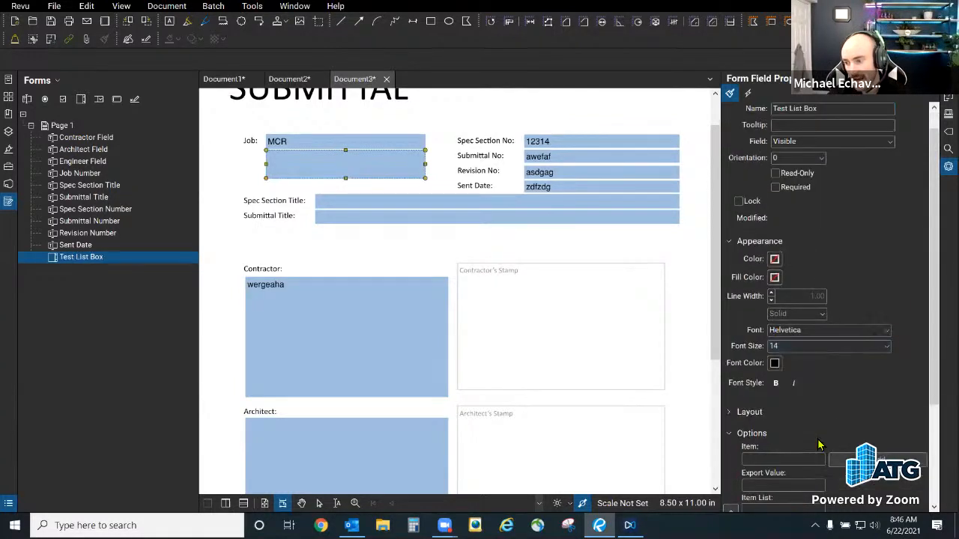
click(779, 460)
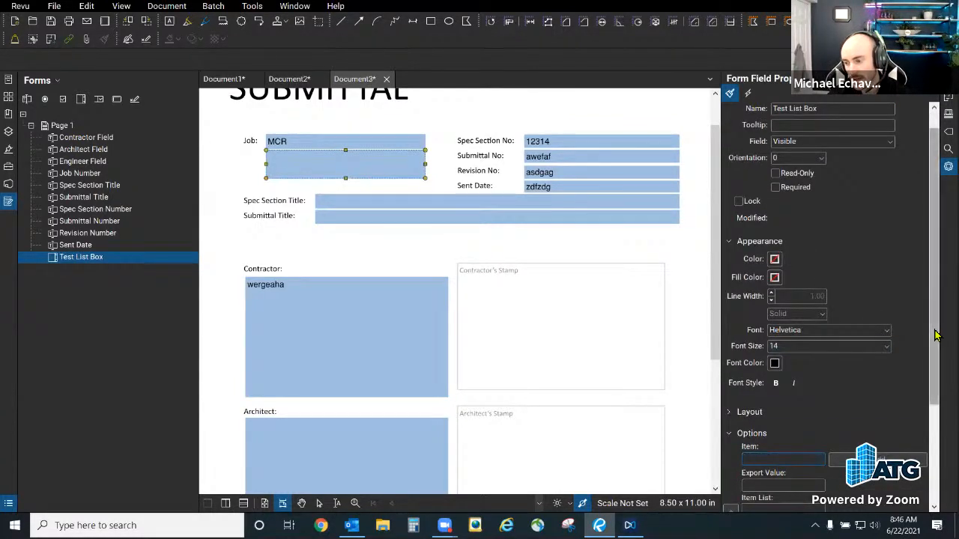
text(Hello Wo)
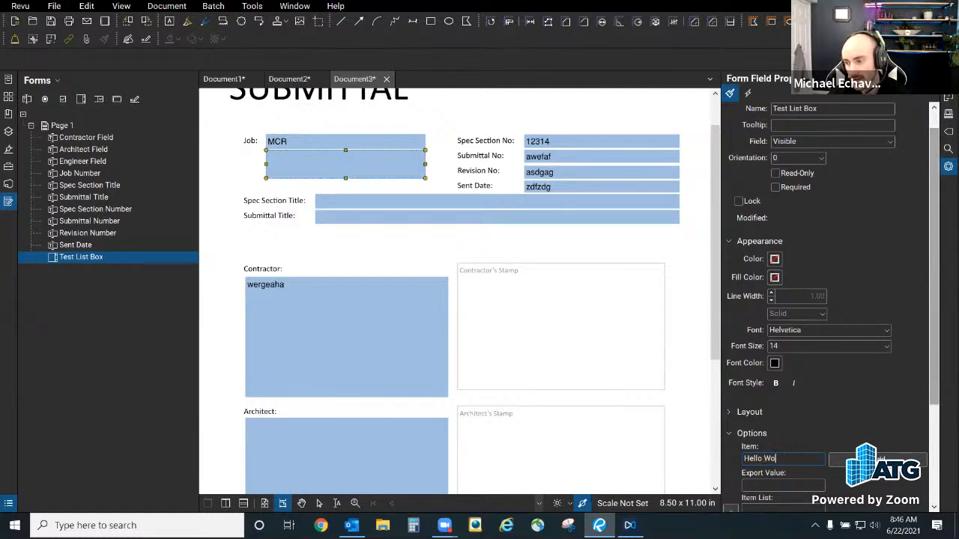
key(BackSpace)
key(BackSpace)
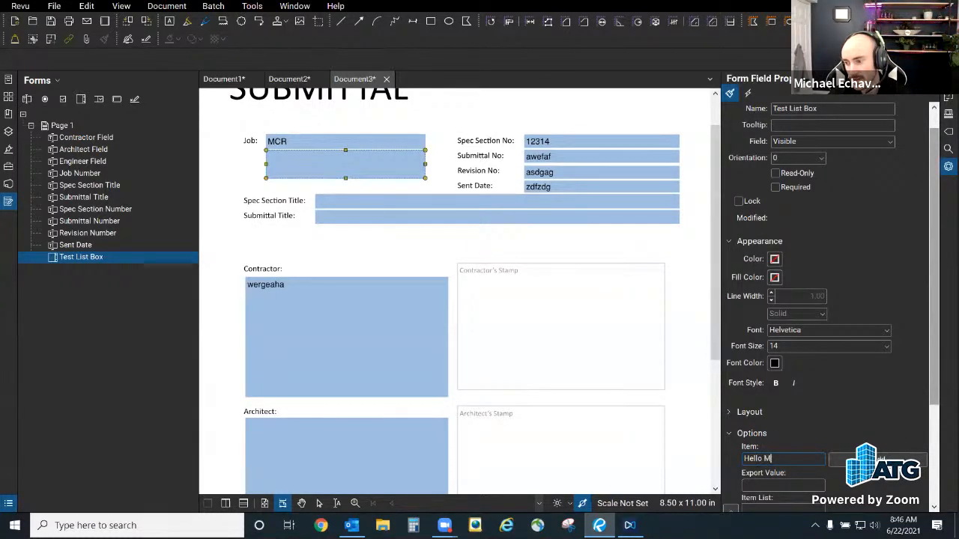
text(MCR!)
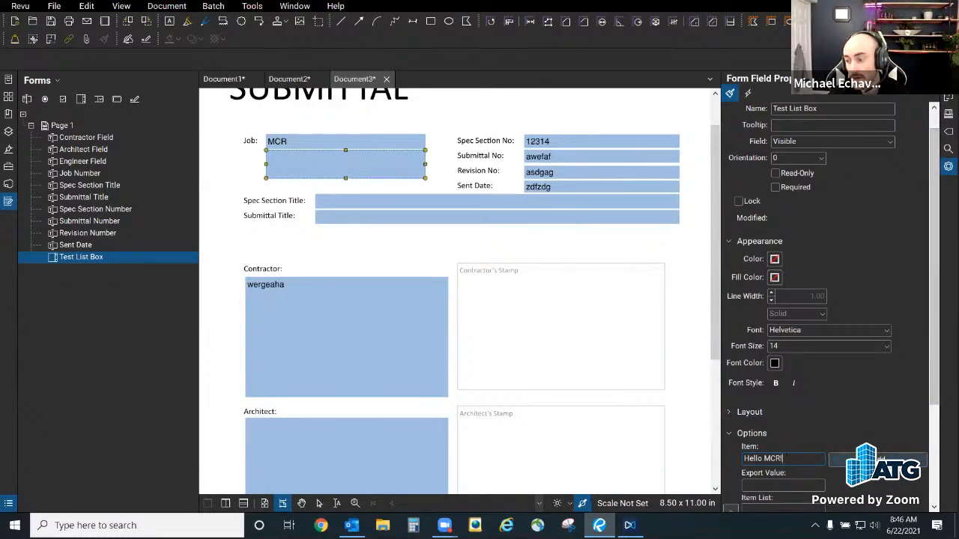
click(878, 459)
- Add the items "Goodbye MCR!", "Hello Everyone!" and "Happy Tuesday!" to the list box
scroll(861, 442, down, 2)
scroll(861, 442, down, 1)
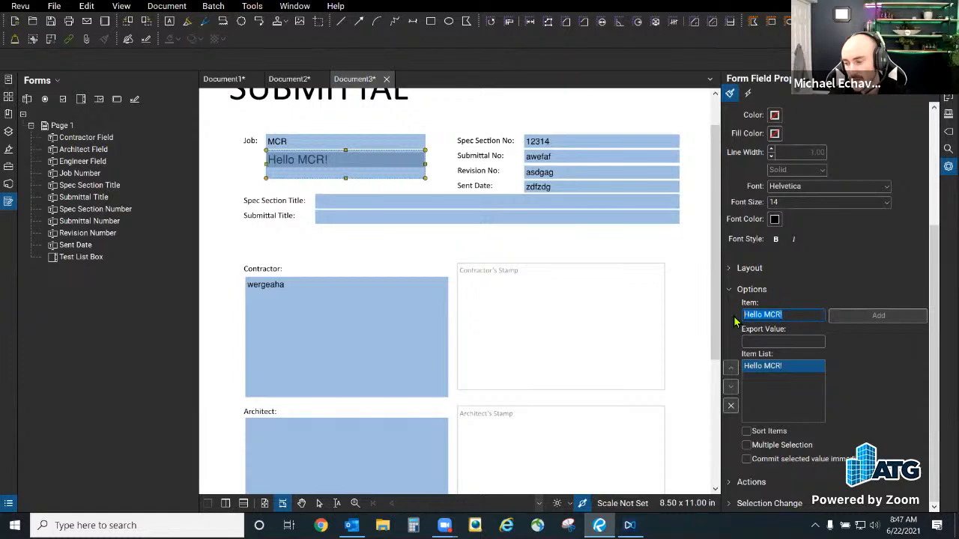
text(Goodby)
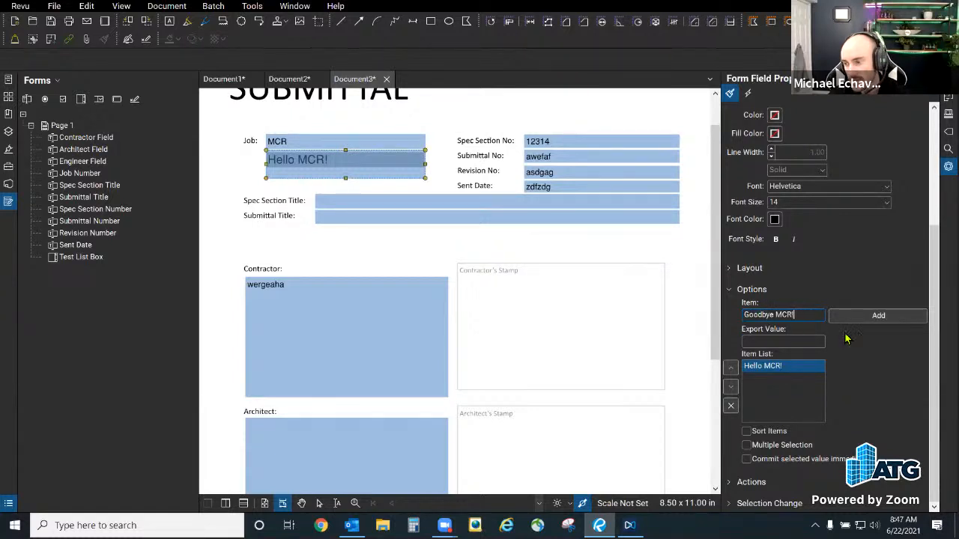
click(878, 315)
drag(794, 315, 740, 315)
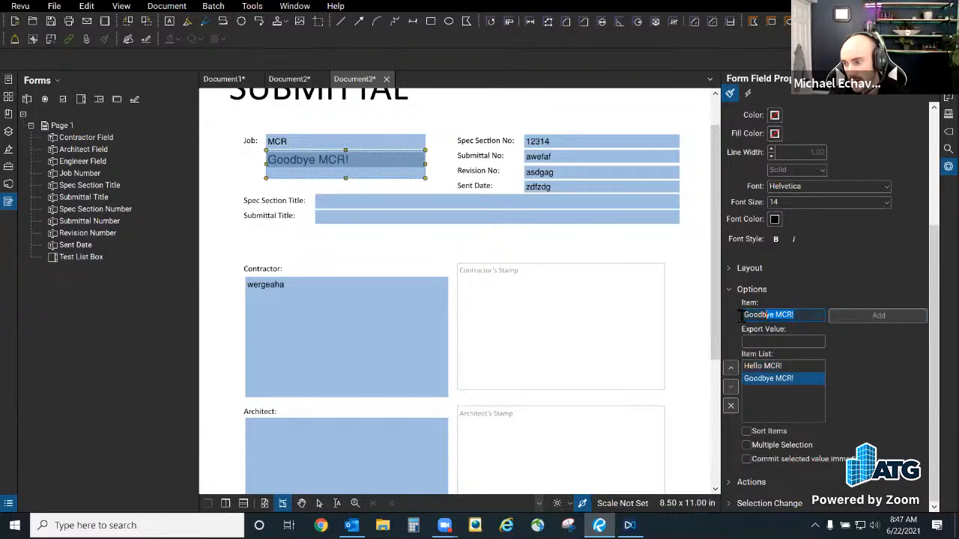
text(Hello)
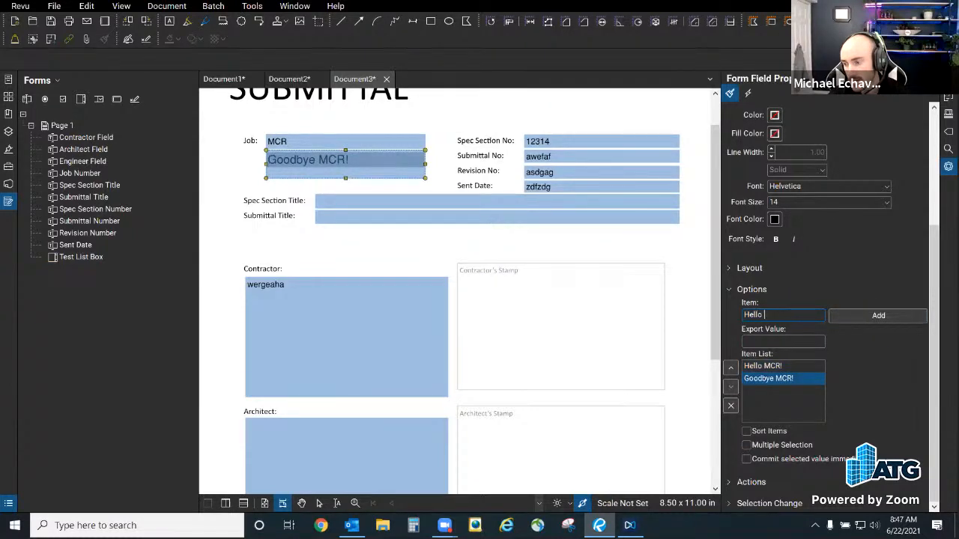
text( Everyone!)
click(854, 316)
text(Happy Tuesday!)
click(852, 315)
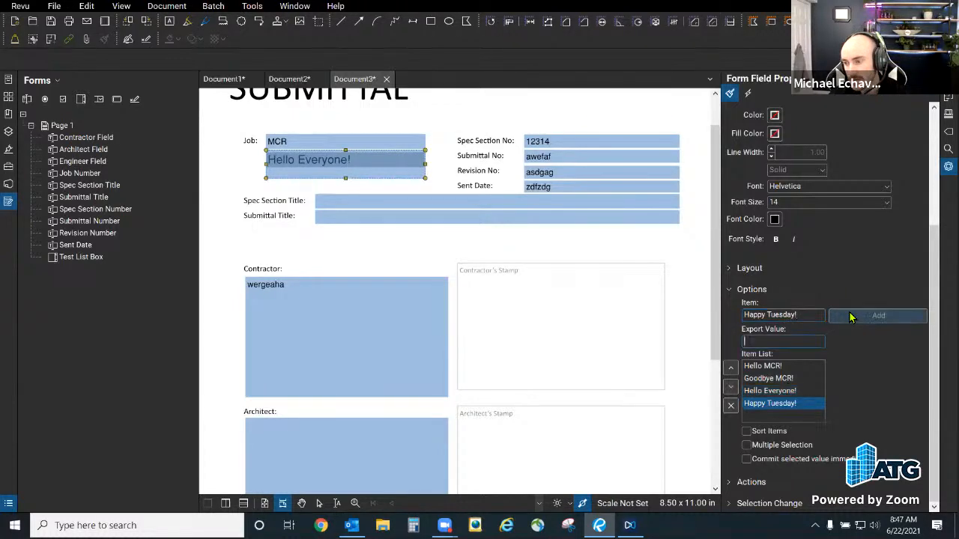
- Leave editing of the list box and try it out on the form by choosing its "Hello MCR!" entry
click(850, 265)
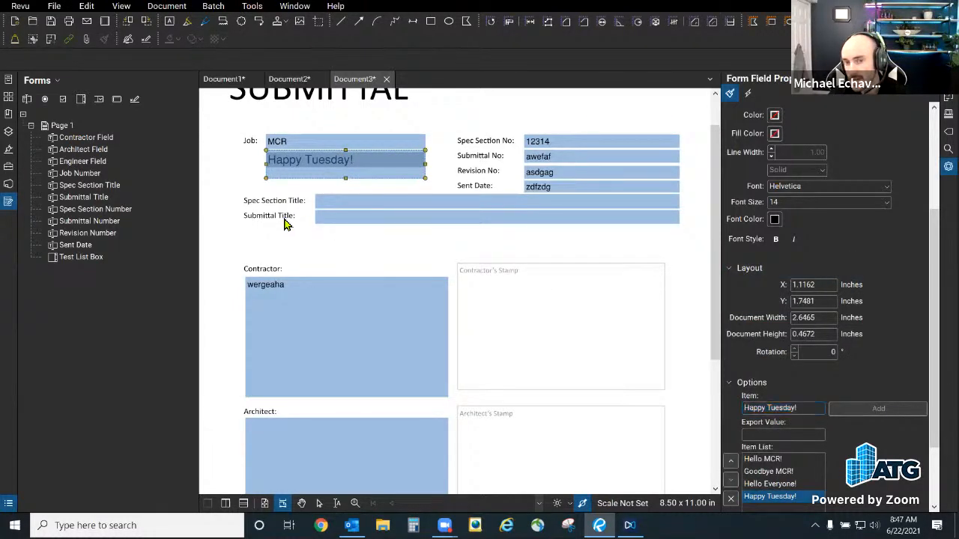
click(367, 184)
click(403, 169)
click(421, 174)
click(318, 165)
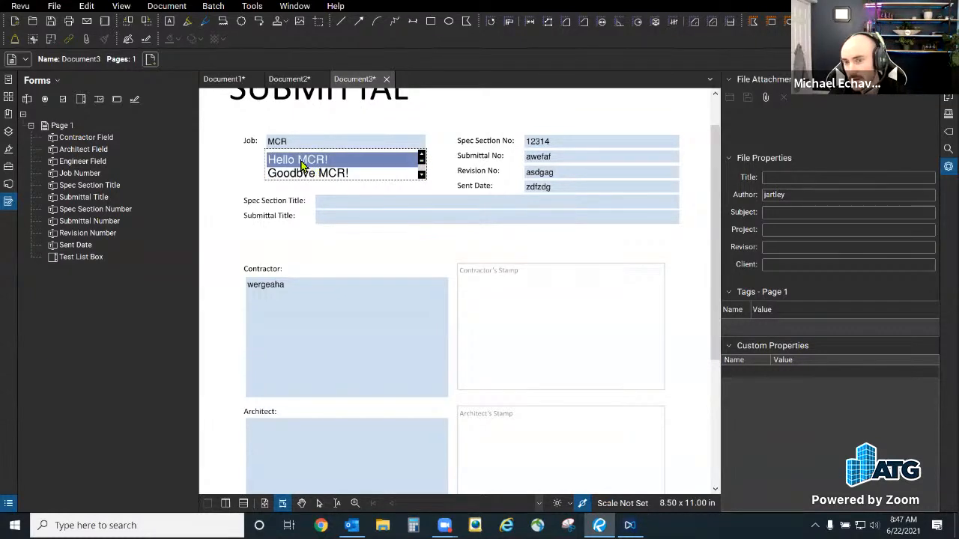
- Try the list box on the form by choosing its "Goodbye MCR!" and "Happy Tuesday!" entries
click(359, 172)
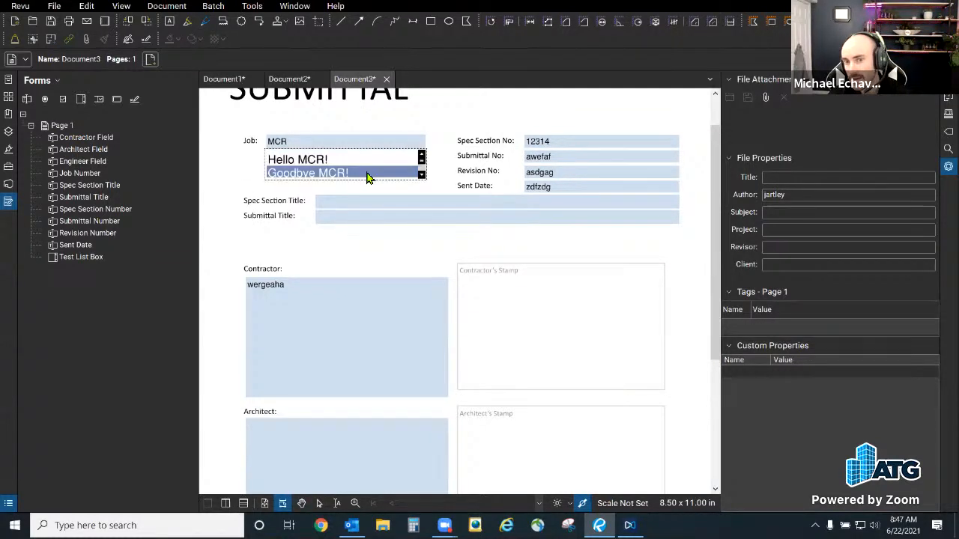
click(421, 157)
click(334, 171)
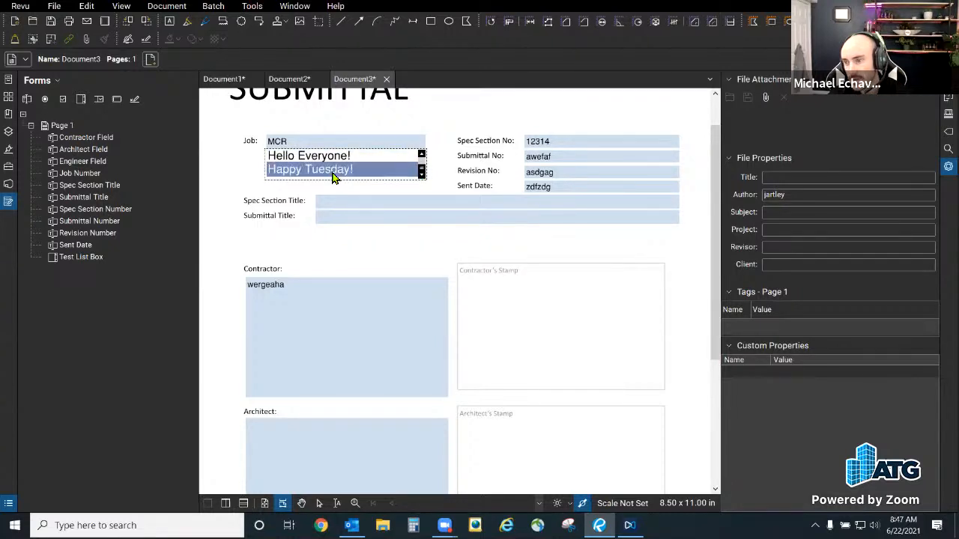
scroll(333, 177, up, 1)
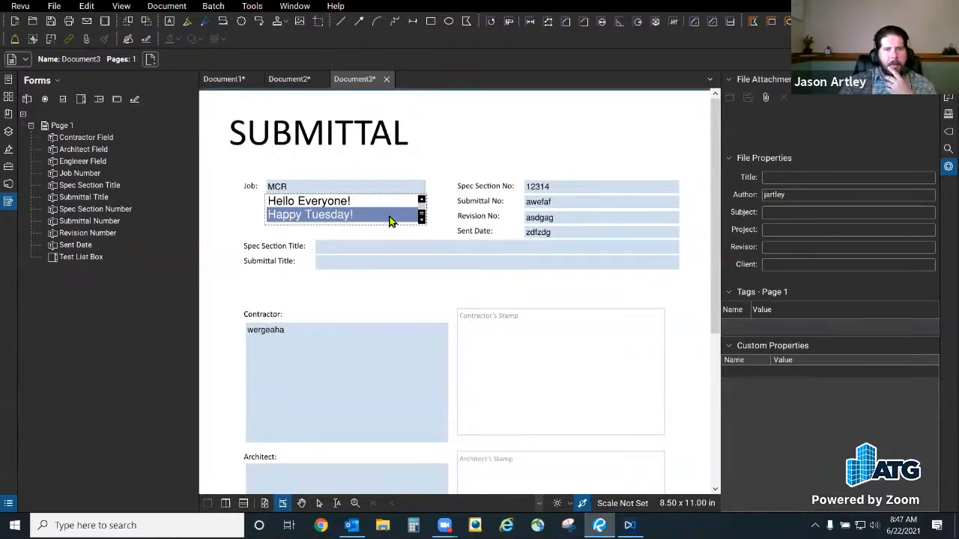
- Select the Test List Box field for editing and open its properties
right_click(321, 204)
key(Escape)
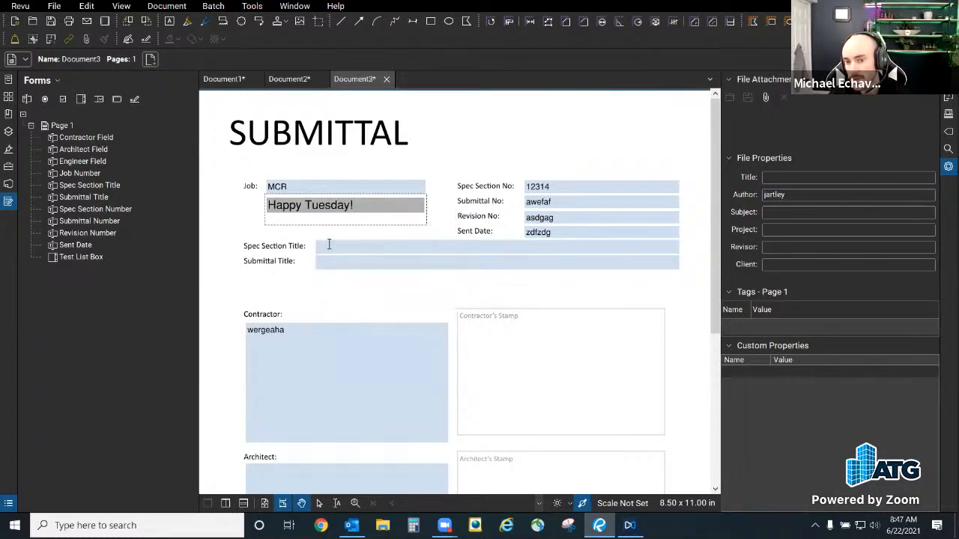
click(327, 212)
right_click(330, 206)
click(292, 206)
click(292, 206)
right_click(265, 206)
click(84, 243)
click(76, 257)
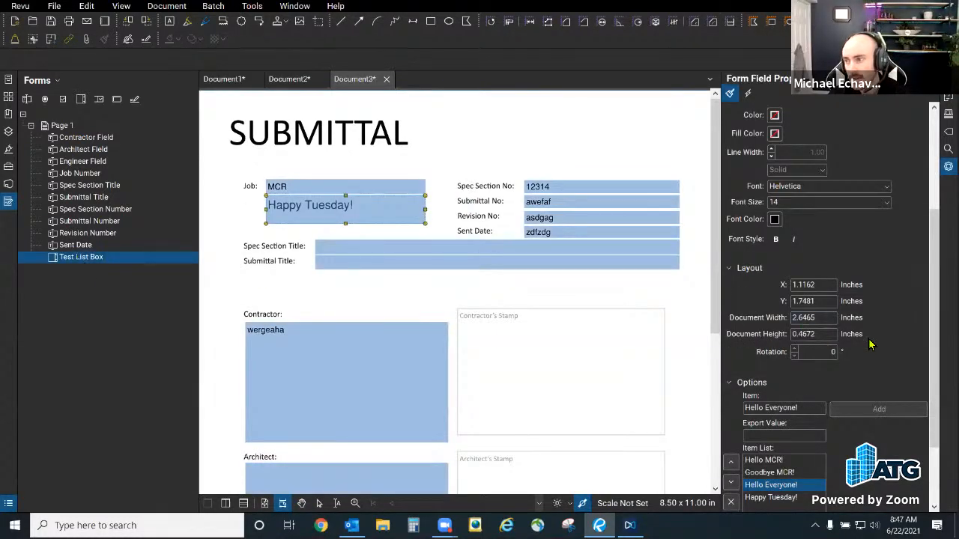
- Expand the list box's actions settings and enable "Commit selected value immediately" in its options
scroll(882, 455, down, 2)
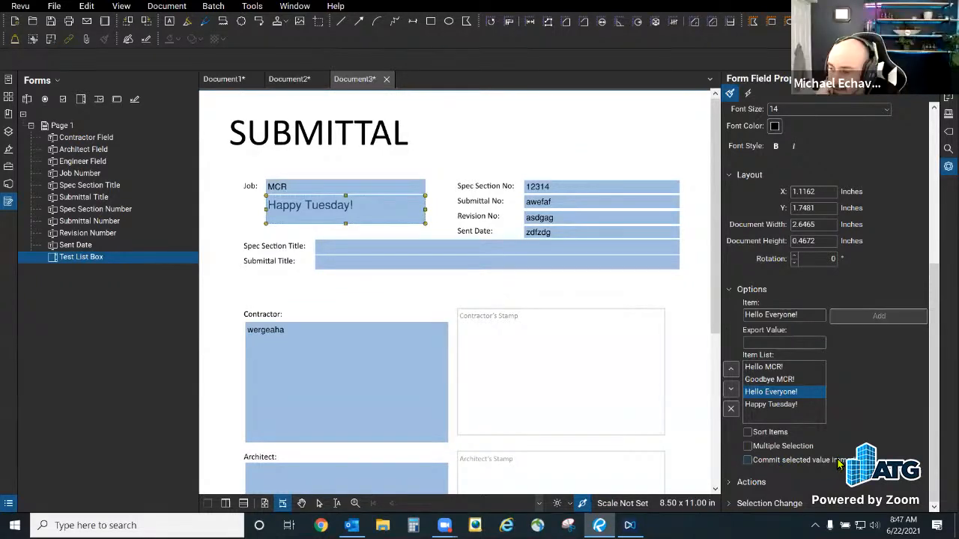
click(731, 482)
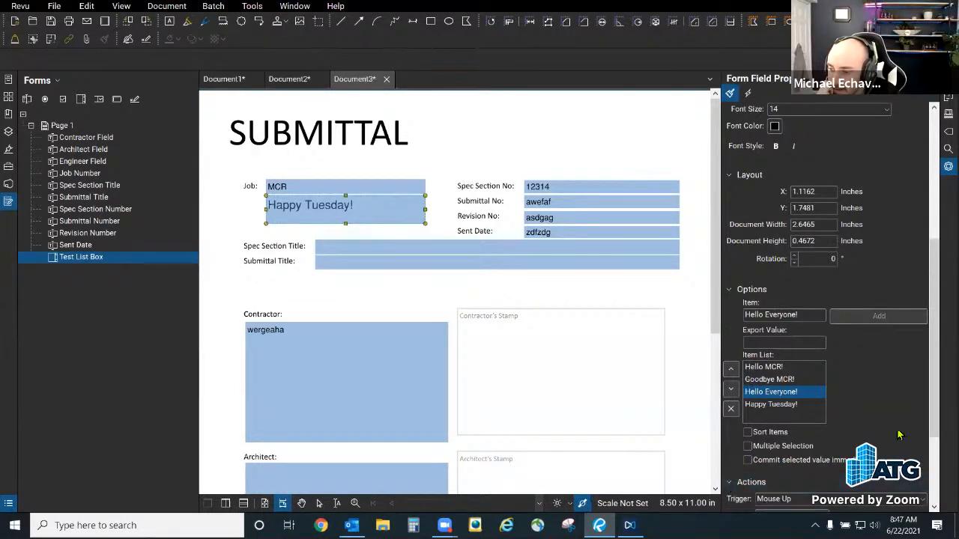
scroll(880, 437, down, 3)
click(859, 380)
click(859, 380)
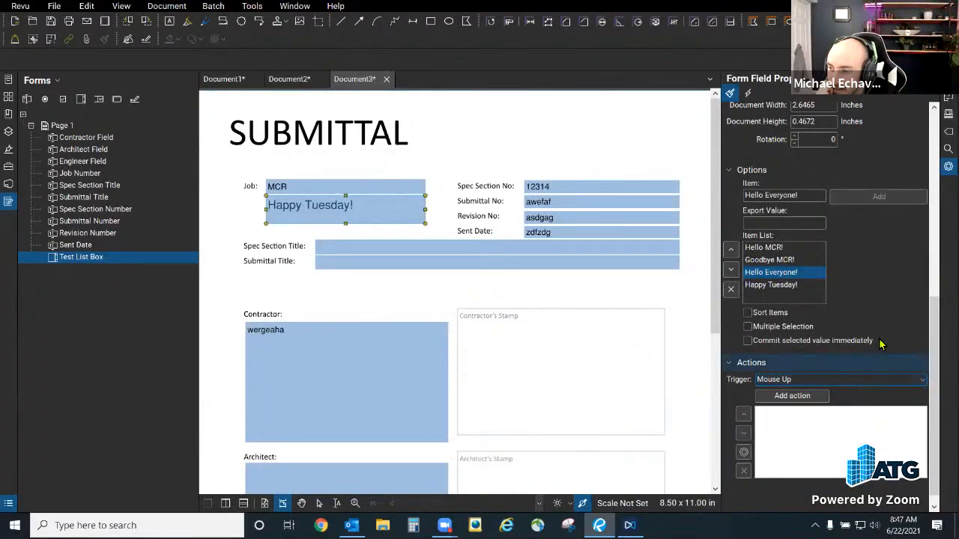
click(747, 341)
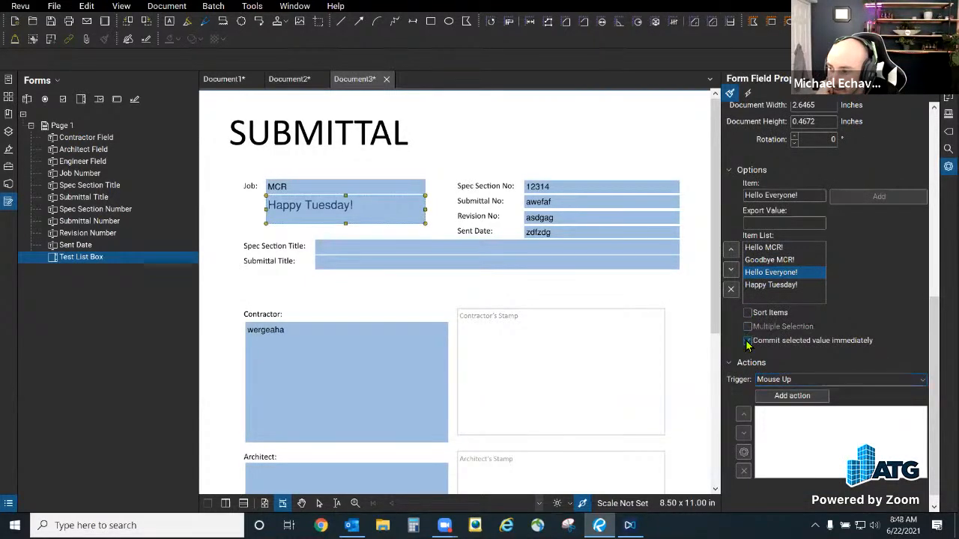
scroll(897, 330, down, 1)
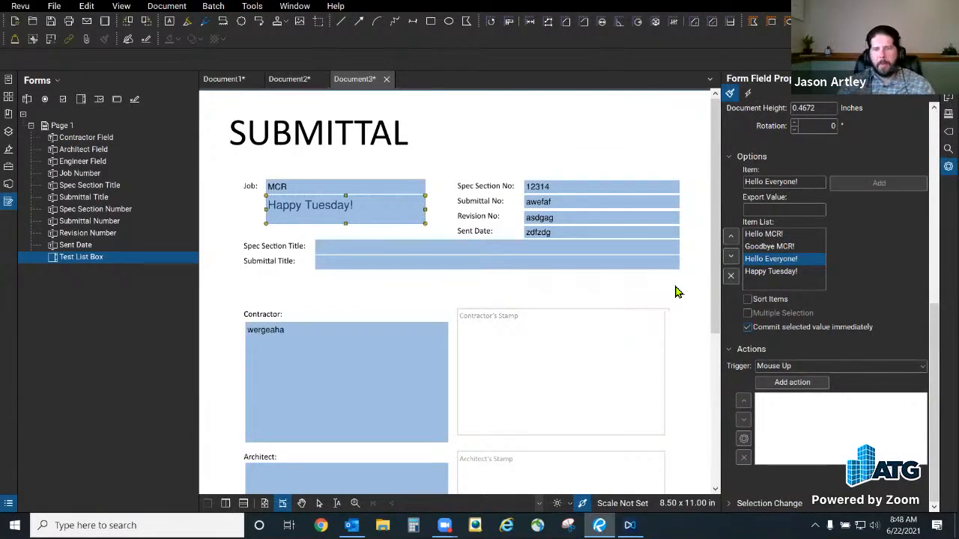
- Leave field editing and try the list box by choosing "Goodbye MCR!" followed by "Hello MCR!"
drag(678, 283, 459, 149)
key(Escape)
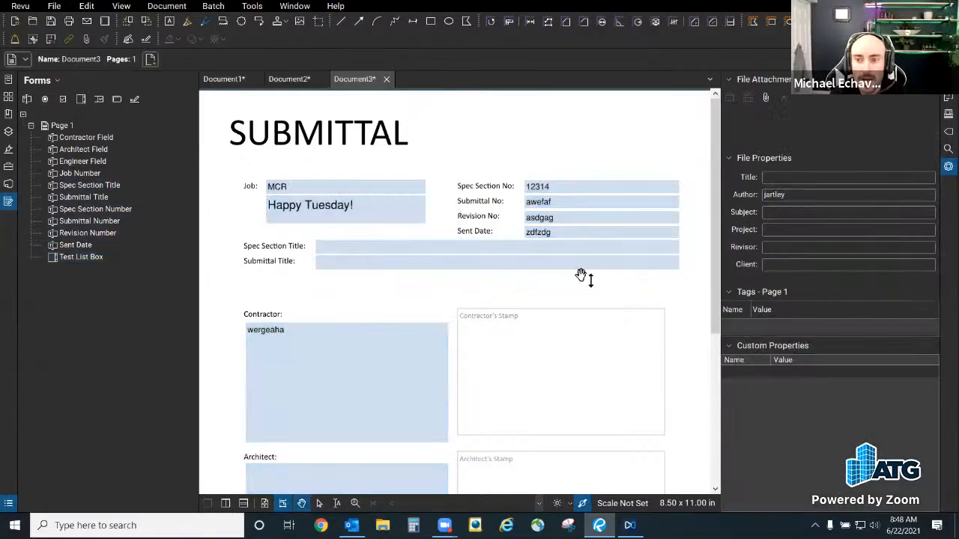
click(364, 208)
drag(421, 213, 419, 205)
click(342, 218)
click(450, 164)
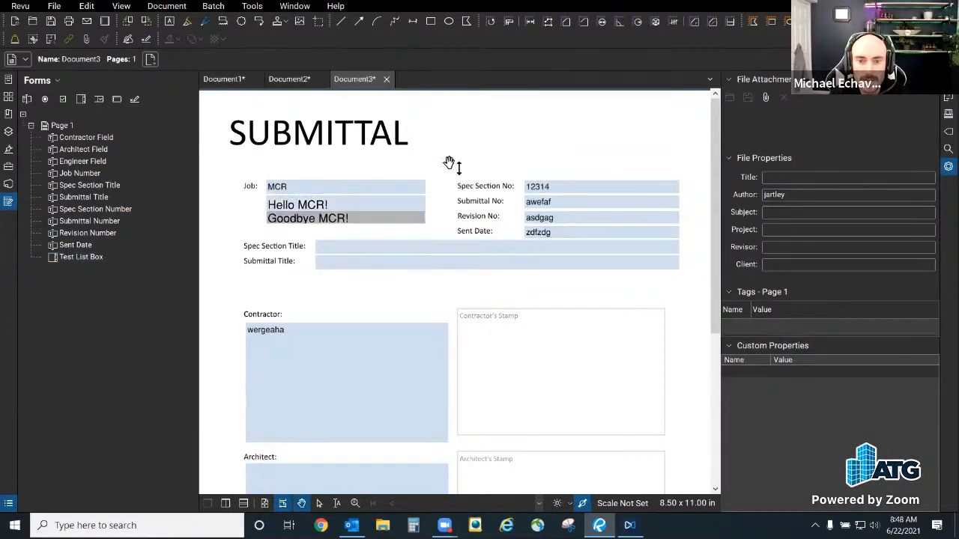
click(320, 211)
click(477, 155)
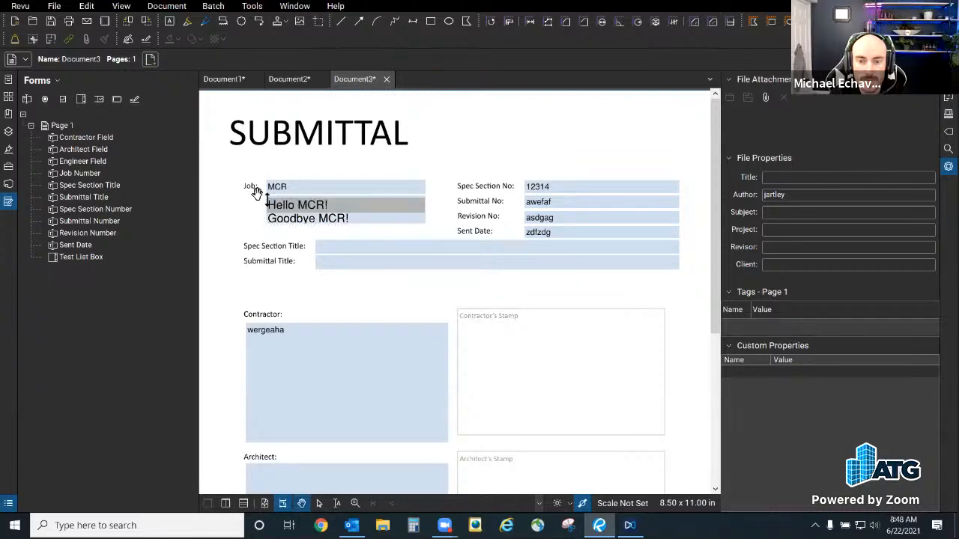
click(308, 212)
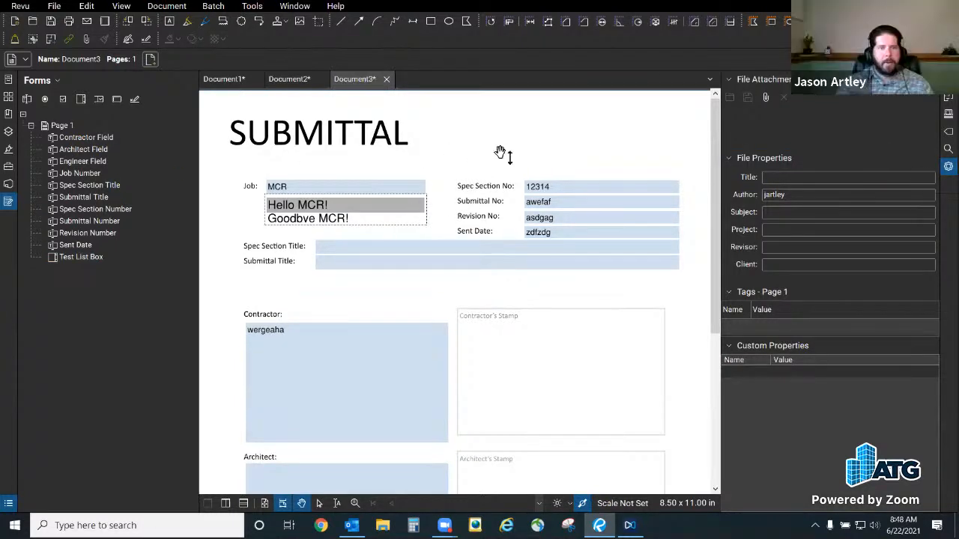
click(948, 166)
click(456, 175)
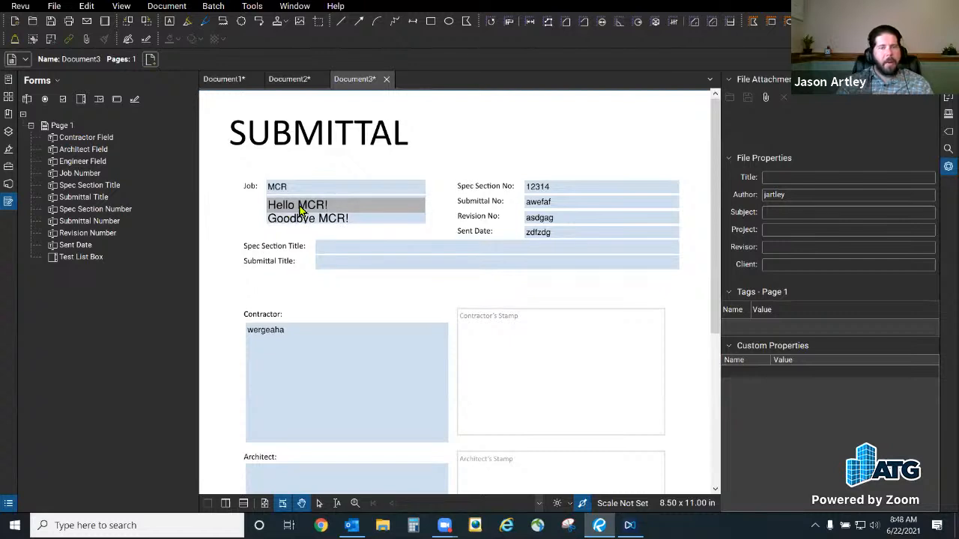
- Add a check box field about 0.38 by 0.38 inches just above the Contractor label
click(252, 6)
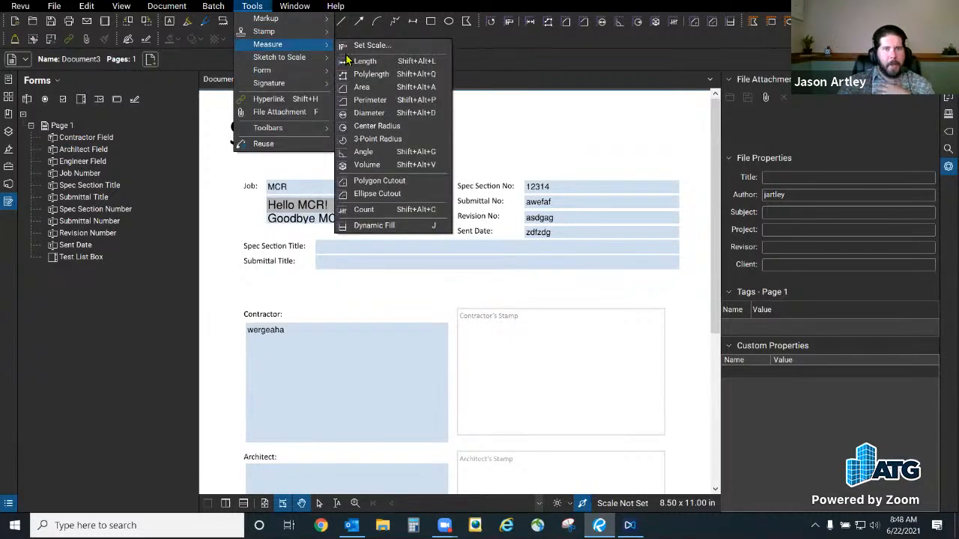
mouse_move(275, 50)
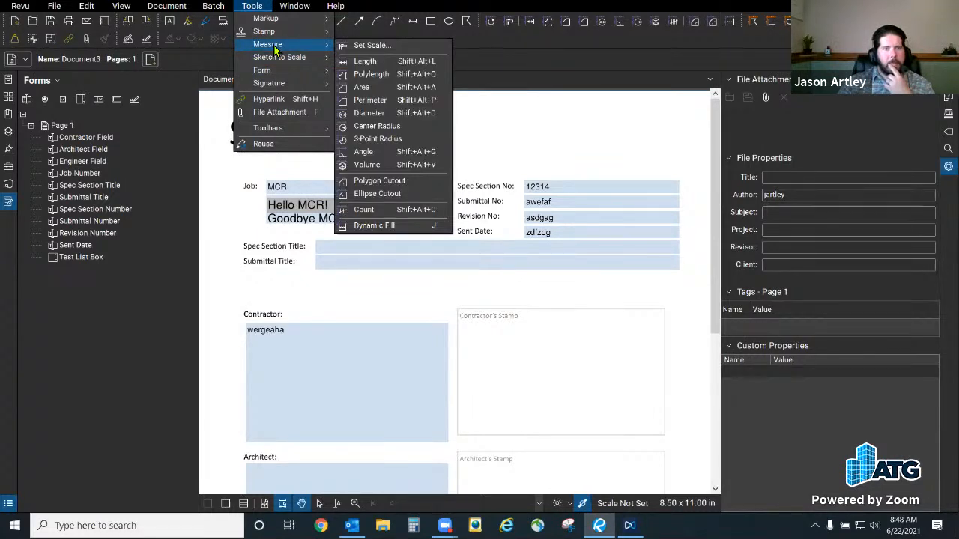
mouse_move(288, 72)
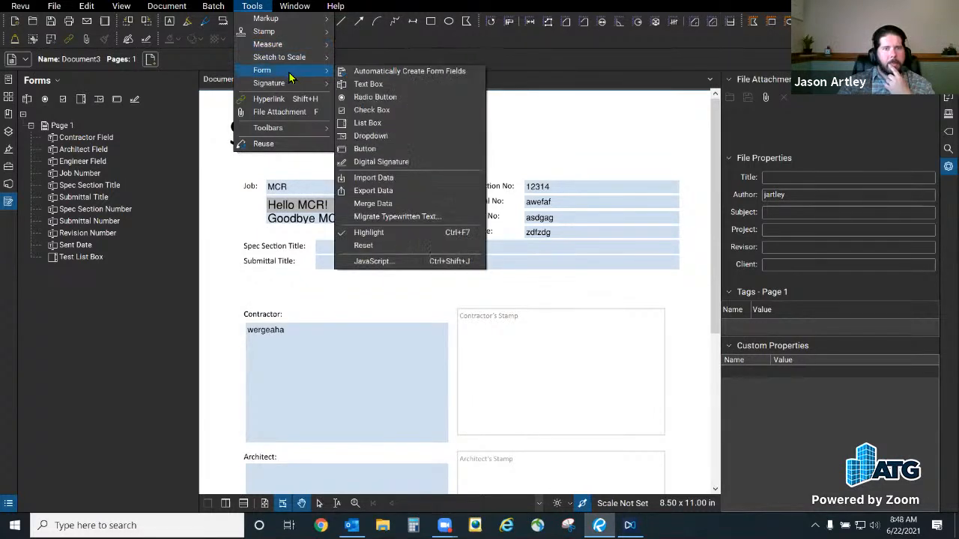
click(401, 114)
drag(266, 279, 290, 301)
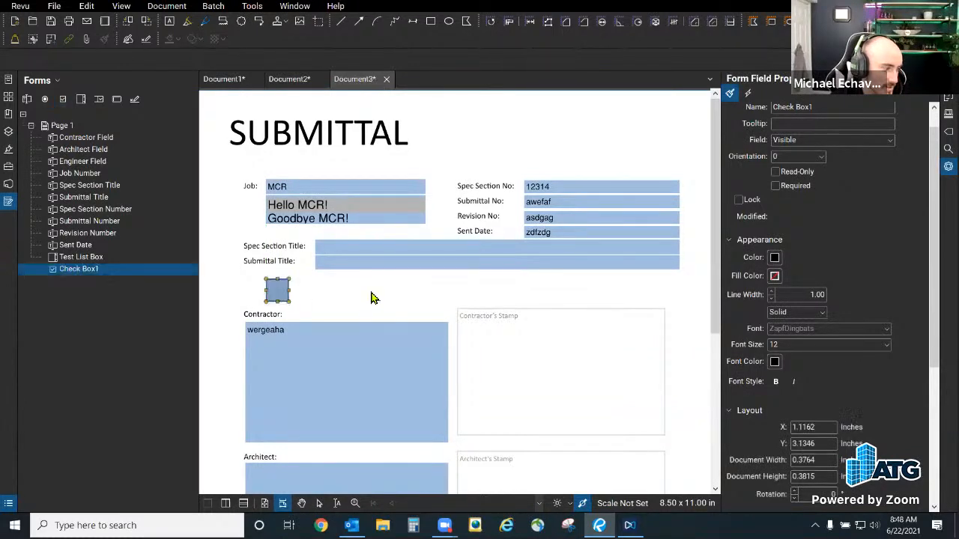
- Leave field editing and try out the new check box by toggling it on the form
click(424, 285)
click(282, 294)
click(276, 294)
click(277, 299)
click(277, 294)
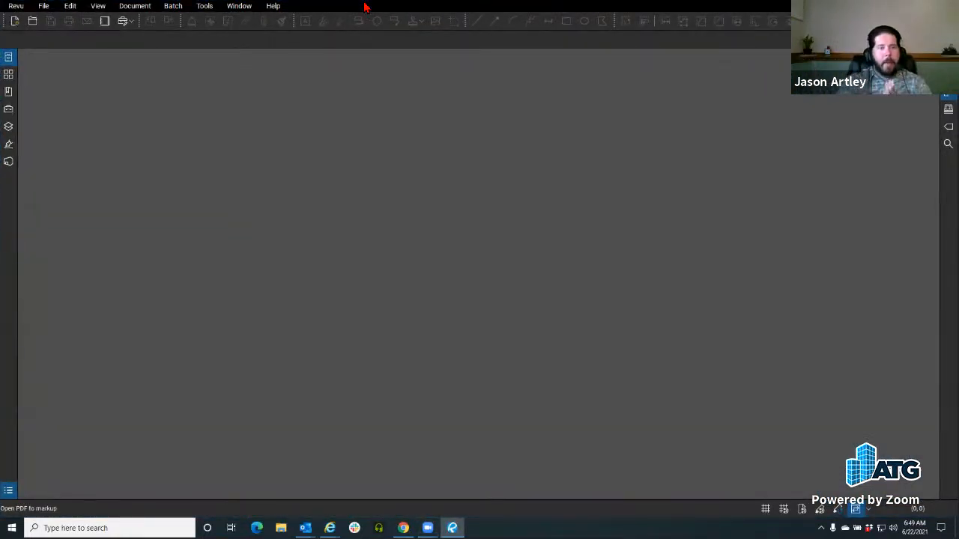
click(244, 7)
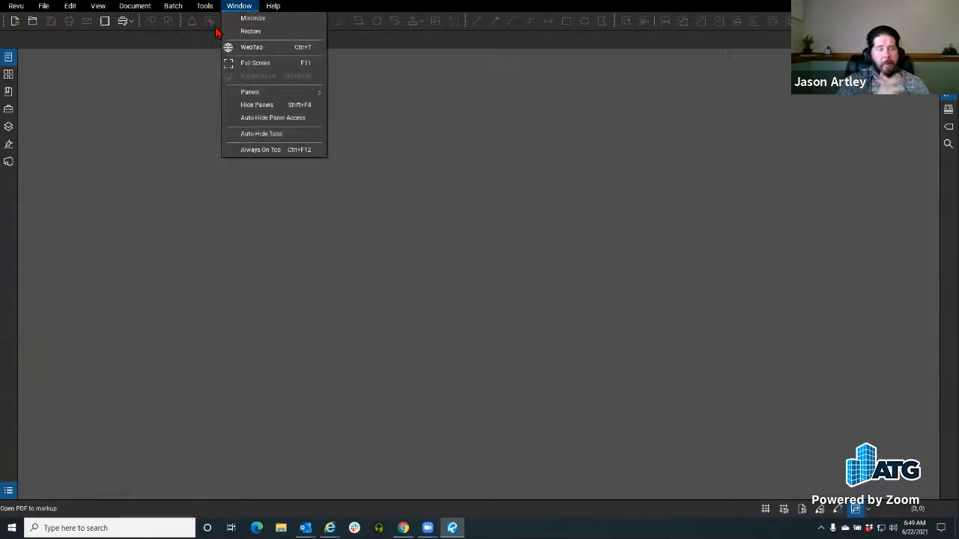
mouse_move(205, 7)
click(386, 138)
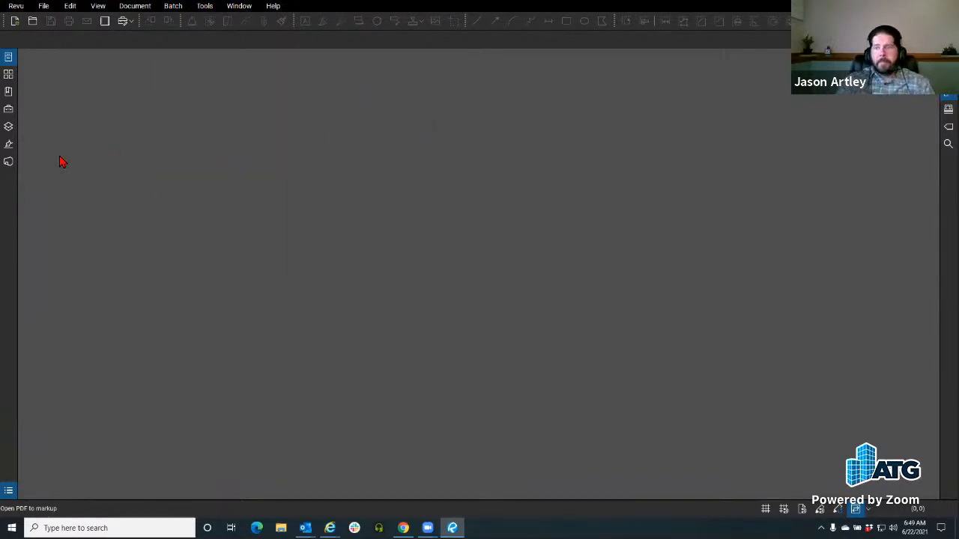
- Join the Studio session "DEMO SESSION" and open its document "A2.2.1 - LEVEL 02 FLOOR PLAN.pdf"
click(8, 162)
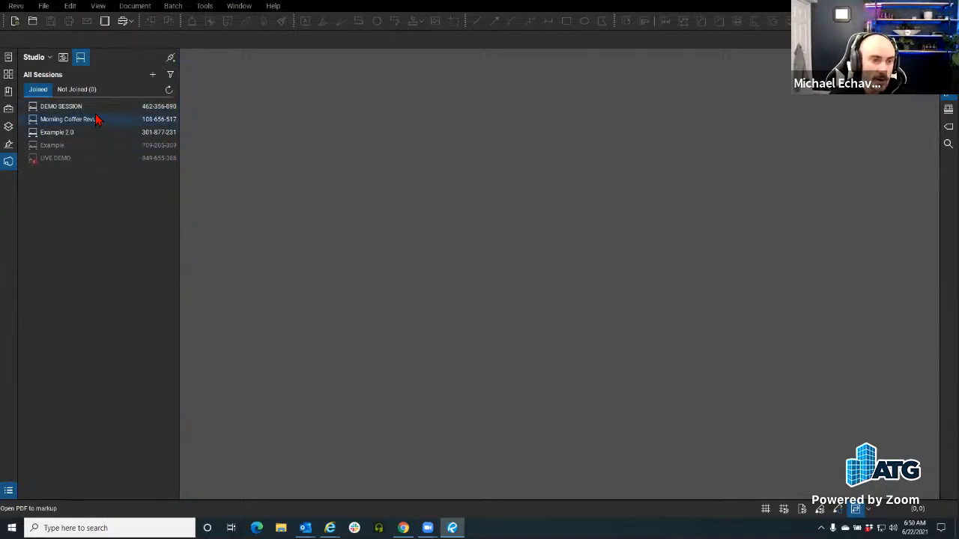
double_click(94, 112)
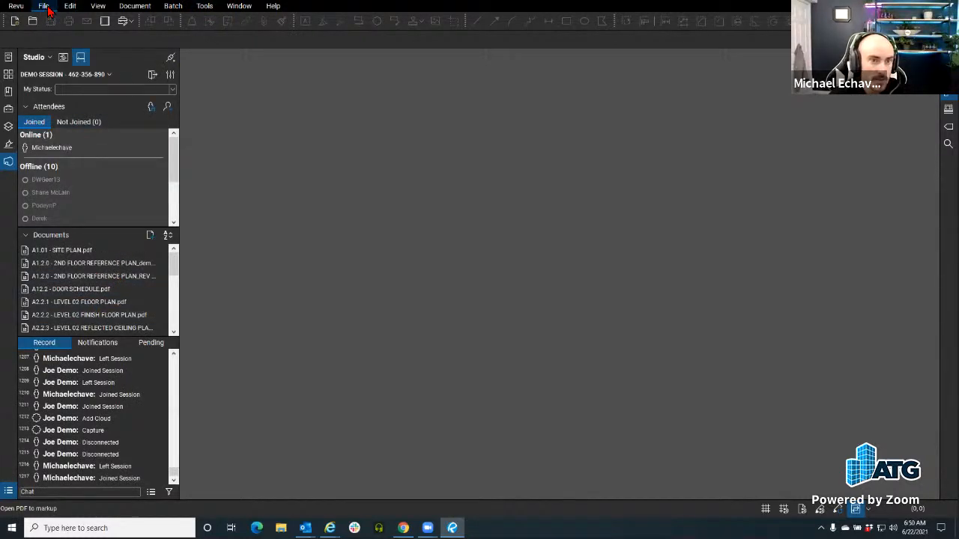
double_click(85, 307)
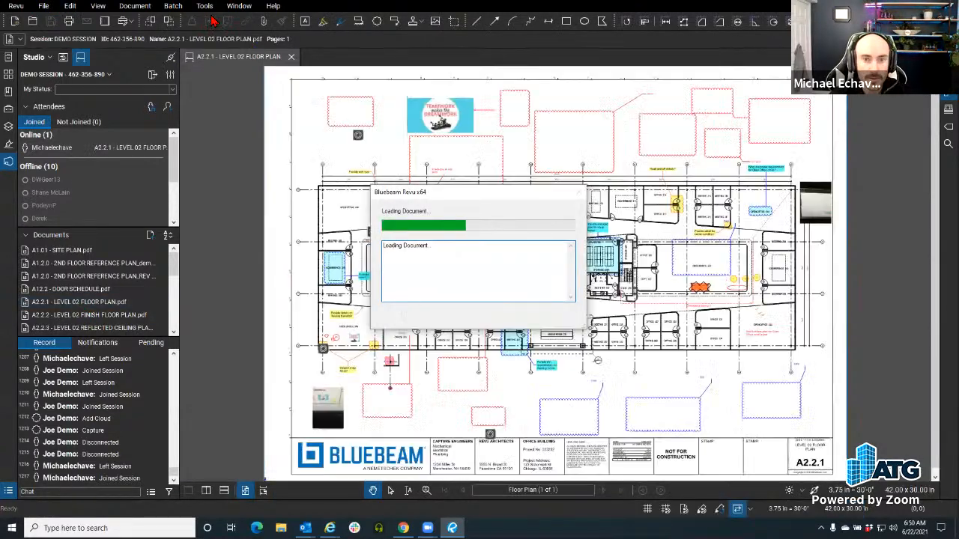
- Check which form commands are available for the floor plan open in the Studio session
click(206, 7)
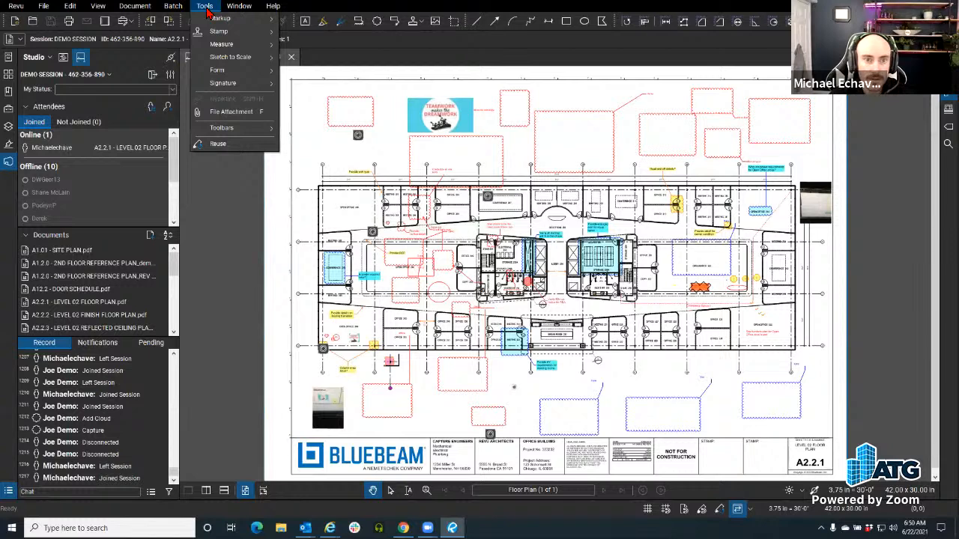
mouse_move(232, 71)
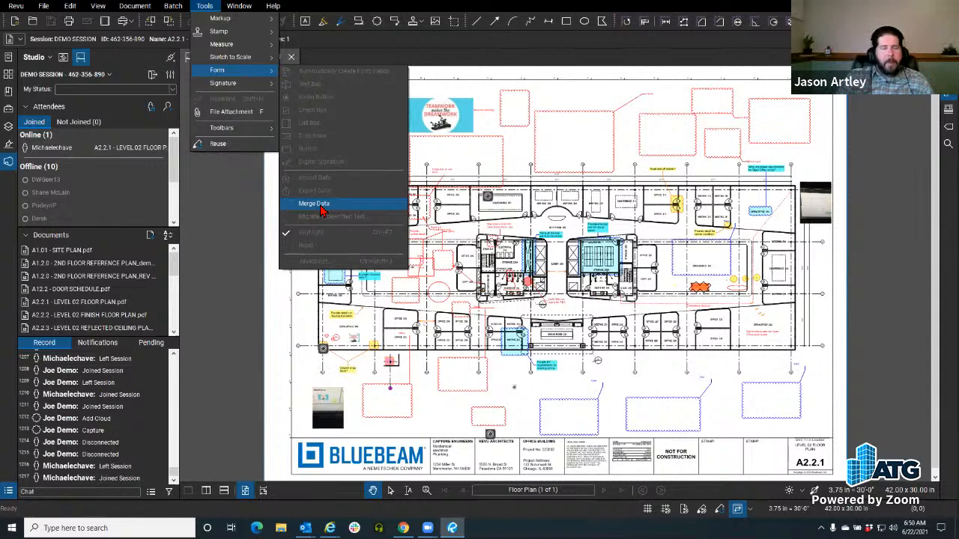
click(225, 210)
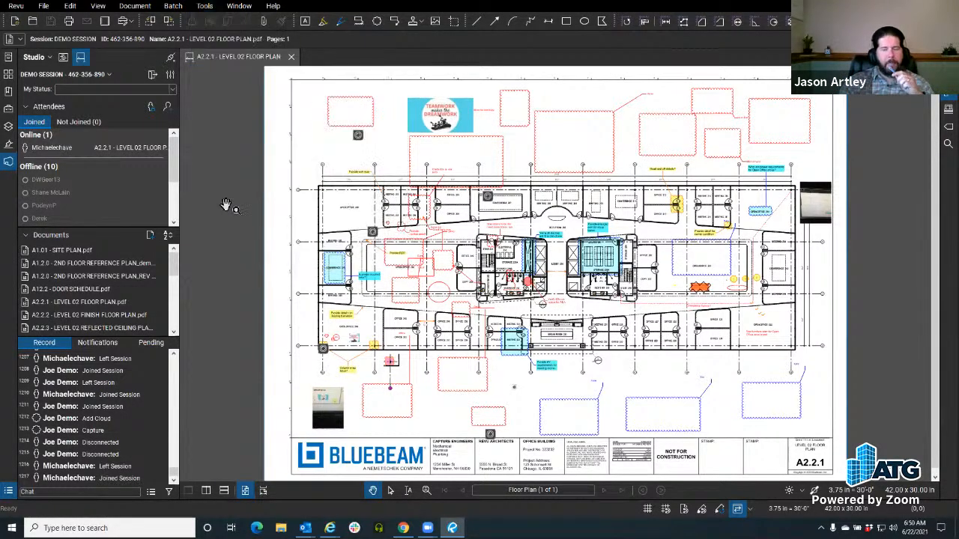
click(44, 7)
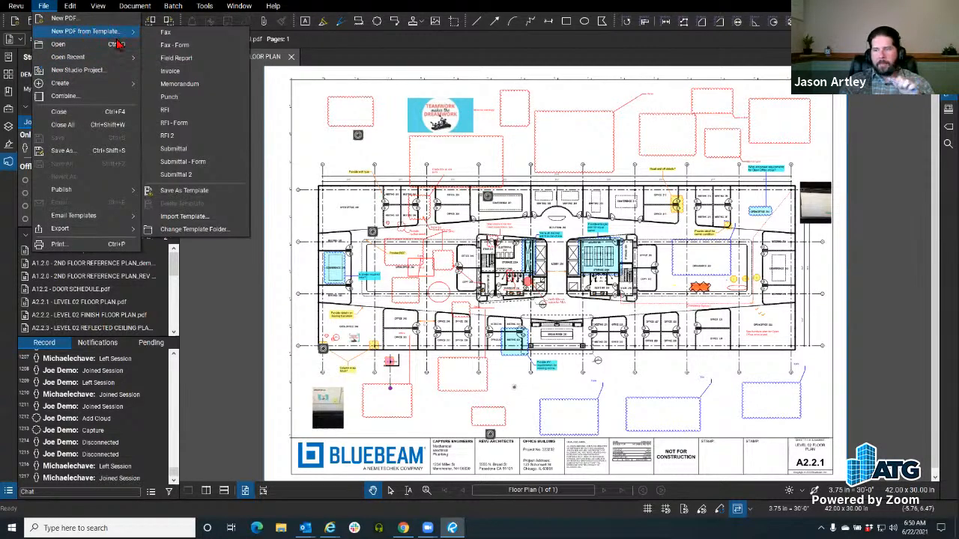
click(195, 110)
click(349, 57)
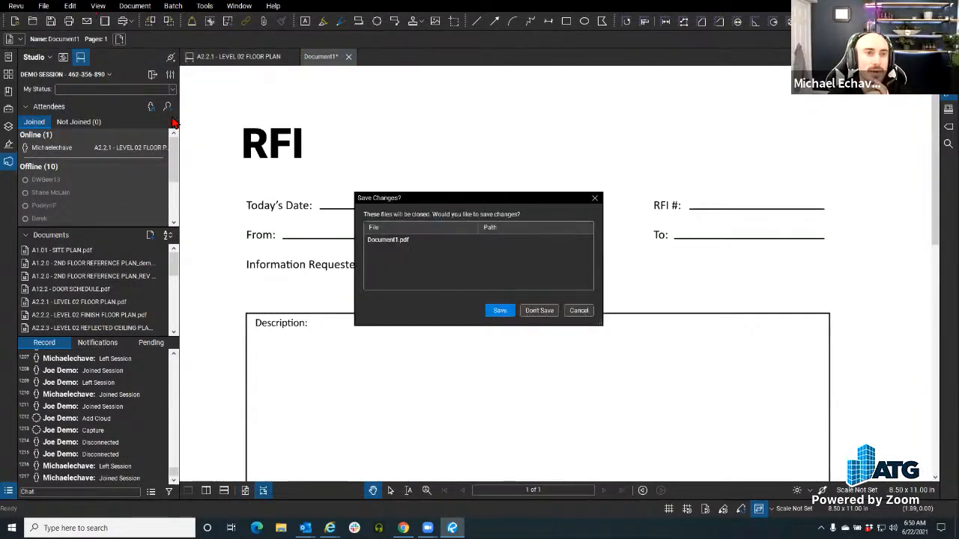
click(530, 315)
- Create a new PDF from the "RFI - Form" template
click(39, 9)
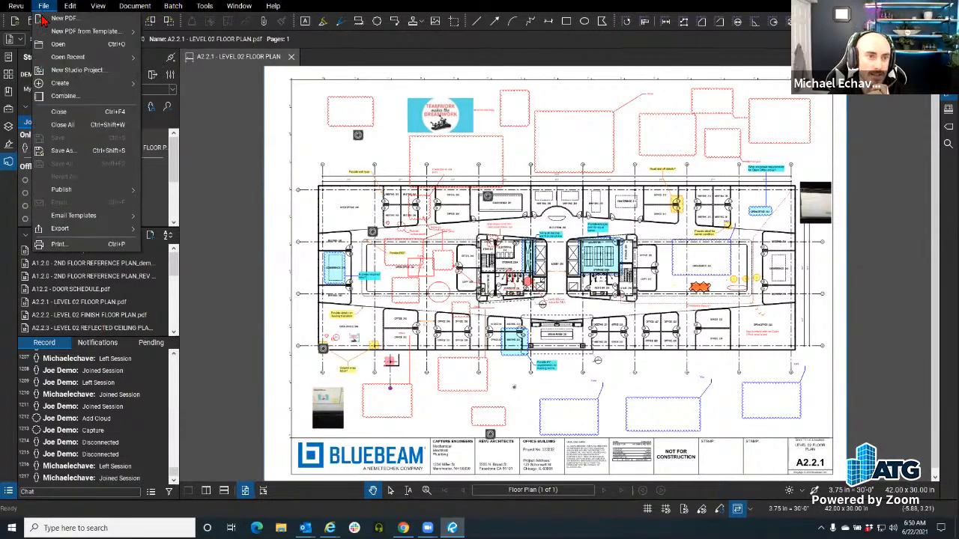
mouse_move(75, 33)
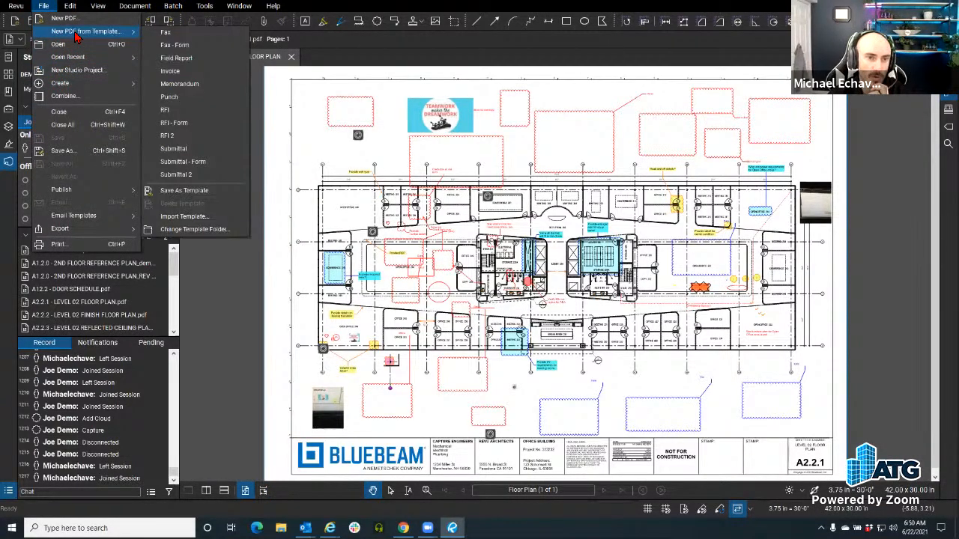
click(208, 122)
- Save the new RFI form to disk as "Example Form" in the Documents folder and close it
right_click(309, 60)
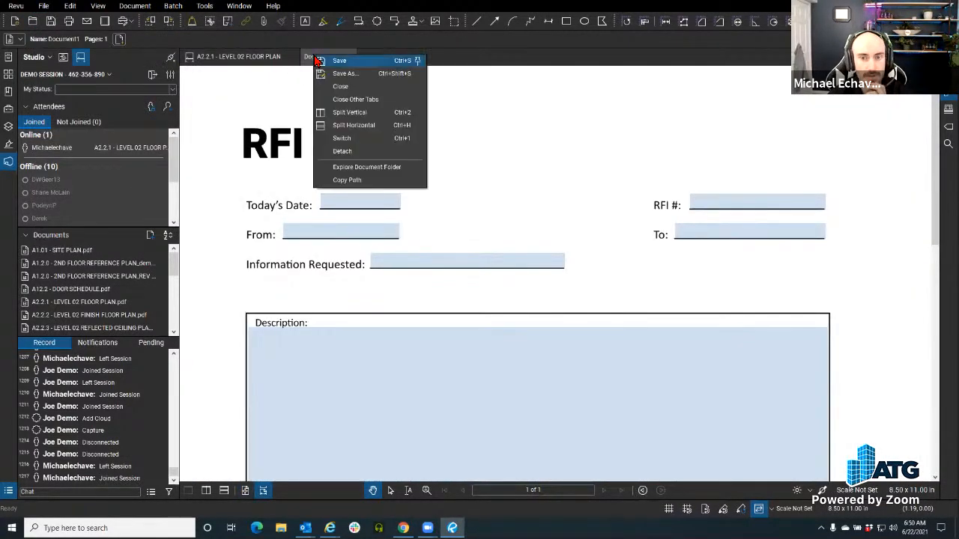
click(353, 78)
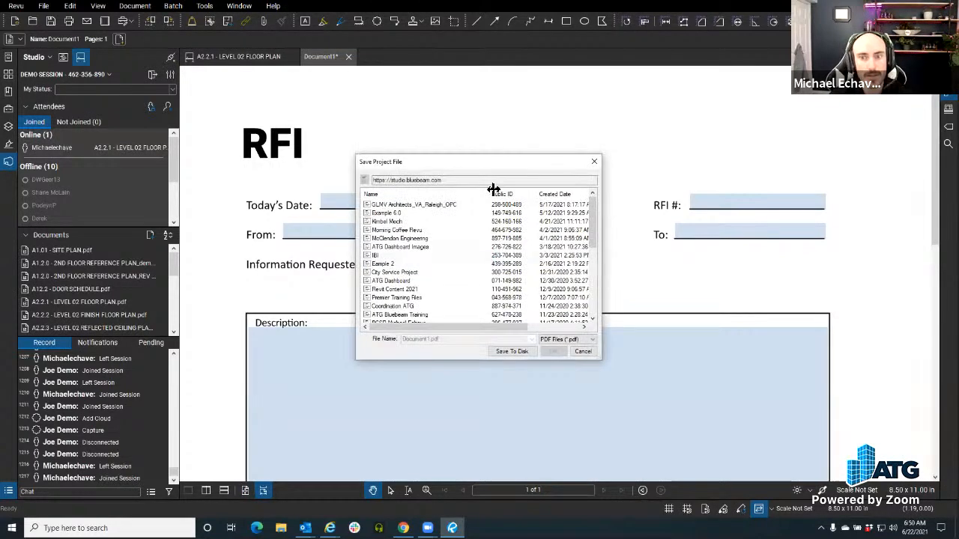
click(522, 352)
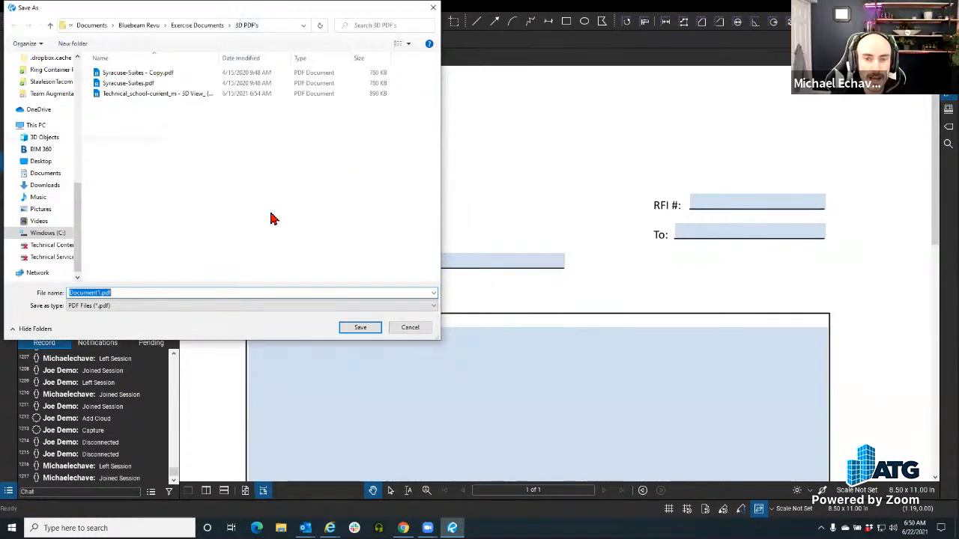
scroll(247, 273, up, 5)
scroll(251, 206, up, 3)
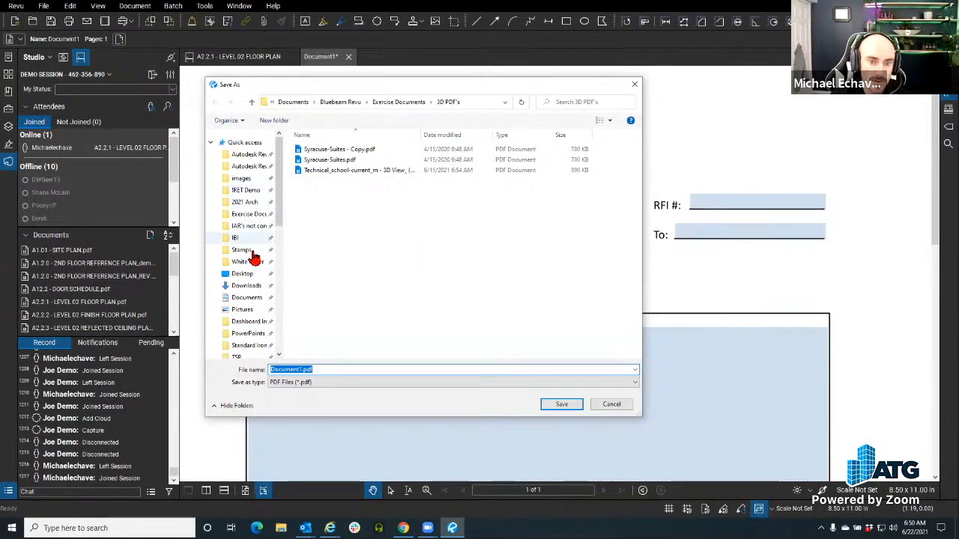
click(253, 299)
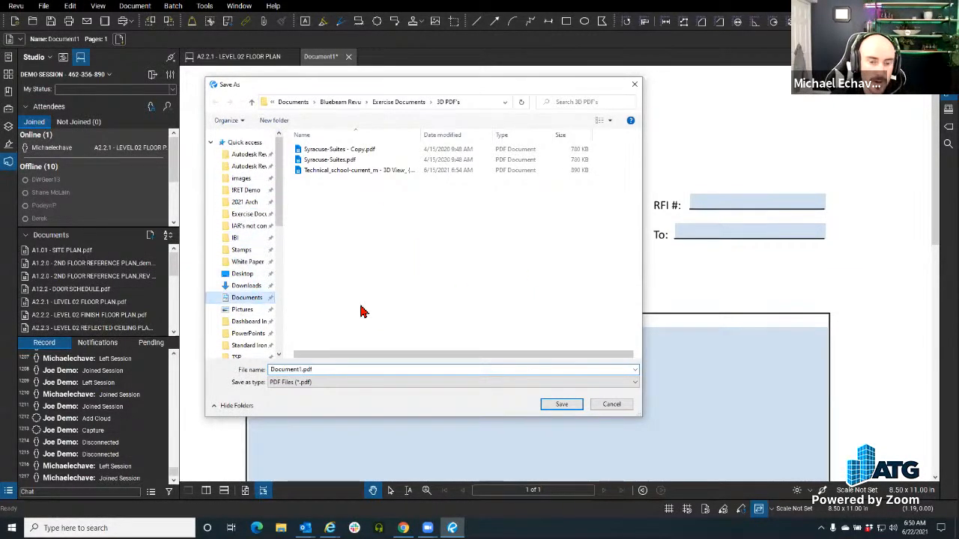
click(326, 369)
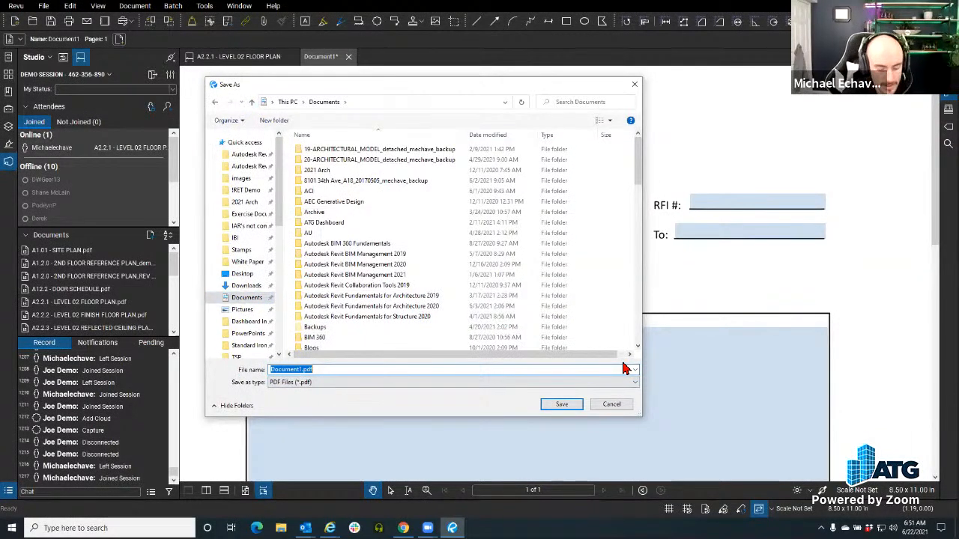
text(Exampl)
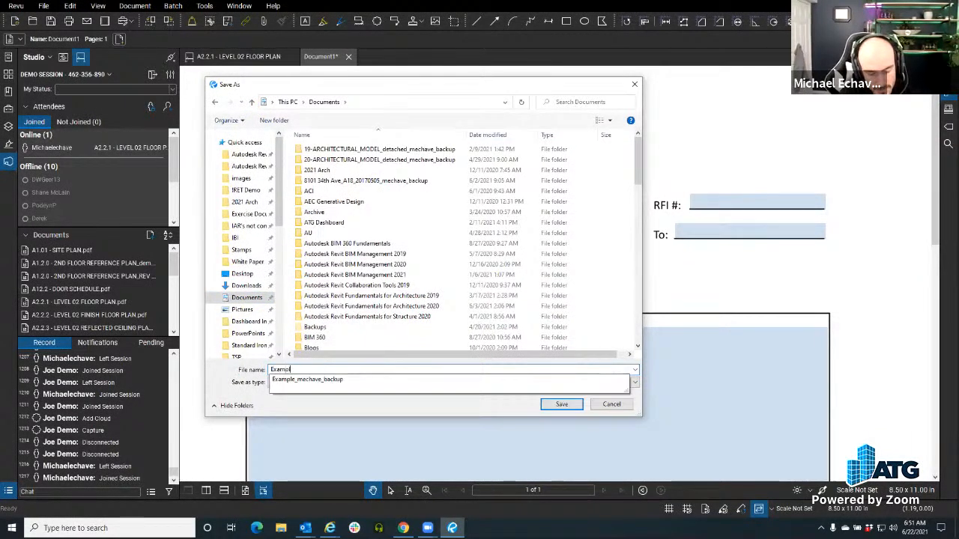
text(e Form)
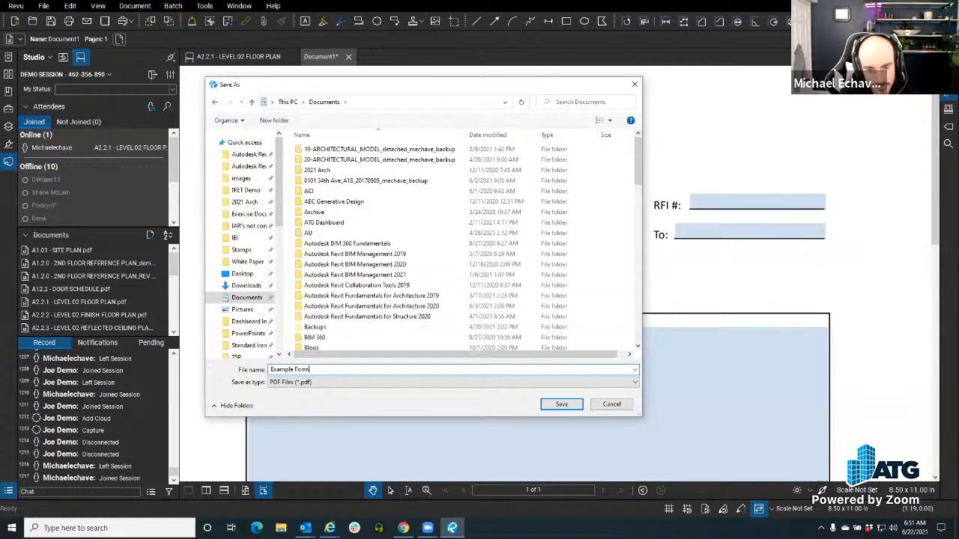
click(558, 404)
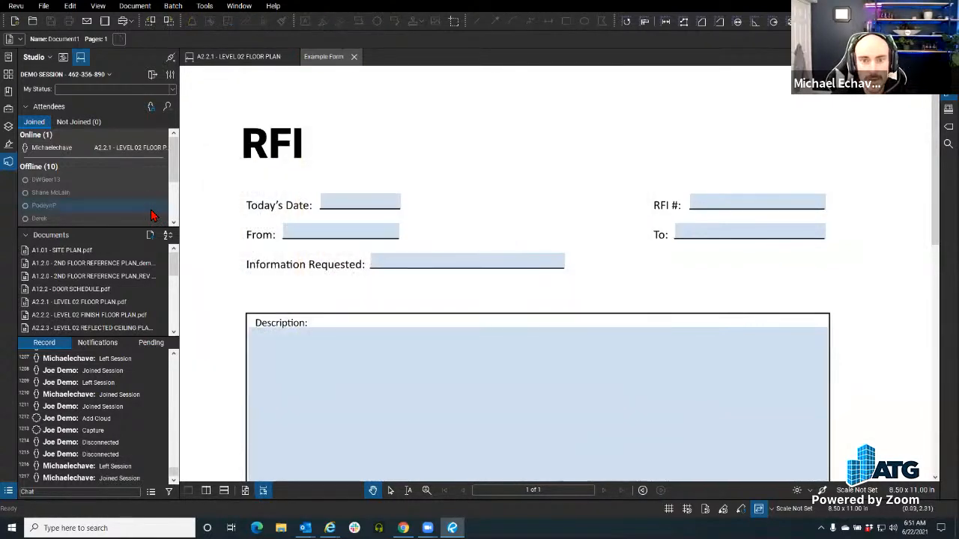
click(354, 56)
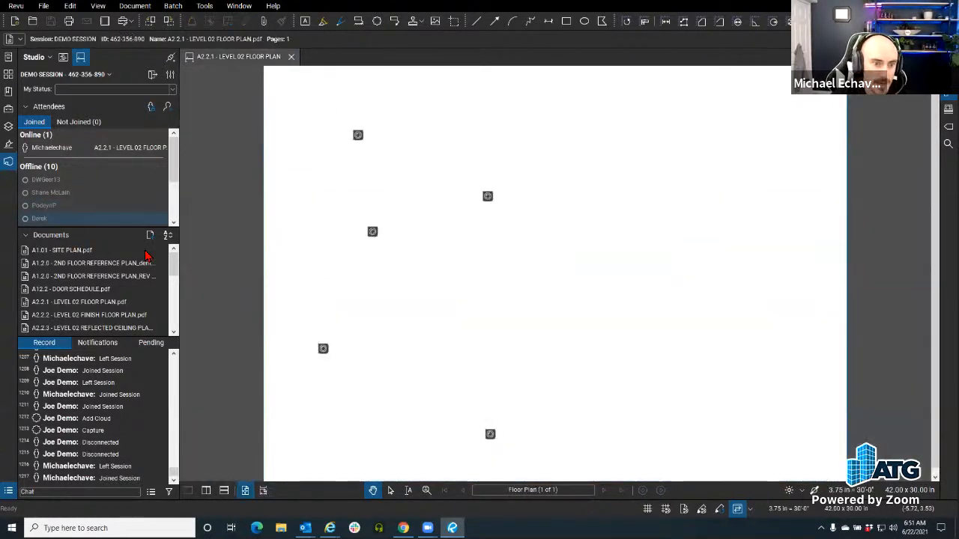
- Add "Example Form.pdf" from the Documents folder to the Studio session's documents
click(152, 235)
scroll(376, 341, down, 5)
click(242, 301)
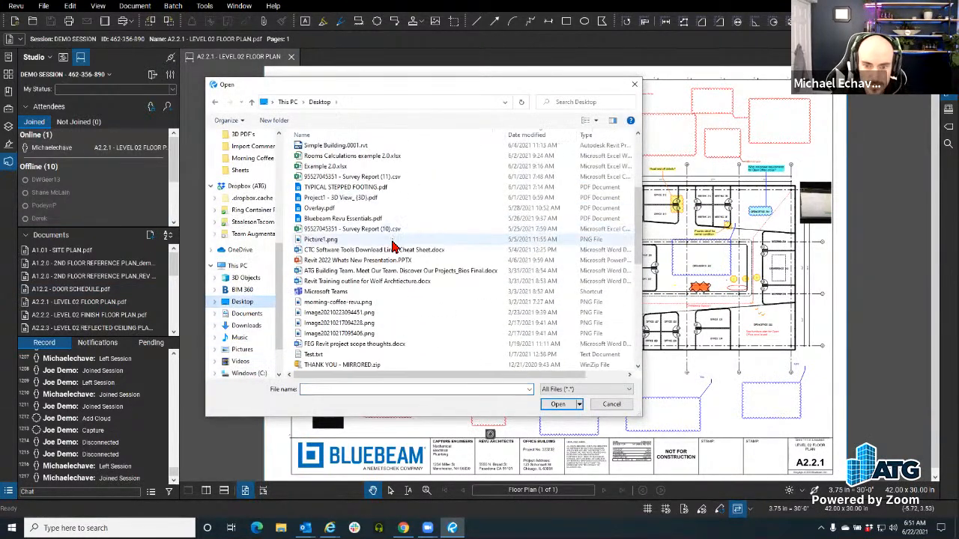
scroll(381, 316, down, 3)
scroll(381, 318, up, 8)
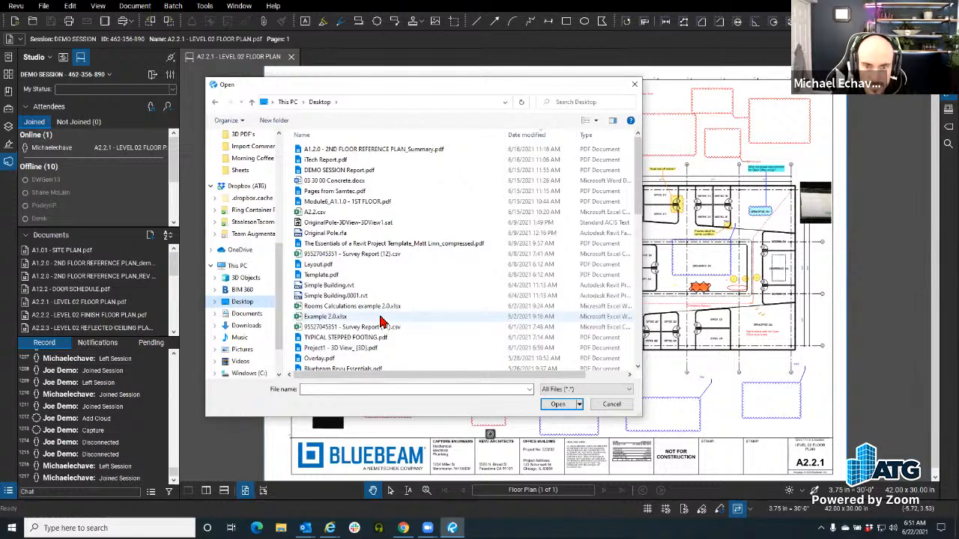
scroll(380, 321, down, 6)
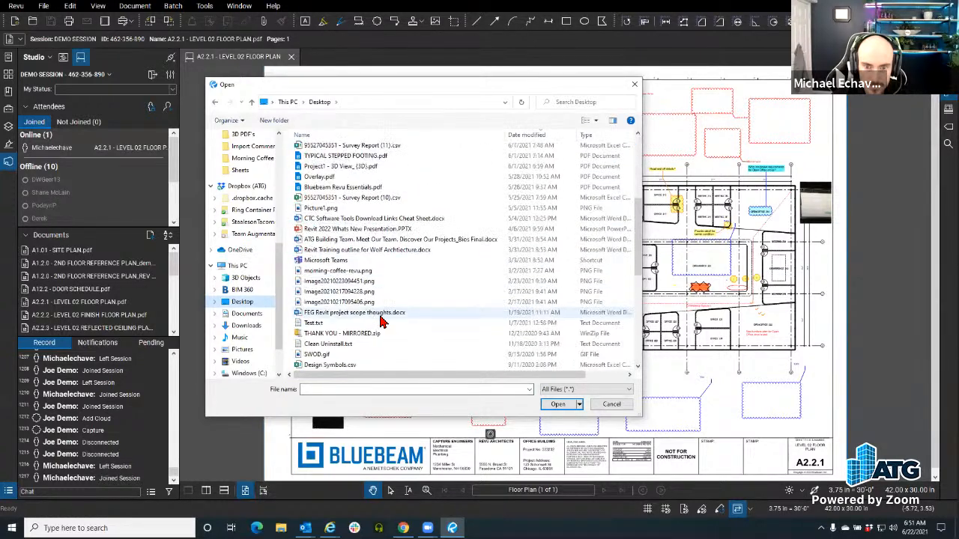
scroll(381, 320, down, 3)
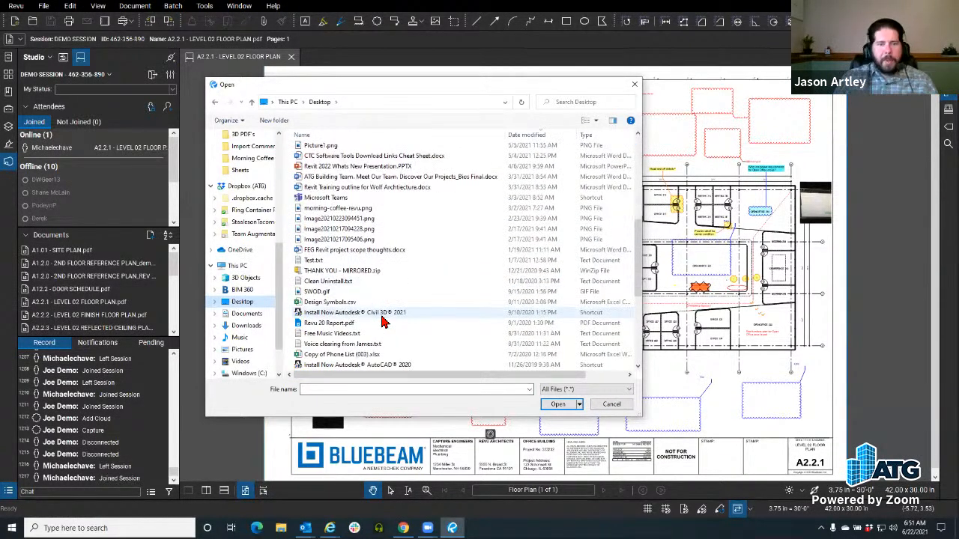
scroll(381, 321, down, 1)
scroll(300, 288, up, 7)
click(247, 194)
scroll(426, 217, down, 6)
scroll(423, 221, down, 1)
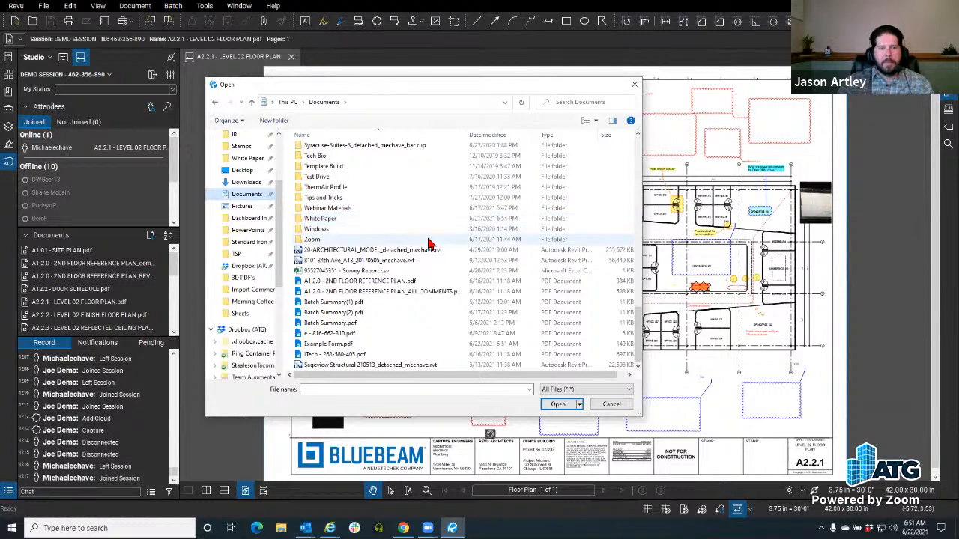
click(374, 346)
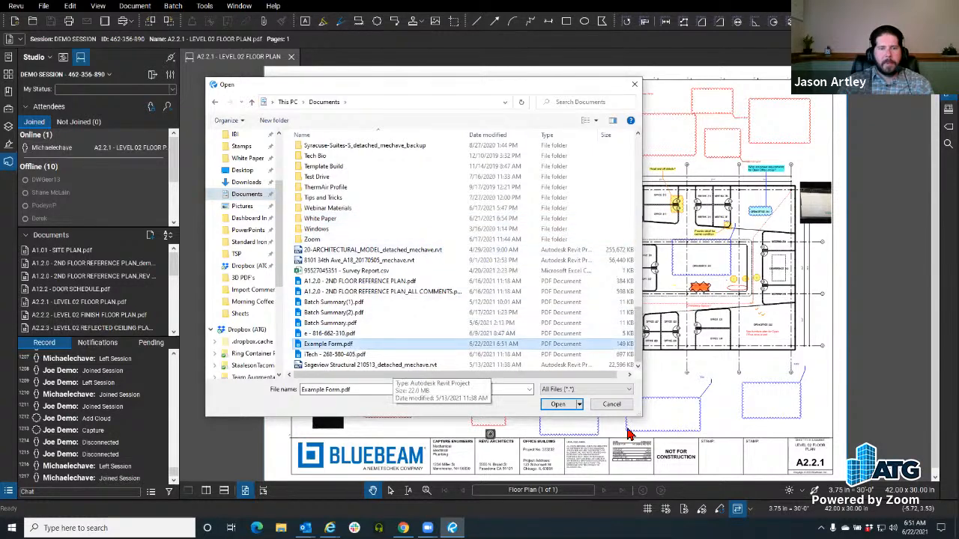
click(558, 404)
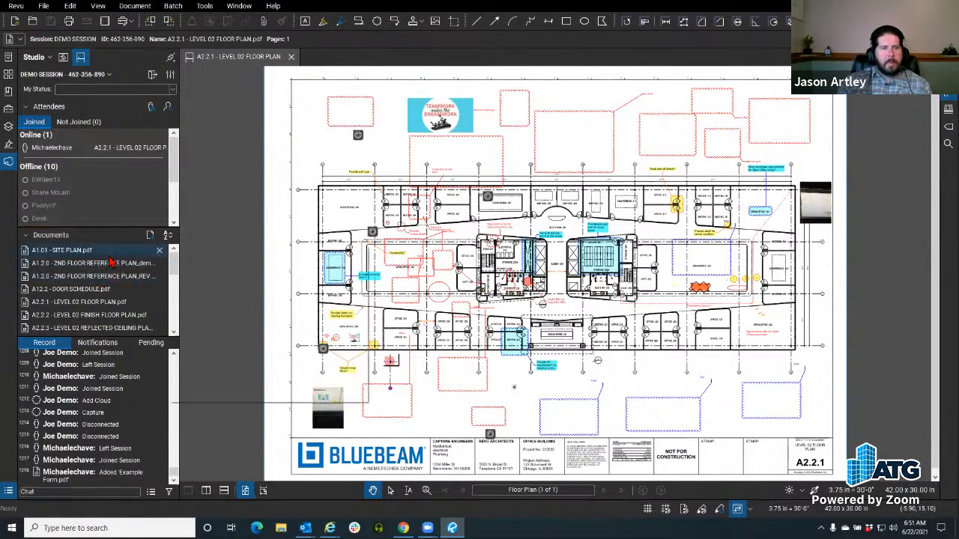
- Open "Example Form.pdf" from the session's documents and check down the page whether its form fields are available
scroll(109, 262, down, 3)
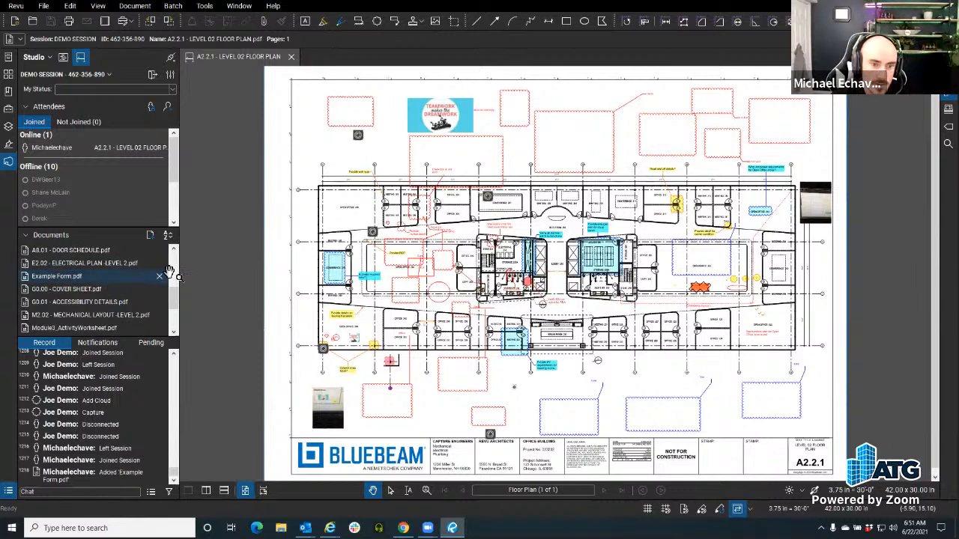
double_click(169, 272)
scroll(434, 257, down, 5)
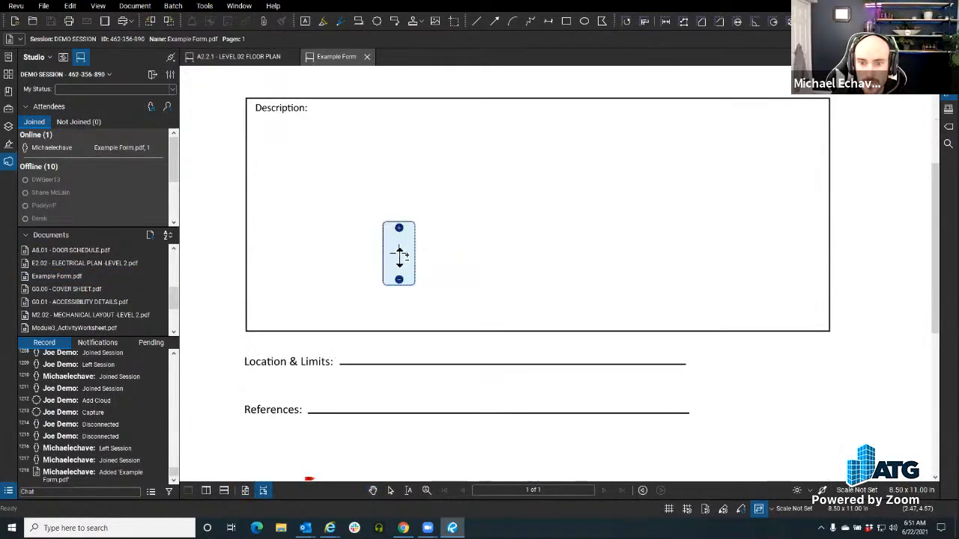
scroll(374, 357, down, 5)
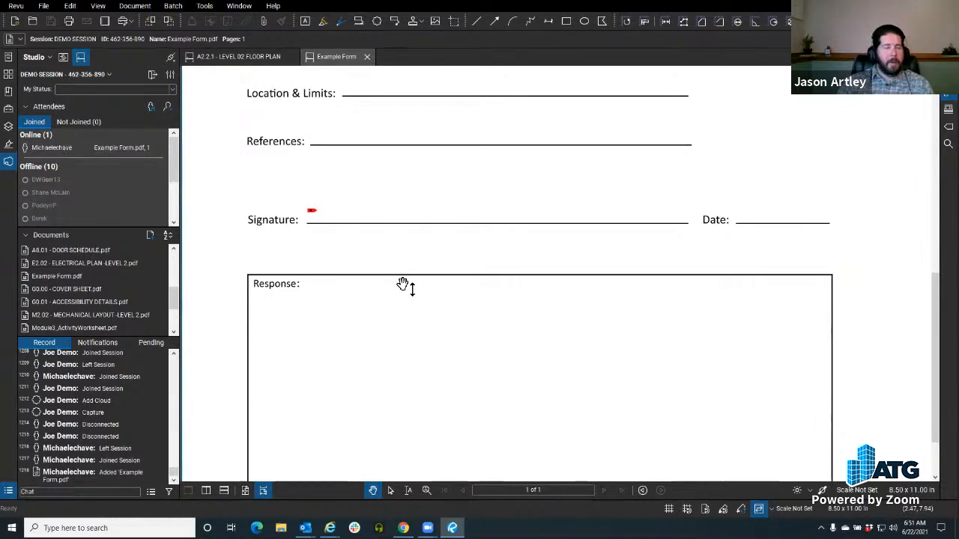
- Open the local copy of "Example Form.pdf" from the Documents folder on disk to compare its form fields
click(45, 7)
click(75, 60)
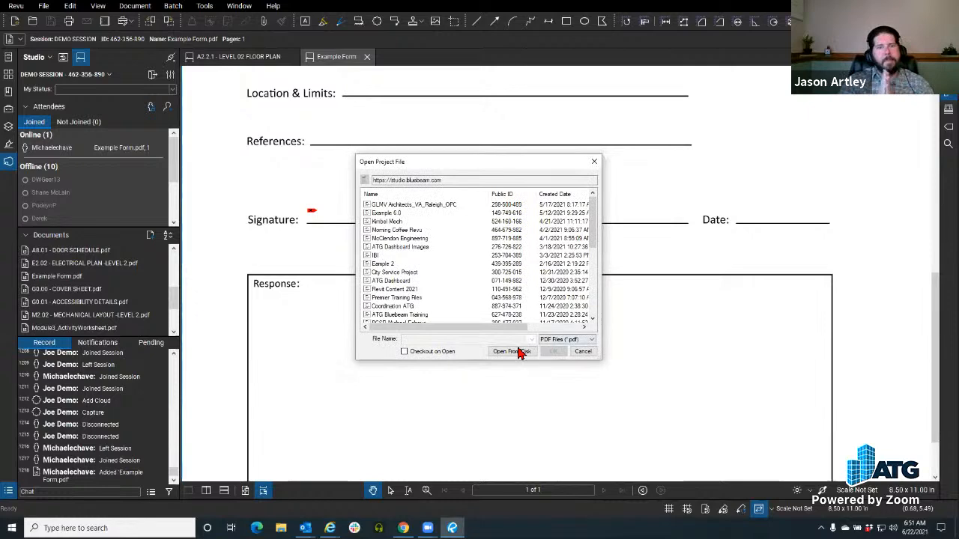
click(518, 350)
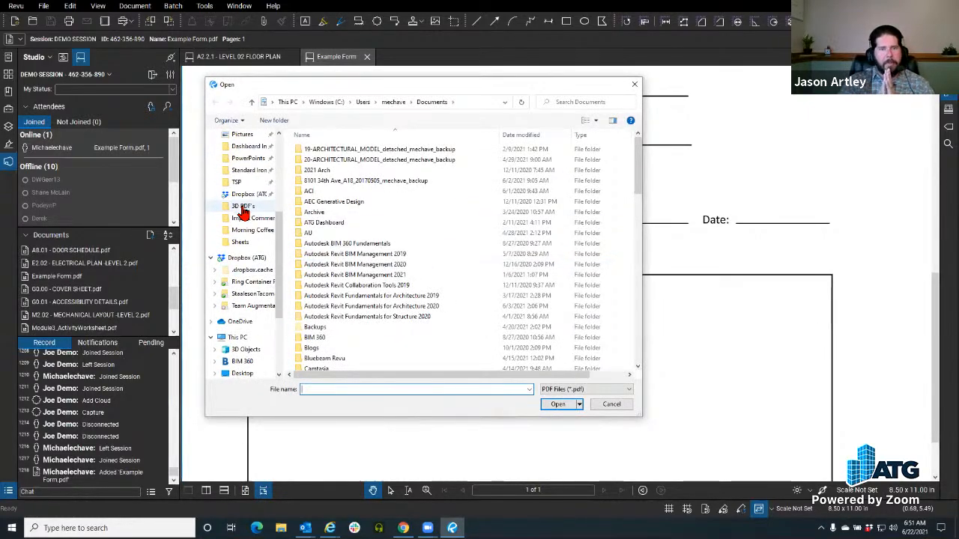
scroll(244, 212, up, 5)
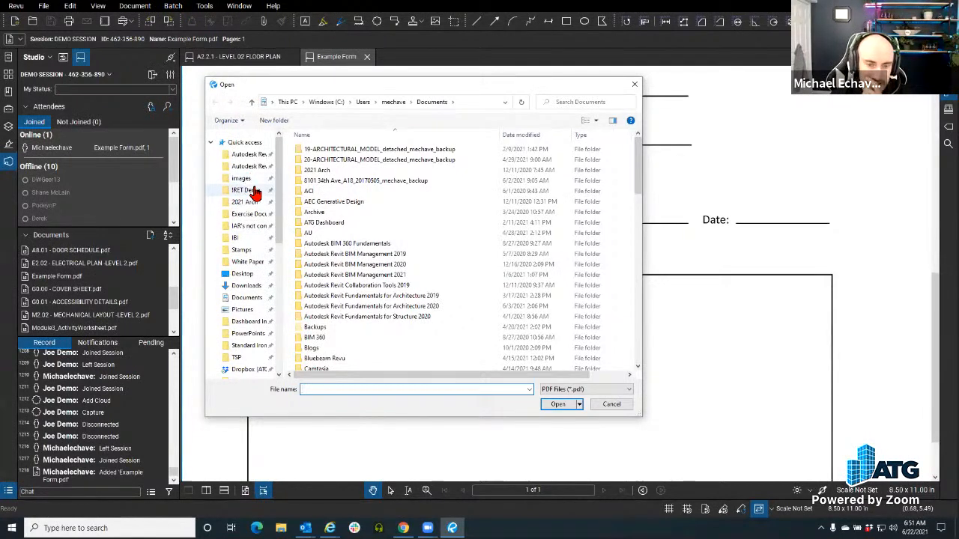
click(247, 301)
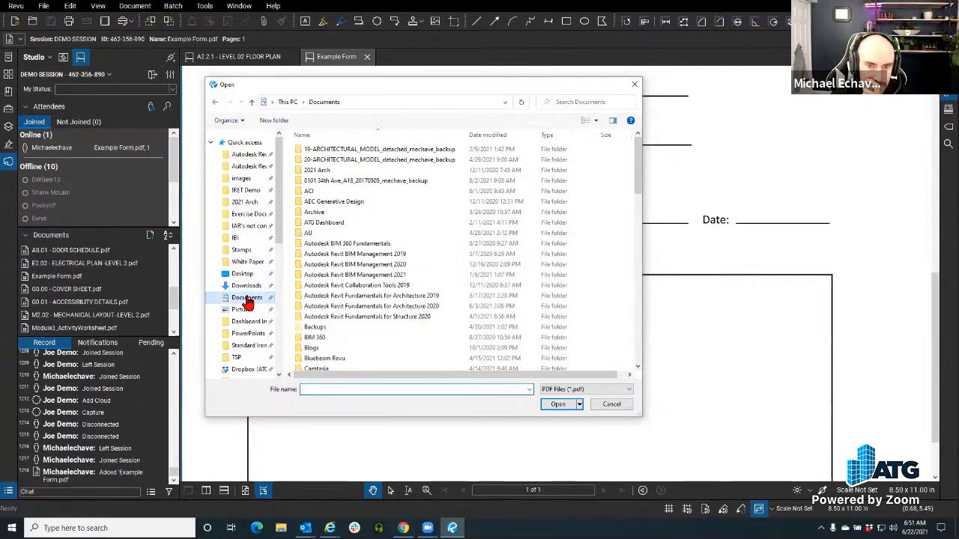
scroll(385, 271, down, 20)
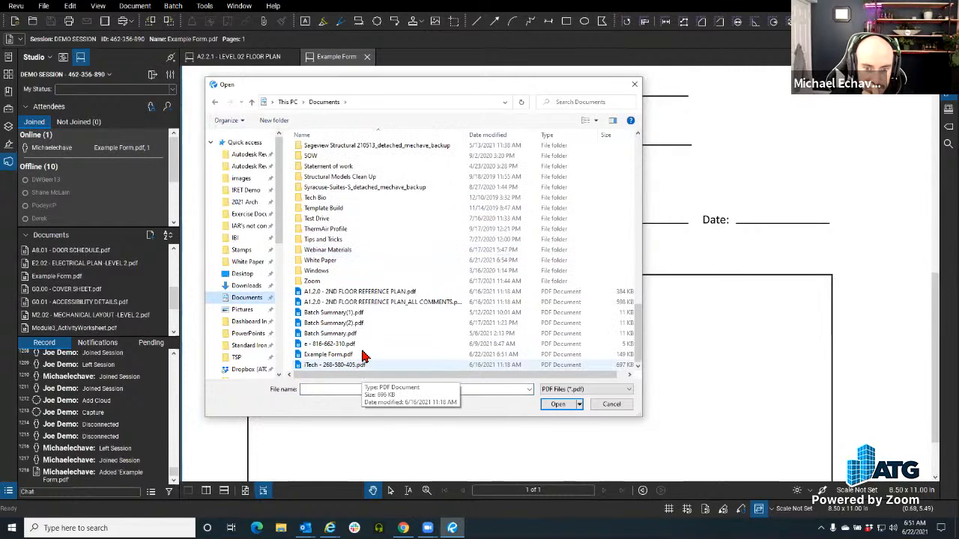
double_click(364, 356)
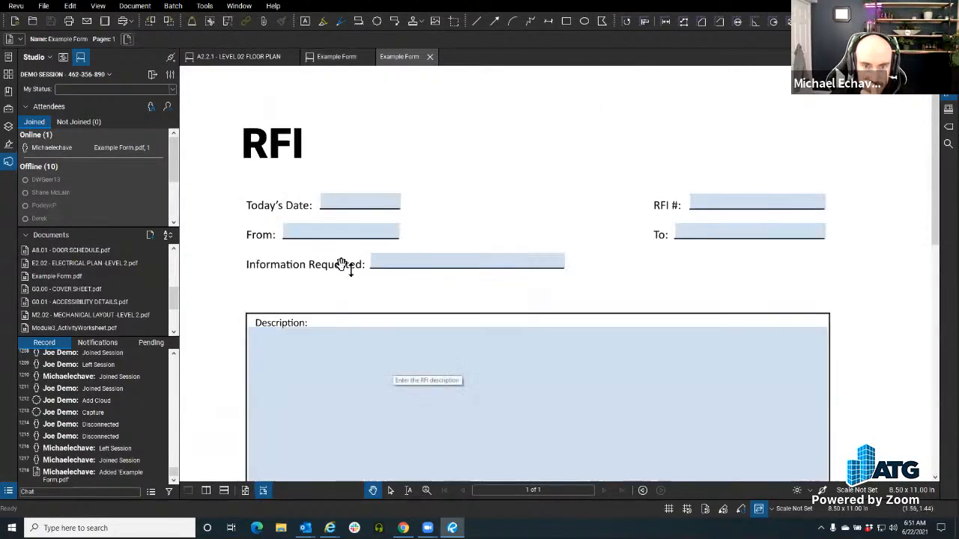
- Close both example forms and the floor plan, and open the Studio project "File Share"
click(429, 57)
click(367, 57)
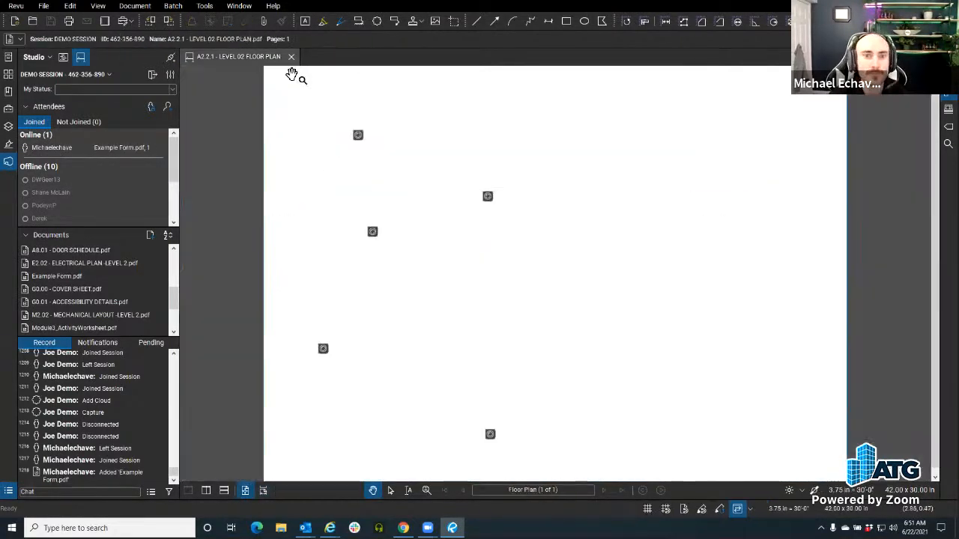
click(291, 57)
click(63, 58)
scroll(120, 227, down, 1)
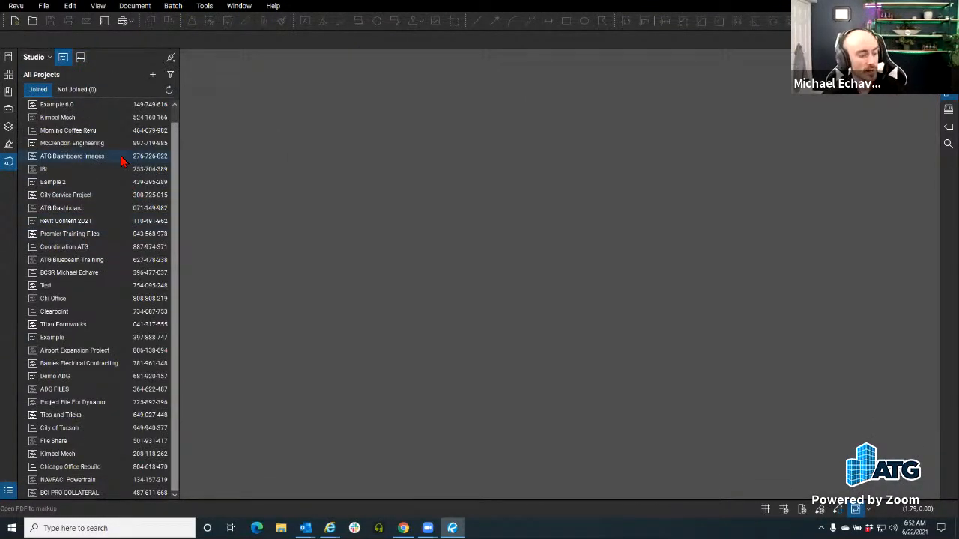
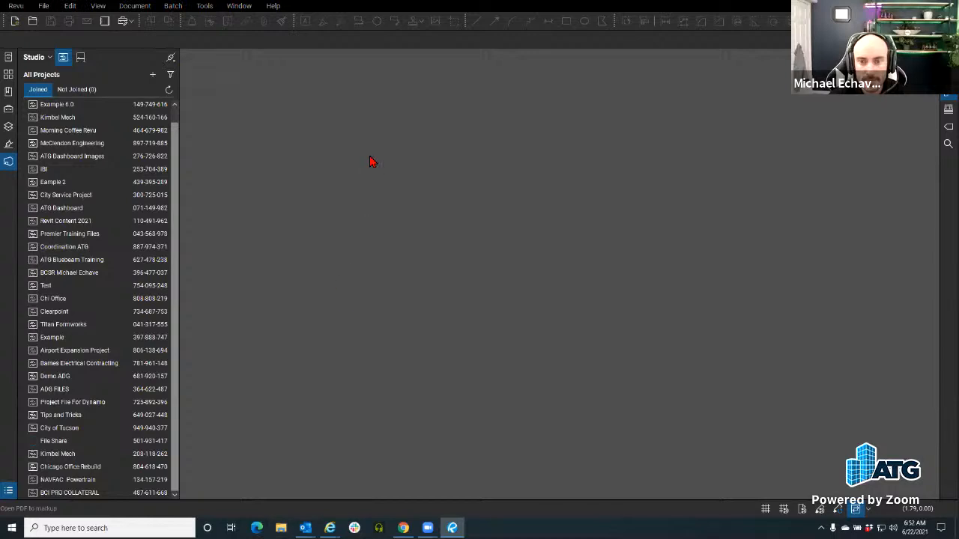
- Upload "Example Form.pdf" from the Documents folder in File Explorer to the "File Share" project
key(super+e)
scroll(187, 244, down, 2)
scroll(187, 243, up, 3)
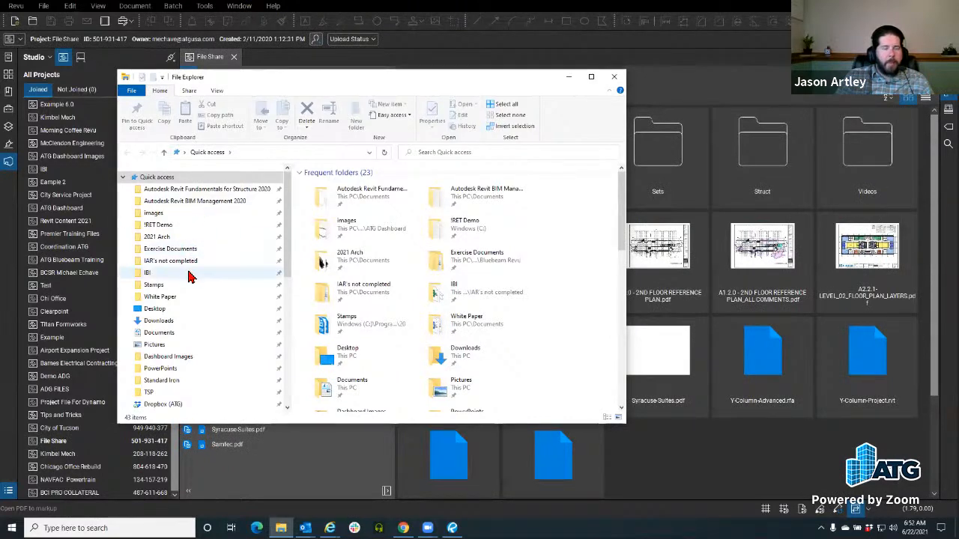
click(197, 332)
scroll(372, 300, down, 15)
scroll(373, 300, up, 5)
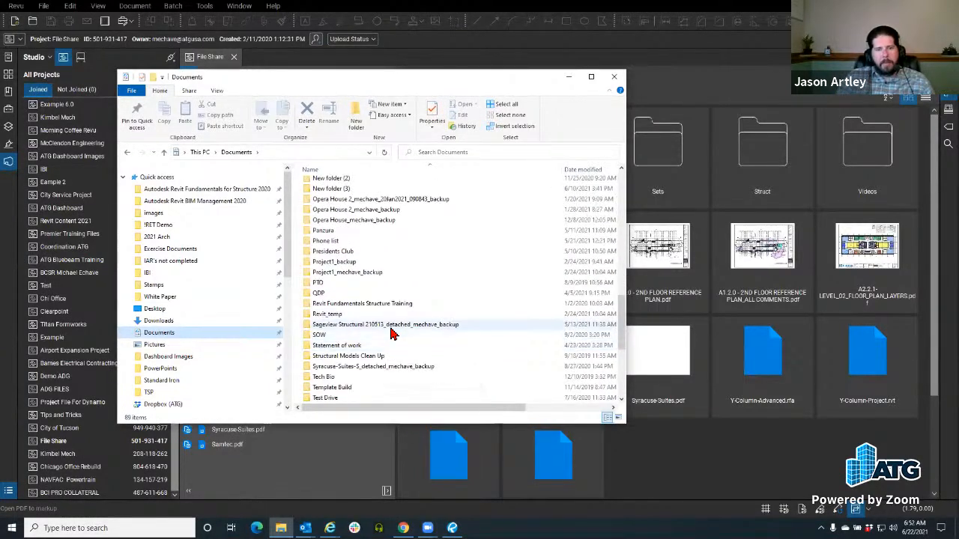
scroll(395, 330, down, 6)
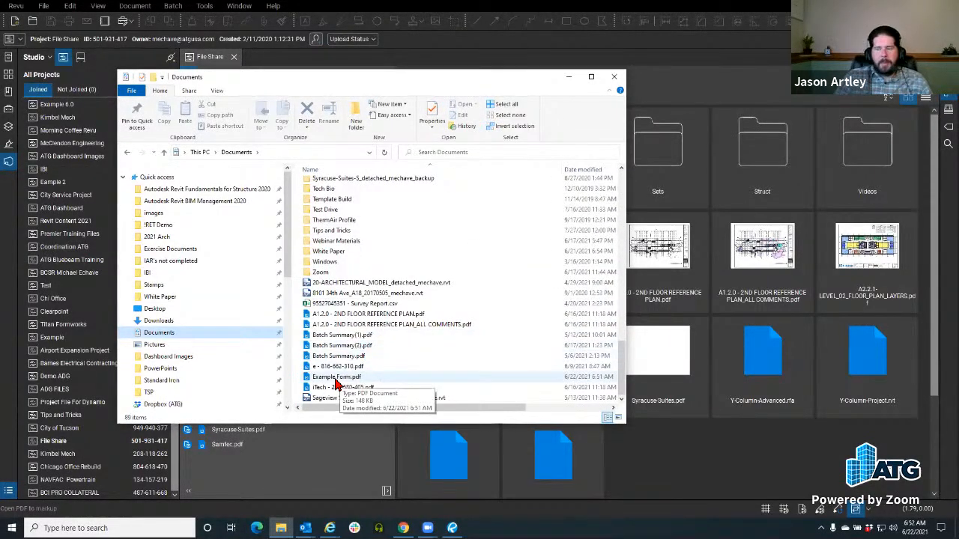
click(398, 377)
drag(680, 462, 681, 462)
click(568, 76)
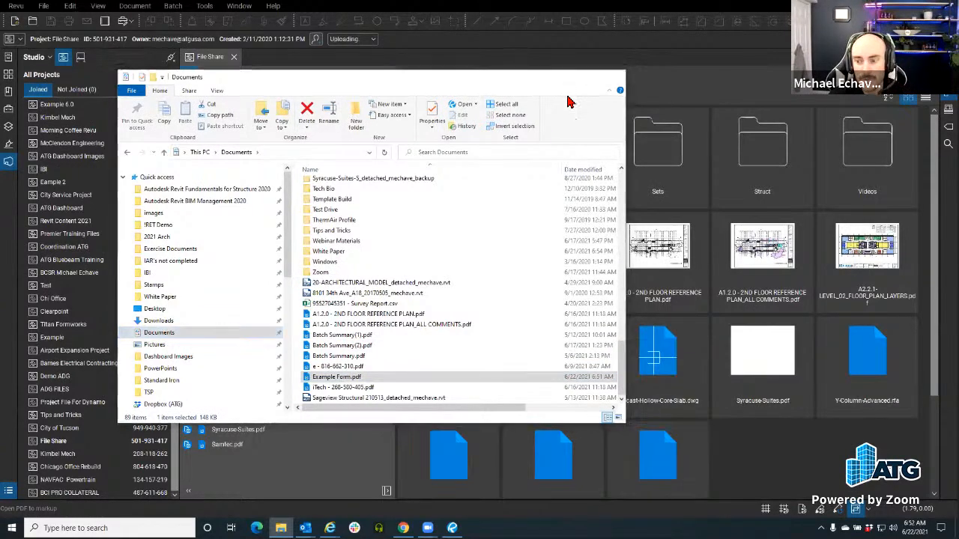
- Open "Example Form.pdf" from the "File Share" project and check it out for editing
scroll(834, 388, down, 1)
click(450, 282)
double_click(450, 283)
click(521, 296)
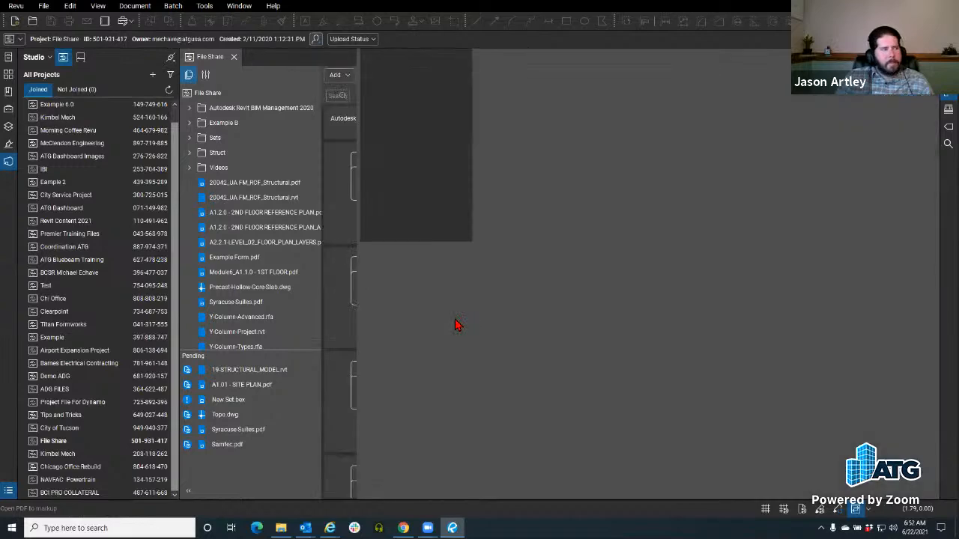
click(370, 58)
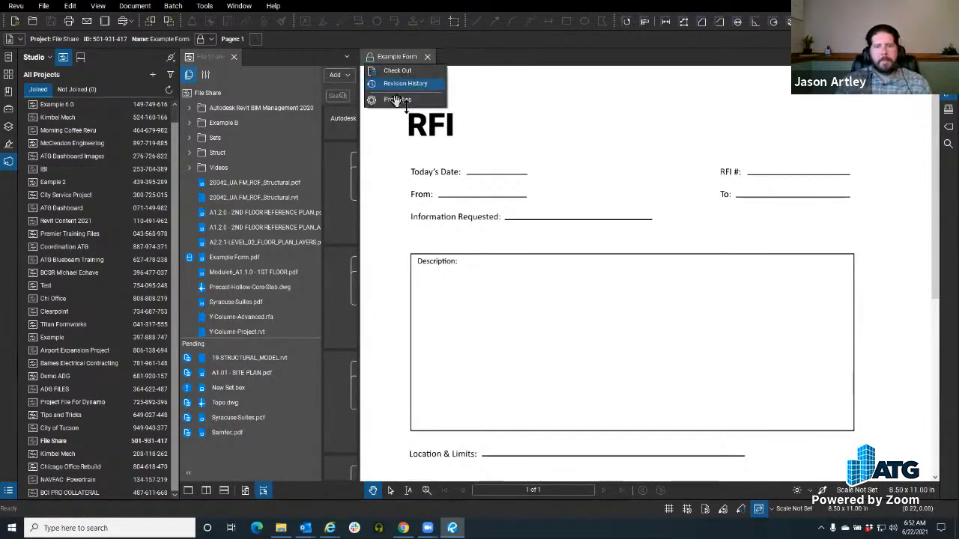
click(501, 164)
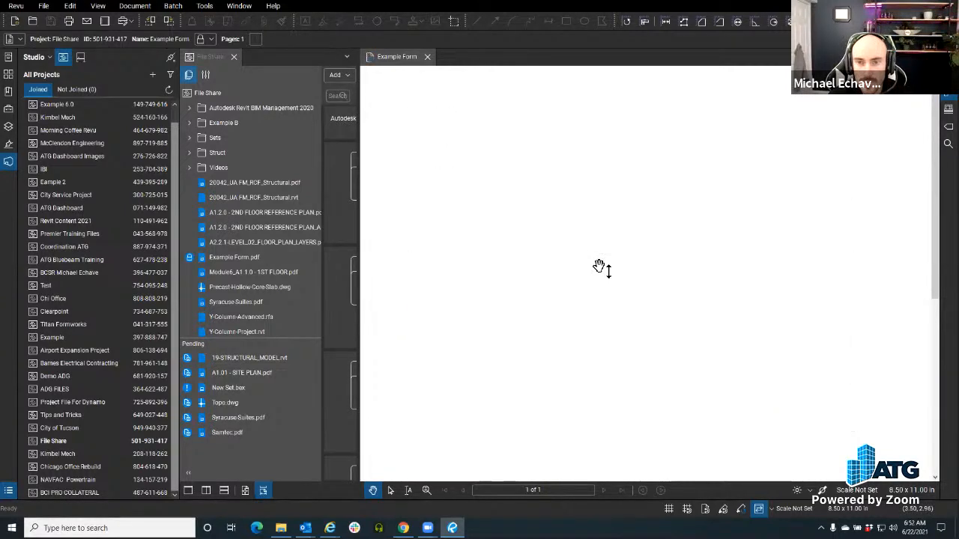
- Test the Information Requested field, then close the form and check it back in as a minor version
click(534, 218)
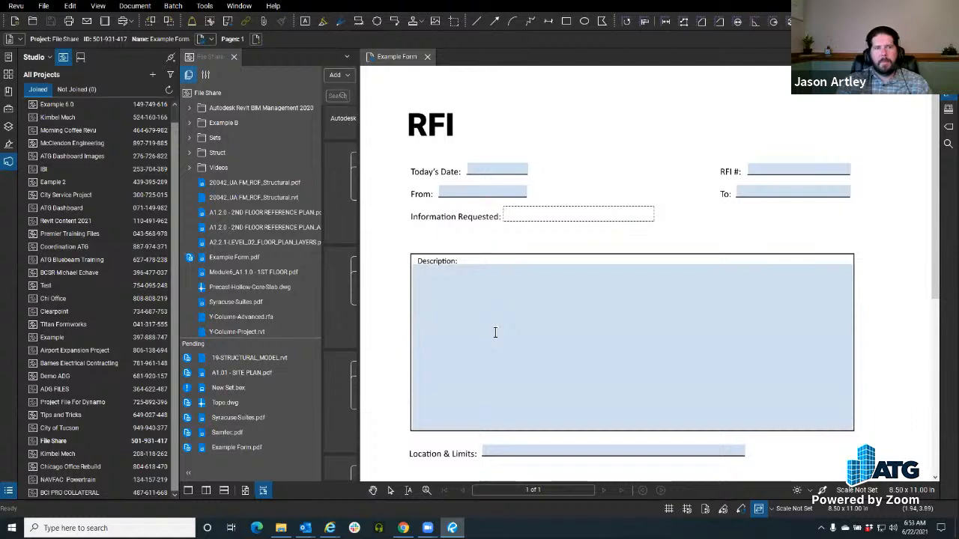
right_click(373, 62)
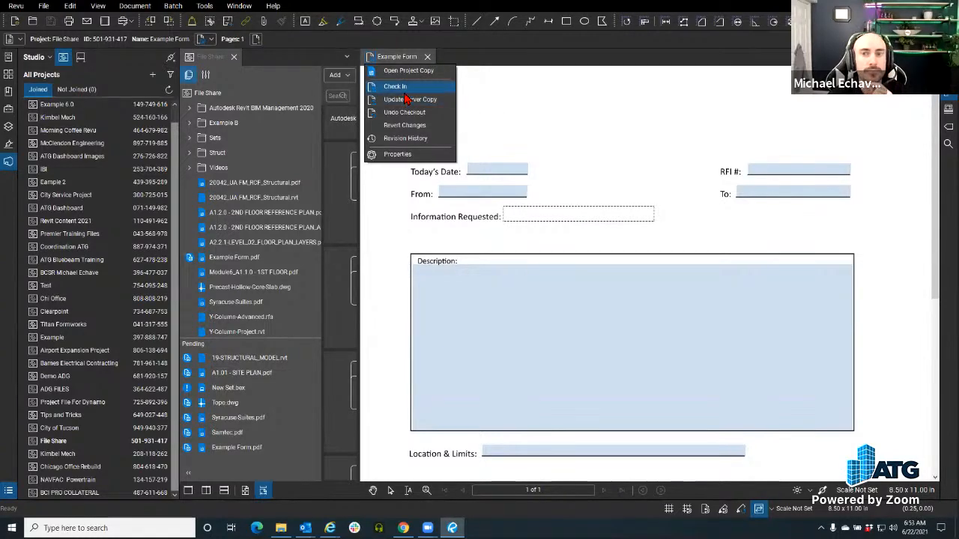
click(427, 57)
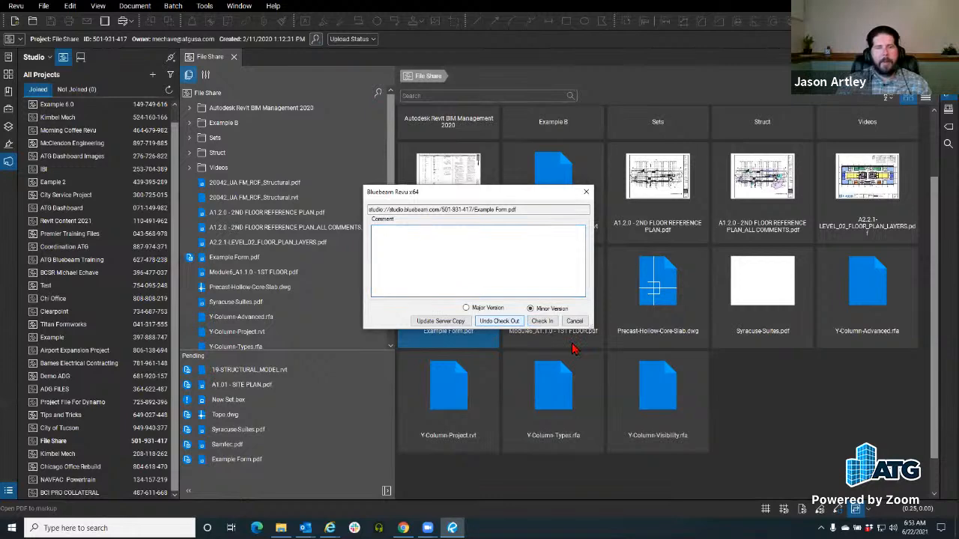
click(540, 321)
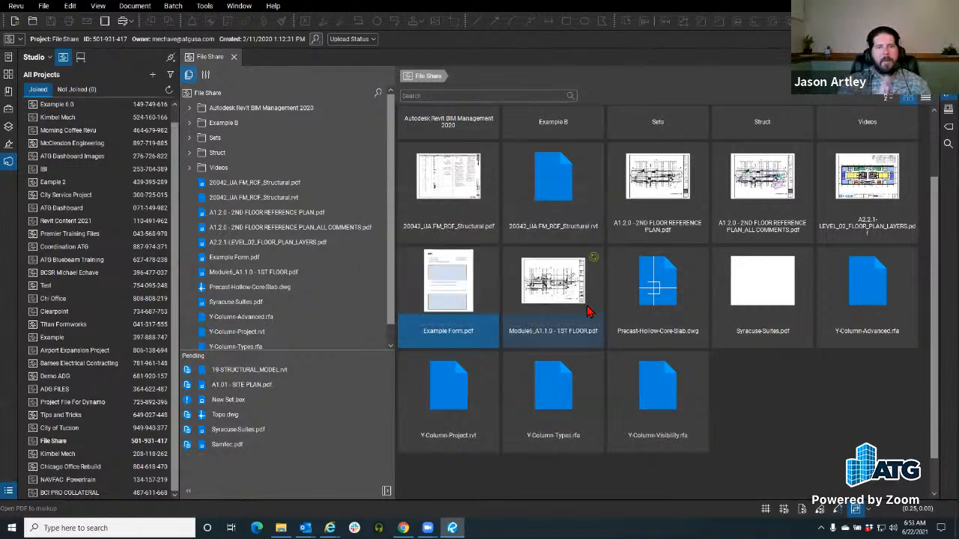
- Show the pinned and recent files and close the "File Share" project
click(9, 59)
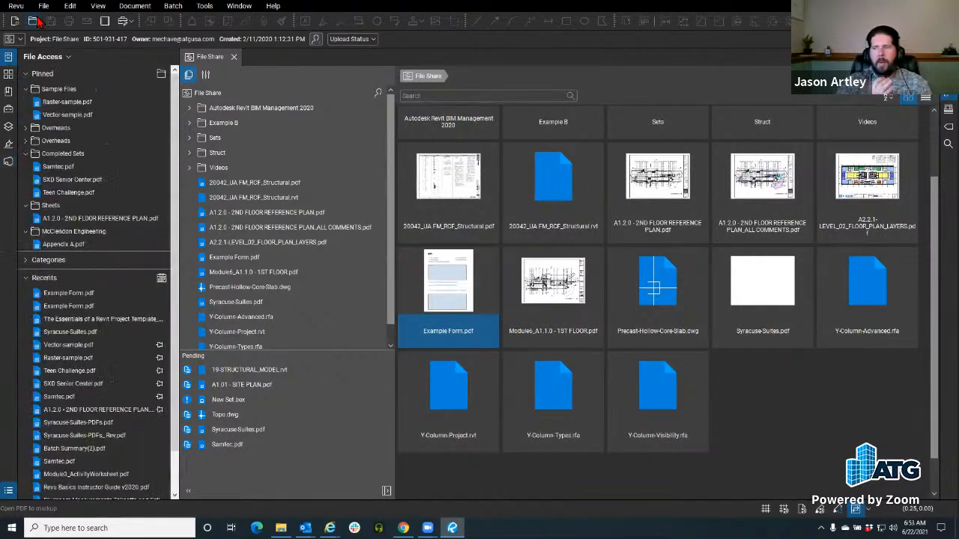
click(234, 58)
click(43, 6)
click(60, 42)
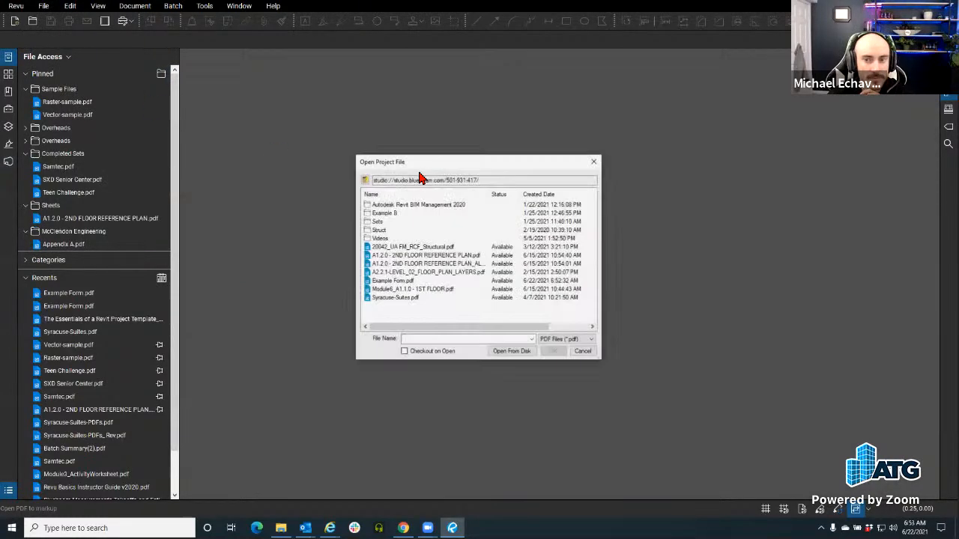
click(499, 351)
scroll(364, 307, down, 15)
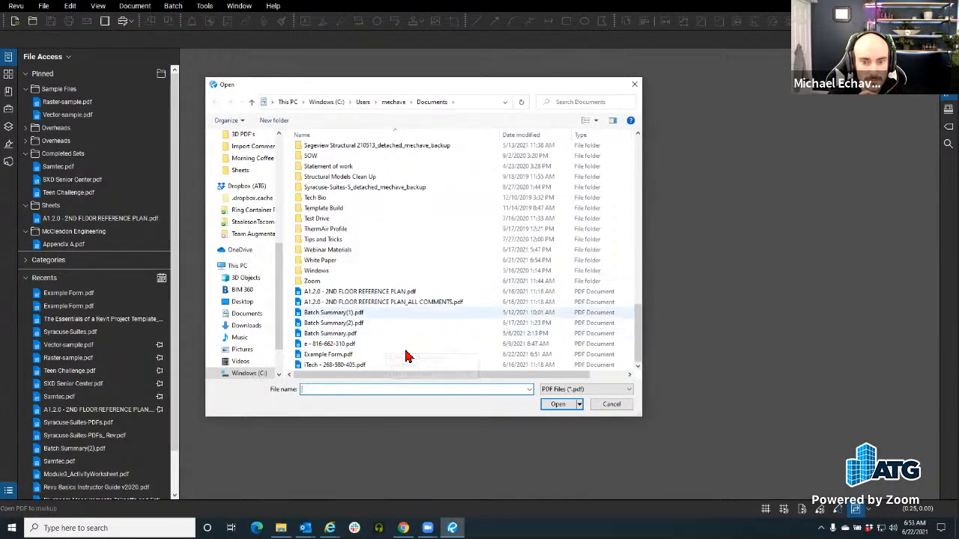
scroll(382, 337, up, 12)
scroll(251, 240, up, 5)
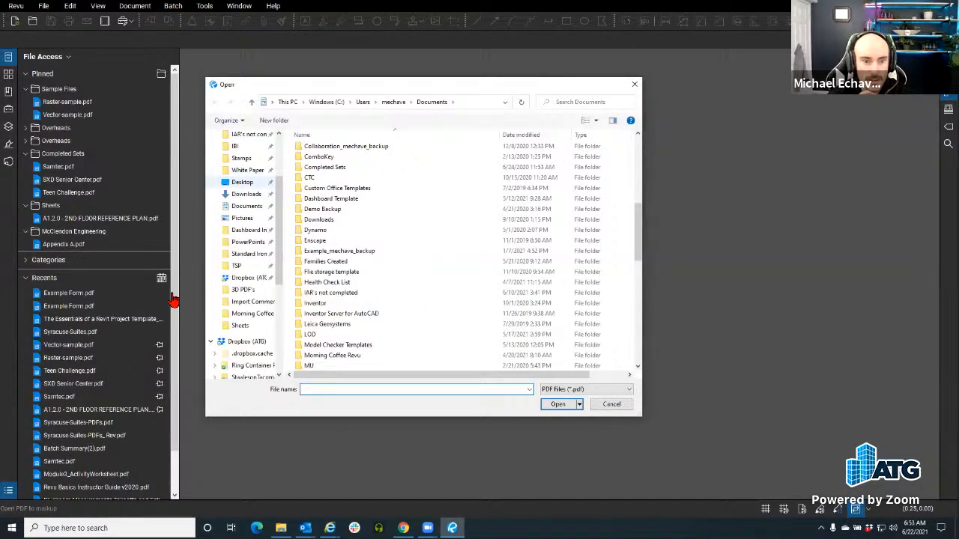
key(Escape)
click(67, 293)
click(44, 6)
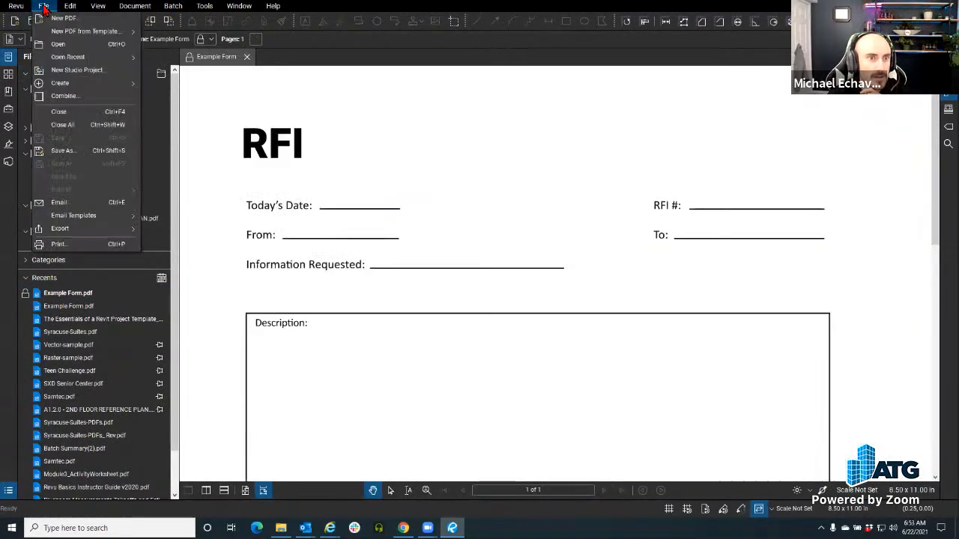
click(75, 45)
click(503, 354)
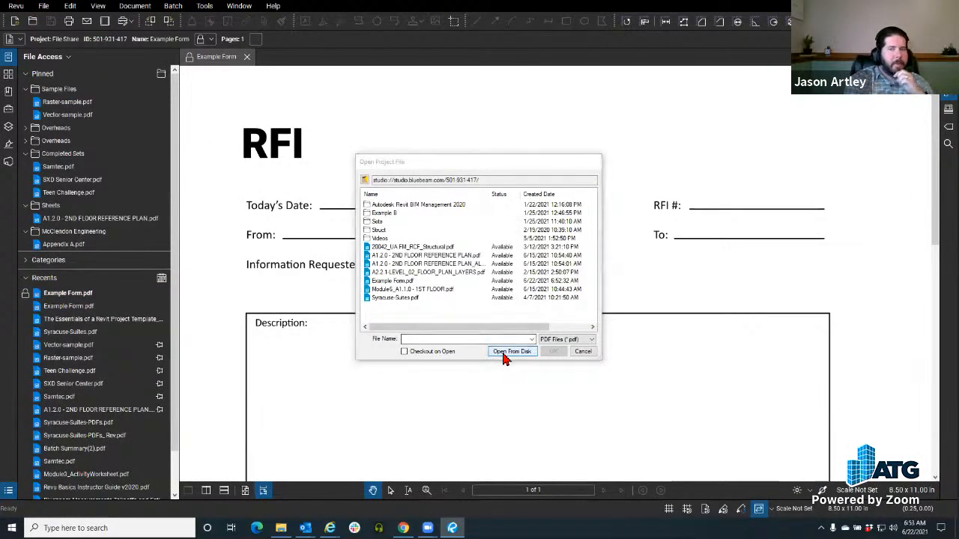
key(Escape)
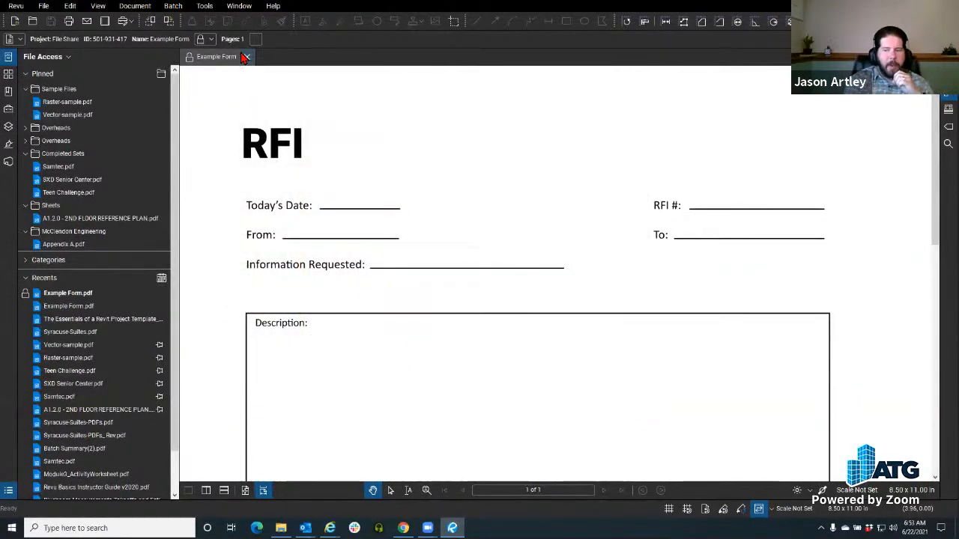
click(245, 58)
- Create a new PDF from the plain RFI template and collapse the file list to give the page more room
click(49, 7)
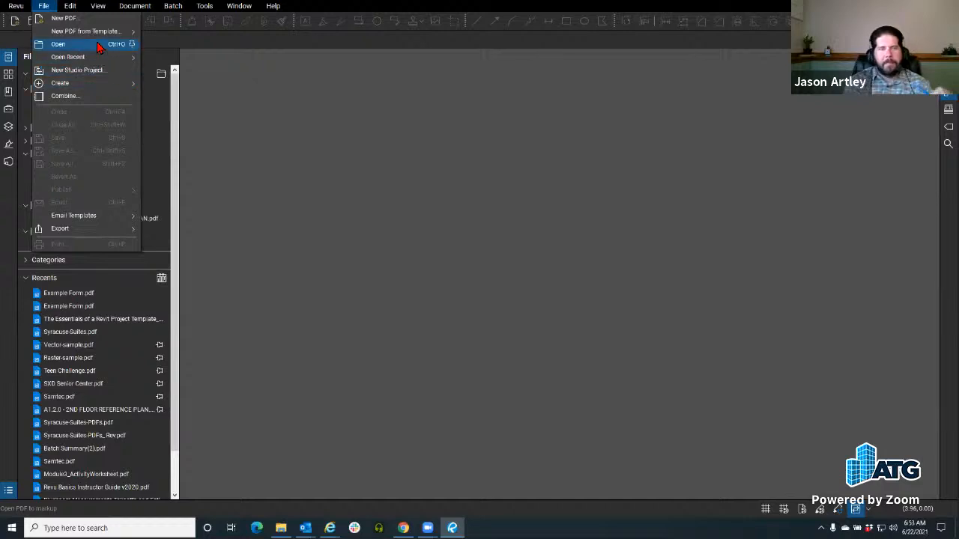
mouse_move(93, 30)
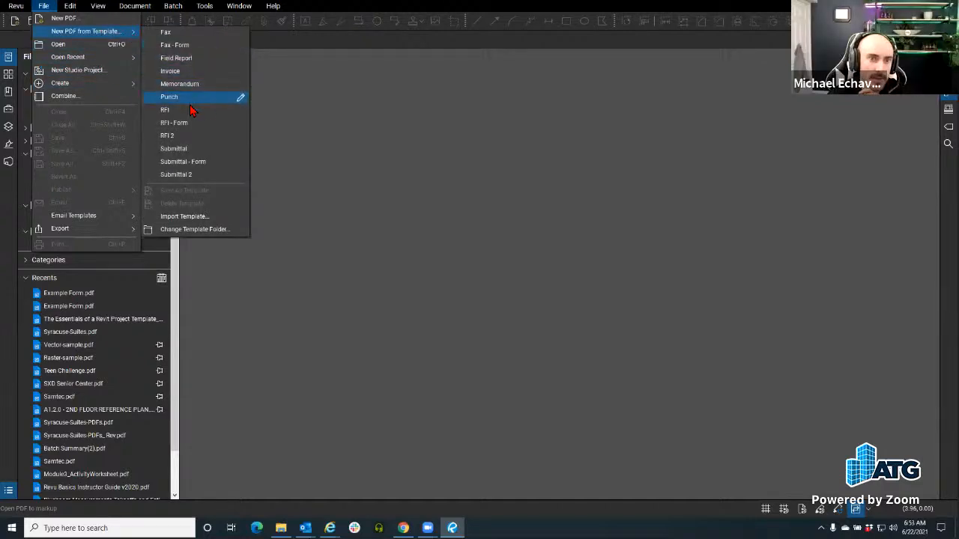
click(225, 111)
click(8, 57)
scroll(377, 267, down, 3)
scroll(360, 288, up, 3)
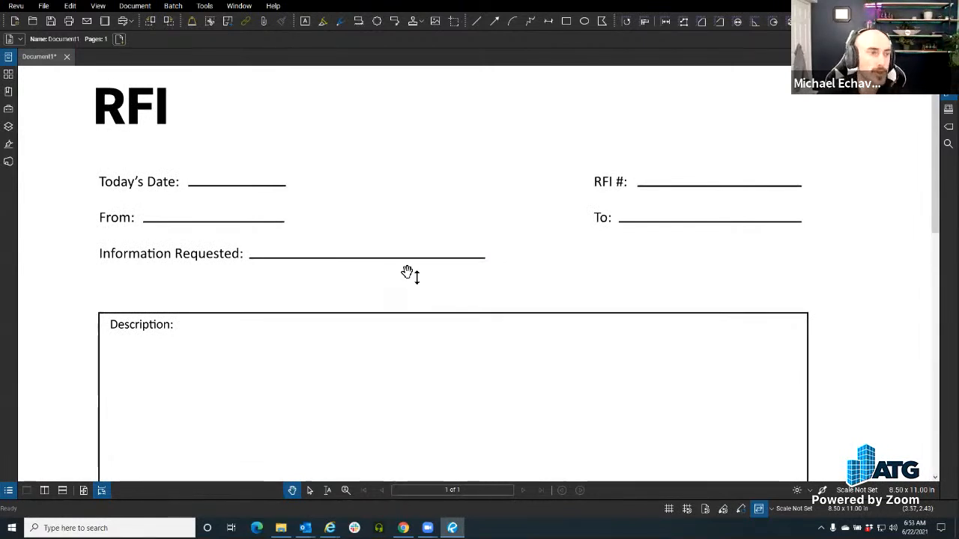
- Add a text box reading "Location" between the Information Requested line and the Description box, correcting its spelling
drag(246, 285, 263, 263)
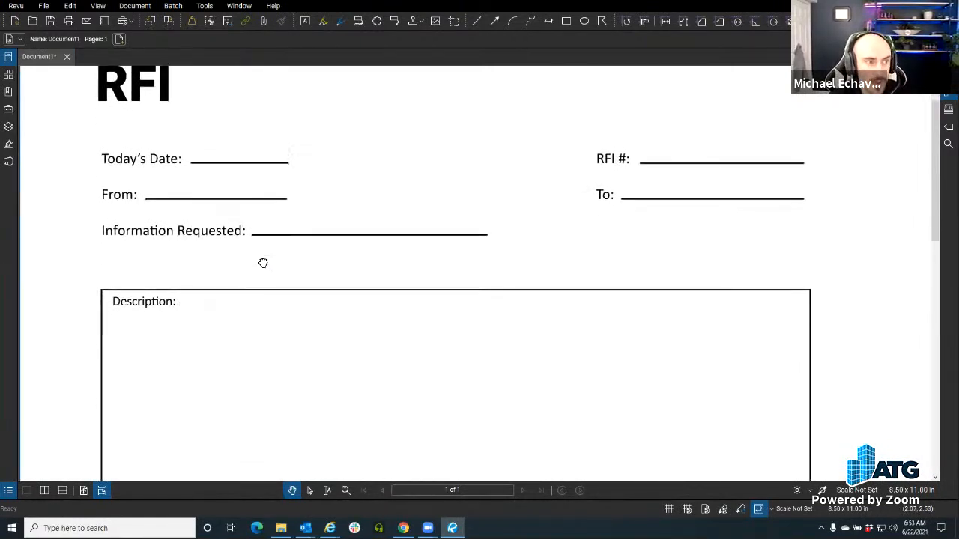
scroll(267, 268, up, 1)
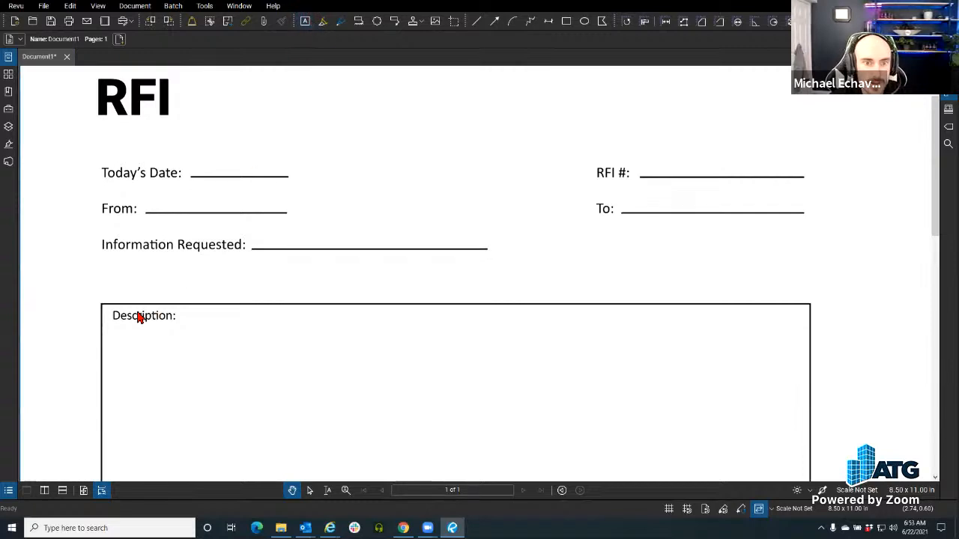
drag(102, 261, 244, 282)
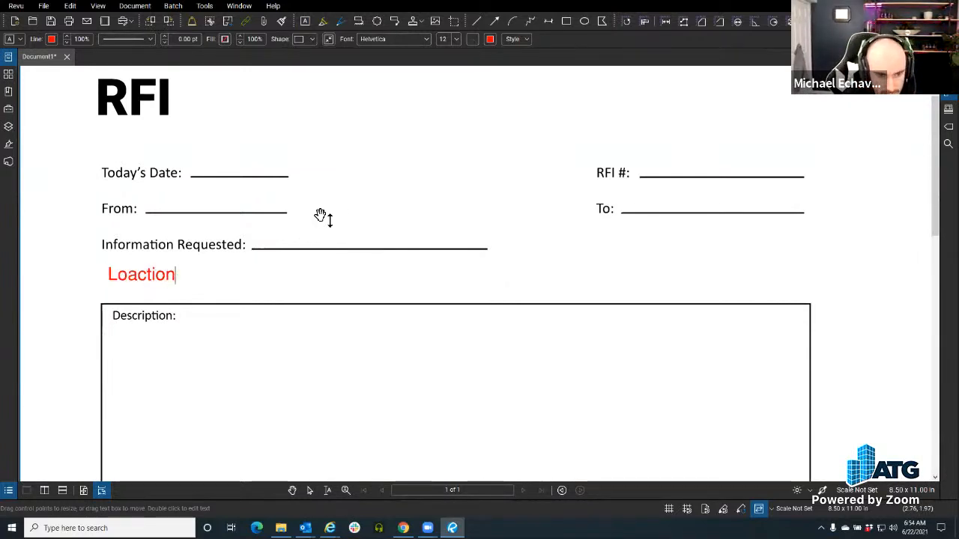
right_click(142, 275)
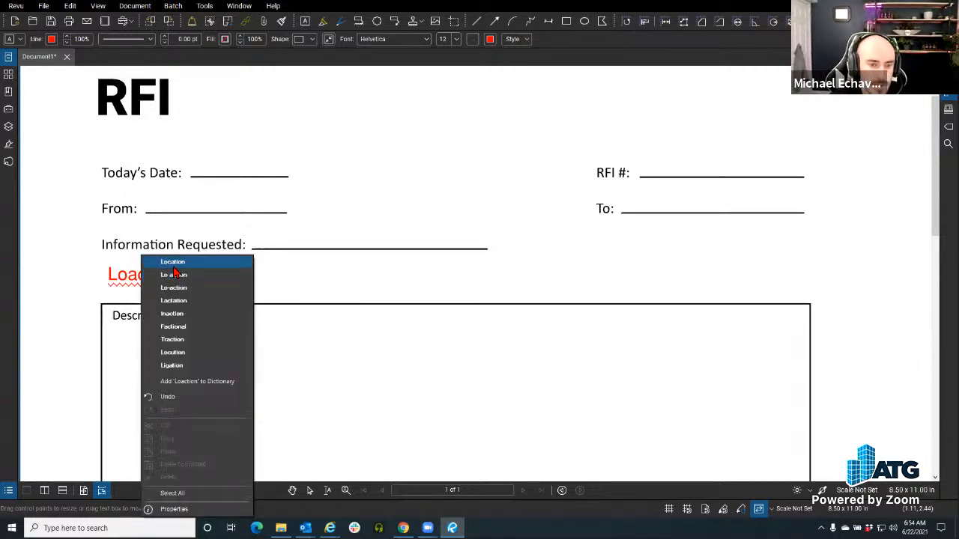
click(172, 268)
- Change the "Location" text to black at font size 10 and align it under the Information Requested label
double_click(167, 280)
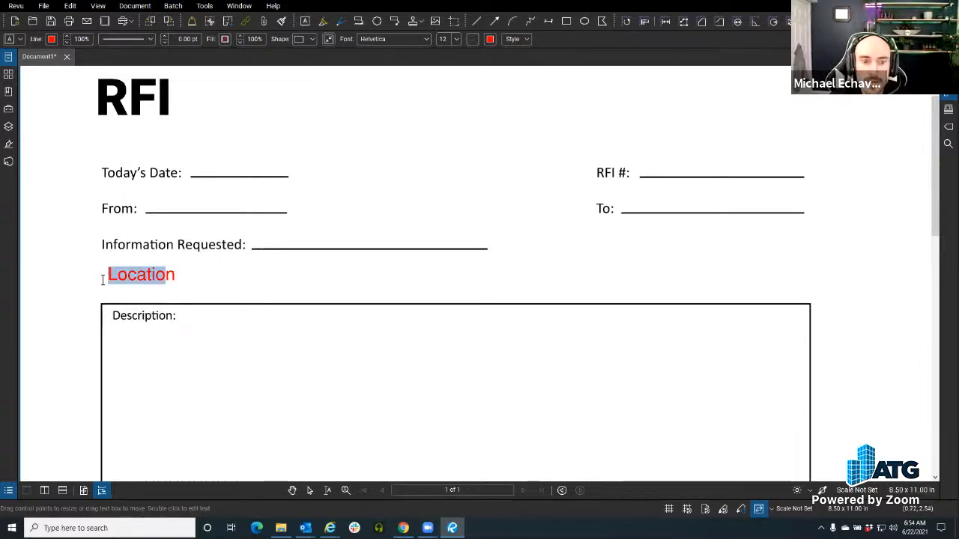
drag(181, 277, 92, 283)
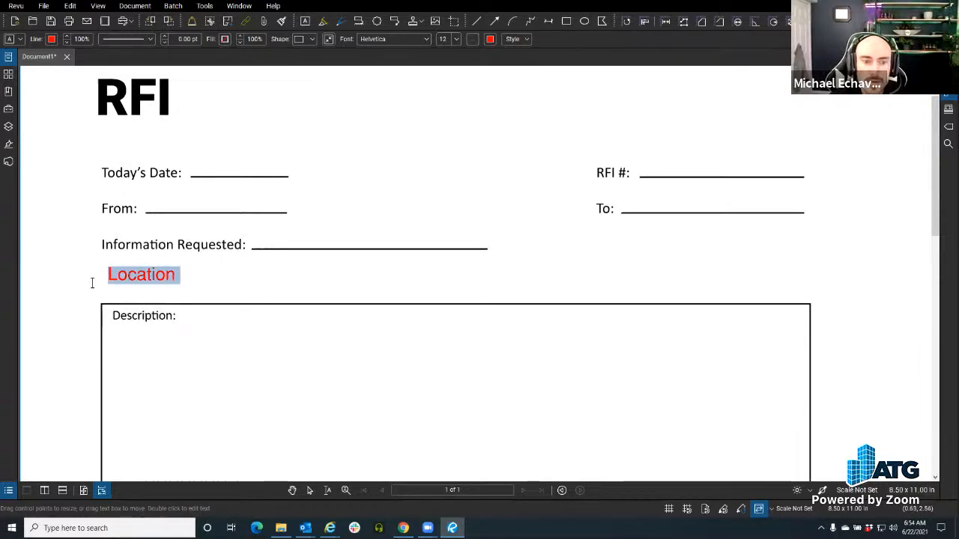
click(491, 39)
click(494, 103)
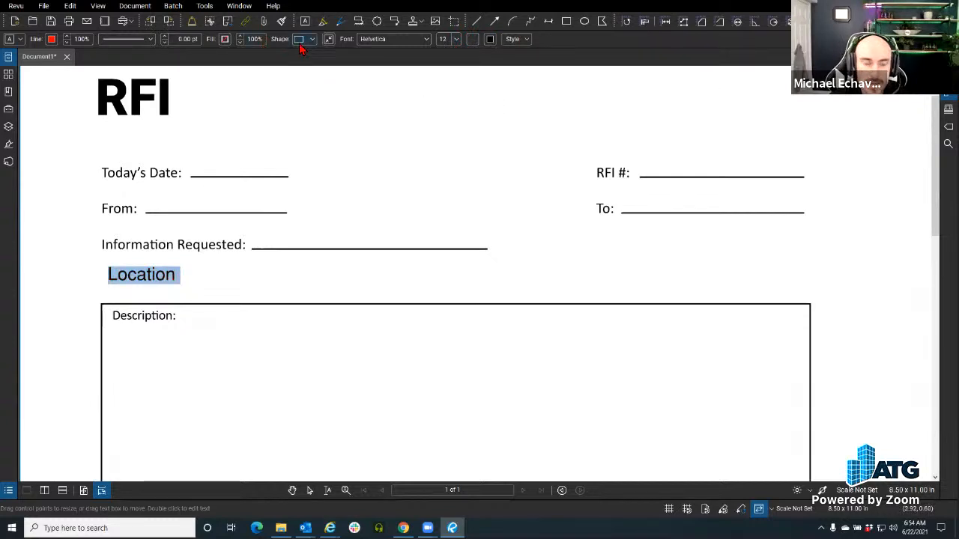
click(457, 39)
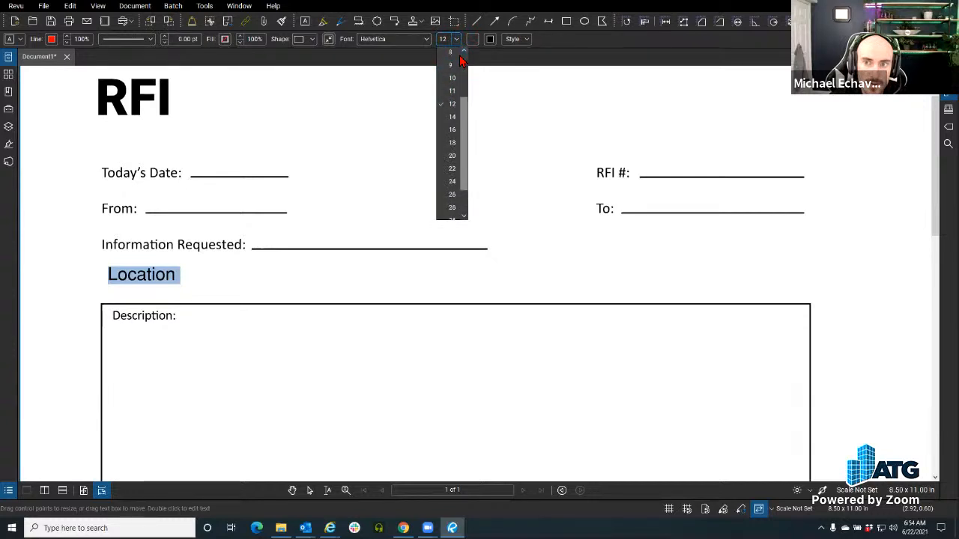
click(455, 76)
click(173, 287)
drag(147, 284, 141, 280)
key(Escape)
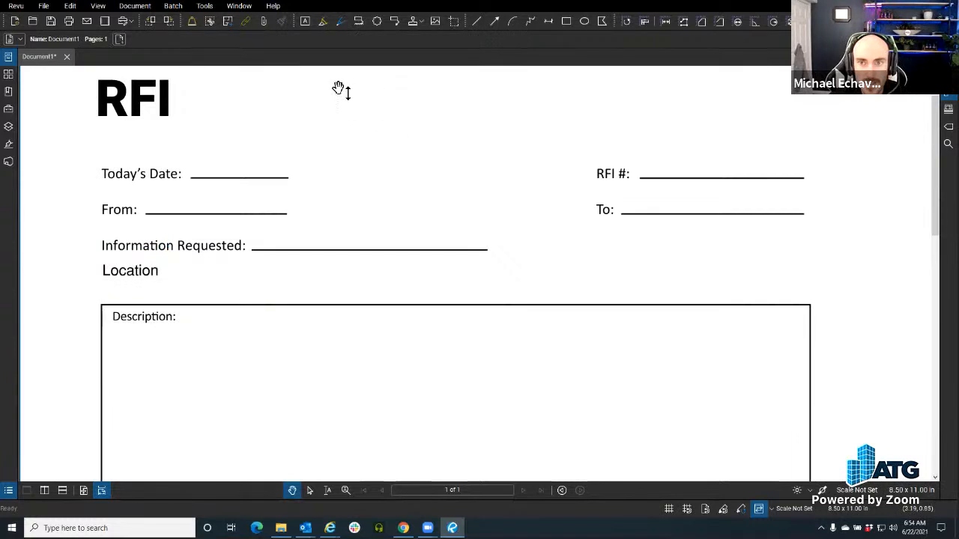
- Draw a dropdown form field beside the "Location" label, extending to the end of the Information Requested line
click(205, 6)
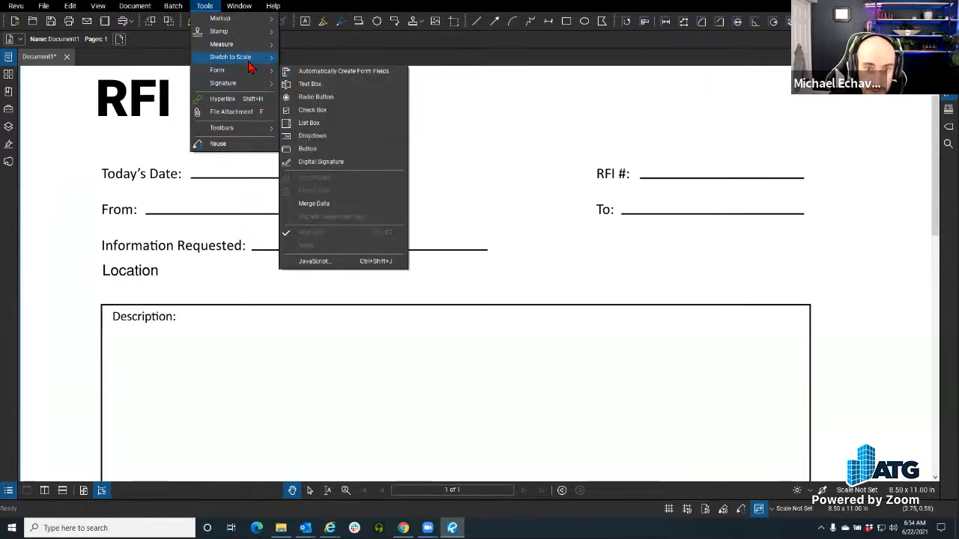
mouse_move(238, 73)
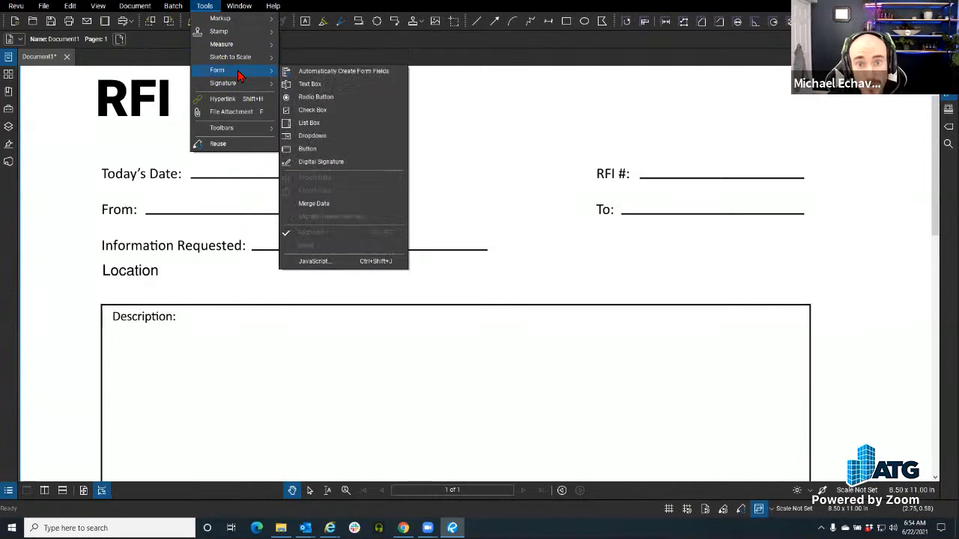
click(346, 136)
drag(185, 261, 488, 284)
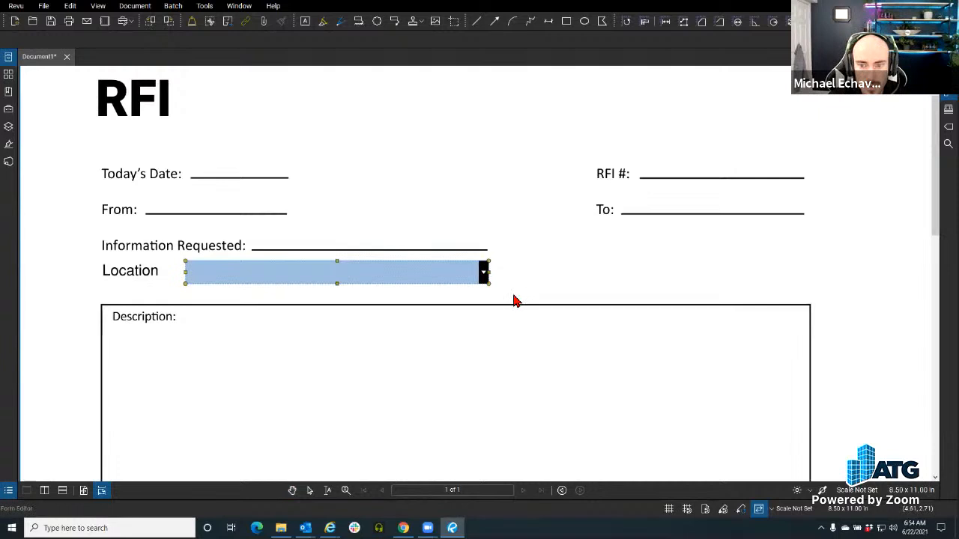
- Select the dropdown beside "Location" and display its form field properties
click(442, 277)
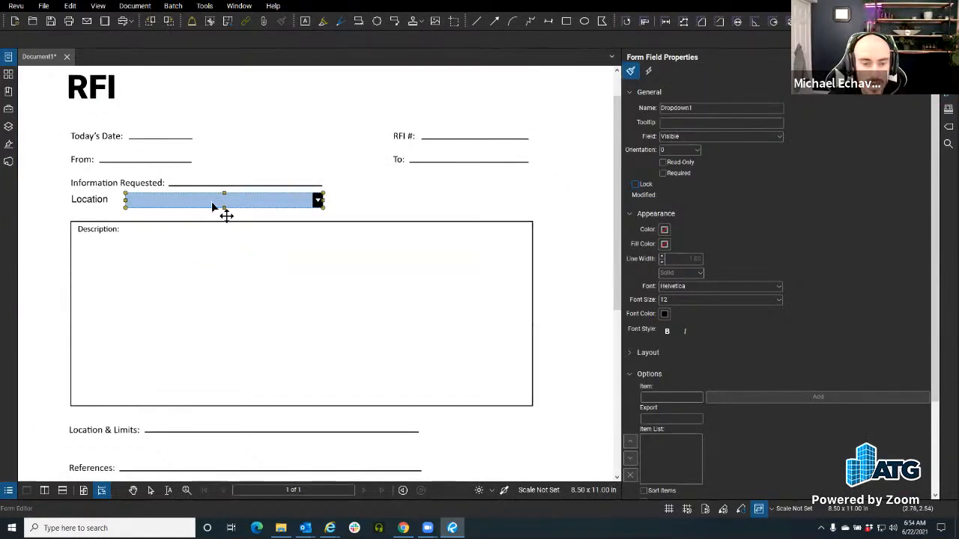
right_click(213, 208)
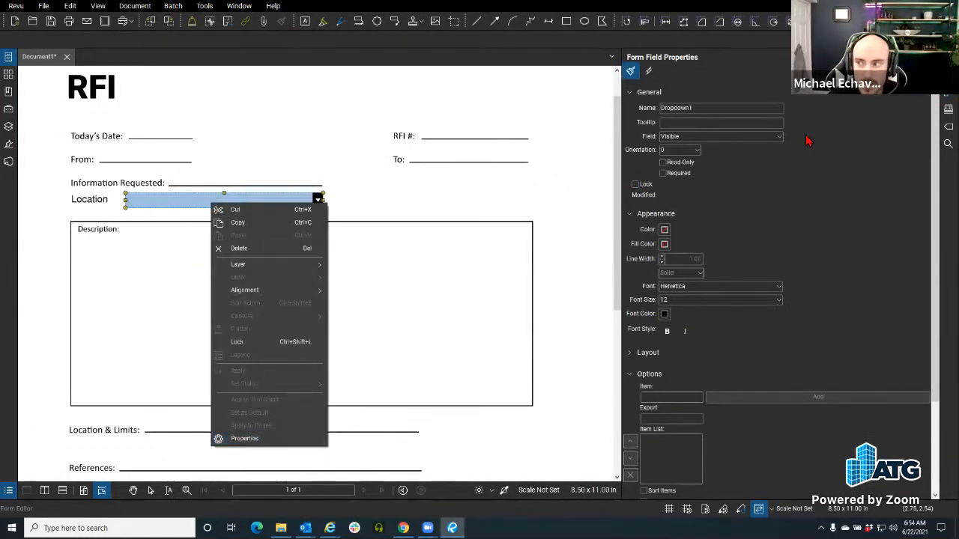
key(alt+p)
key(alt+p)
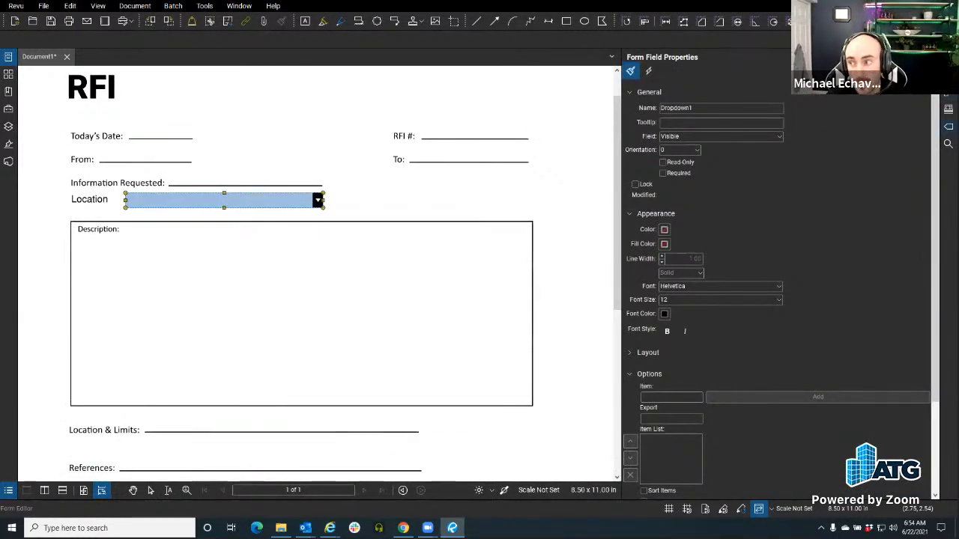
- Show the list of form fields contained in the document
right_click(948, 161)
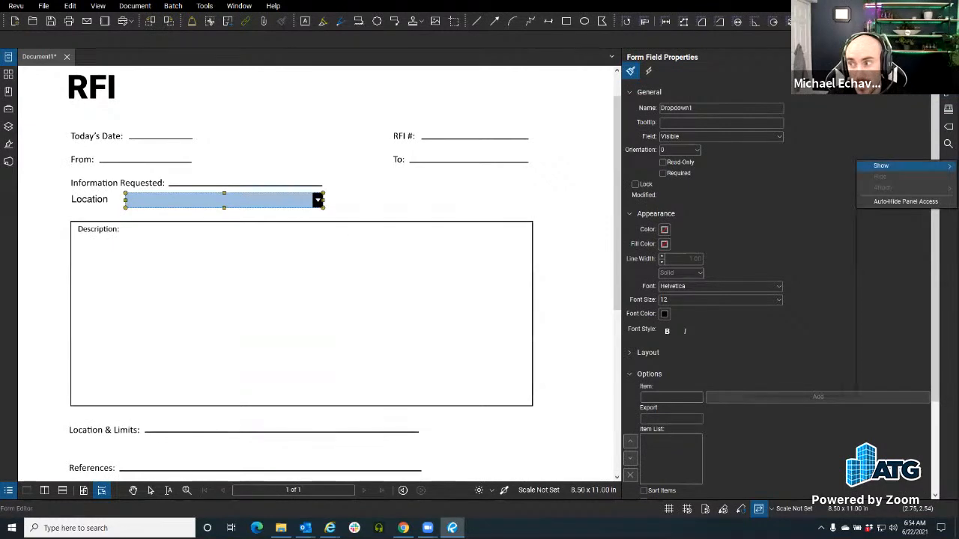
mouse_move(884, 165)
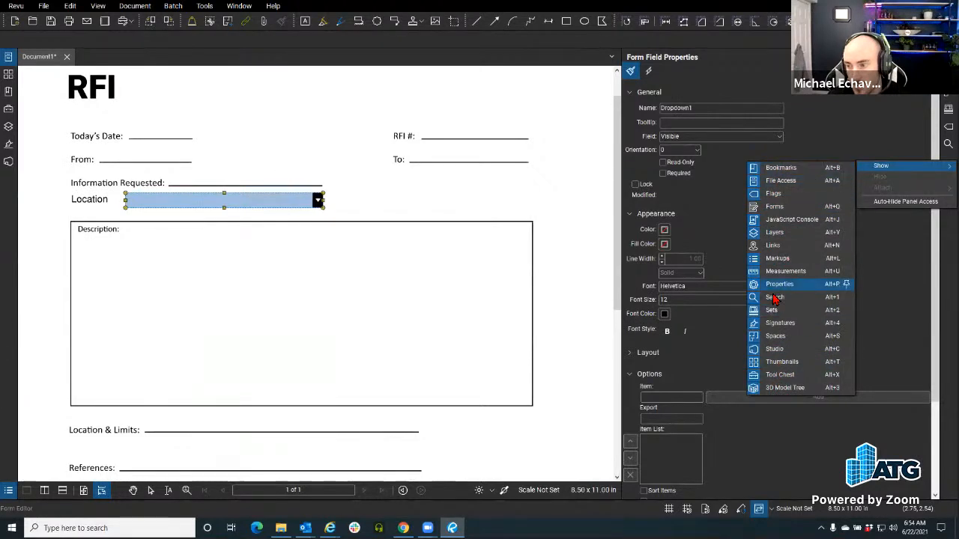
click(779, 207)
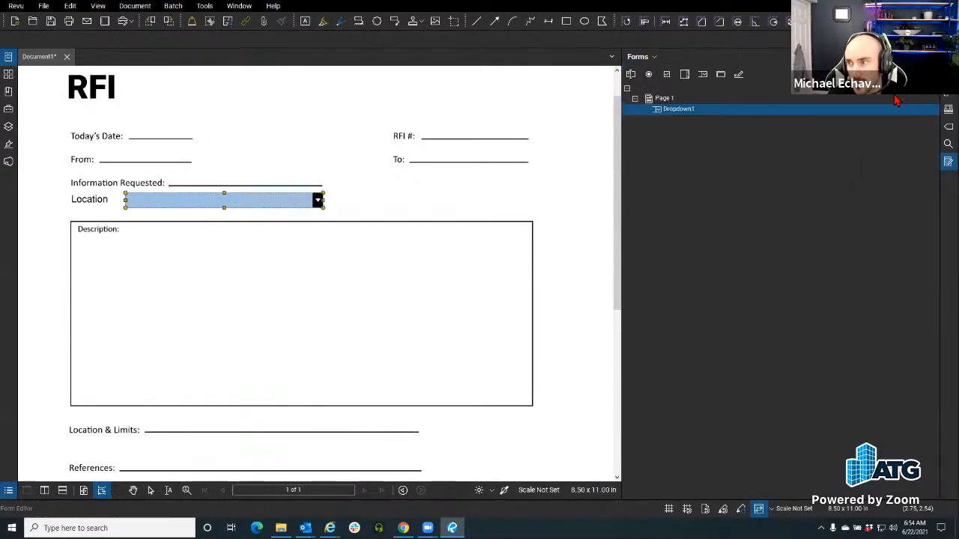
- Add Arizona to the item list in the Location dropdown's form field properties
key(alt+p)
scroll(787, 271, down, 2)
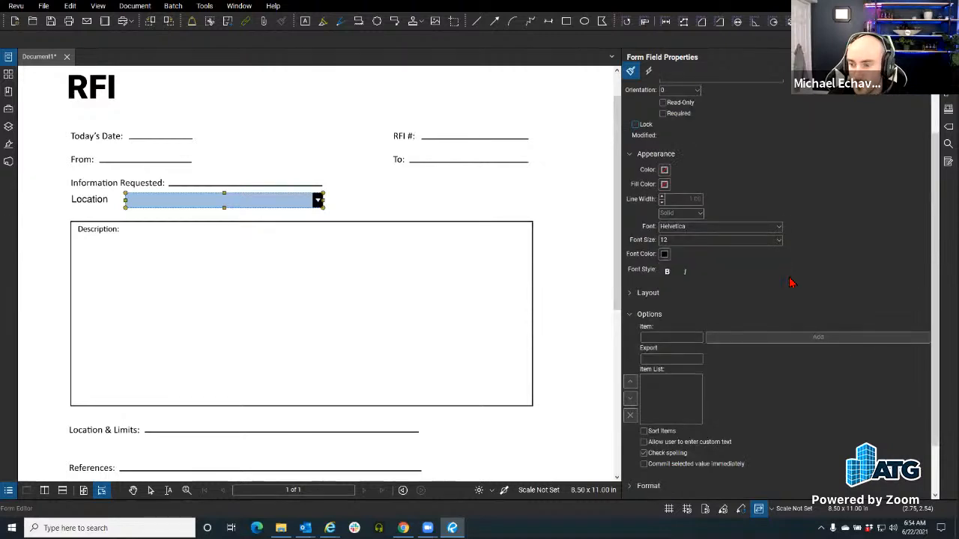
click(671, 336)
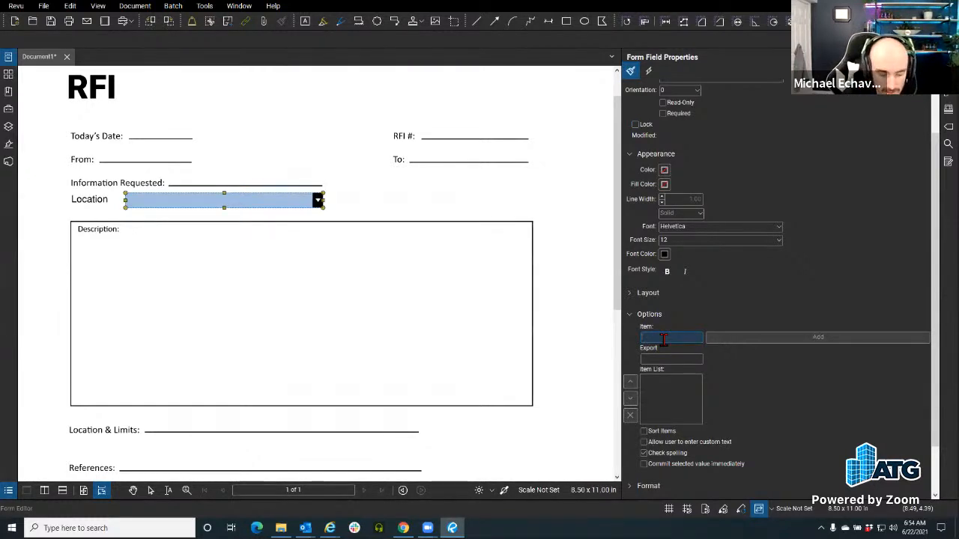
text(Arizona)
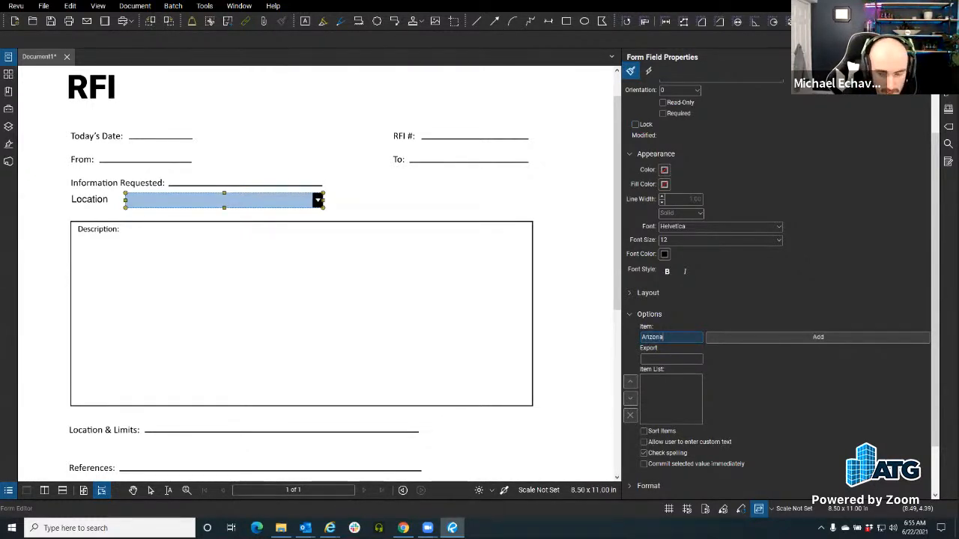
click(760, 338)
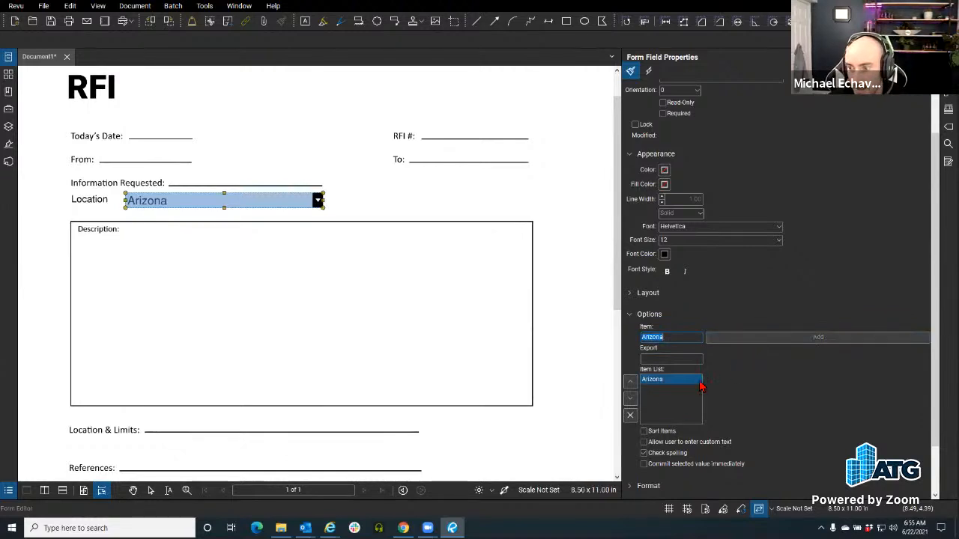
- Add Utah as the dropdown's second item, moving it above Arizona and back below it
double_click(667, 340)
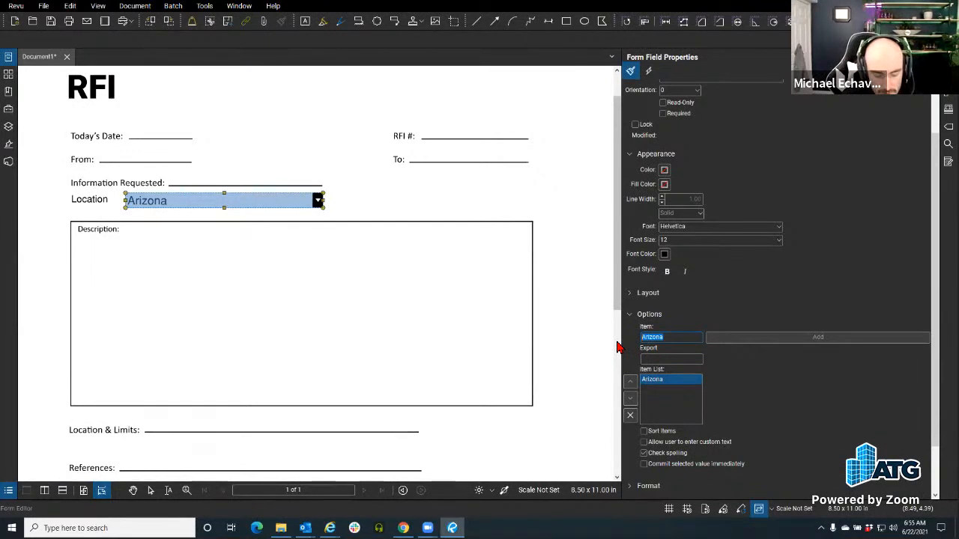
text(P)
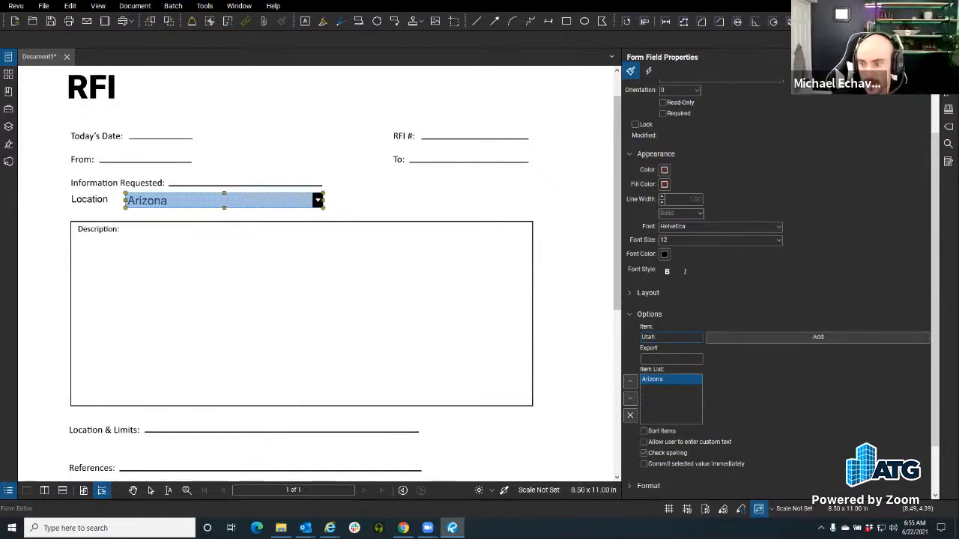
click(776, 337)
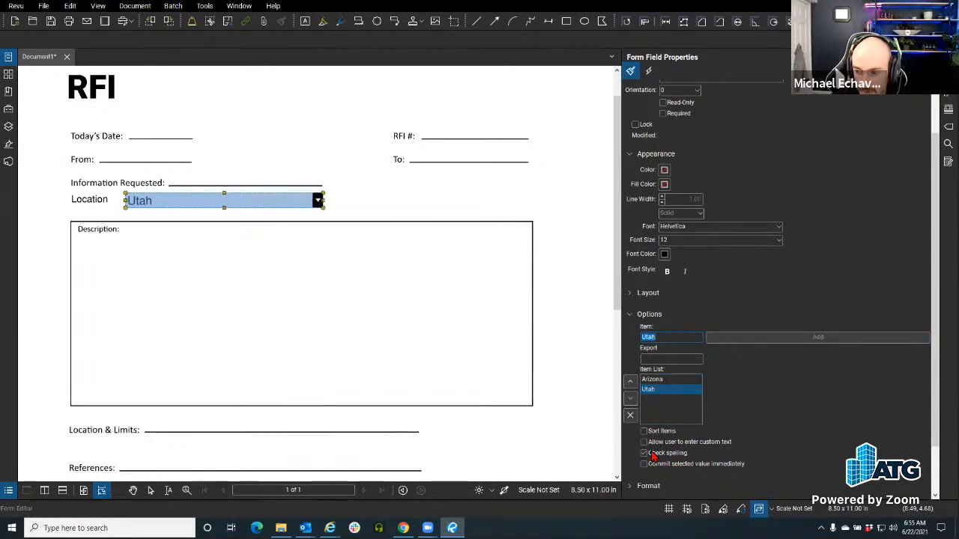
click(630, 382)
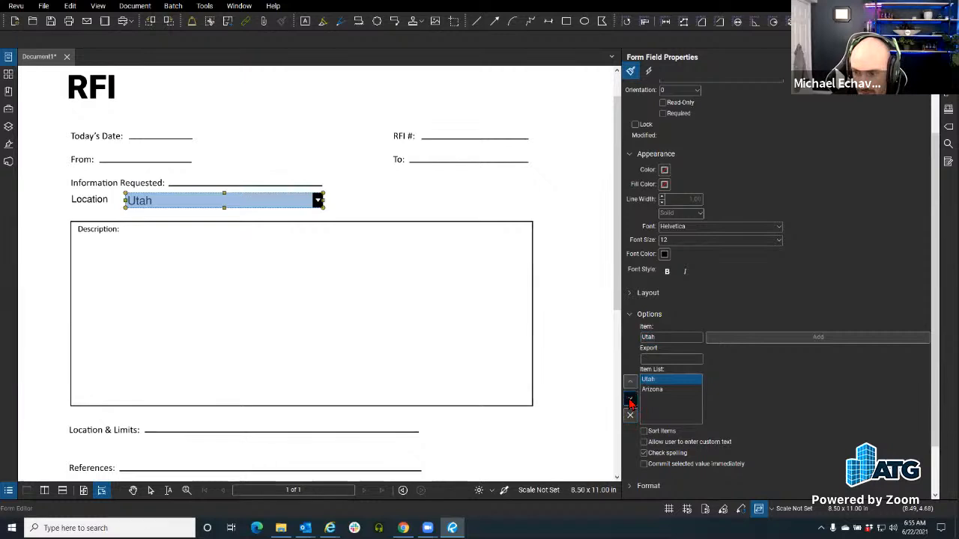
click(629, 400)
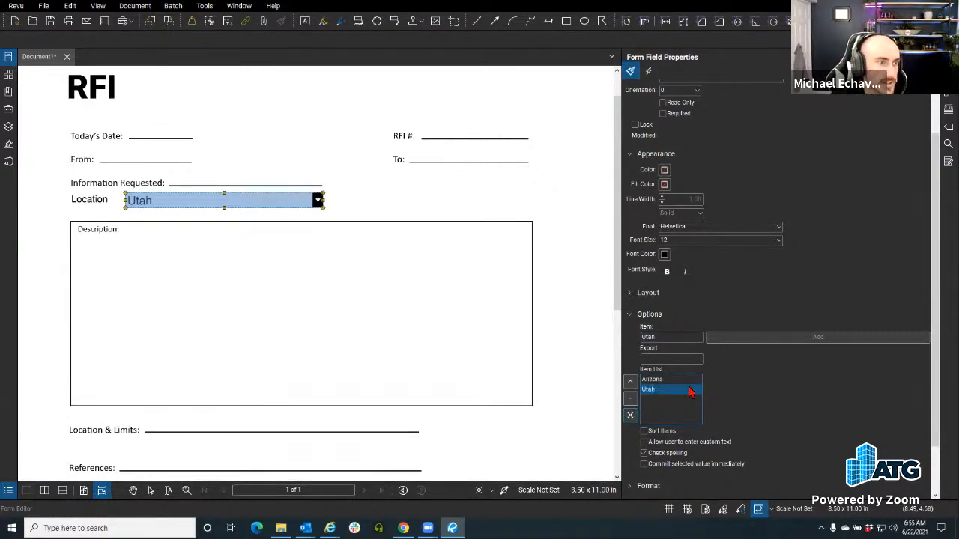
- Exit form editing and turn off the form field highlighting
key(Escape)
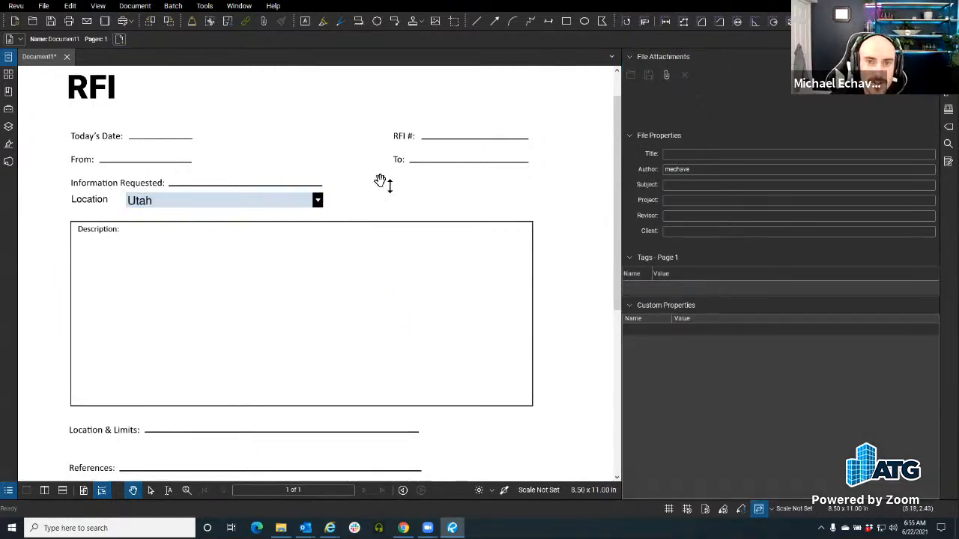
click(199, 7)
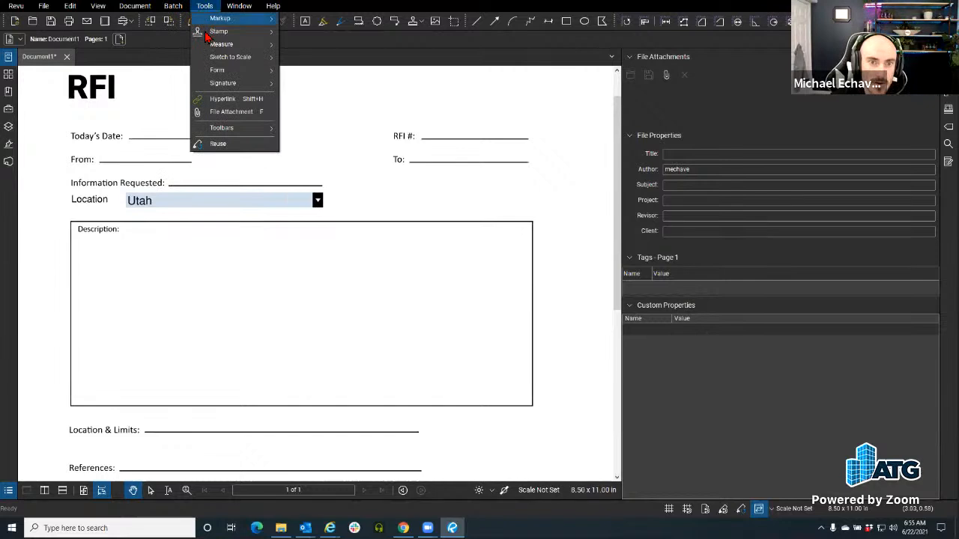
mouse_move(218, 70)
click(328, 234)
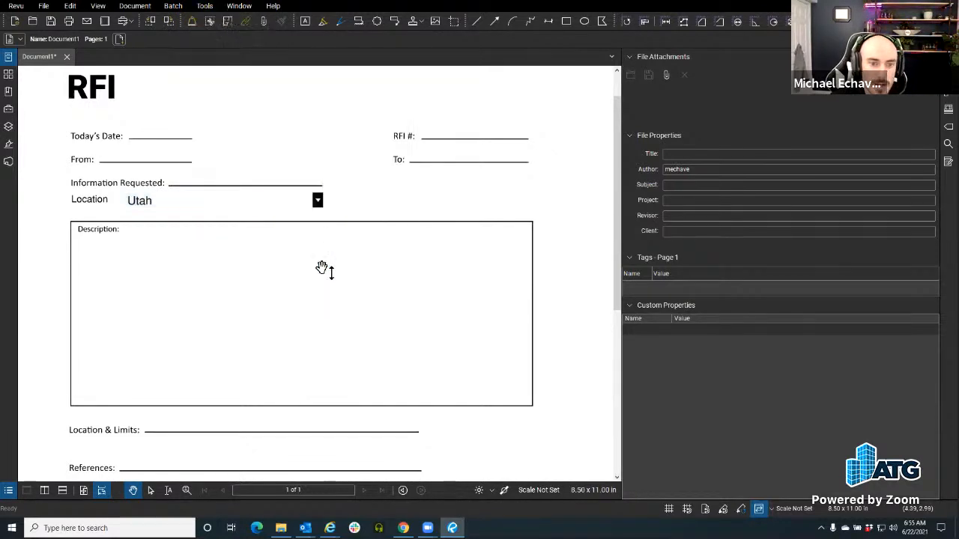
- Test the Location dropdown by choosing Arizona, Utah, and Arizona again
click(318, 201)
click(275, 216)
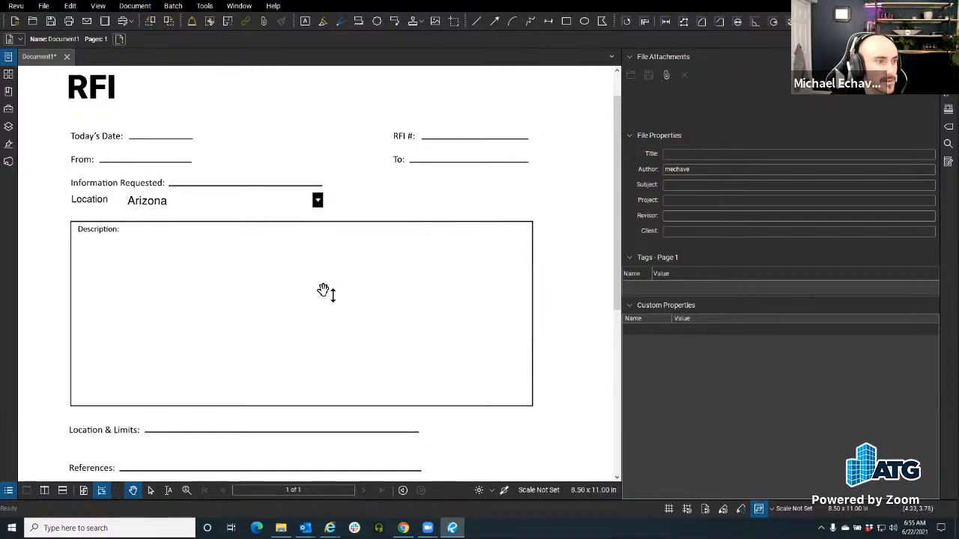
click(176, 205)
drag(176, 205, 91, 216)
drag(212, 248, 215, 249)
click(321, 204)
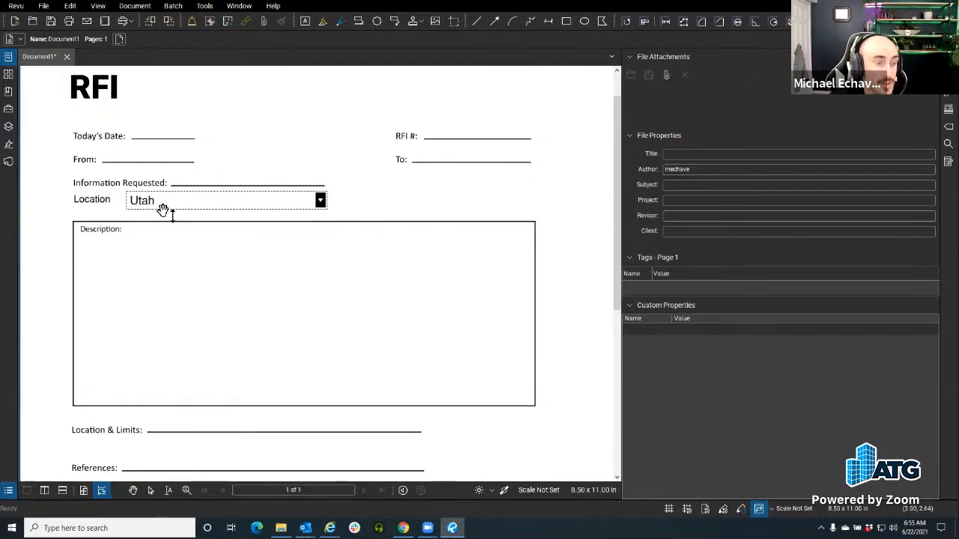
click(319, 199)
click(262, 215)
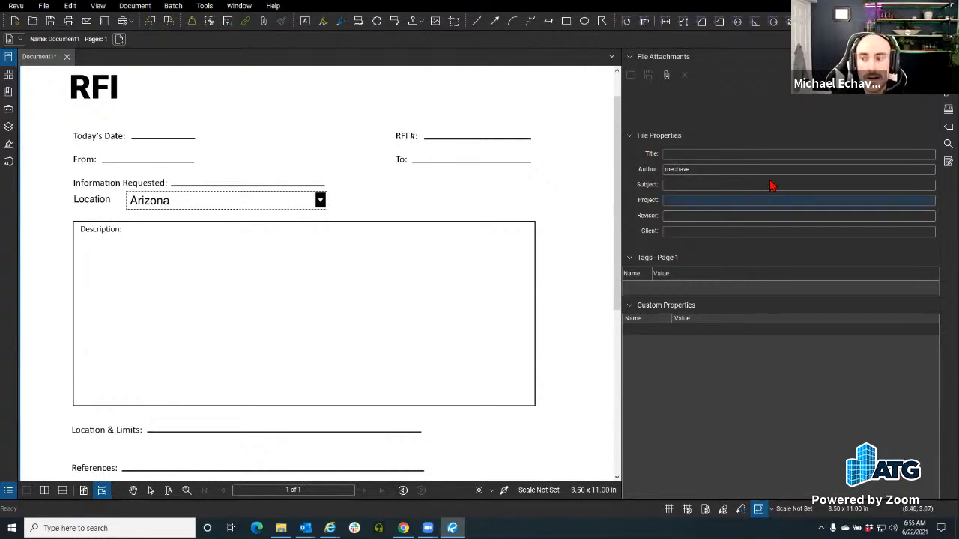
- Enlarge the form view and choose Utah in the Location dropdown
click(932, 95)
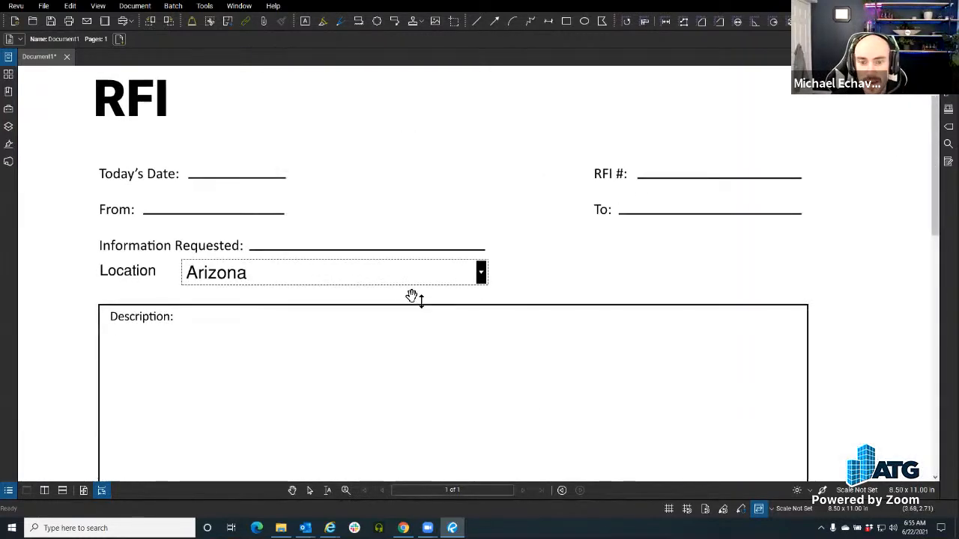
click(480, 272)
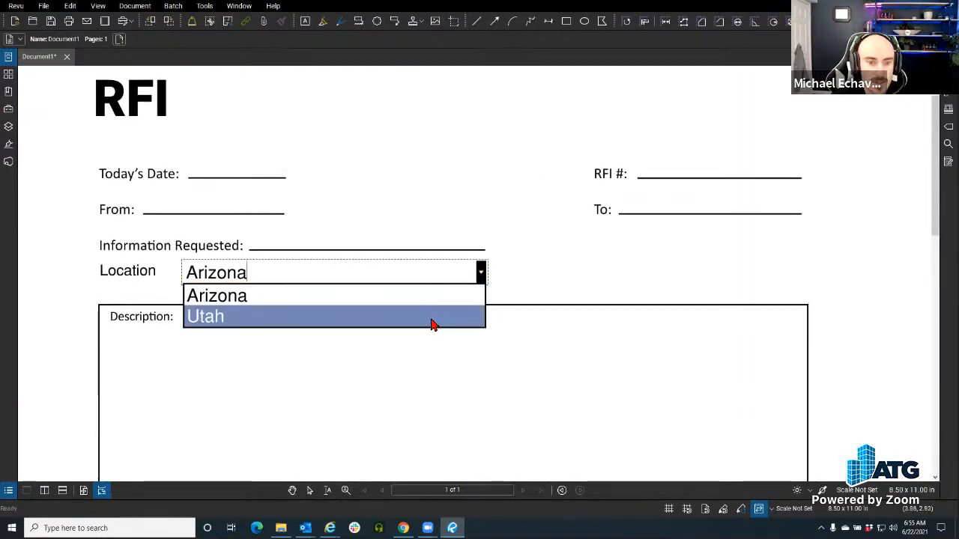
click(393, 391)
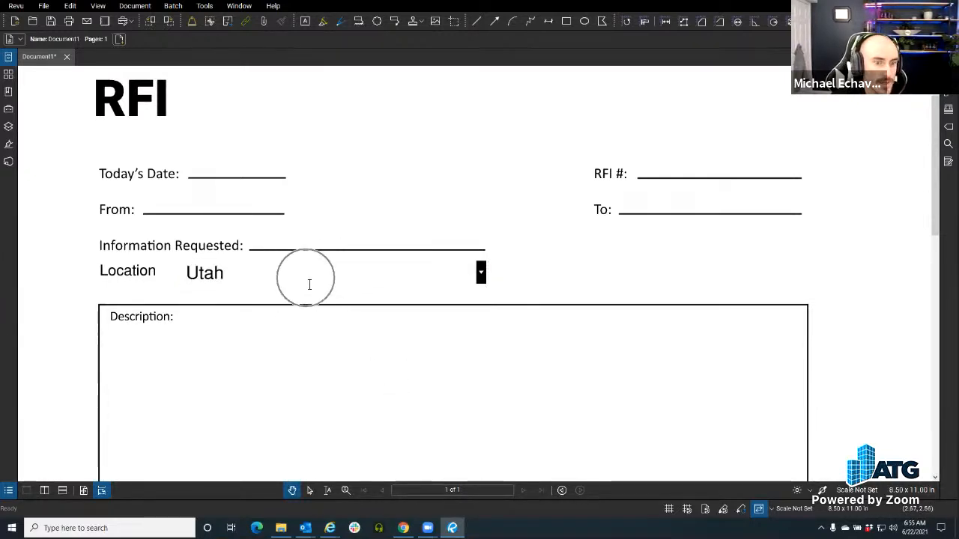
click(948, 57)
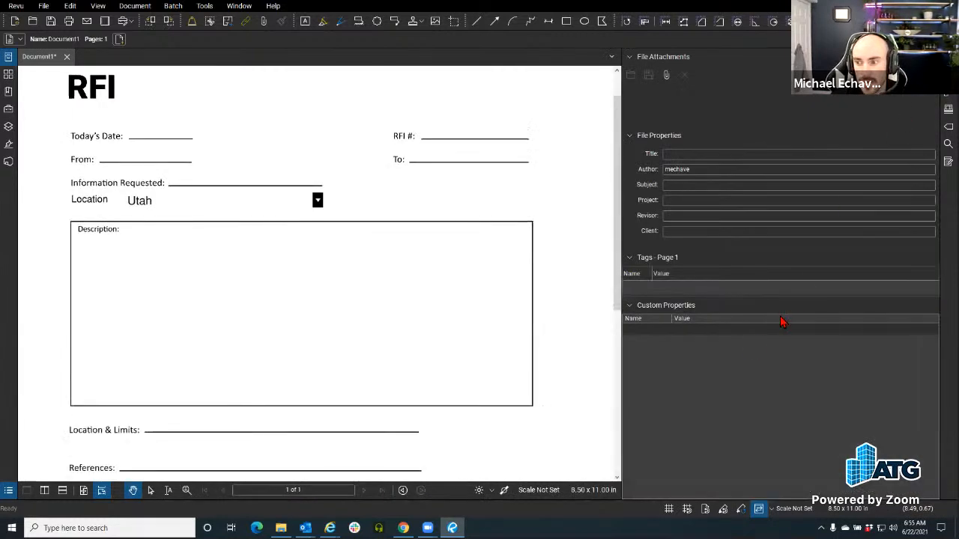
- Choose Arizona in the Location dropdown and enlarge the form view
click(317, 200)
key(Up)
key(Return)
click(207, 7)
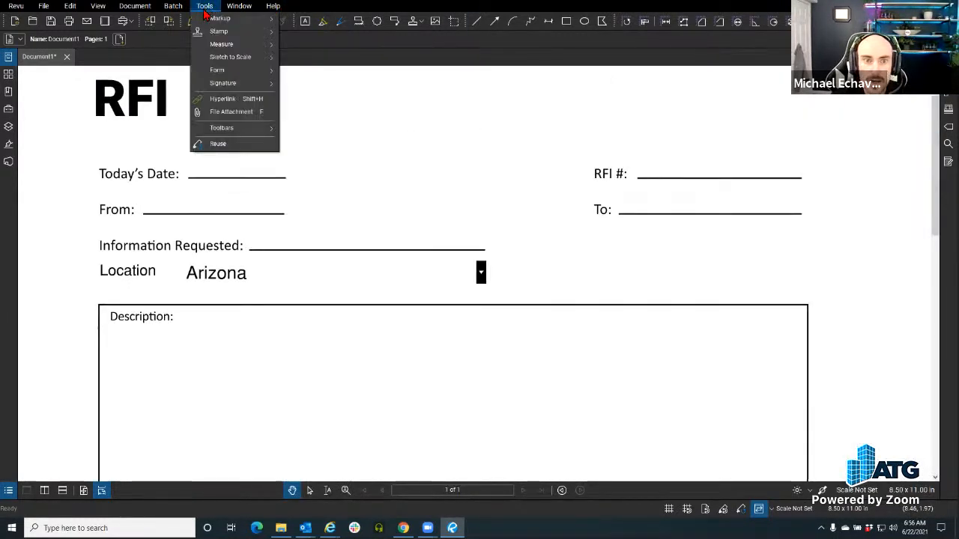
click(93, 141)
click(280, 278)
drag(280, 278, 222, 291)
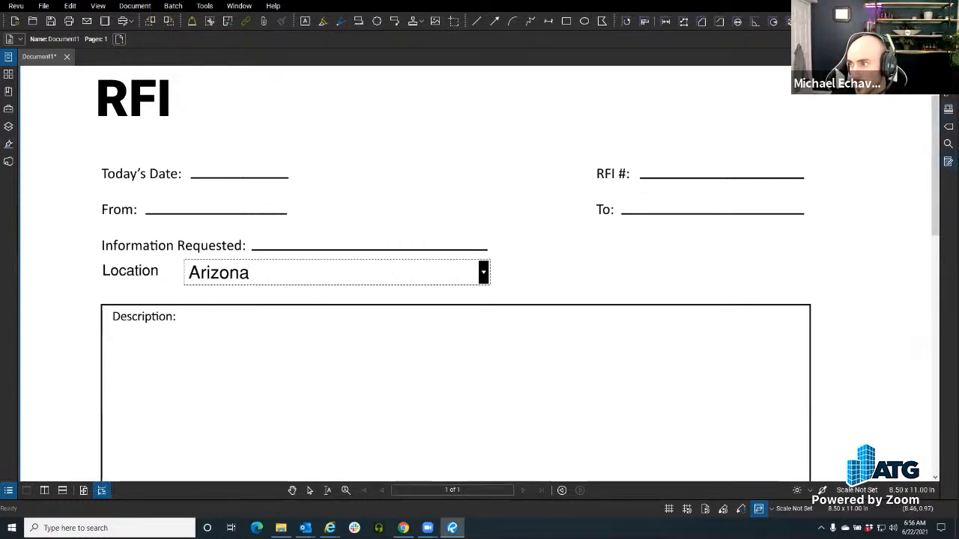
- Select the Location dropdown from the document's form field list and display its form field properties
click(948, 161)
click(676, 110)
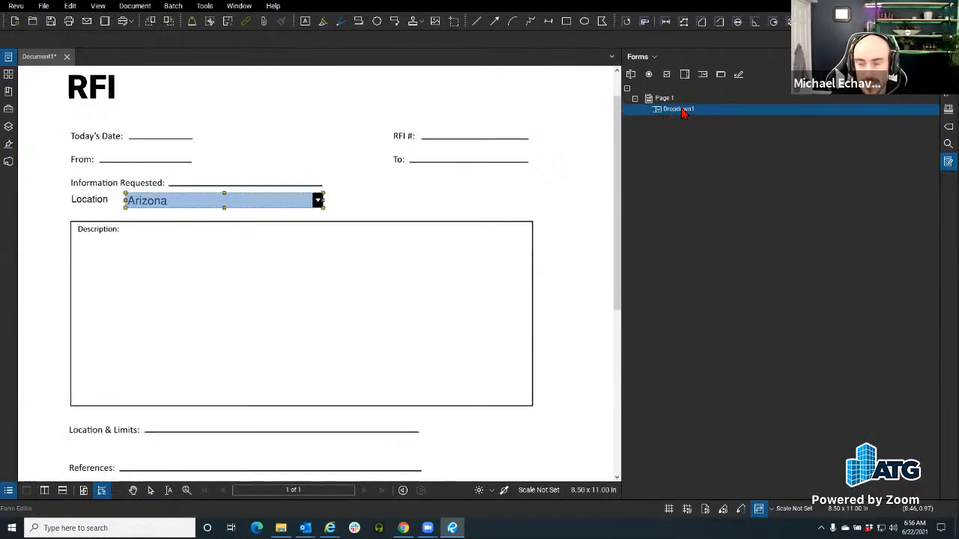
click(948, 57)
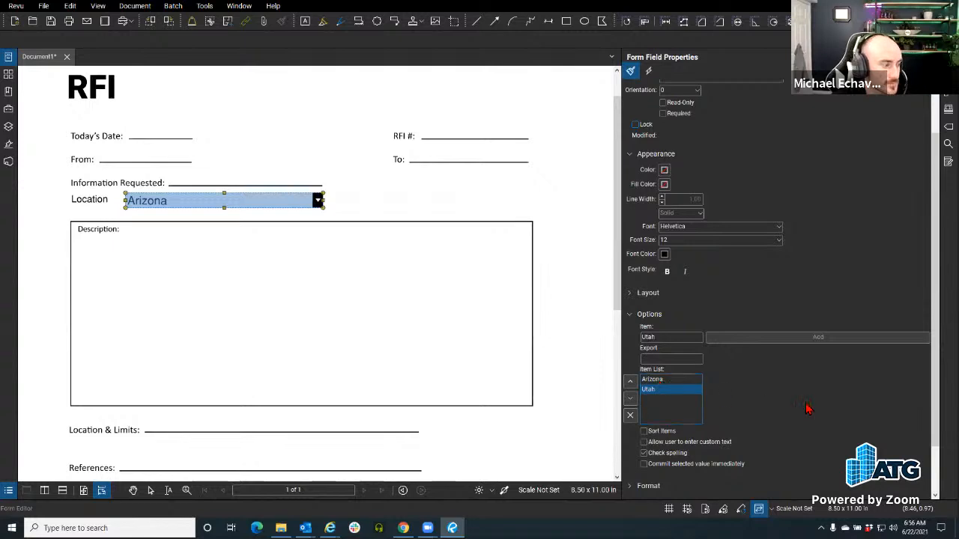
click(948, 57)
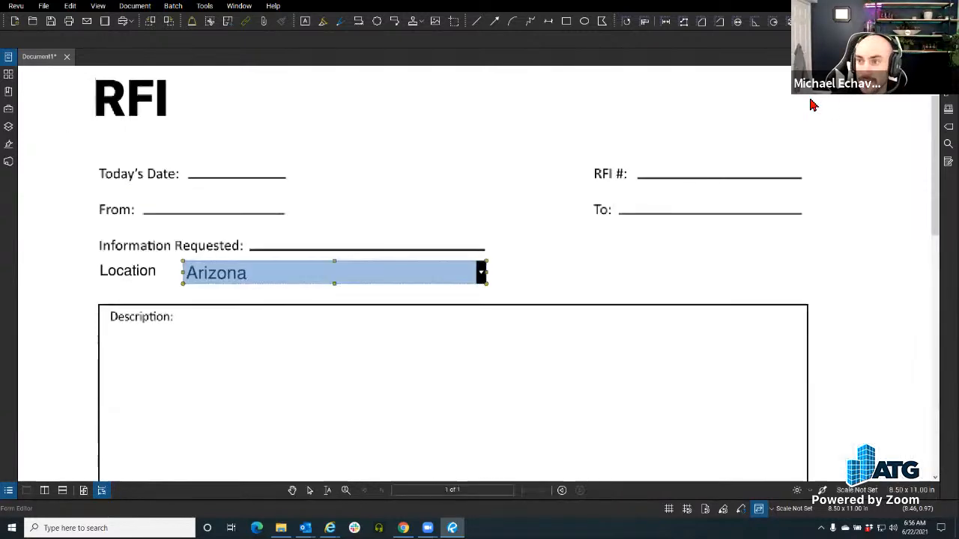
click(948, 57)
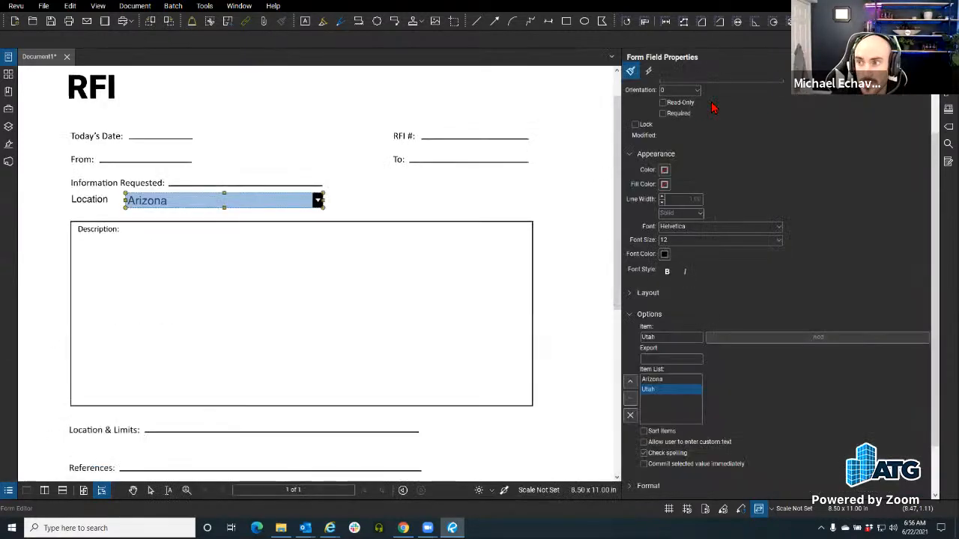
- Examine the dropdown's format, action and calculation properties along with its General and Appearance sections
click(650, 73)
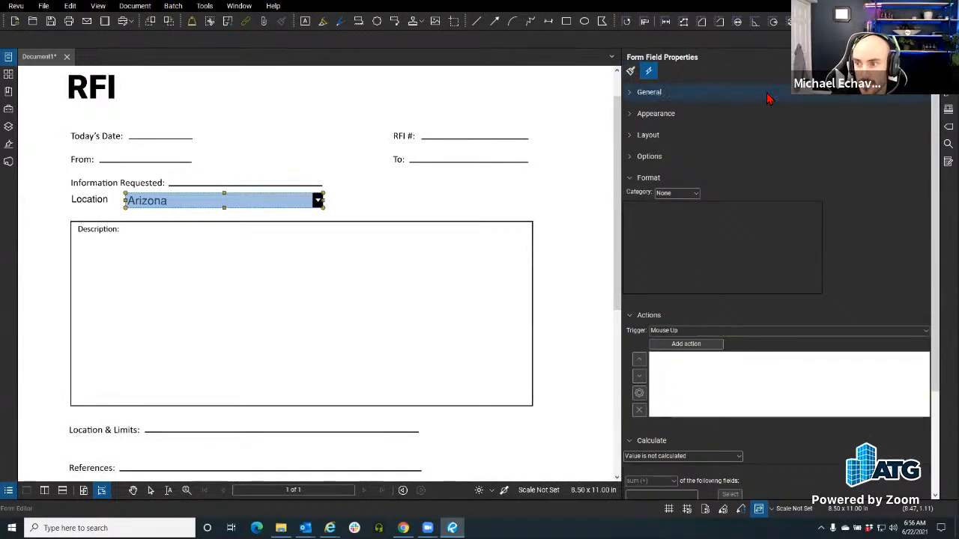
click(630, 95)
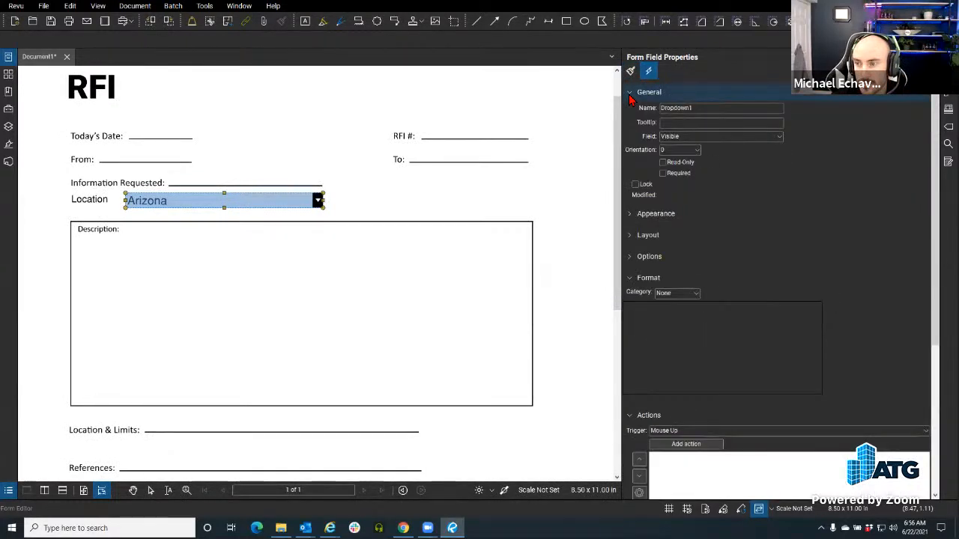
click(630, 93)
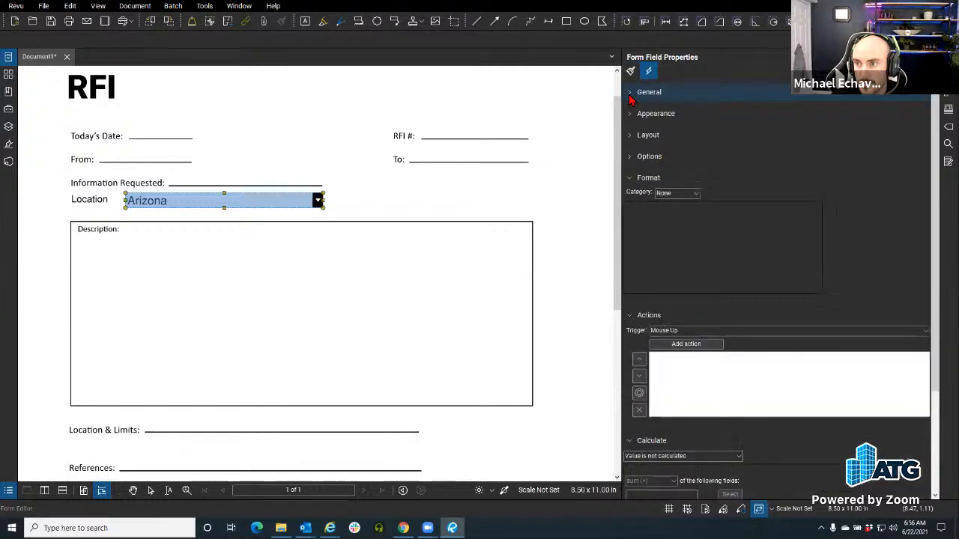
click(629, 114)
click(629, 114)
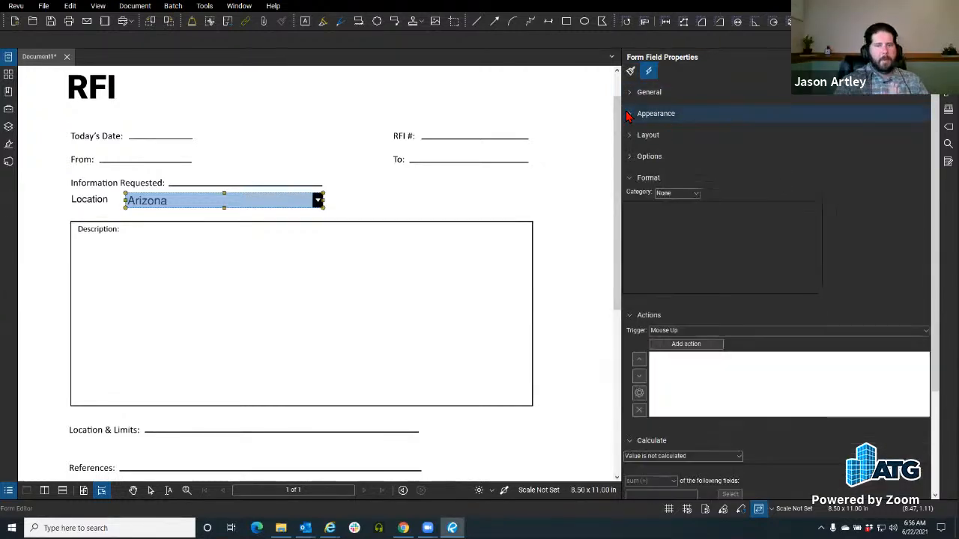
- Set the Location dropdown's Calculate option to Calculation field
drag(936, 113, 937, 219)
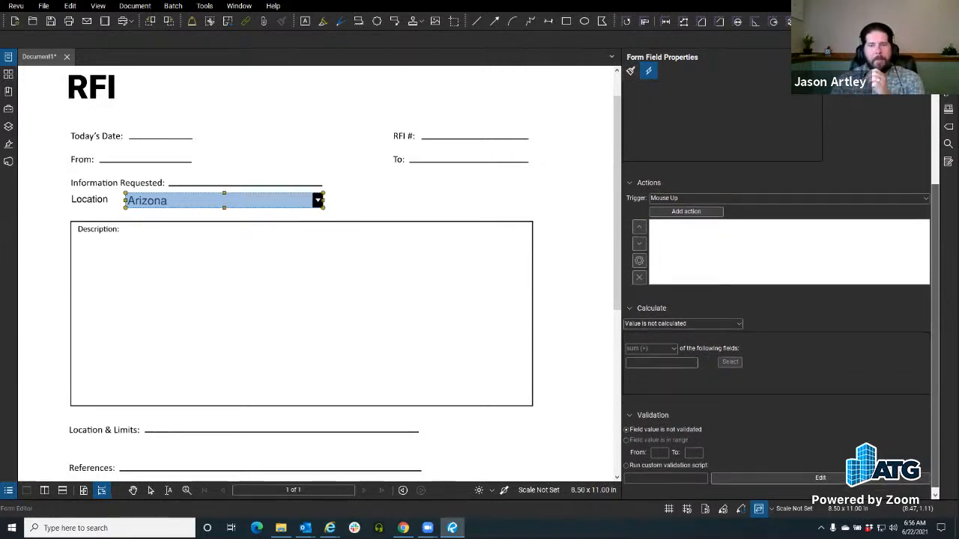
click(739, 324)
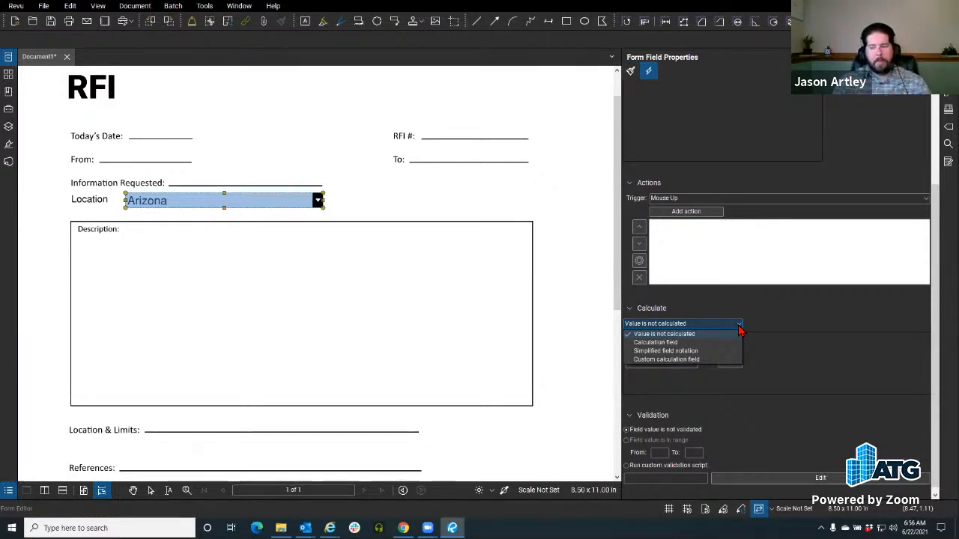
click(820, 343)
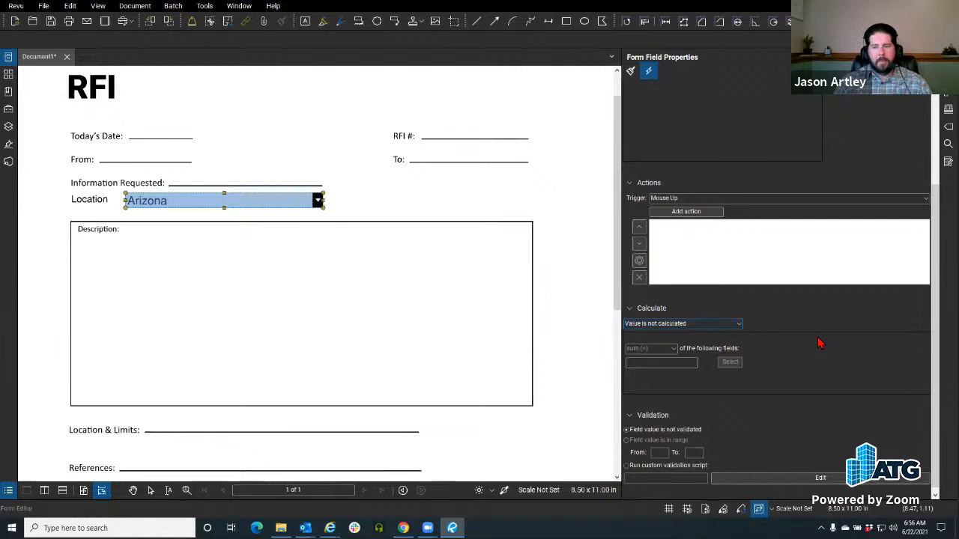
click(697, 324)
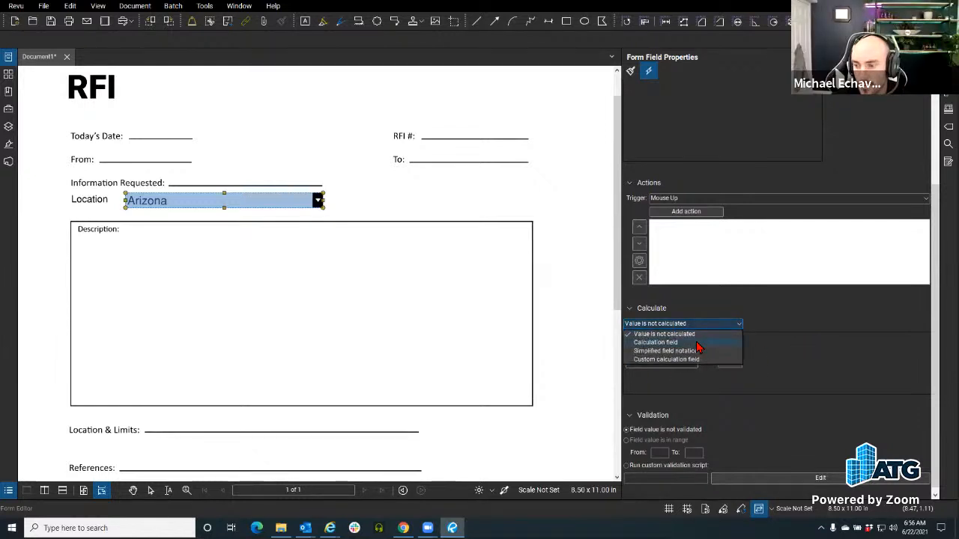
click(694, 338)
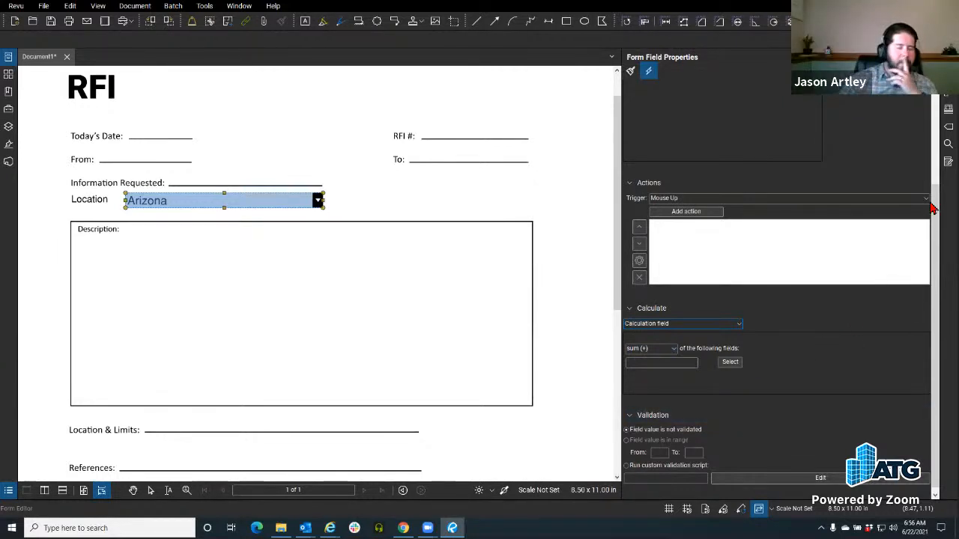
scroll(935, 208, up, 3)
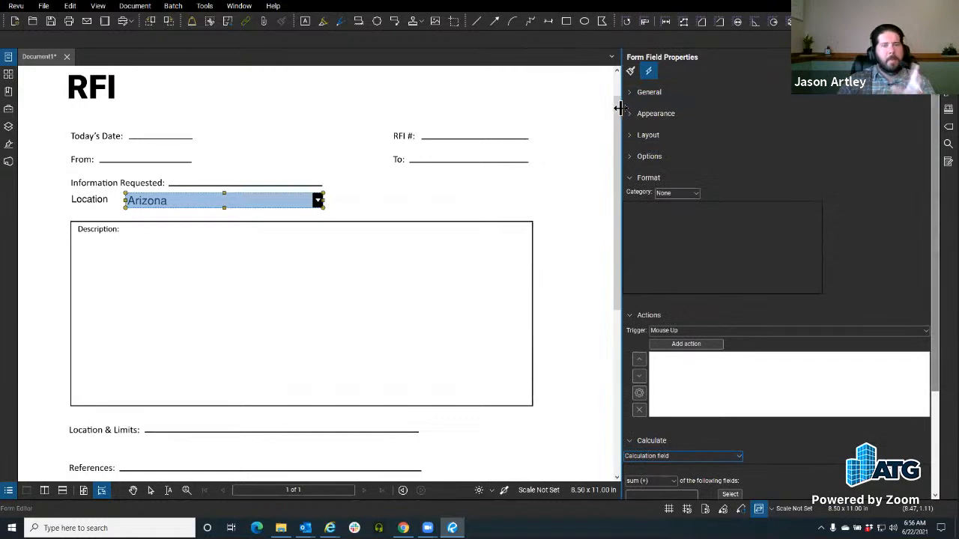
- Examine the Location dropdown's General properties, including its field visibility choices and tooltip, and display its Appearance properties
click(643, 91)
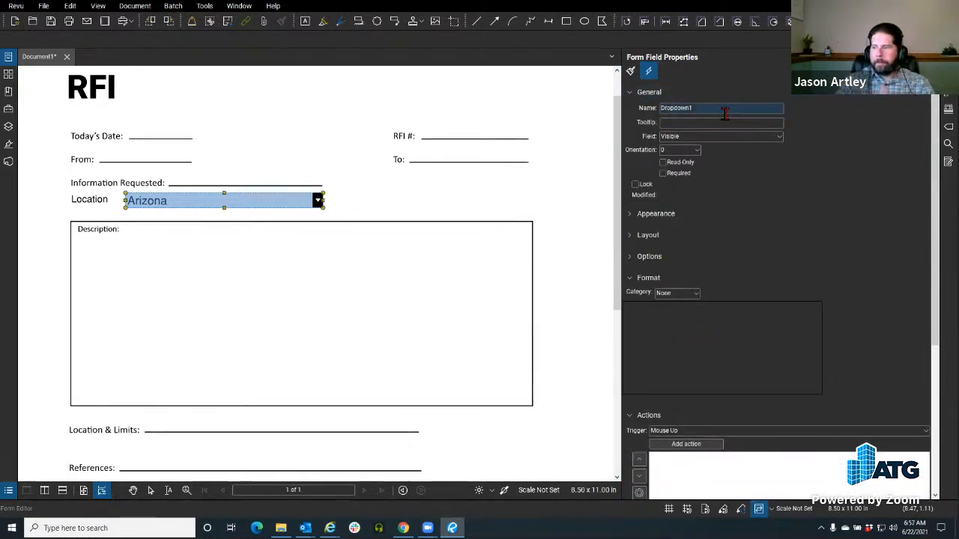
click(722, 137)
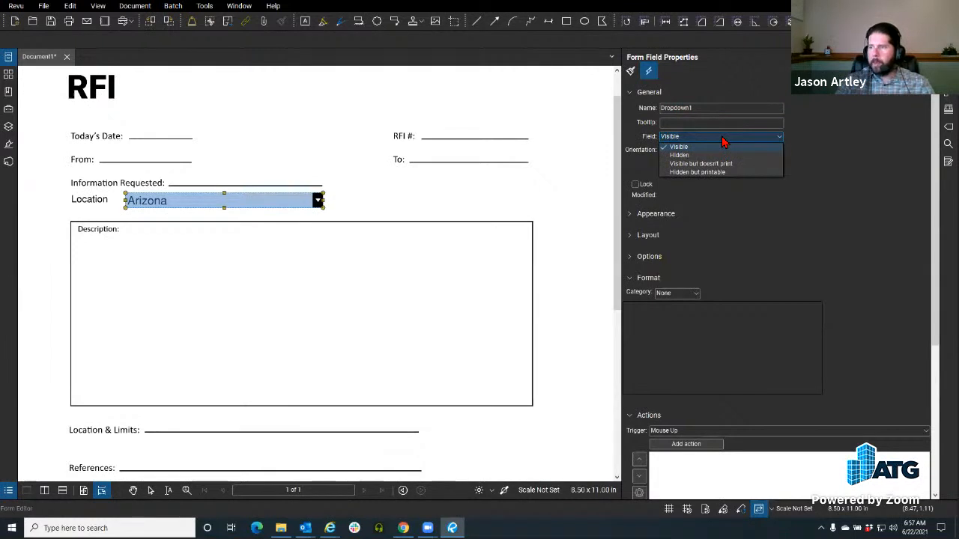
click(730, 205)
click(681, 123)
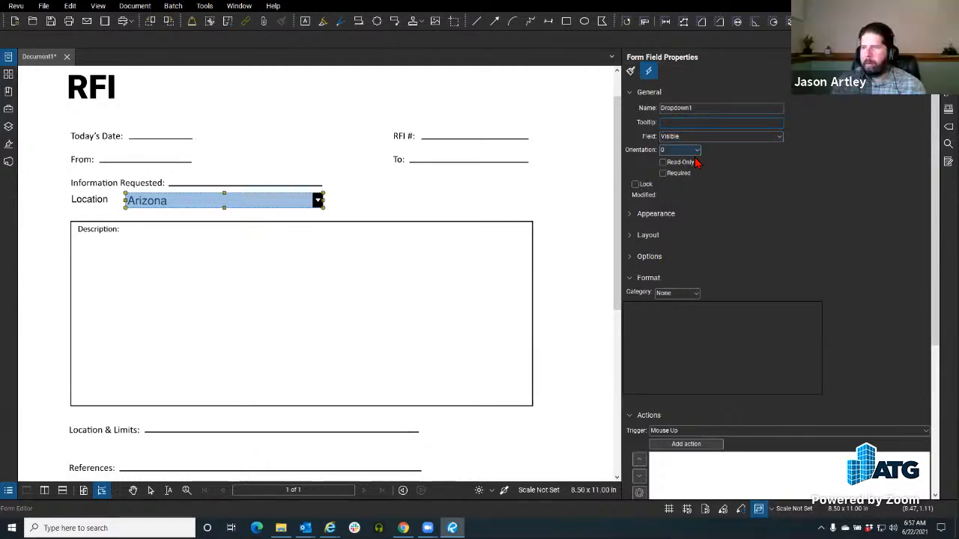
click(655, 214)
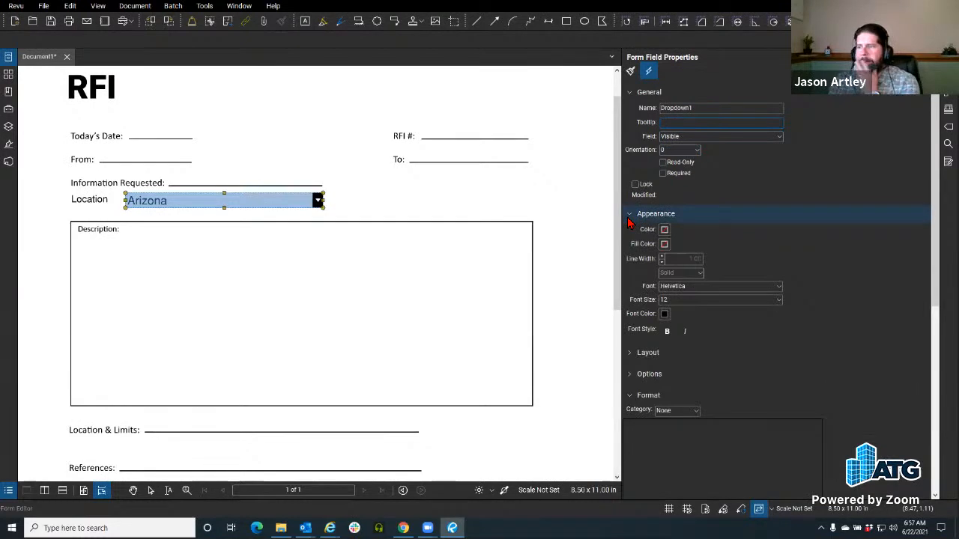
- Review the Location dropdown's Layout and Options sections along with its format, action and calculation properties
click(372, 175)
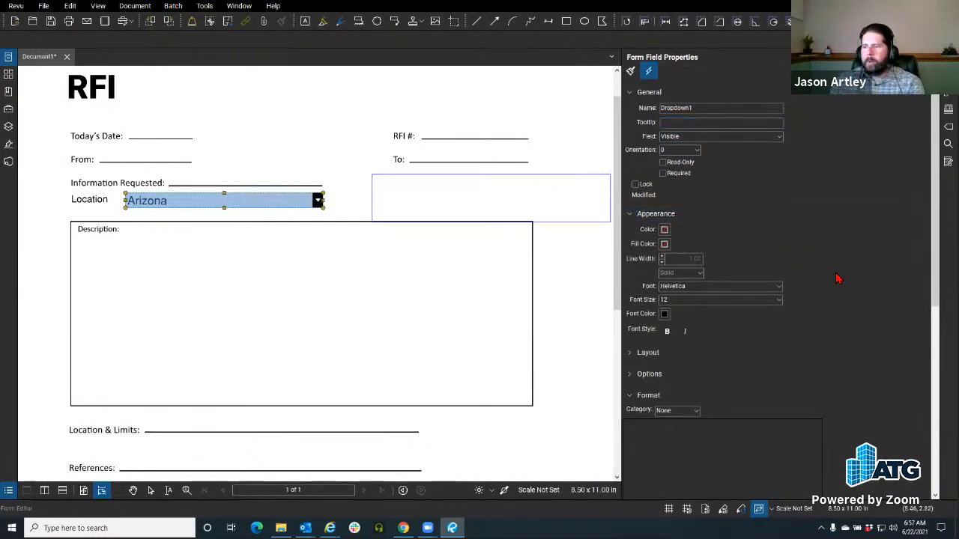
scroll(837, 278, down, 2)
click(638, 290)
scroll(755, 279, down, 3)
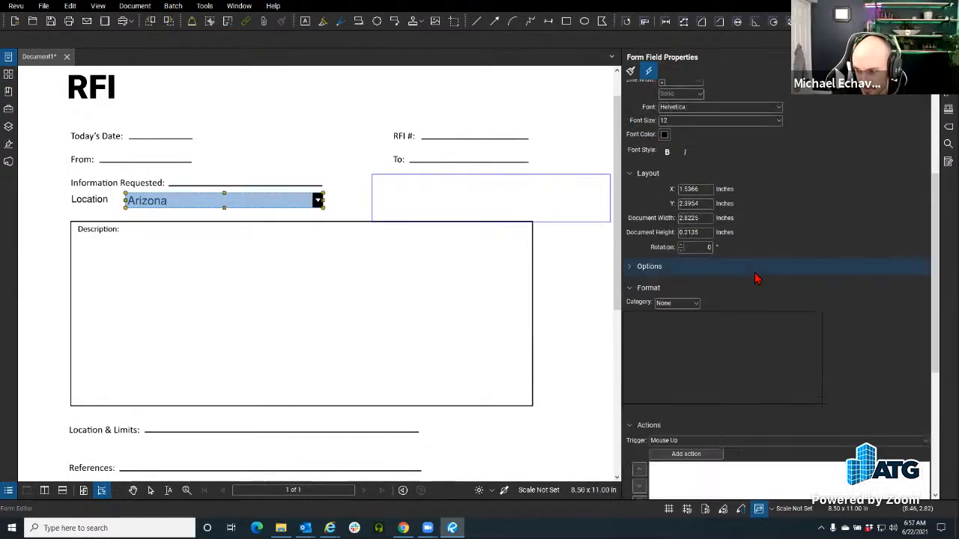
click(650, 266)
scroll(747, 305, down, 2)
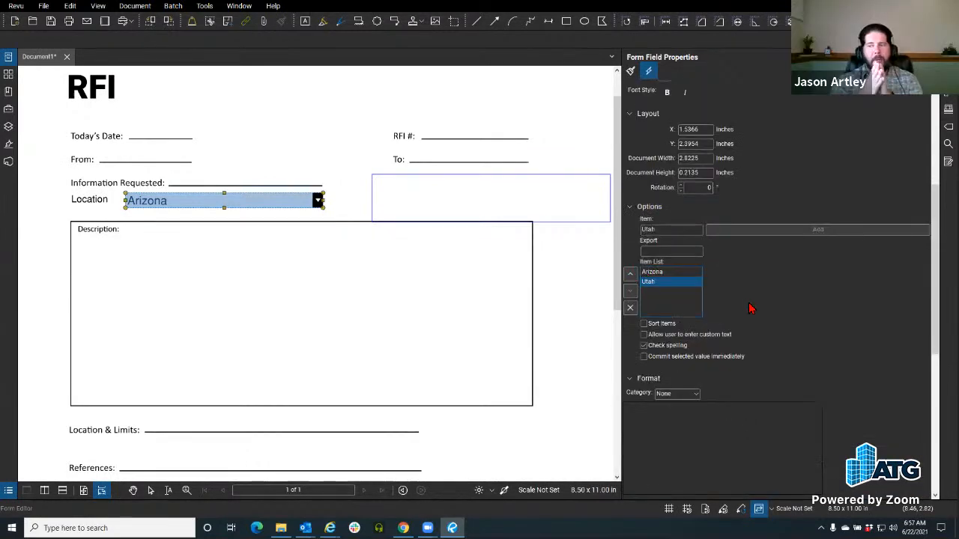
scroll(747, 305, down, 8)
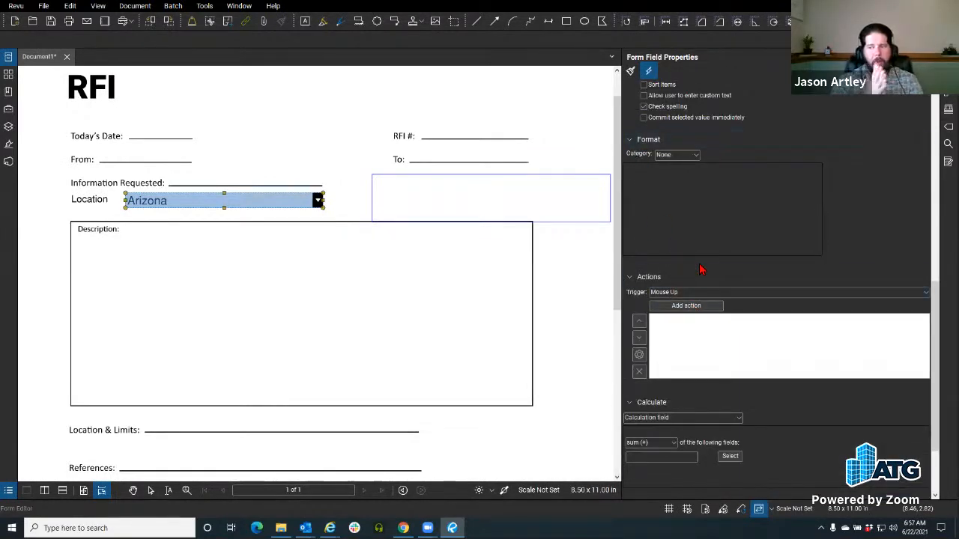
scroll(721, 278, down, 2)
scroll(771, 319, up, 2)
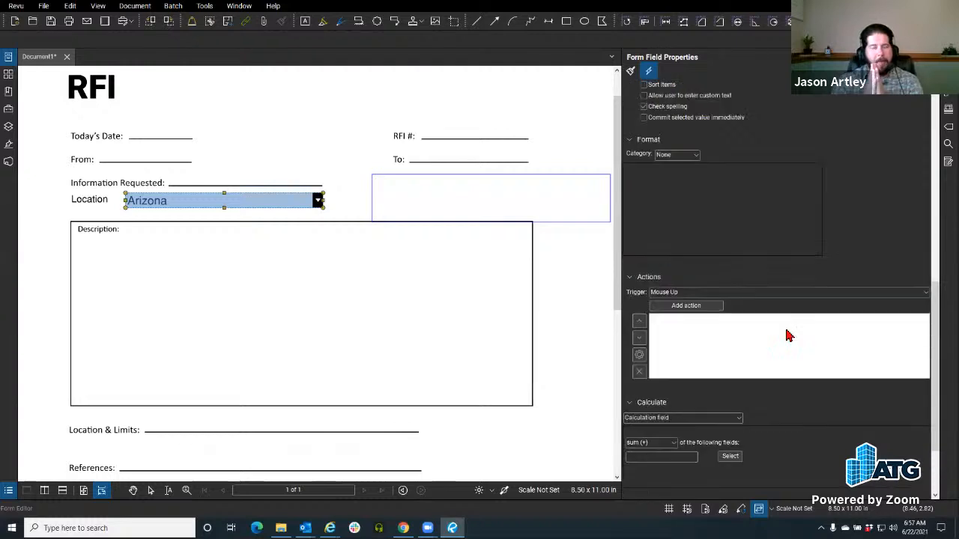
scroll(862, 266, up, 8)
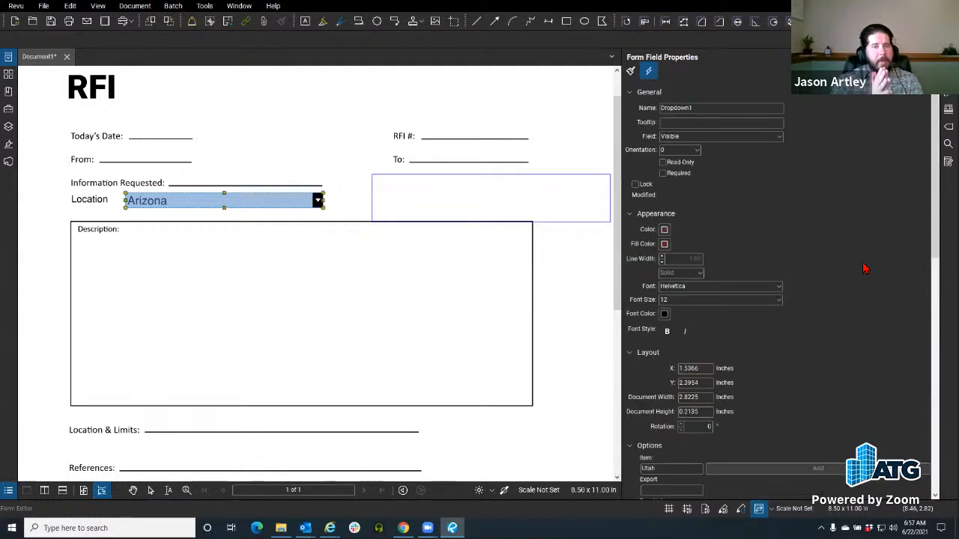
- Switch the Location dropdown's property view and examine its item options, Format and Actions sections
click(634, 71)
scroll(778, 238, down, 4)
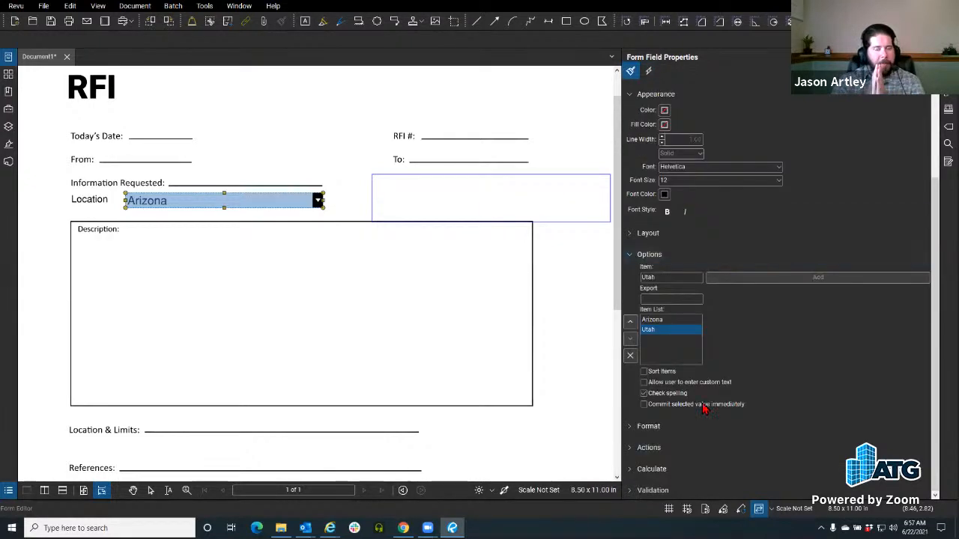
click(628, 427)
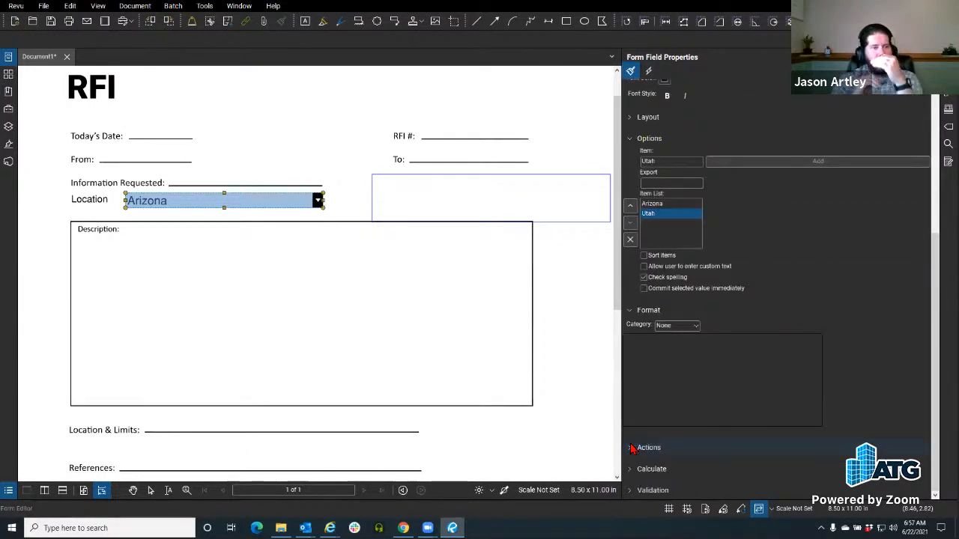
click(630, 447)
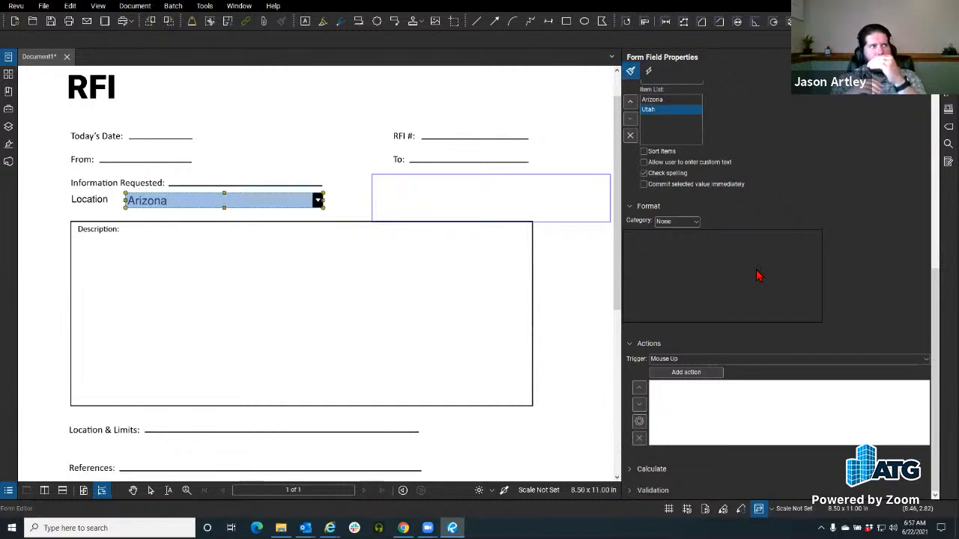
- Set the Location dropdown's calculation operation to maximum and look over the other available operations
click(630, 468)
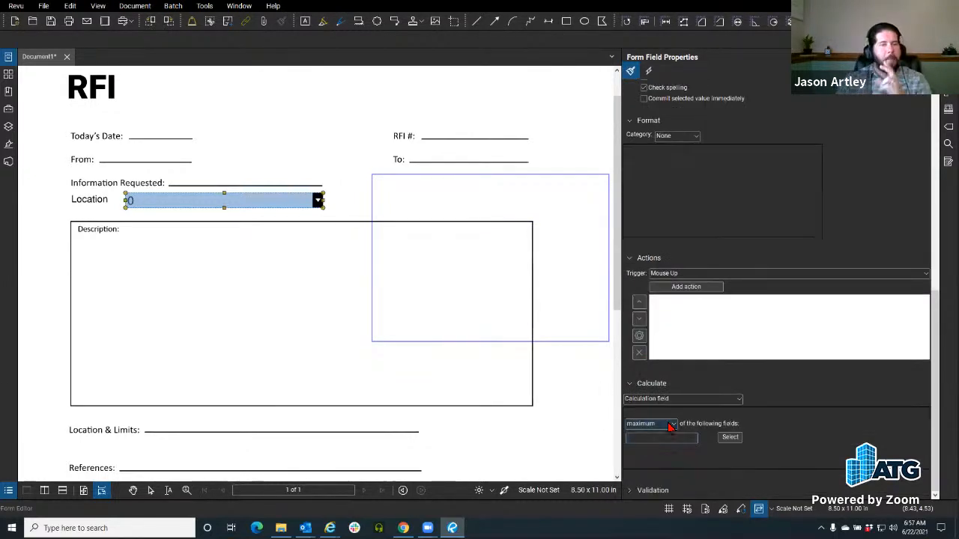
click(671, 424)
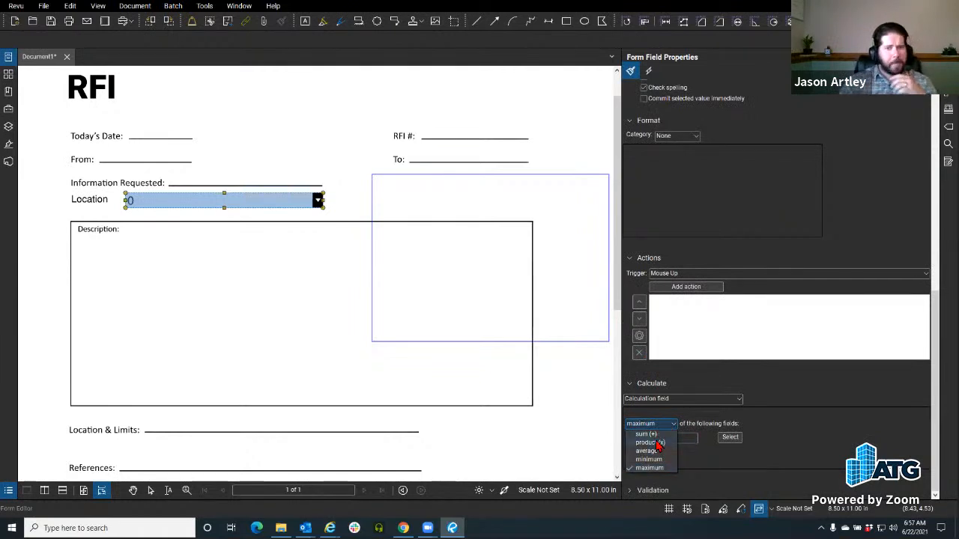
click(656, 450)
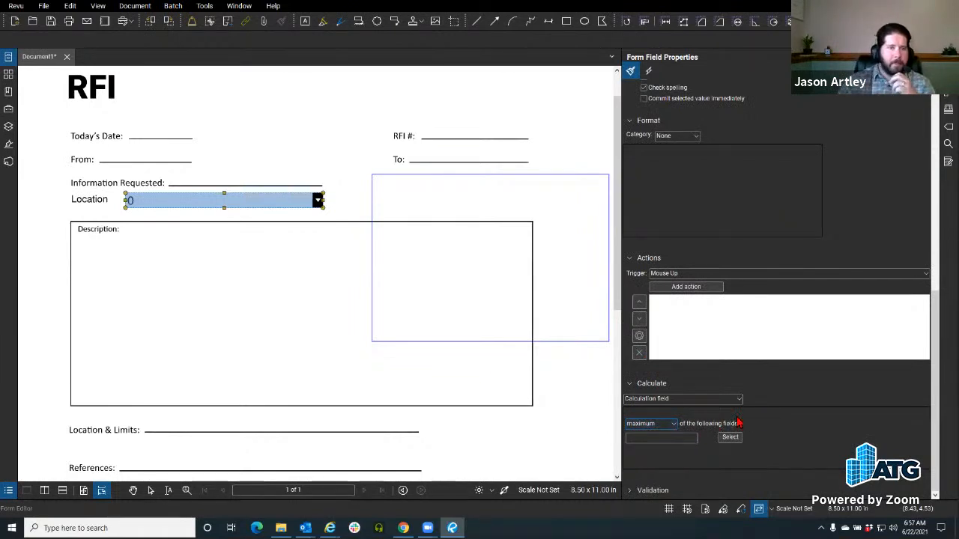
click(633, 384)
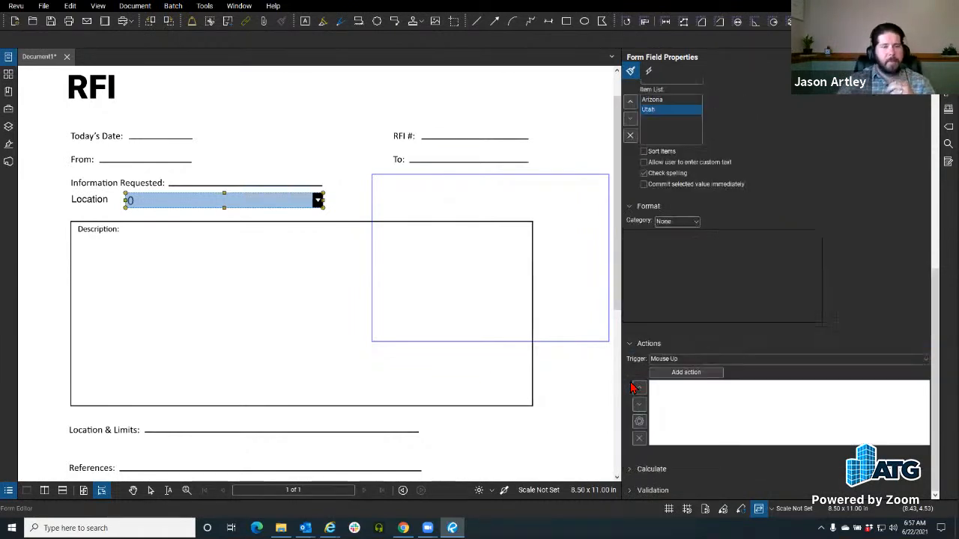
- Review the Location dropdown's validation choices and set its Calculate option to Value is not calculated
click(642, 489)
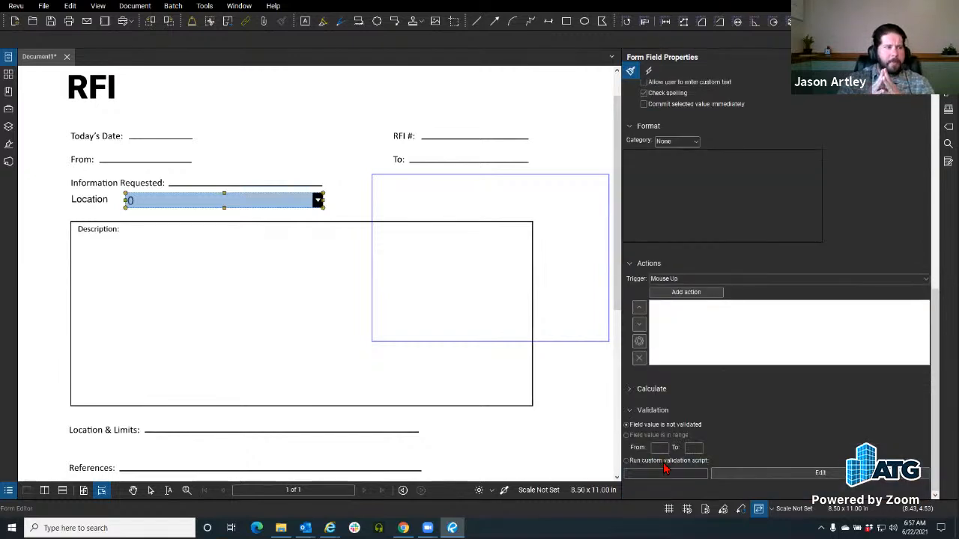
click(641, 389)
click(698, 406)
click(684, 415)
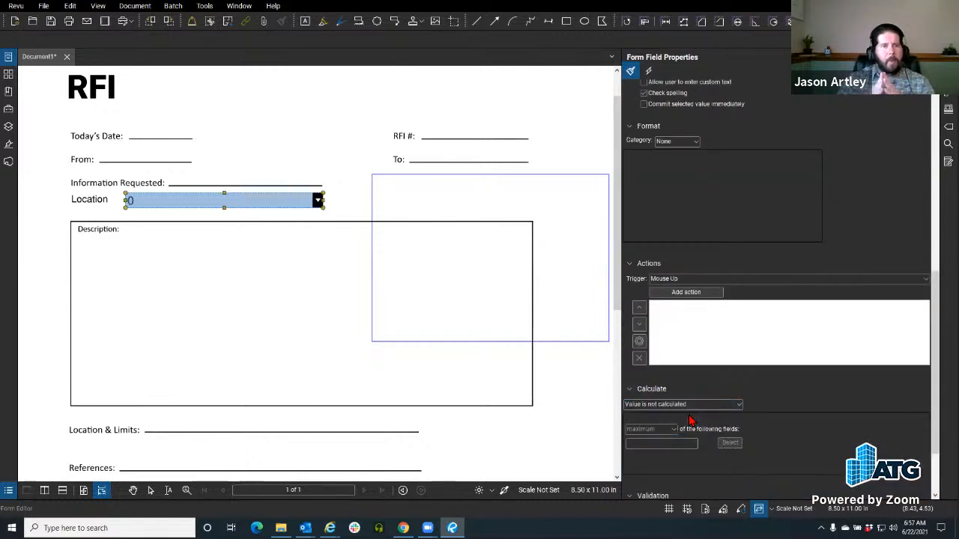
click(783, 390)
click(629, 409)
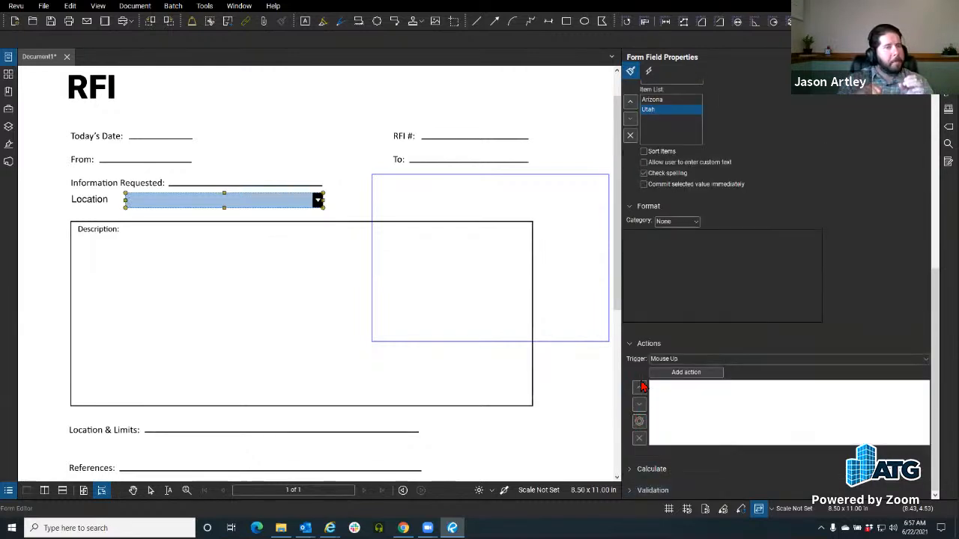
click(633, 343)
- Examine the Basic and Form action types for the Location dropdown's Mouse Up trigger, cancel without adding one, and deselect the dropdown
mouse_move(309, 288)
mouse_down()
mouse_move(292, 347)
mouse_move(300, 297)
mouse_up()
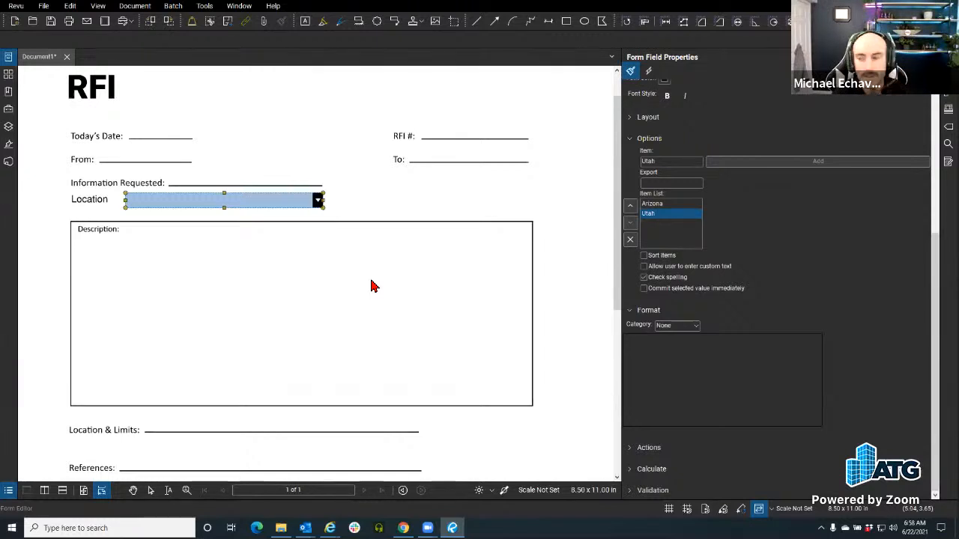
click(629, 449)
scroll(723, 467, down, 2)
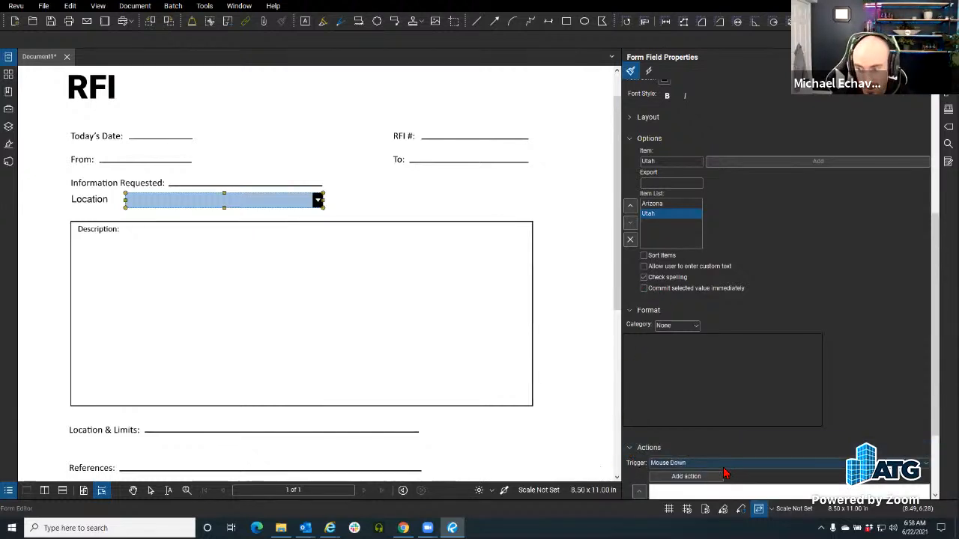
click(772, 447)
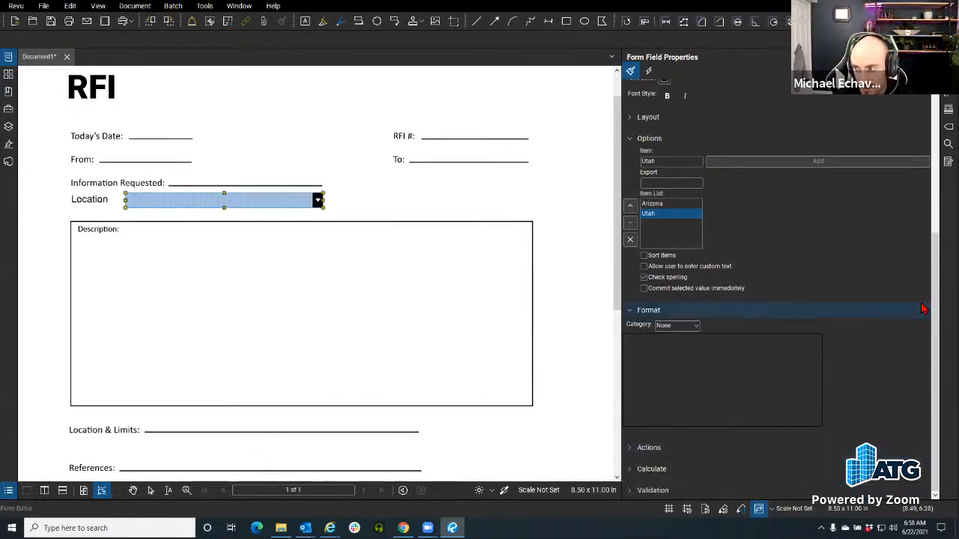
click(659, 447)
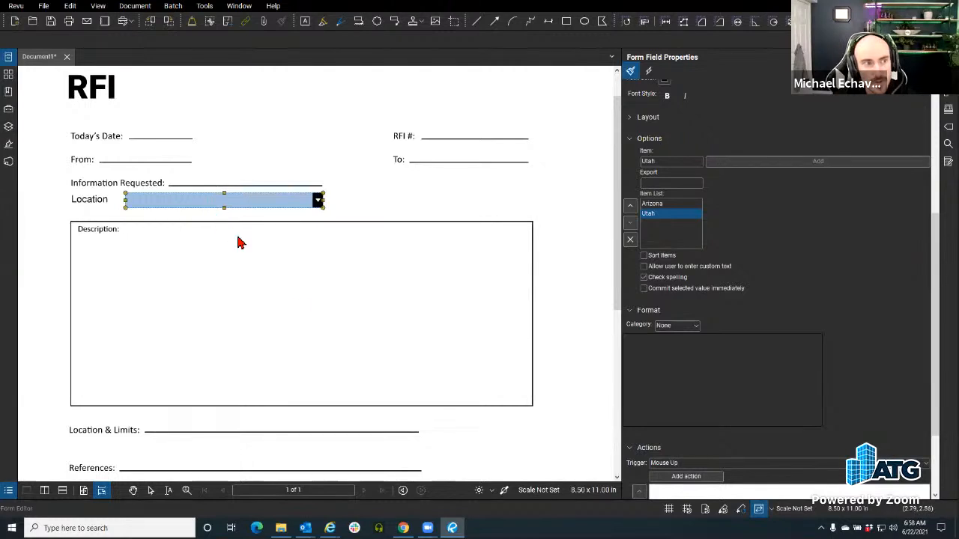
click(685, 477)
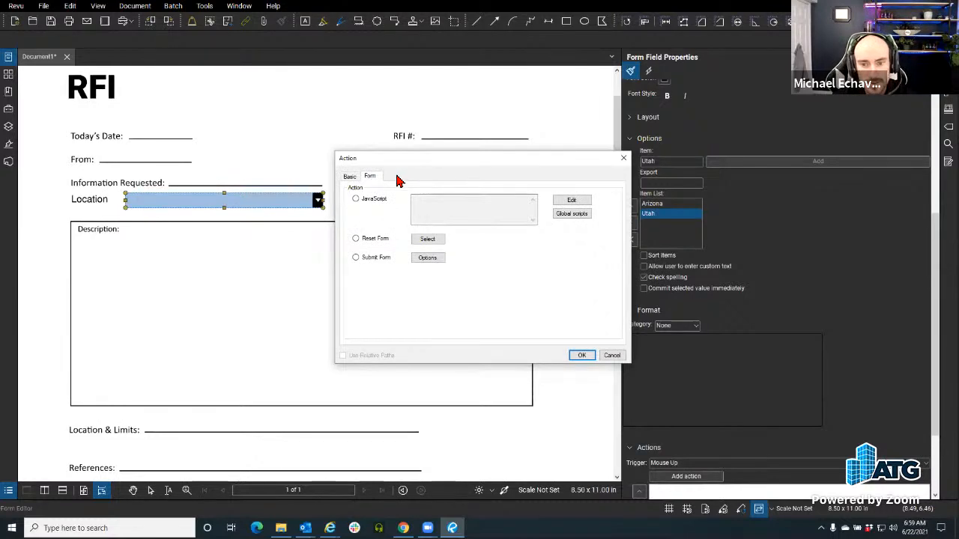
click(349, 176)
click(372, 179)
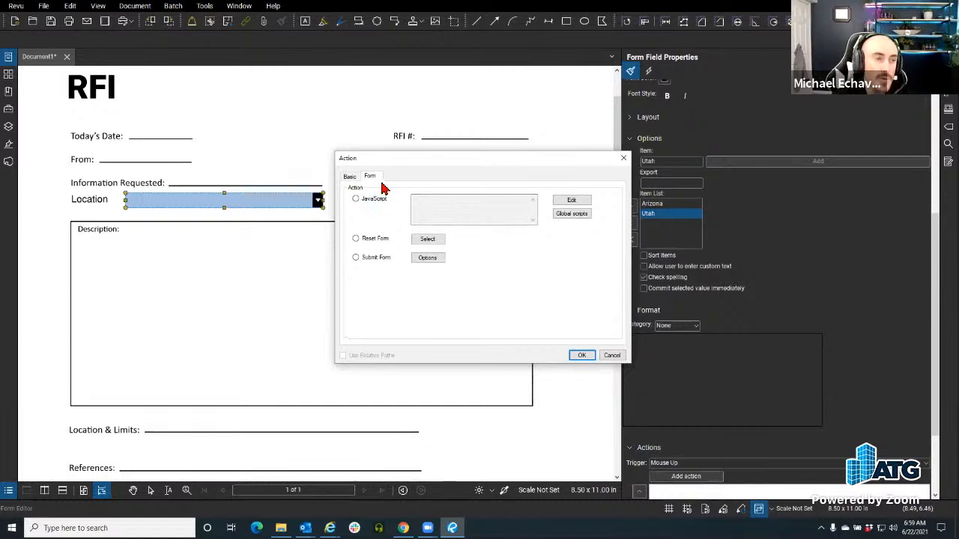
click(603, 357)
click(423, 337)
drag(428, 344, 396, 326)
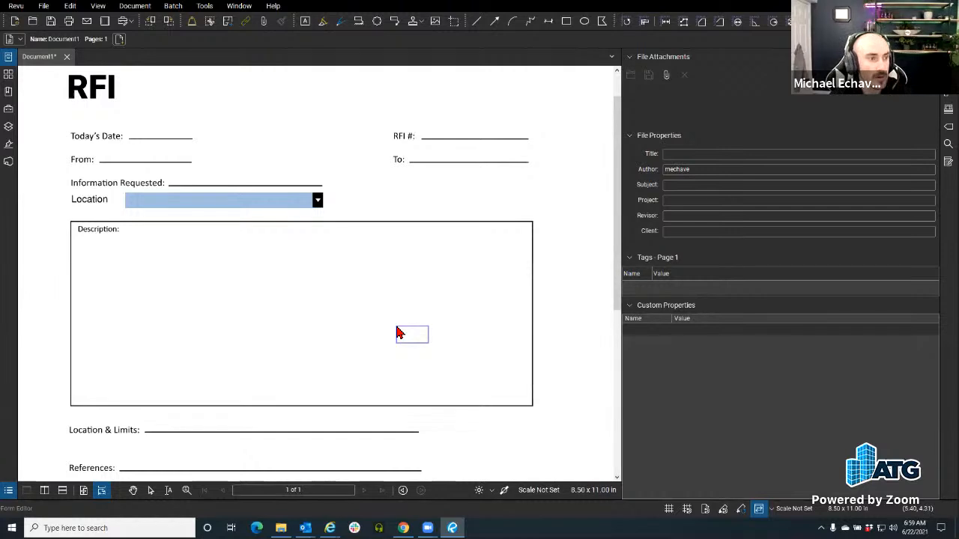
drag(396, 327, 358, 252)
- Look through the list of available stamps, dismiss it and leave form editing mode
click(205, 5)
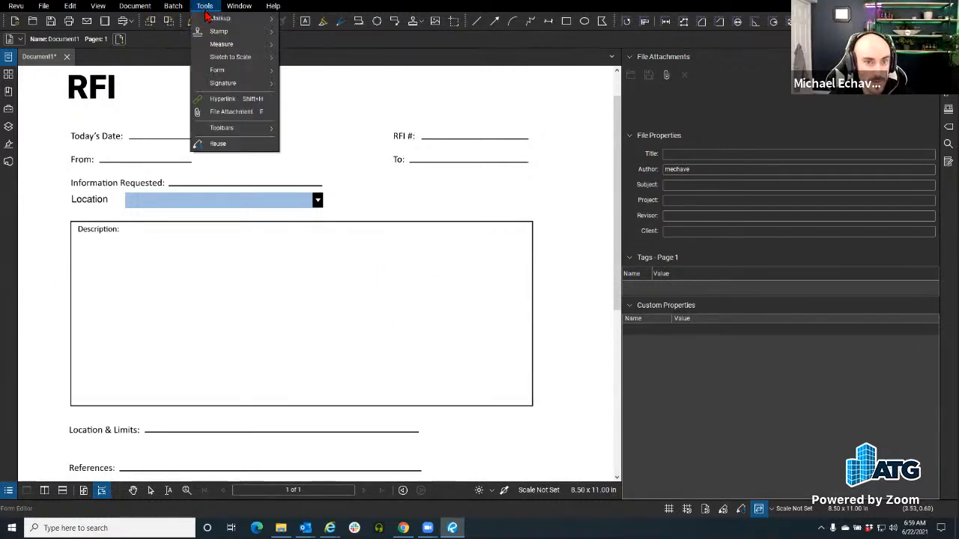
mouse_move(225, 34)
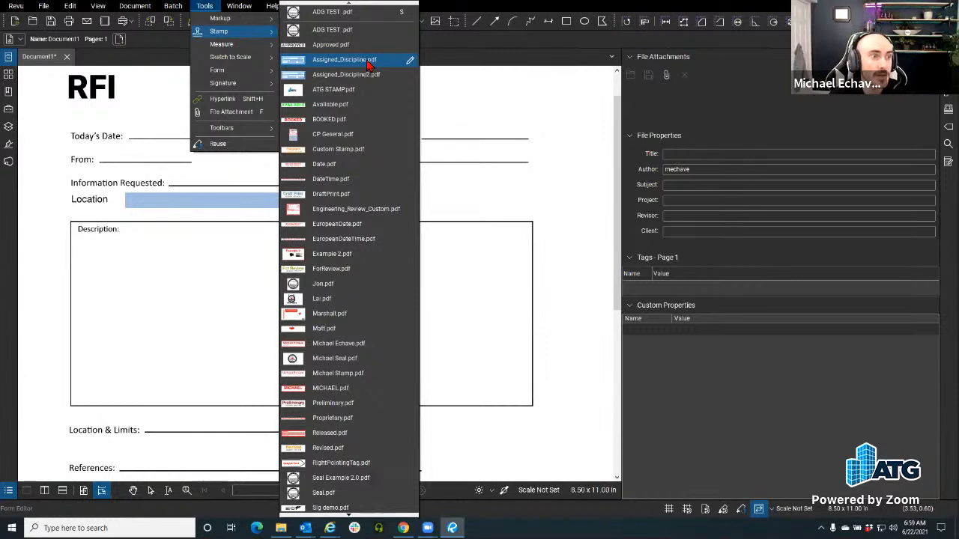
click(160, 108)
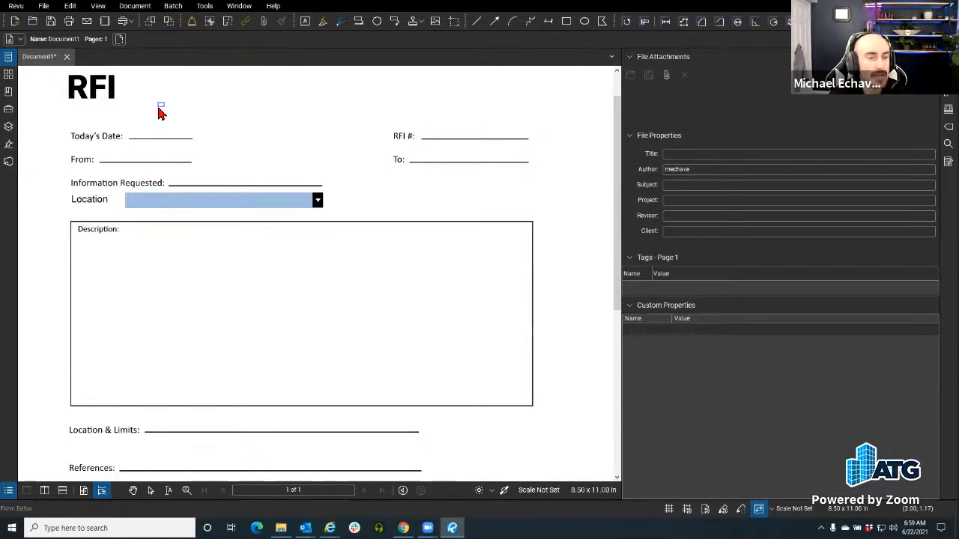
key(Escape)
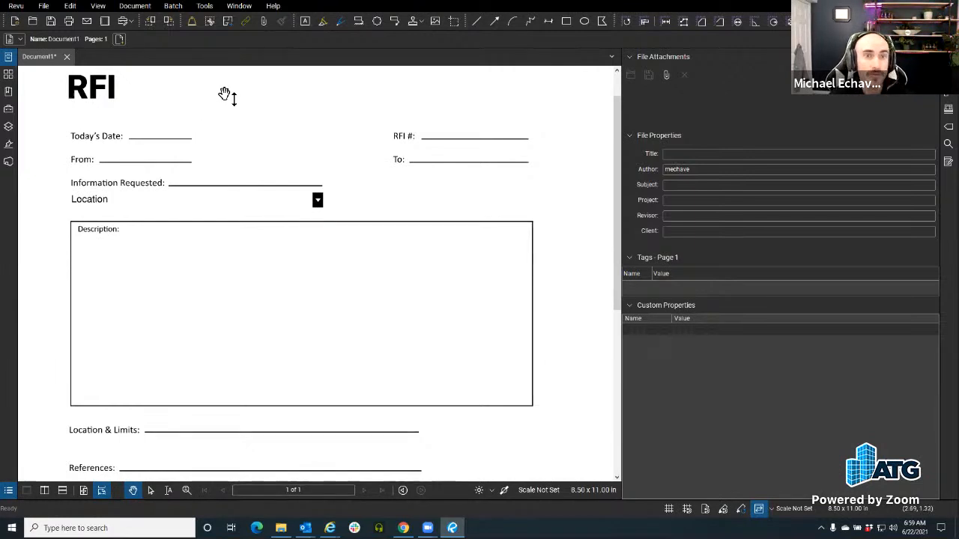
- Look over the available form tools and the JavaScript command without choosing any
click(205, 6)
mouse_move(229, 78)
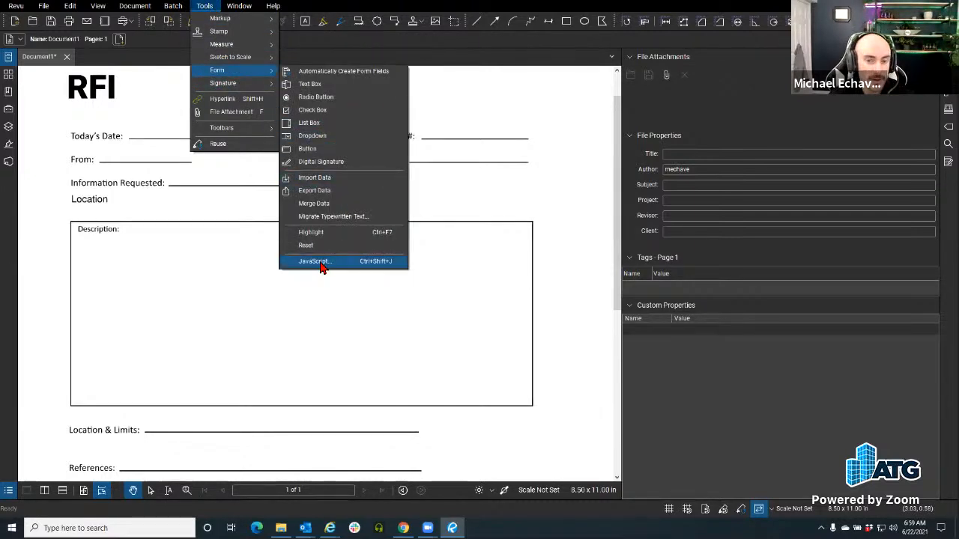
click(472, 95)
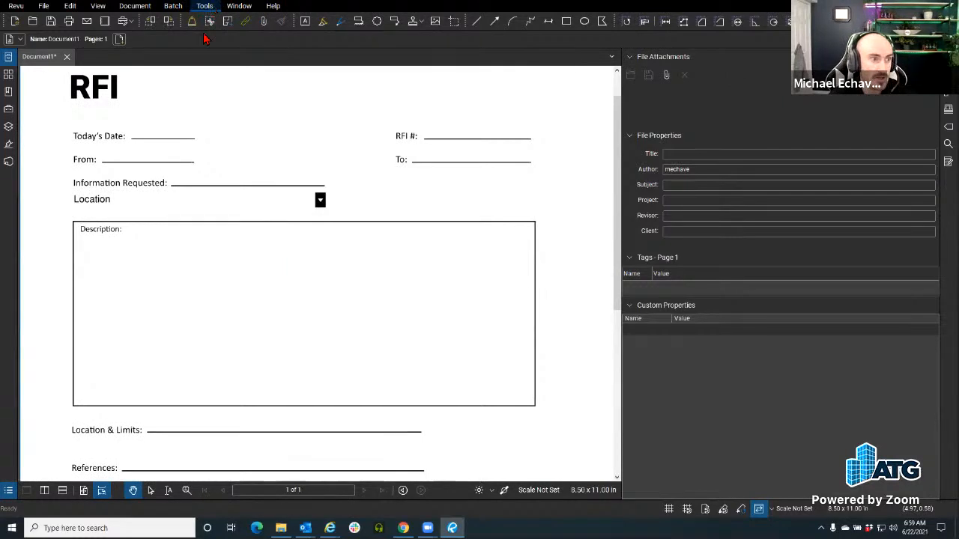
- Place the Assigned_Discipline.pdf stamp on the RFI with Piping as the discipline and position it inside the Description box
click(239, 6)
mouse_move(206, 6)
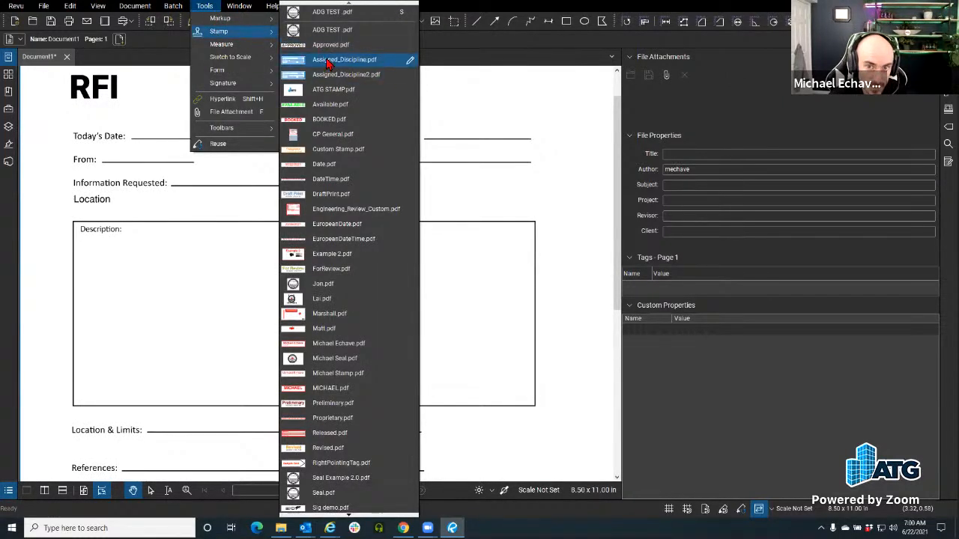
click(328, 62)
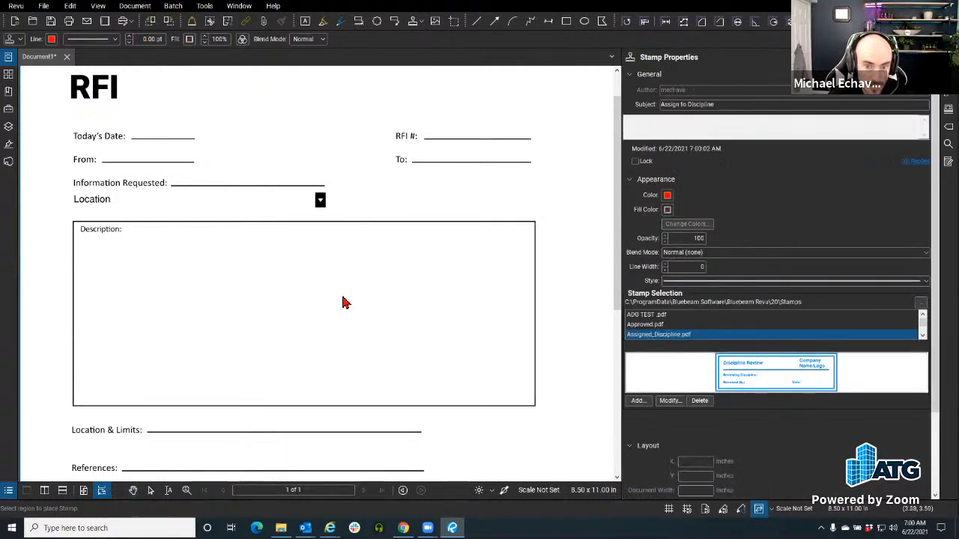
click(343, 302)
drag(437, 194, 251, 199)
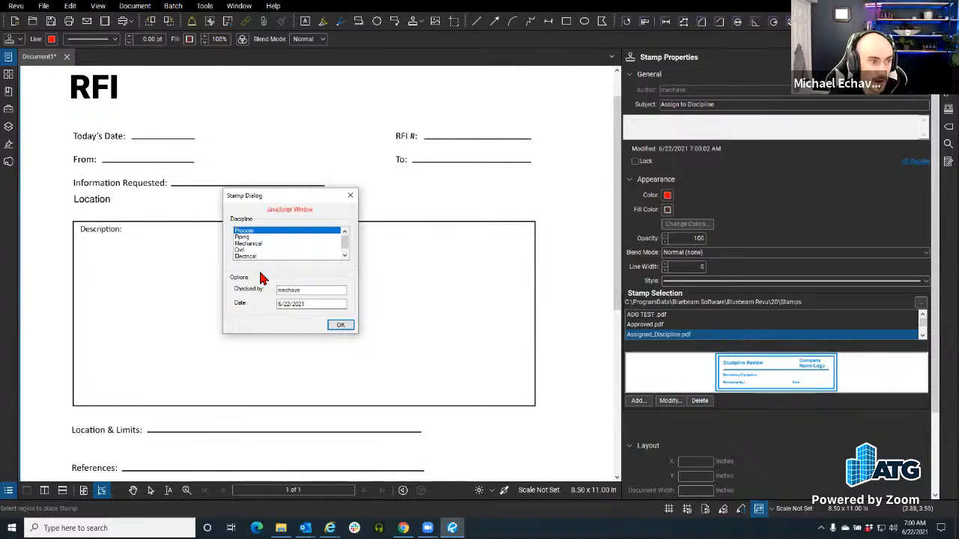
drag(343, 241, 349, 252)
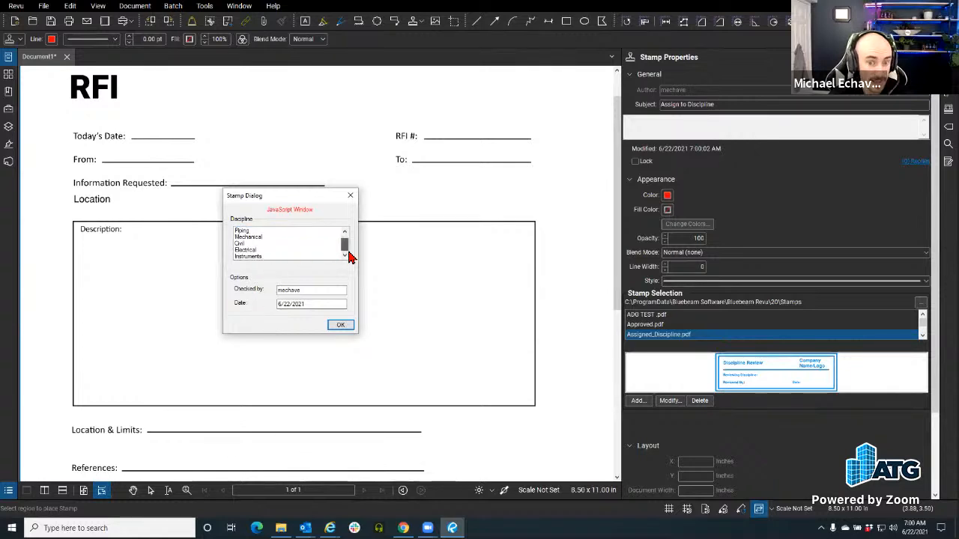
click(244, 230)
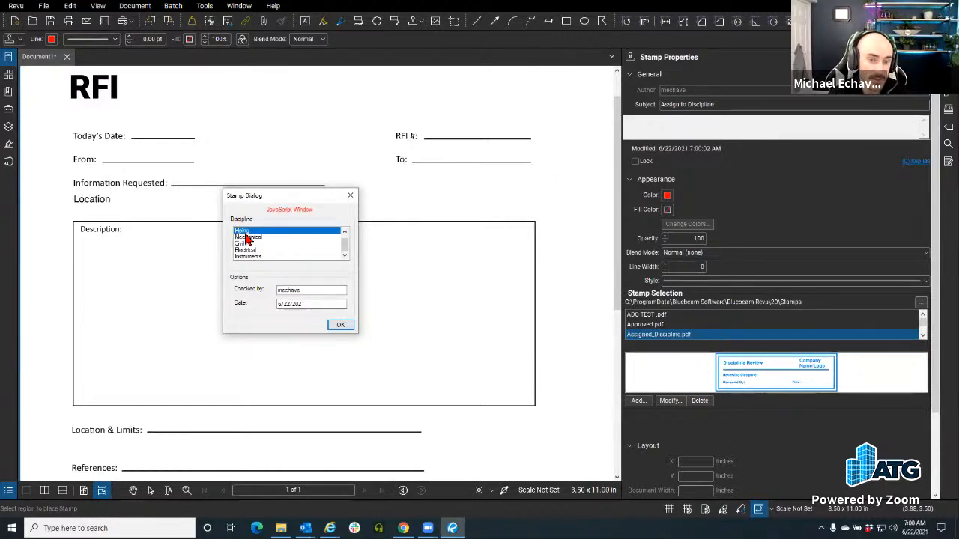
click(335, 326)
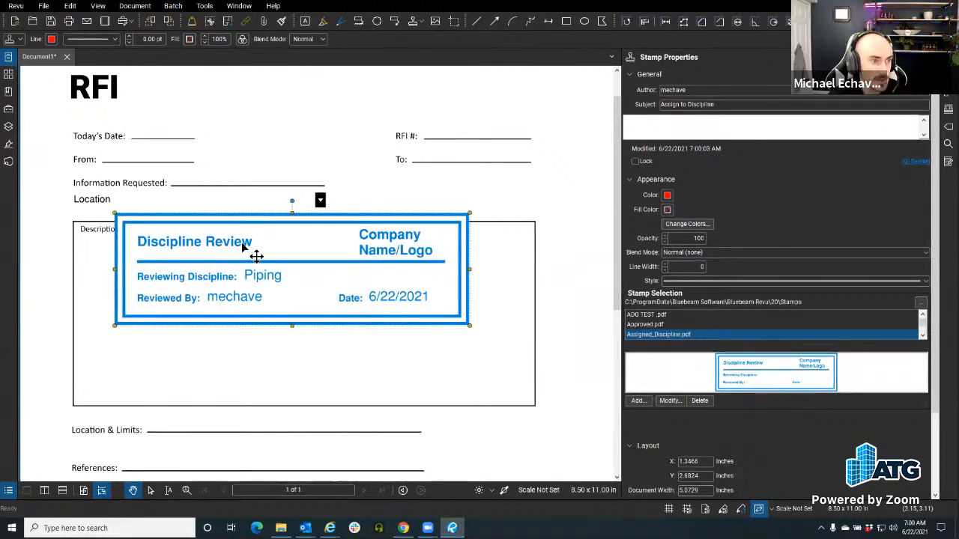
drag(234, 274, 247, 305)
- Open the Assigned_Discipline.pdf stamp for editing
click(204, 6)
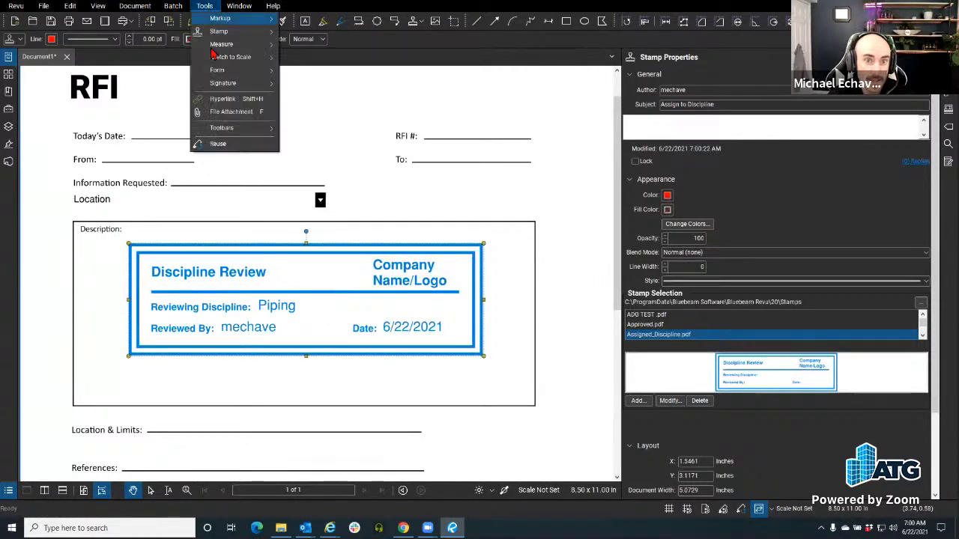
mouse_move(228, 31)
click(411, 61)
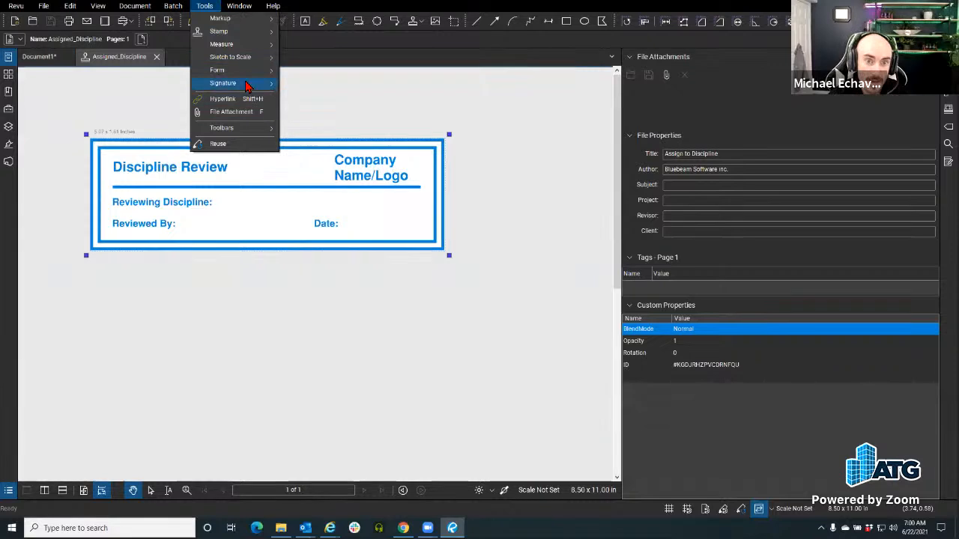
- Examine the stamp's StampCode global JavaScript in an enlarged window, including the Discipline list group name, and close it
mouse_move(246, 75)
click(322, 262)
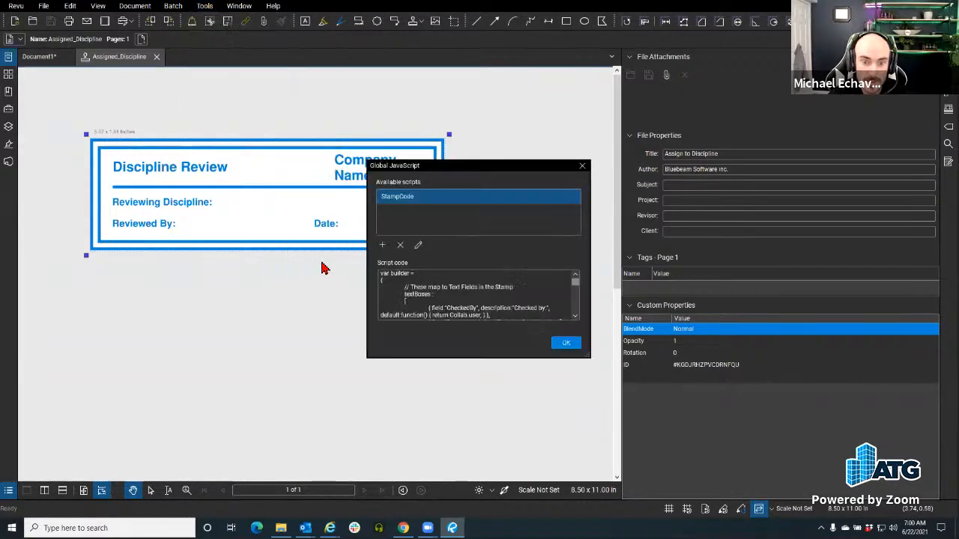
drag(419, 166, 255, 60)
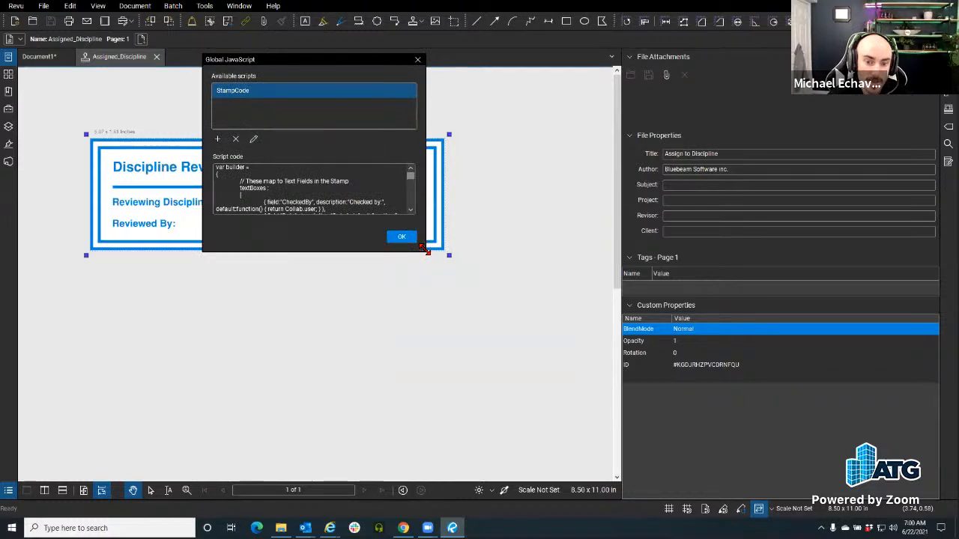
drag(427, 251, 574, 464)
drag(391, 392, 204, 161)
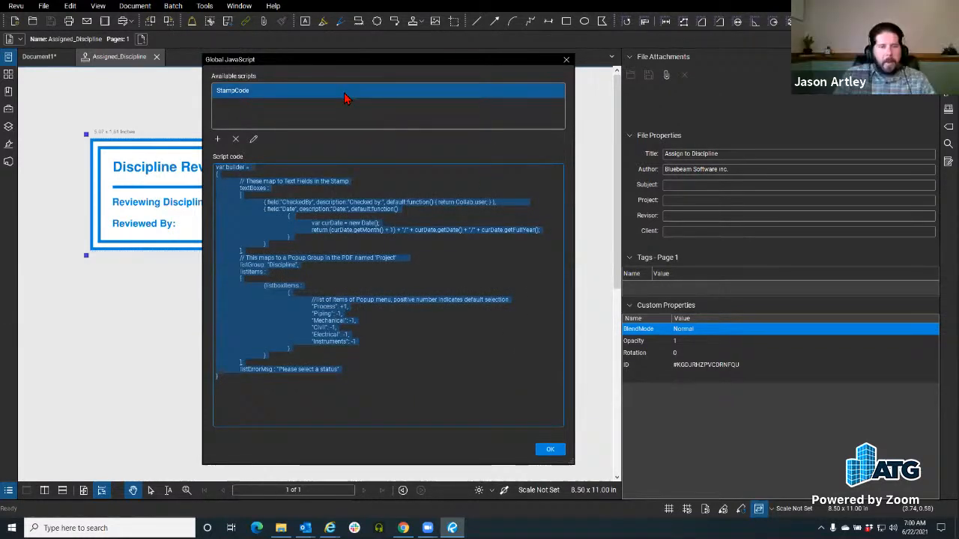
click(477, 277)
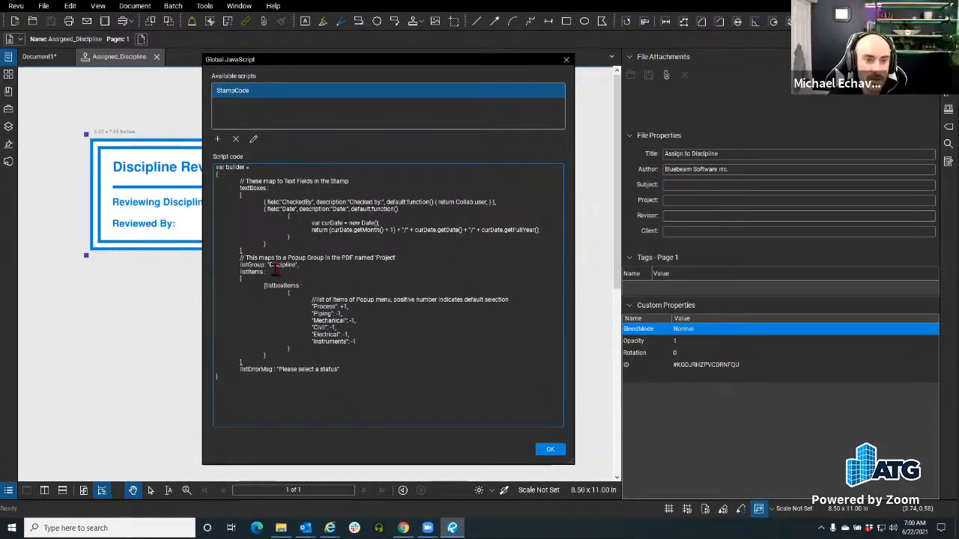
drag(270, 268, 295, 269)
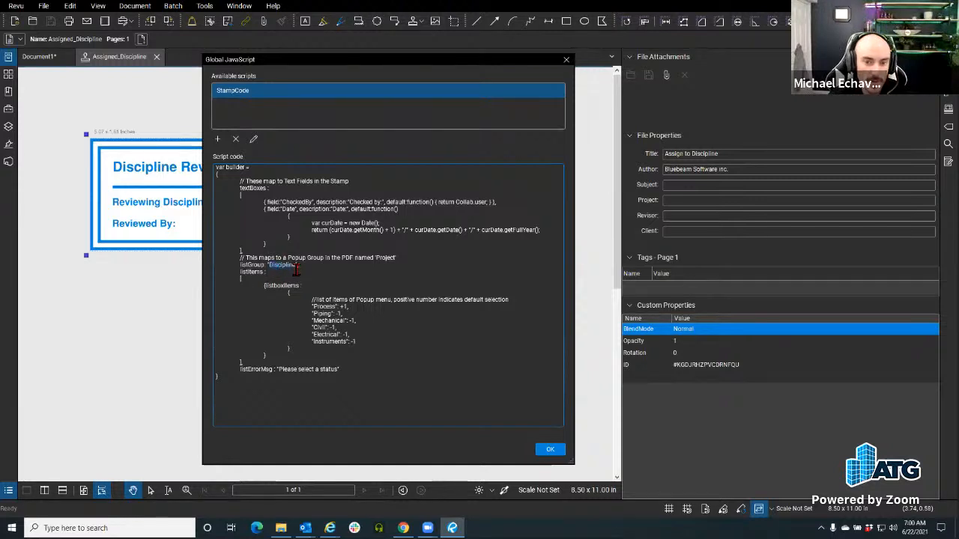
click(567, 60)
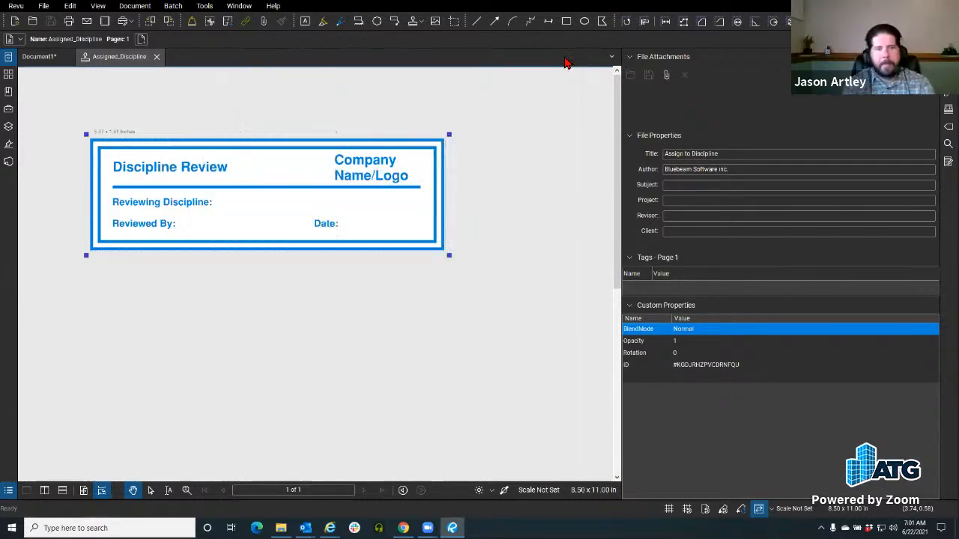
- Show the stamp's form fields and reopen its StampCode global JavaScript in an enlarged window beside them
click(948, 162)
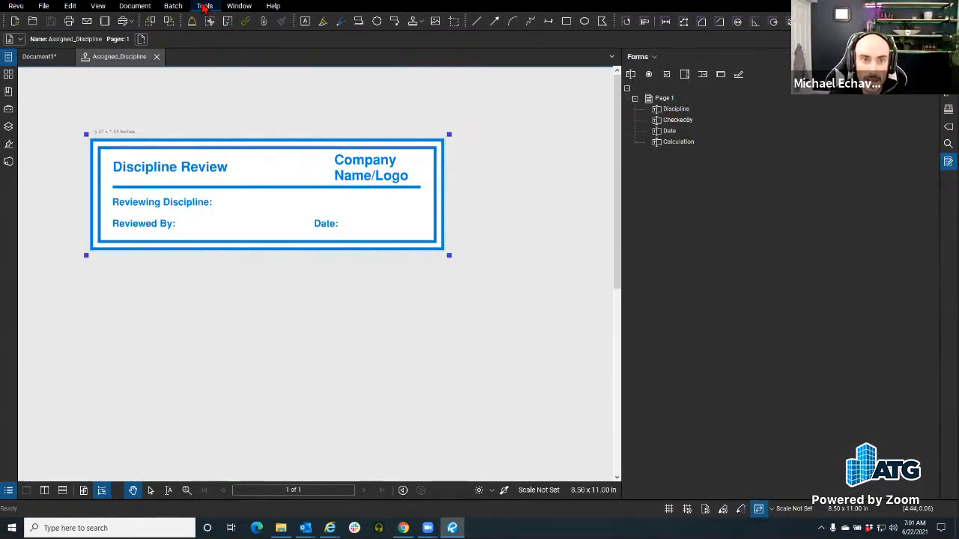
click(205, 6)
mouse_move(219, 72)
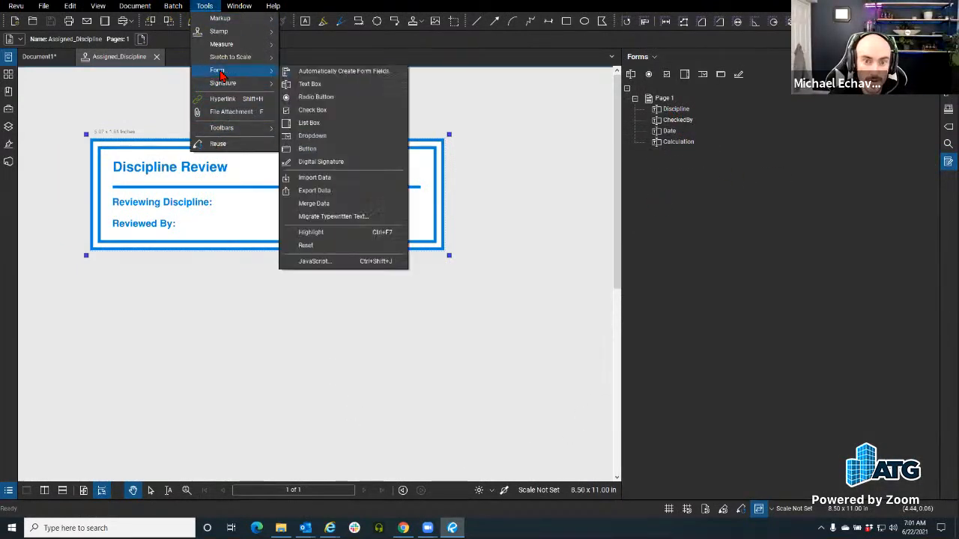
click(313, 261)
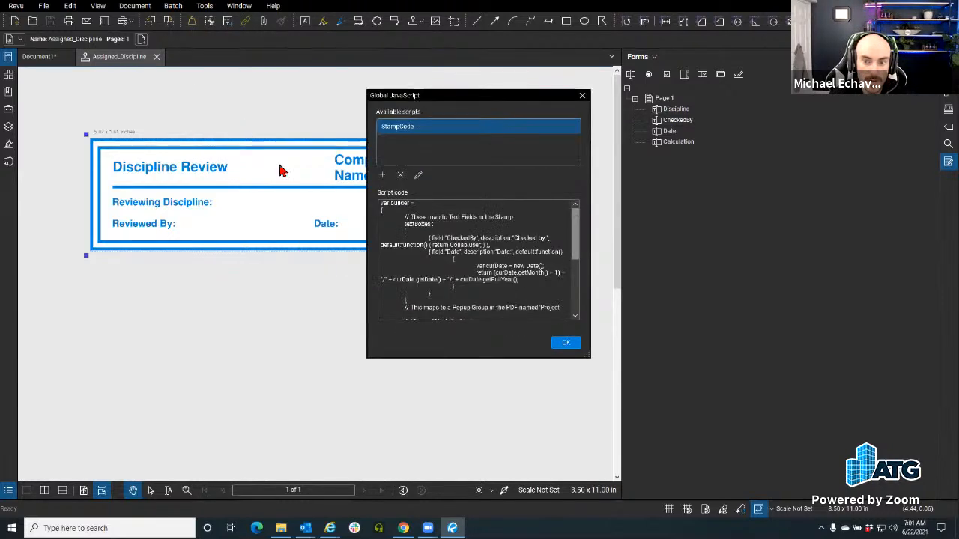
drag(448, 100, 351, 30)
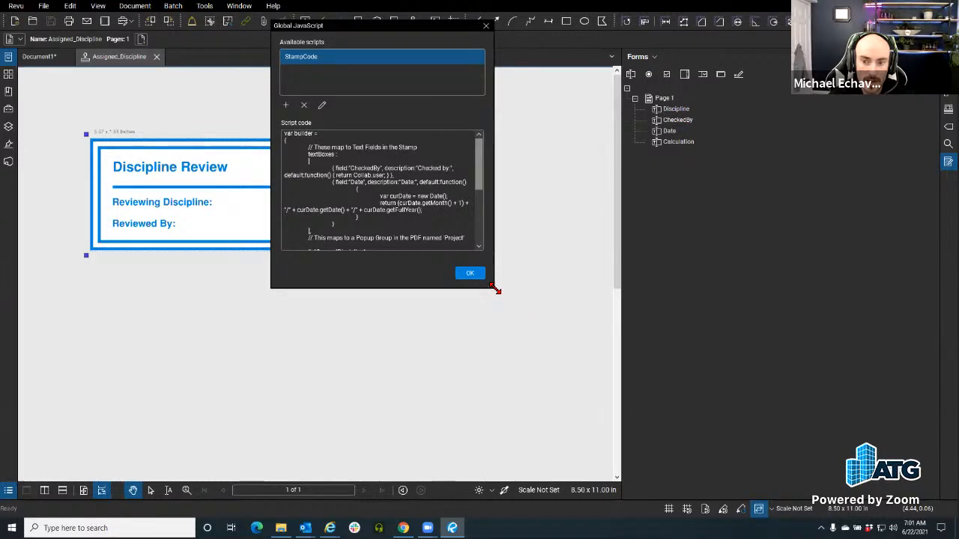
drag(494, 289, 588, 463)
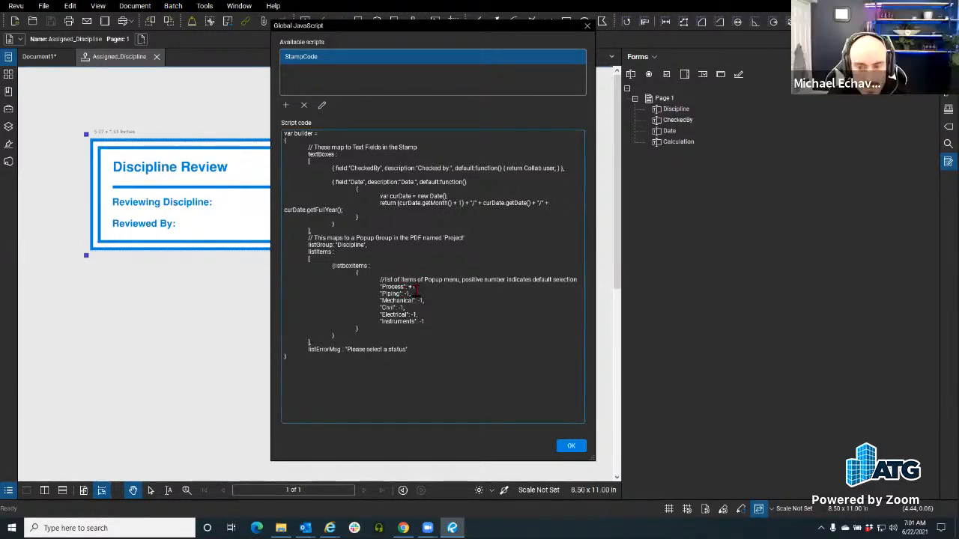
- Examine the script's discipline list items with their default-selection numbers and the line naming the Discipline list group
mouse_move(413, 289)
mouse_down()
mouse_move(419, 308)
mouse_move(416, 280)
mouse_move(414, 294)
mouse_up()
click(414, 308)
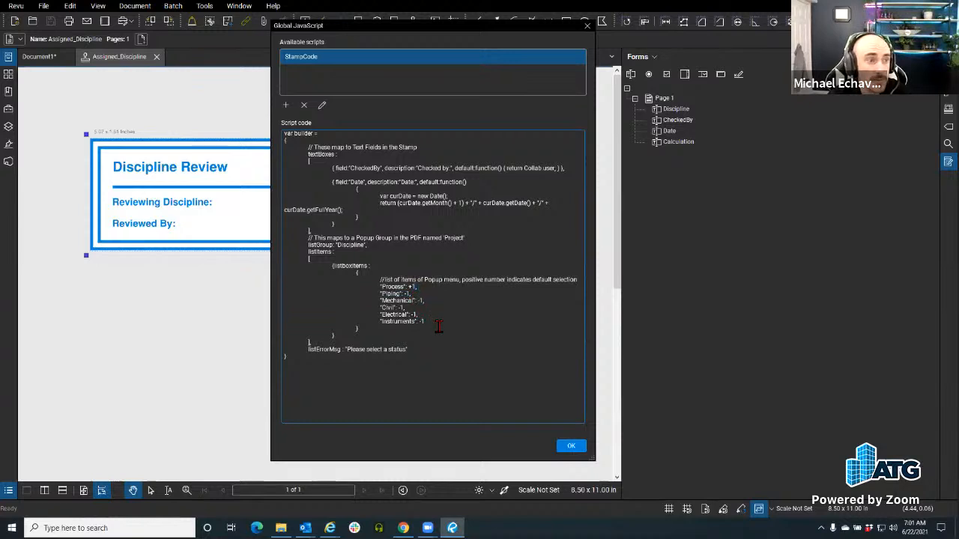
drag(425, 322, 395, 289)
click(360, 245)
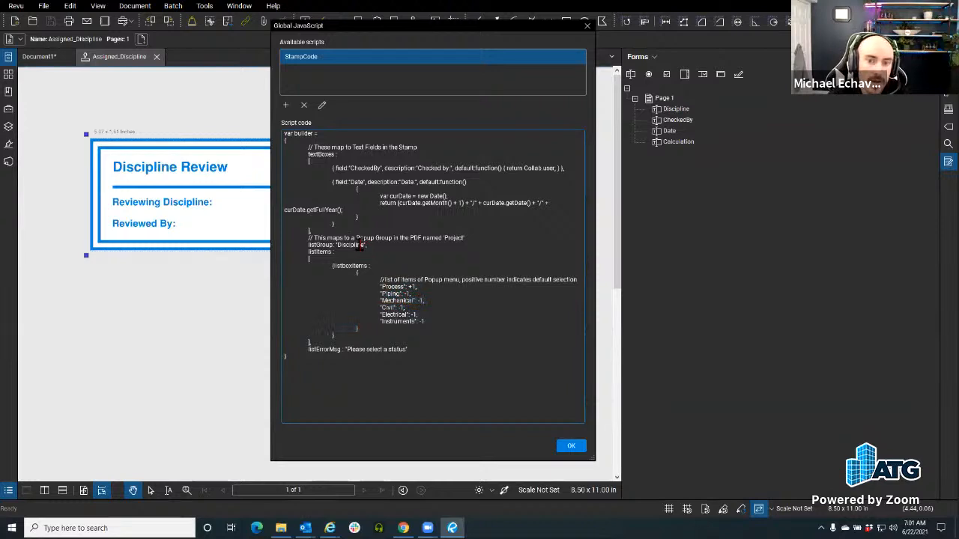
drag(308, 246, 365, 250)
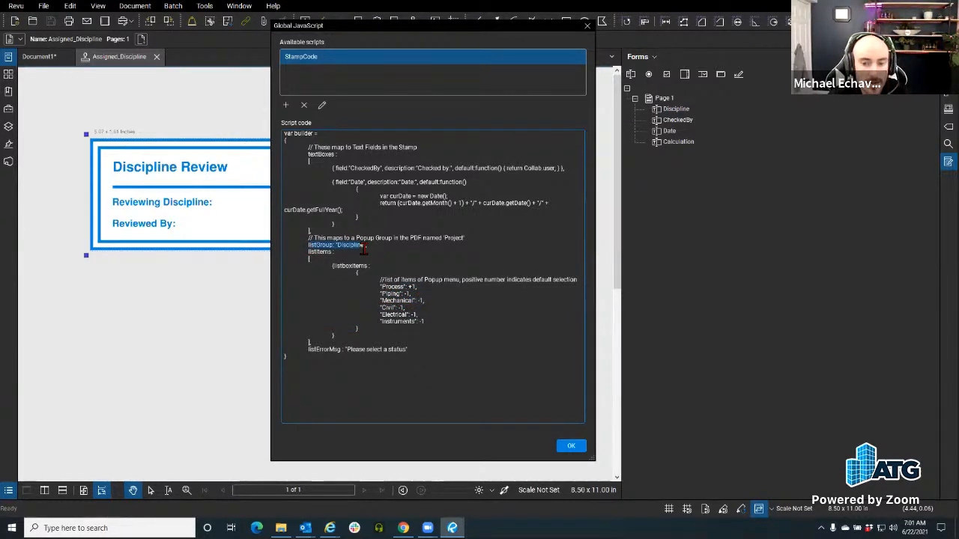
click(352, 355)
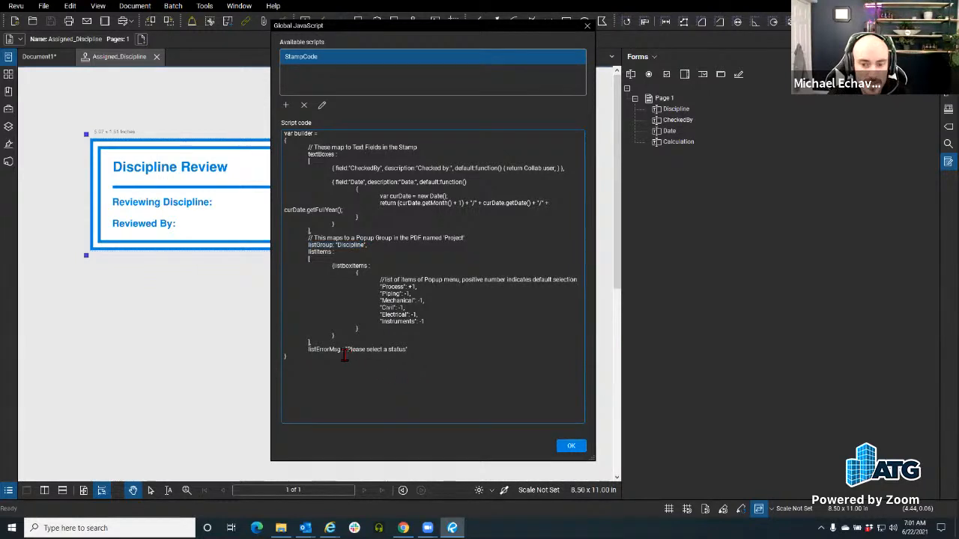
- Examine the listErrorMsg line at the end of the StampCode script
drag(308, 351, 416, 358)
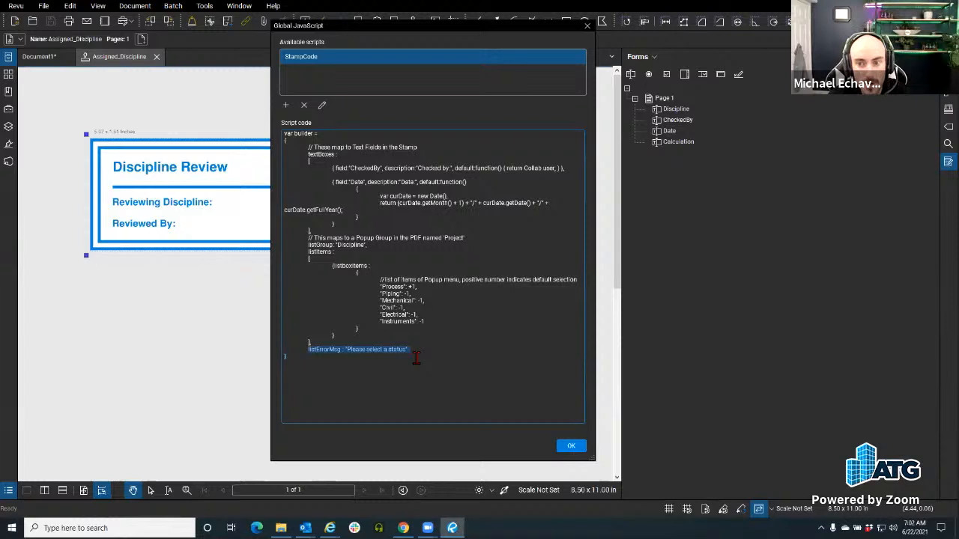
click(438, 383)
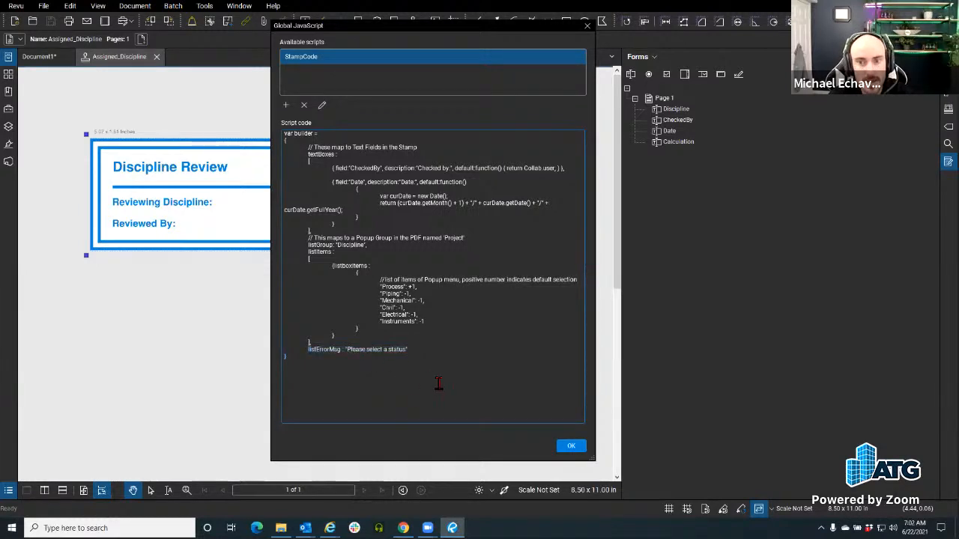
drag(345, 349, 285, 342)
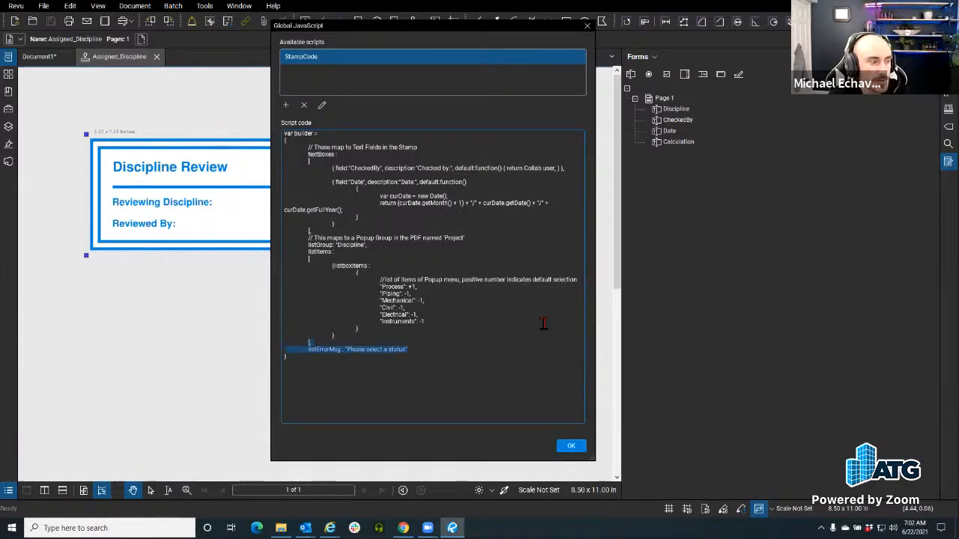
click(441, 343)
- Highlight the StampCode script from its closing lines up to the builder declaration to show the code as a whole
drag(424, 355, 309, 137)
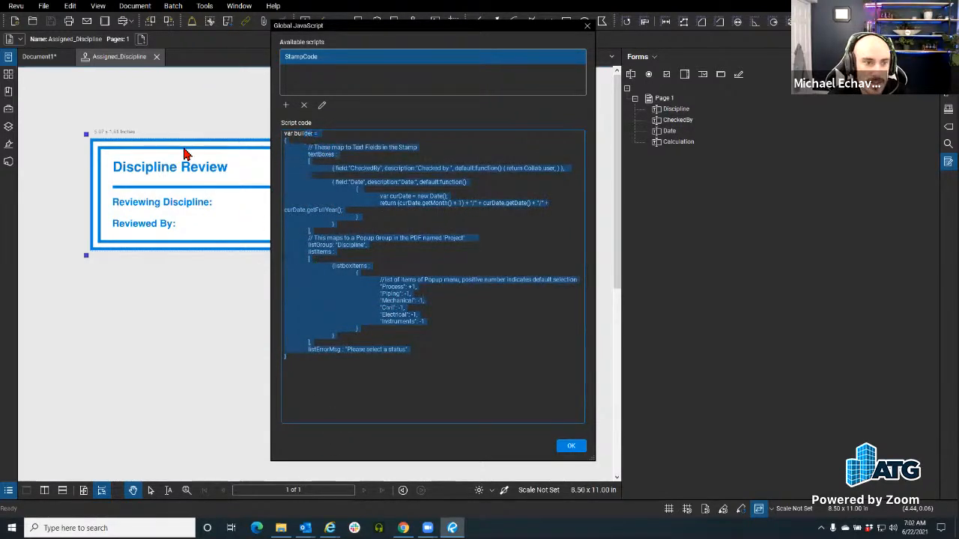
click(419, 332)
drag(433, 353, 224, 120)
drag(443, 315, 232, 129)
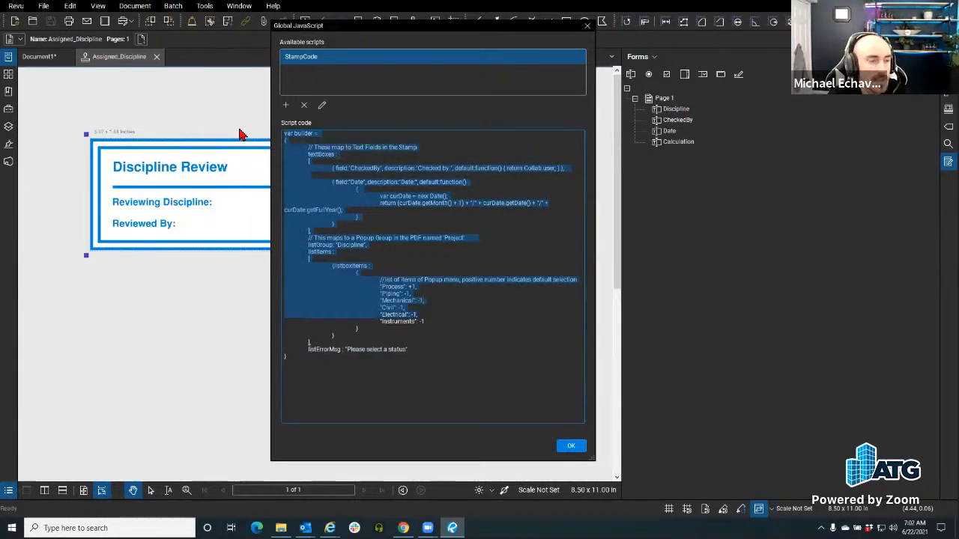
- Review the StampCode script's code, and close the Global JavaScript window and the Assigned_Discipline stamp file
drag(431, 348, 263, 129)
click(475, 377)
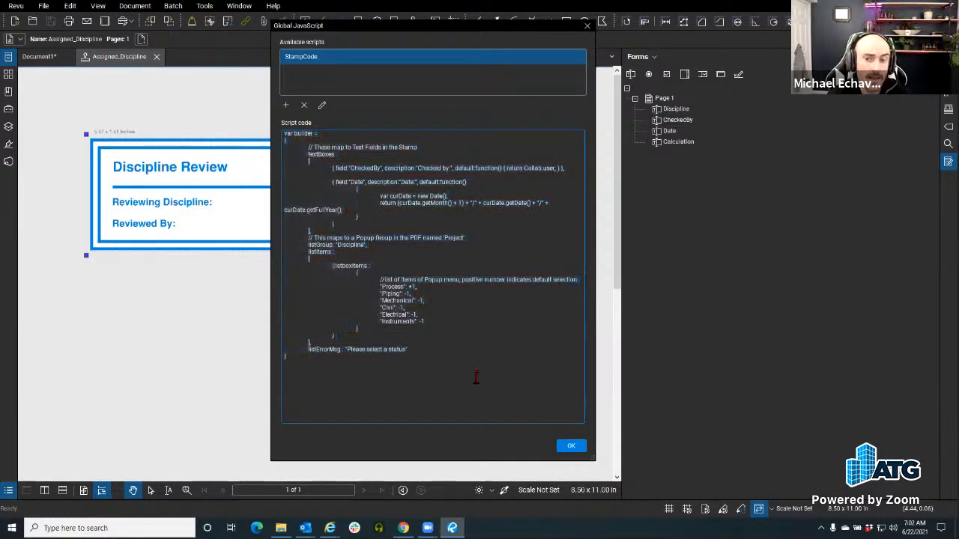
drag(427, 357, 410, 158)
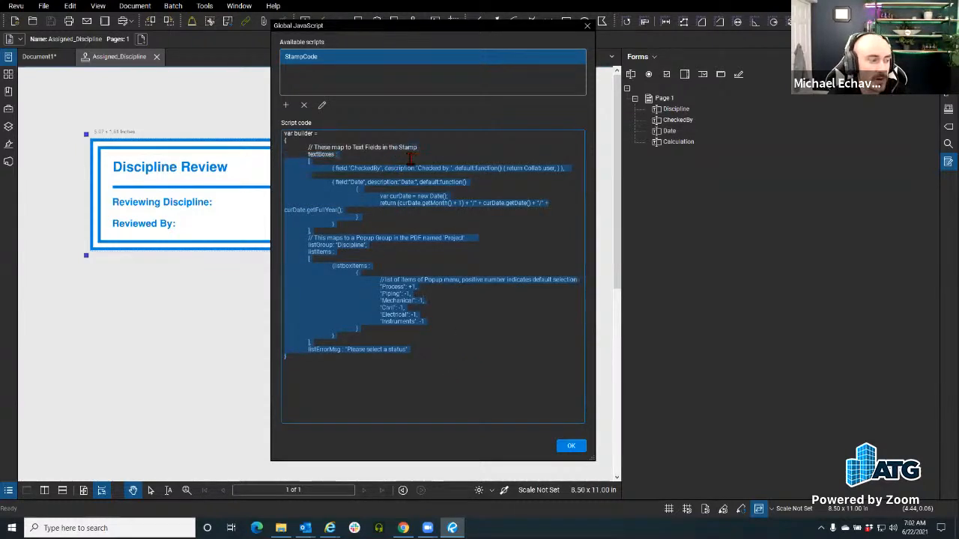
click(587, 26)
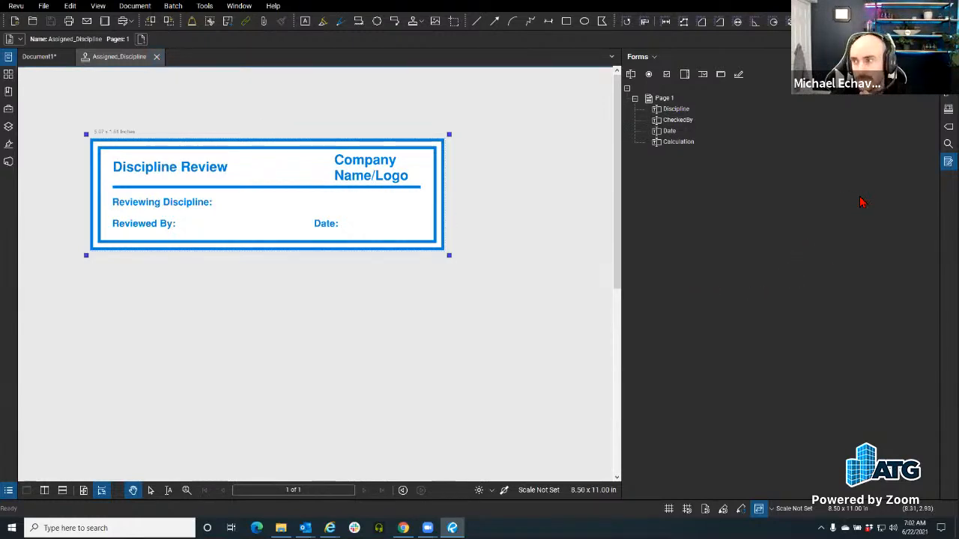
click(948, 162)
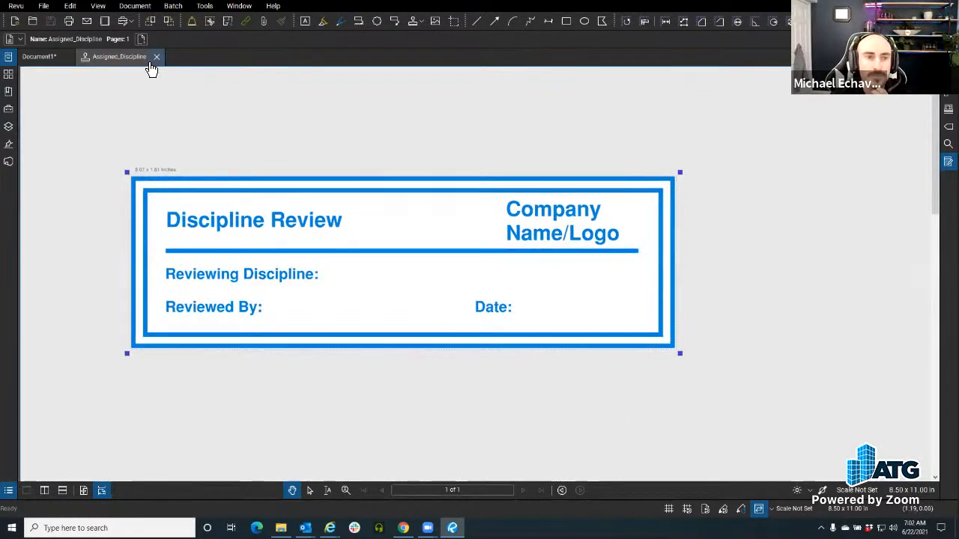
click(157, 56)
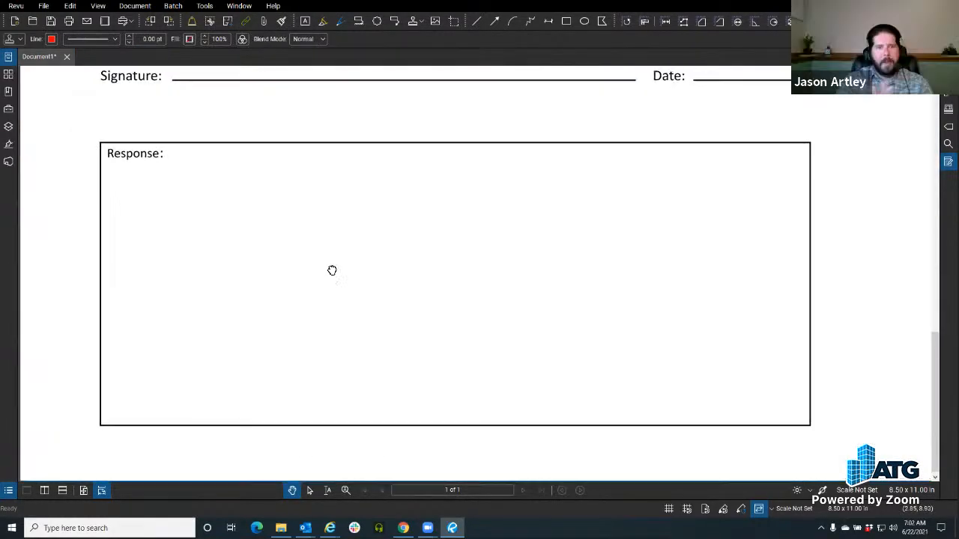
- Place a large and a default-size radio button in the blank area beside the RFI heading, and turn on the large one
drag(332, 269, 364, 403)
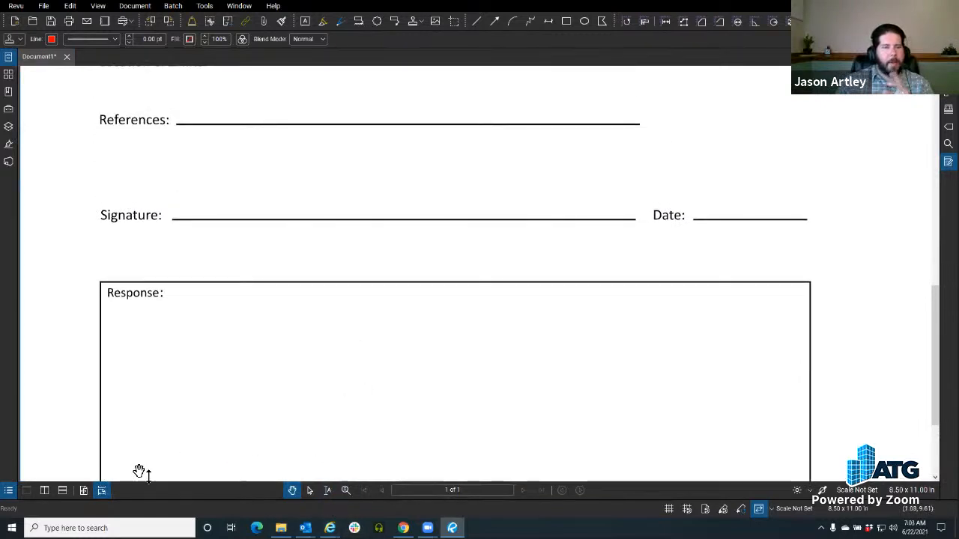
scroll(315, 287, down, 1)
scroll(315, 287, down, 1)
scroll(315, 287, down, 2)
drag(324, 197, 308, 390)
drag(377, 124, 366, 214)
scroll(368, 242, up, 1)
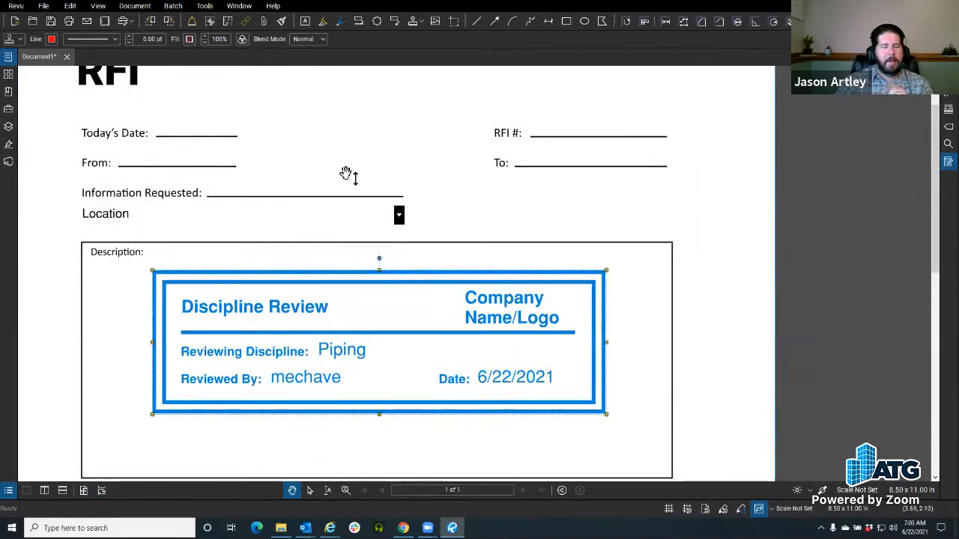
scroll(342, 212, up, 3)
scroll(341, 213, up, 2)
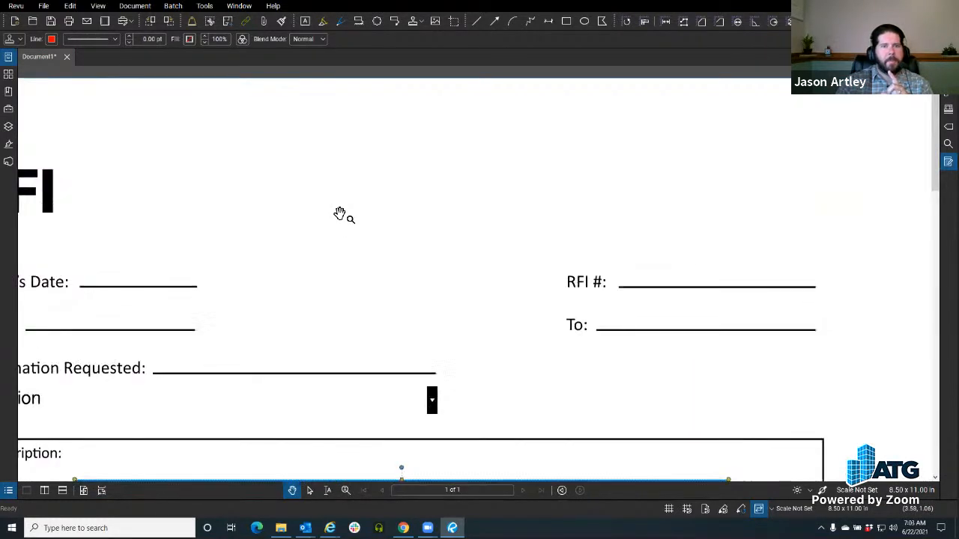
click(320, 164)
click(174, 7)
mouse_move(206, 11)
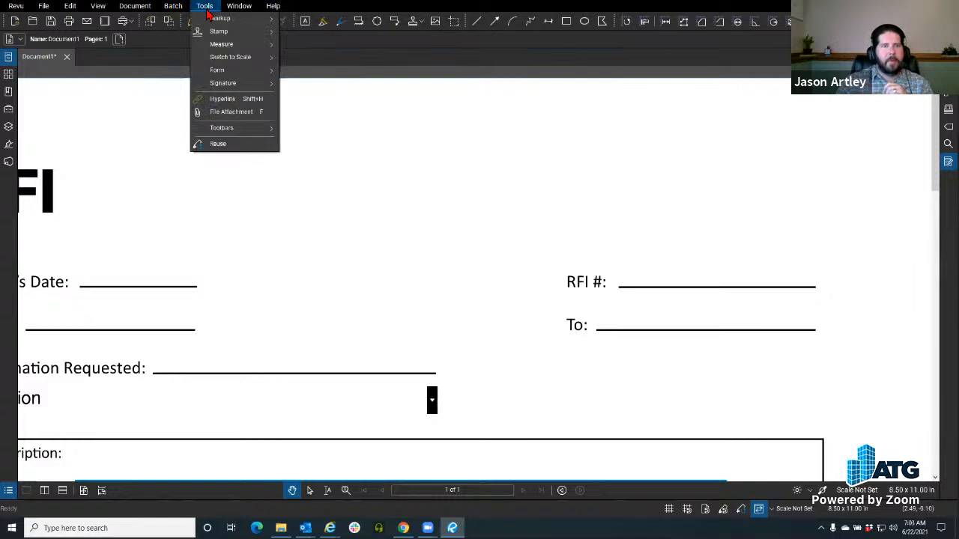
mouse_move(240, 70)
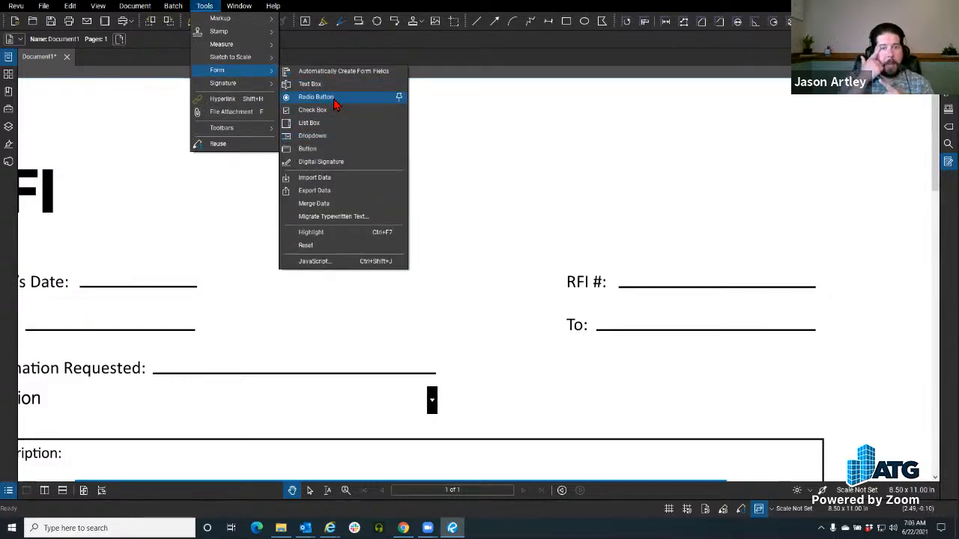
click(335, 105)
drag(250, 138, 368, 214)
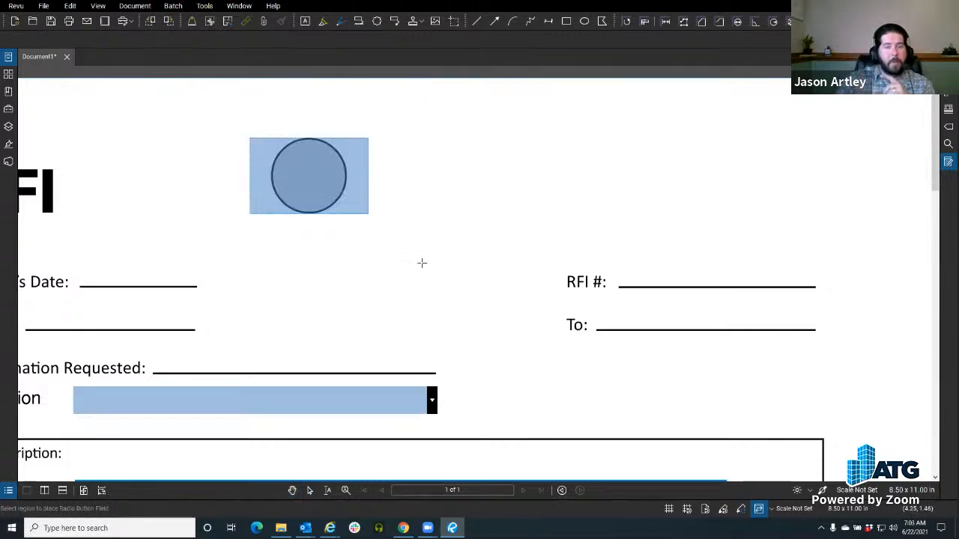
click(449, 243)
key(Escape)
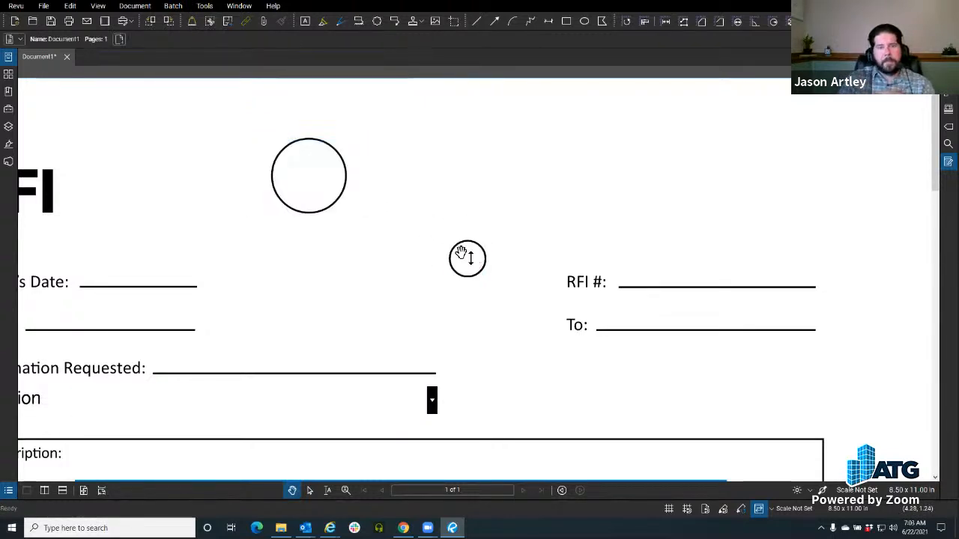
click(307, 181)
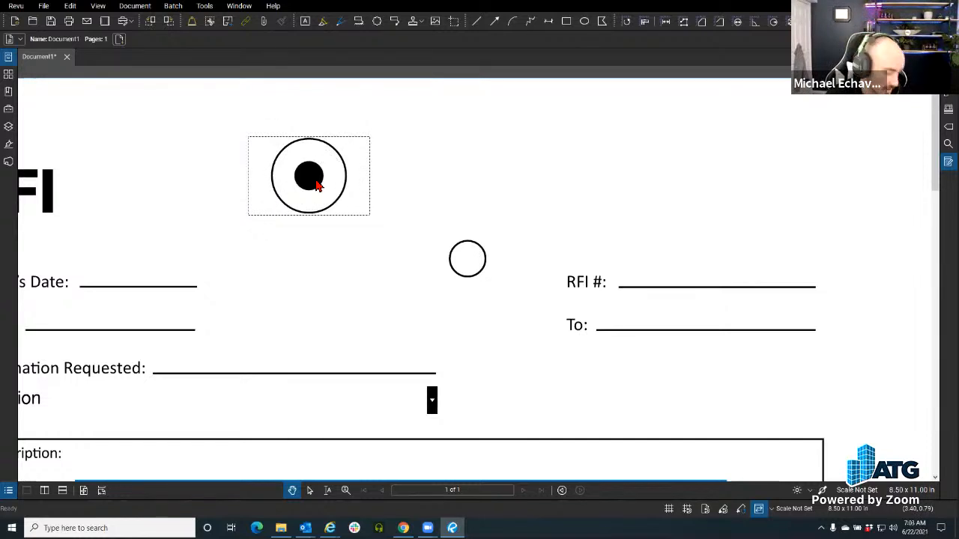
- Close the RFI document and open DASHBOARD_COMPLETE.pdf from the Chi Office Studio project
click(8, 162)
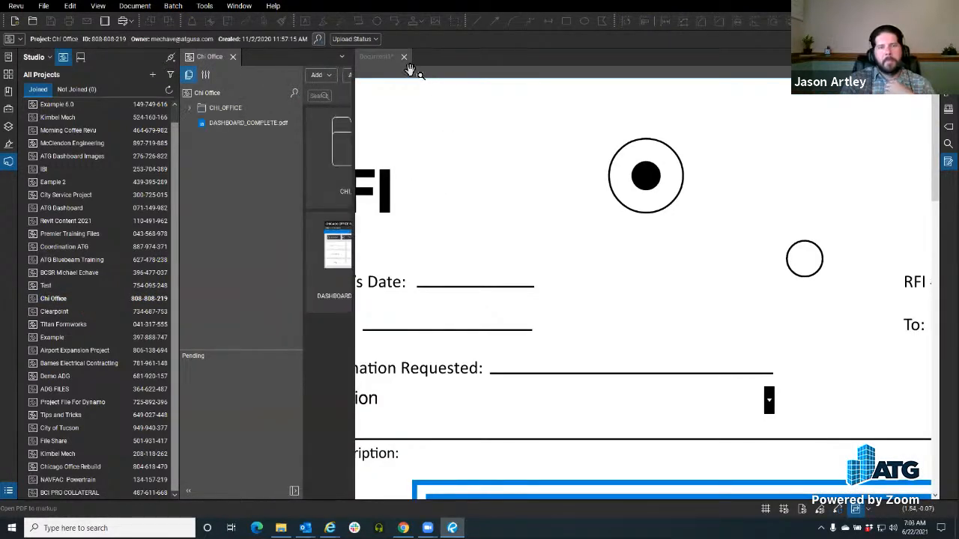
click(403, 56)
click(545, 316)
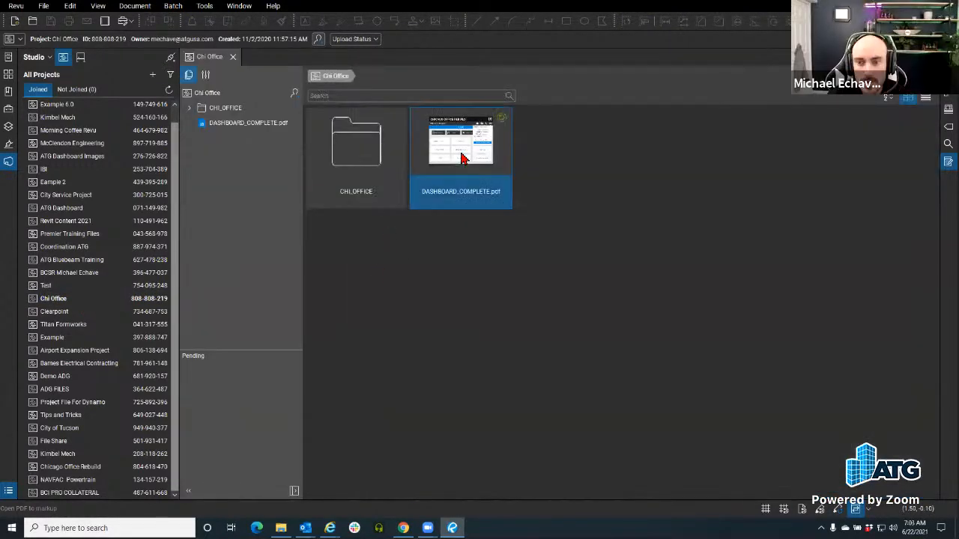
double_click(462, 158)
click(519, 293)
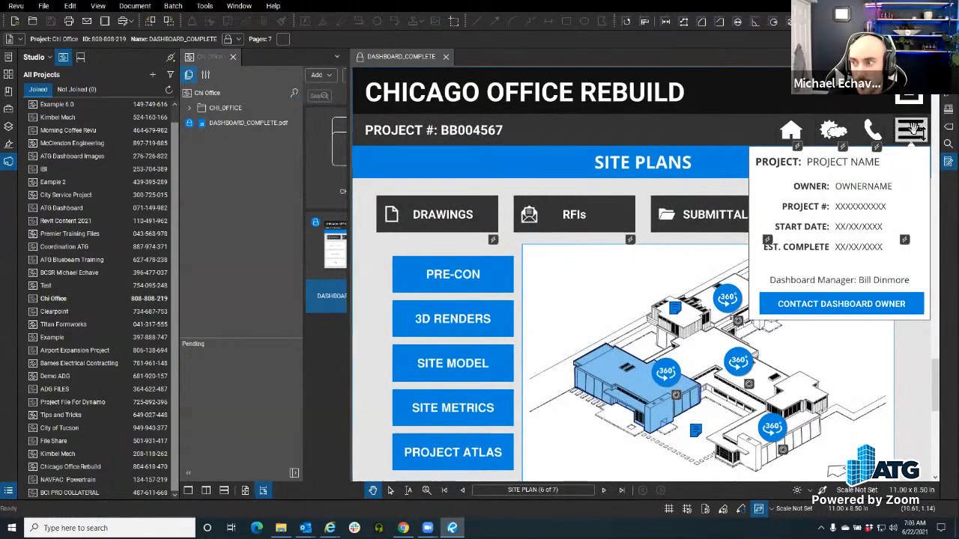
- Test the menu button on the Site Plans page and show the dashboard's form fields and layers
click(913, 133)
click(913, 133)
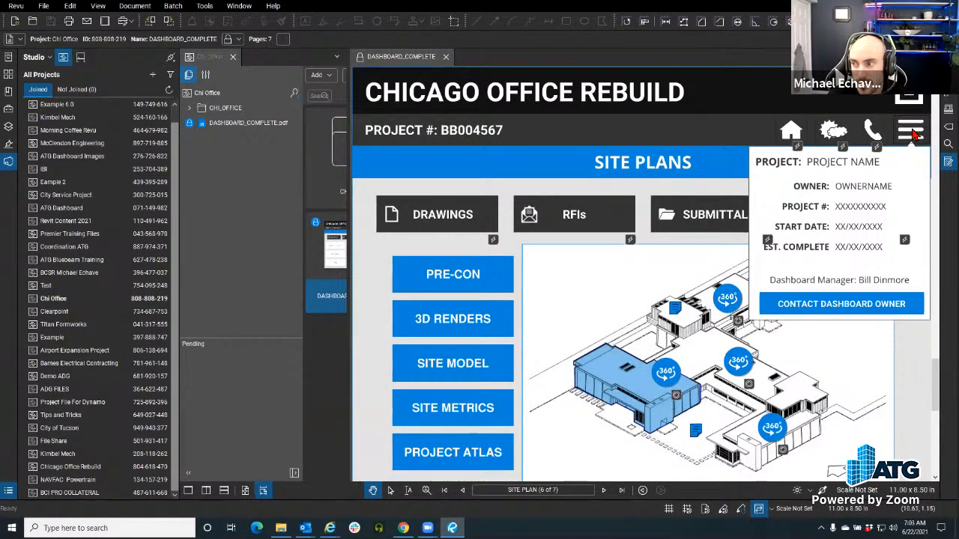
click(948, 162)
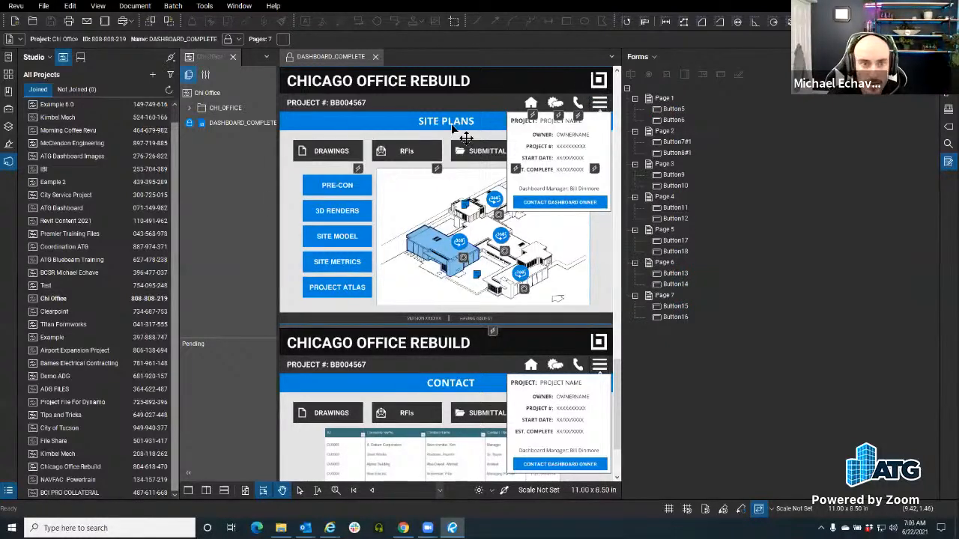
click(8, 125)
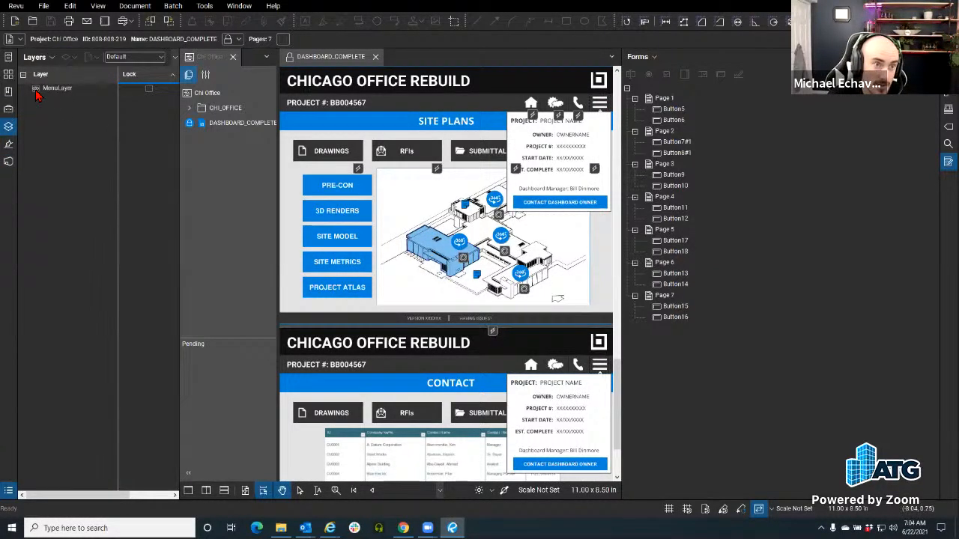
key(ctrl)
key(ctrl)
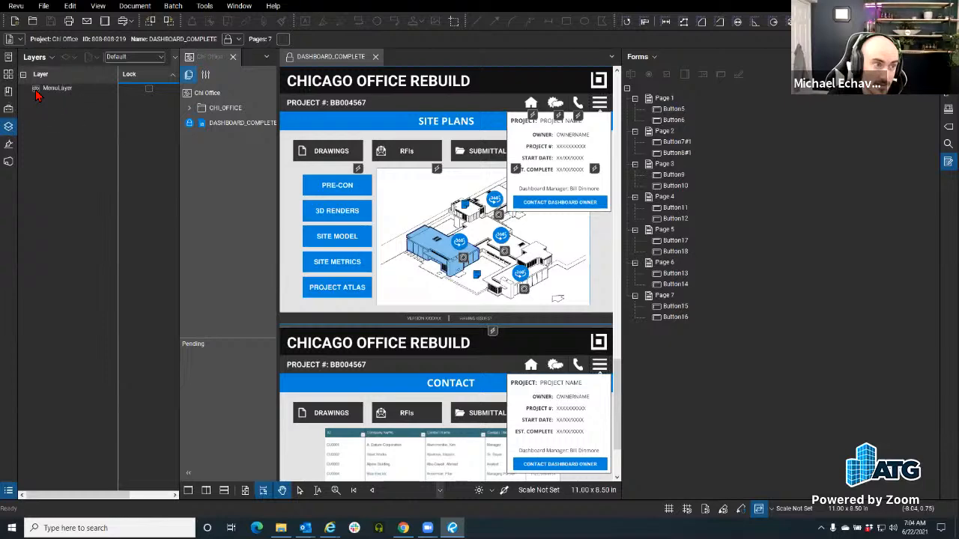
- Inspect Button5 and Button6 on page 1, the MenuLayer layer, and Button15 on page 7
right_click(681, 111)
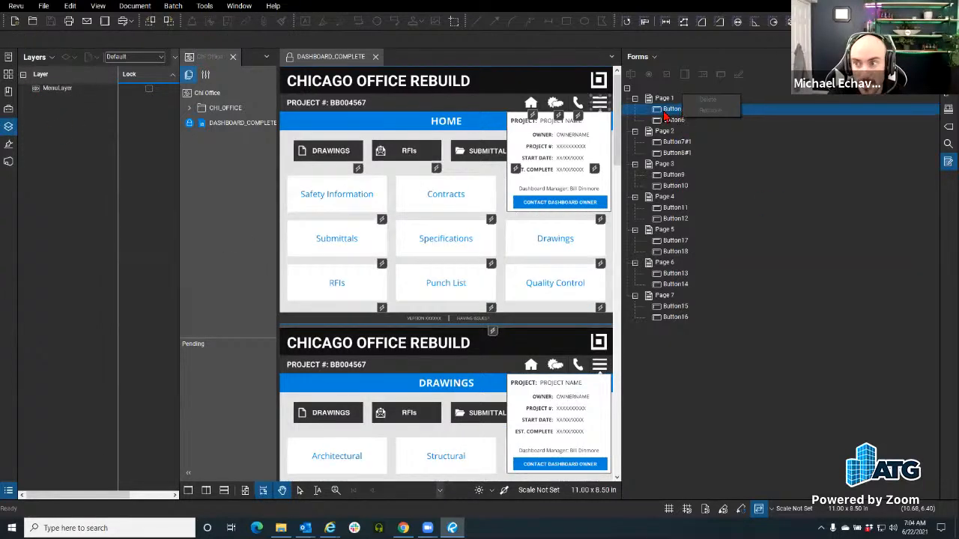
click(656, 102)
drag(656, 106, 662, 129)
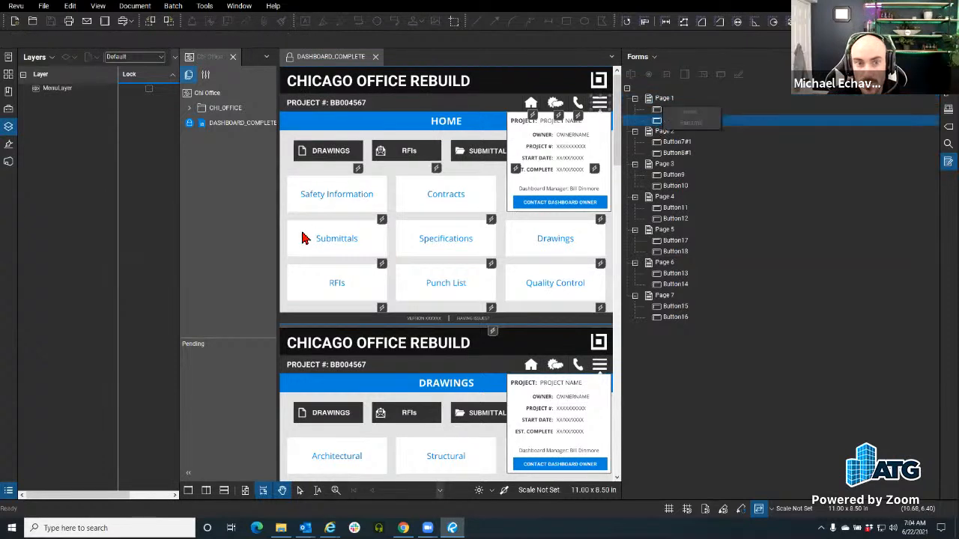
click(43, 90)
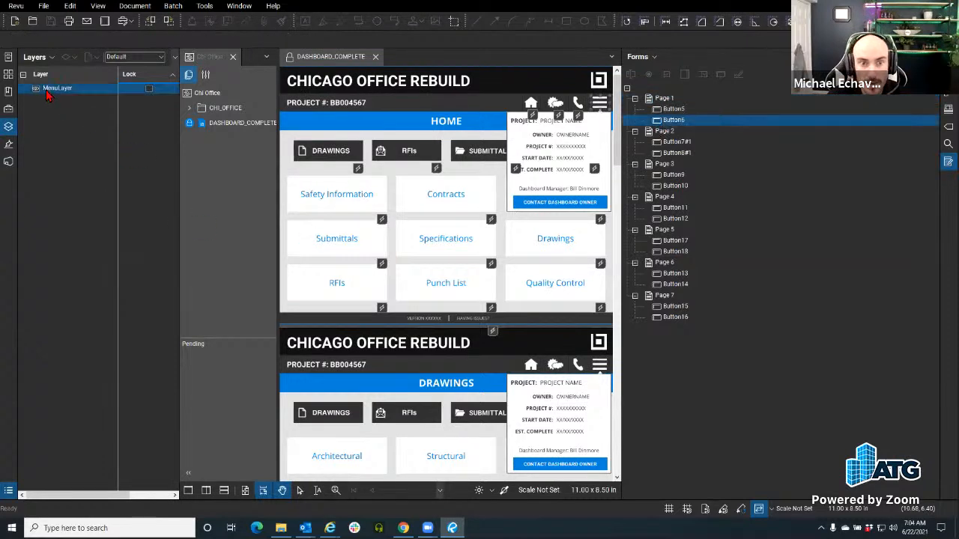
click(672, 307)
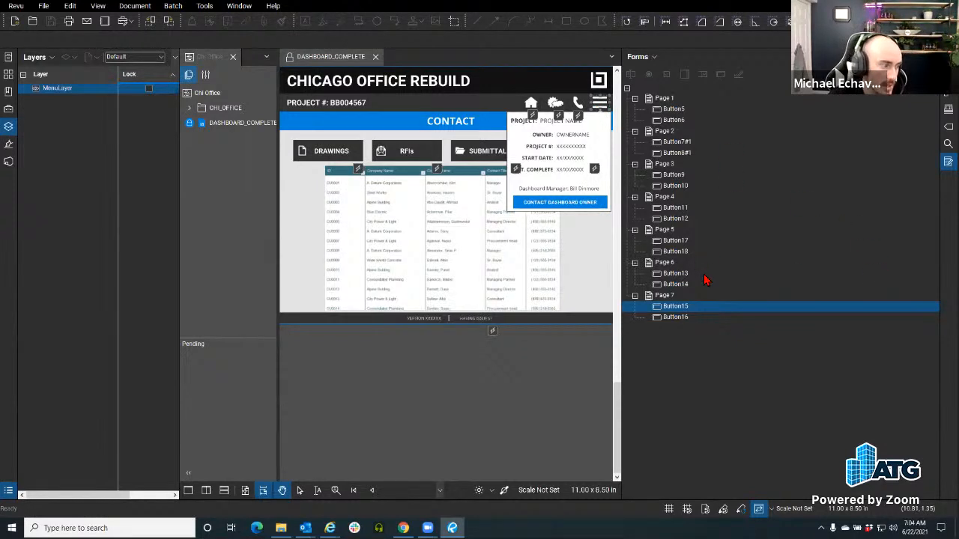
- Close DASHBOARD_COMPLETE.pdf and the Chi Office project, and show the pinned and recent files
click(375, 56)
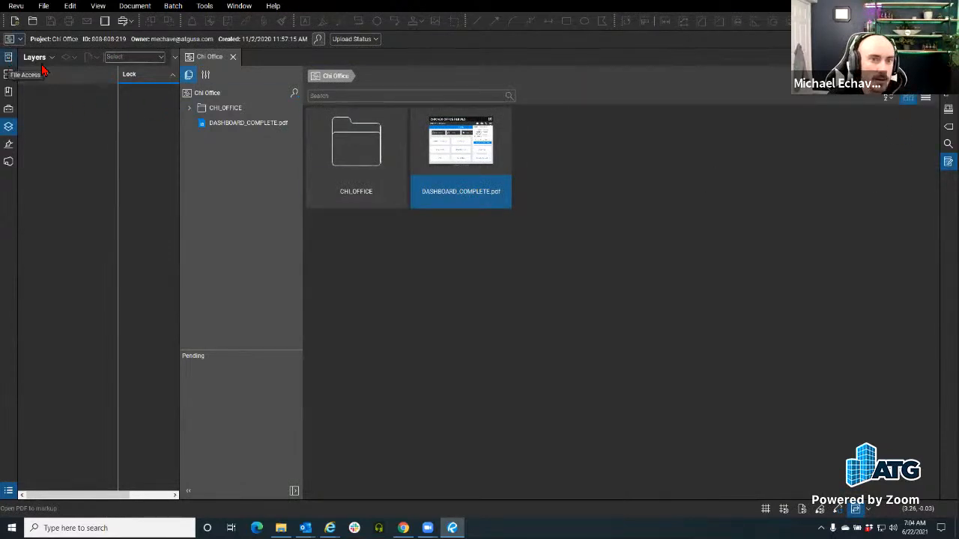
click(233, 57)
click(9, 58)
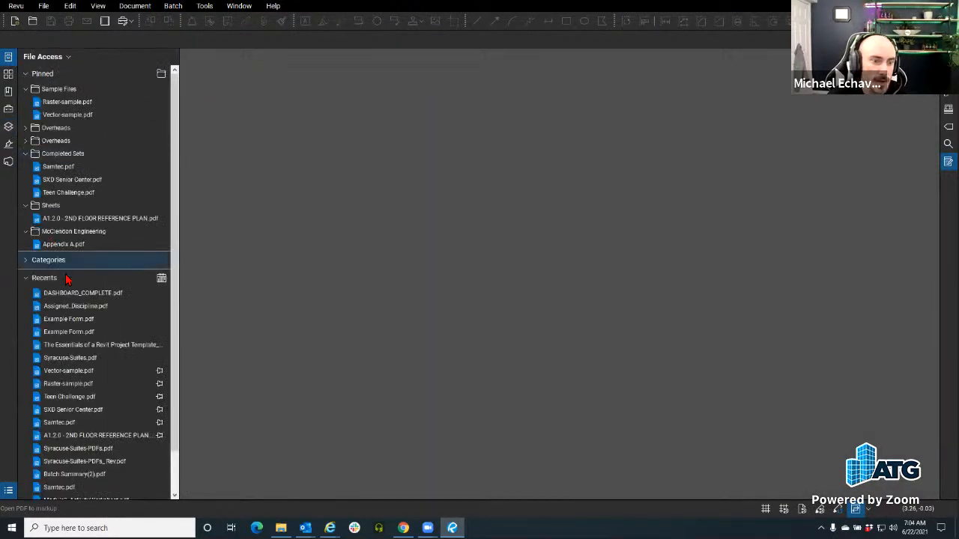
click(81, 331)
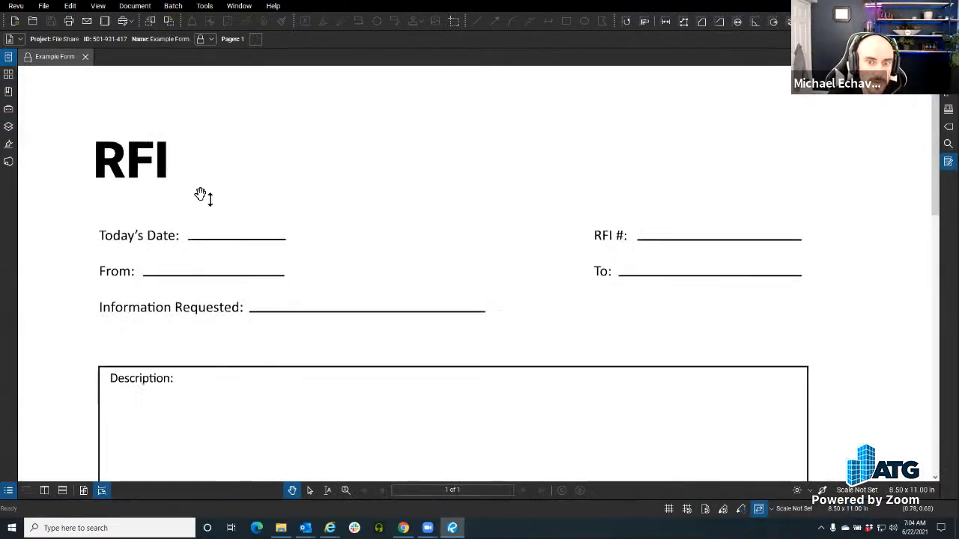
scroll(292, 307, down, 1)
click(173, 6)
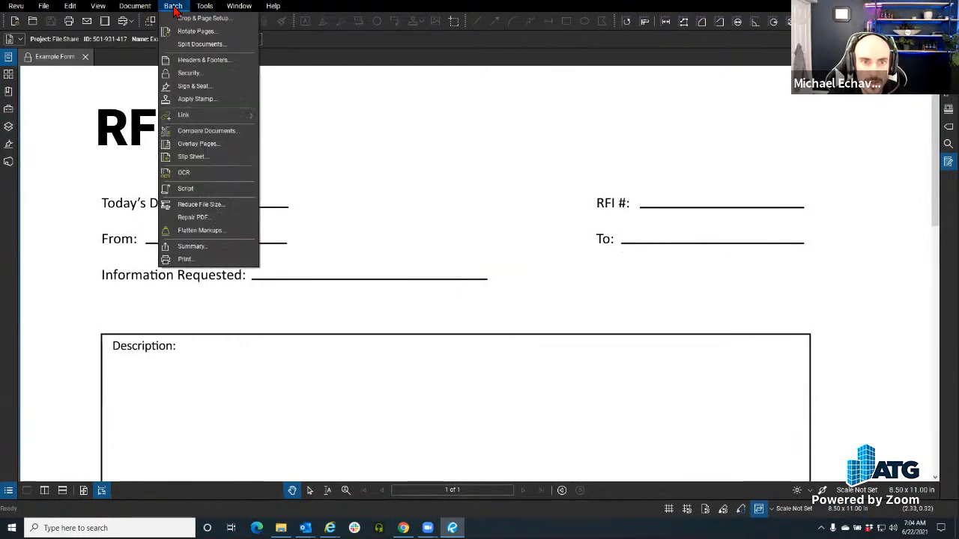
mouse_move(204, 6)
mouse_move(240, 71)
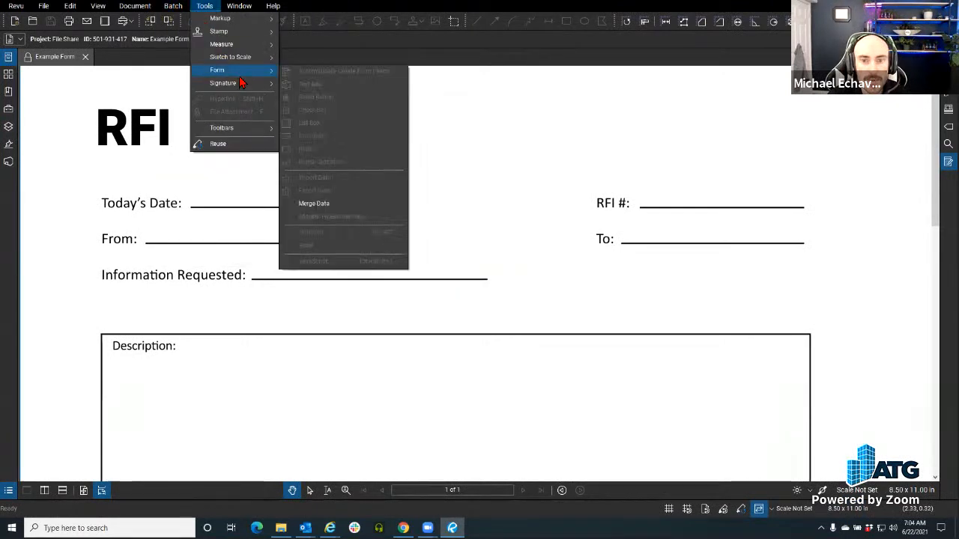
click(569, 147)
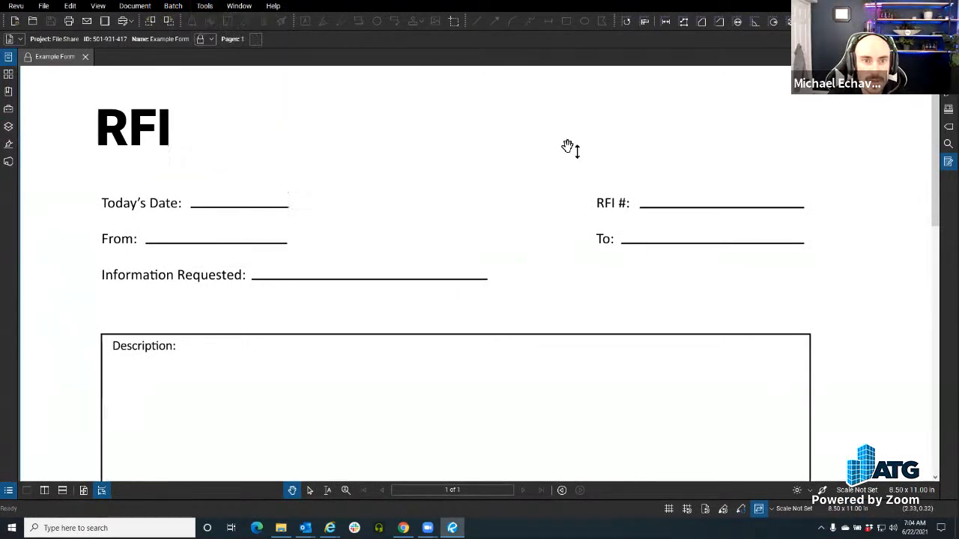
click(85, 56)
click(44, 8)
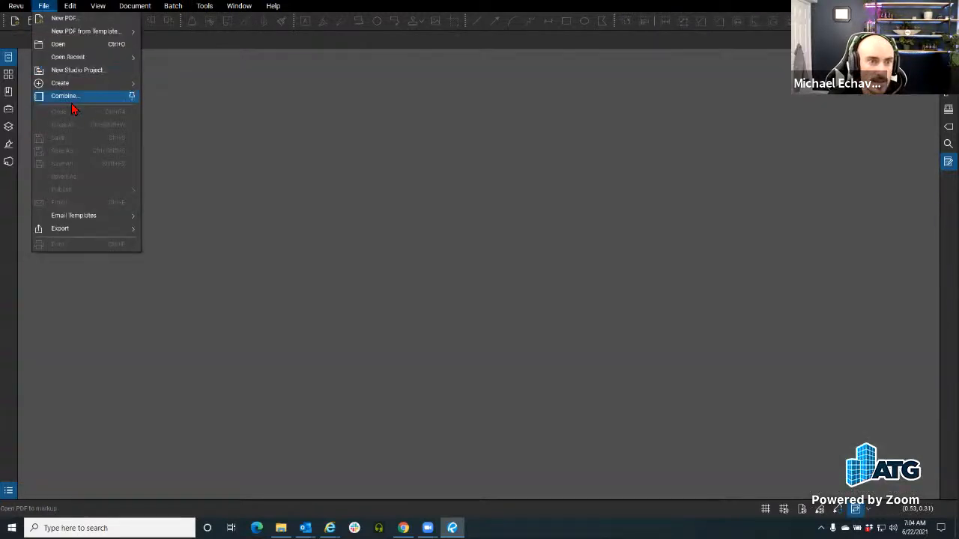
click(76, 57)
click(583, 351)
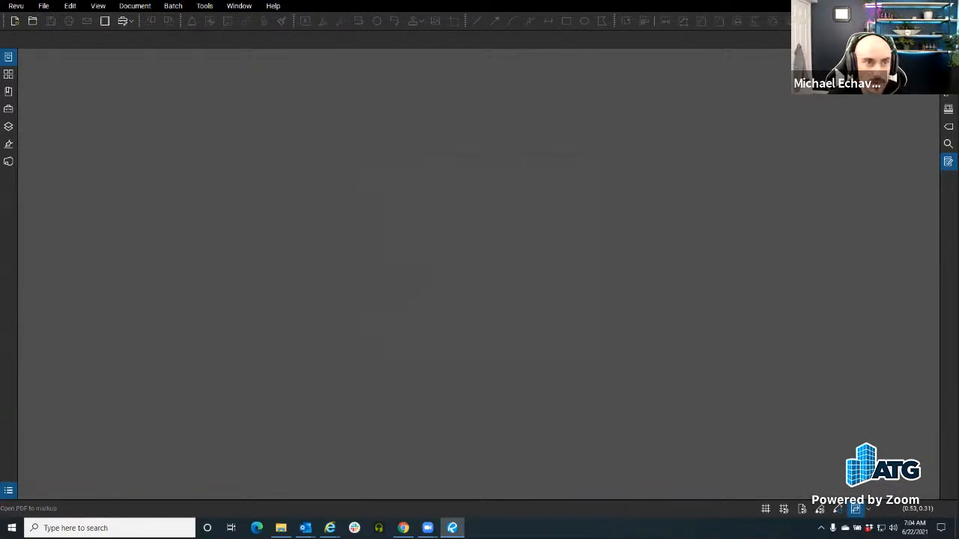
- Create a new PDF from the RFI - Form template and check its Information Requested field
click(43, 6)
mouse_move(75, 32)
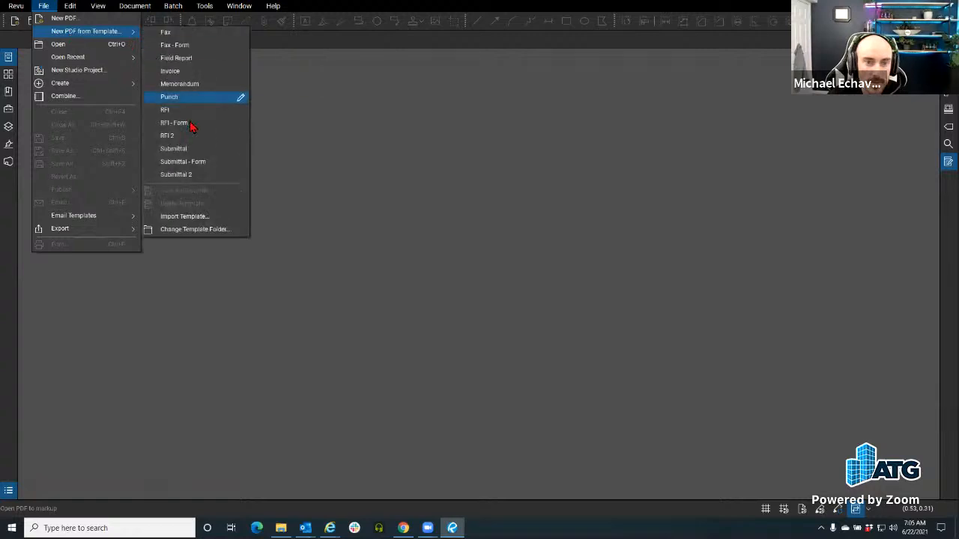
click(193, 124)
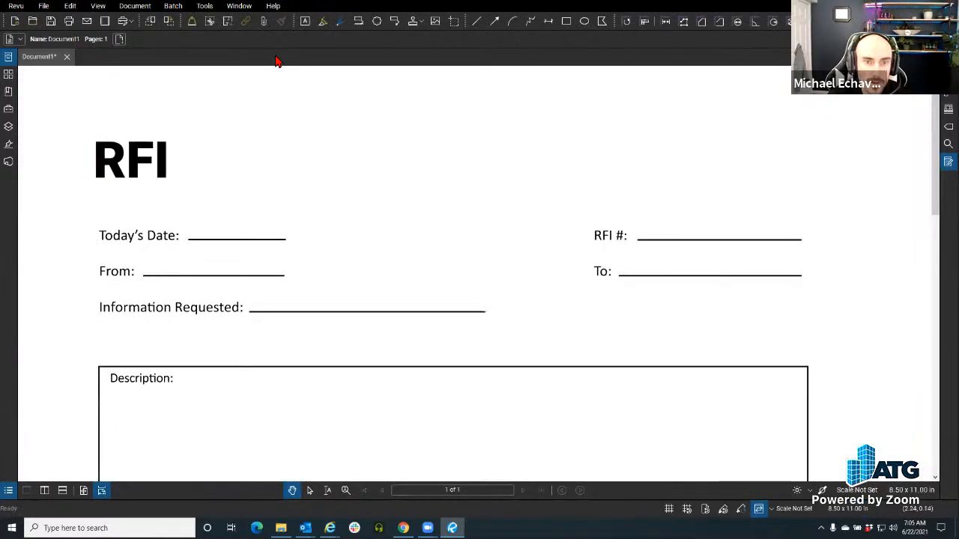
click(278, 305)
click(281, 149)
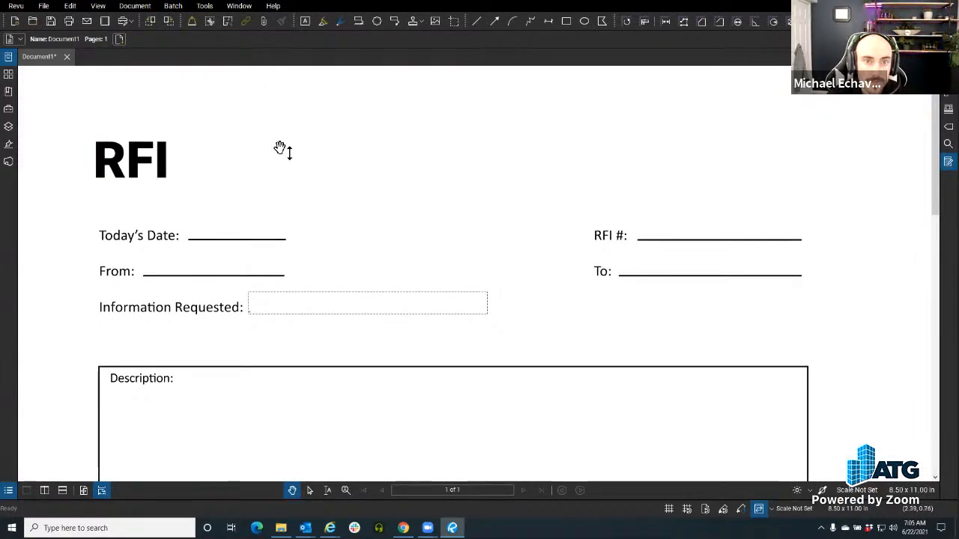
- Add two radio button fields side by side above and beside the RFI heading
click(204, 7)
mouse_move(248, 76)
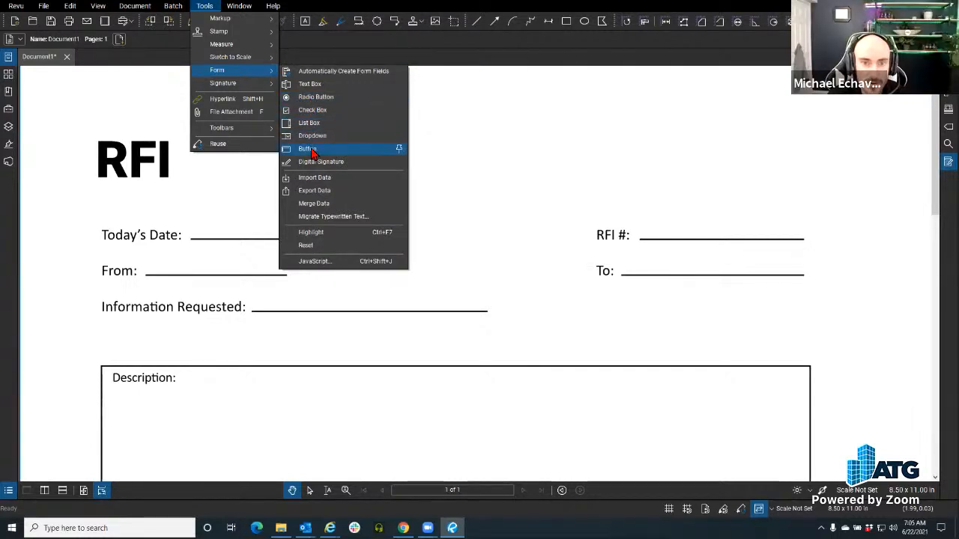
click(308, 99)
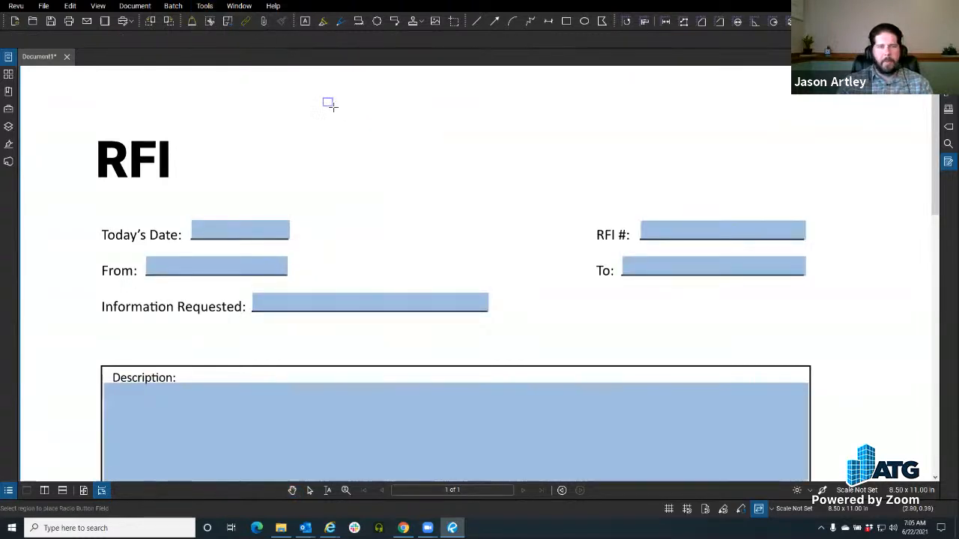
click(346, 122)
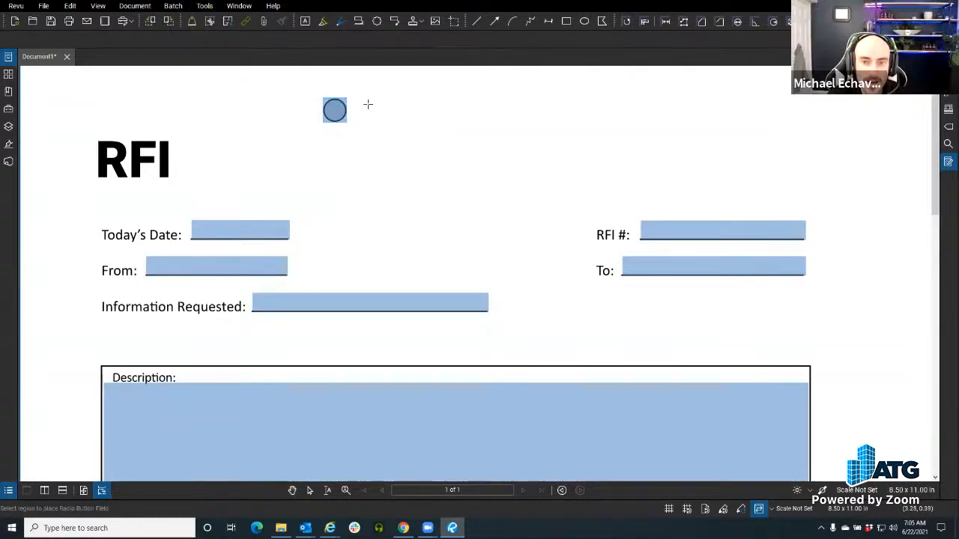
click(389, 123)
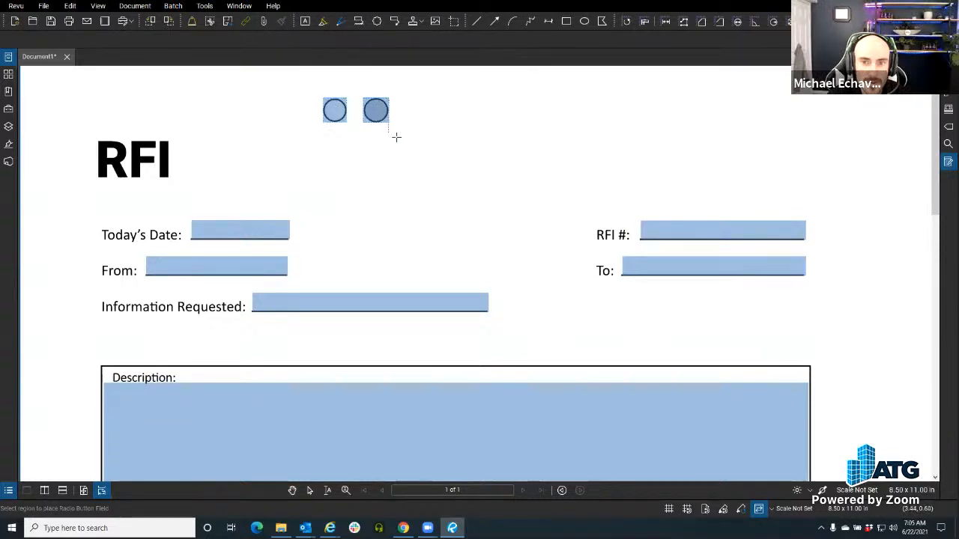
key(Escape)
- Test the radio button pair by selecting the two choices alternately, finishing on the first one
click(331, 112)
click(378, 114)
click(335, 113)
click(376, 112)
click(335, 112)
click(375, 113)
click(334, 112)
click(375, 112)
click(334, 113)
click(376, 114)
click(334, 116)
click(379, 115)
click(335, 113)
click(376, 114)
click(332, 117)
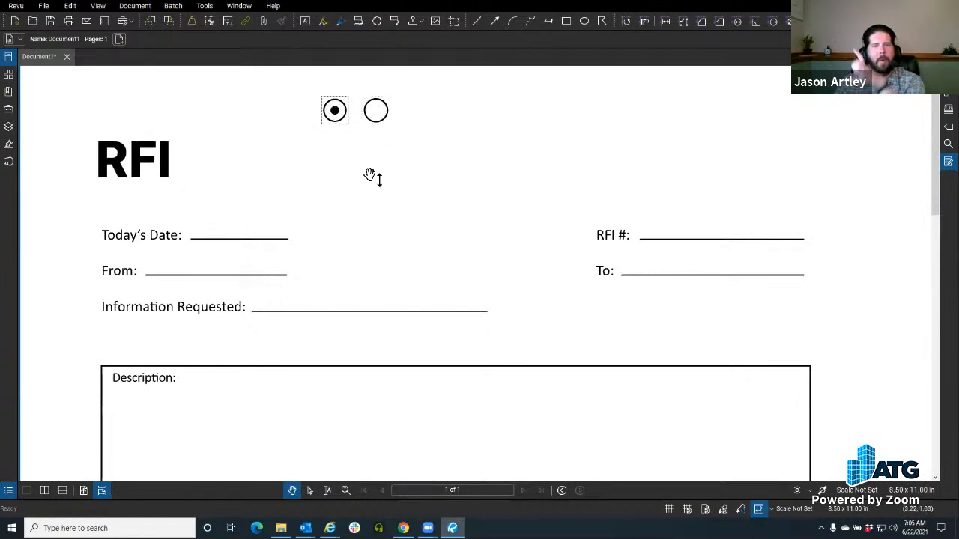
click(378, 114)
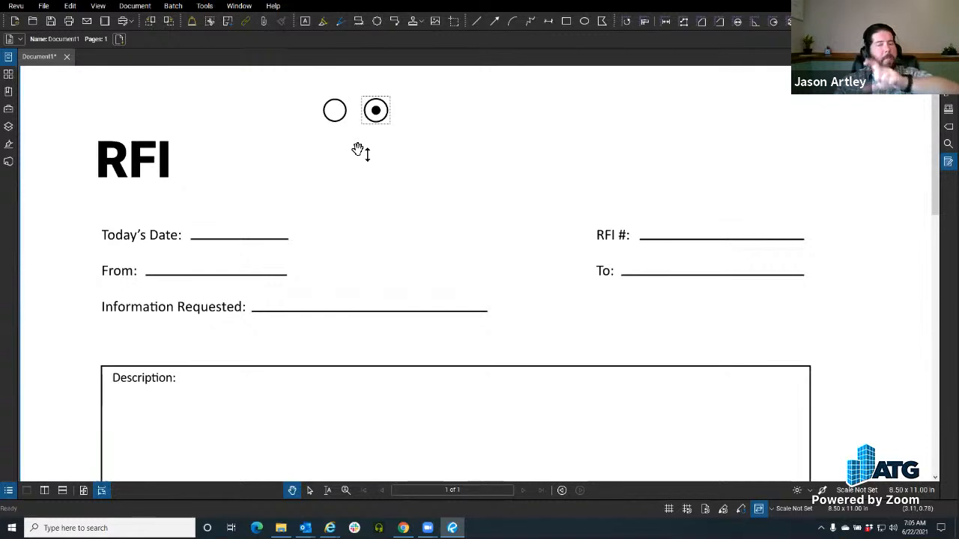
click(336, 117)
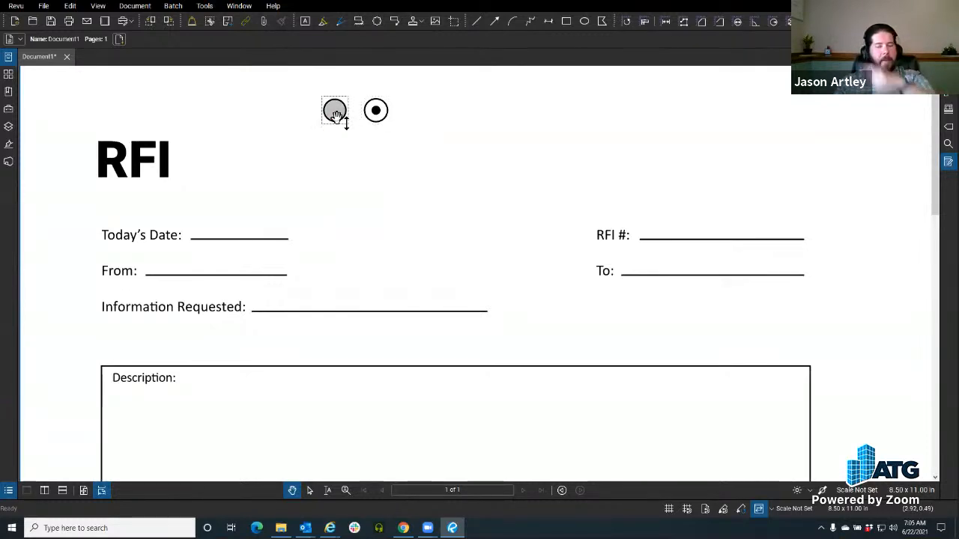
- Add a button field below the two radio buttons and test it several times outside form editing
click(206, 6)
mouse_move(228, 75)
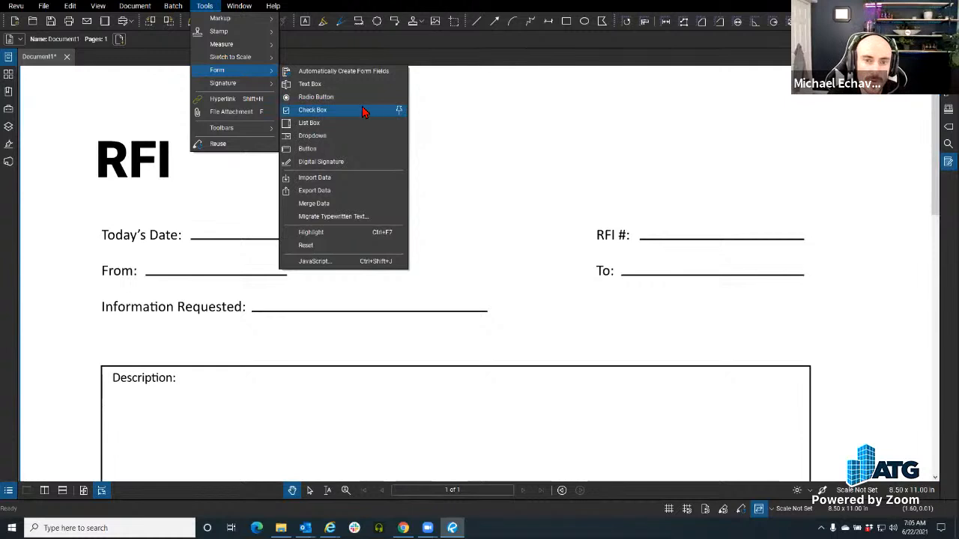
click(311, 148)
drag(315, 155, 447, 209)
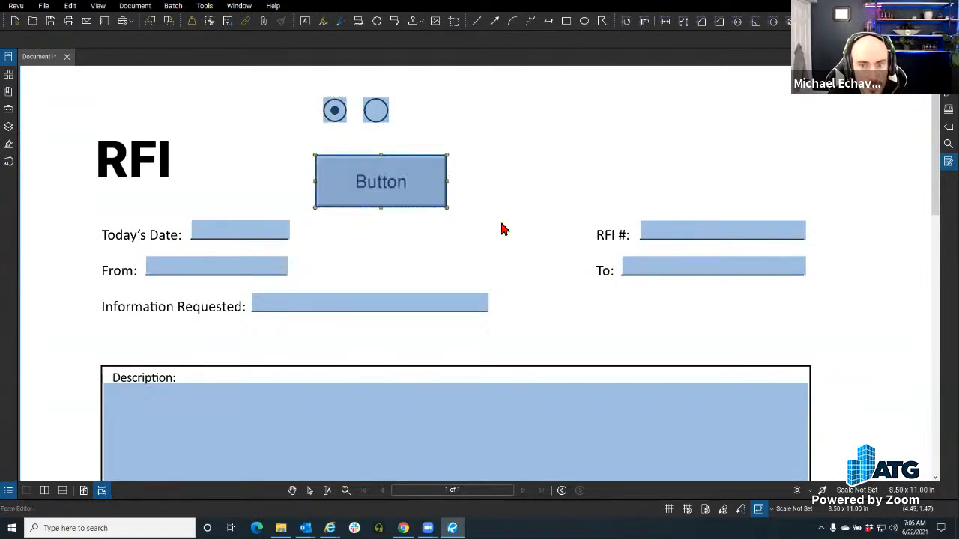
key(Escape)
click(362, 184)
click(361, 184)
click(363, 185)
click(362, 184)
click(362, 184)
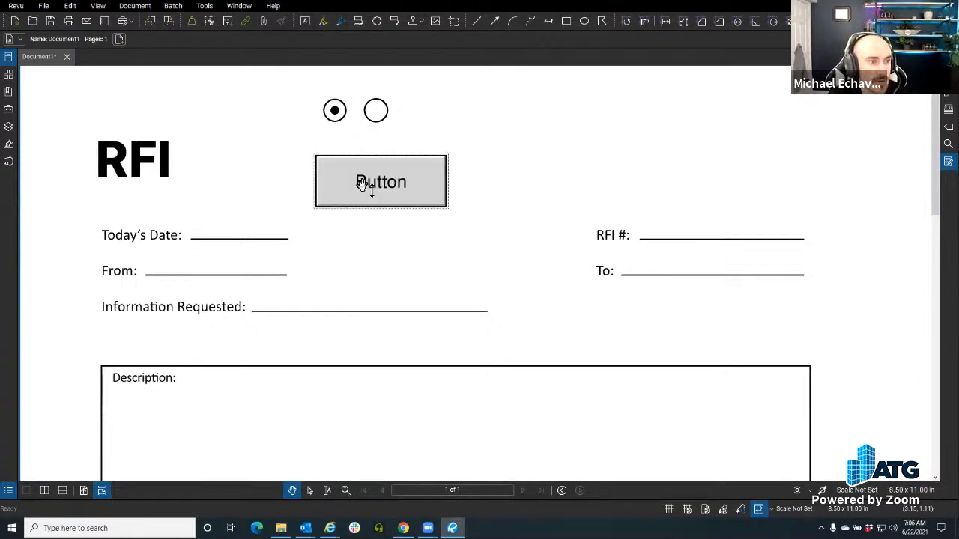
- Examine Button1's form field properties, including its visibility choices, appearance, layout, options and actions
click(947, 161)
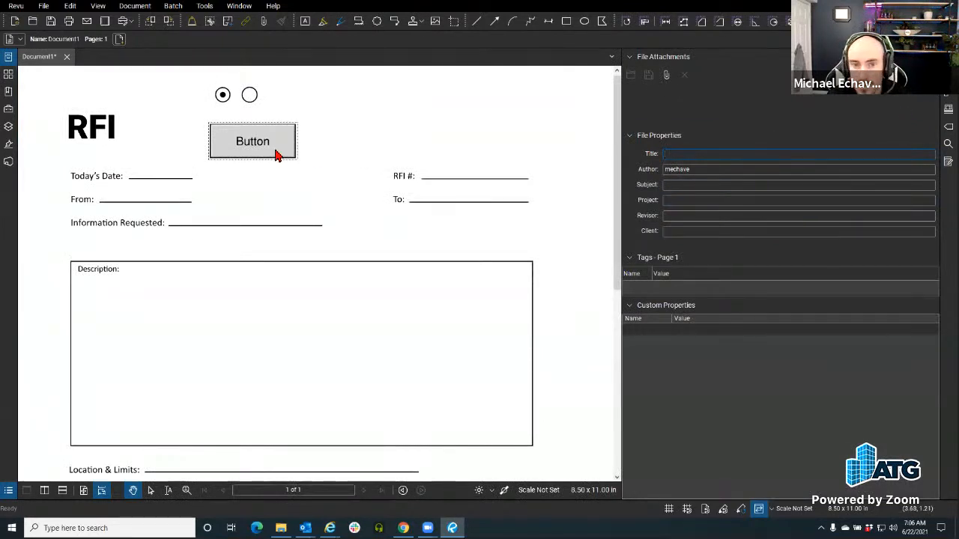
click(947, 161)
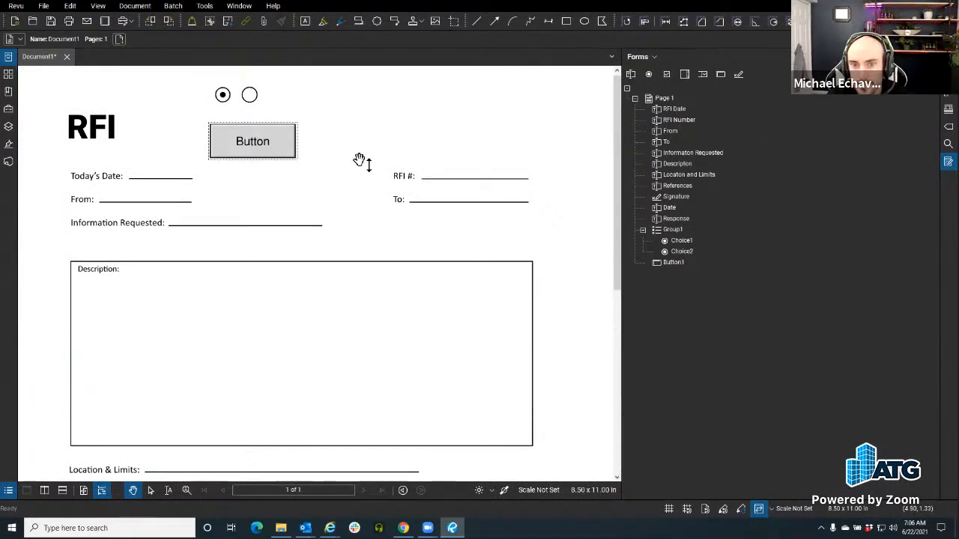
click(674, 264)
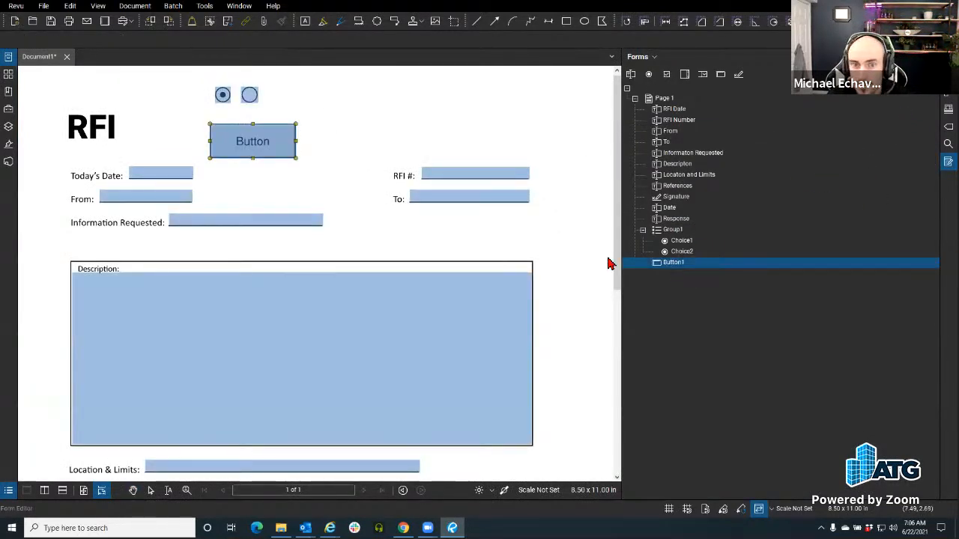
click(947, 57)
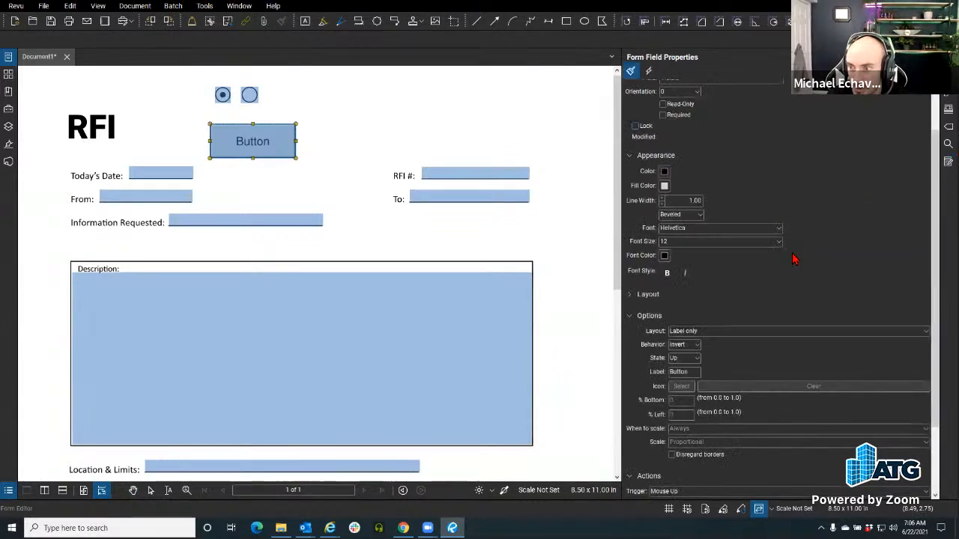
scroll(935, 182, up, 3)
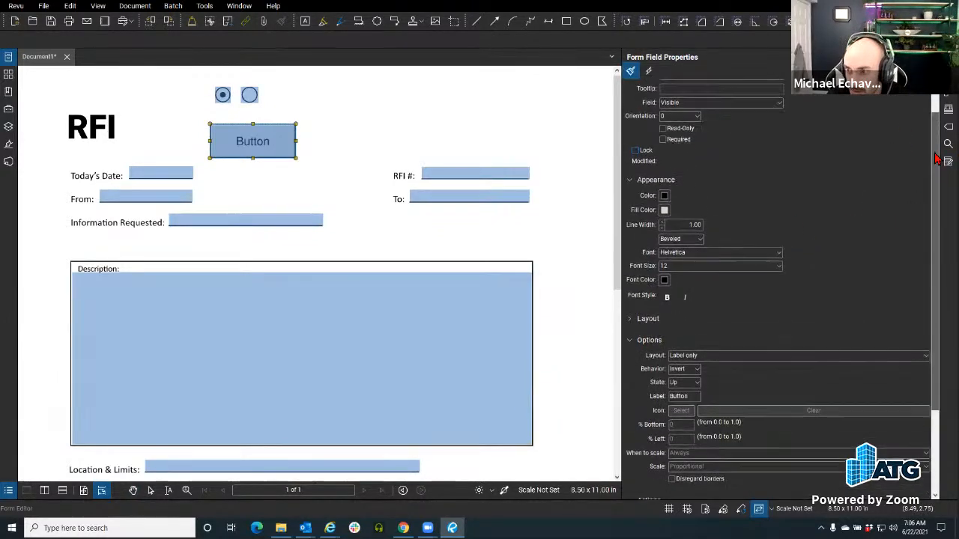
click(732, 138)
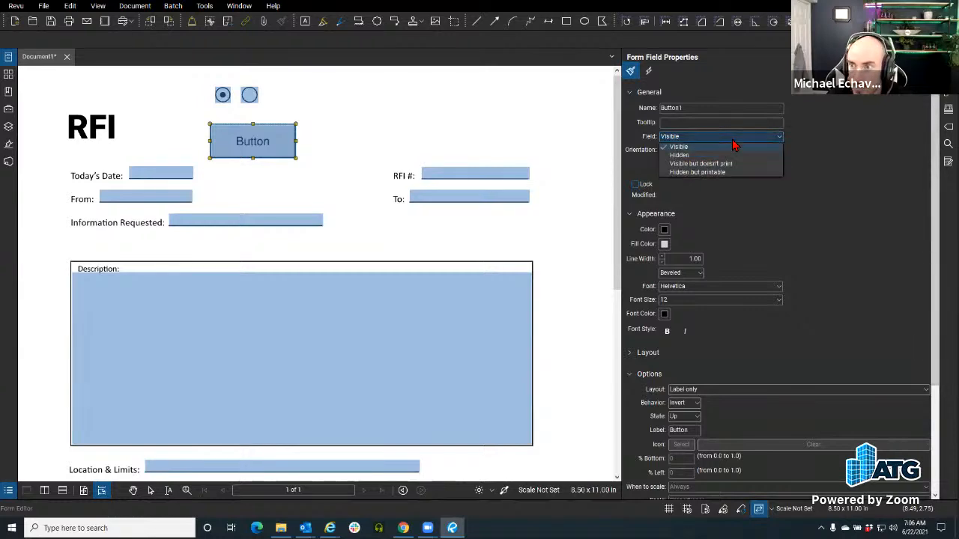
click(801, 144)
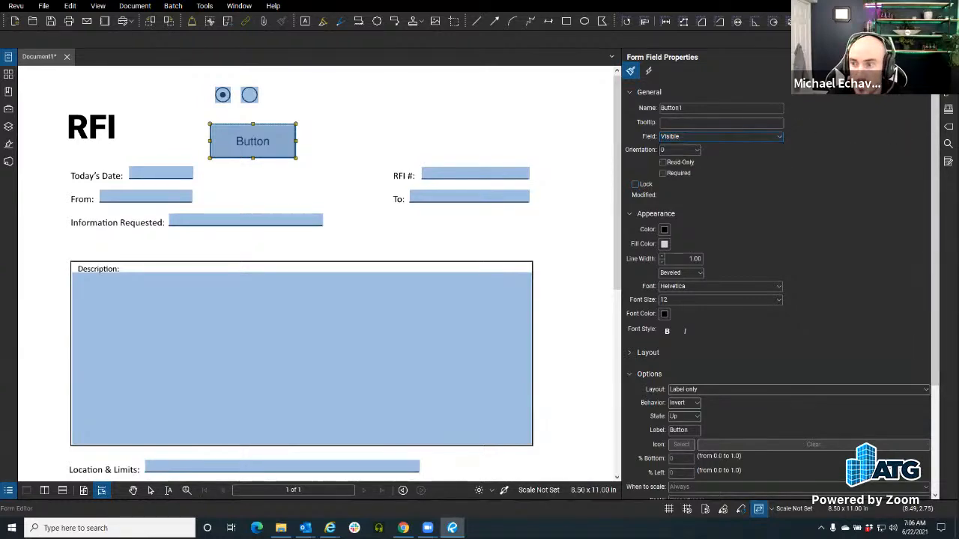
scroll(930, 198, down, 5)
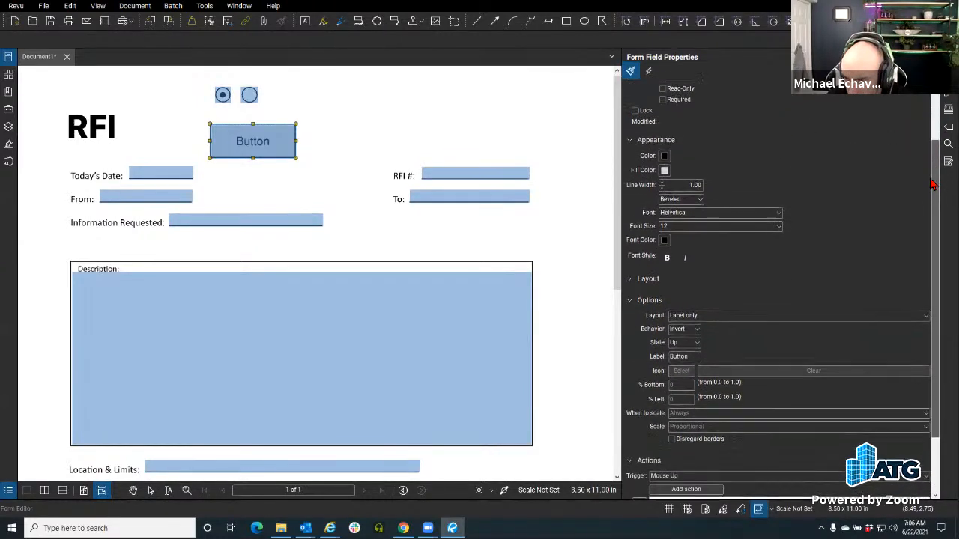
scroll(928, 198, down, 2)
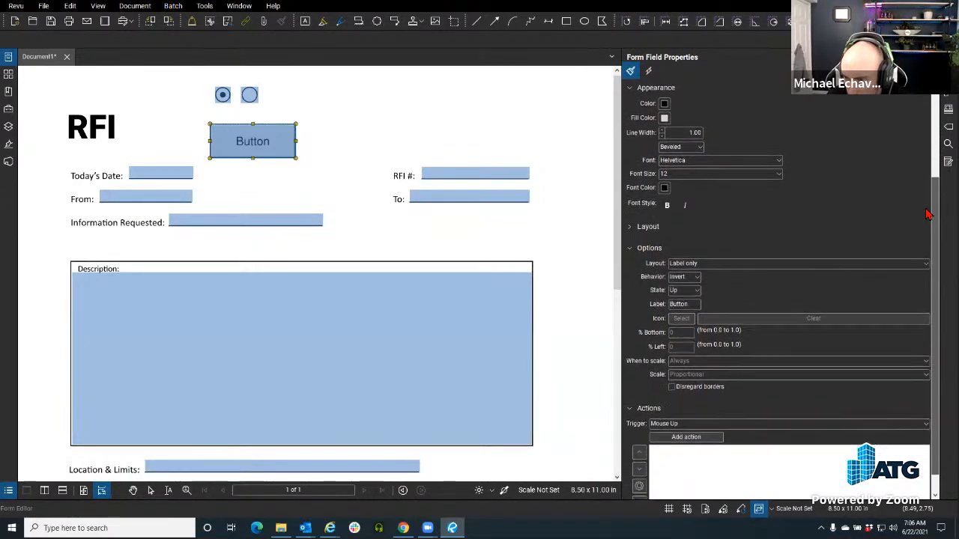
drag(925, 214, 925, 217)
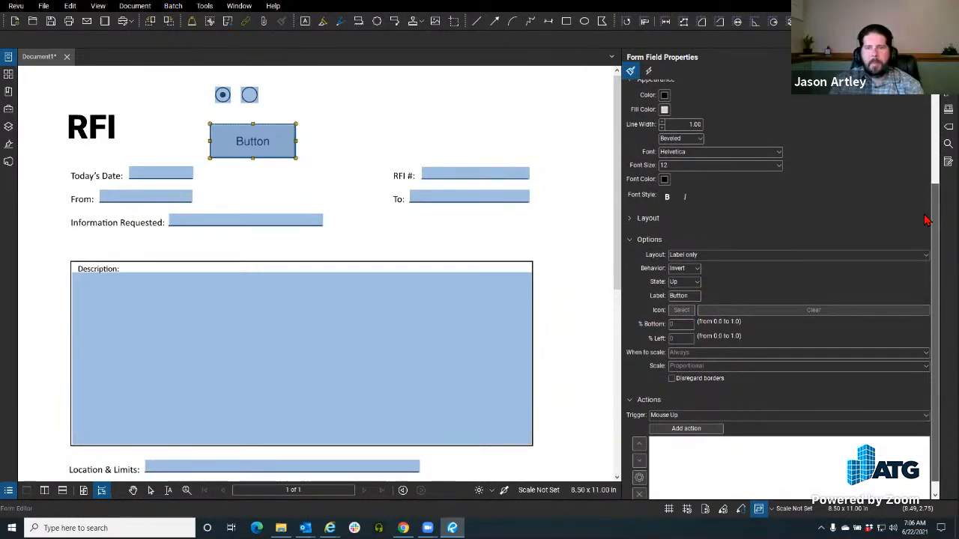
scroll(925, 210, up, 3)
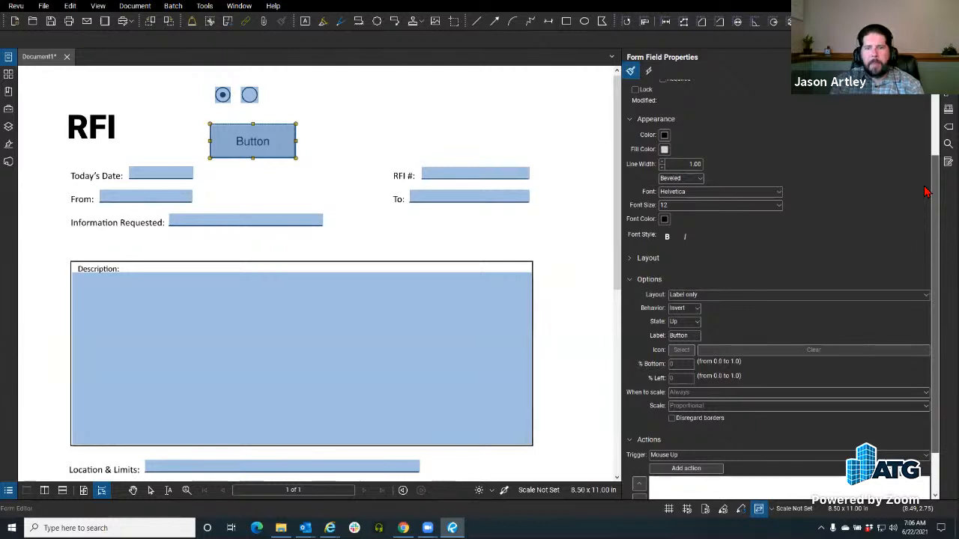
click(630, 258)
click(630, 258)
- Remove the fill color and the border color of Button1
click(664, 149)
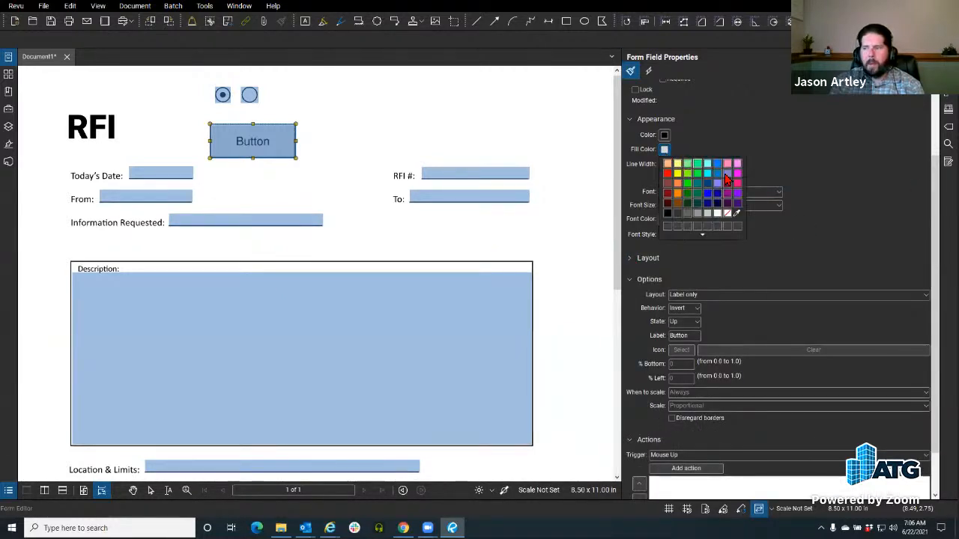
click(726, 213)
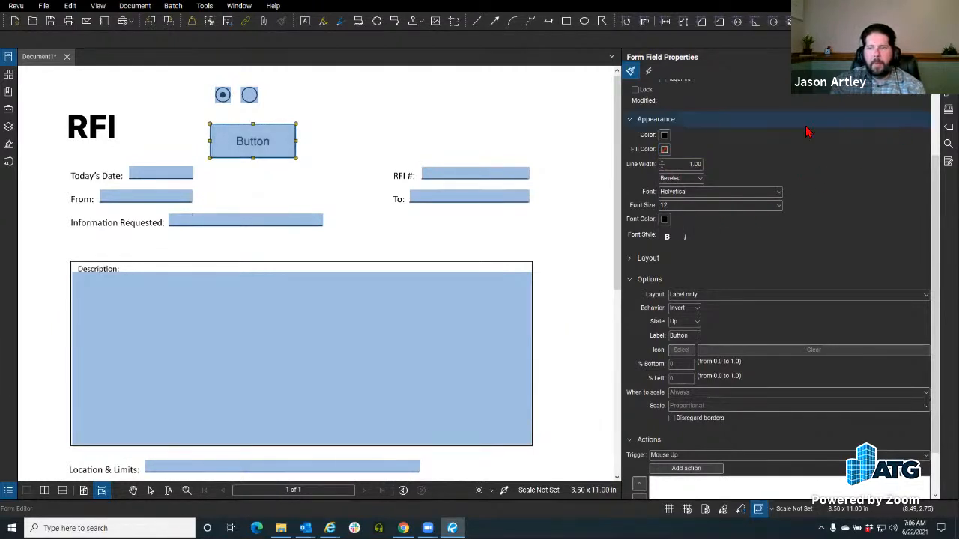
click(664, 135)
click(735, 196)
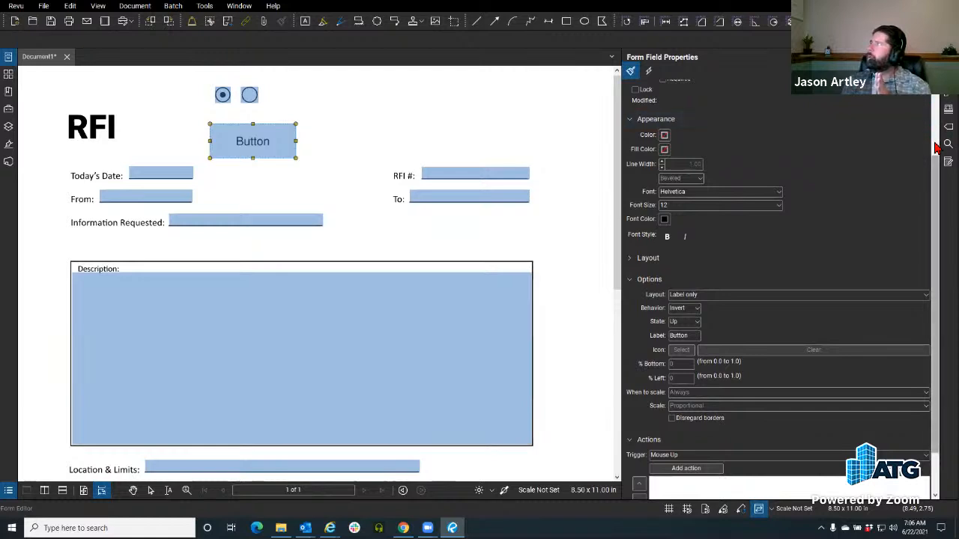
- Review Button1's options and actions, leave form editing and test the button on the page
drag(934, 170, 933, 219)
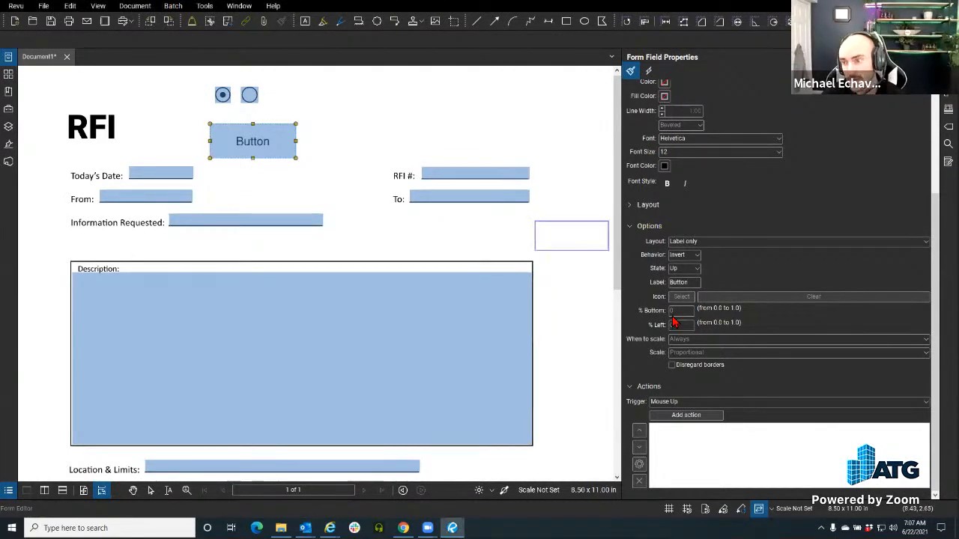
click(537, 232)
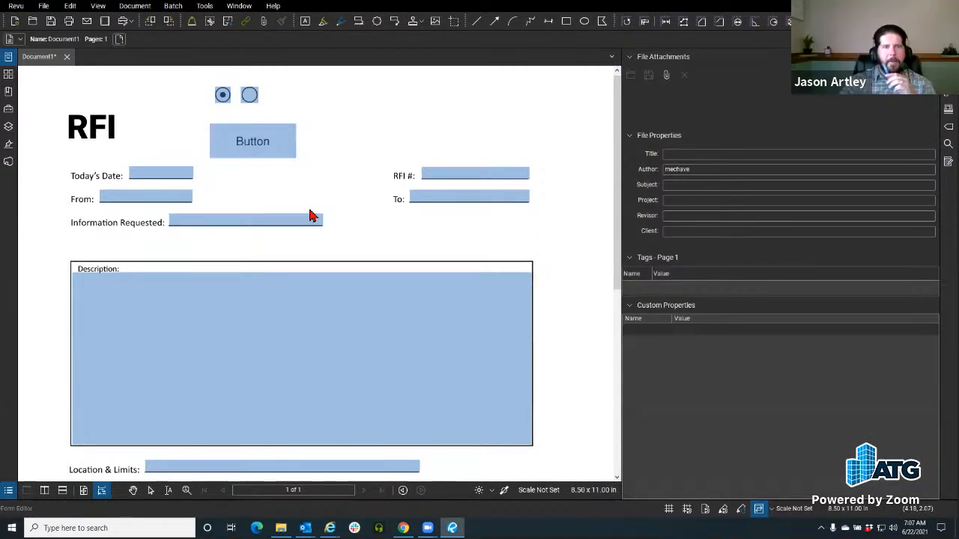
key(Escape)
click(256, 141)
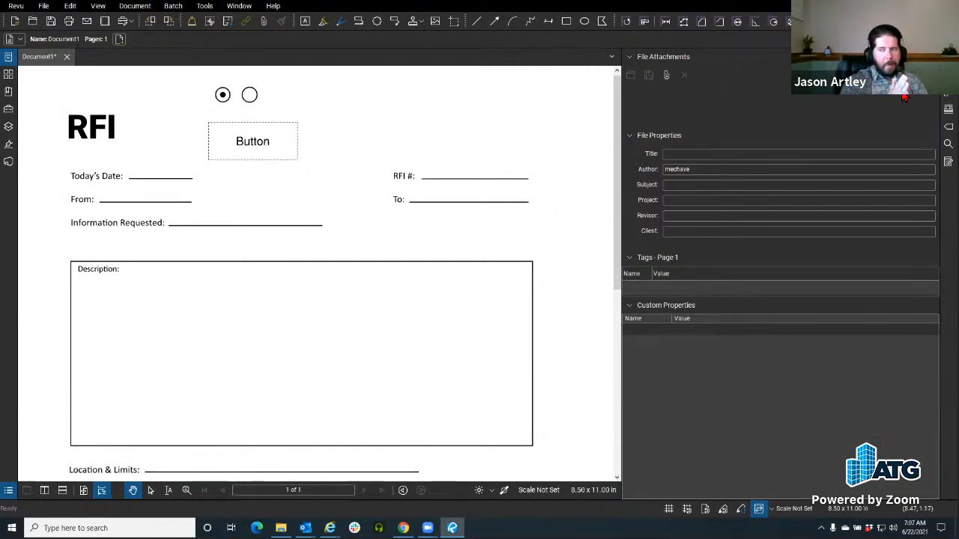
- Locate Button1 among the document's form fields, leave form editing and select the second radio button
click(948, 57)
click(948, 161)
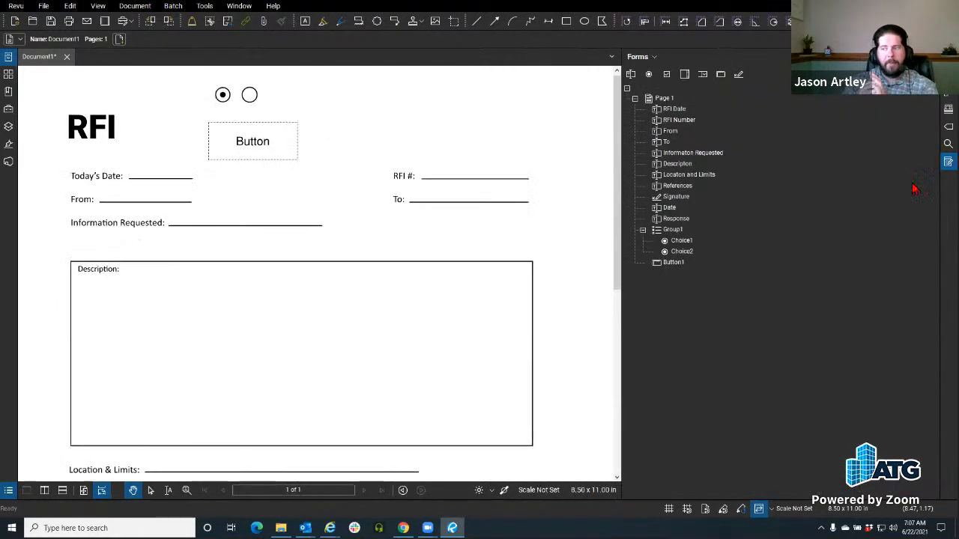
click(674, 263)
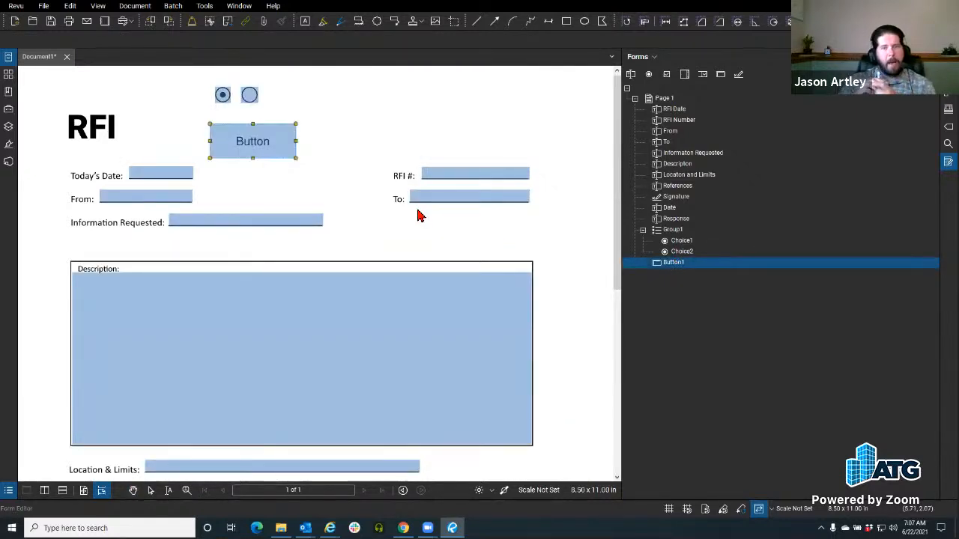
drag(313, 136, 282, 129)
key(Escape)
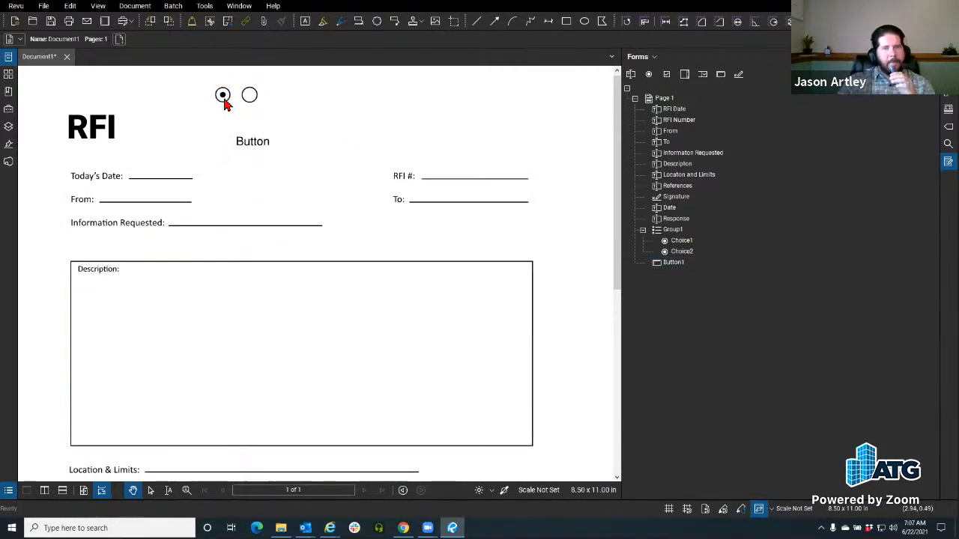
drag(246, 172, 249, 175)
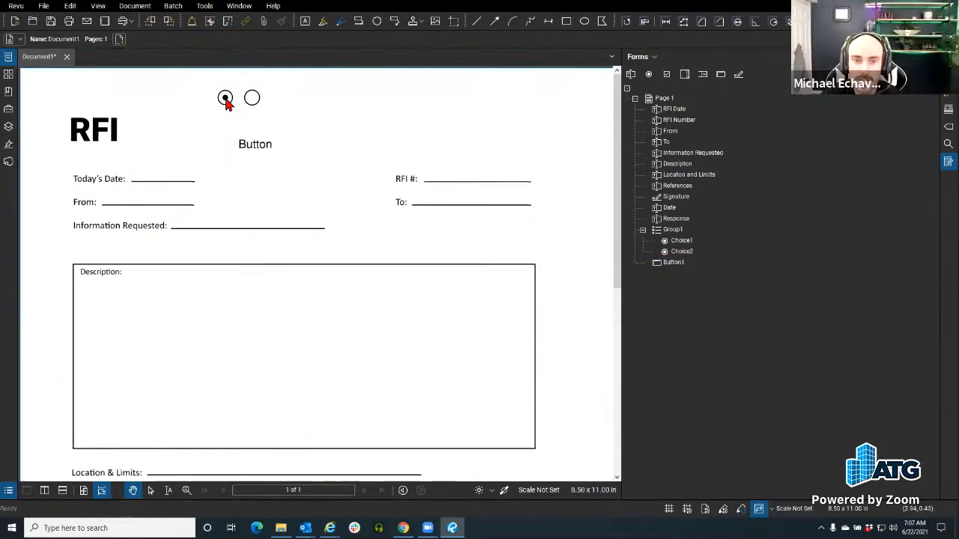
click(252, 98)
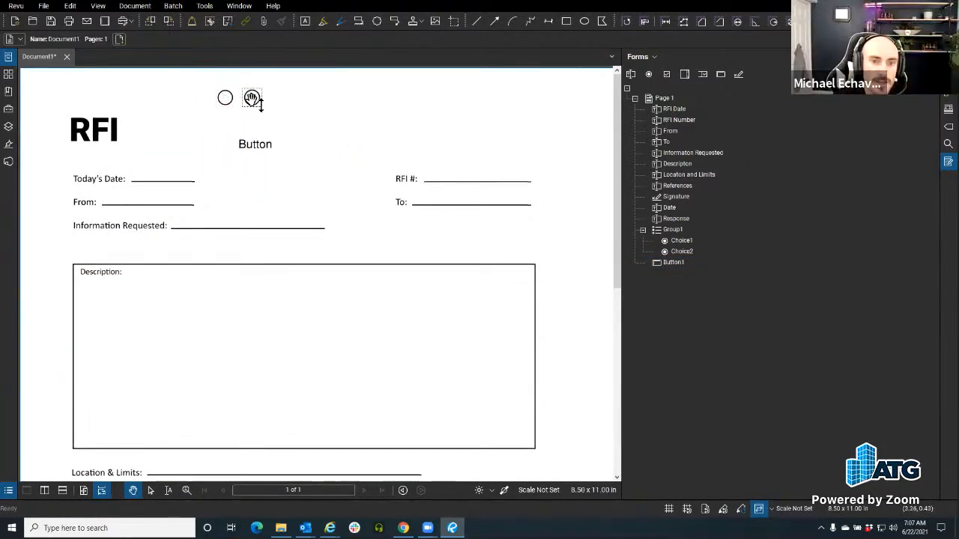
- Add a second group of three radio buttons in the empty area above the RFI # and To fields
click(147, 8)
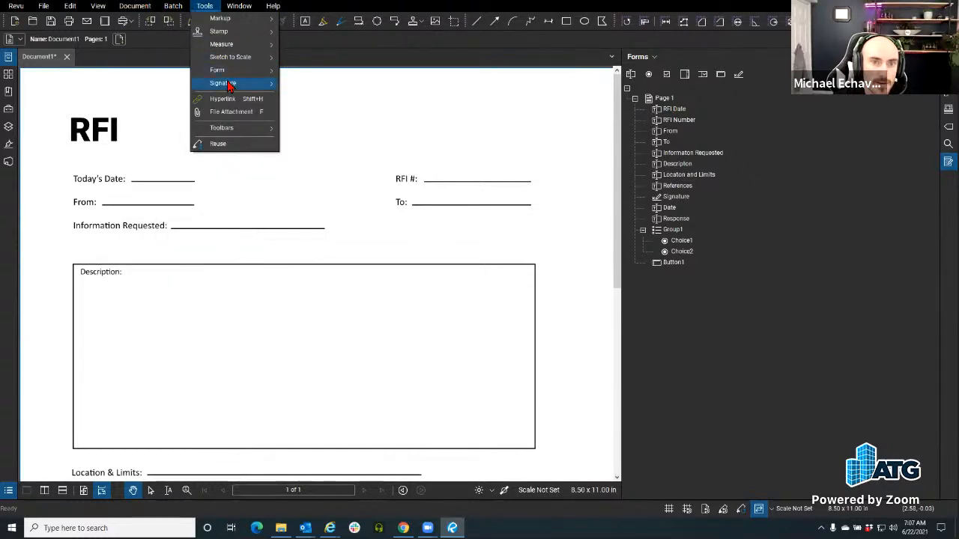
mouse_move(229, 86)
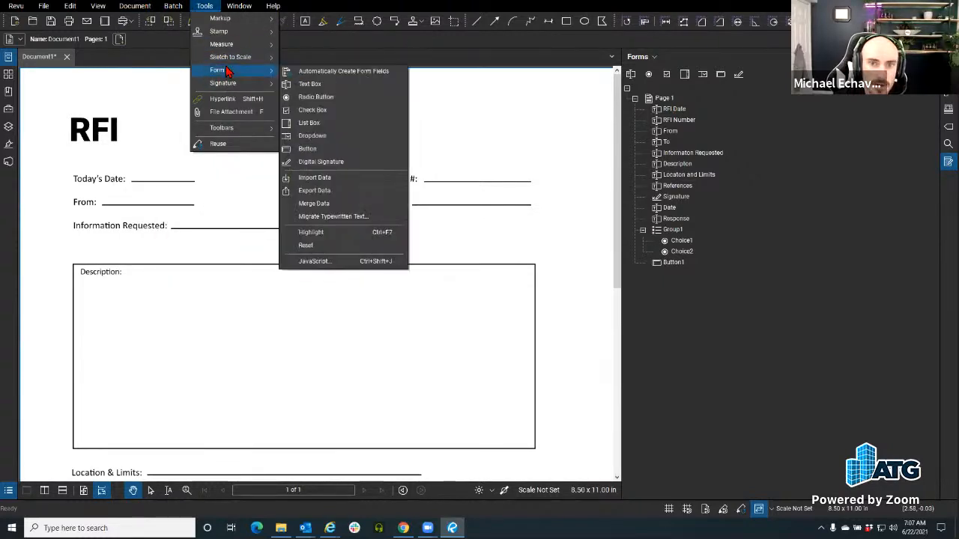
click(323, 98)
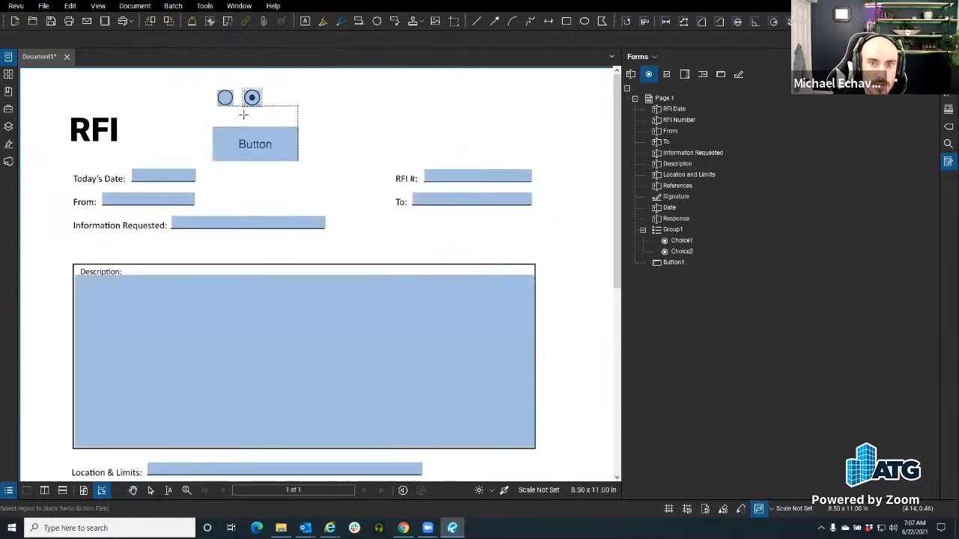
drag(359, 89, 371, 126)
click(371, 100)
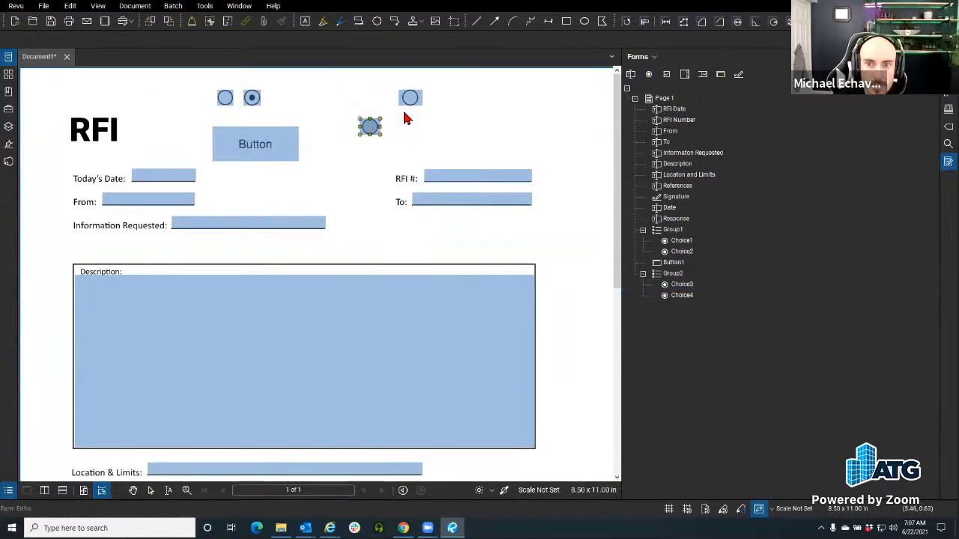
drag(416, 103, 398, 129)
- Leave form editing and test the two lower radio buttons of the second group, ending on the right one
key(Escape)
click(372, 128)
click(397, 126)
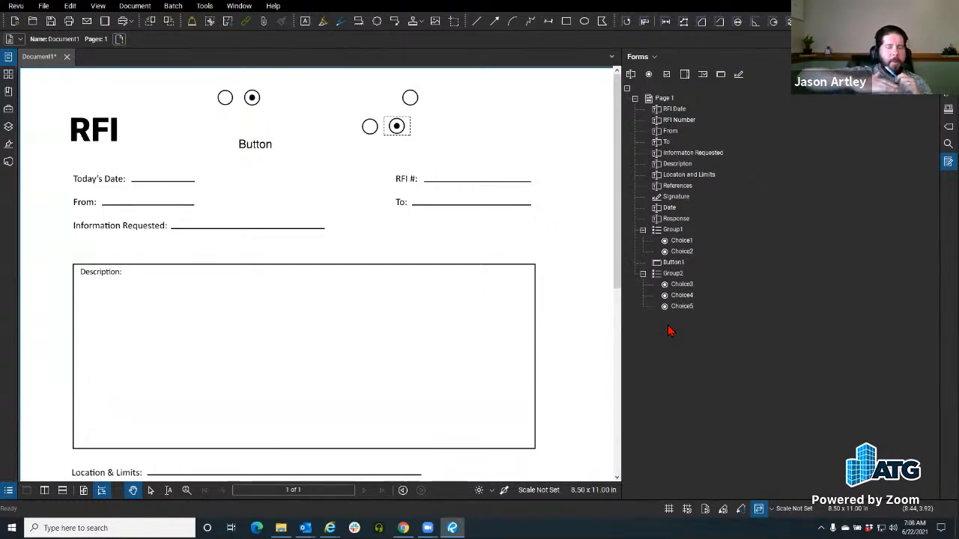
- Look through the options available for Choice3, the forms list and Group1, keeping the group's name
click(674, 286)
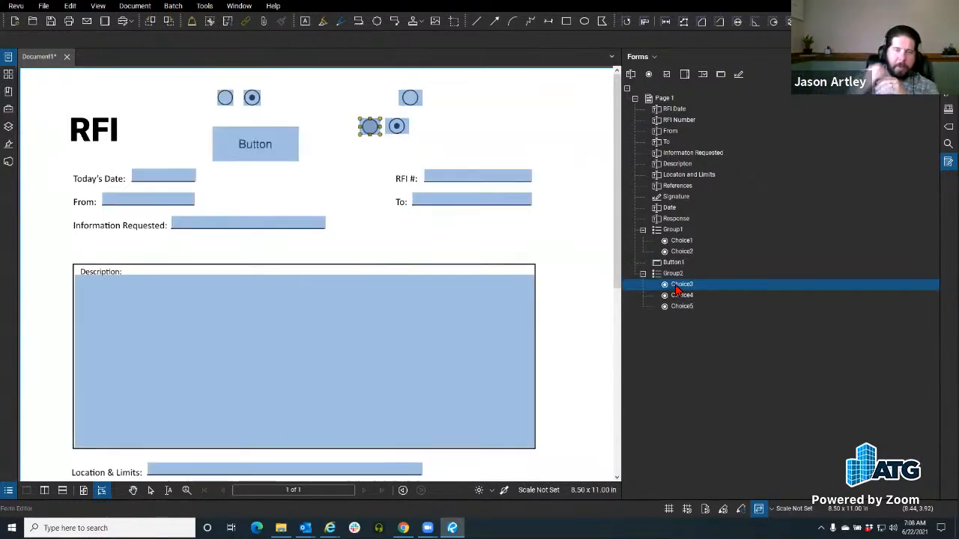
right_click(676, 287)
key(Escape)
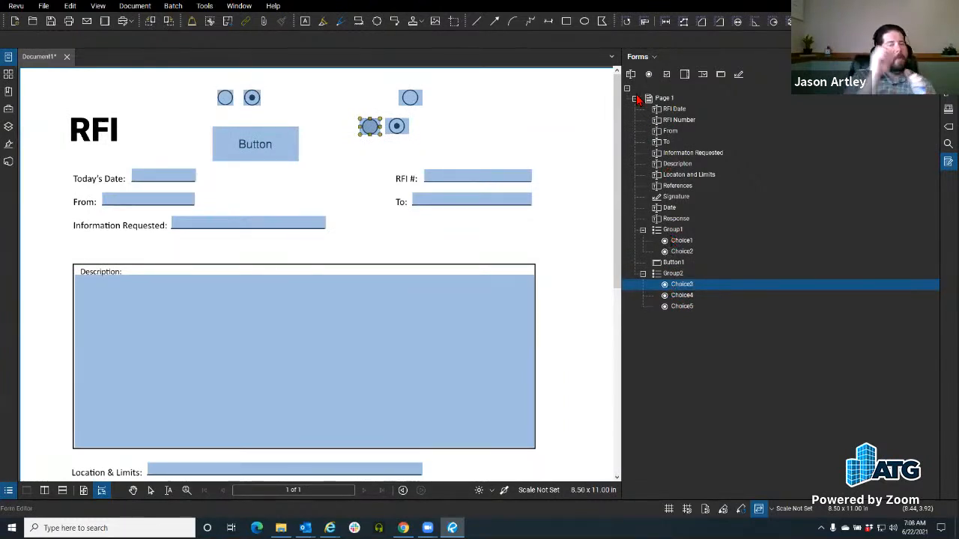
click(655, 57)
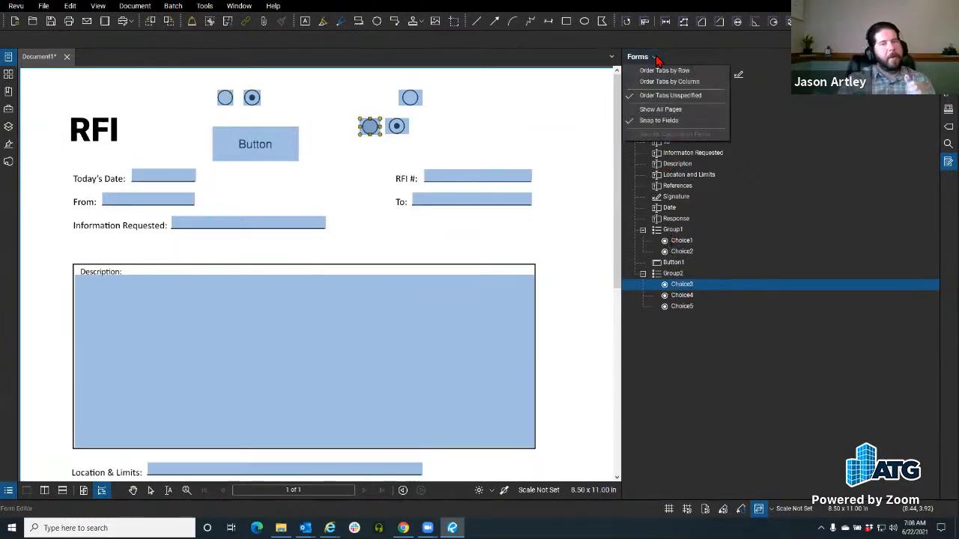
click(794, 178)
right_click(671, 230)
click(700, 229)
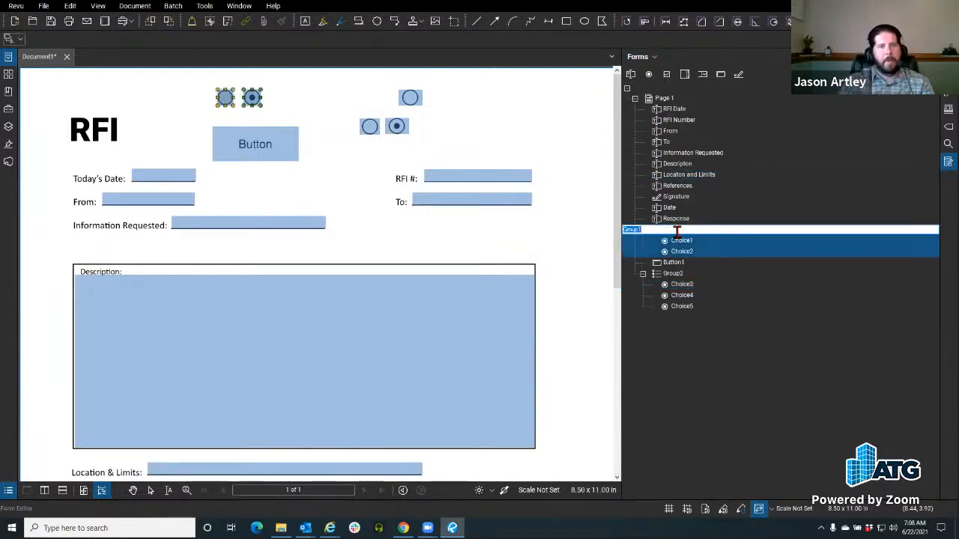
click(716, 315)
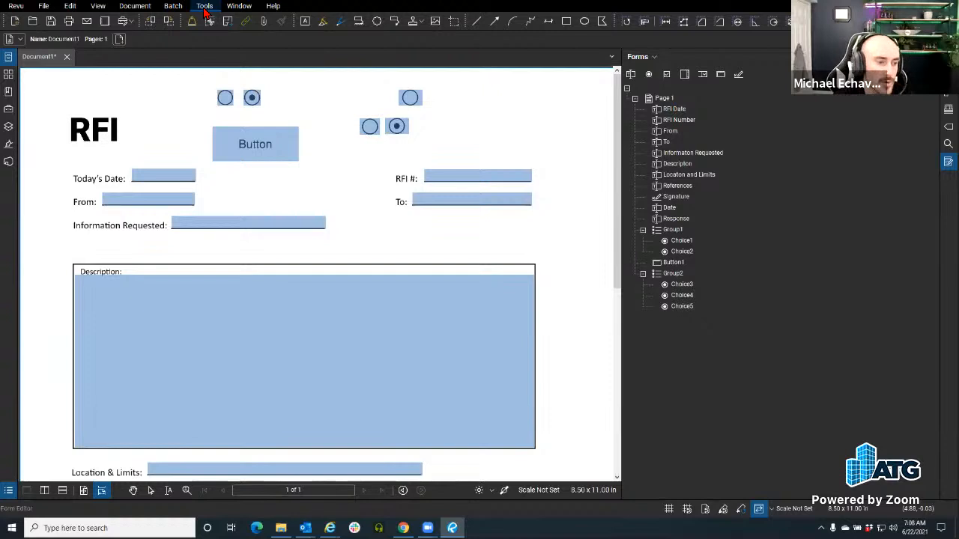
- Leave form editing and select the first radio button of Group1 on the page
drag(303, 126, 244, 102)
key(Escape)
click(227, 98)
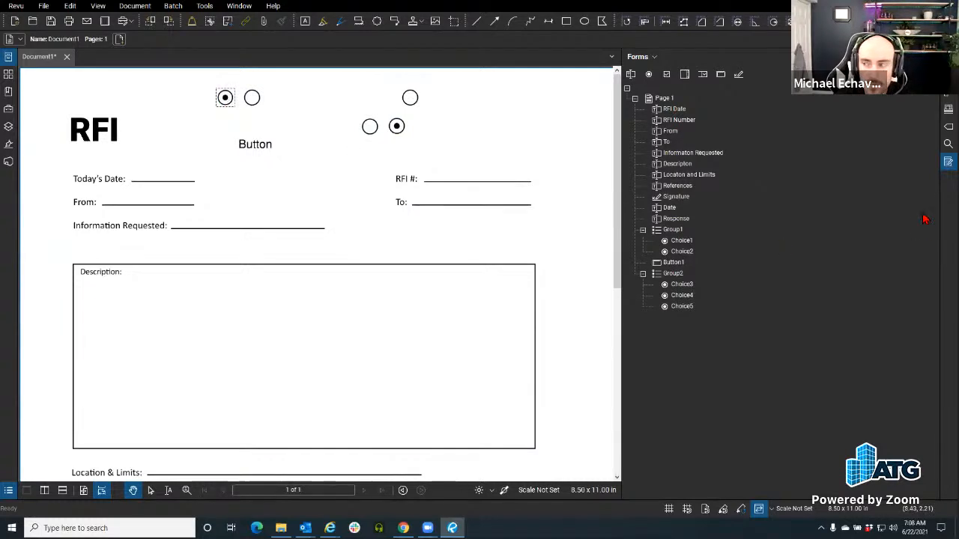
- Open the form field properties of Choice1 in Group1 and review its general, appearance, option and action settings
right_click(679, 245)
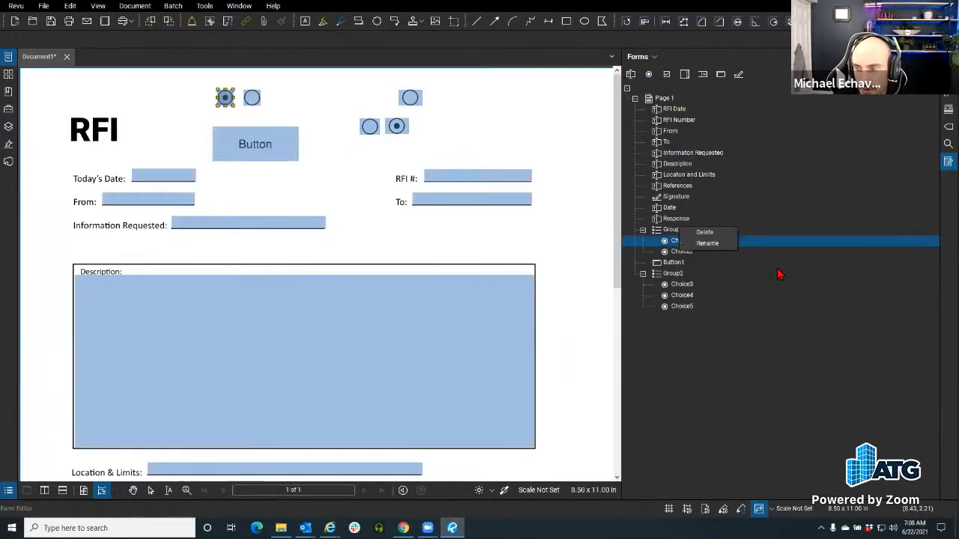
double_click(676, 241)
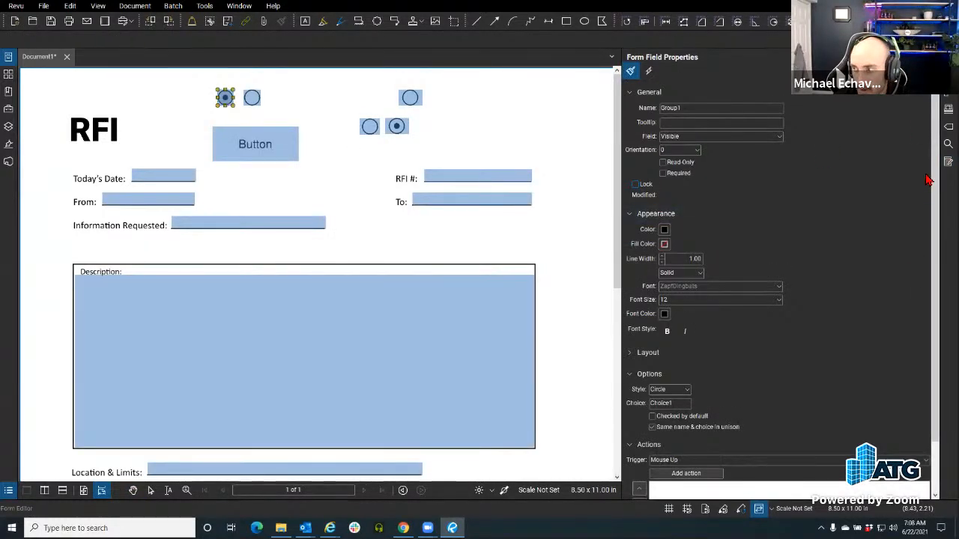
drag(947, 163, 930, 274)
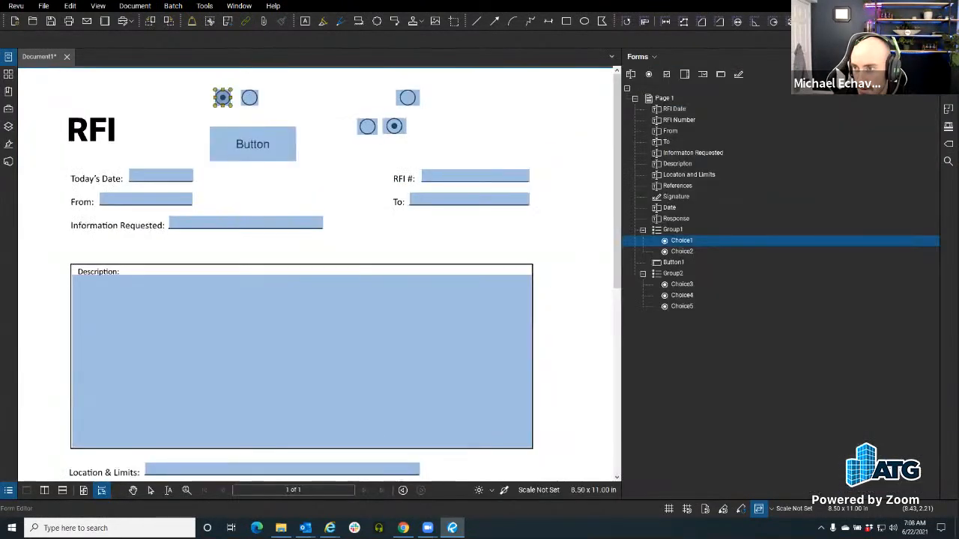
click(948, 74)
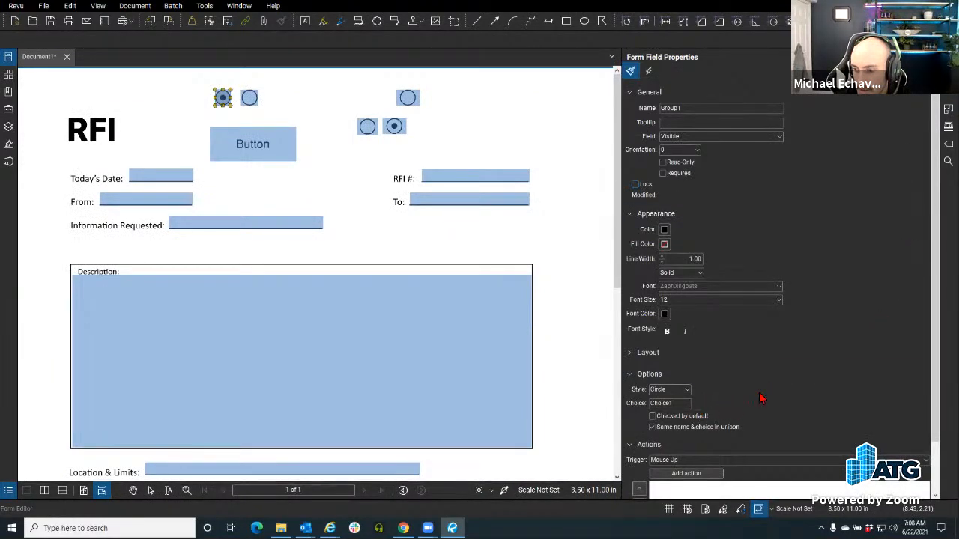
scroll(935, 179, down, 2)
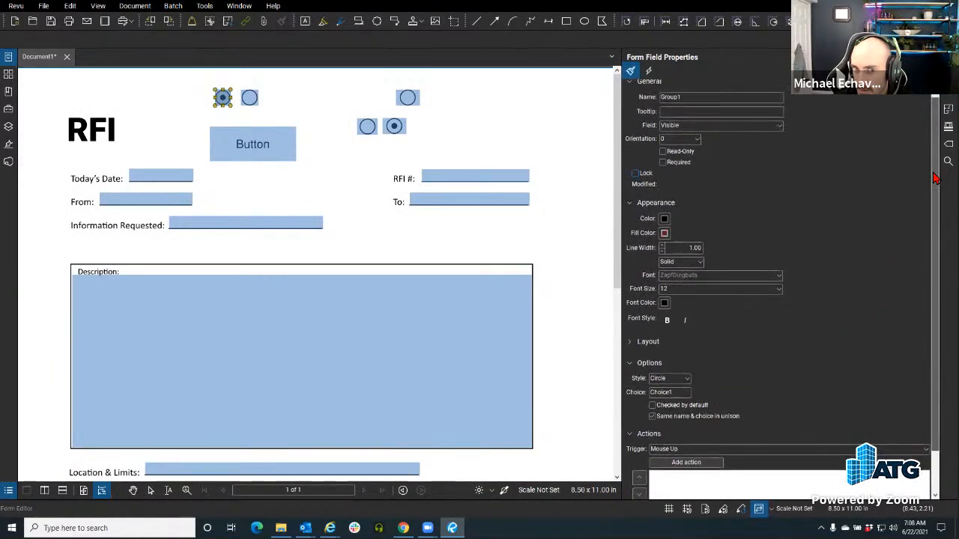
scroll(933, 195, down, 3)
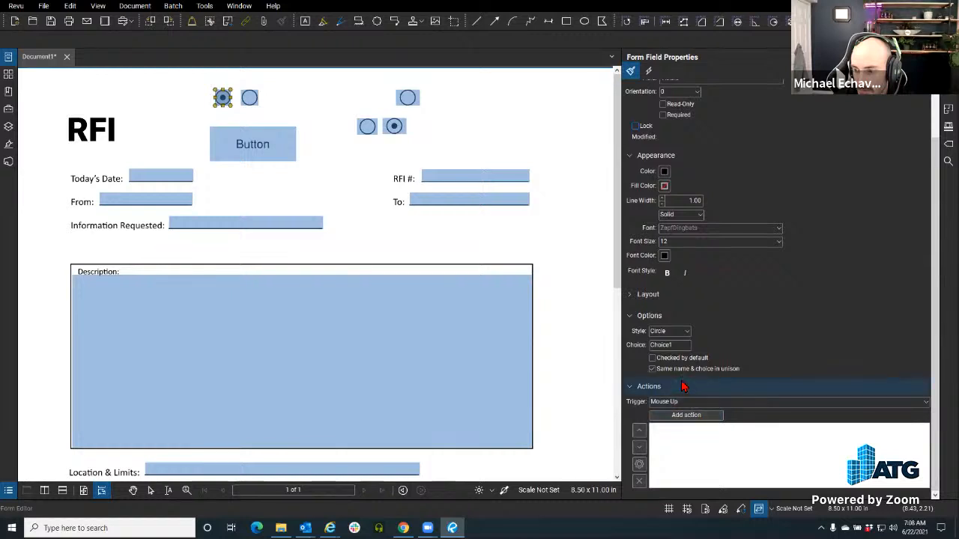
- Try other marker styles for the Choice1 radio button and set its style to Star
click(685, 332)
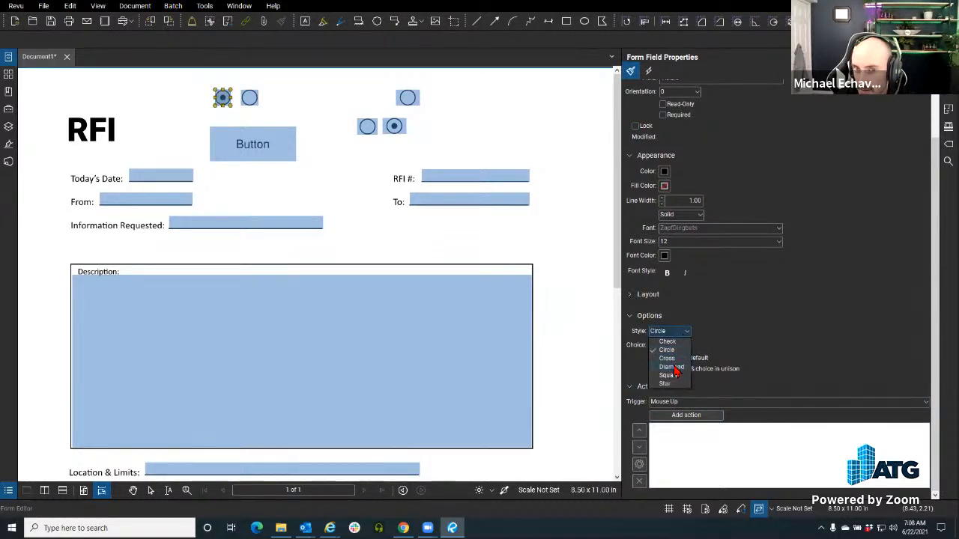
click(676, 366)
click(671, 332)
click(668, 372)
click(682, 335)
click(664, 381)
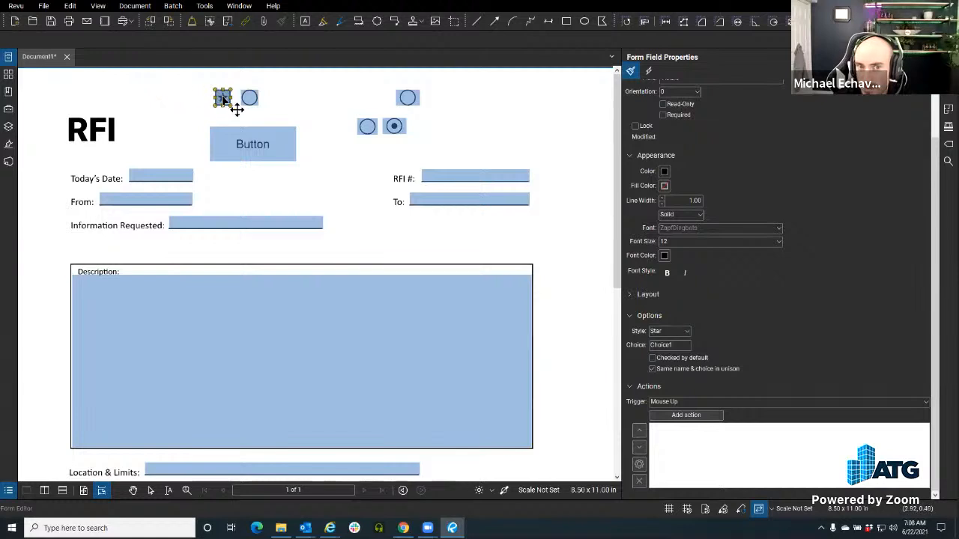
- Review Choice1's choice name and the rest of its form field properties, and leave form editing
double_click(683, 345)
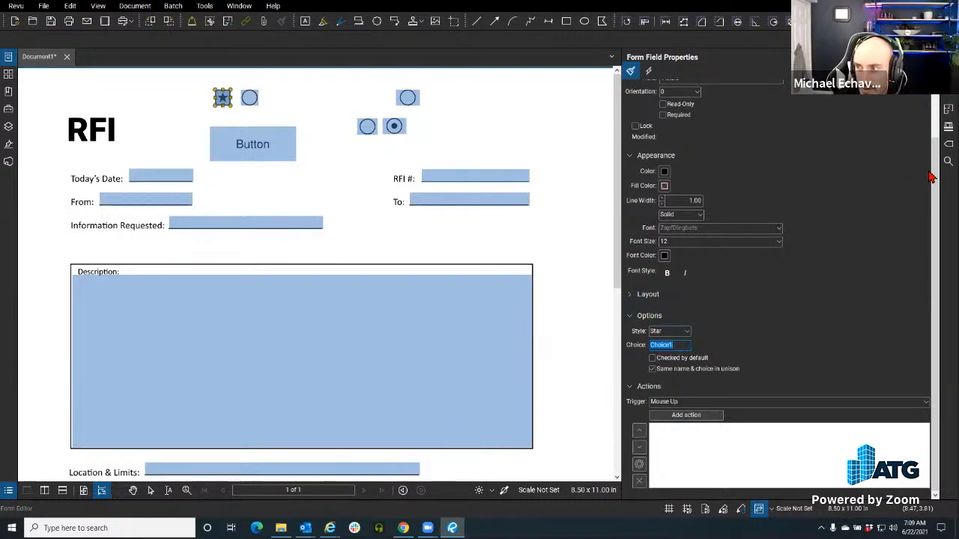
drag(936, 177, 936, 129)
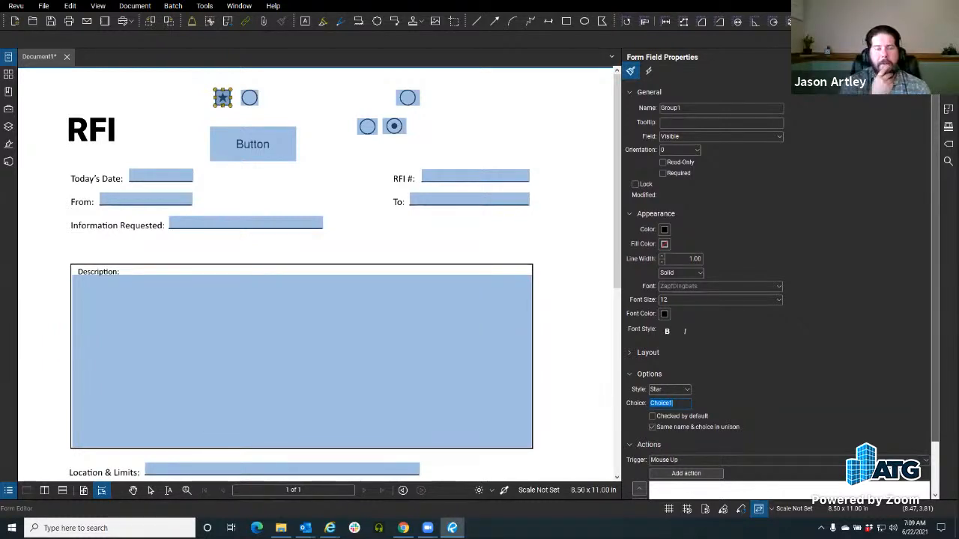
drag(936, 127, 928, 256)
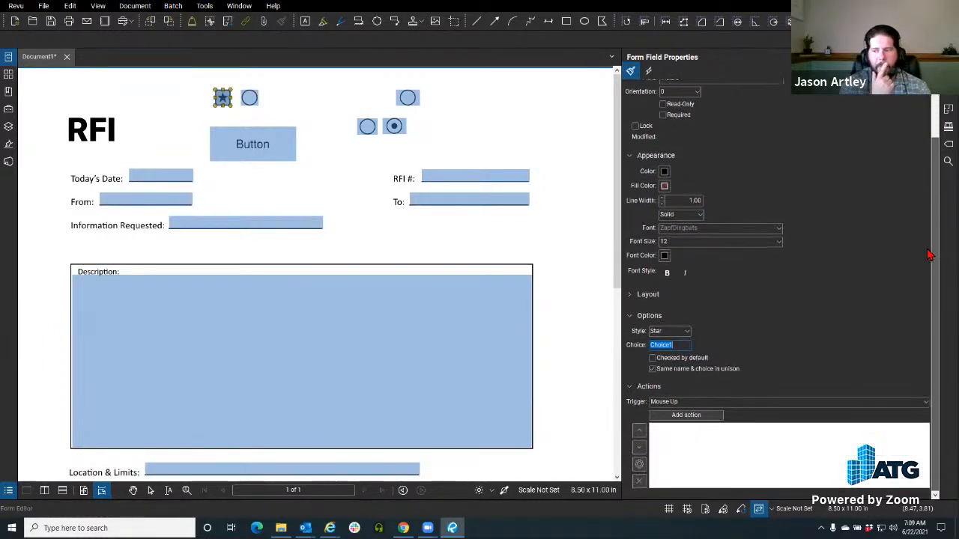
key(Escape)
key(Escape)
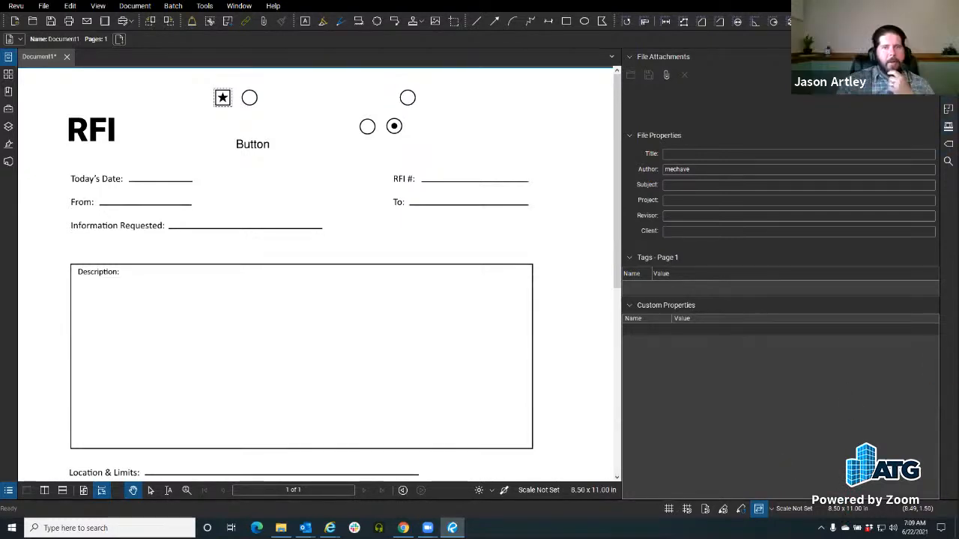
- Reopen Choice1's form field properties, enable Checked by default and turn it off again
click(948, 91)
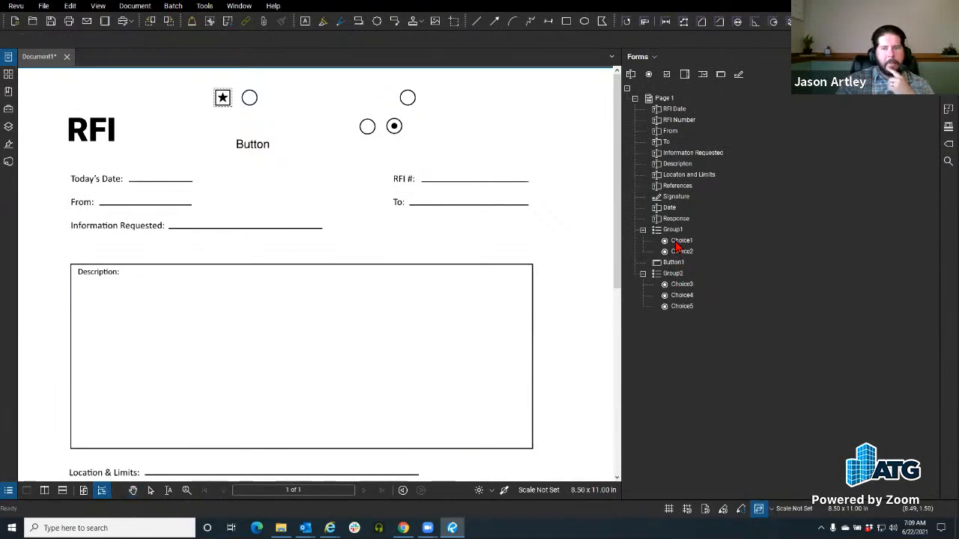
click(678, 241)
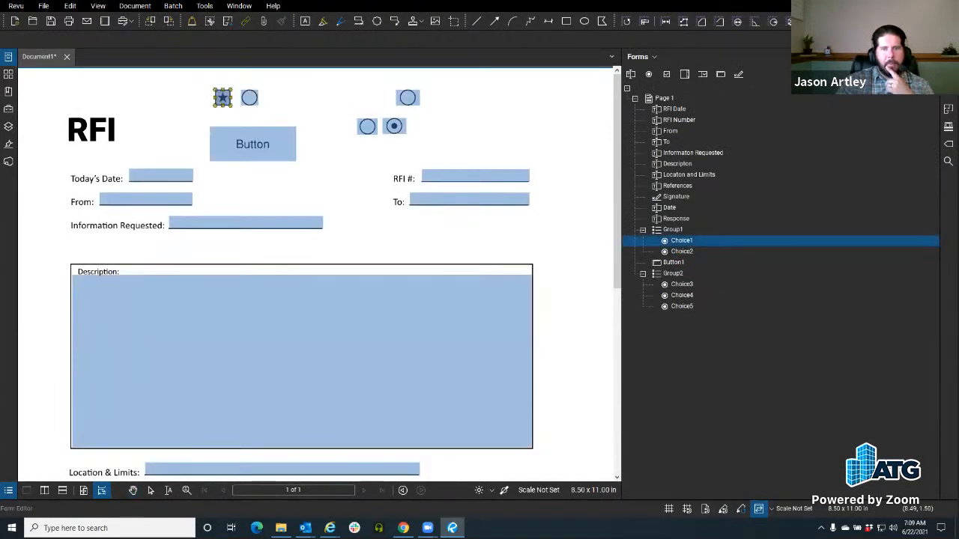
click(948, 57)
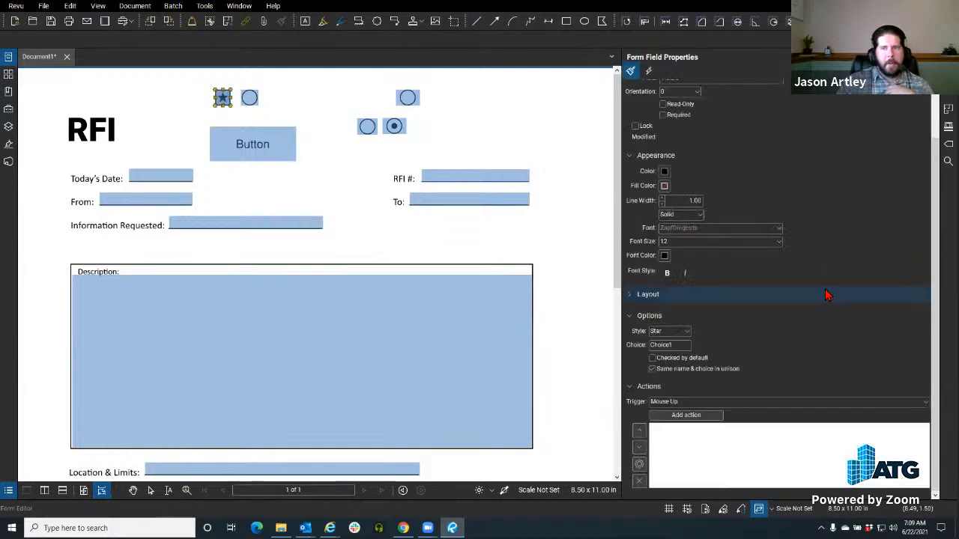
click(652, 358)
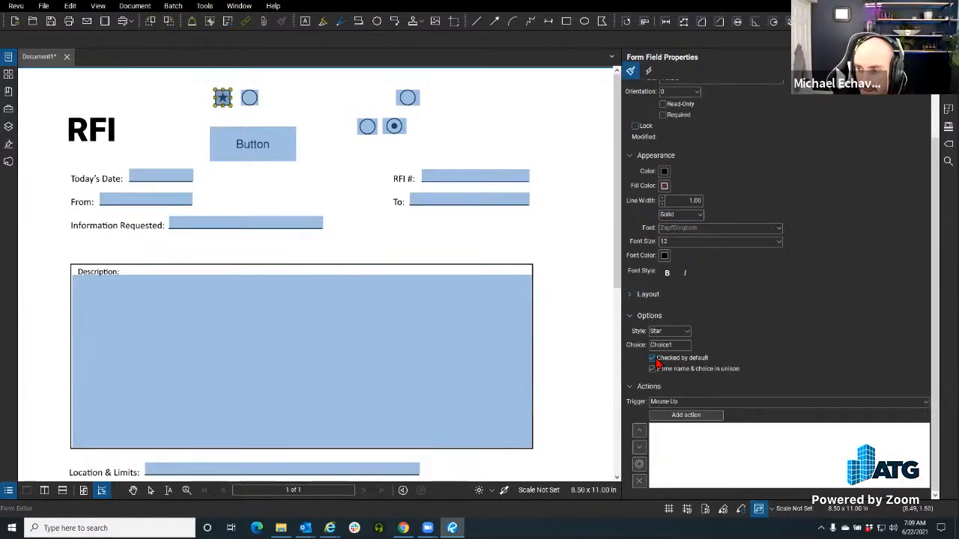
click(654, 359)
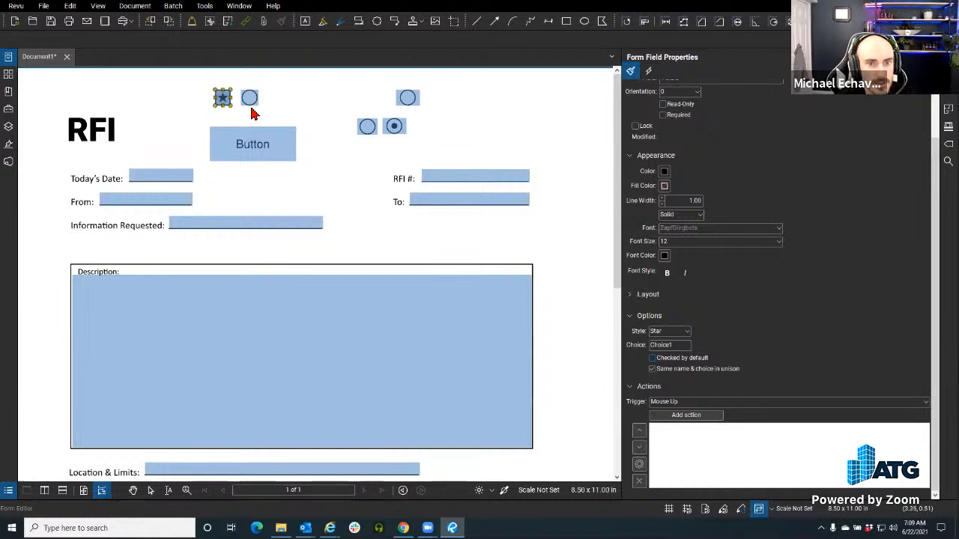
- Leave form editing and test Group1 by alternating between its star and circle radio buttons, ending on the star
key(Escape)
click(223, 97)
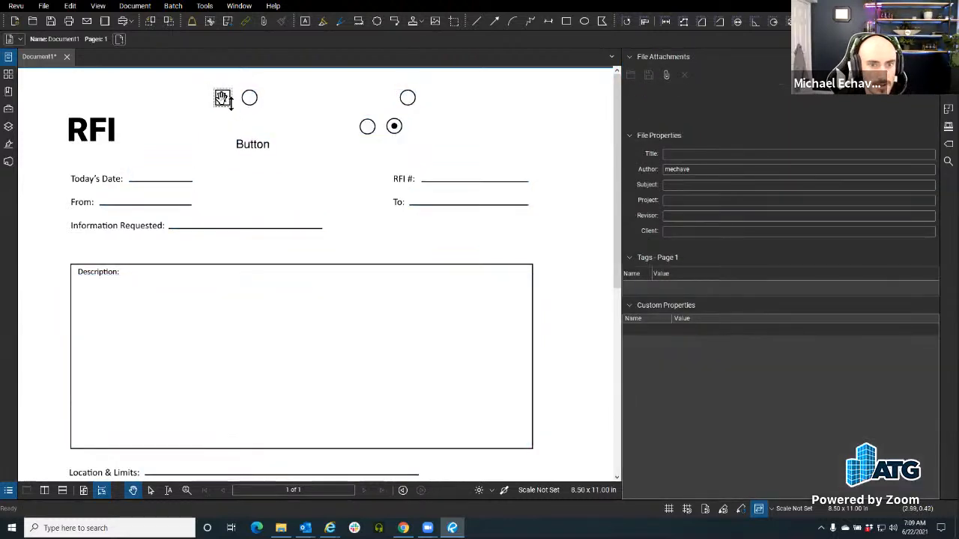
click(250, 98)
click(223, 98)
click(250, 98)
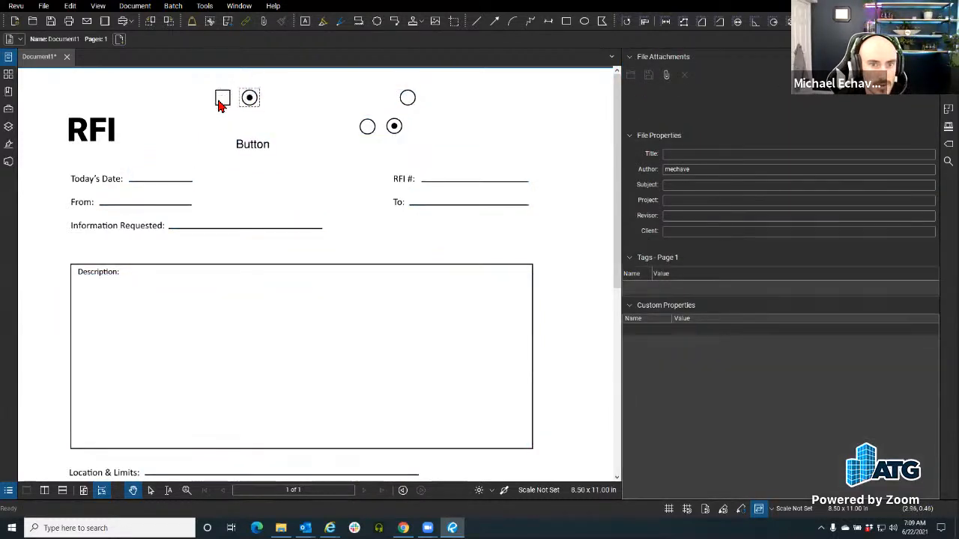
click(221, 104)
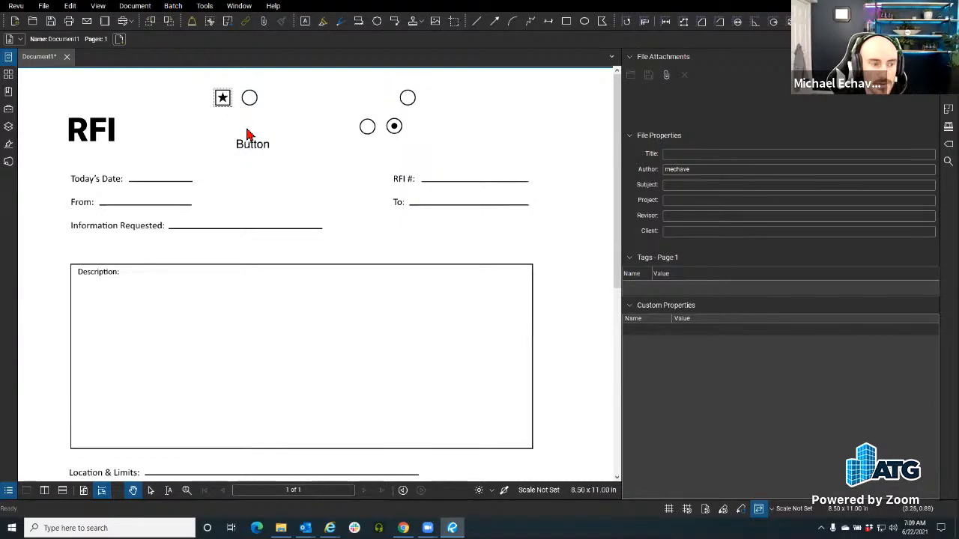
click(251, 101)
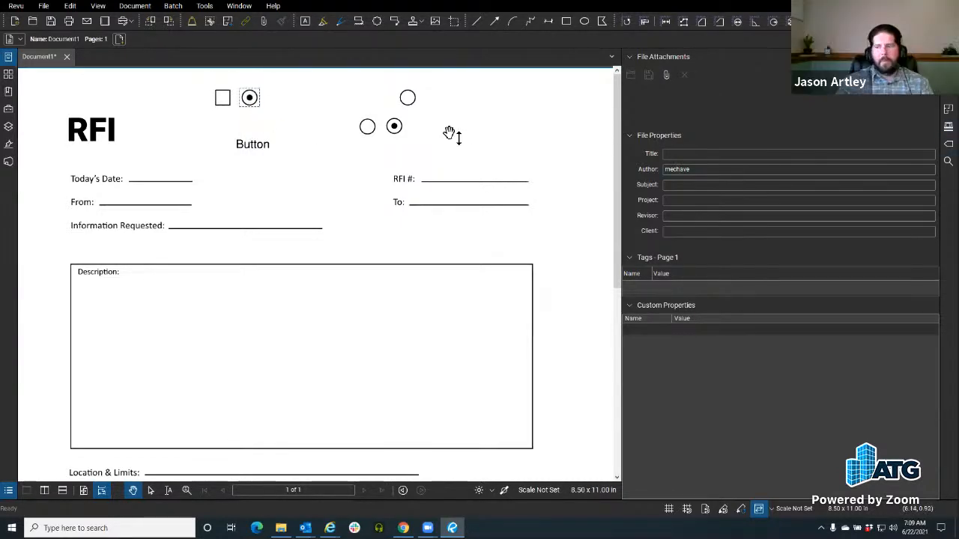
click(224, 98)
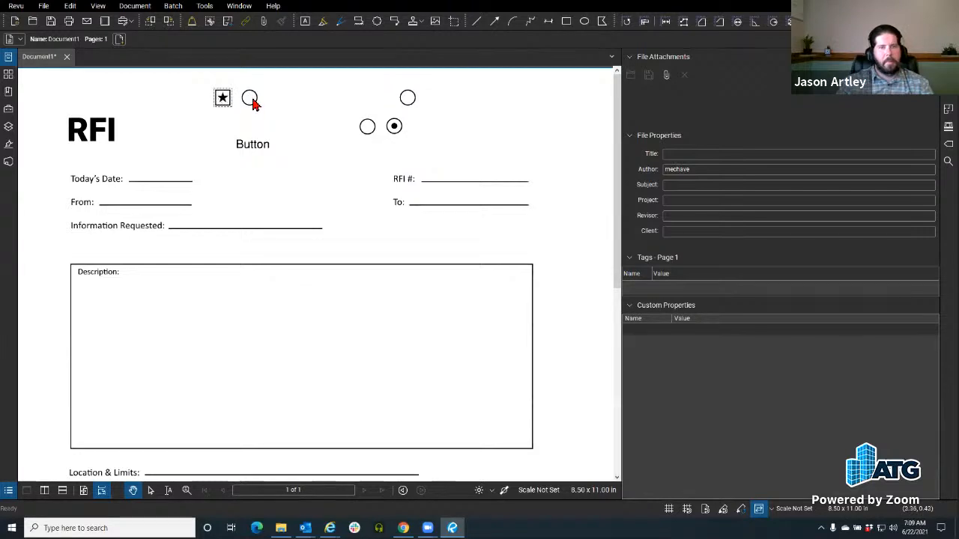
- Test the second group by selecting its upper and lower-right radio buttons, and hide the properties panel
click(406, 99)
click(394, 127)
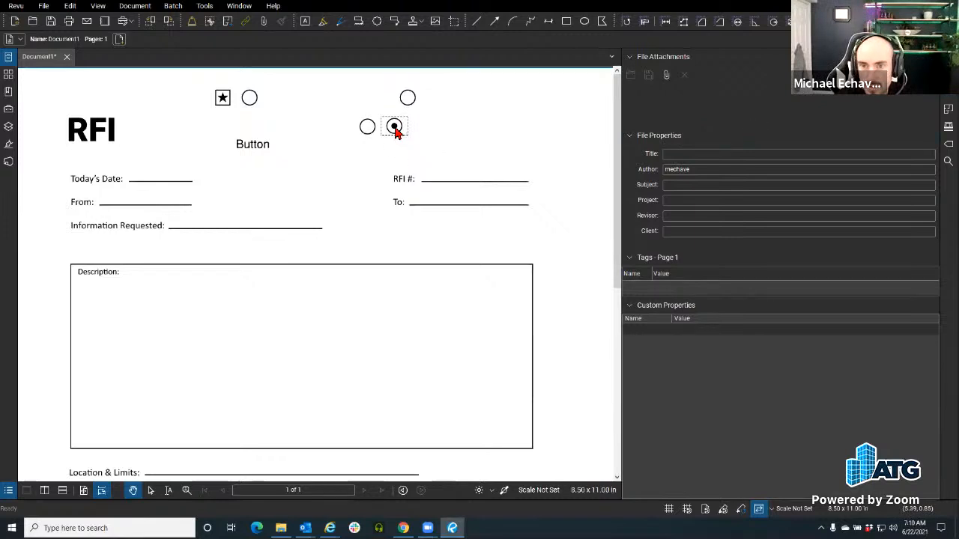
key(alt+p)
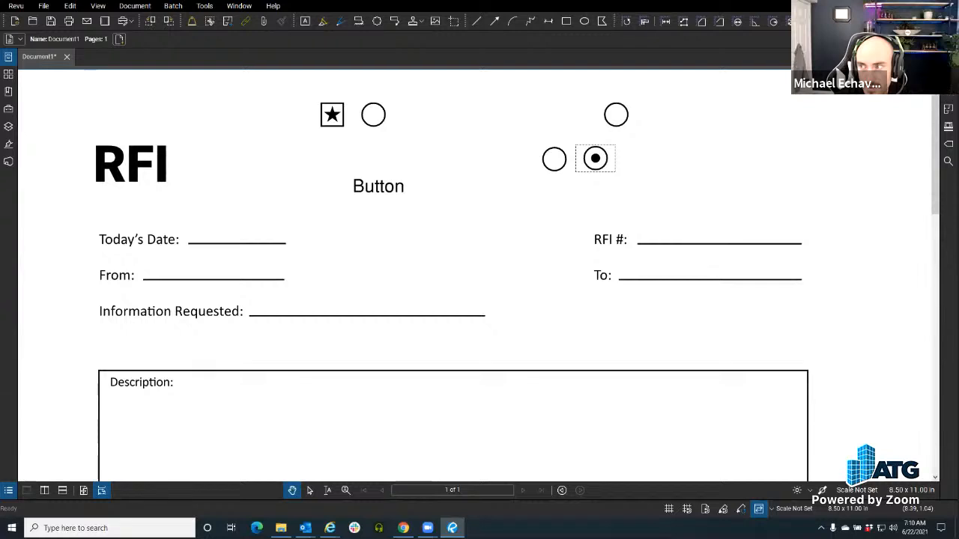
- Test the second radio button group by switching among all three of its buttons, ending on the lower-right one
click(555, 160)
click(616, 116)
click(597, 160)
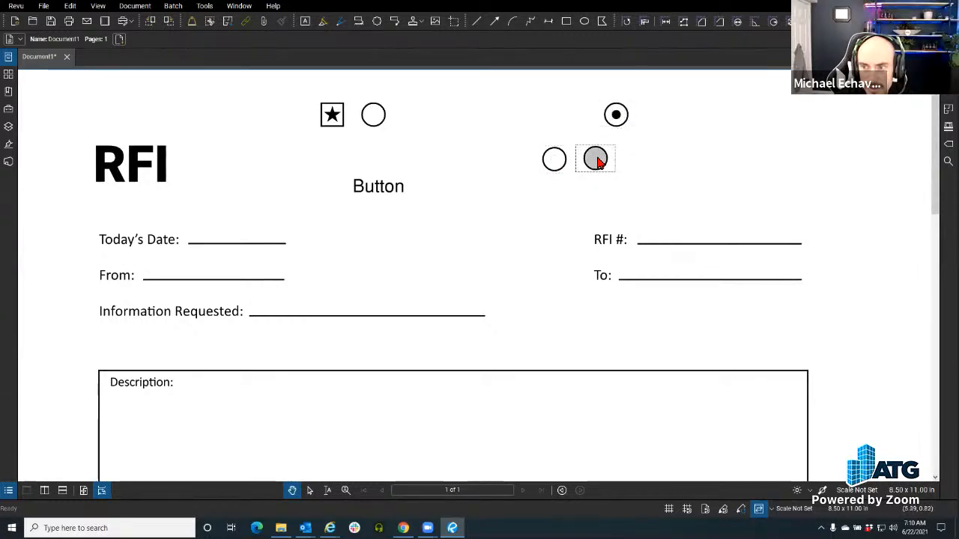
click(554, 160)
click(617, 121)
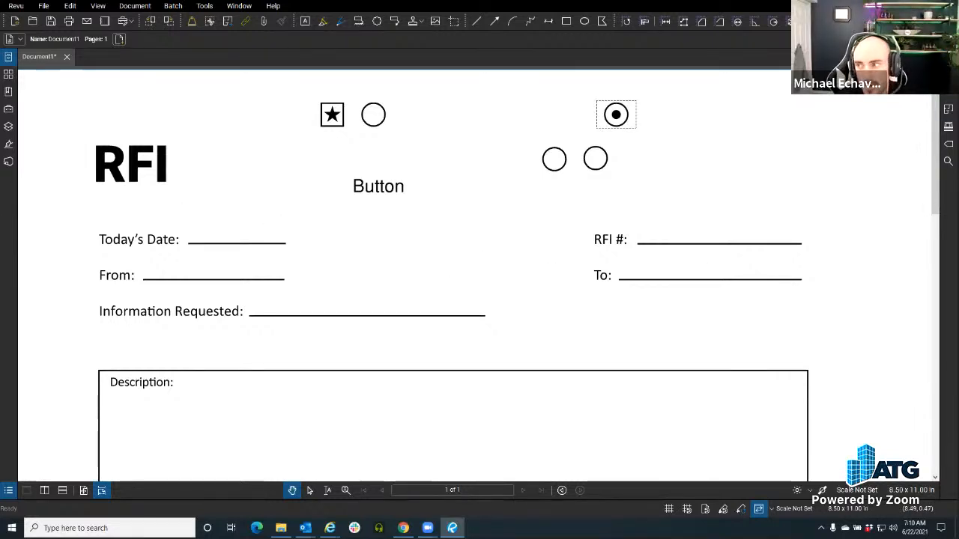
click(947, 109)
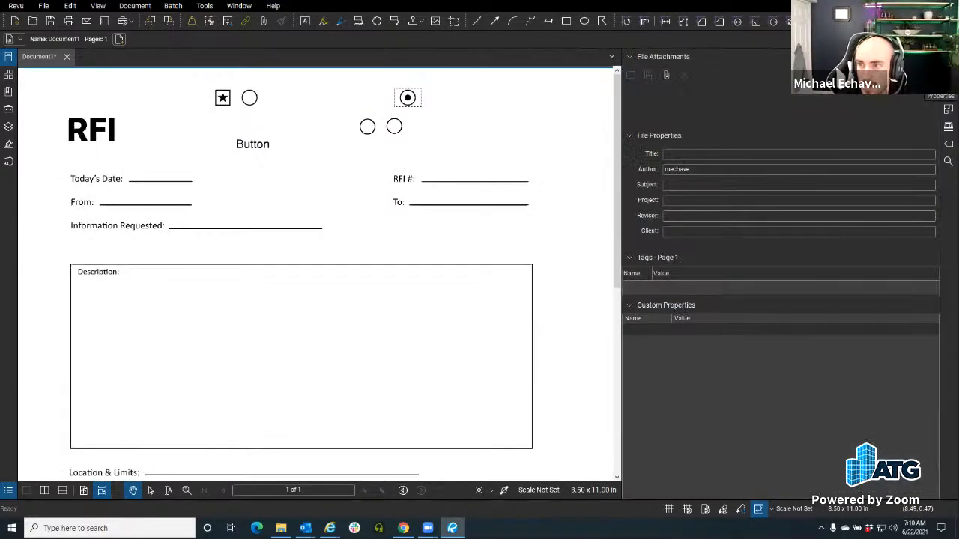
click(394, 126)
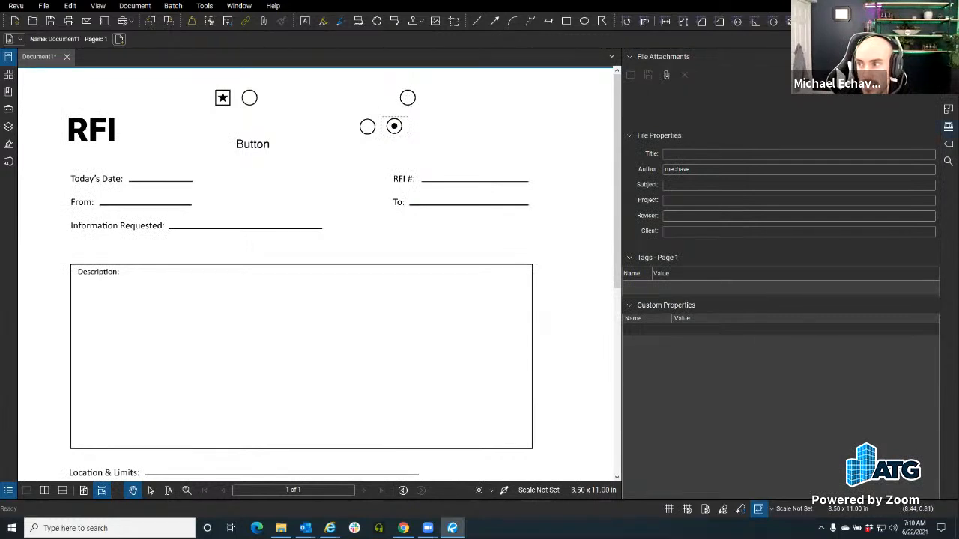
- Toggle Checked by default in Choice3's form field properties, leave form editing and test that radio button
click(948, 125)
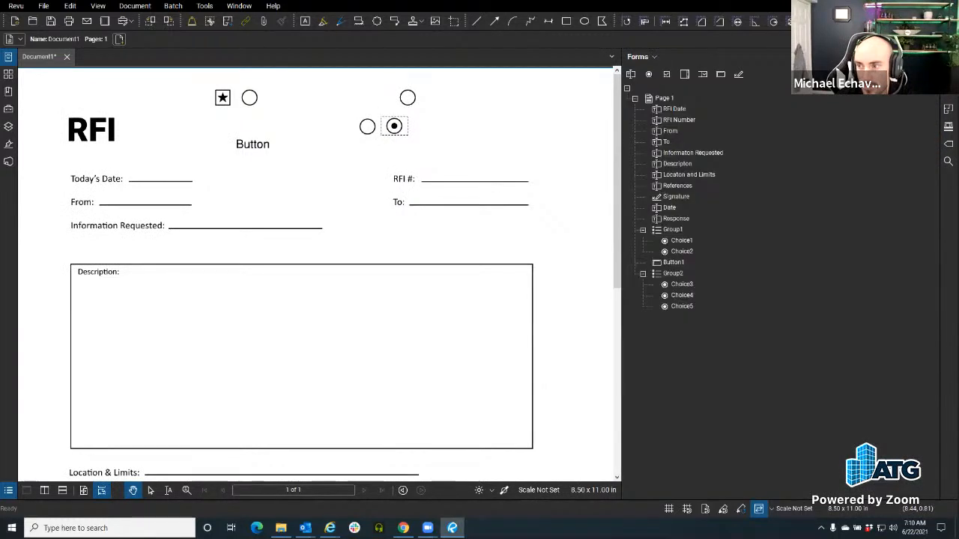
click(719, 285)
click(947, 57)
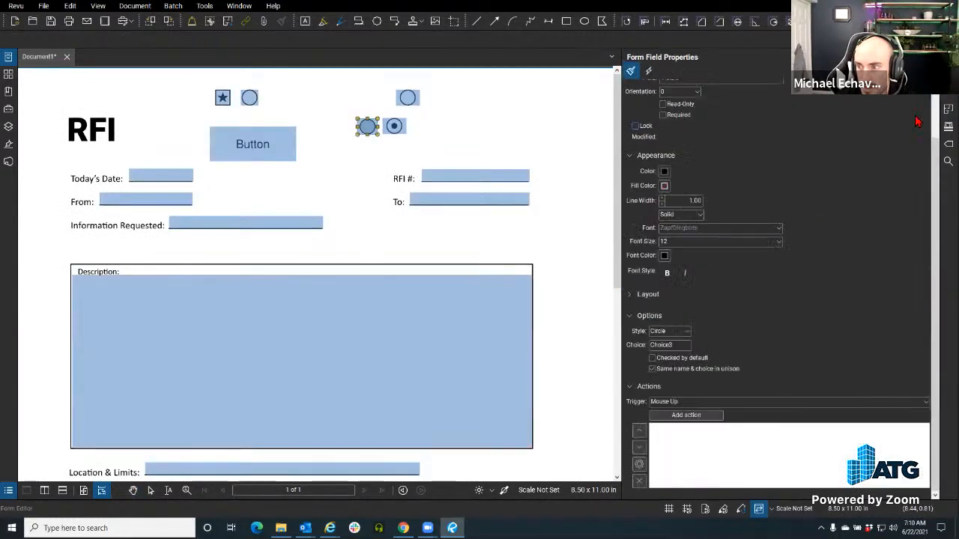
click(652, 358)
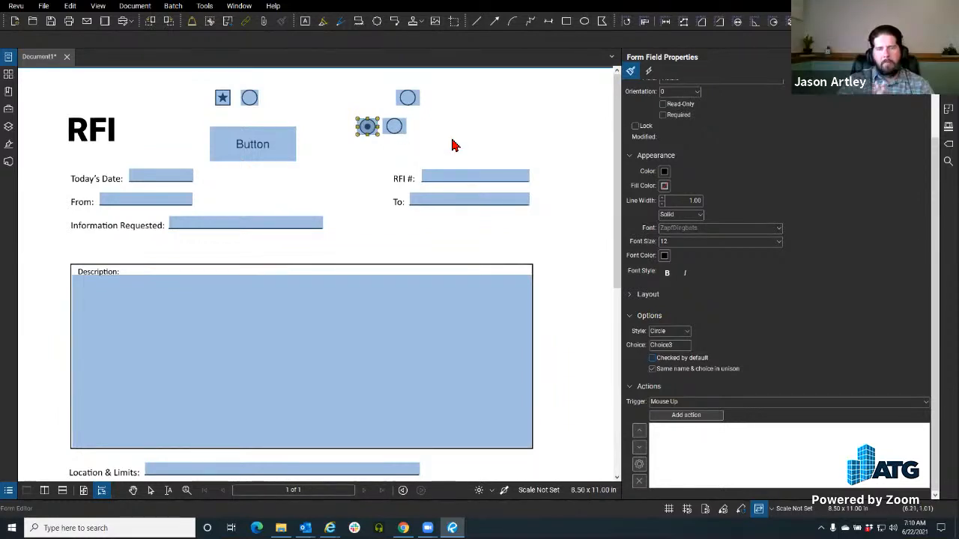
drag(452, 139, 495, 154)
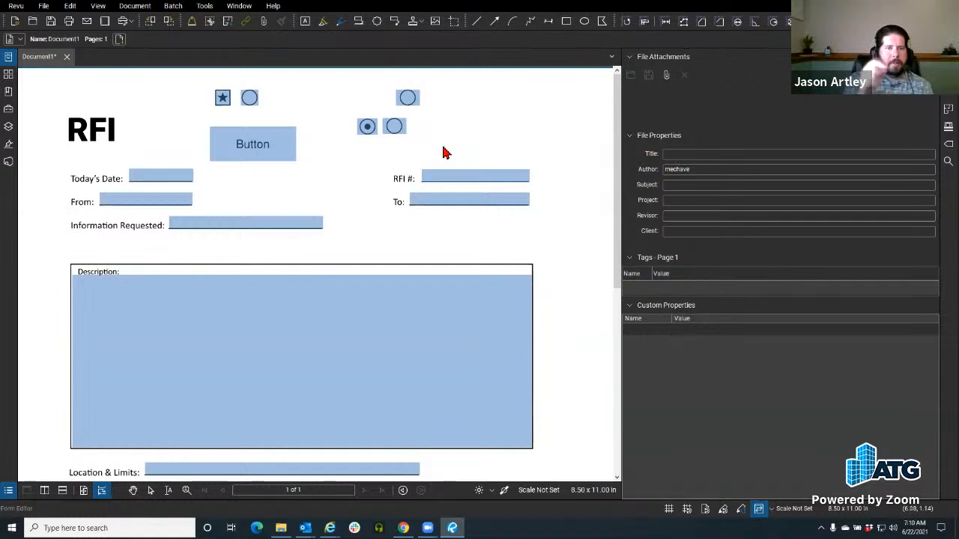
key(Escape)
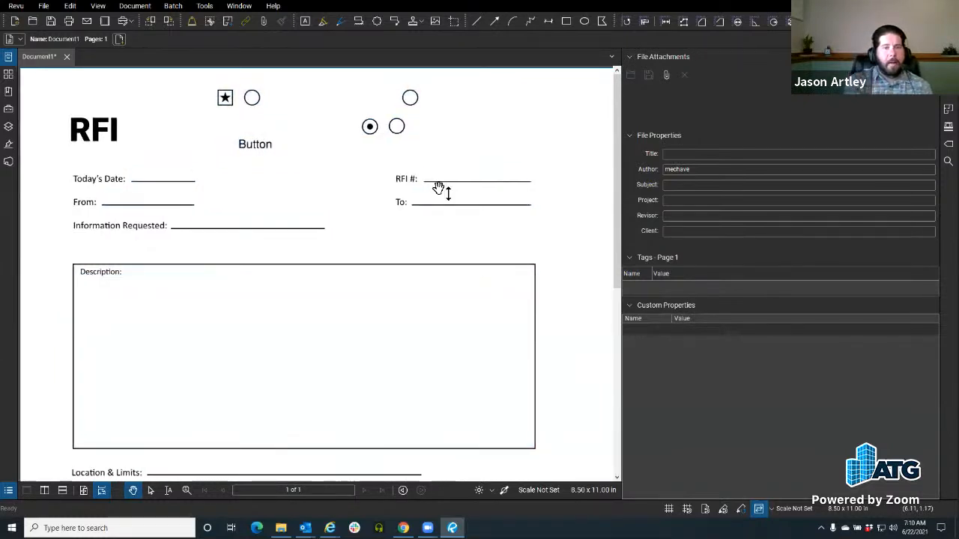
click(369, 128)
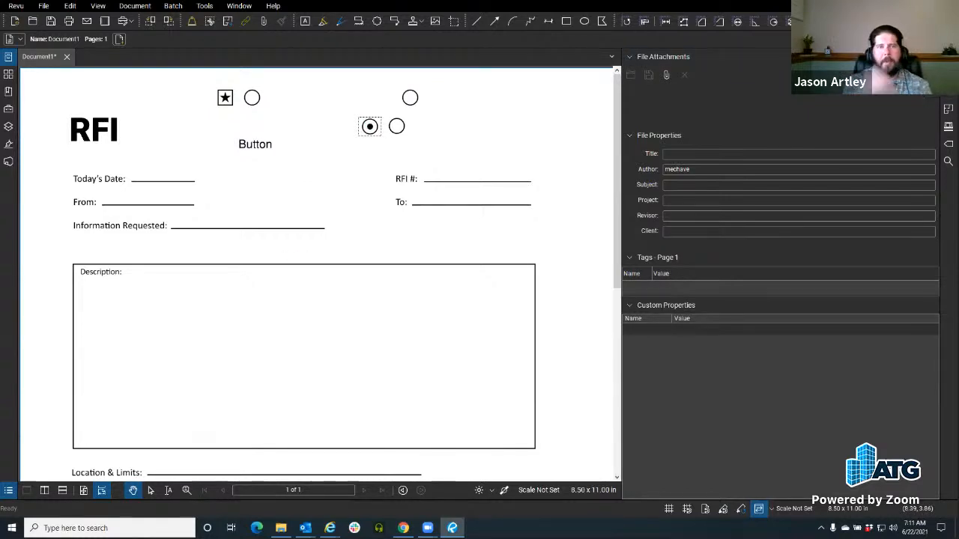
- Add a small rectangular check box form field in the blank space just before the RFI # label
click(949, 74)
click(681, 240)
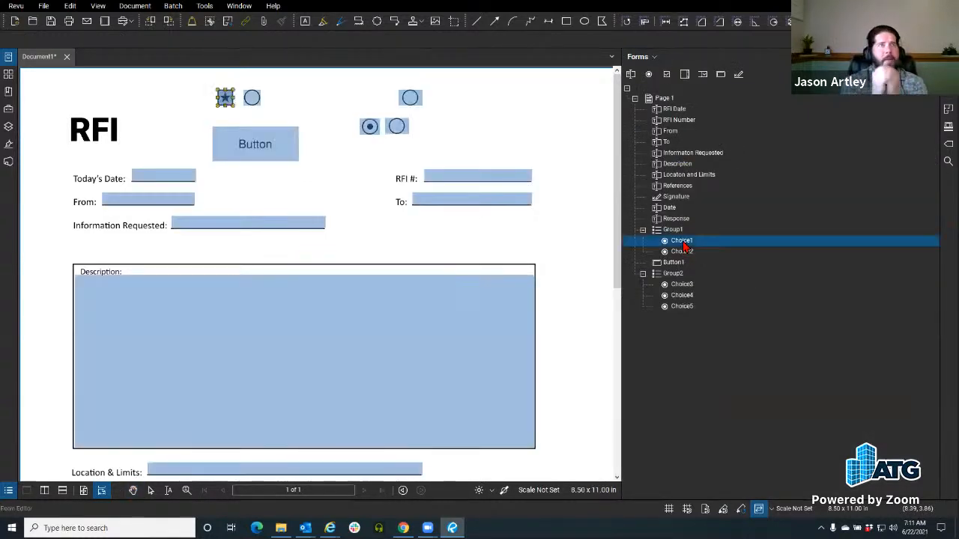
click(205, 6)
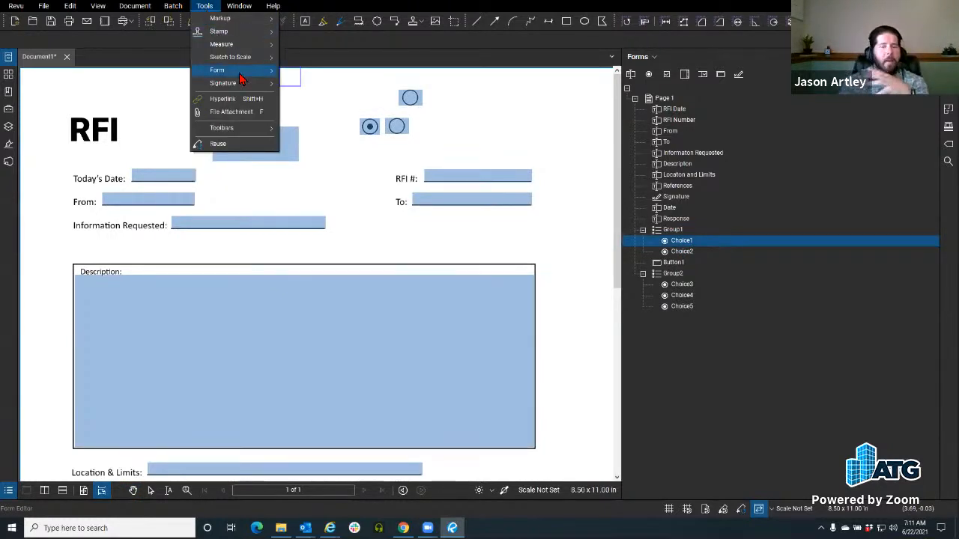
mouse_move(243, 71)
click(338, 114)
drag(325, 170, 357, 202)
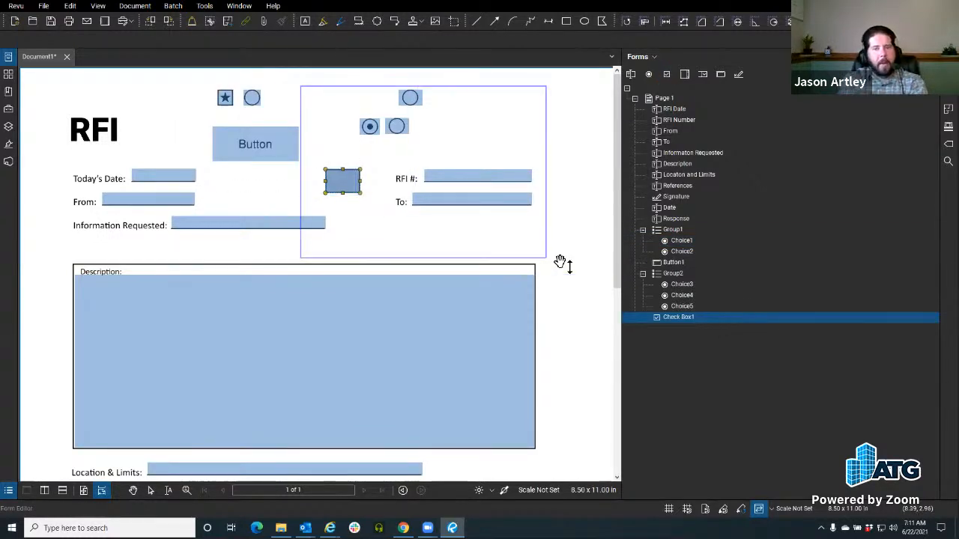
- Leave form editing and test the new check box by checking and unchecking it
key(Escape)
click(357, 187)
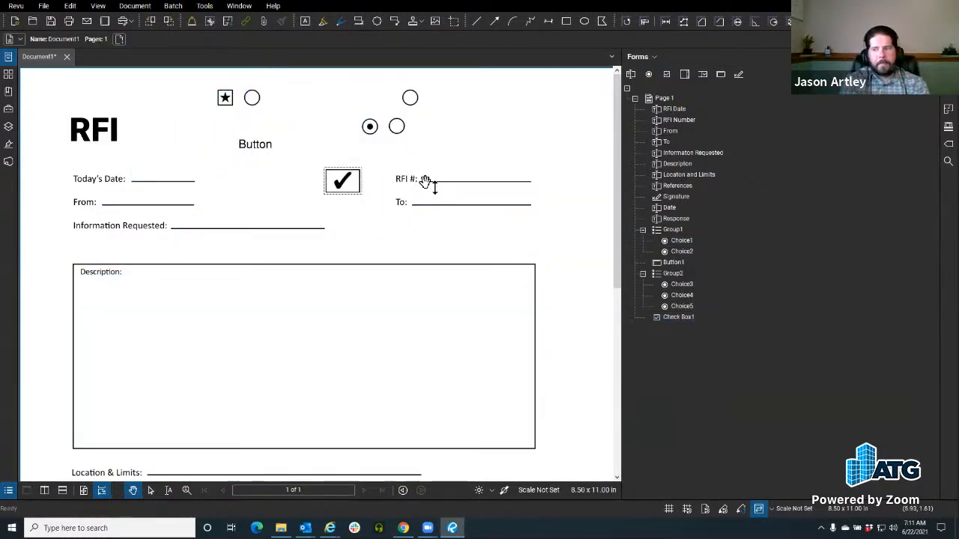
click(361, 185)
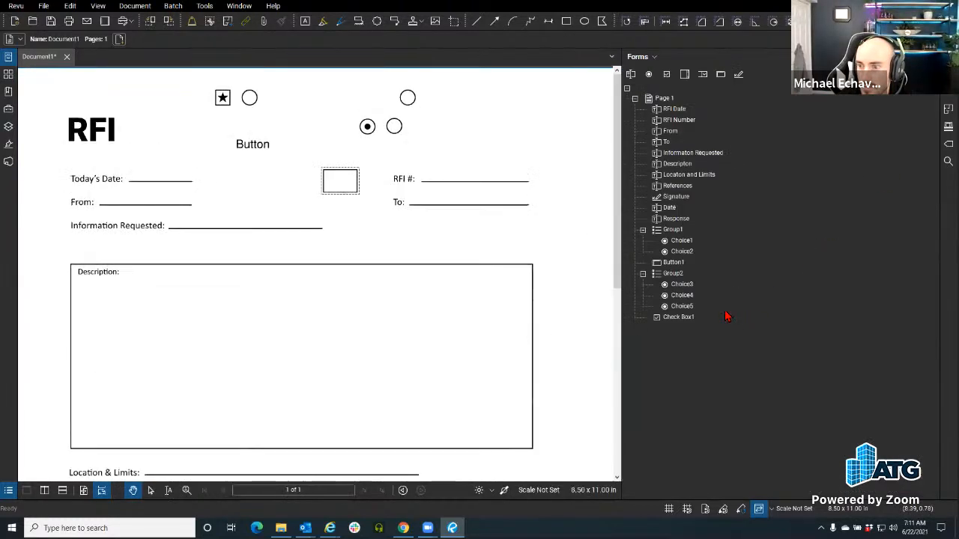
- Open Check Box1's form field properties, try the Cross style and settle on the Star style
click(686, 318)
click(948, 59)
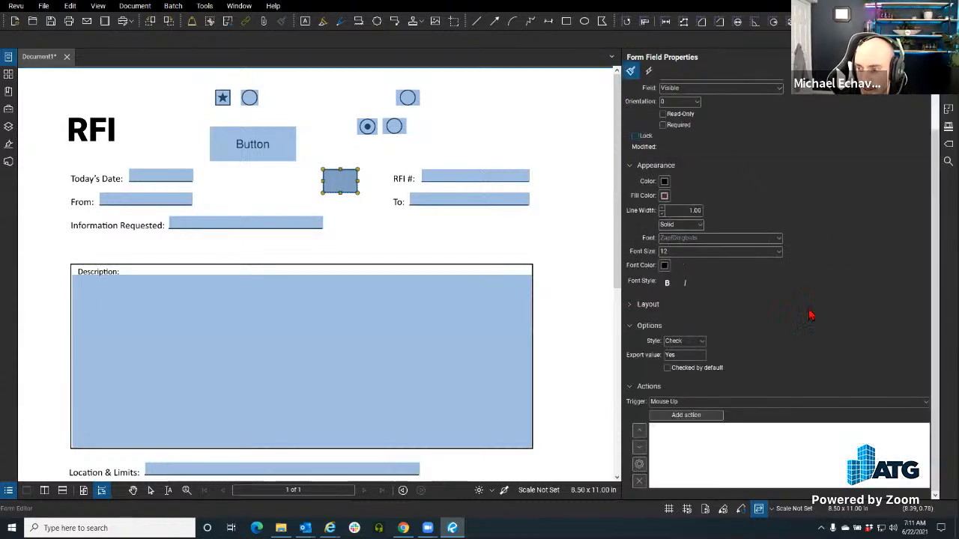
click(687, 341)
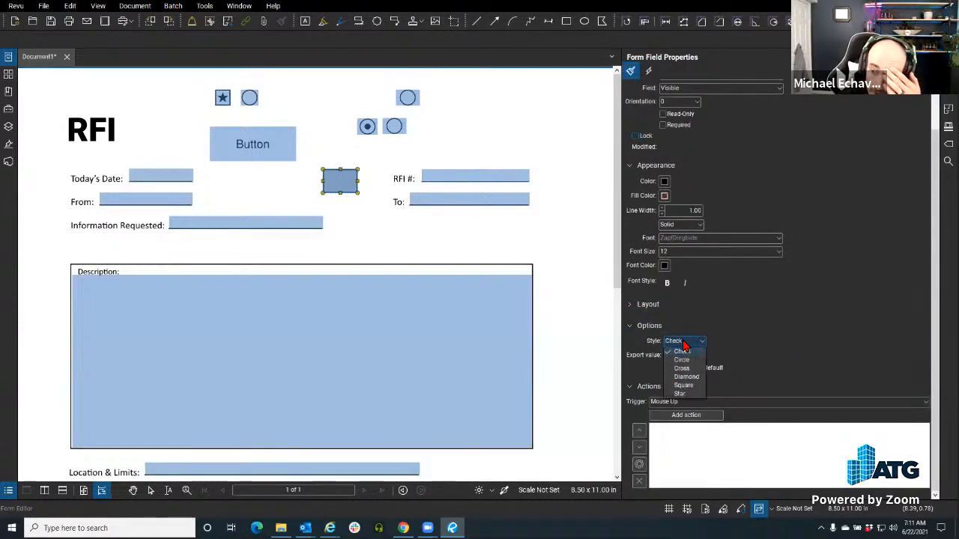
click(682, 373)
click(683, 343)
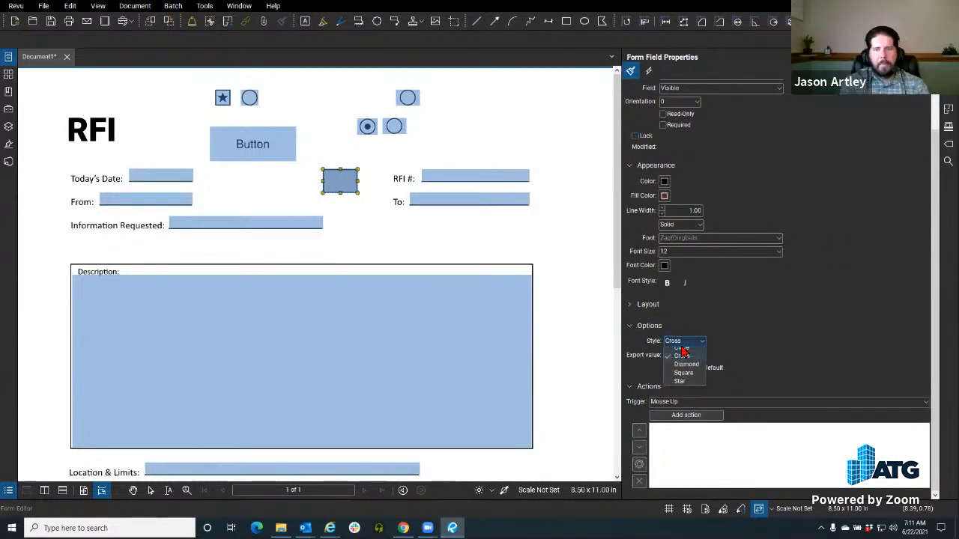
click(681, 393)
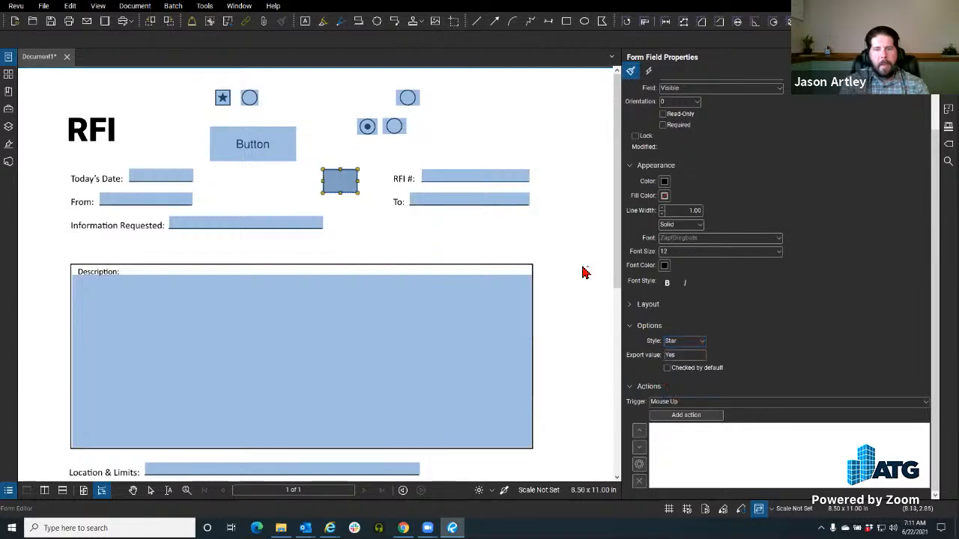
- Leave form editing and toggle the star-style check box repeatedly, ending with it checked
key(Escape)
click(341, 183)
click(339, 183)
click(343, 186)
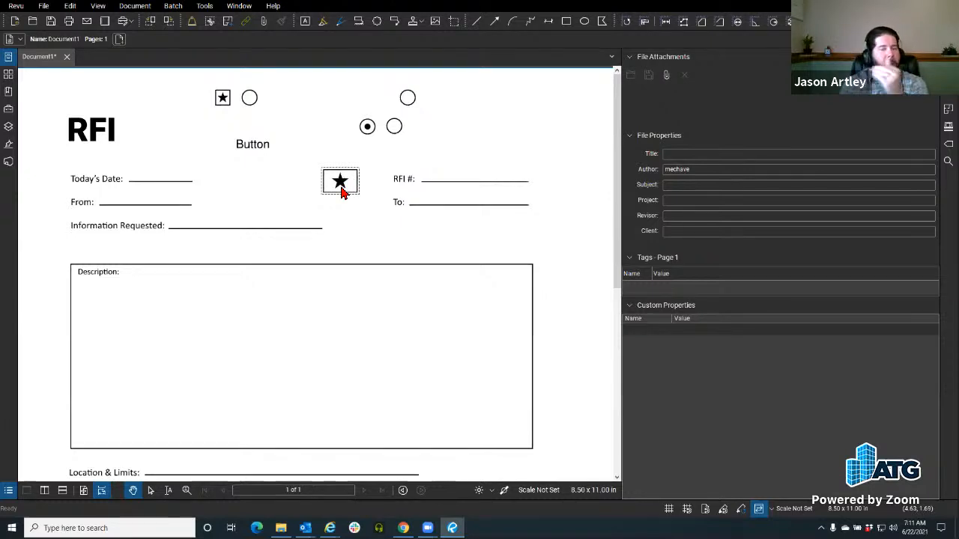
click(342, 188)
click(342, 186)
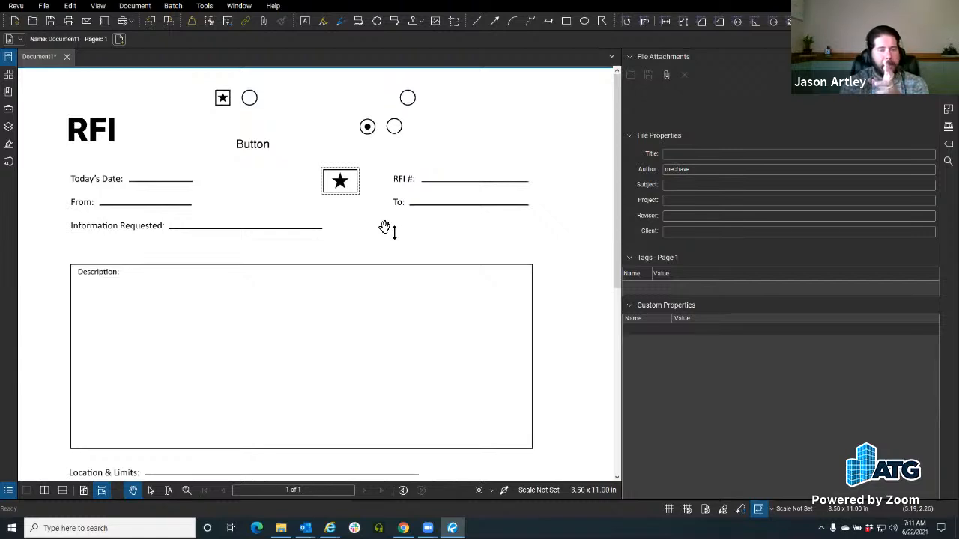
- Reopen Check Box1's form field properties, examine its export value and show the Markups List
click(712, 154)
click(948, 74)
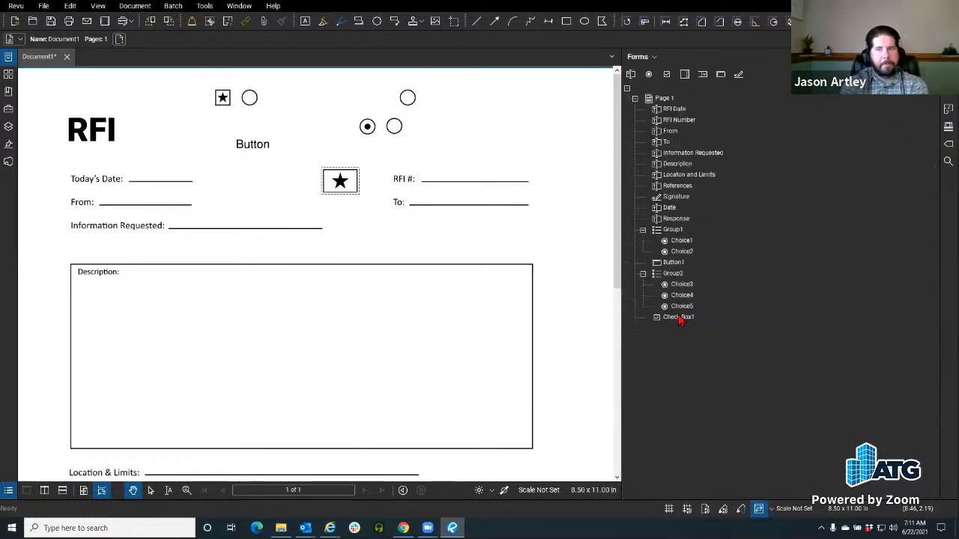
double_click(678, 317)
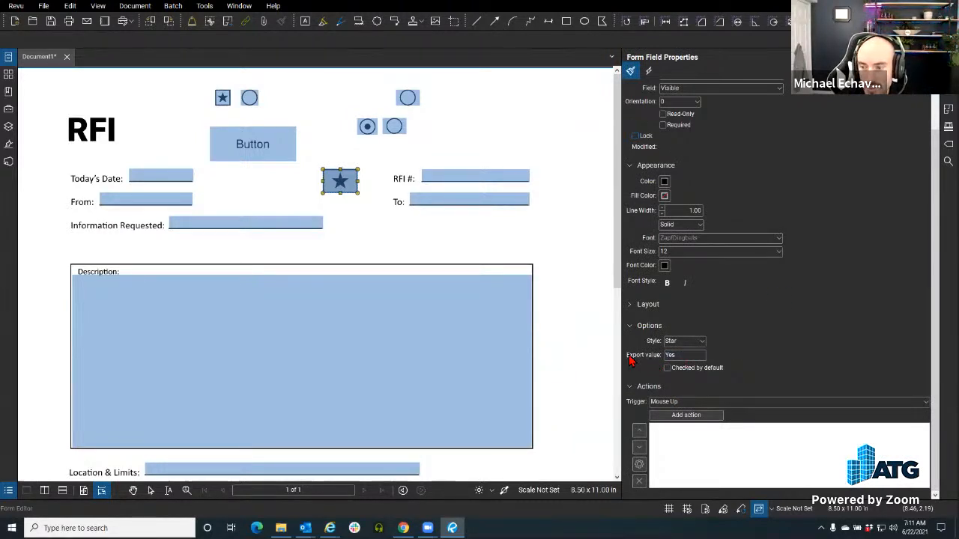
double_click(667, 356)
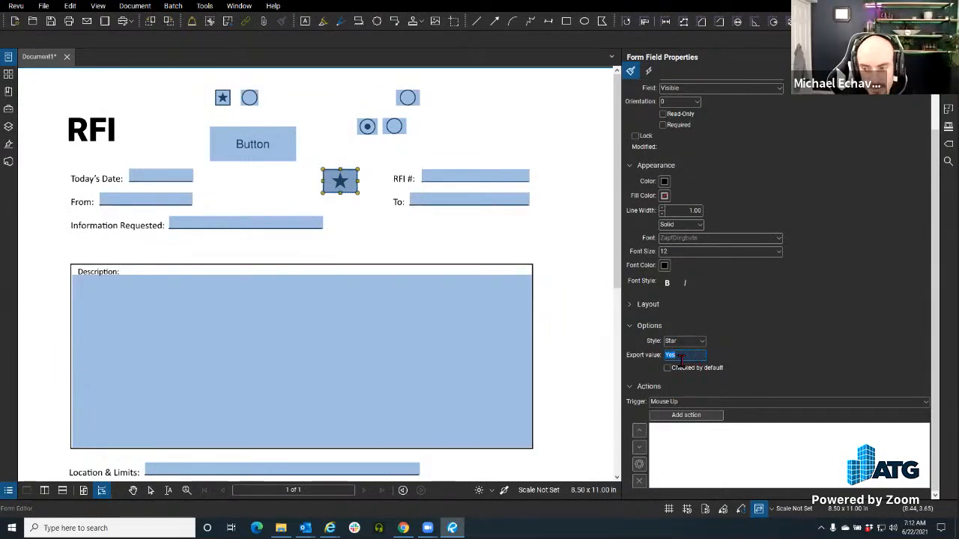
click(10, 494)
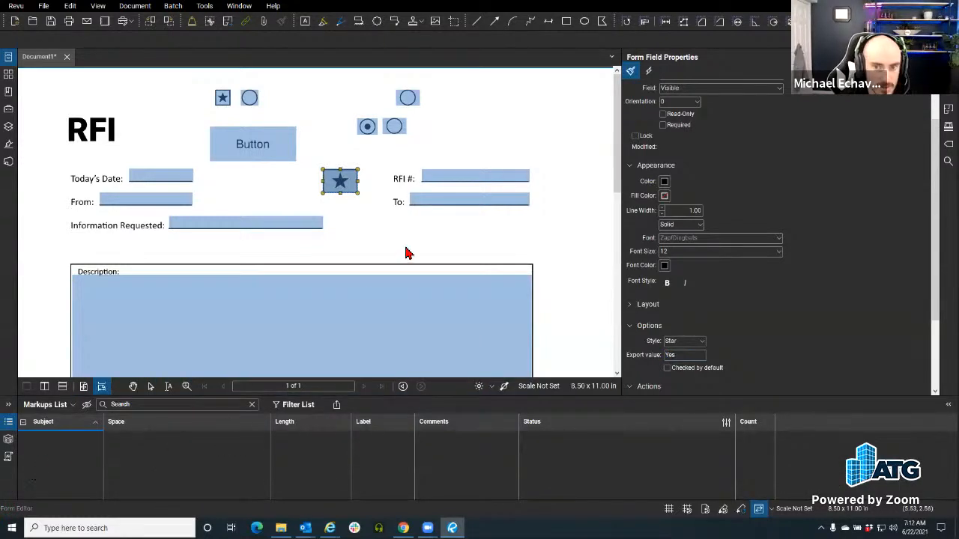
- Exit form editing and retest switching Check Box1 on and off, leaving it checked
key(Escape)
click(341, 184)
click(343, 186)
click(344, 185)
click(343, 183)
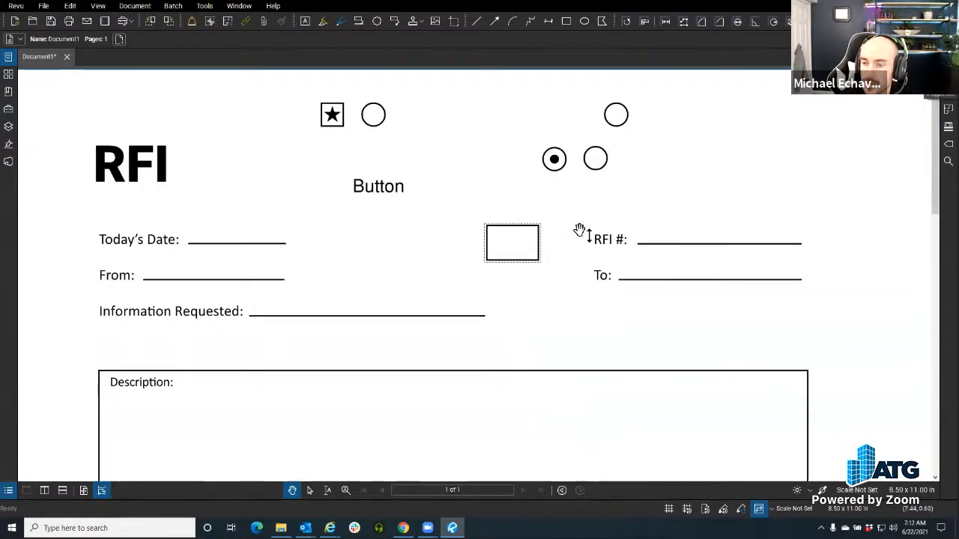
click(533, 244)
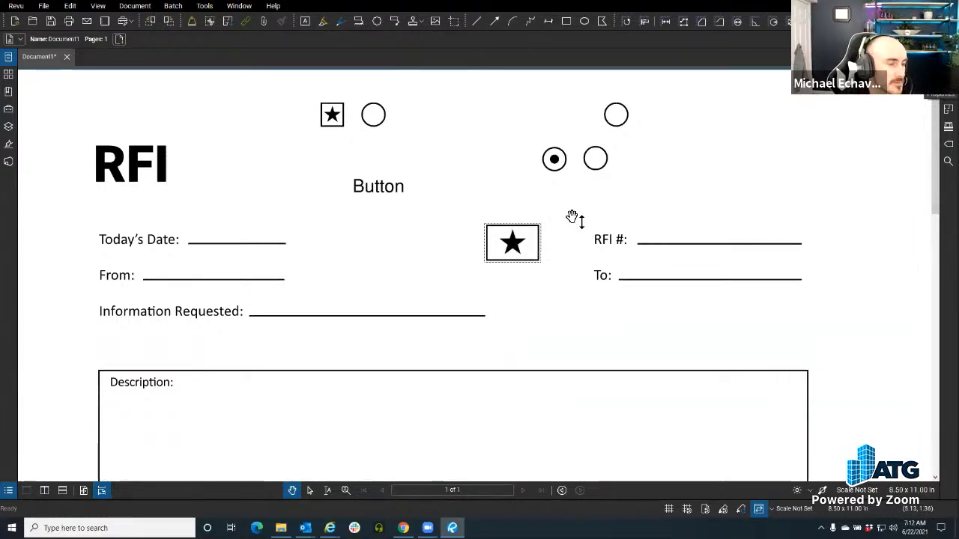
scroll(479, 223, down, 2)
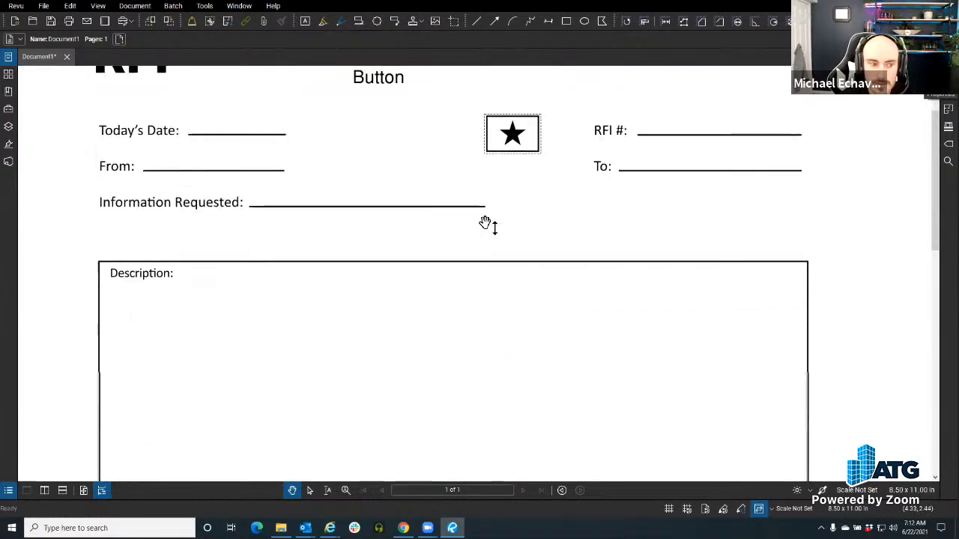
scroll(337, 306, down, 2)
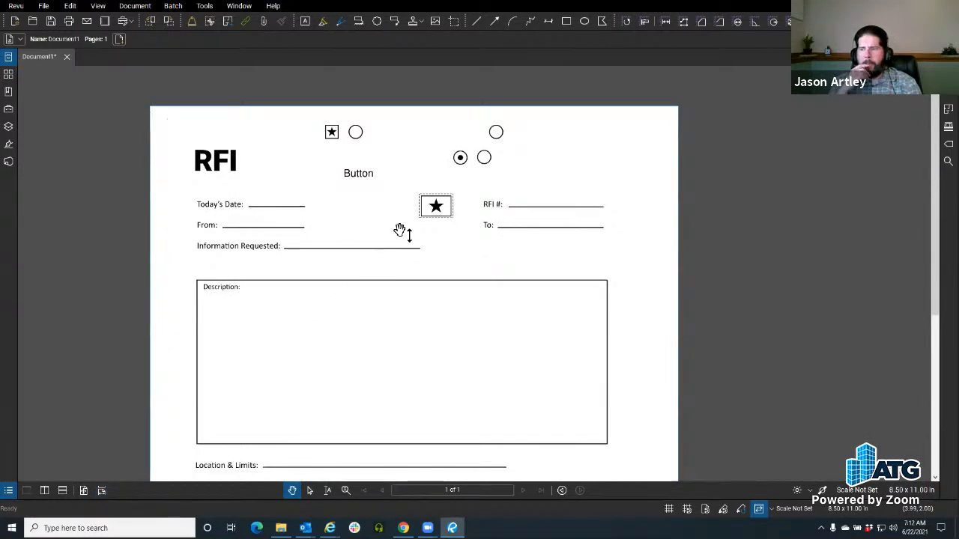
scroll(375, 252, down, 1)
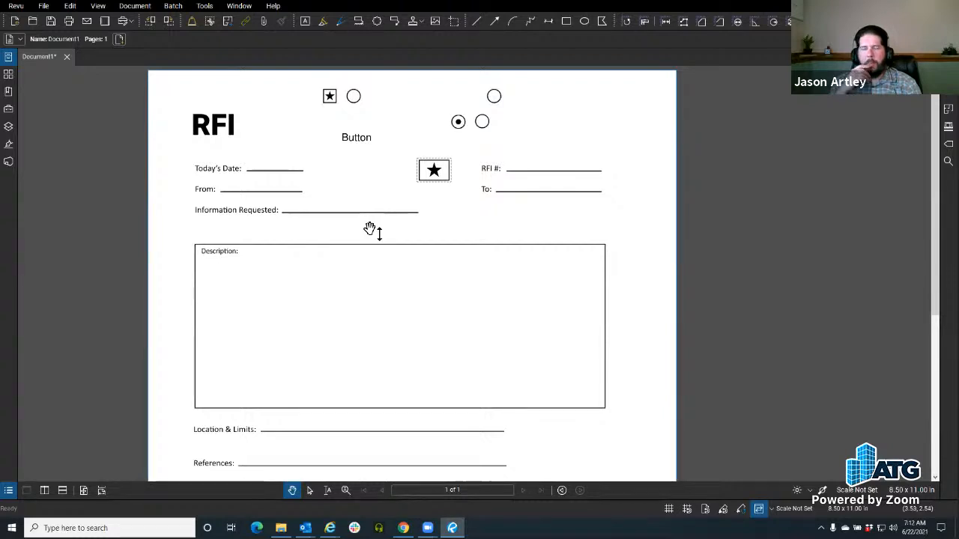
drag(370, 228, 396, 270)
drag(289, 145, 289, 180)
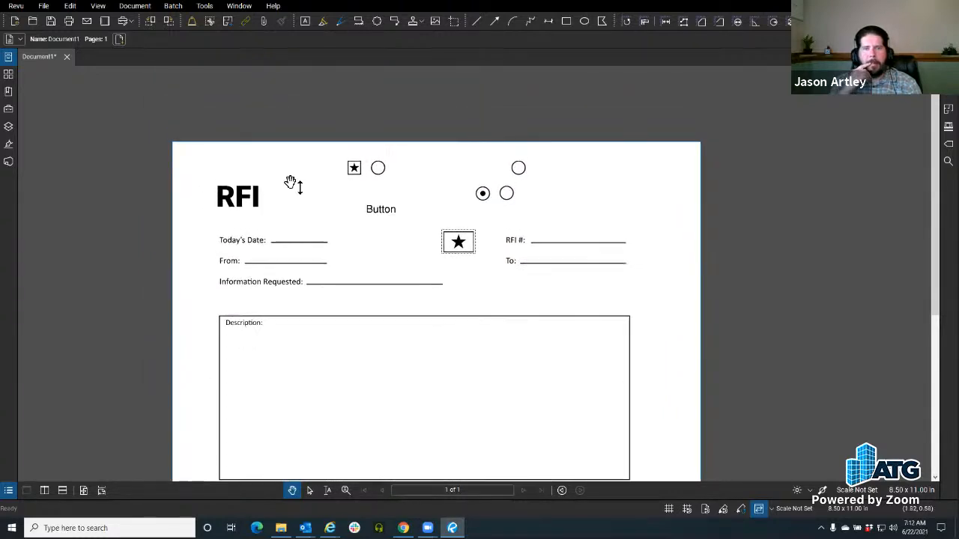
- Add two radio button fields side by side above the RFI title, the second one smaller, and leave form editing
scroll(289, 180, up, 3)
click(70, 6)
mouse_move(143, 9)
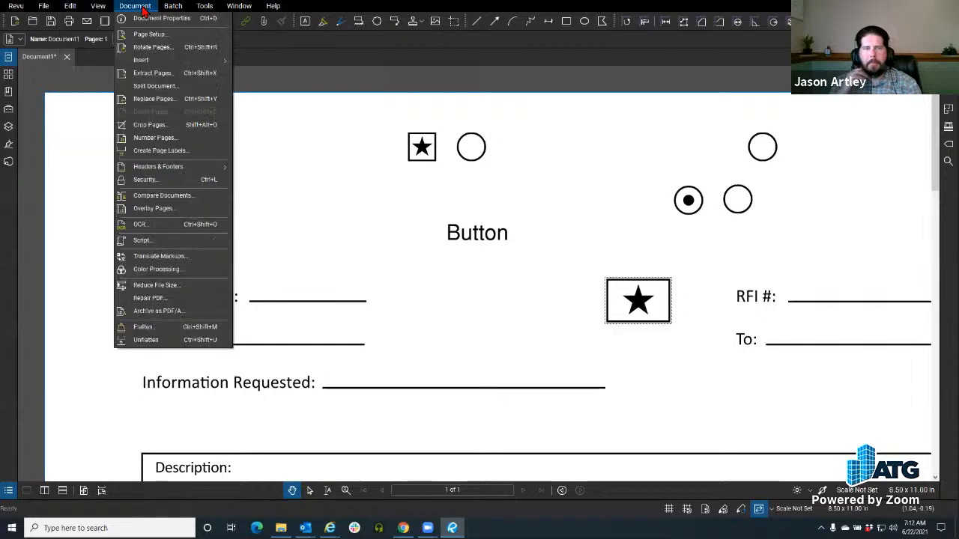
mouse_move(205, 6)
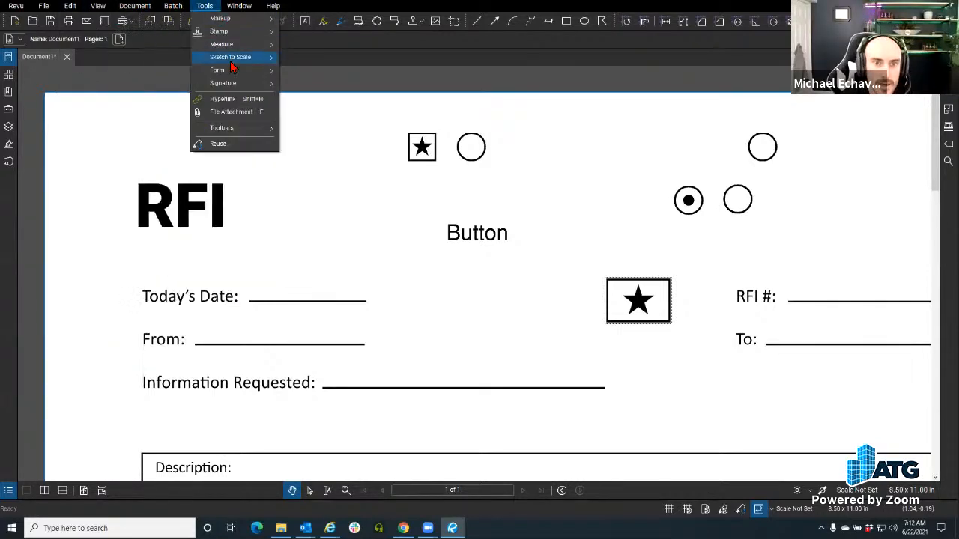
mouse_move(232, 75)
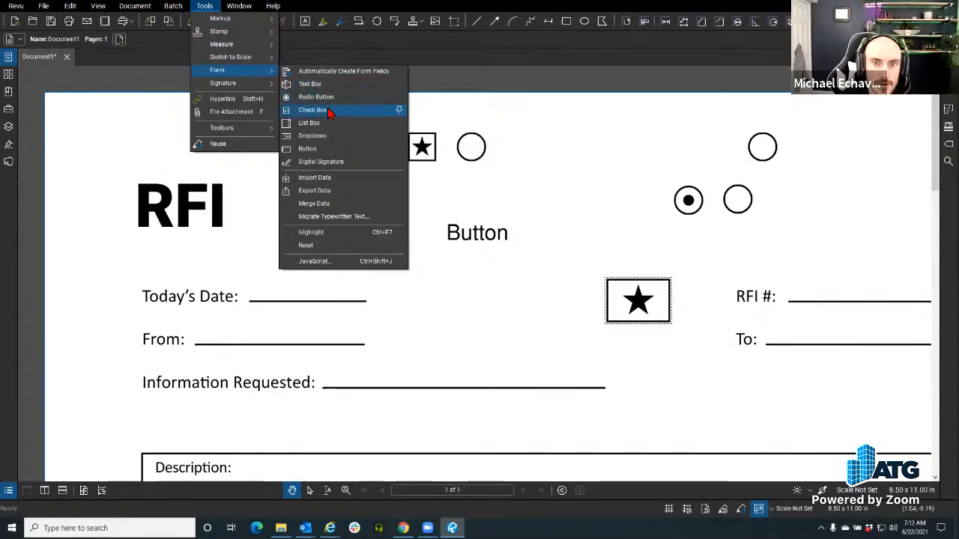
click(318, 96)
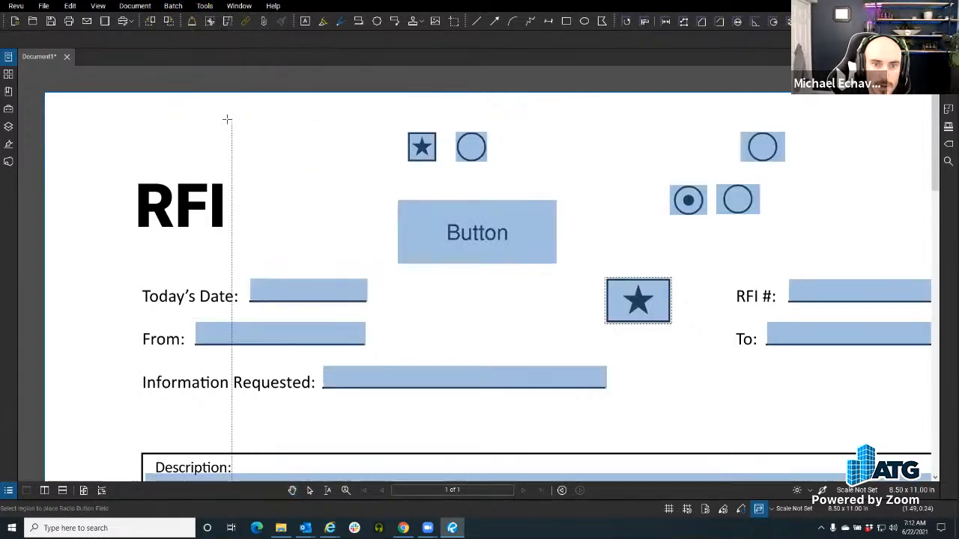
mouse_move(172, 112)
mouse_down()
mouse_move(197, 132)
mouse_move(229, 133)
mouse_up()
key(Escape)
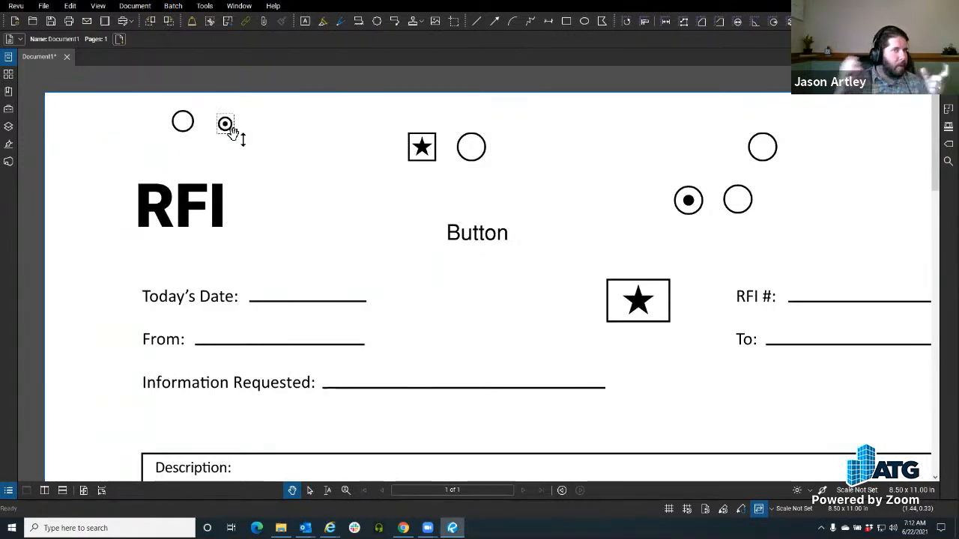
- Test the two radio buttons above the RFI title by alternating the selection, ending with the smaller one selected
click(184, 123)
click(227, 125)
click(185, 123)
click(226, 125)
click(187, 122)
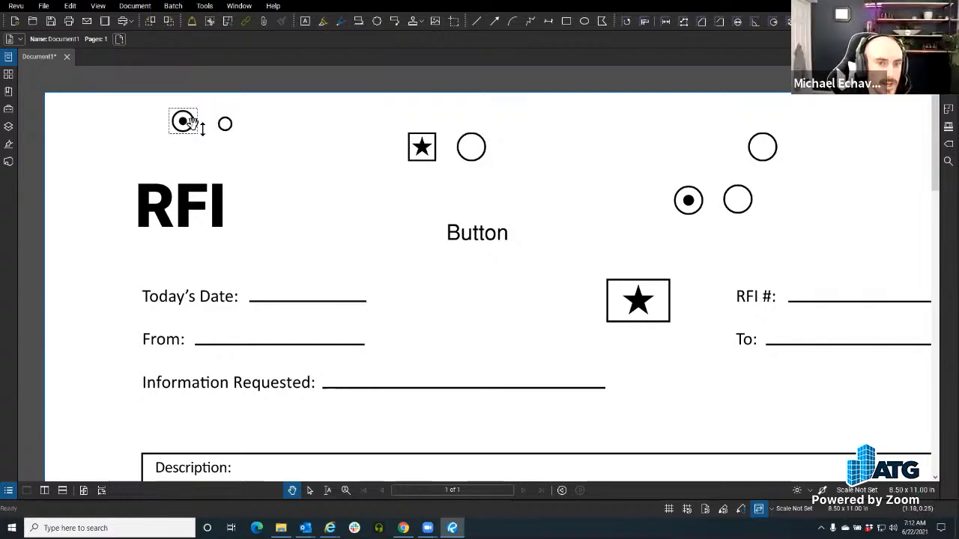
click(225, 126)
click(185, 124)
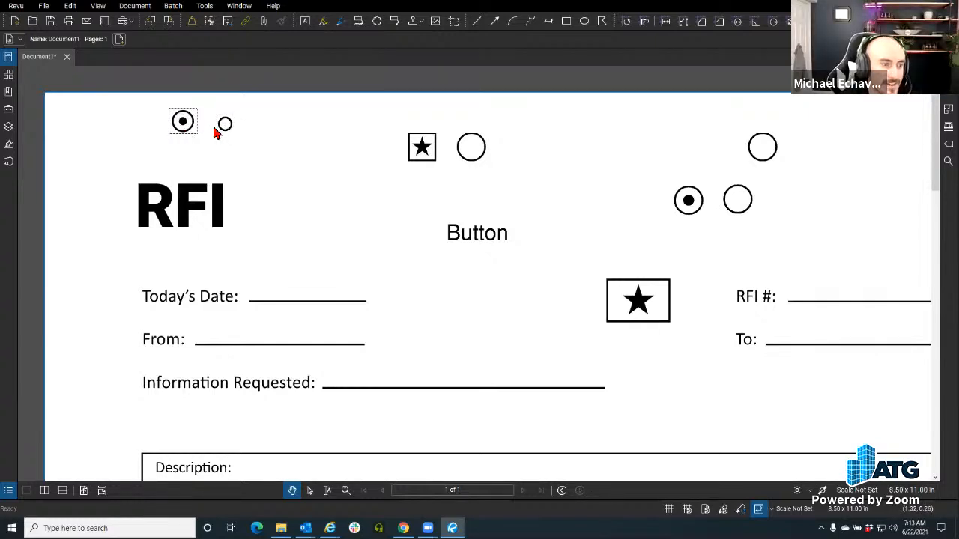
click(225, 124)
click(179, 123)
click(225, 125)
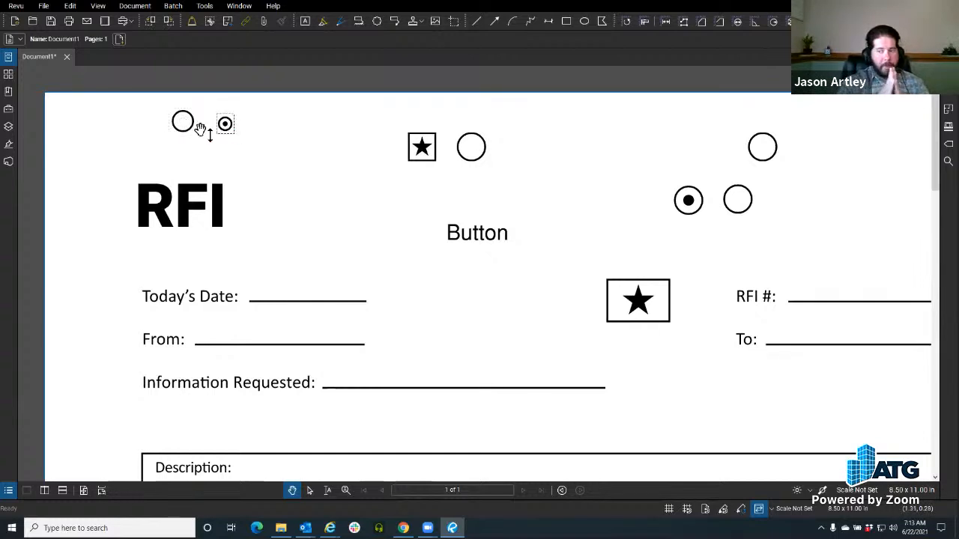
- Place a row of three radio buttons between the Information Requested line and the Description box, and leave form editing
click(232, 6)
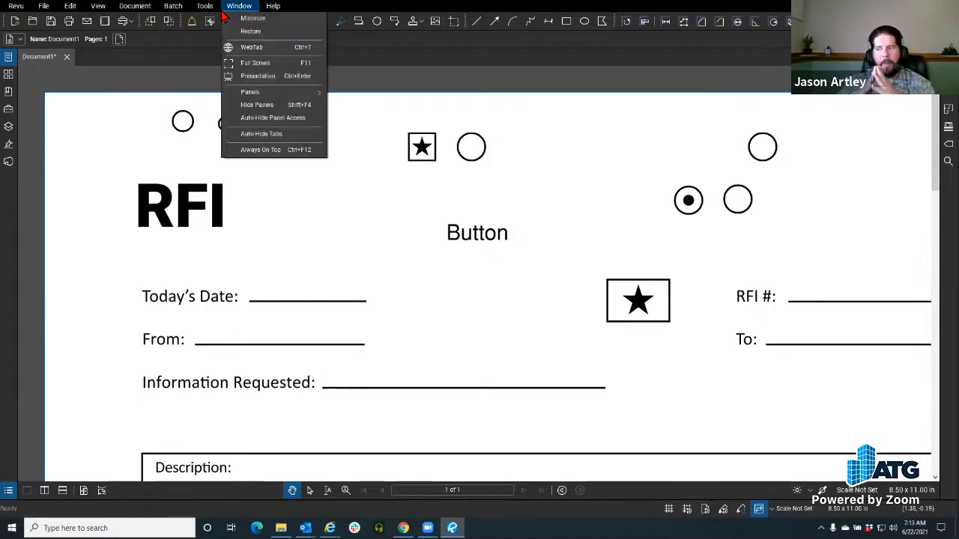
mouse_move(204, 6)
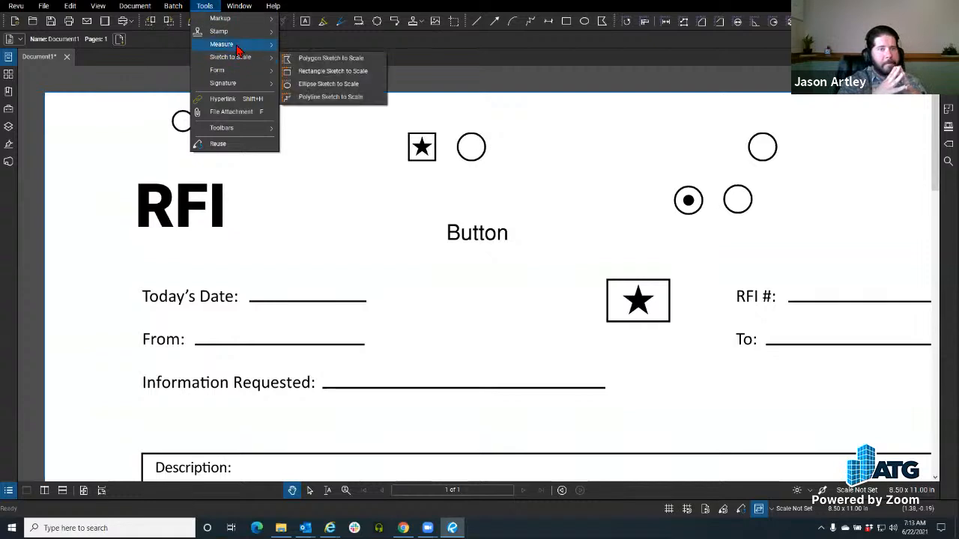
mouse_move(216, 70)
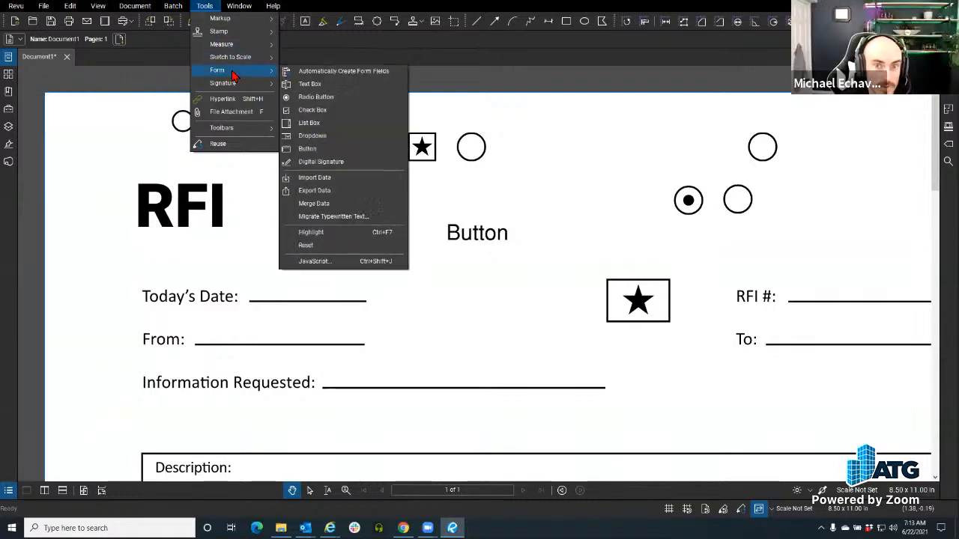
click(307, 97)
scroll(262, 247, down, 4)
drag(300, 321, 410, 456)
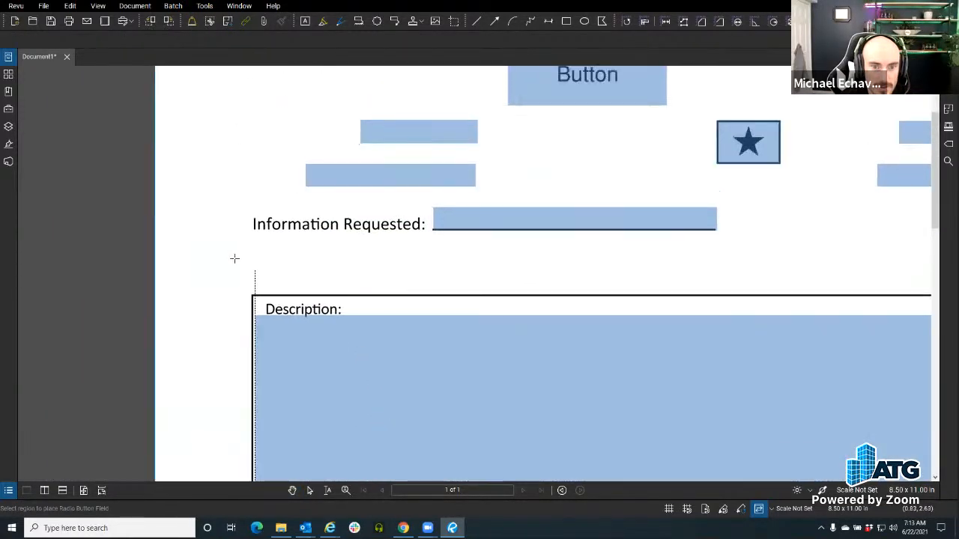
drag(223, 252, 361, 268)
key(Escape)
key(Escape)
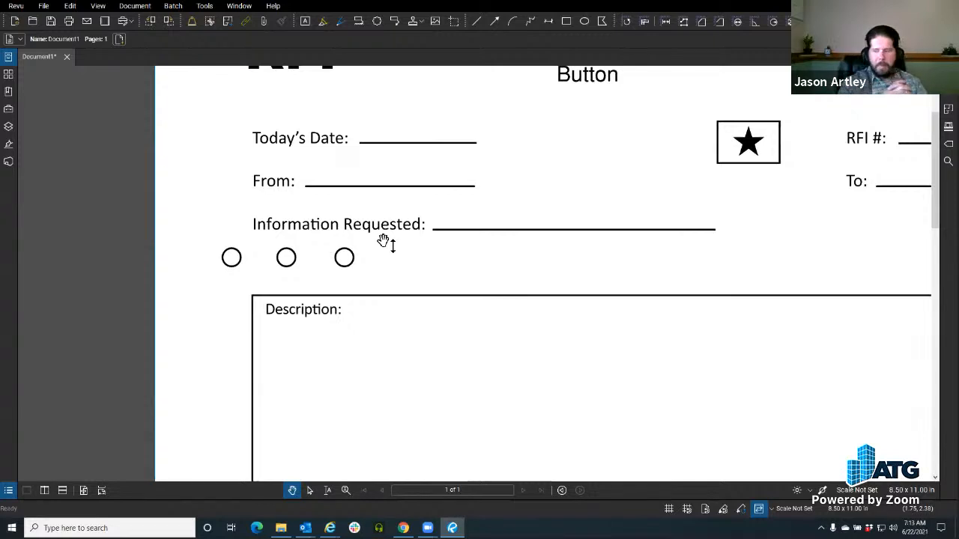
right_click(39, 58)
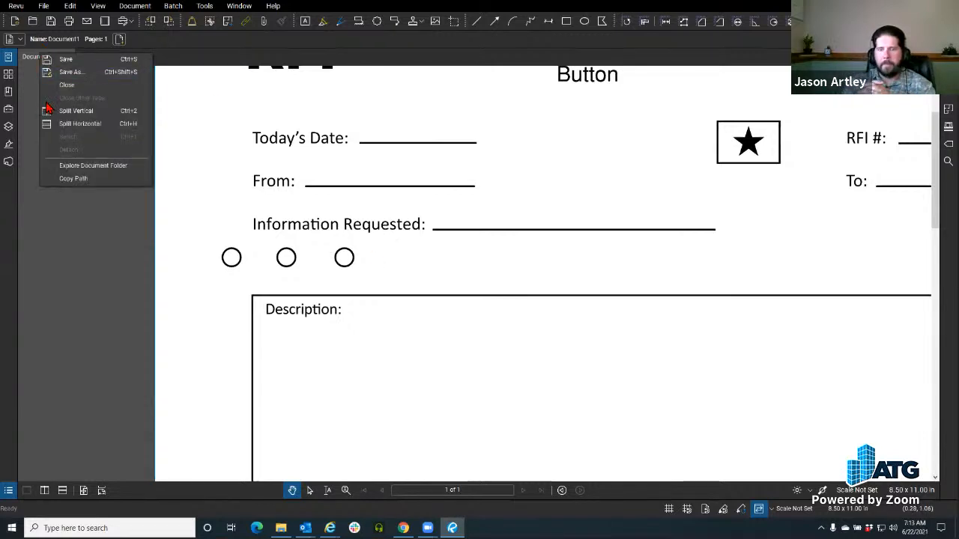
click(76, 73)
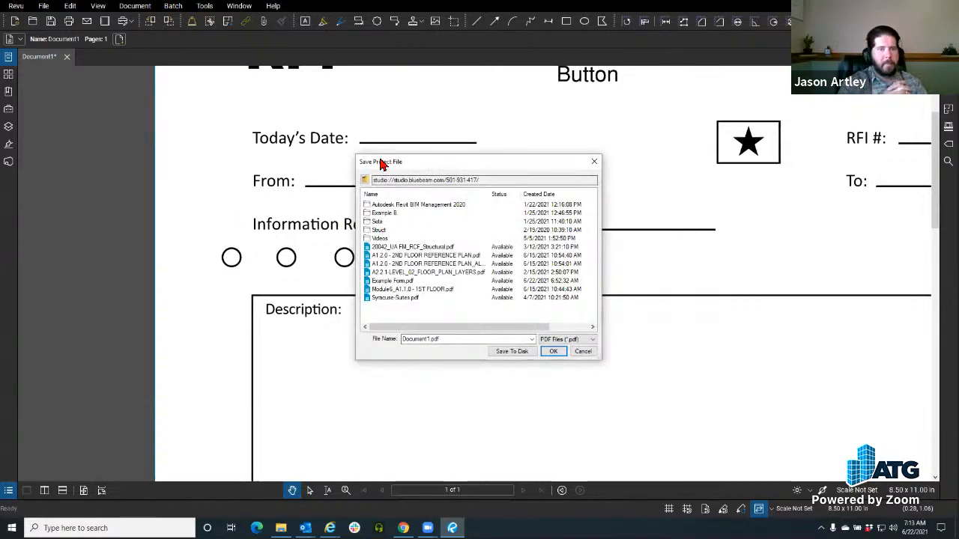
drag(387, 163, 217, 116)
click(417, 115)
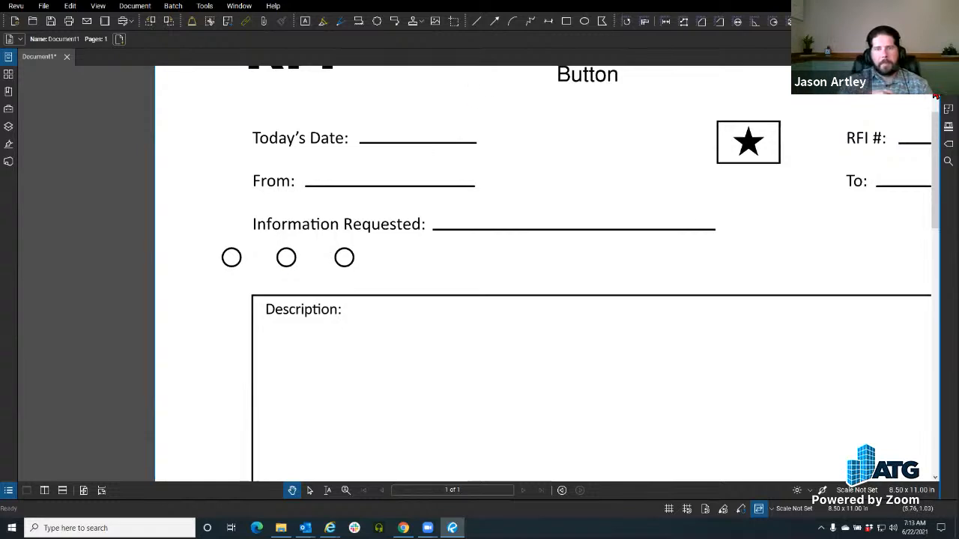
scroll(398, 310, up, 1)
scroll(299, 318, down, 1)
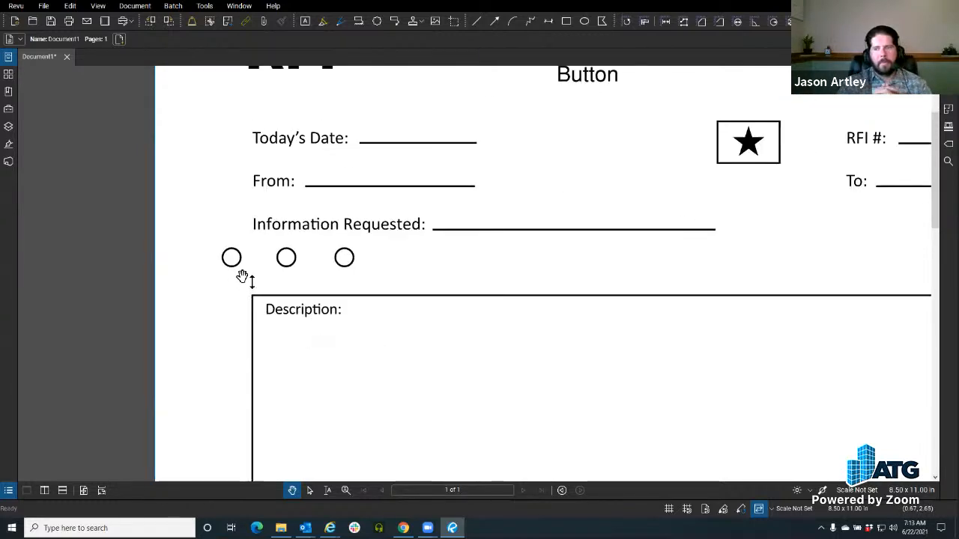
scroll(244, 277, down, 1)
scroll(242, 276, up, 1)
scroll(242, 276, down, 1)
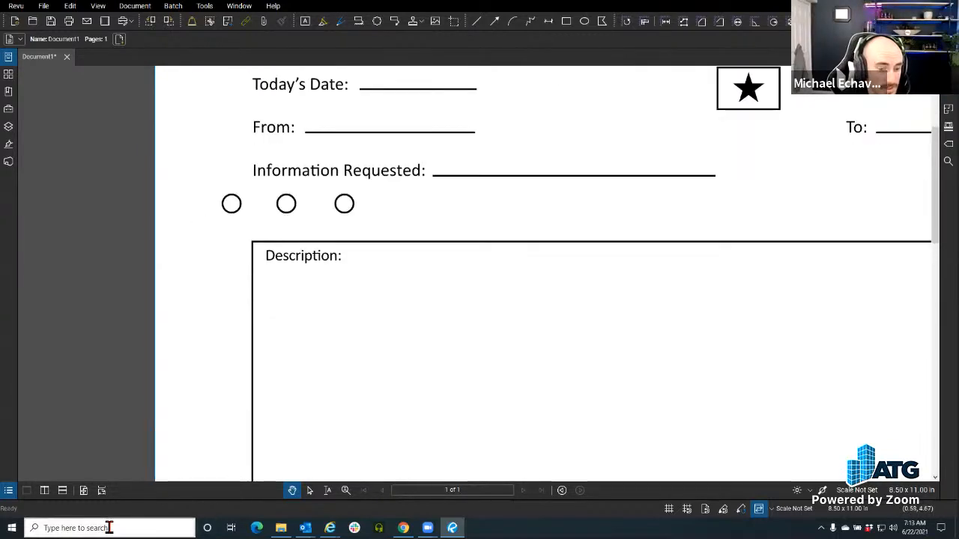
scroll(372, 209, down, 3)
scroll(377, 165, up, 3)
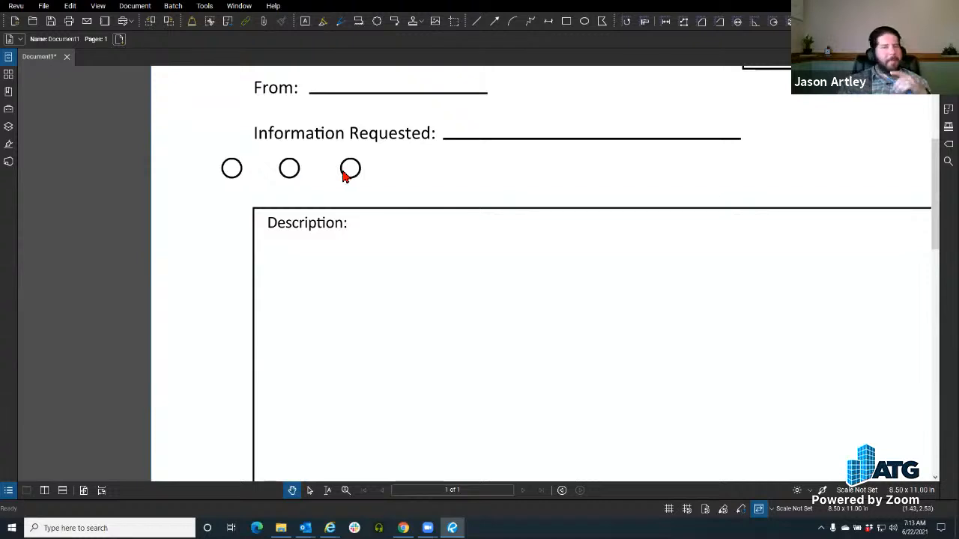
- Reset all form fields on the RFI form to clear the selected radio buttons and check boxes
scroll(213, 246, down, 3)
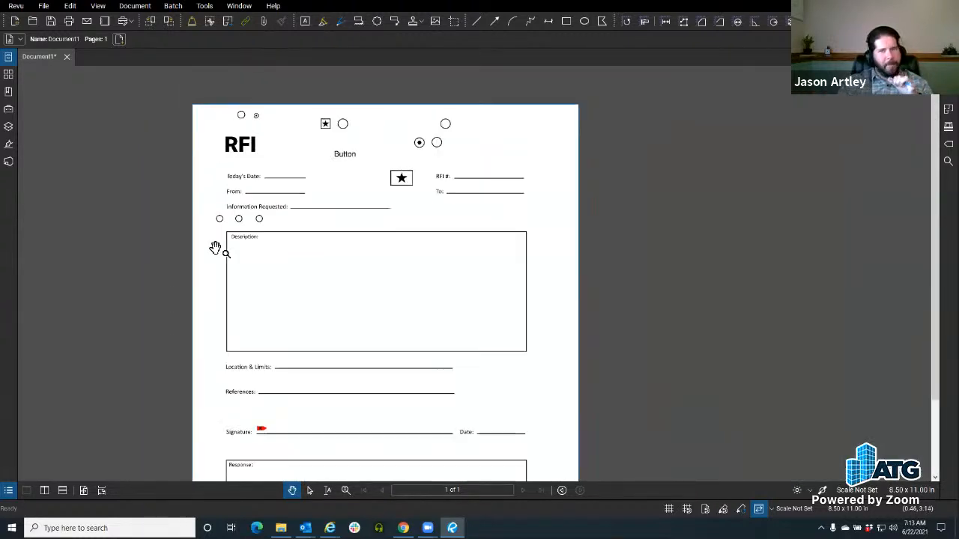
drag(212, 261, 196, 188)
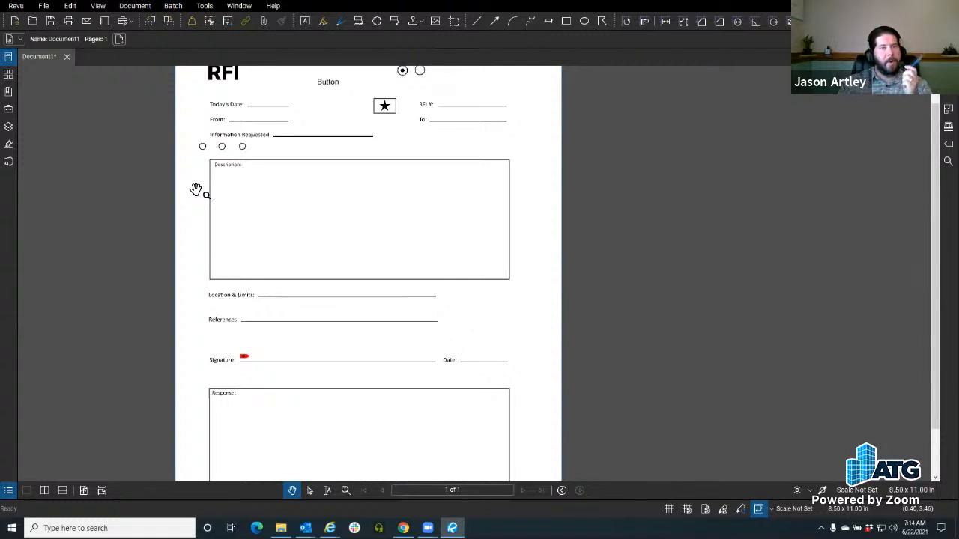
click(205, 6)
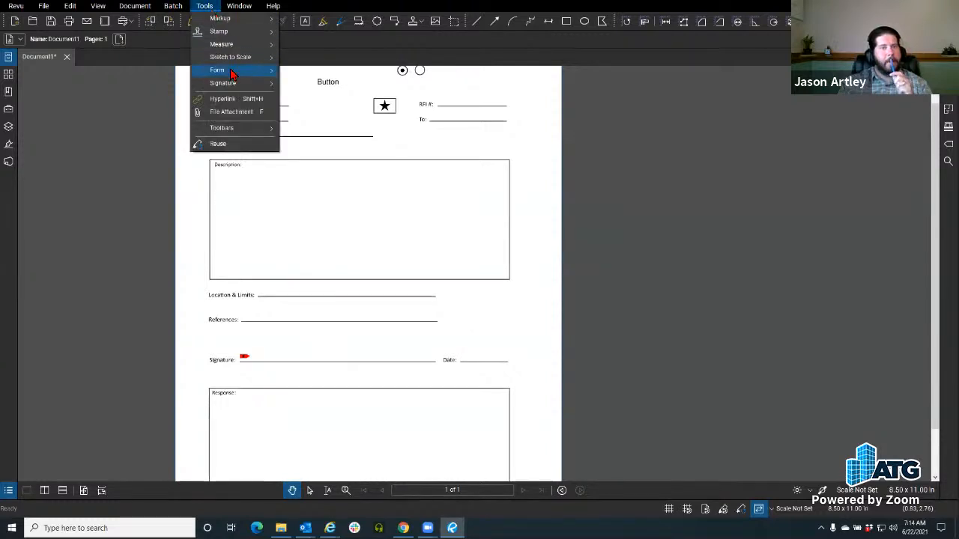
mouse_move(231, 72)
click(343, 244)
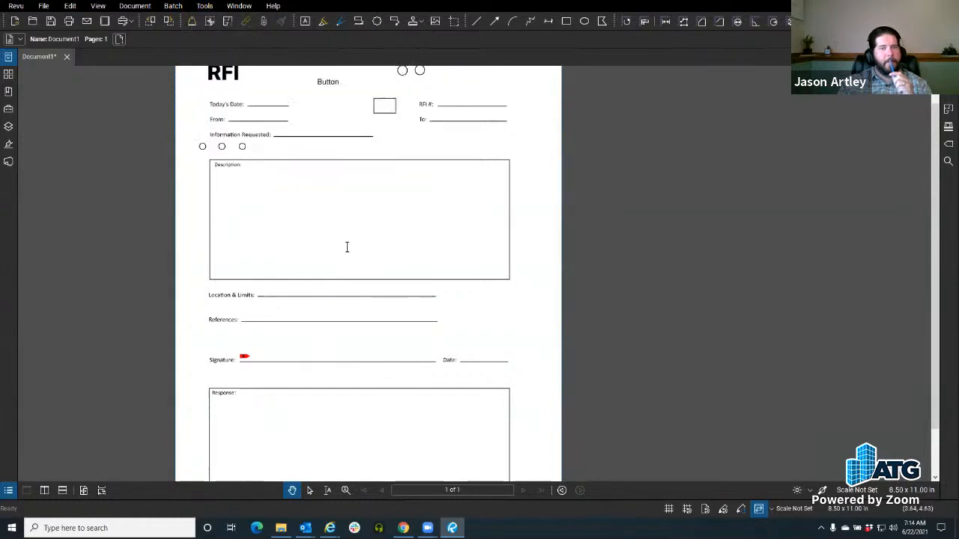
- Turn on form field highlighting for the RFI form
scroll(345, 248, up, 3)
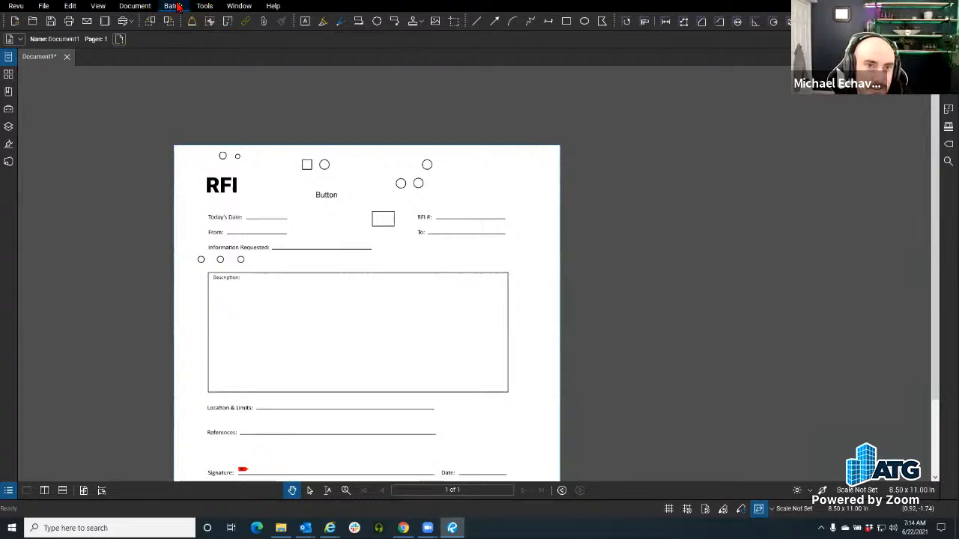
click(204, 7)
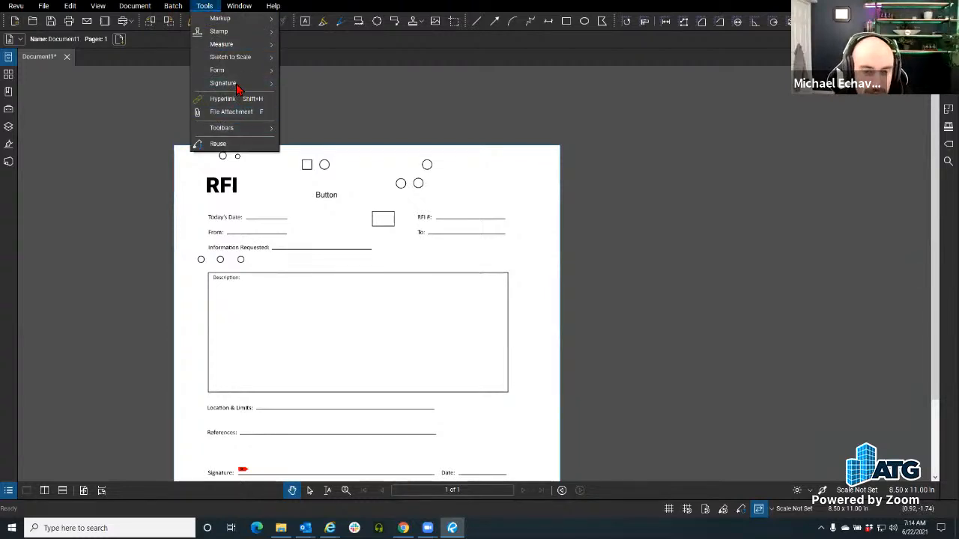
mouse_move(233, 72)
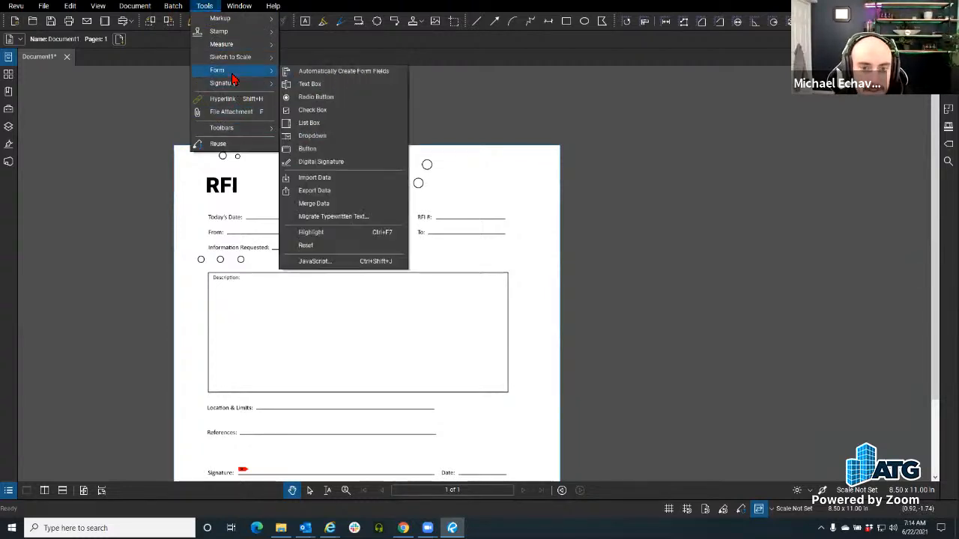
click(334, 232)
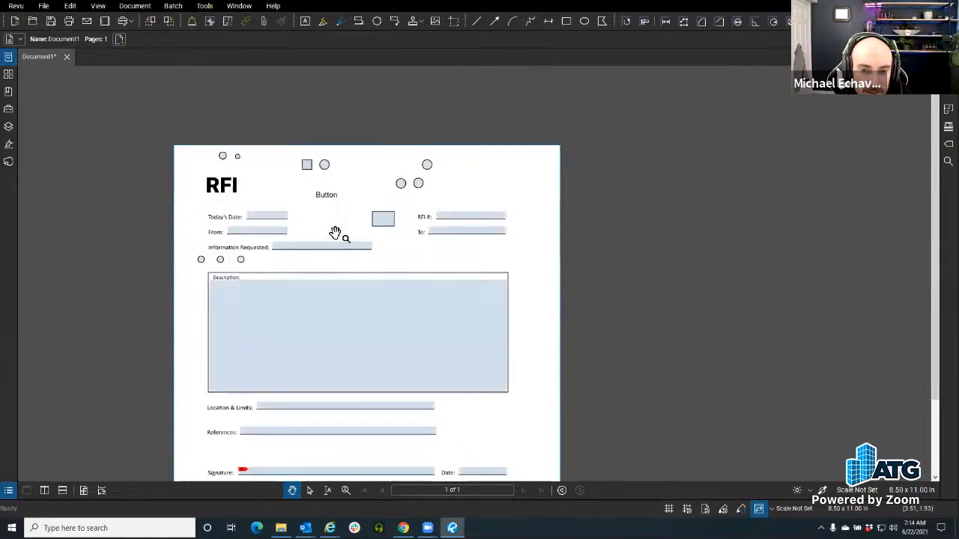
- Examine the field types and page range offered for migrating typewritten text, and close the dialog without migrating
click(205, 6)
mouse_move(239, 71)
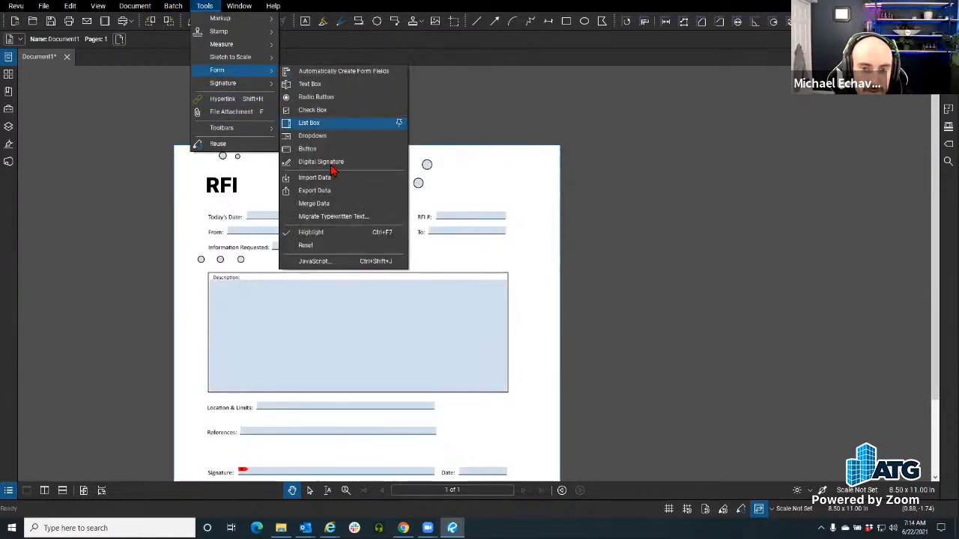
click(340, 216)
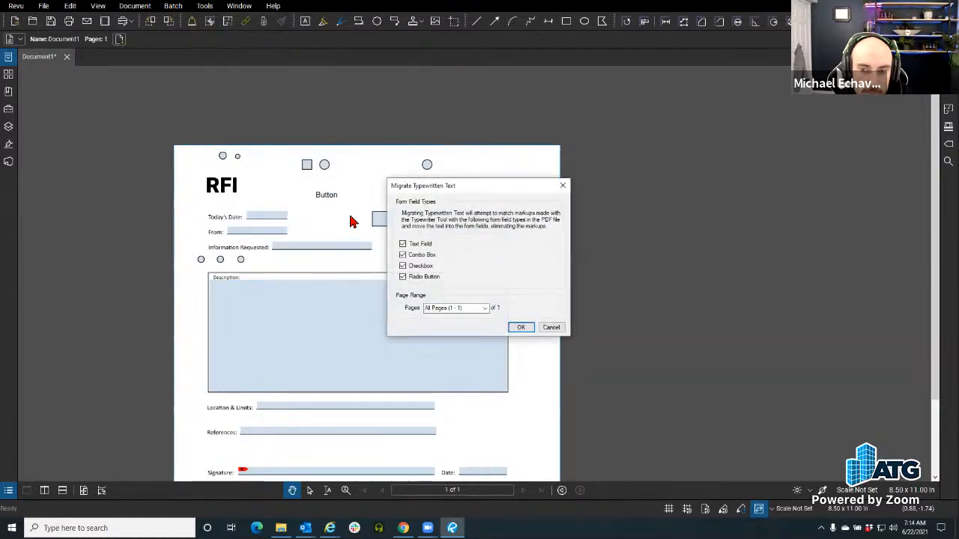
drag(418, 188, 296, 177)
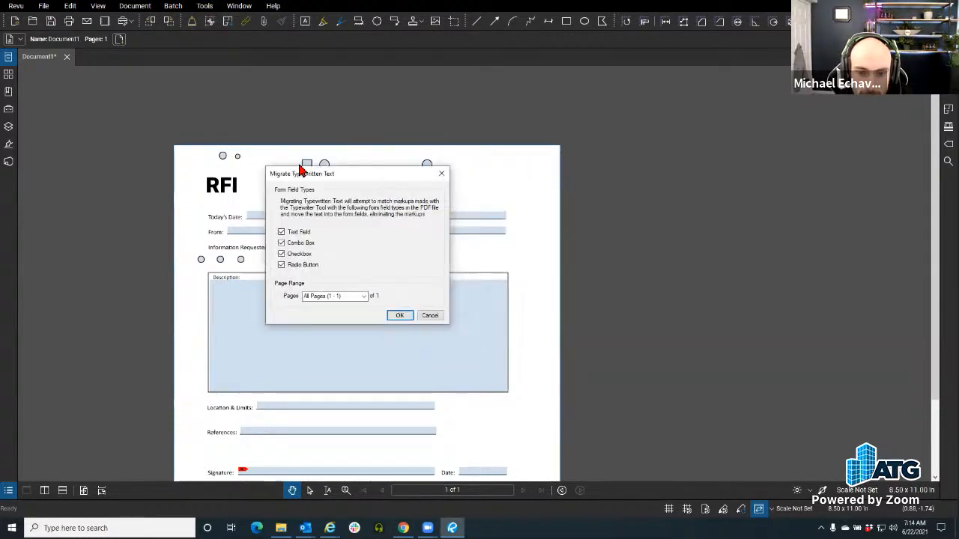
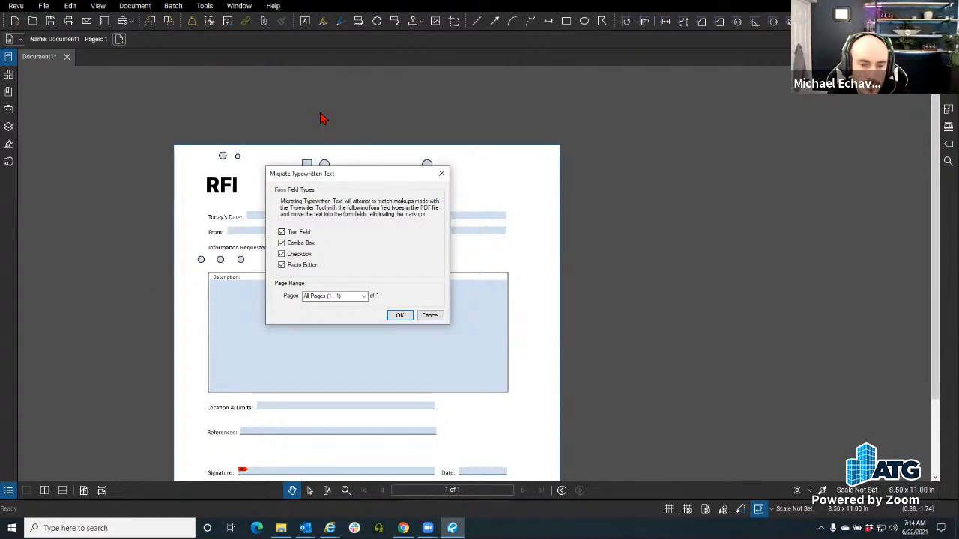
click(430, 315)
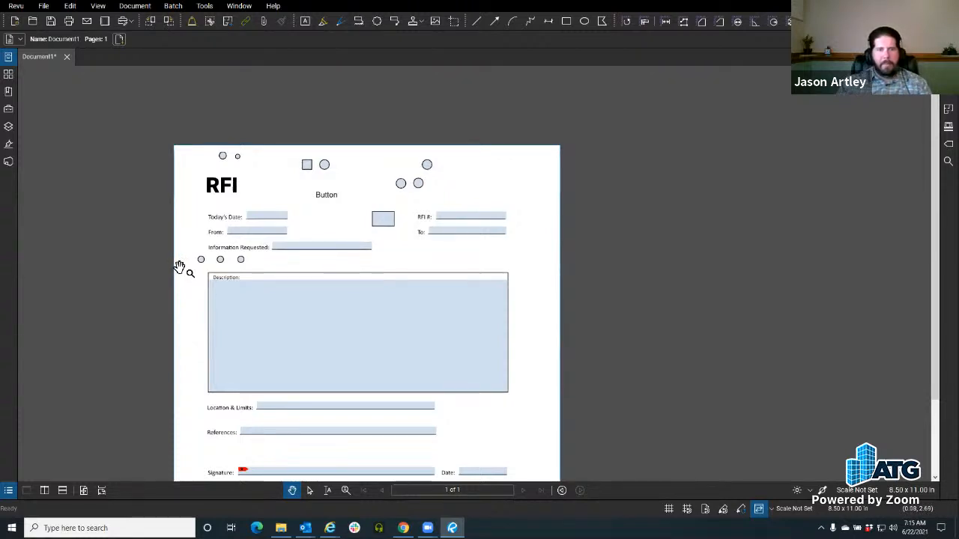
- Create a new PDF from the RFI template without form fields
drag(157, 268, 186, 212)
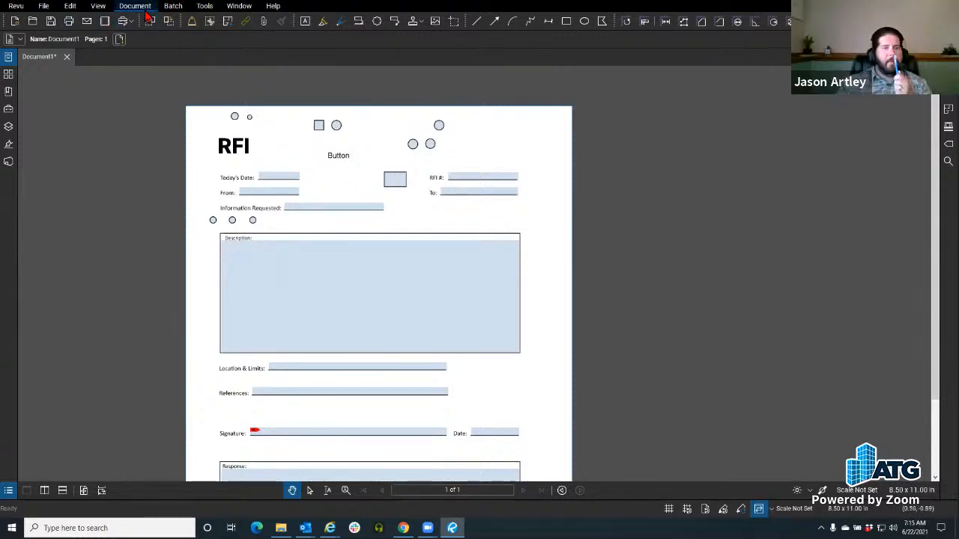
click(44, 6)
mouse_move(73, 34)
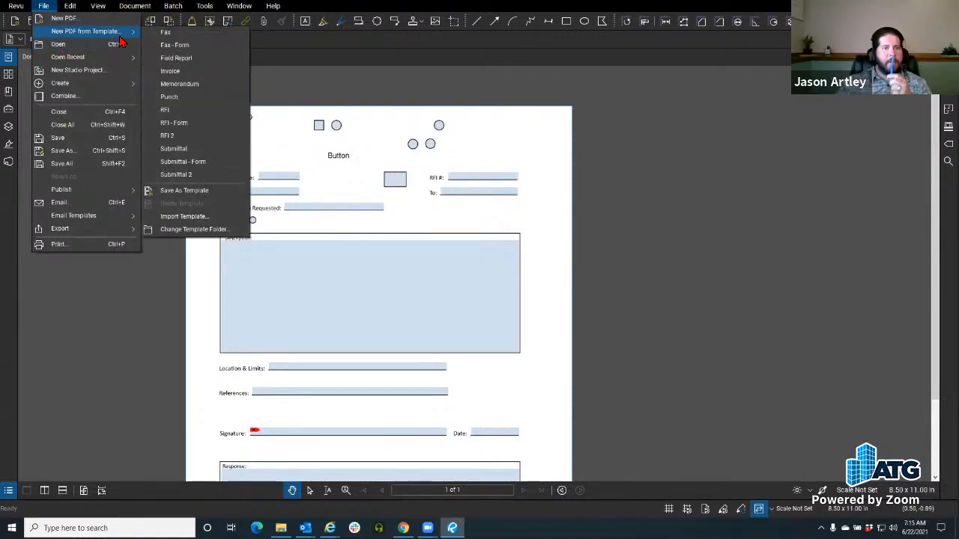
click(225, 109)
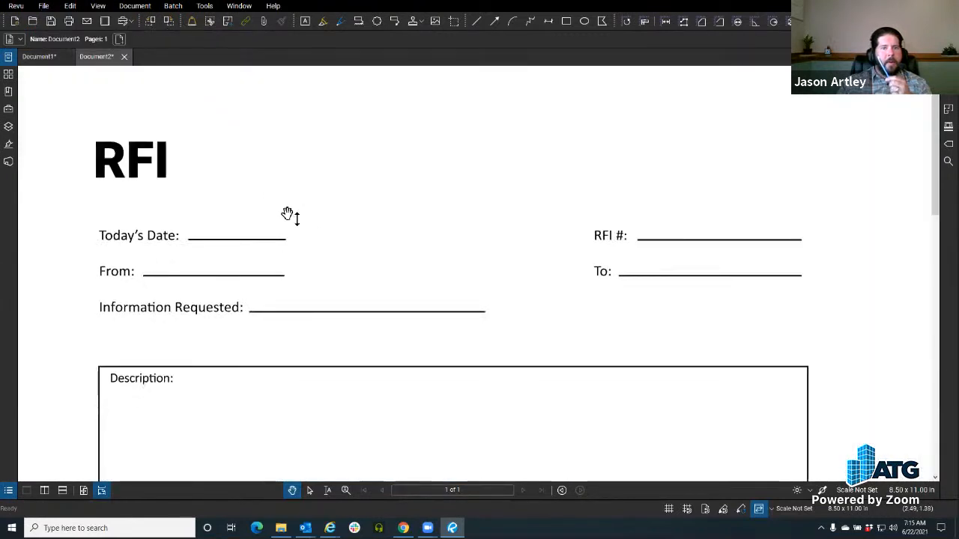
click(86, 491)
scroll(330, 260, down, 2)
scroll(389, 253, up, 2)
drag(384, 265, 323, 324)
key(t)
scroll(252, 233, up, 4)
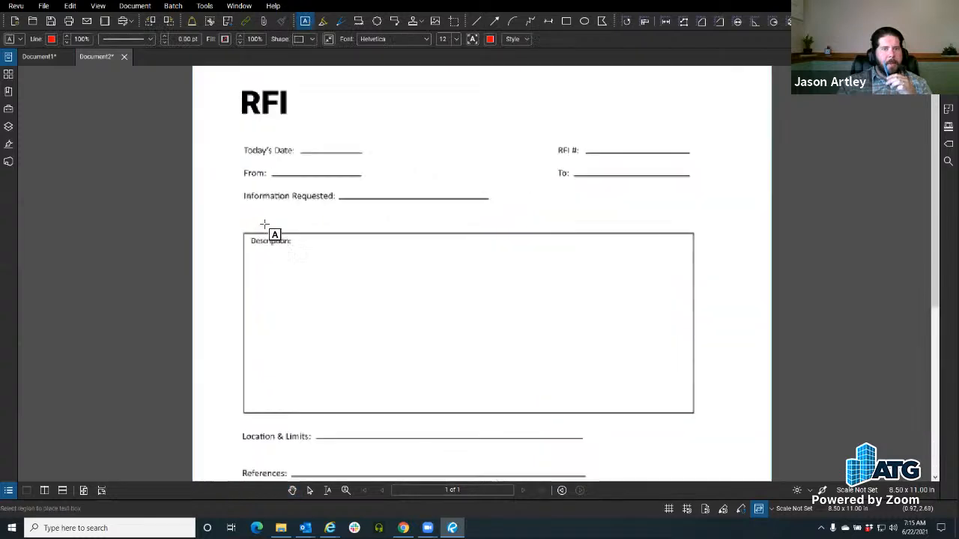
drag(230, 199, 317, 223)
click(326, 214)
click(388, 221)
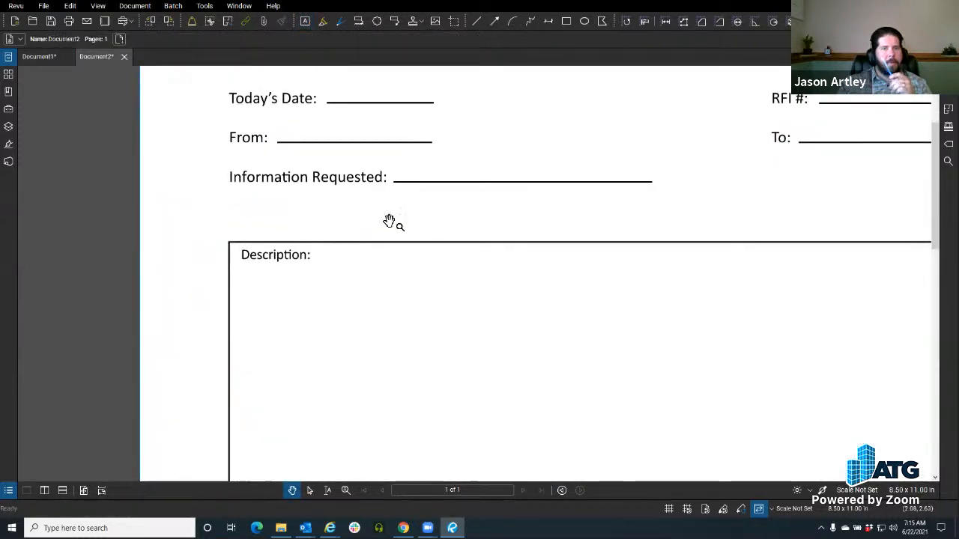
- Try the Typewriter tool by entering "location" below the Information Requested line, and delete that text
key(w)
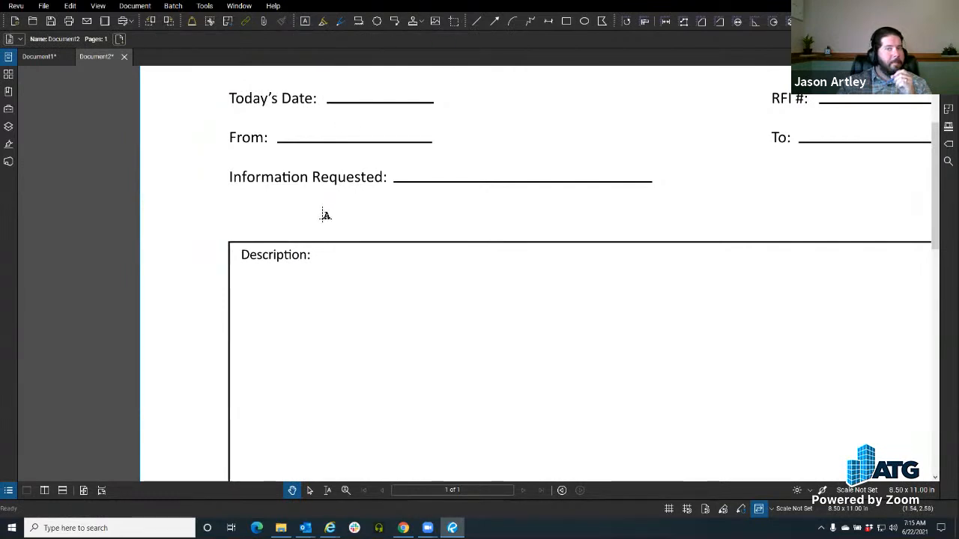
click(229, 193)
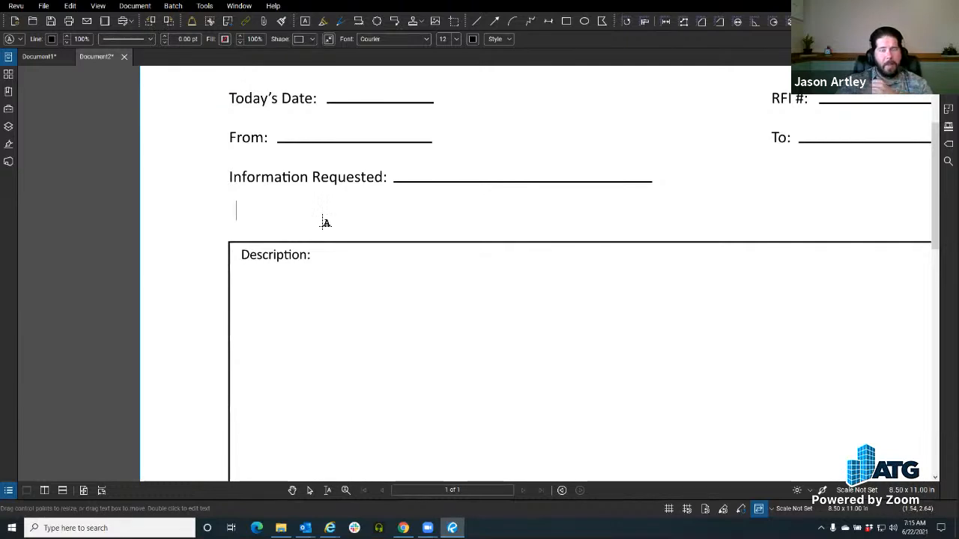
text(he)
key(BackSpace)
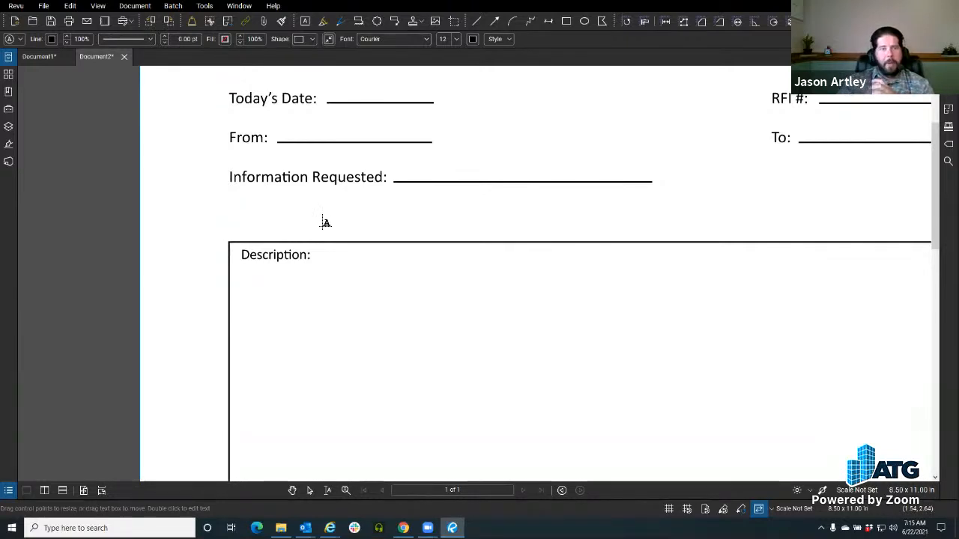
text(location)
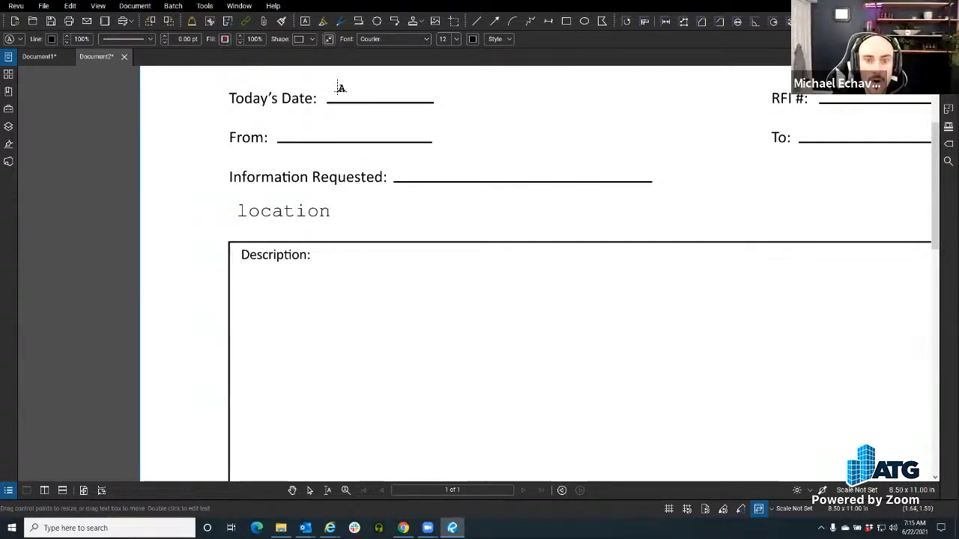
key(Escape)
key(Delete)
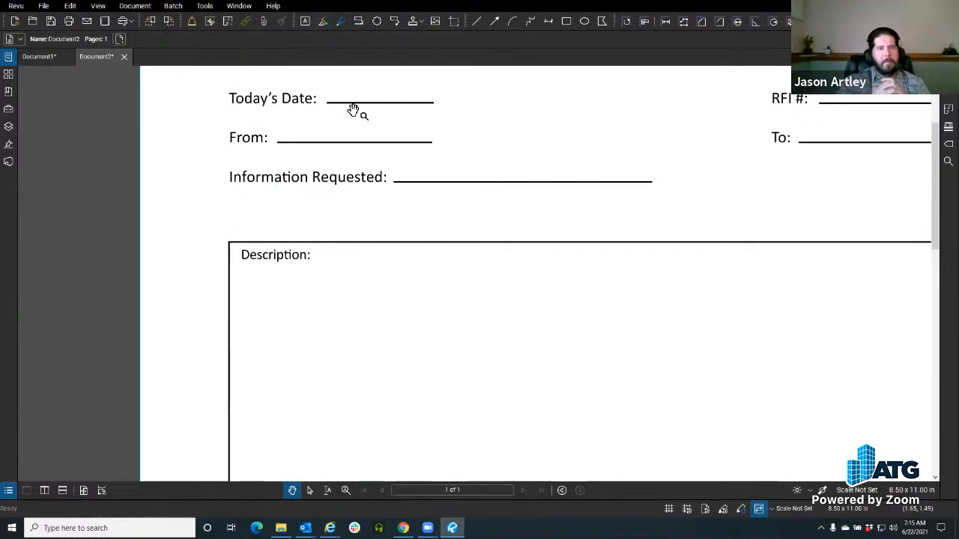
- Fill in the From and To lines with the sender's and recipient's first names as typewriter text
key(w)
click(334, 76)
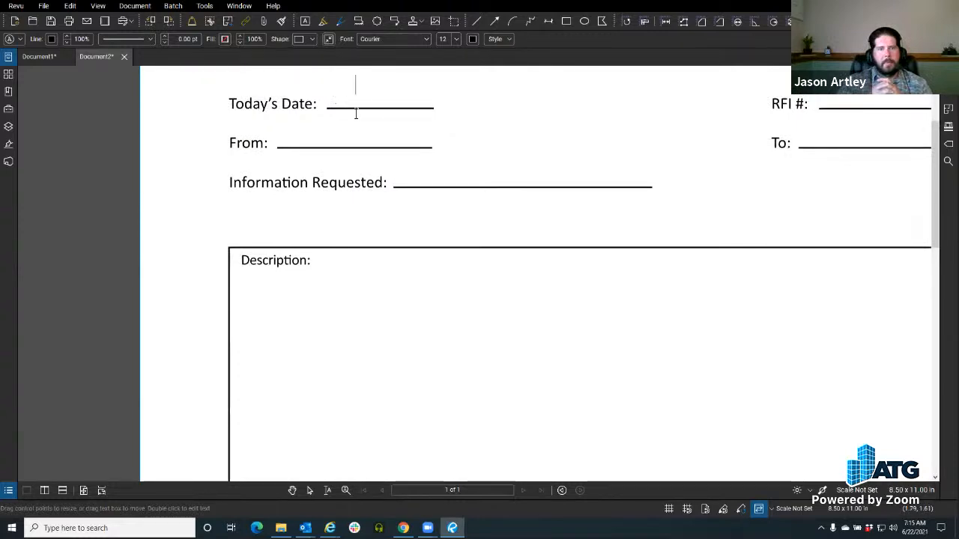
drag(291, 126, 434, 151)
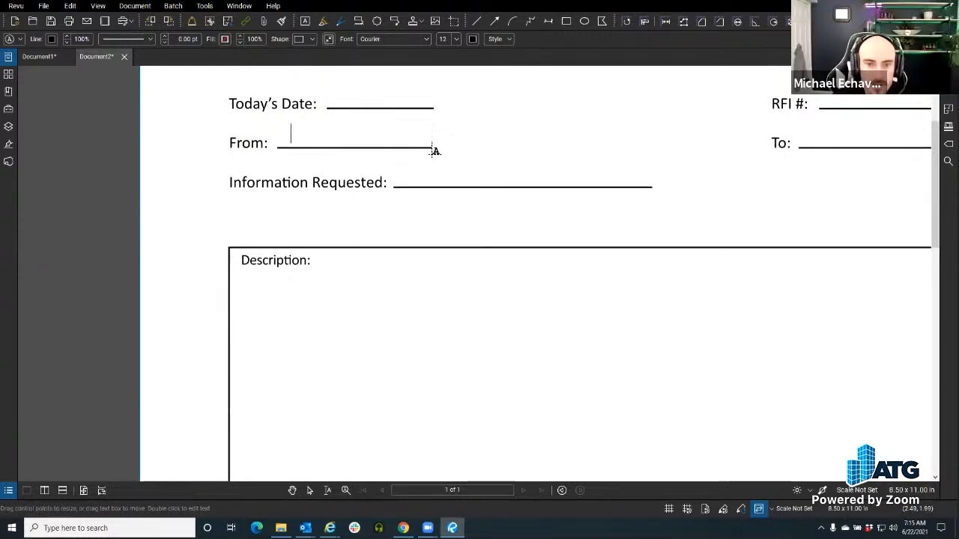
text(mic)
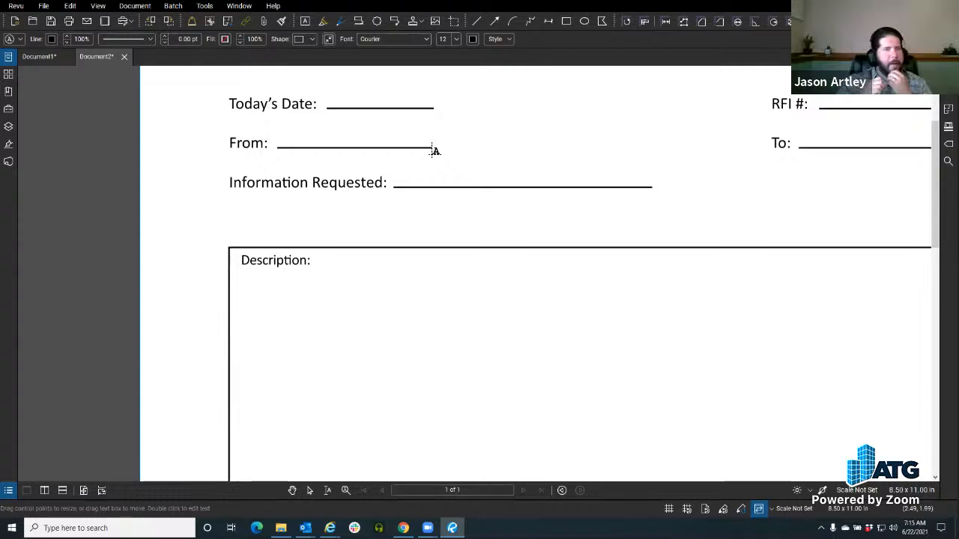
text(hael)
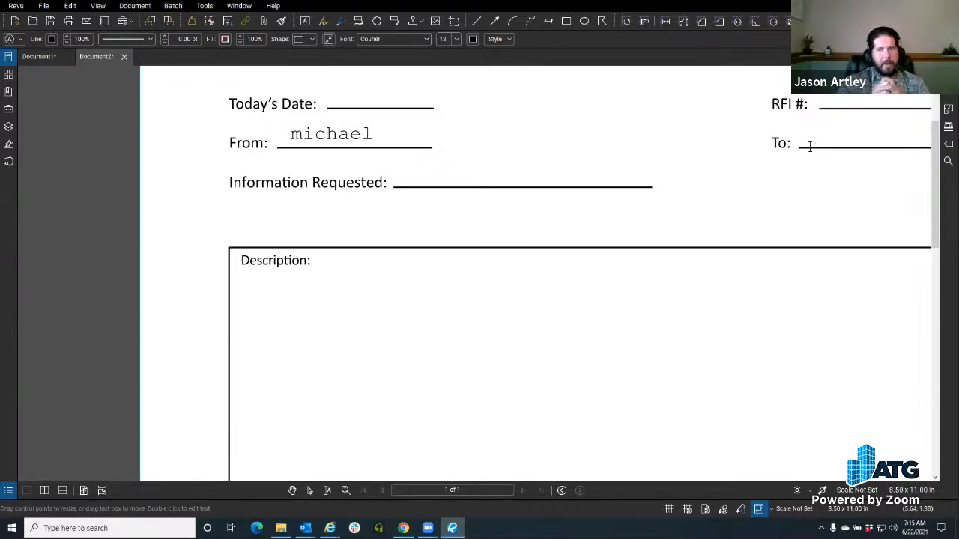
text(Jason)
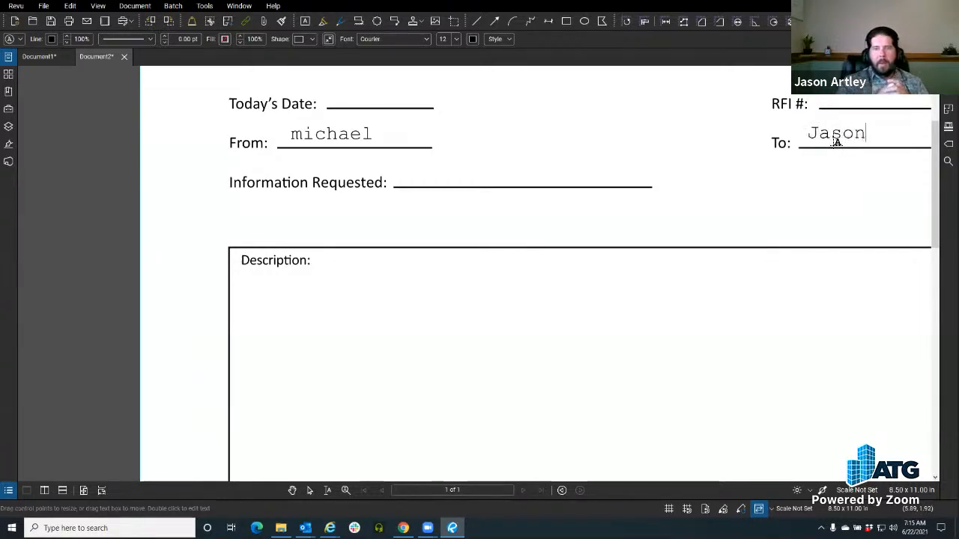
- Enter "zero sleep" on the Information Requested line and 06/22/2021 on the Today's Date line as typewriter text
click(413, 179)
text(zero sleep)
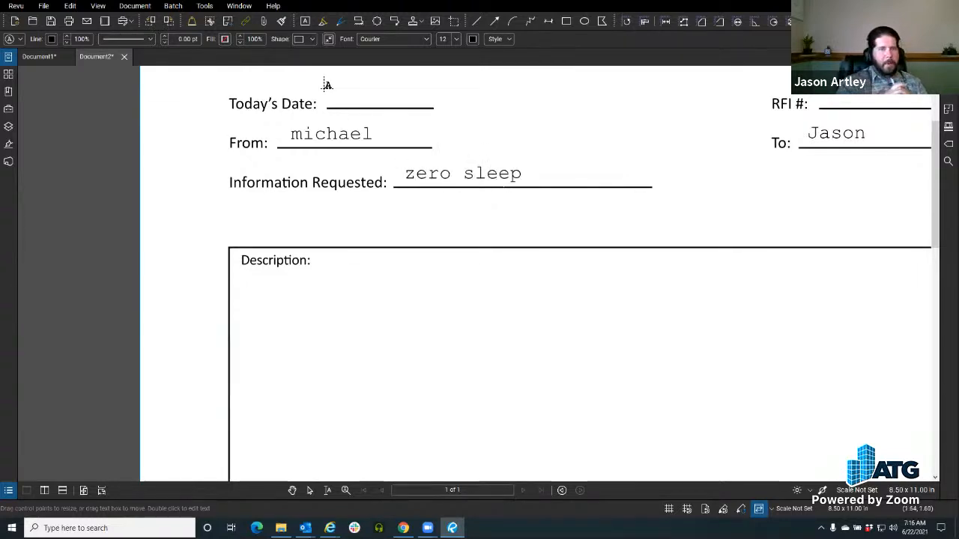
click(336, 104)
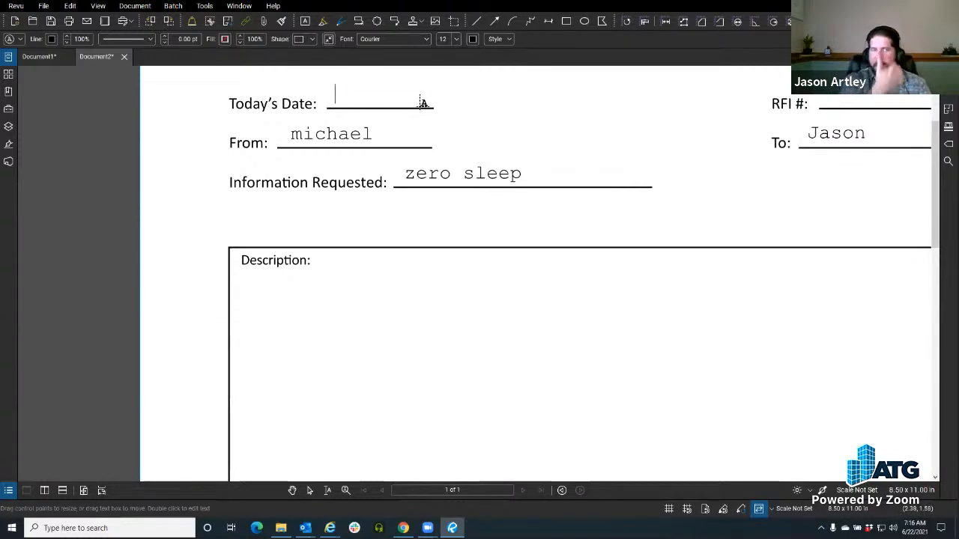
text(06)
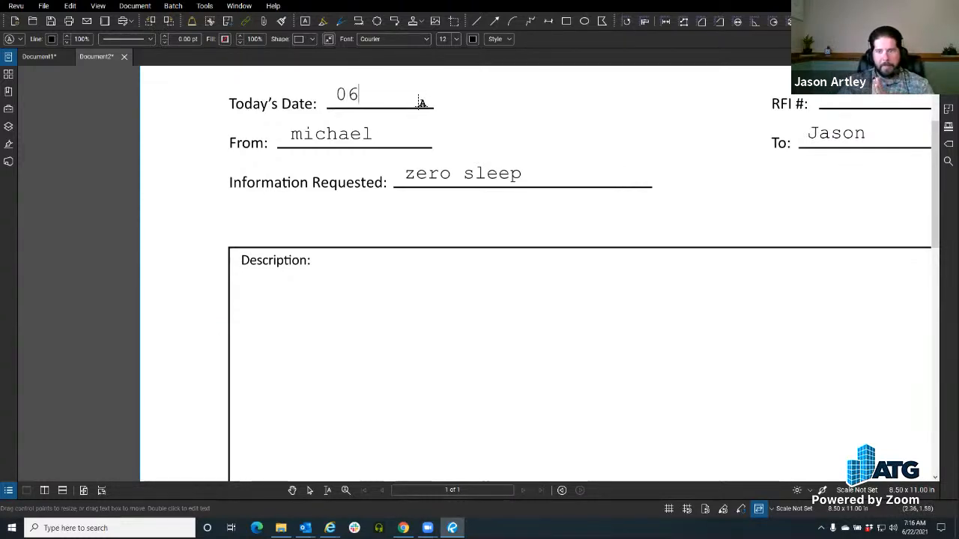
text(/2)
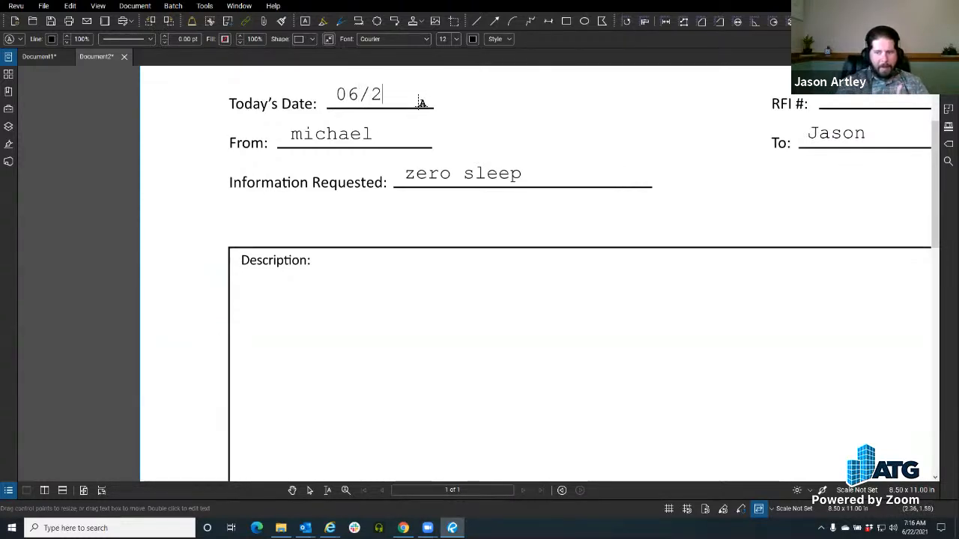
text(2/2021)
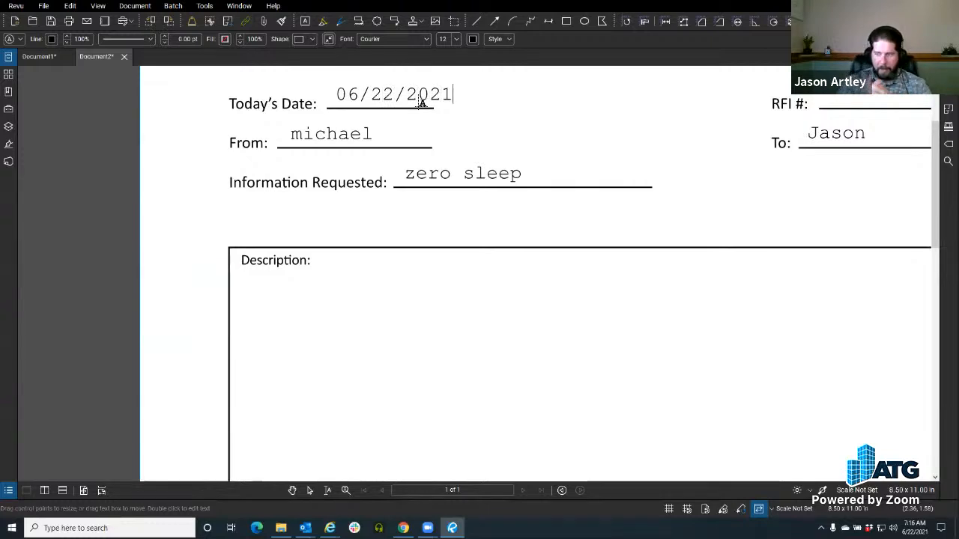
- Move the typewritten date, From, Information Requested and To entries slightly so they sit on their form lines
click(464, 178)
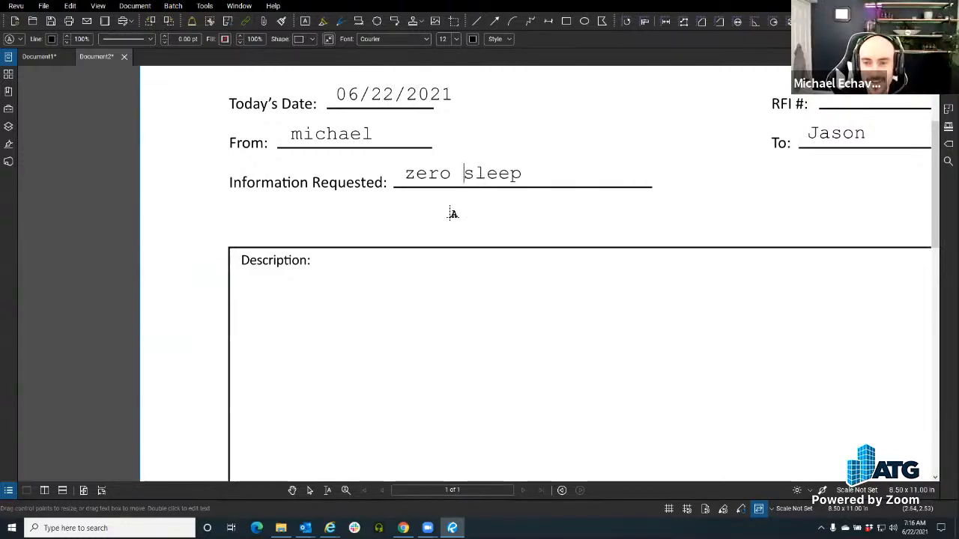
click(452, 214)
click(395, 94)
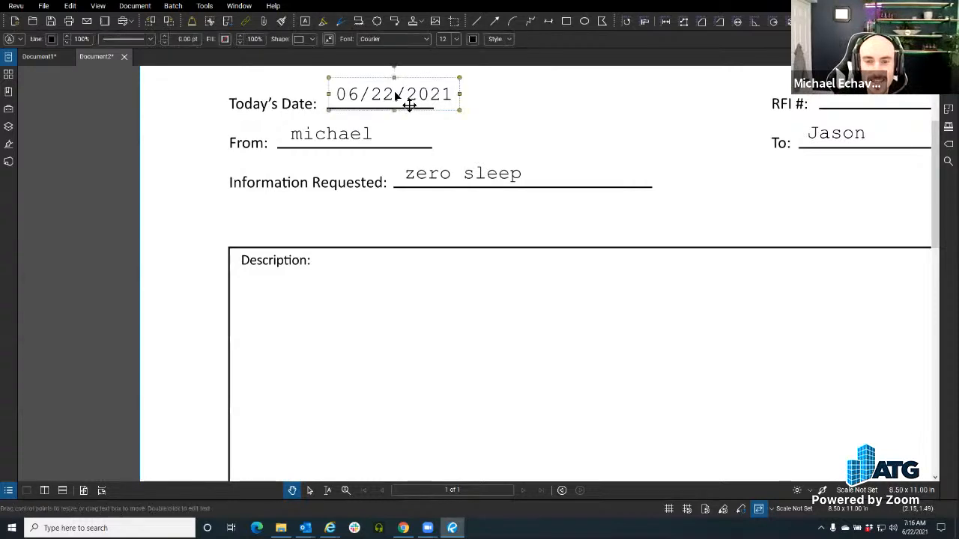
drag(387, 101, 378, 103)
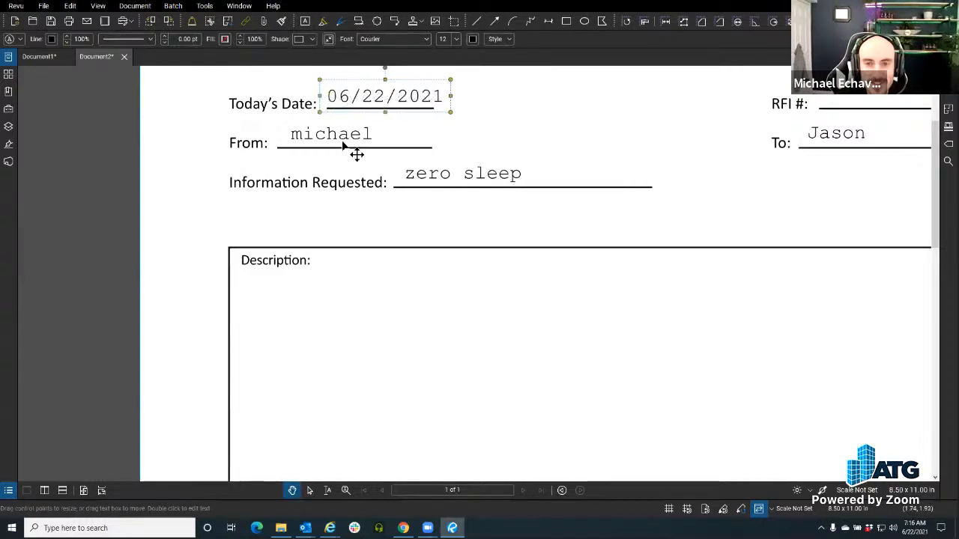
click(338, 145)
drag(338, 146, 327, 147)
drag(437, 177, 429, 179)
click(840, 135)
drag(840, 135, 834, 139)
click(805, 205)
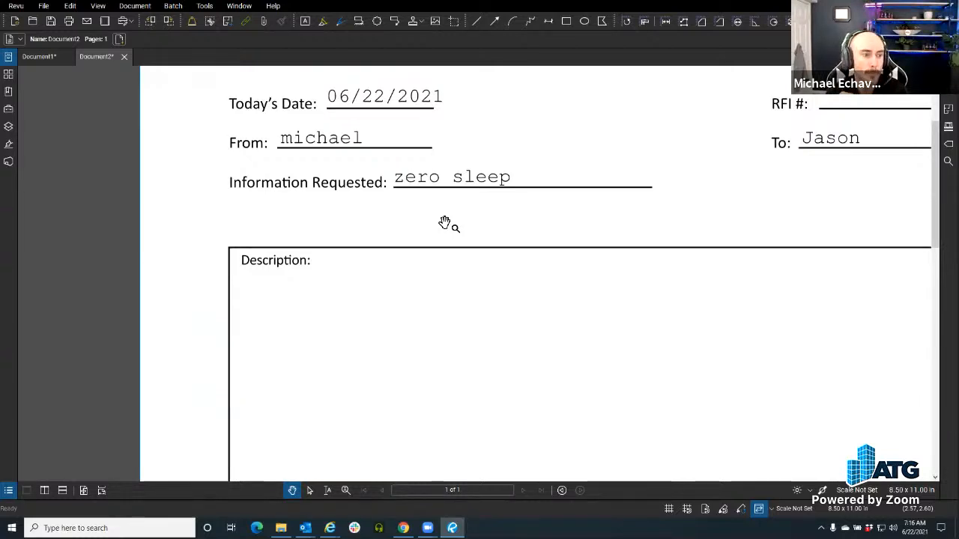
click(205, 6)
mouse_move(214, 31)
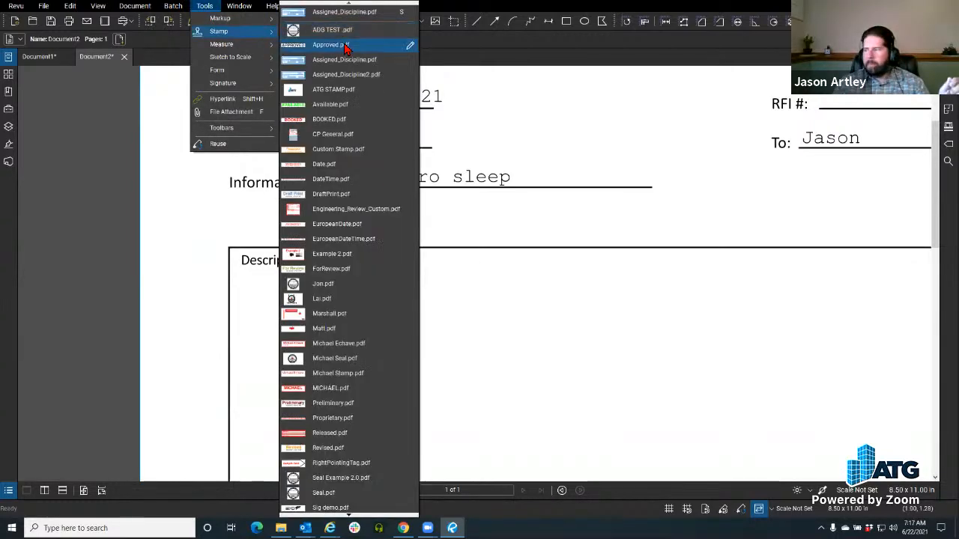
click(347, 122)
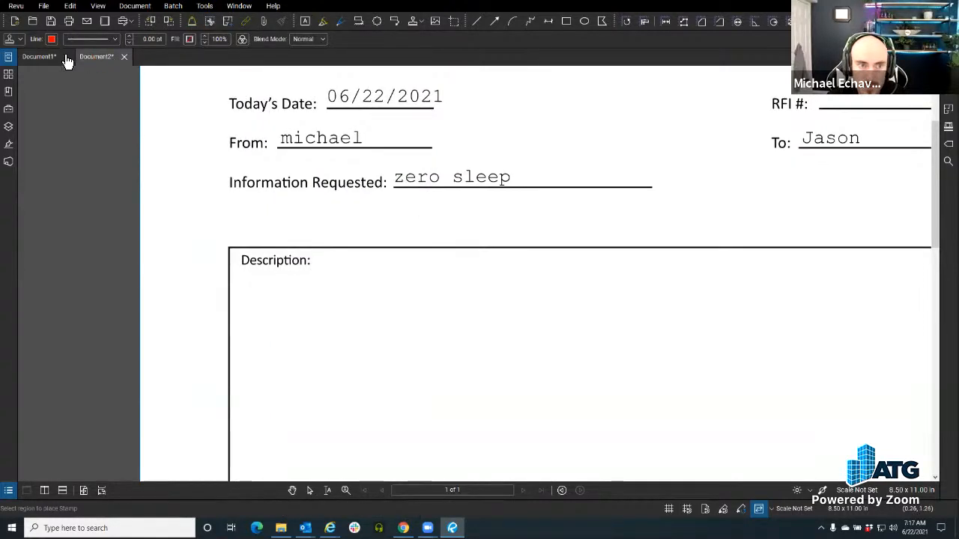
key(Escape)
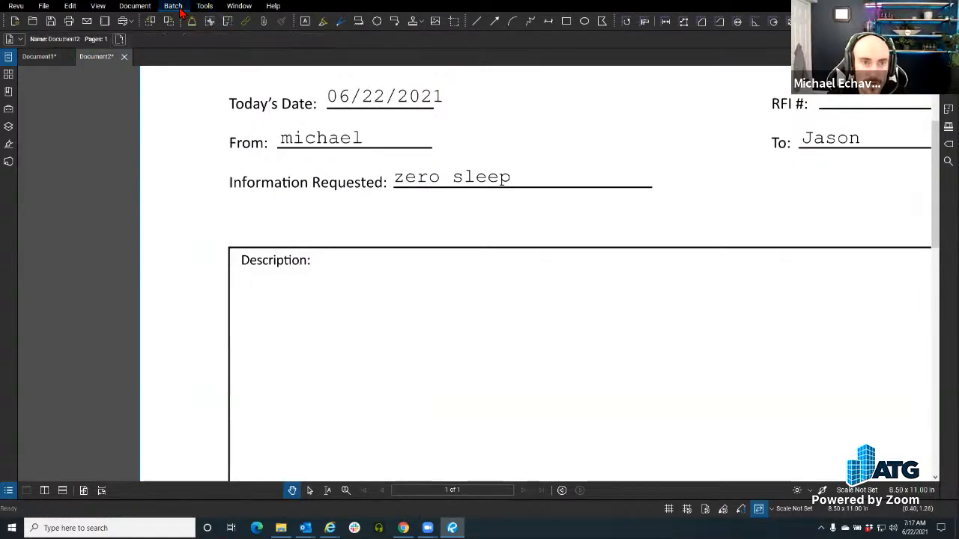
- Open the BOOKED stamp for editing and enlarge its canvas to about 3.76 x 1.66 inches
click(180, 9)
mouse_move(200, 8)
mouse_move(220, 35)
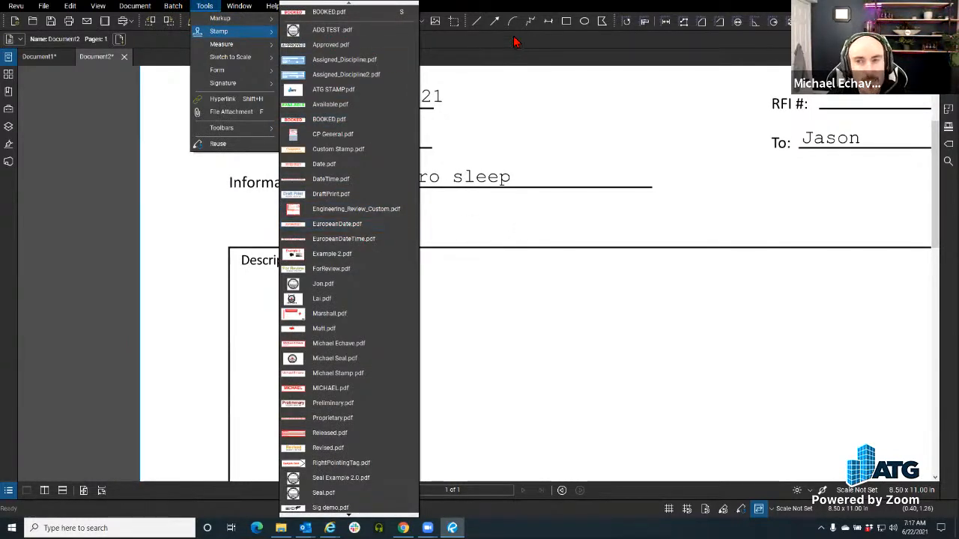
click(411, 121)
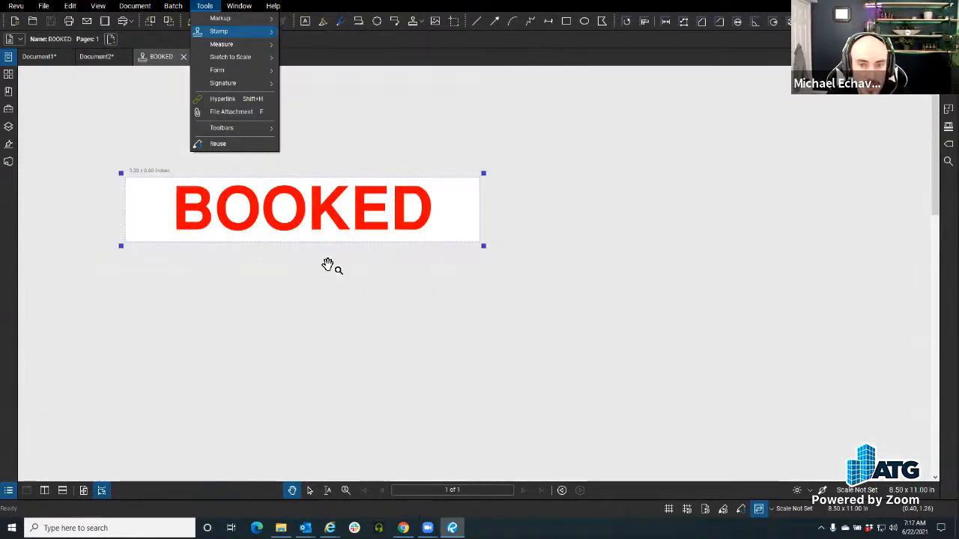
drag(483, 247, 532, 356)
click(305, 20)
drag(171, 259, 314, 322)
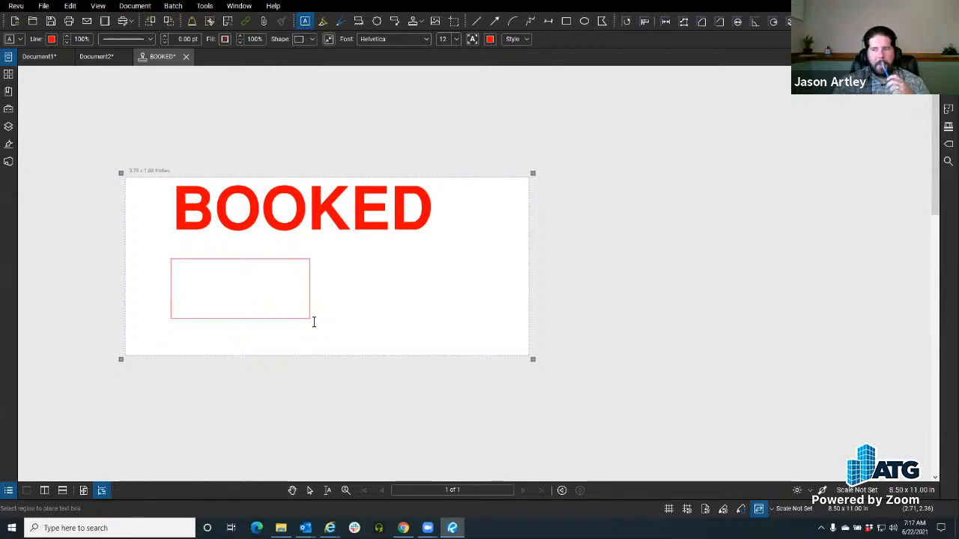
drag(314, 322, 311, 320)
click(201, 336)
click(380, 284)
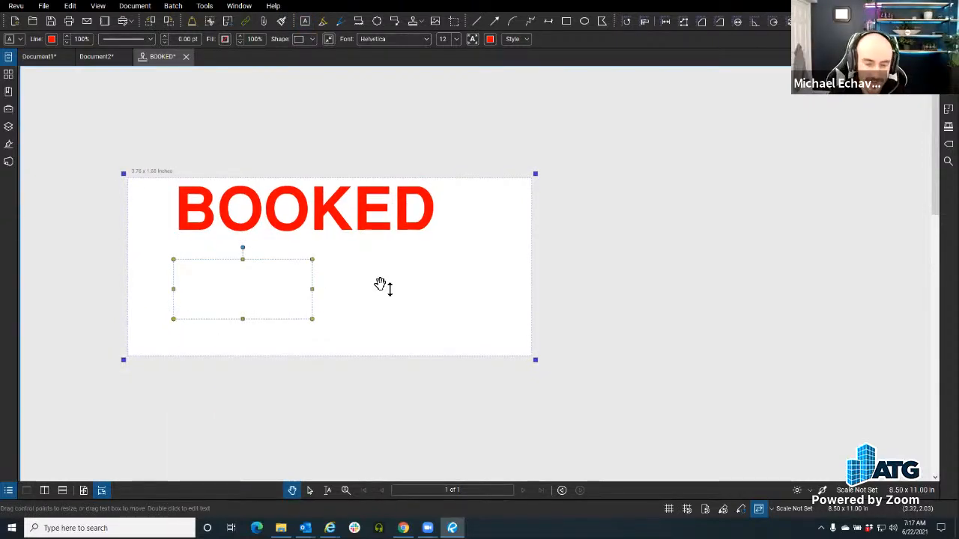
click(366, 317)
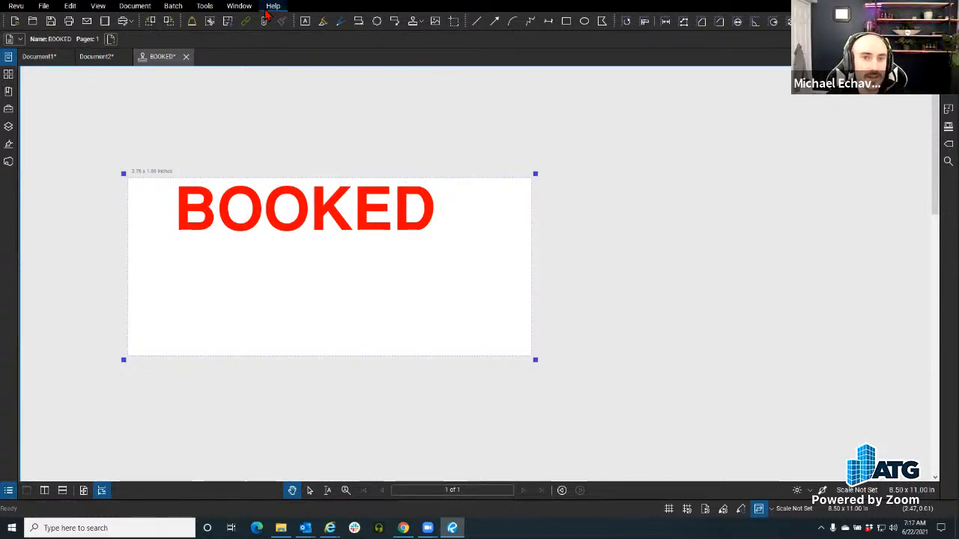
click(205, 6)
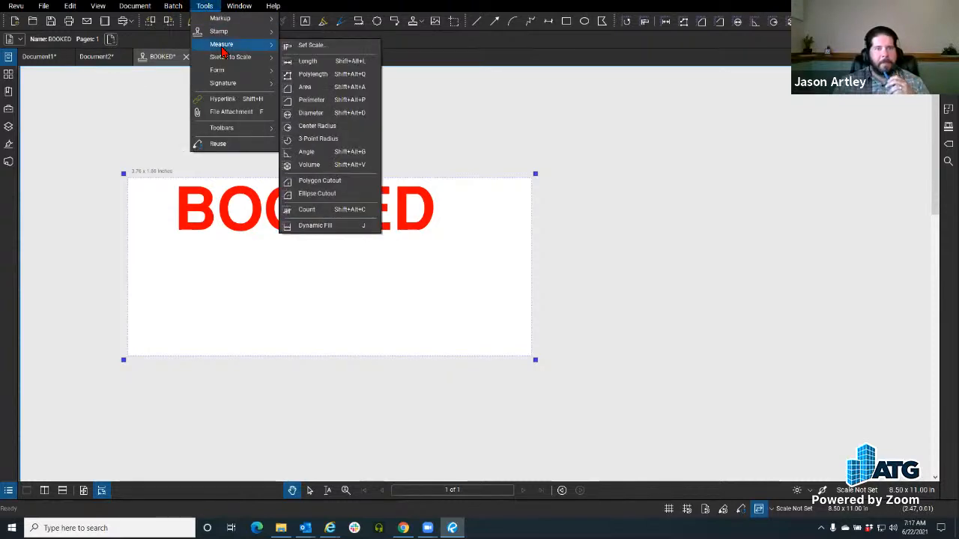
click(188, 323)
- Draw a text box under the BOOKED text and examine the dynamic fields available for it without inserting one
click(307, 22)
drag(175, 257, 360, 307)
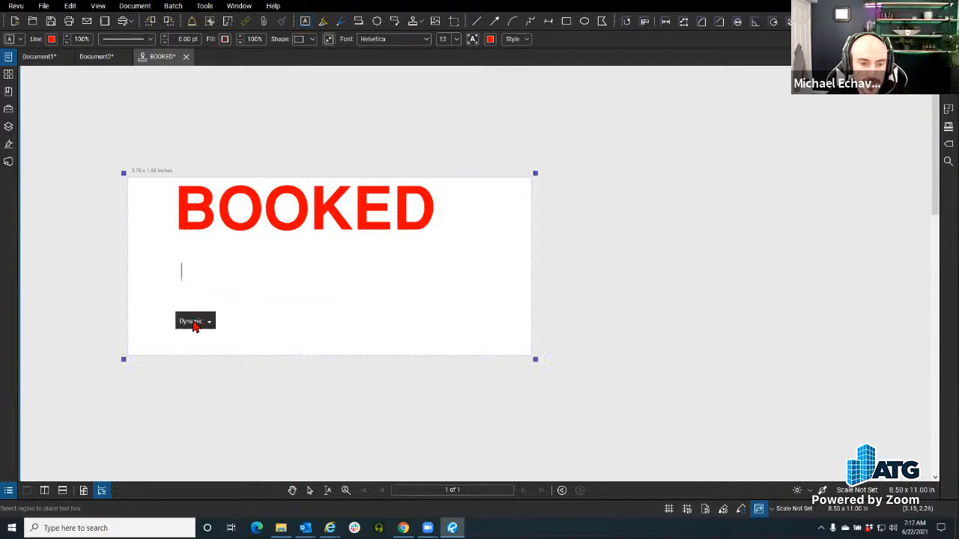
click(193, 321)
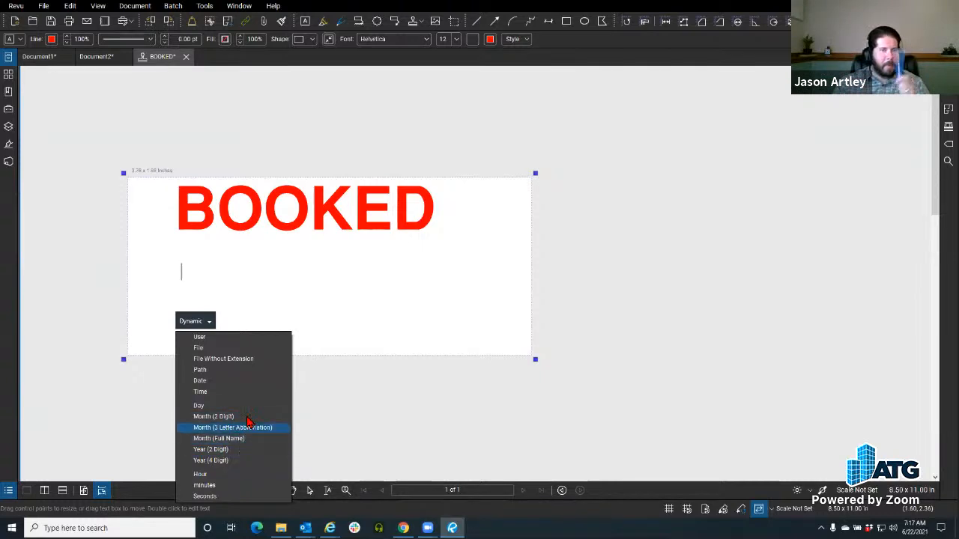
click(348, 397)
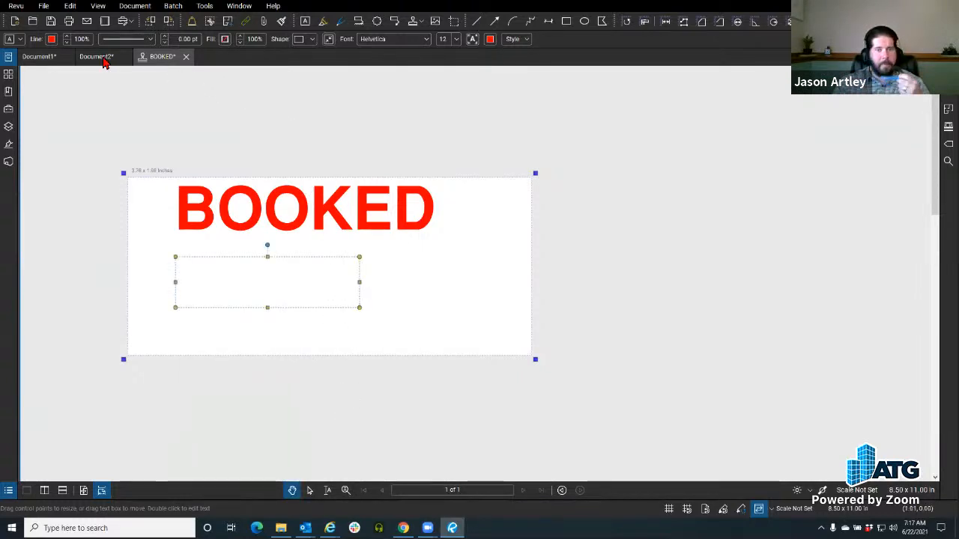
- Switch to the RFI document, draw a text box between the Information Requested line and the Description box, and open its properties
click(104, 58)
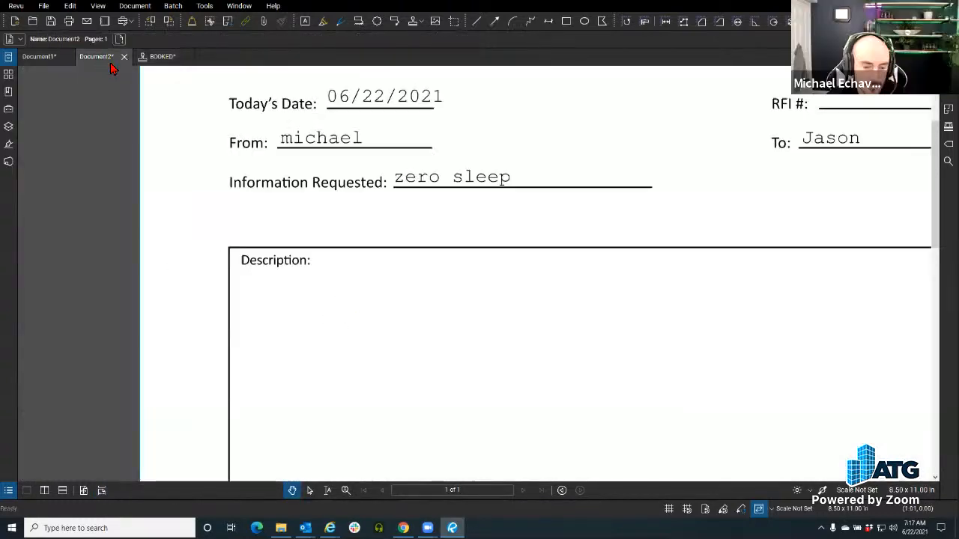
click(306, 22)
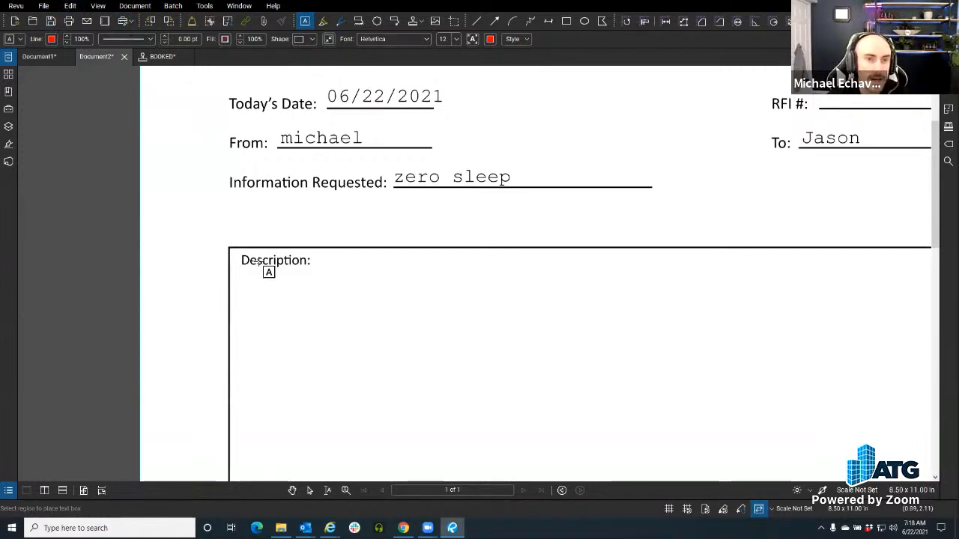
drag(229, 212, 363, 242)
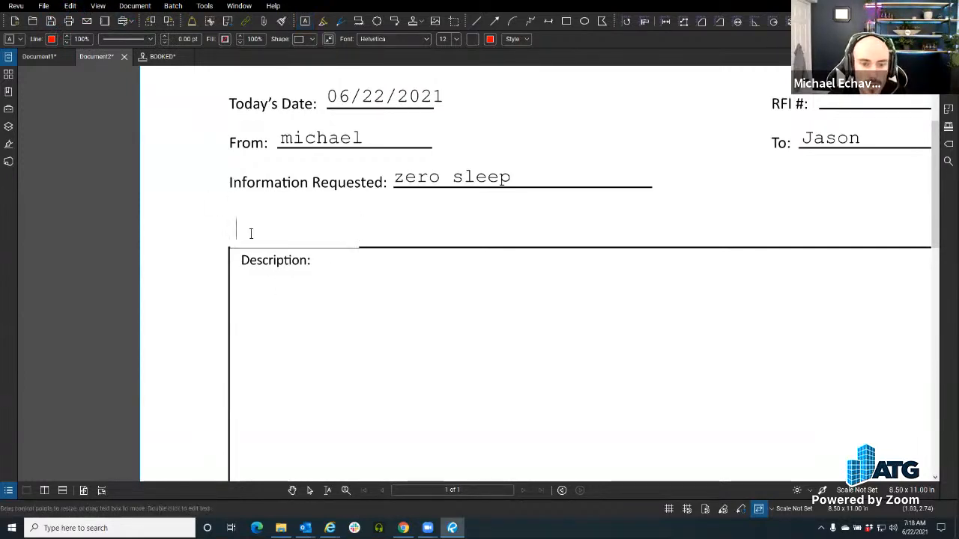
right_click(255, 233)
click(278, 344)
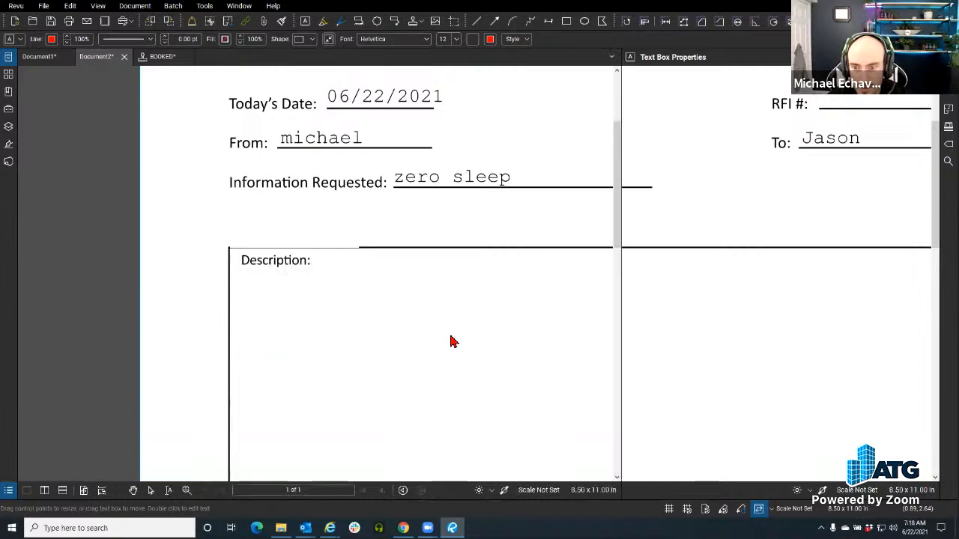
- Examine the new text box's appearance, layout and other properties, and close them without changing anything
scroll(934, 165, down, 2)
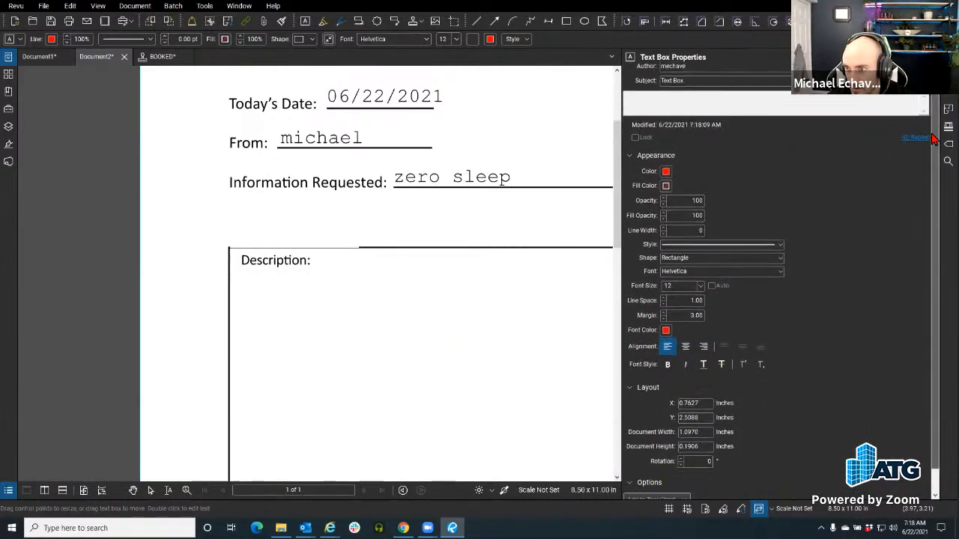
drag(936, 177, 934, 95)
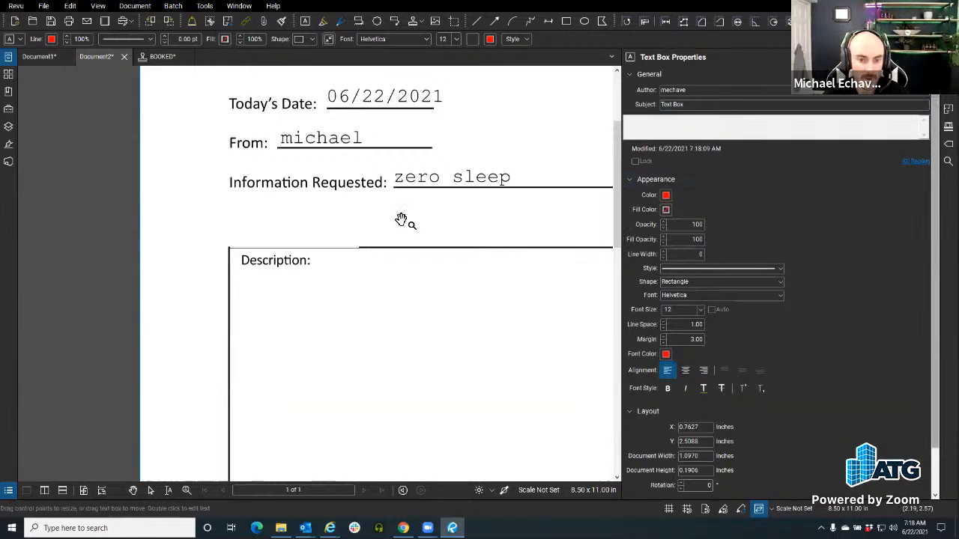
click(363, 226)
click(271, 229)
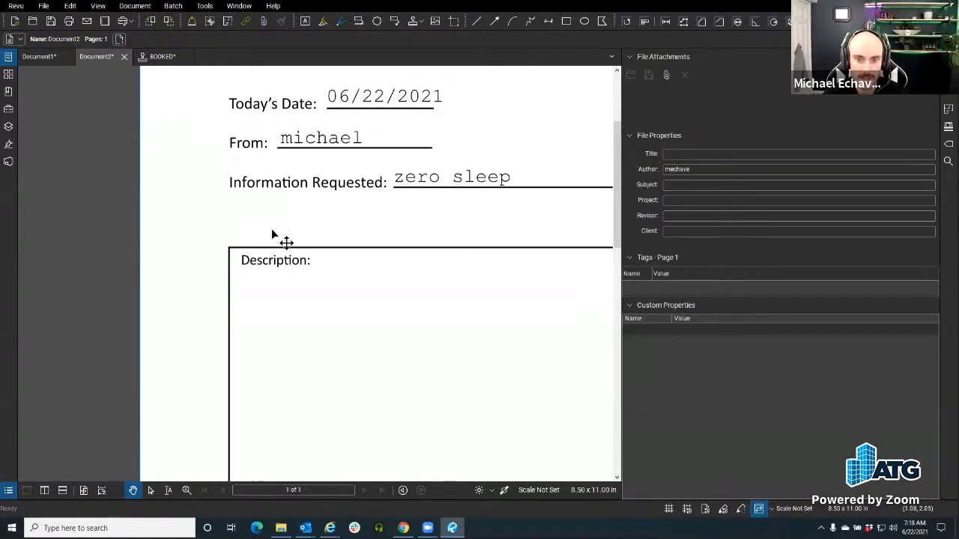
click(315, 227)
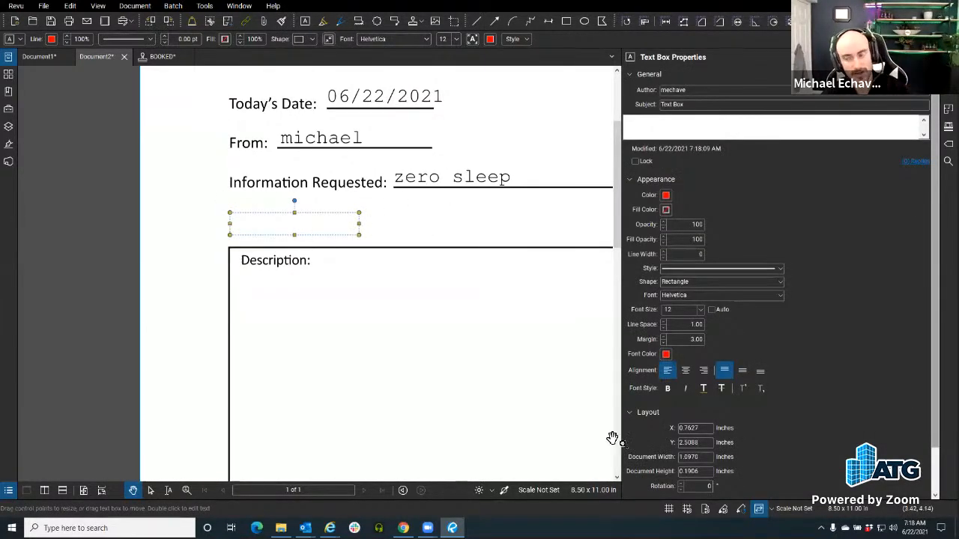
click(948, 74)
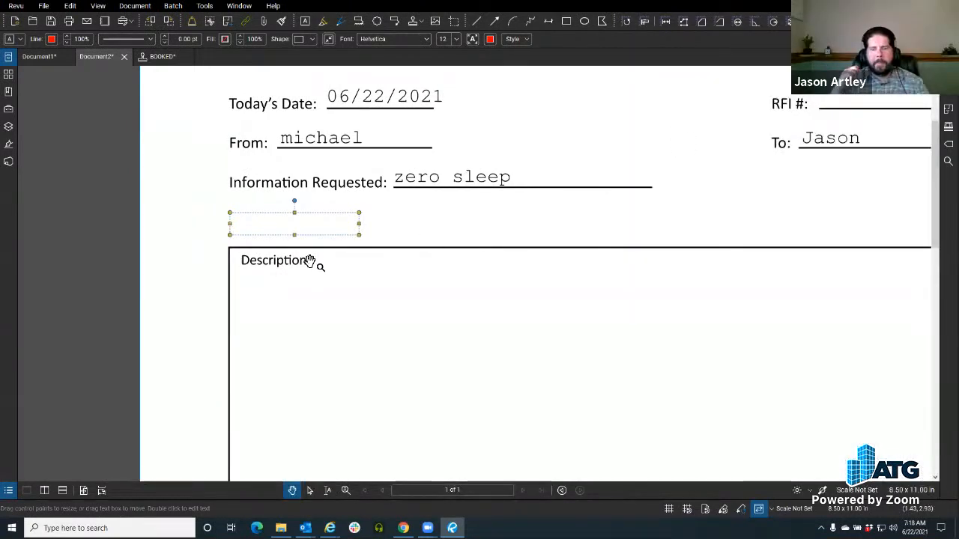
click(378, 236)
- Automatically create form fields on the RFI page while keeping the typewritten entries in place
drag(373, 304, 326, 366)
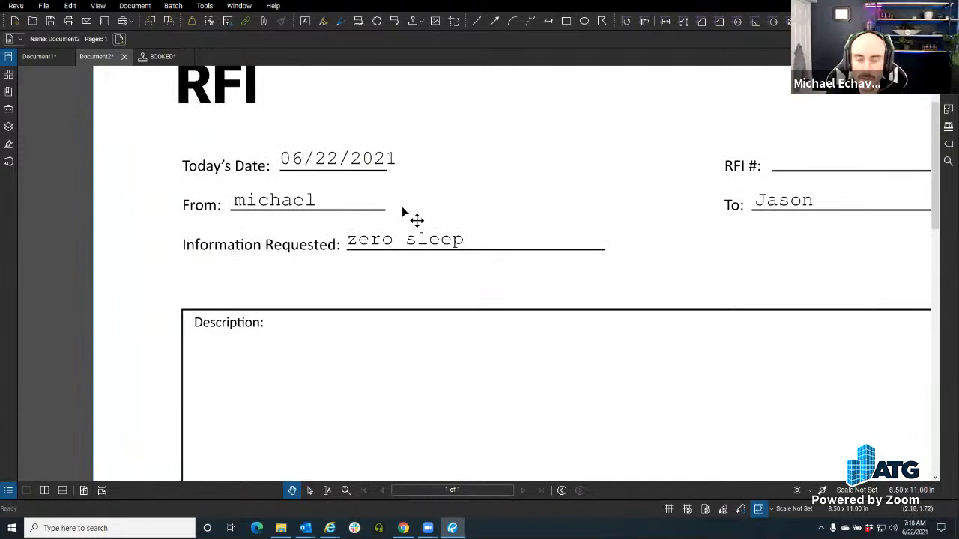
click(721, 242)
key(ctrl)
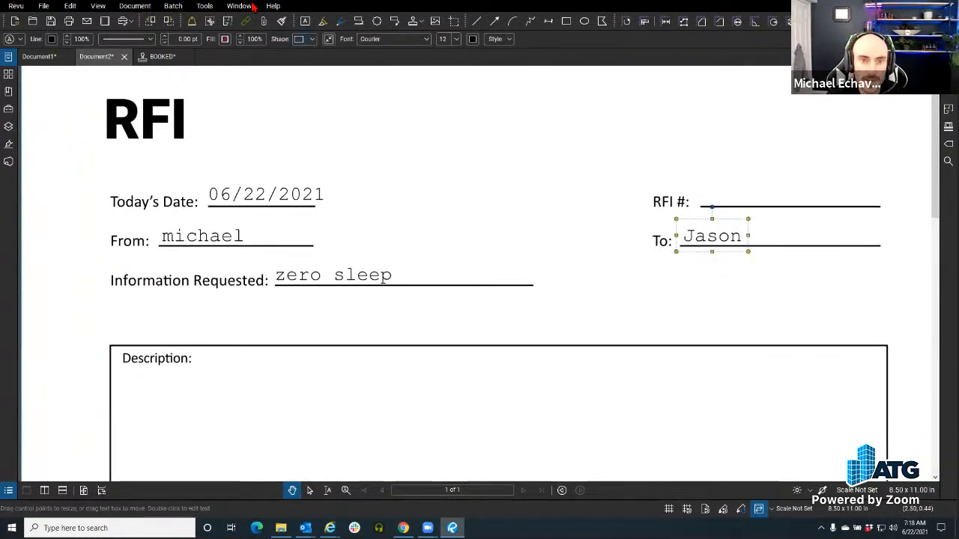
click(205, 6)
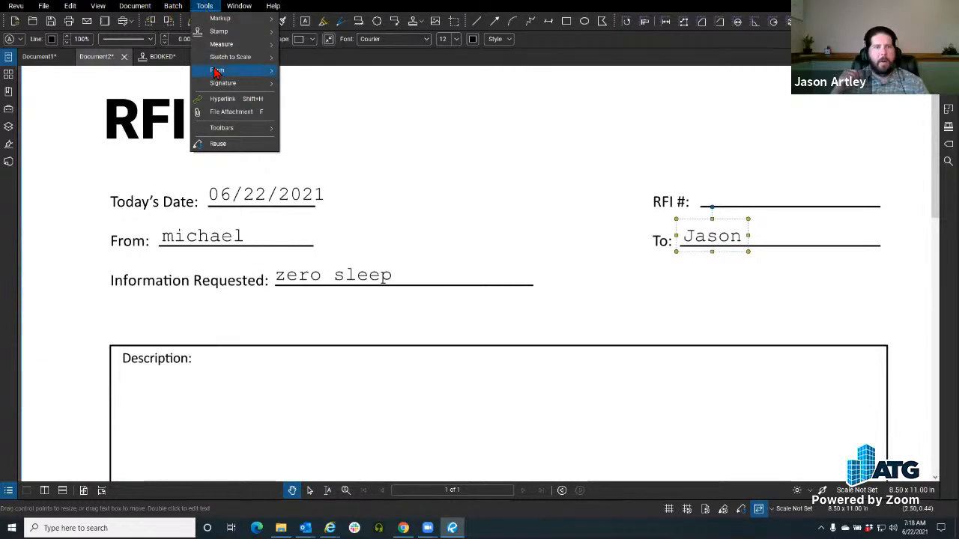
mouse_move(215, 71)
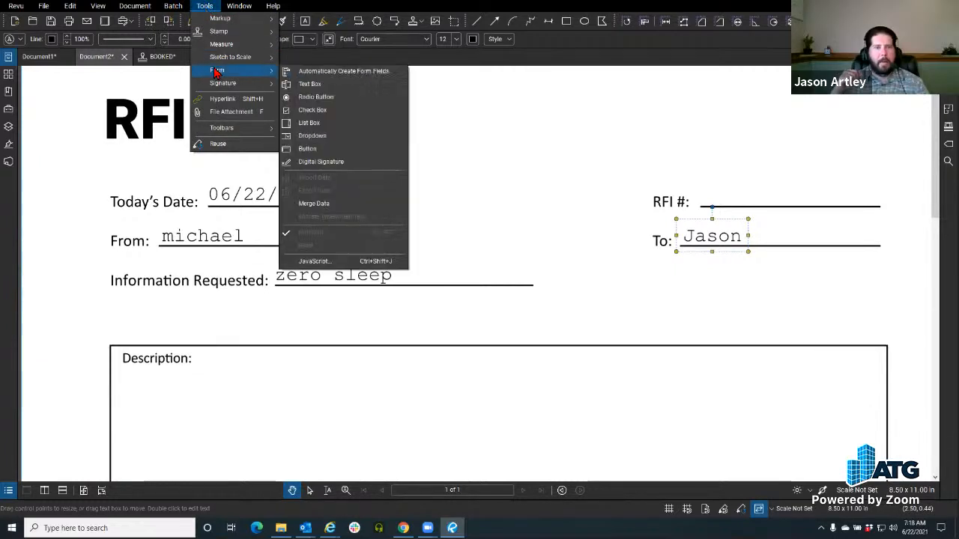
click(347, 73)
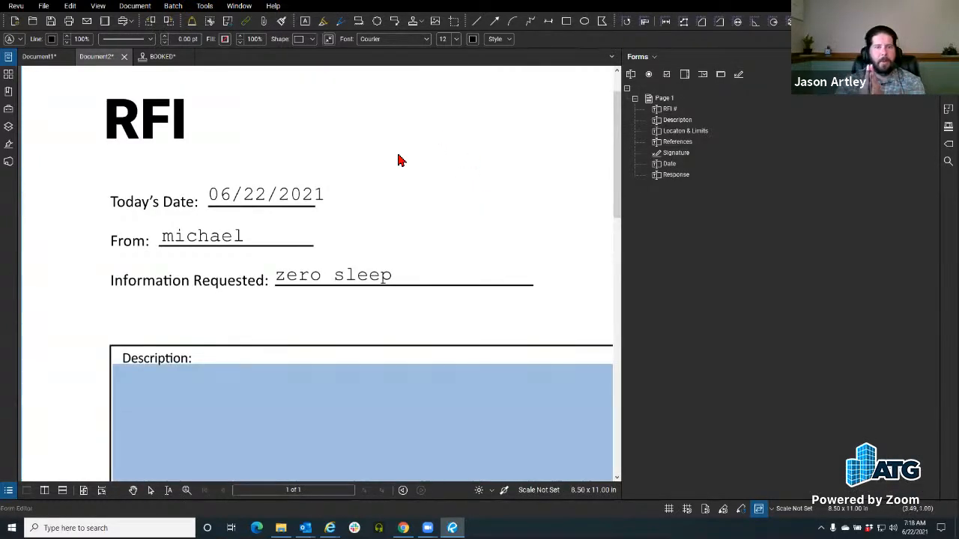
key(Escape)
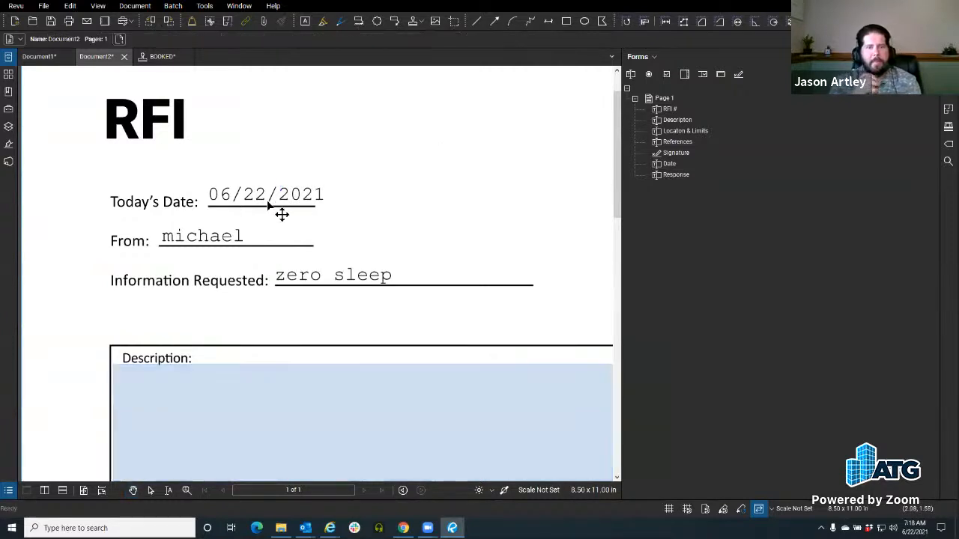
- Select the typewritten date and examine the Migrate Typewritten Text options without applying them
click(269, 204)
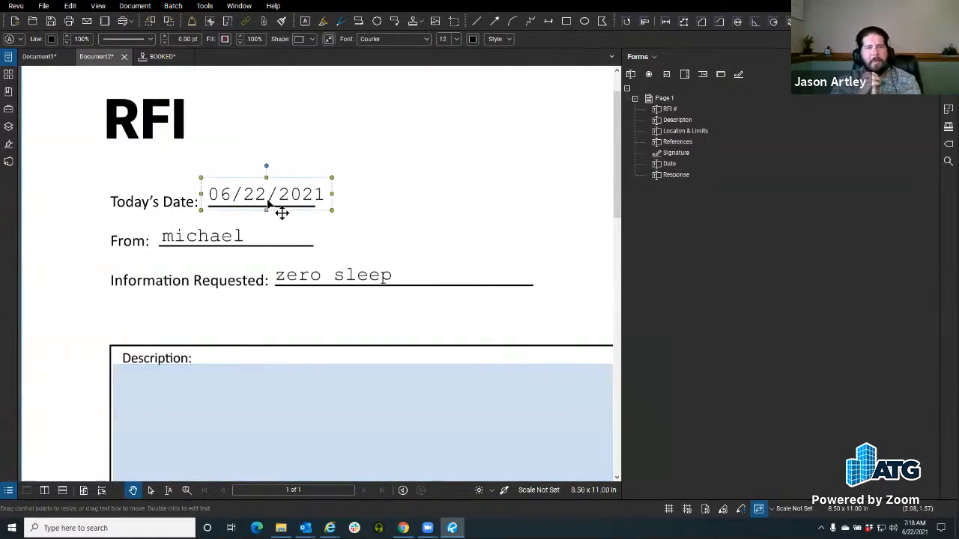
click(204, 6)
mouse_move(239, 71)
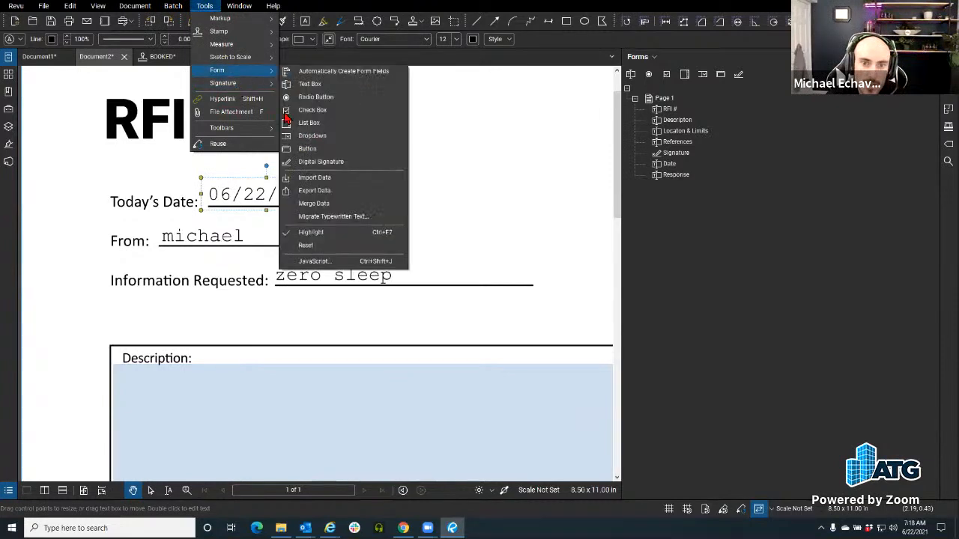
click(333, 216)
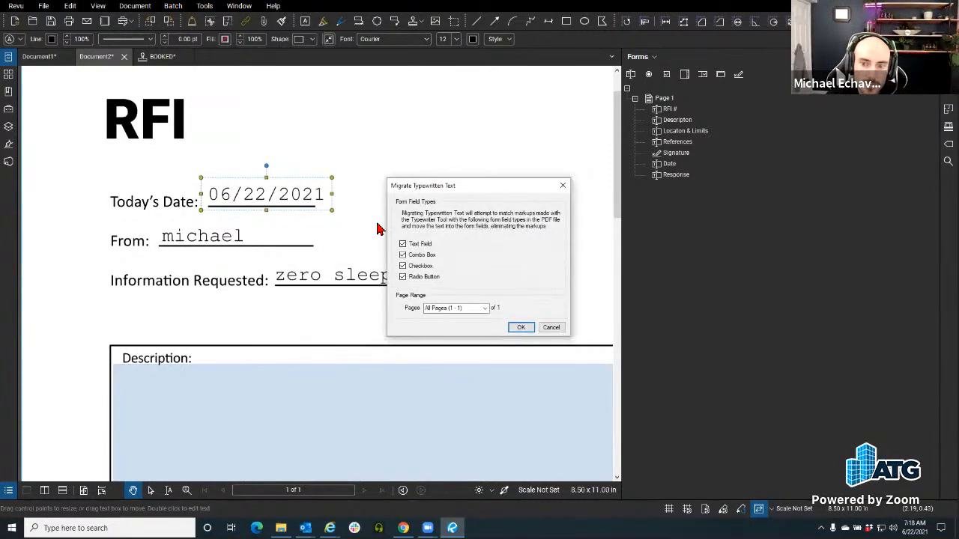
click(563, 185)
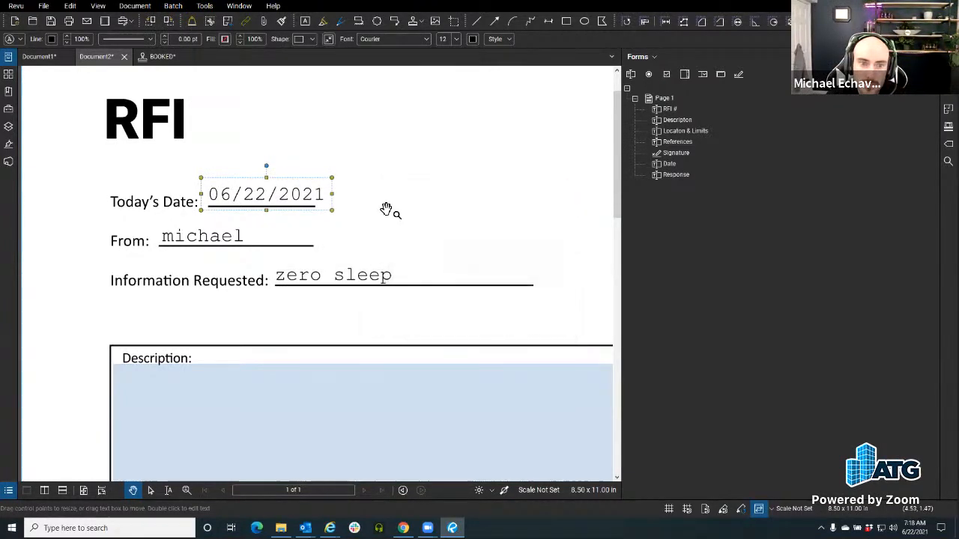
- Locate the RFI #, Description, Location & Limits and Signature form fields on the page to examine their placement
click(385, 210)
scroll(375, 224, down, 3)
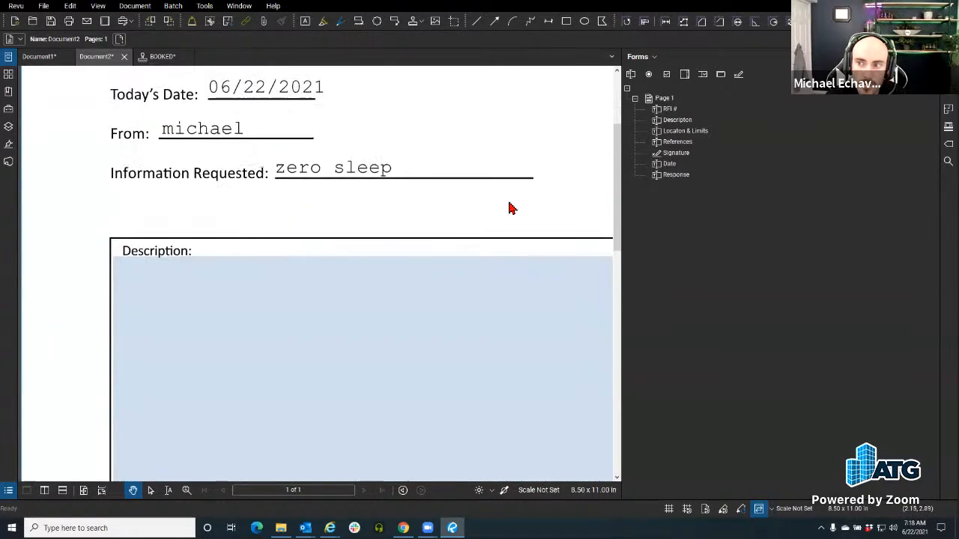
click(678, 111)
click(676, 119)
click(678, 131)
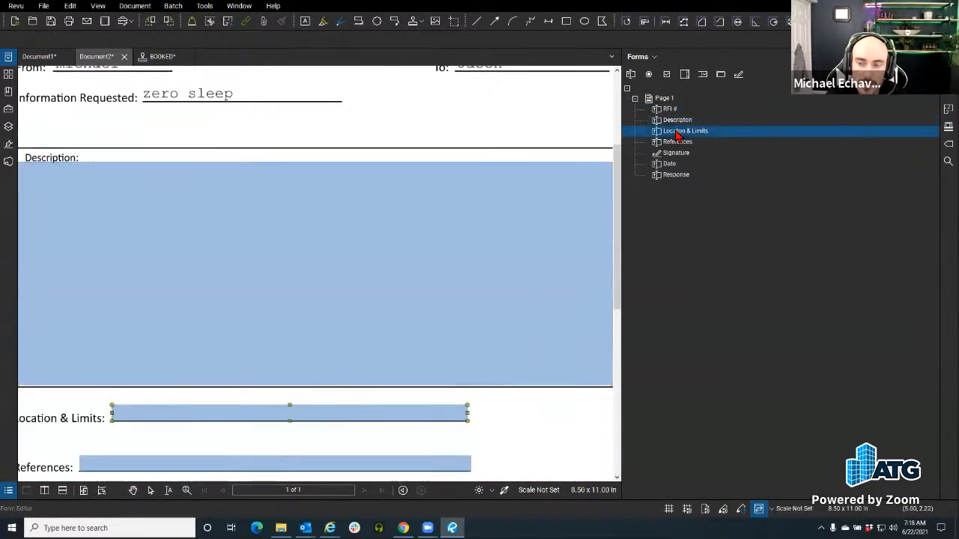
click(672, 153)
click(668, 111)
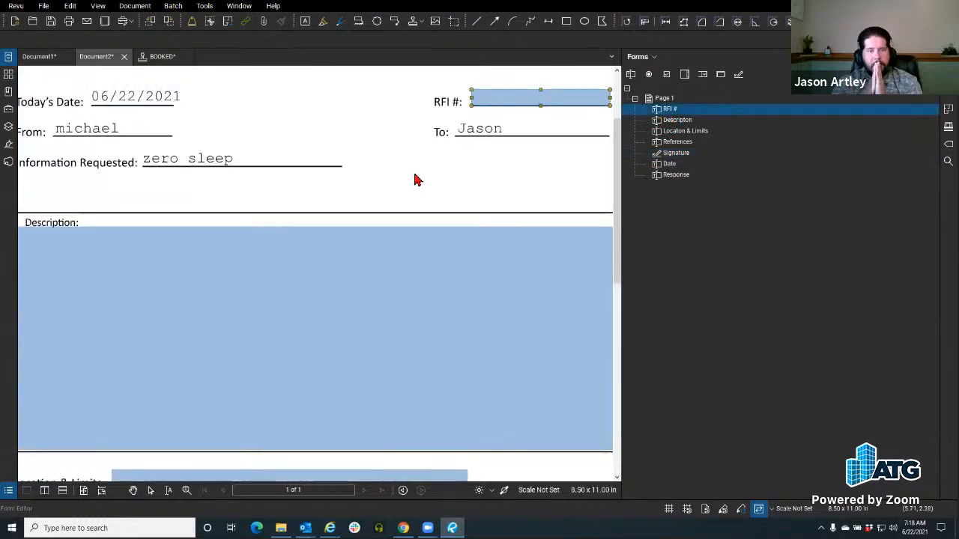
drag(228, 144, 311, 174)
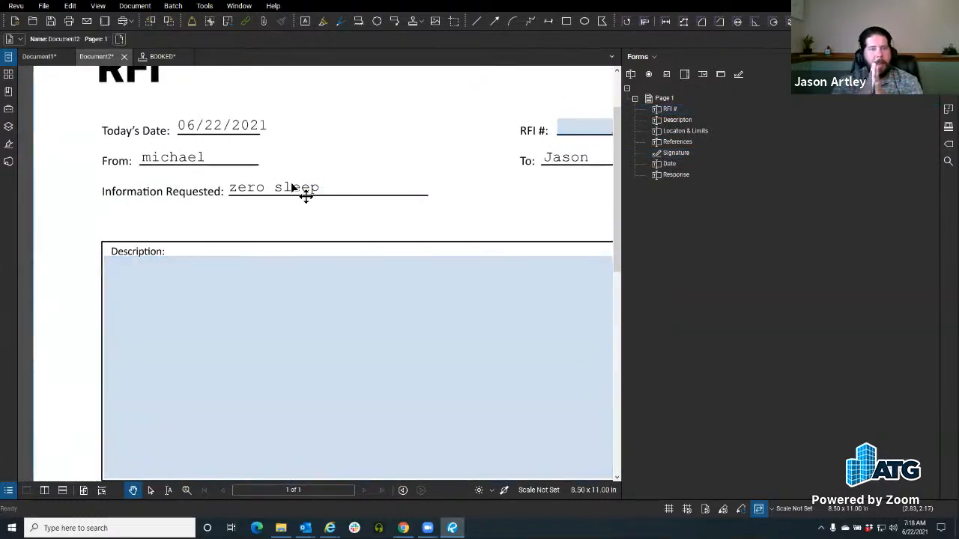
- Try to migrate the typewritten "zero sleep" entry into a form field with Migrate Typewritten Text
click(304, 192)
drag(291, 184, 339, 203)
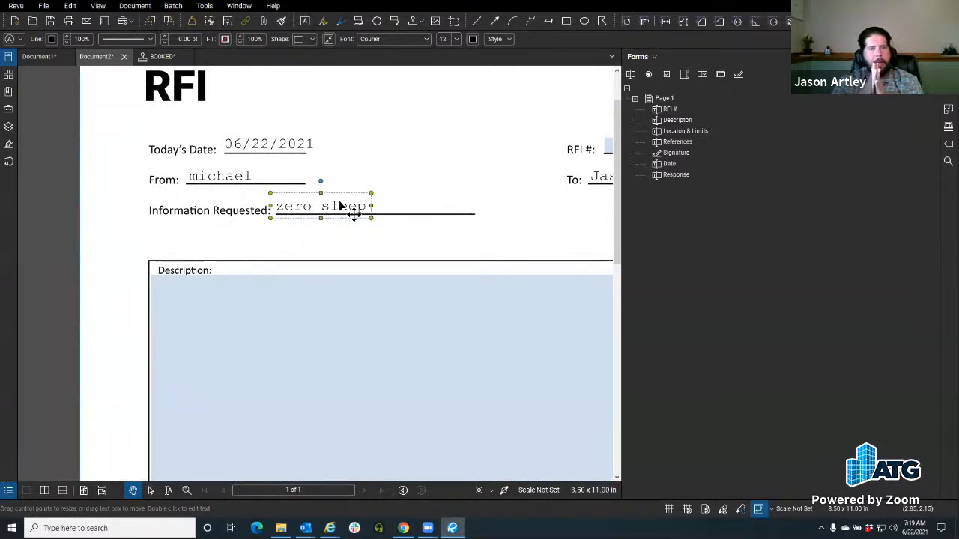
click(206, 10)
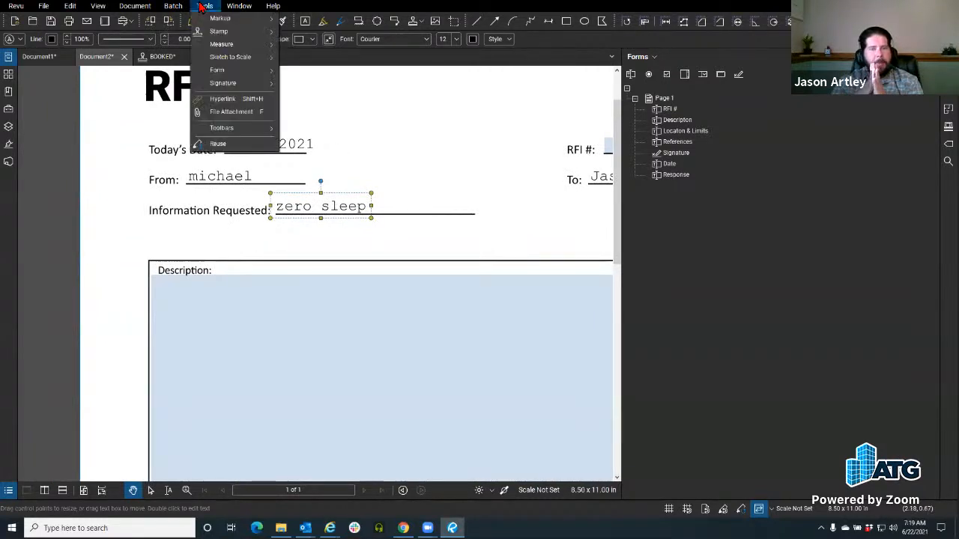
mouse_move(239, 75)
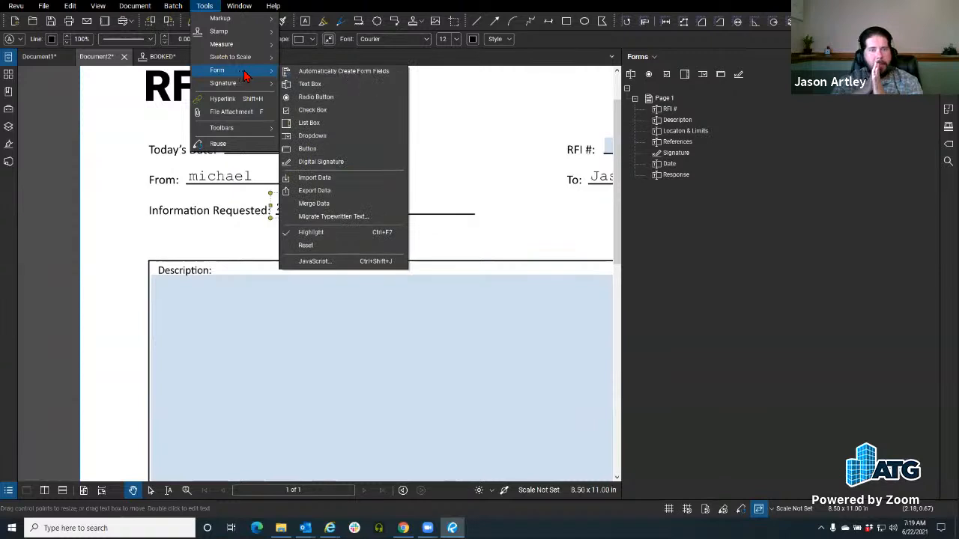
click(343, 217)
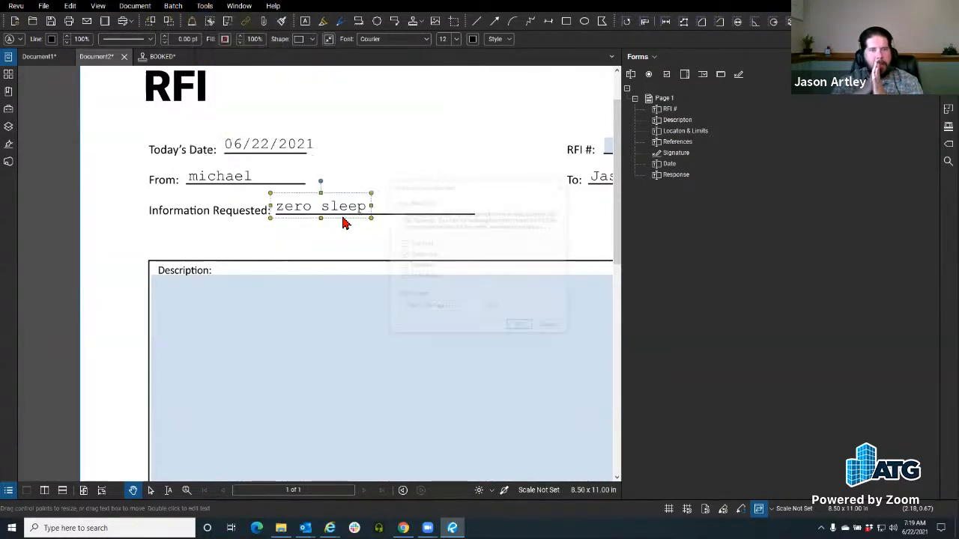
click(519, 327)
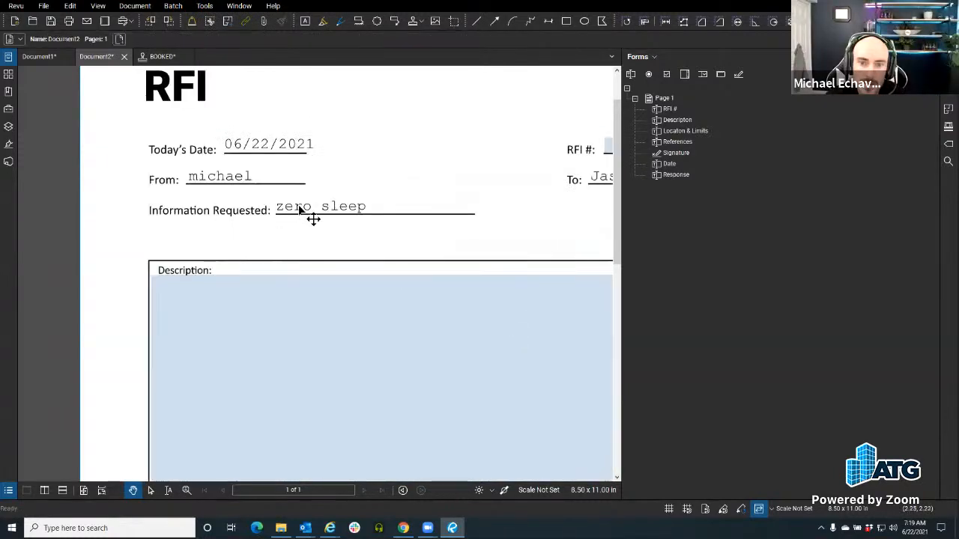
click(350, 206)
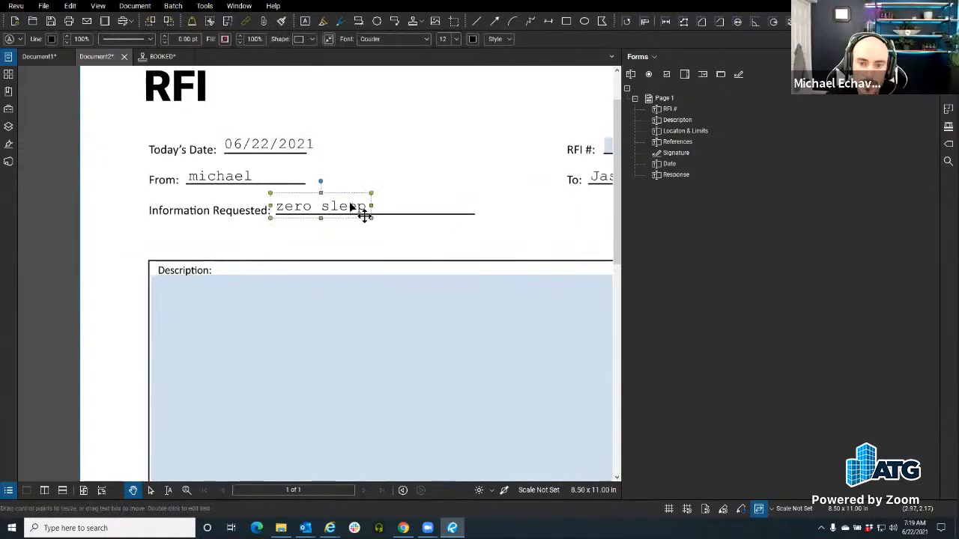
click(205, 6)
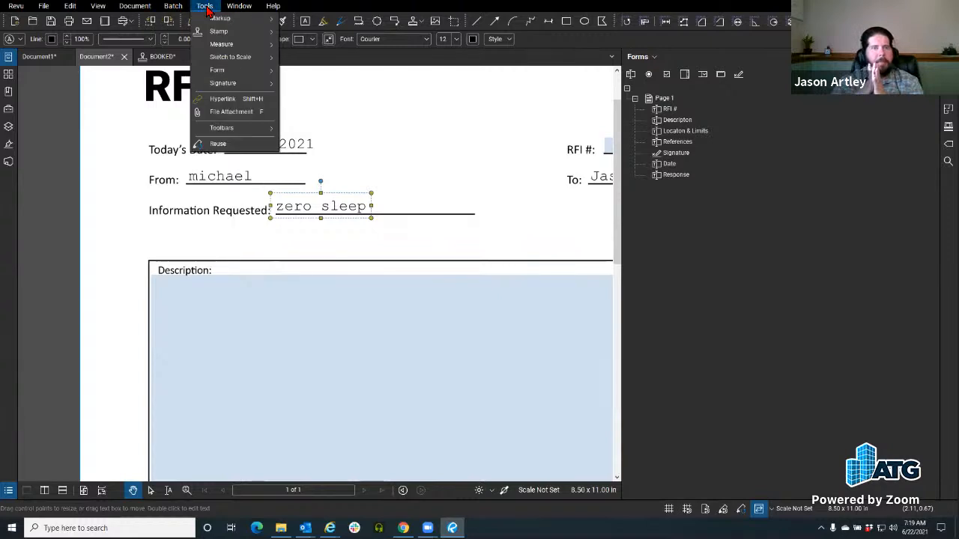
mouse_move(239, 73)
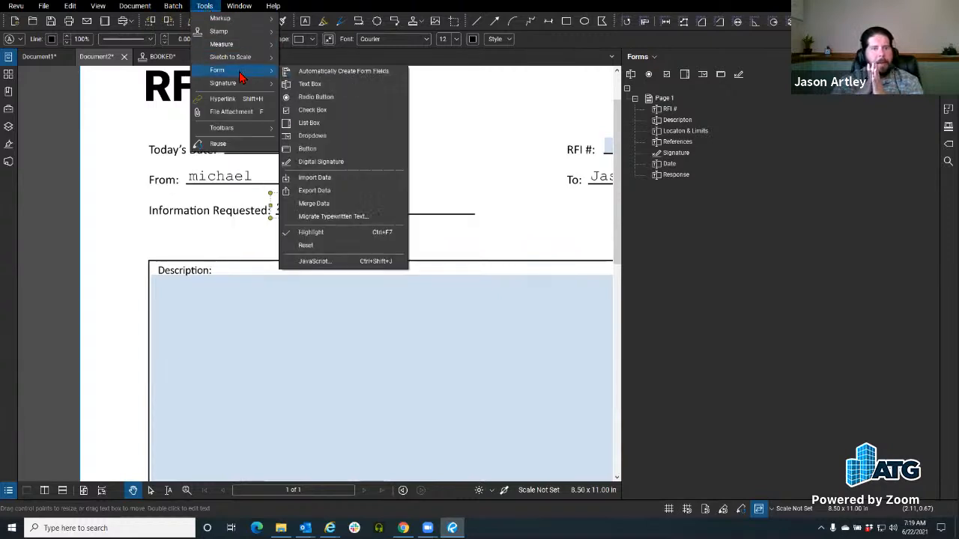
click(333, 204)
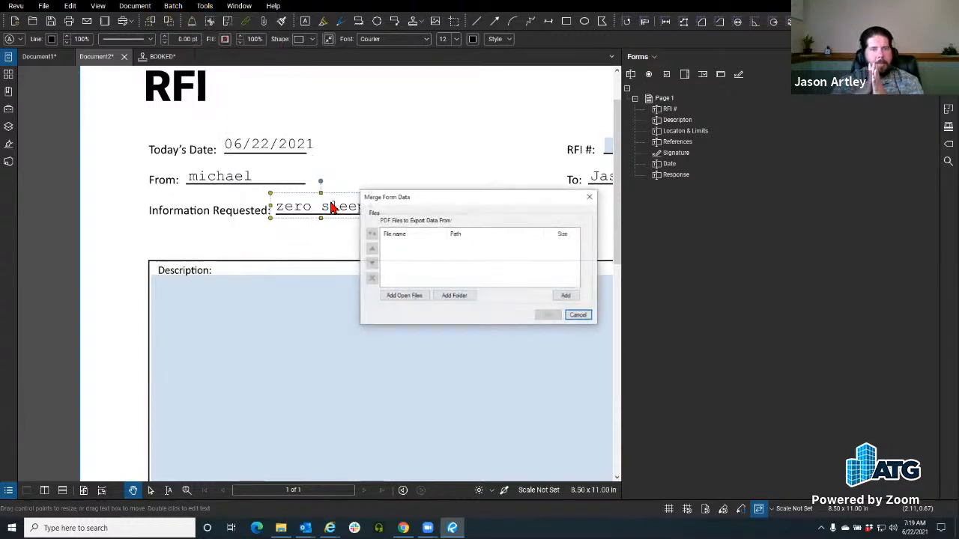
click(575, 316)
- Shift the typewritten "zero sleep" entry slightly and examine the Migrate Typewritten Text options without applying them
drag(360, 212, 376, 190)
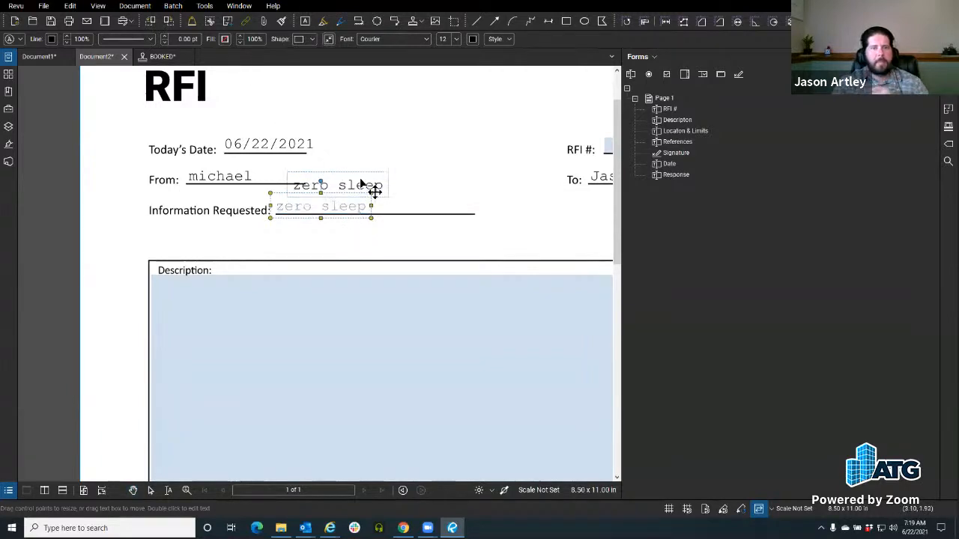
click(205, 5)
mouse_move(241, 75)
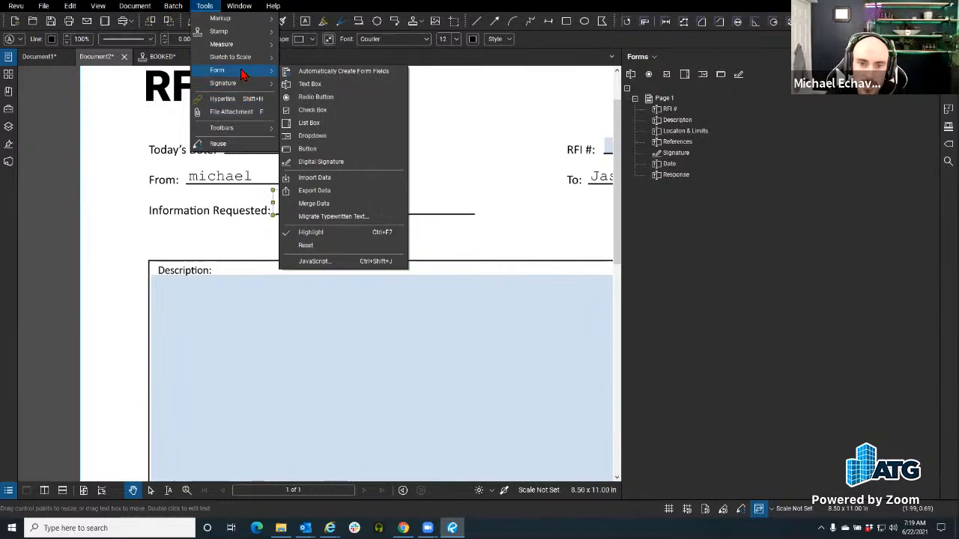
click(362, 216)
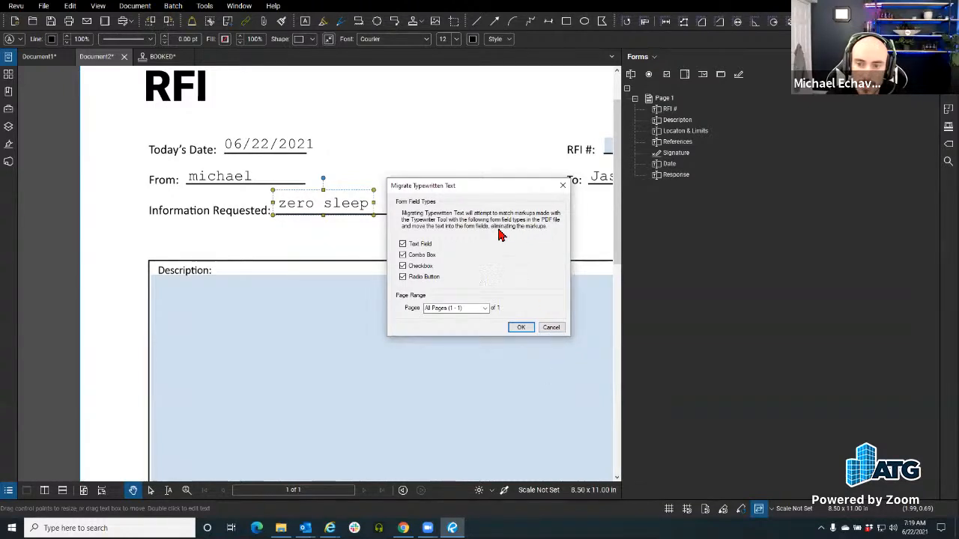
click(549, 328)
- Reposition the typewritten "zero sleep" and From entries slightly along their lines
drag(317, 211, 317, 208)
drag(230, 176, 238, 176)
click(405, 195)
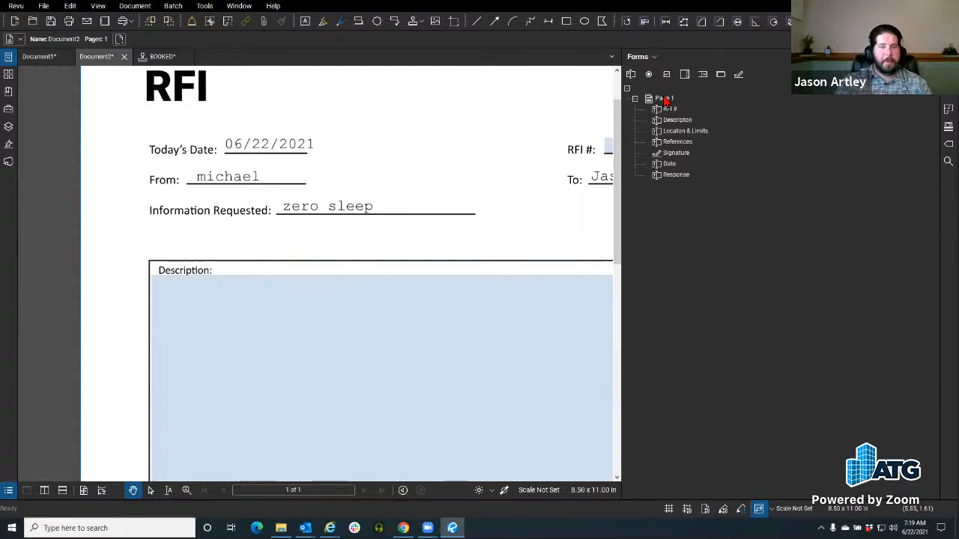
- Try to migrate the typewritten text on all pages into all form field types, and check the "zero sleep" entry
click(204, 6)
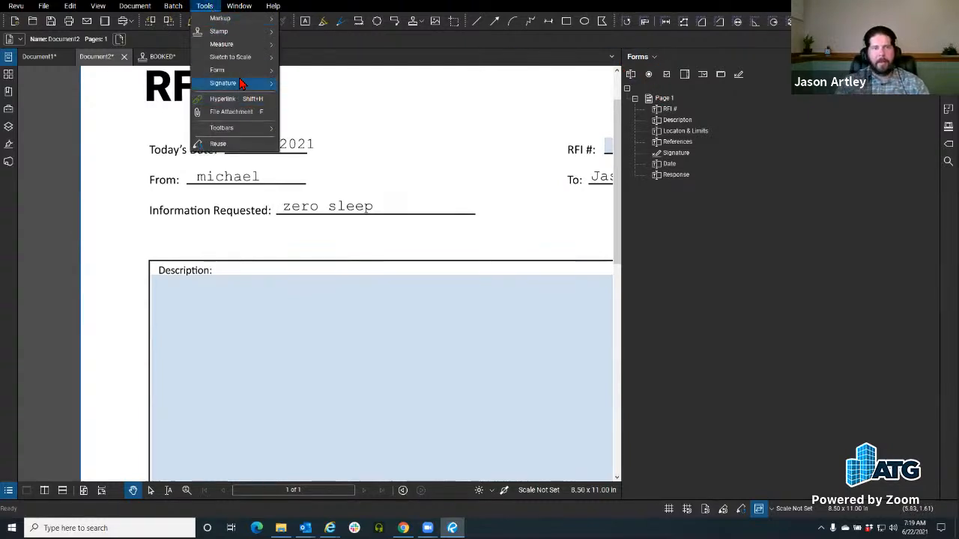
mouse_move(240, 70)
click(358, 216)
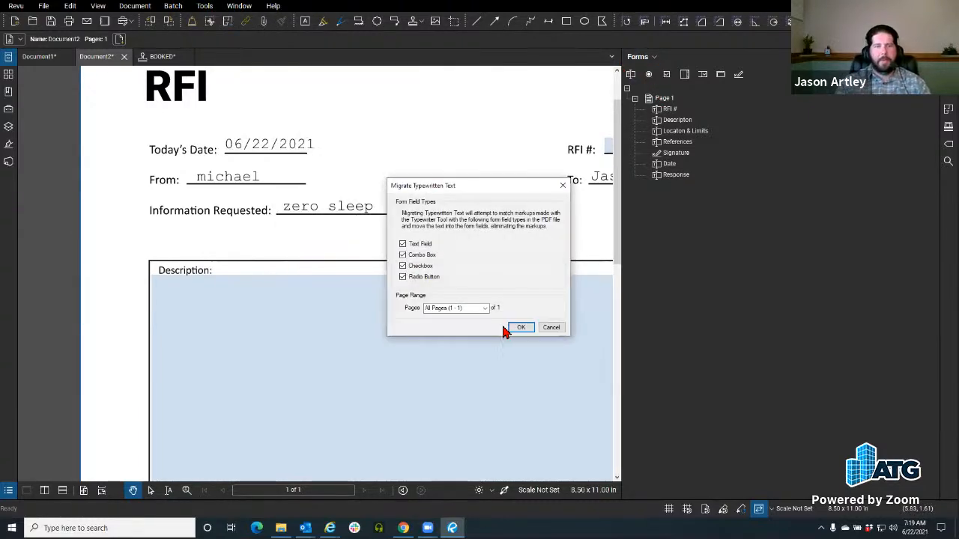
click(517, 329)
double_click(323, 208)
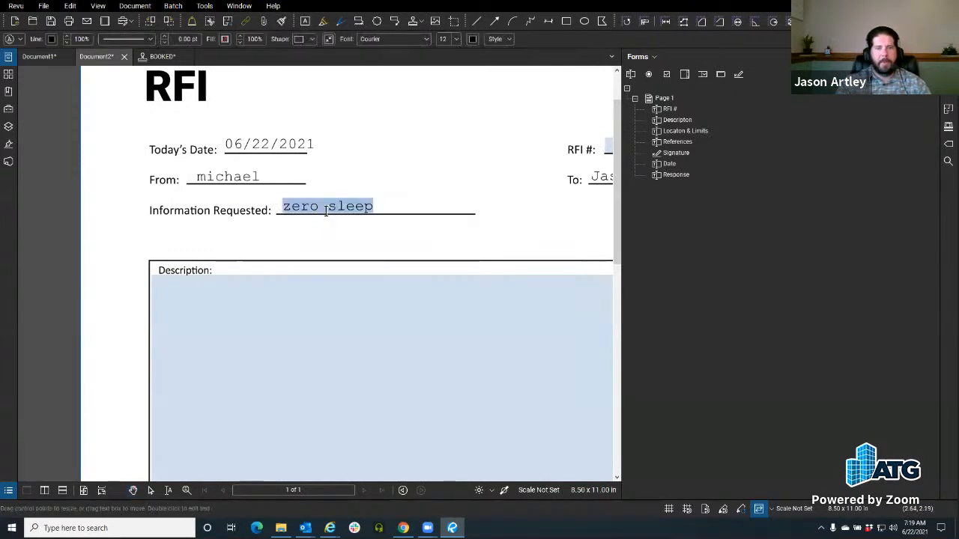
click(394, 259)
click(366, 209)
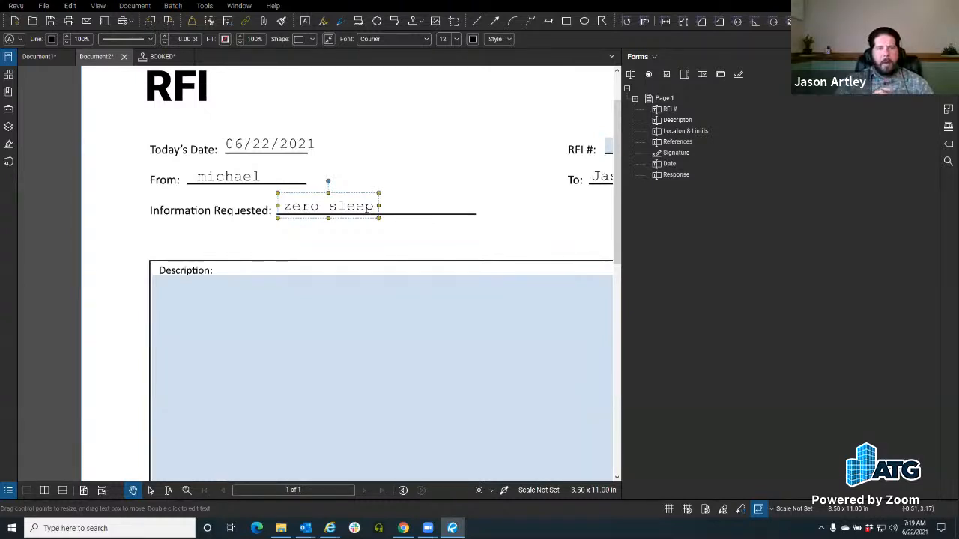
click(401, 255)
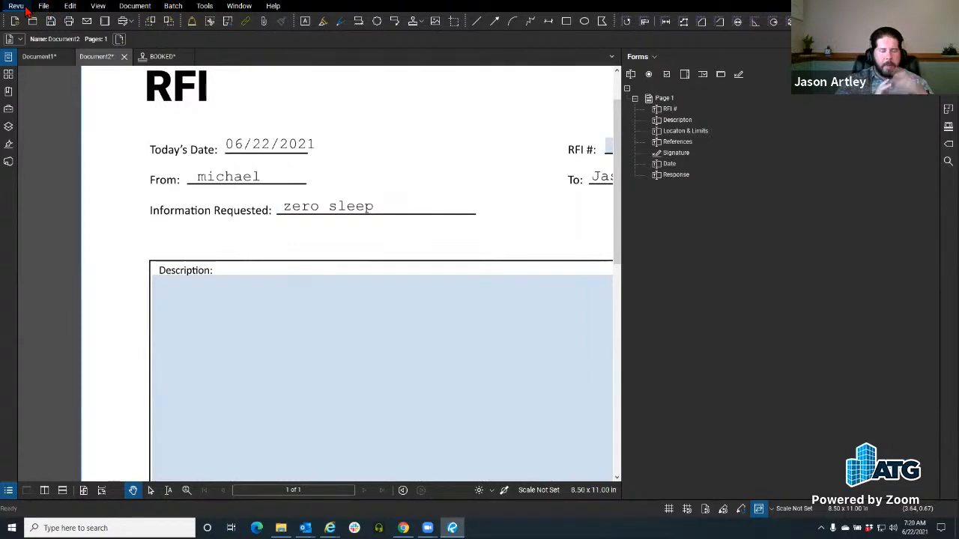
- Draw a text box form field over the whole Information Requested line, covering the "zero sleep" entry
click(208, 7)
mouse_move(253, 71)
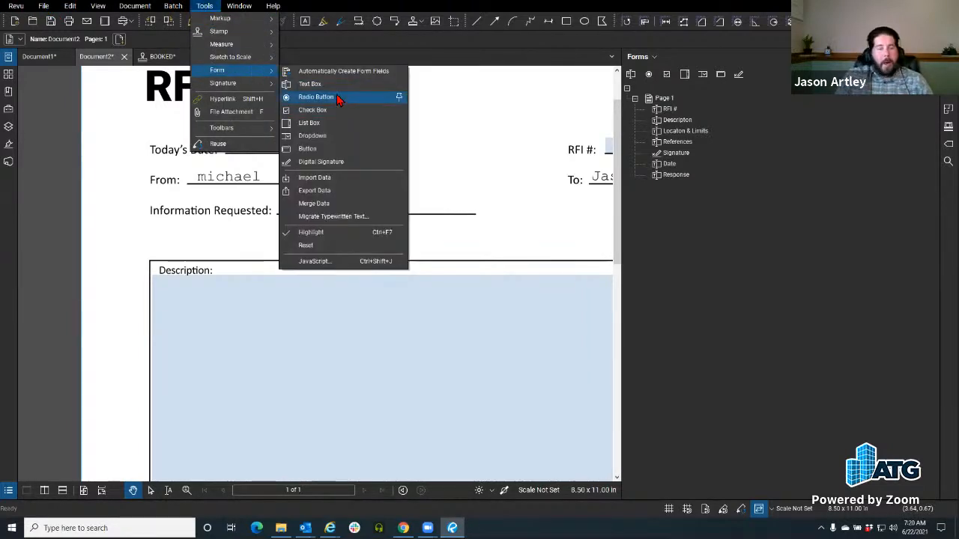
click(328, 85)
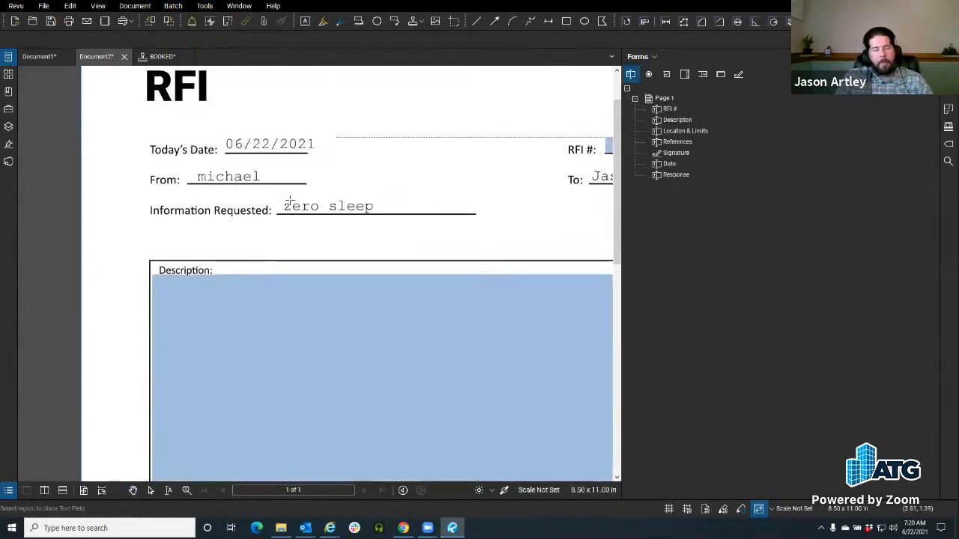
drag(276, 193, 478, 214)
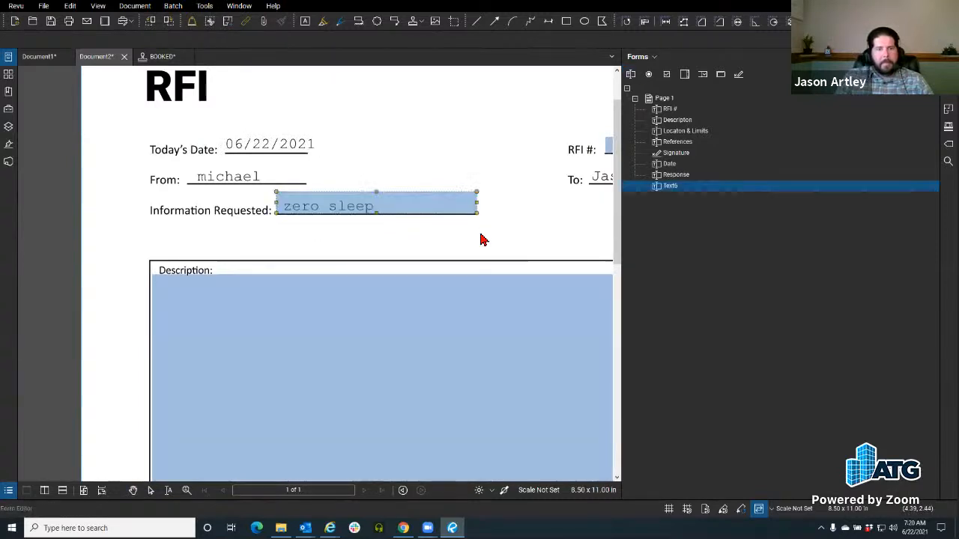
key(Escape)
right_click(382, 201)
click(339, 237)
click(339, 237)
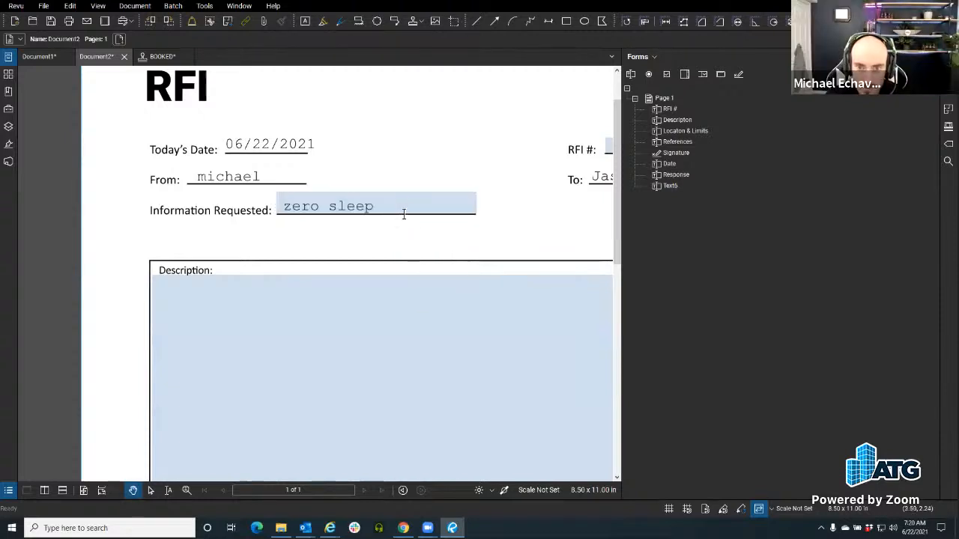
- Move the new text field off the Information Requested line into the blank space beside the From entry
click(210, 8)
mouse_move(250, 70)
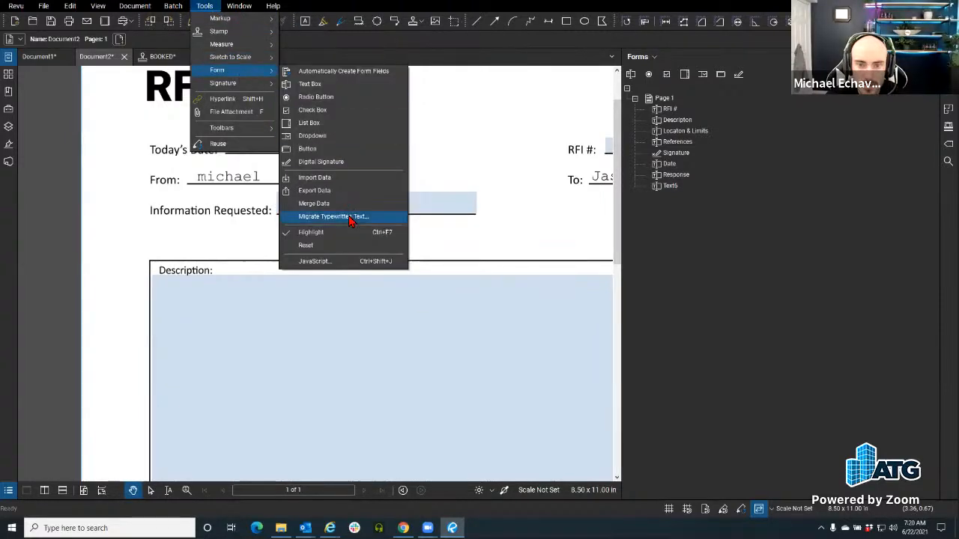
click(344, 71)
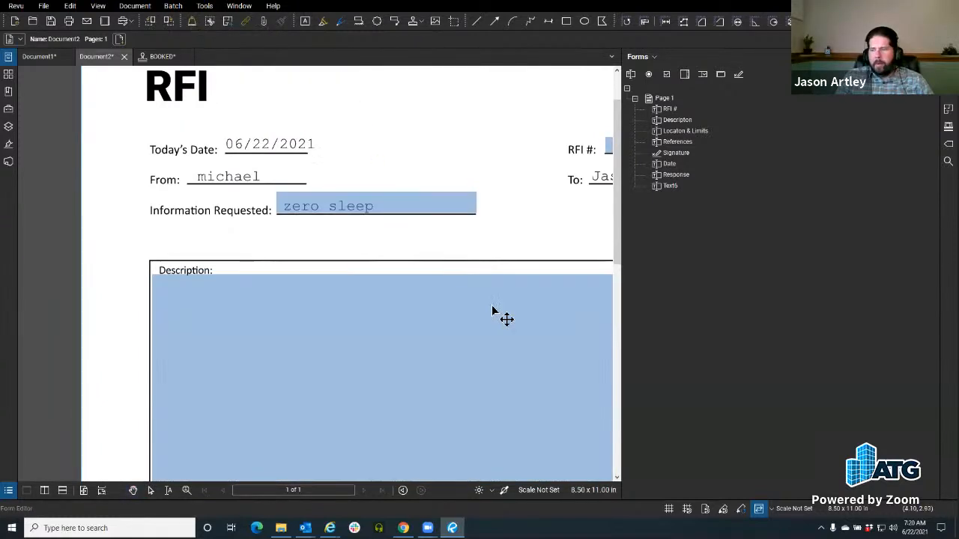
drag(359, 209, 417, 199)
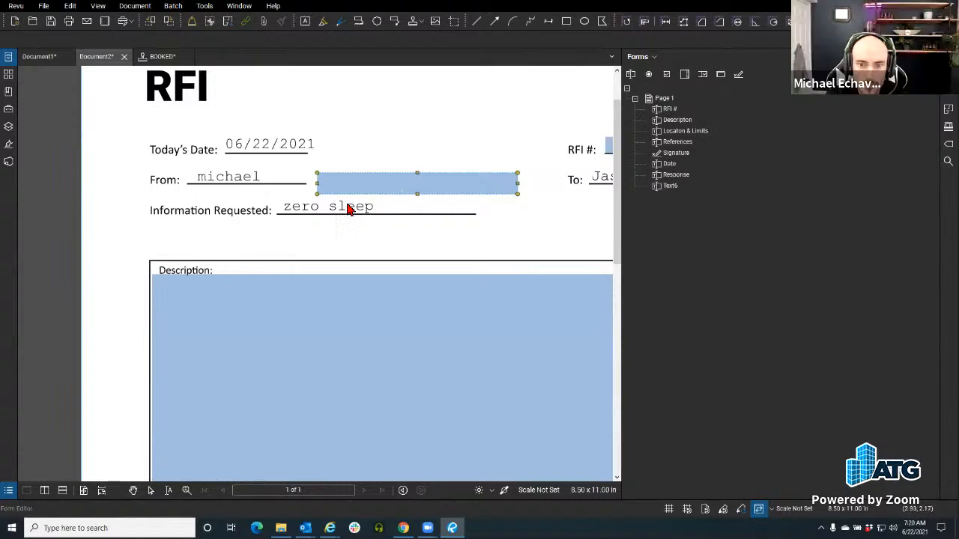
key(Escape)
- Examine the Order options for the typewritten "zero sleep" markup without changing its stacking
click(346, 212)
right_click(346, 212)
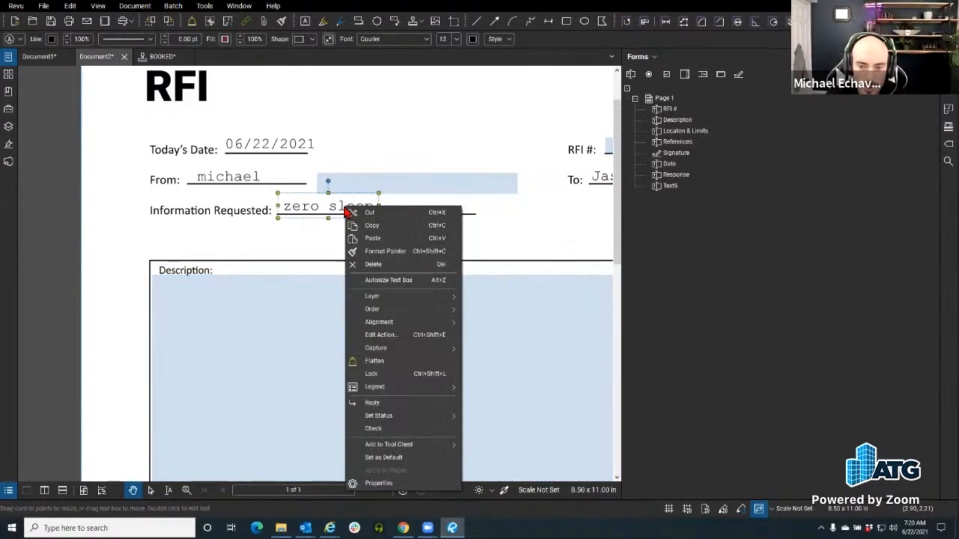
mouse_move(434, 313)
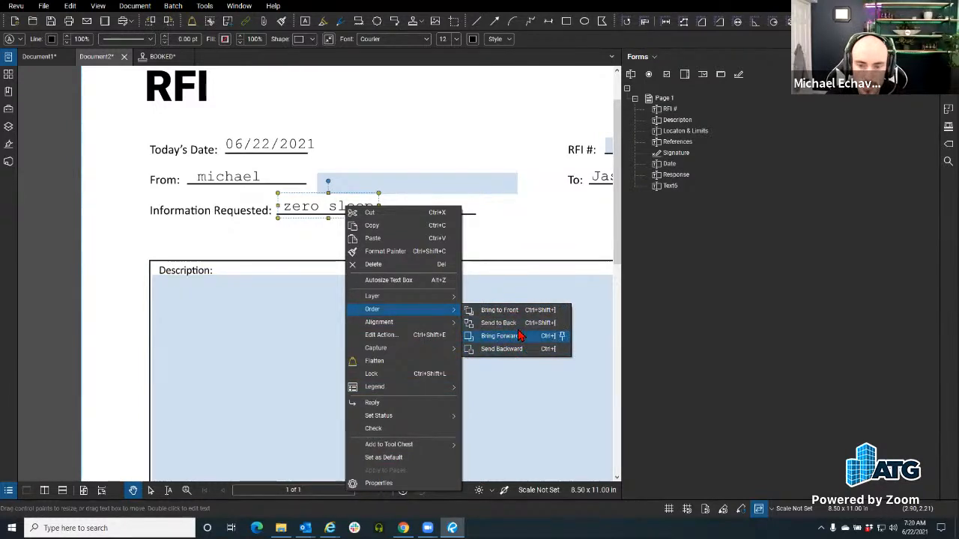
click(515, 238)
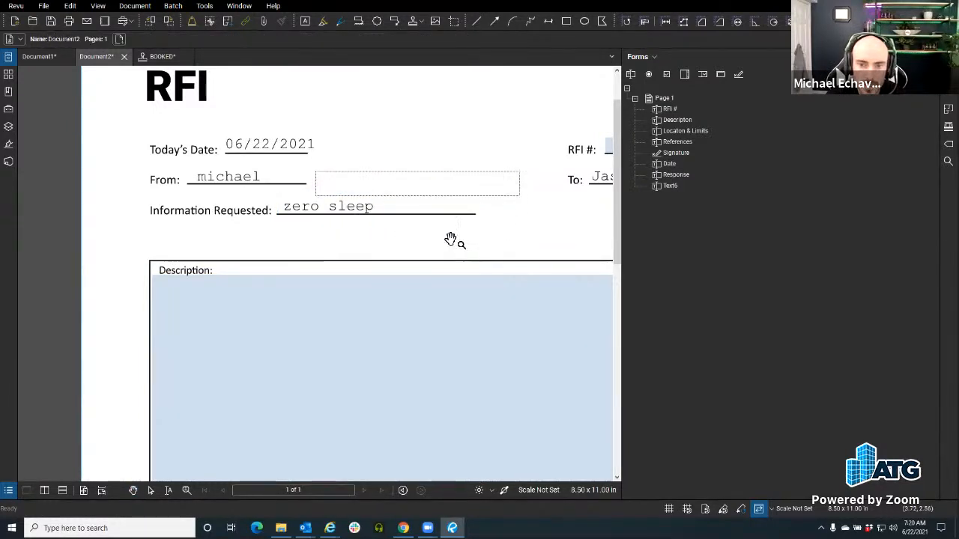
- Examine the available form commands and the layout of fields and typewritten entries across the whole RFI page
click(948, 127)
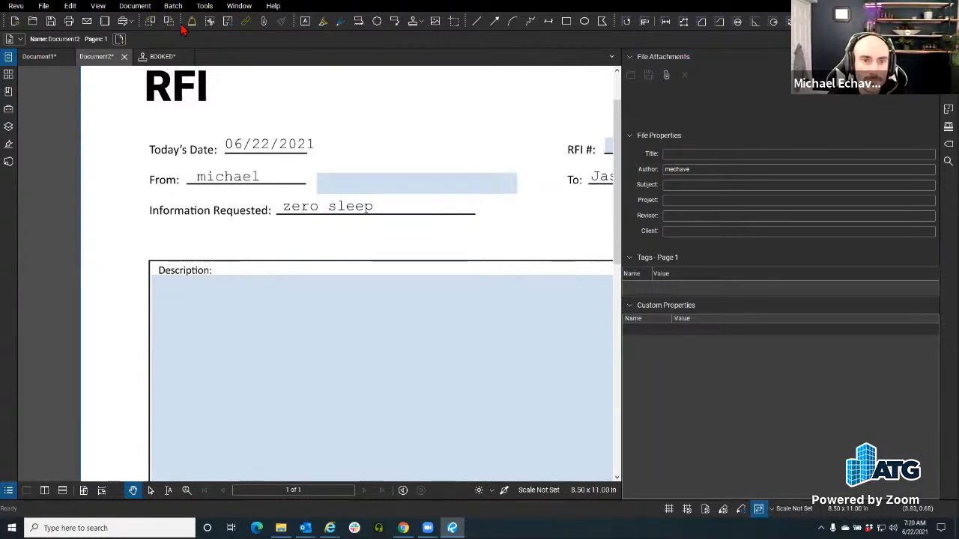
click(205, 6)
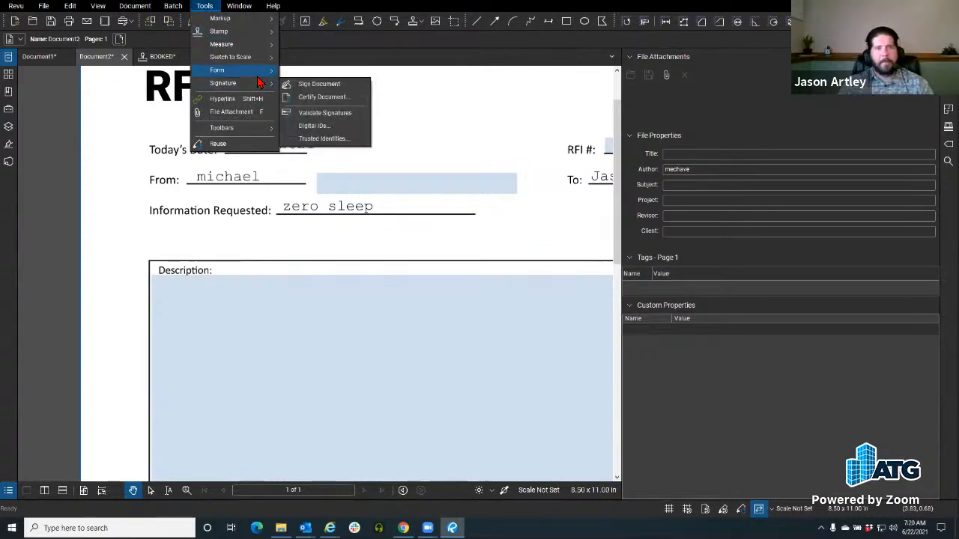
mouse_move(257, 75)
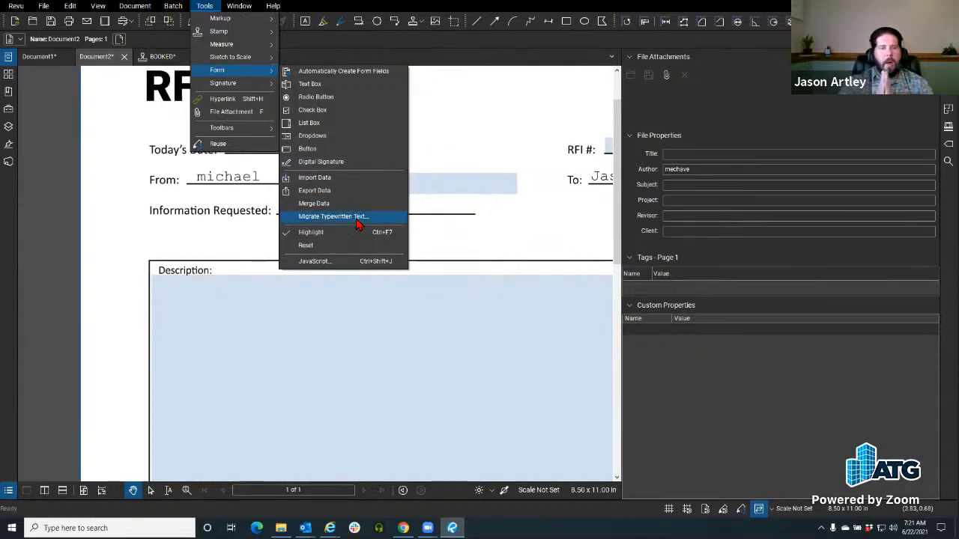
click(613, 133)
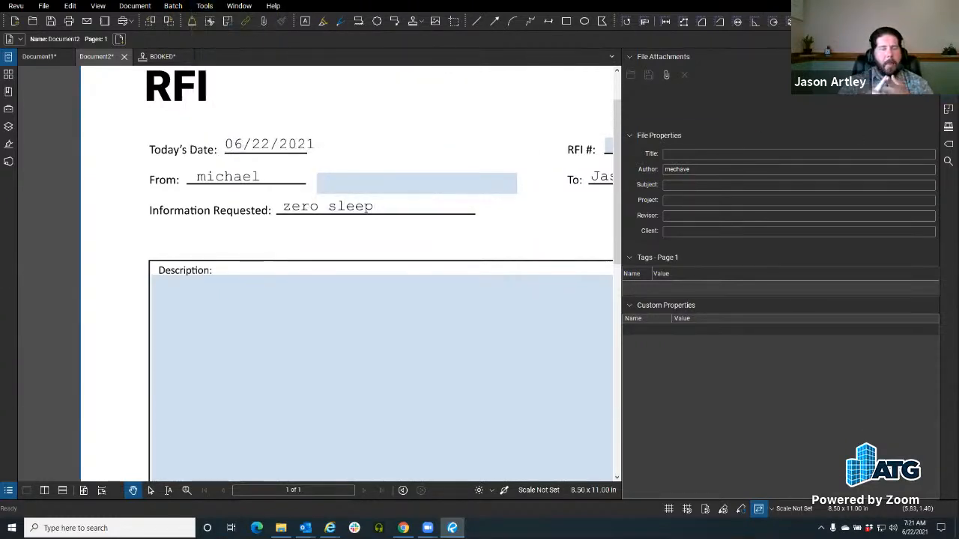
double_click(619, 135)
scroll(449, 287, down, 4)
drag(428, 310, 359, 197)
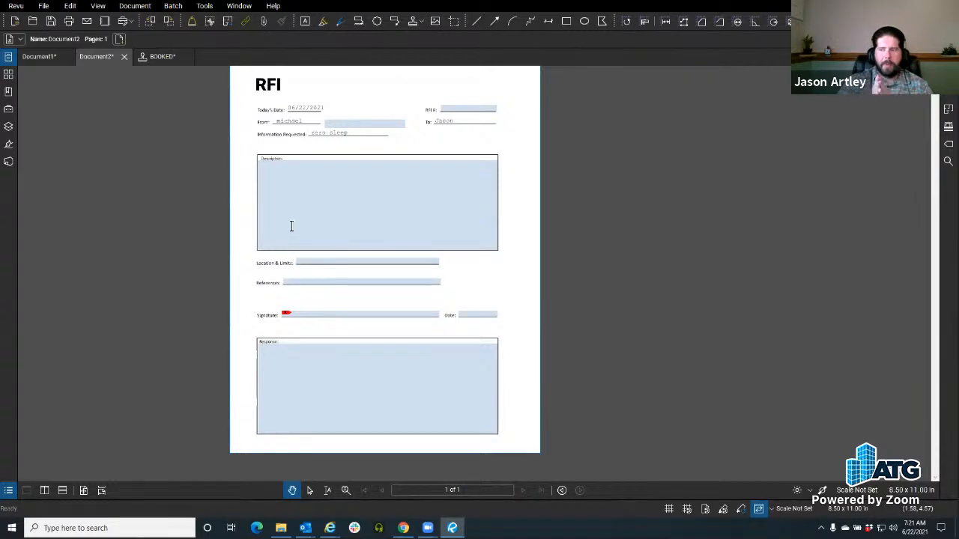
scroll(292, 225, up, 2)
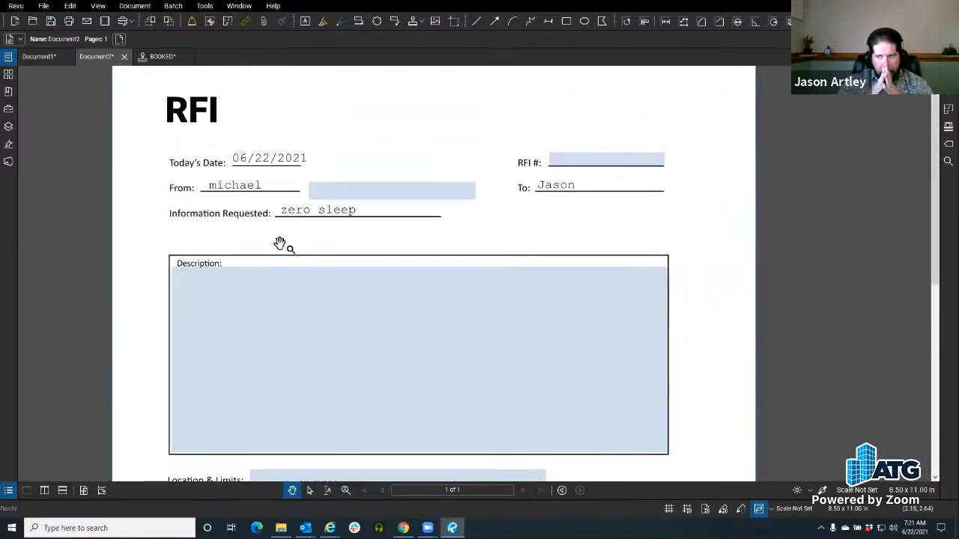
- Place a list box form field above the Description box, overlapping the RFI # and To labels, after reviewing the list box properties
click(204, 6)
mouse_move(219, 70)
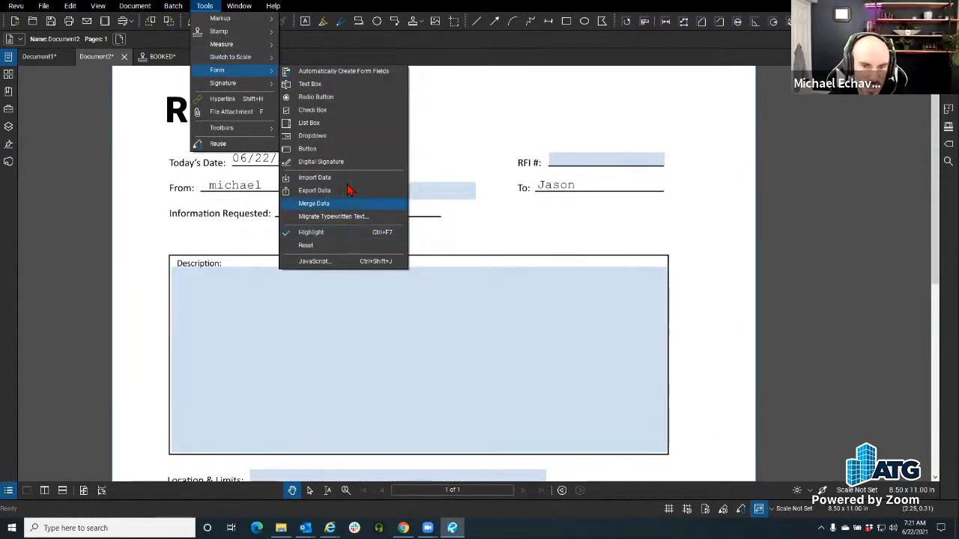
click(309, 123)
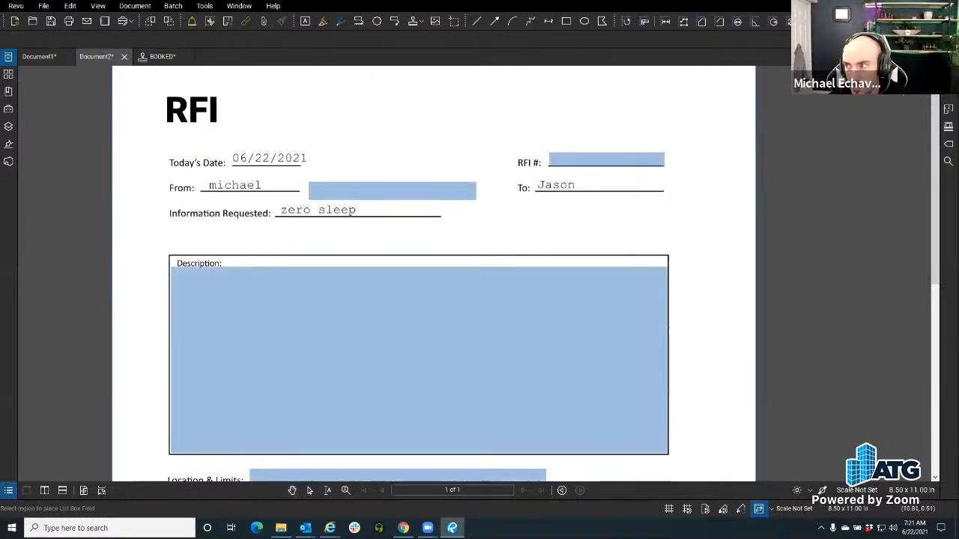
click(948, 74)
drag(934, 183, 845, 379)
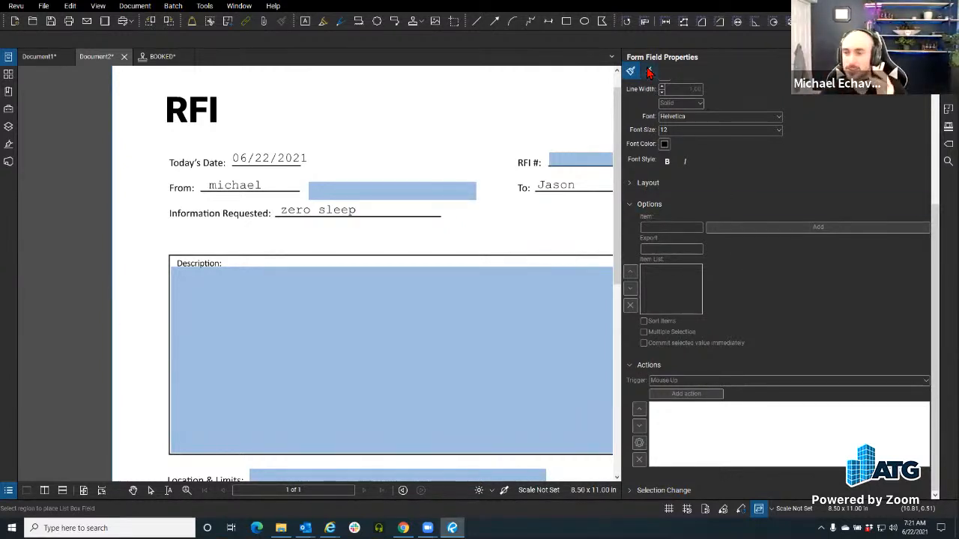
click(723, 184)
scroll(713, 285, down, 3)
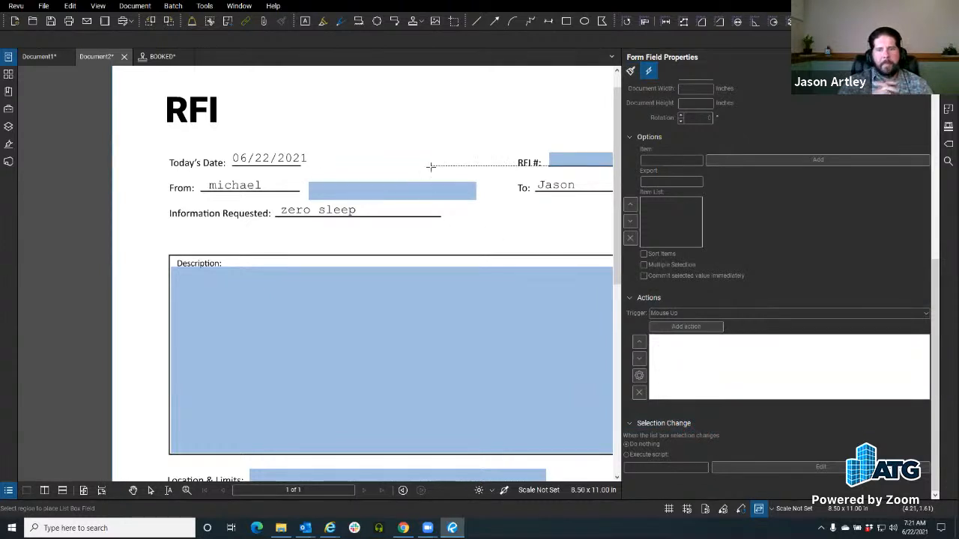
drag(447, 152, 576, 251)
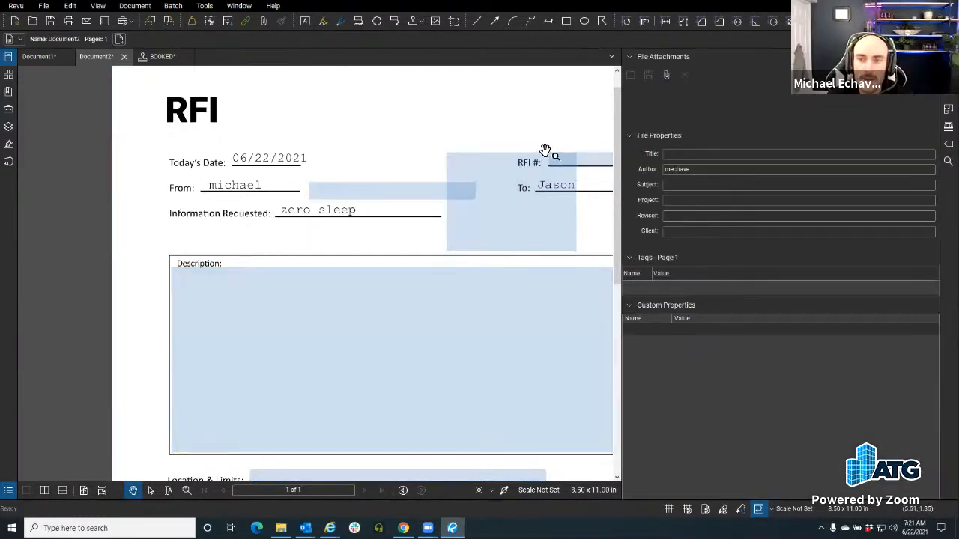
click(498, 185)
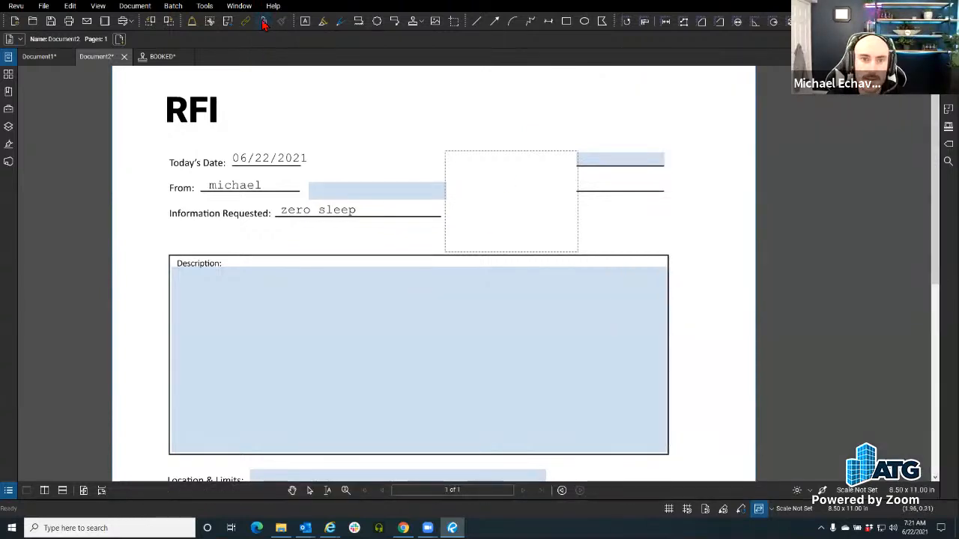
- Place two circle radio button fields beside the RFI title, the first about 0.20 × 0.15 in and the second about 0.29 in square
click(234, 8)
mouse_move(206, 9)
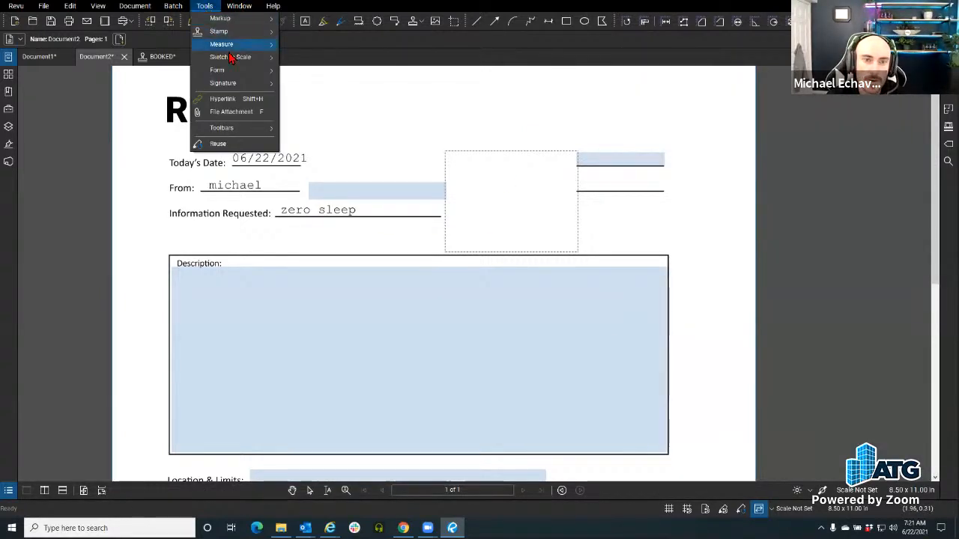
mouse_move(233, 48)
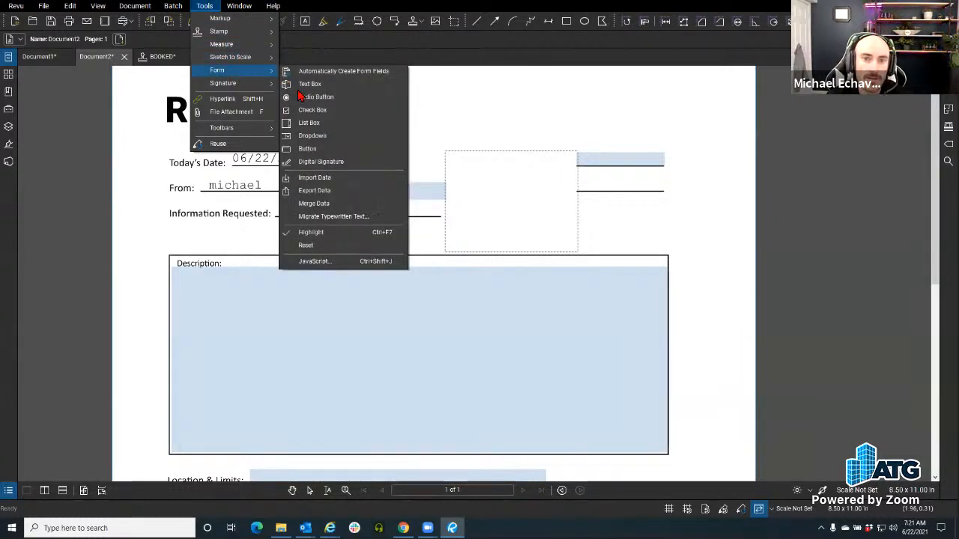
click(323, 98)
click(354, 106)
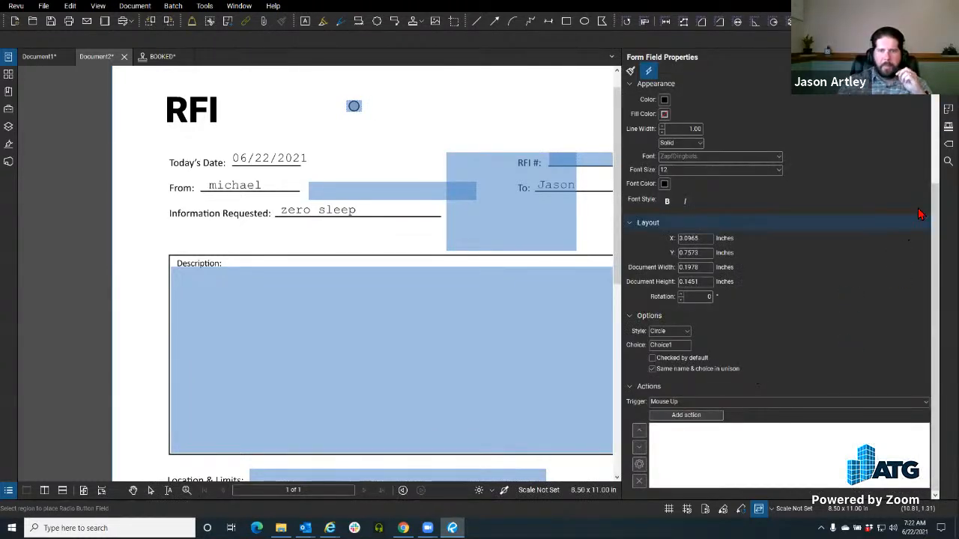
click(441, 105)
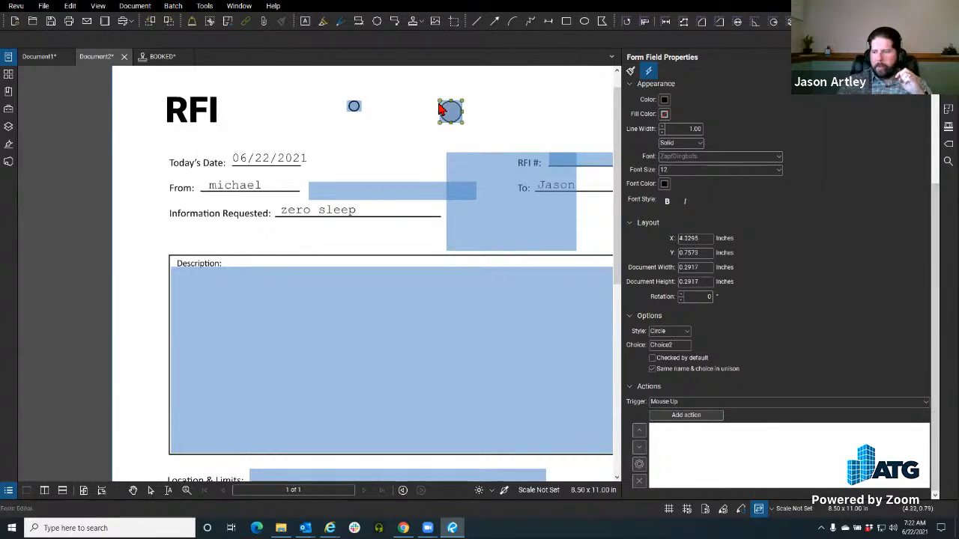
- Place a list box form field about 0.38 × 0.28 in just beside the RFI title and review its properties
key(Escape)
click(205, 6)
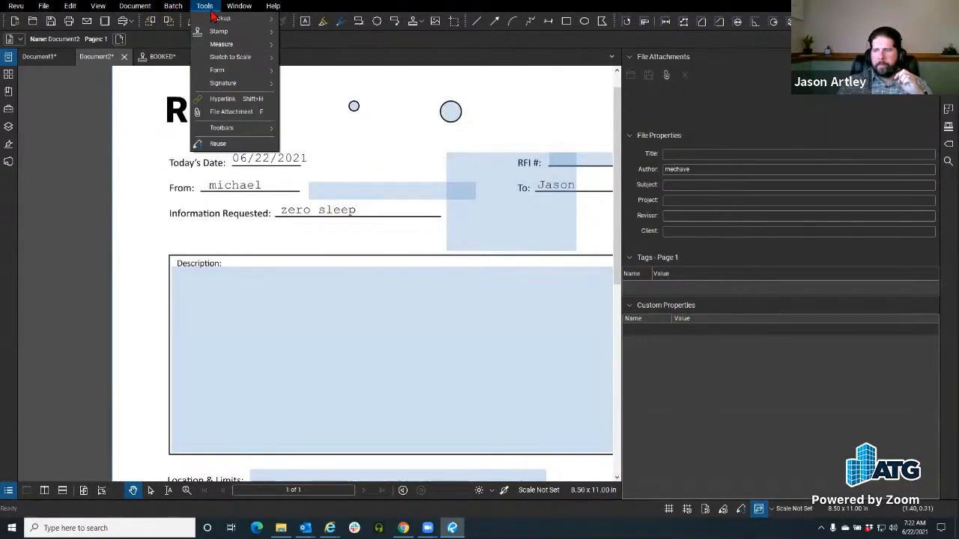
mouse_move(241, 73)
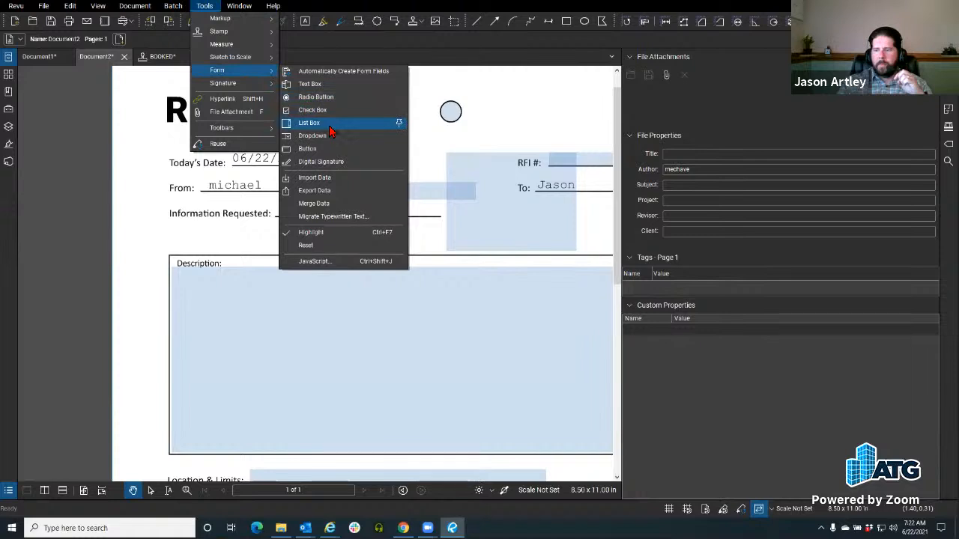
click(329, 123)
drag(256, 91, 286, 113)
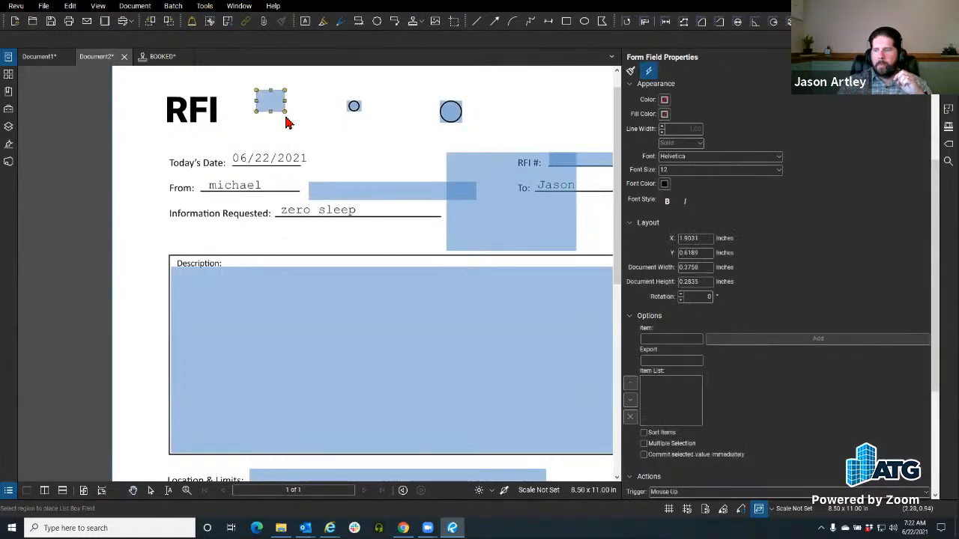
mouse_move(934, 132)
mouse_down()
mouse_move(933, 315)
mouse_move(933, 124)
mouse_up()
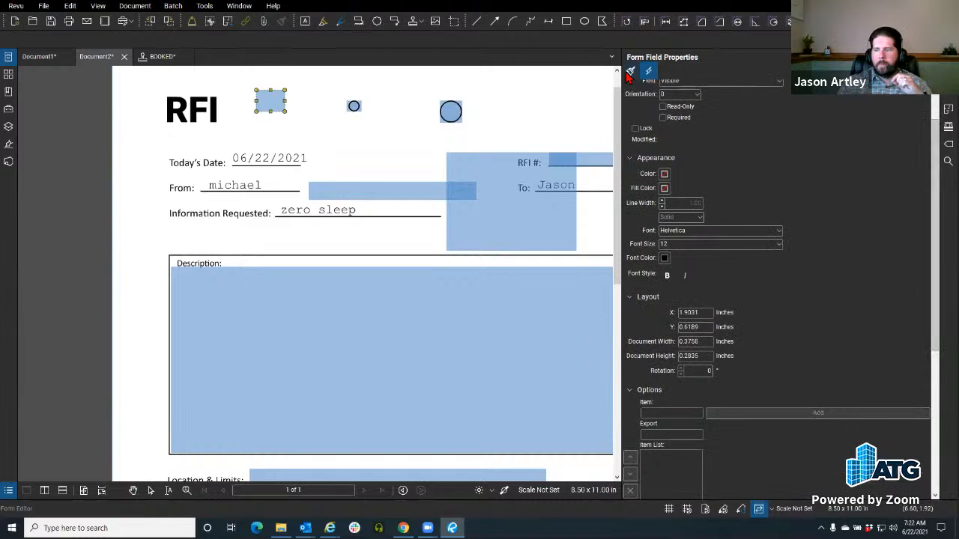
drag(936, 208, 934, 290)
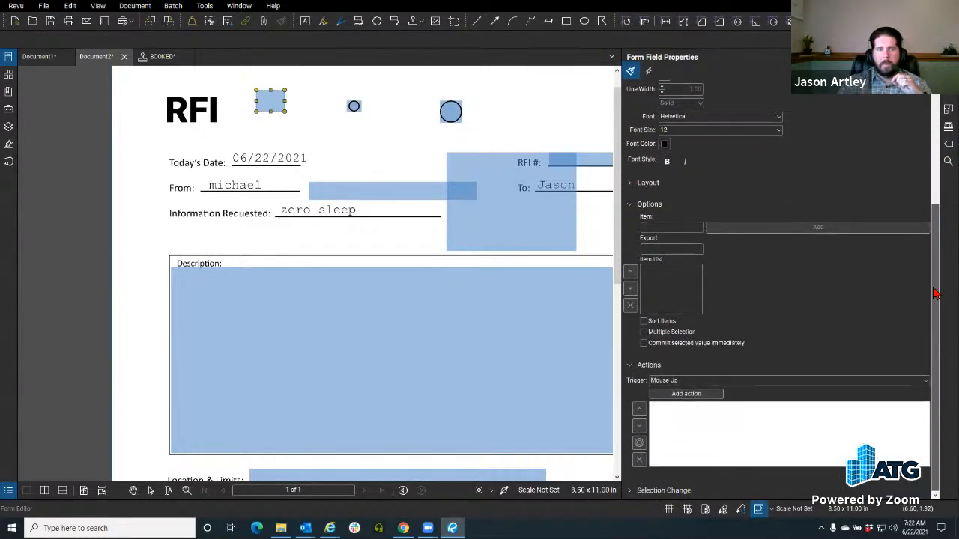
- Mark the larger of the two radio buttons beside the RFI title as the chosen option
click(198, 7)
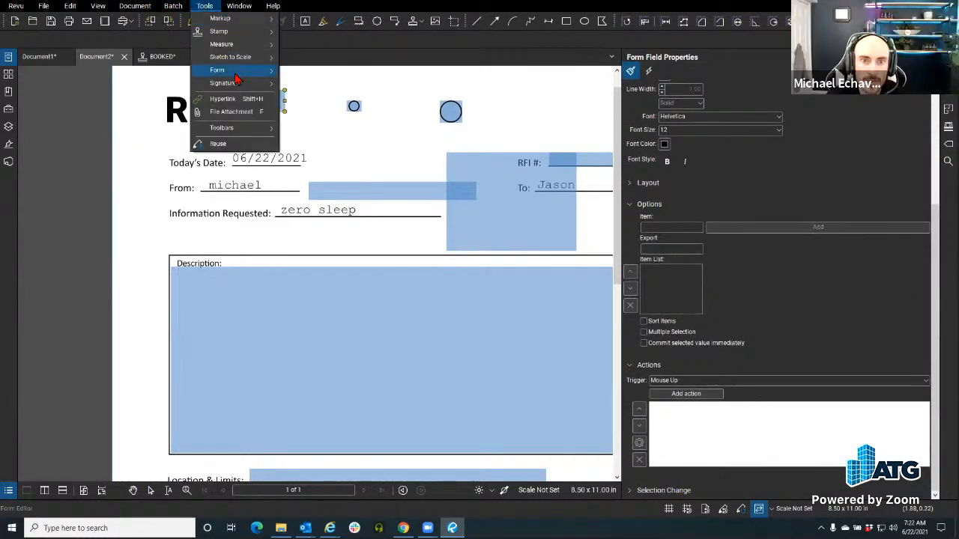
click(403, 149)
click(450, 112)
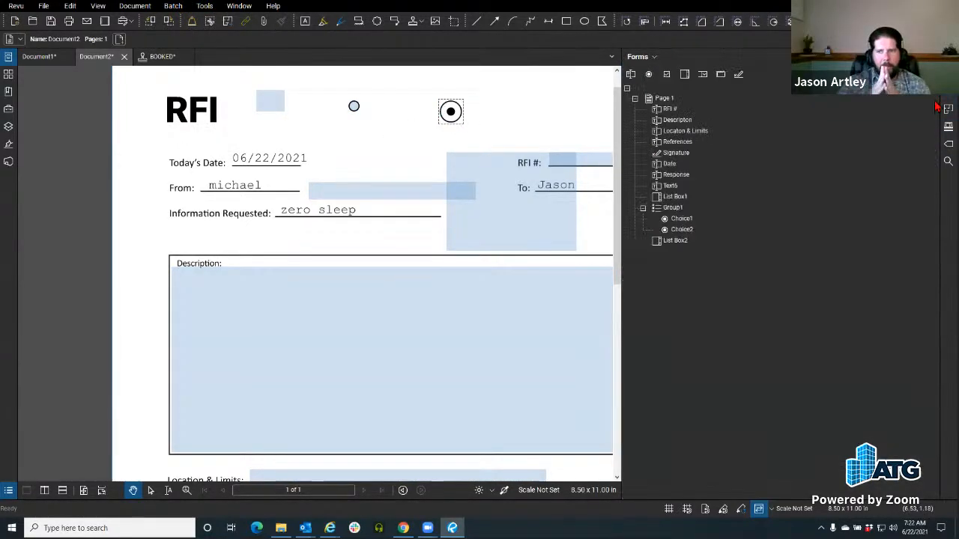
- Examine the basic and advanced form field properties of the Choice1 radio button in Group1
click(681, 219)
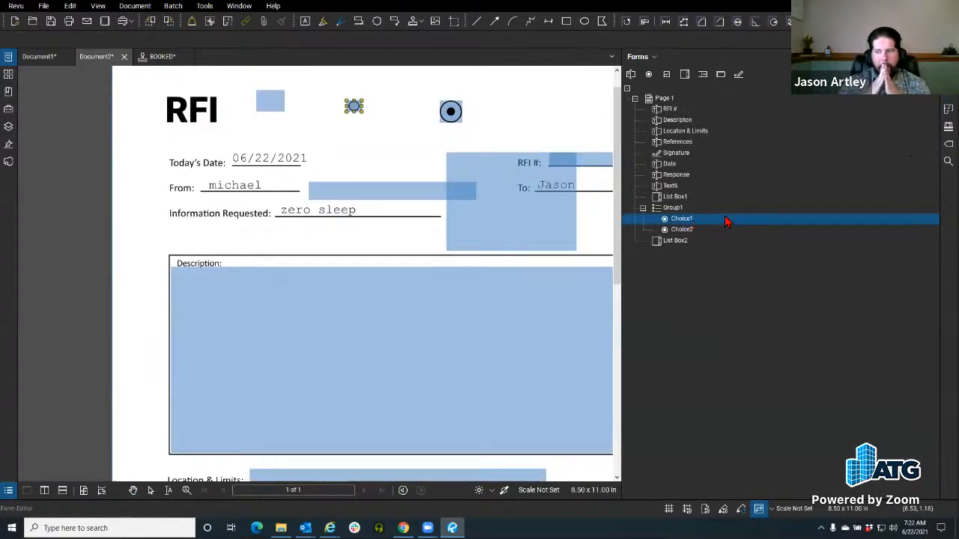
click(947, 57)
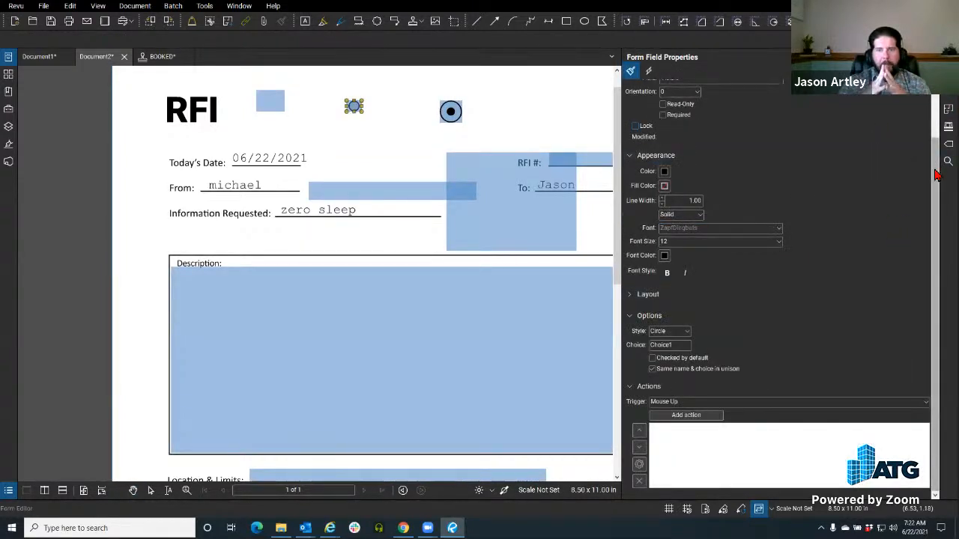
click(650, 72)
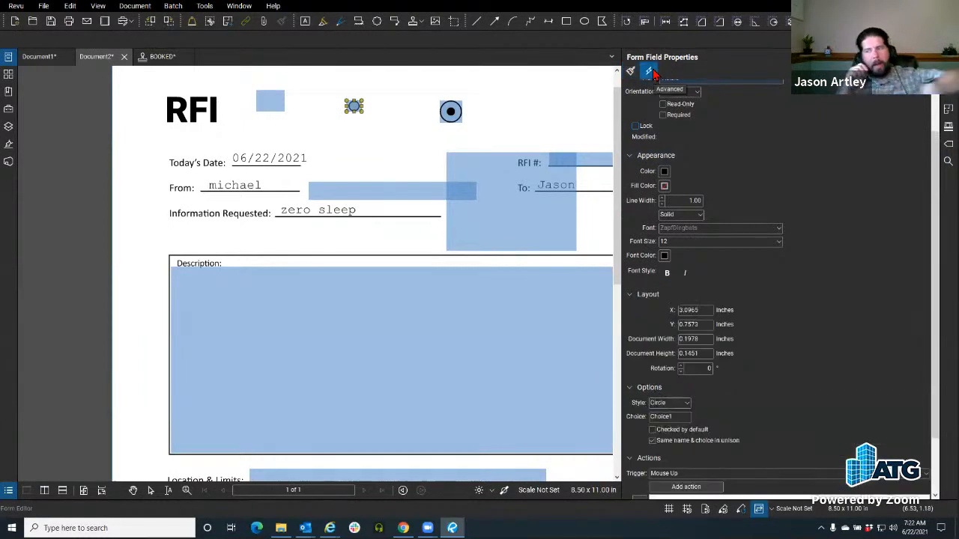
scroll(847, 206, down, 2)
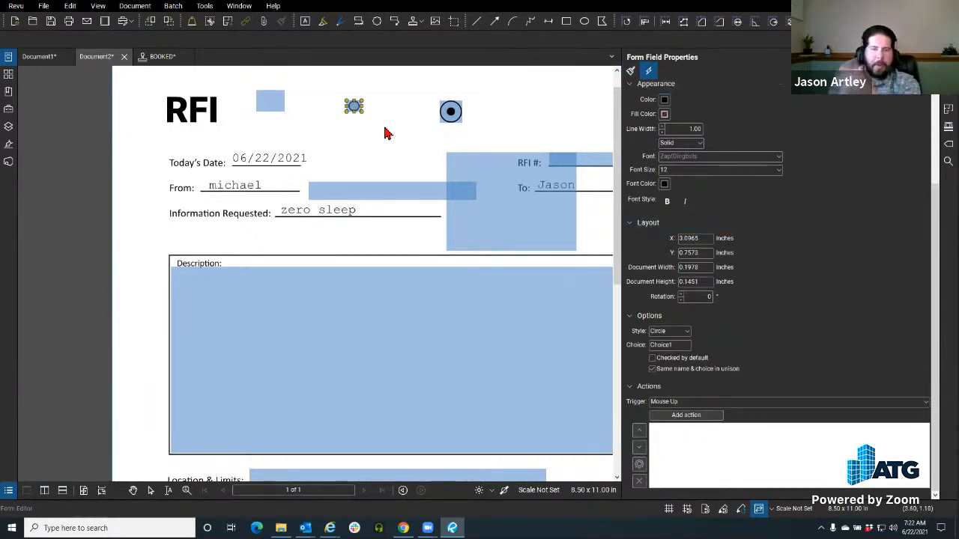
key(Escape)
- Place a text box form field about 0.85 × 0.40 in just below the smaller radio button
click(202, 7)
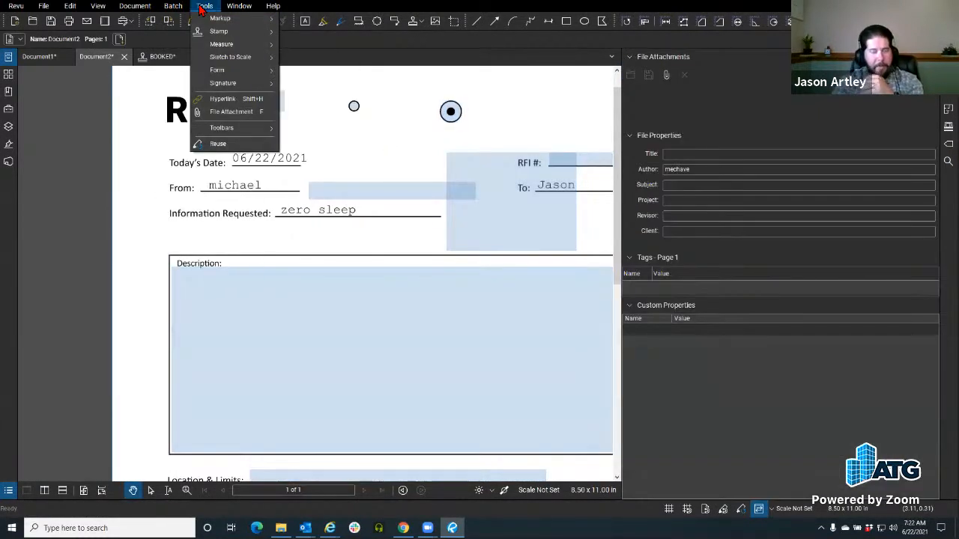
mouse_move(232, 69)
click(349, 128)
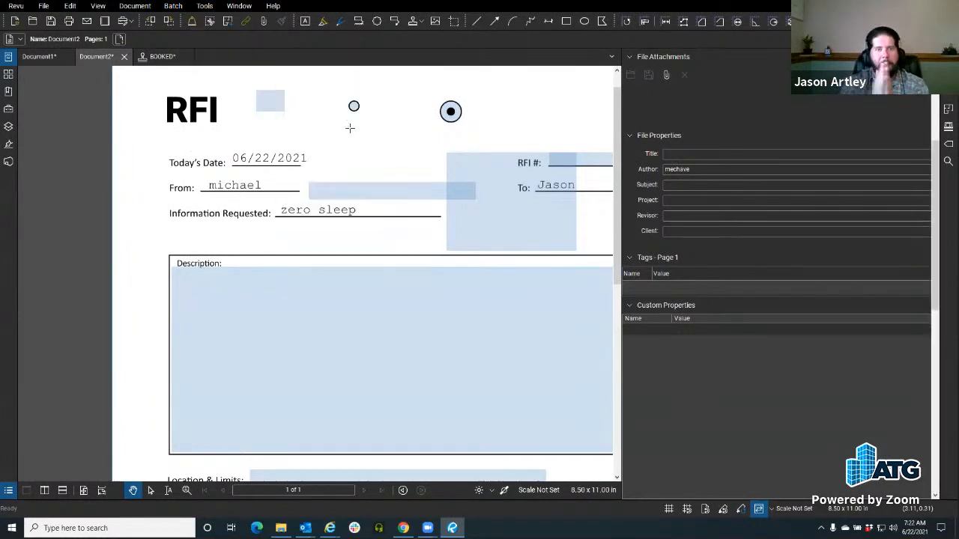
drag(347, 123, 410, 152)
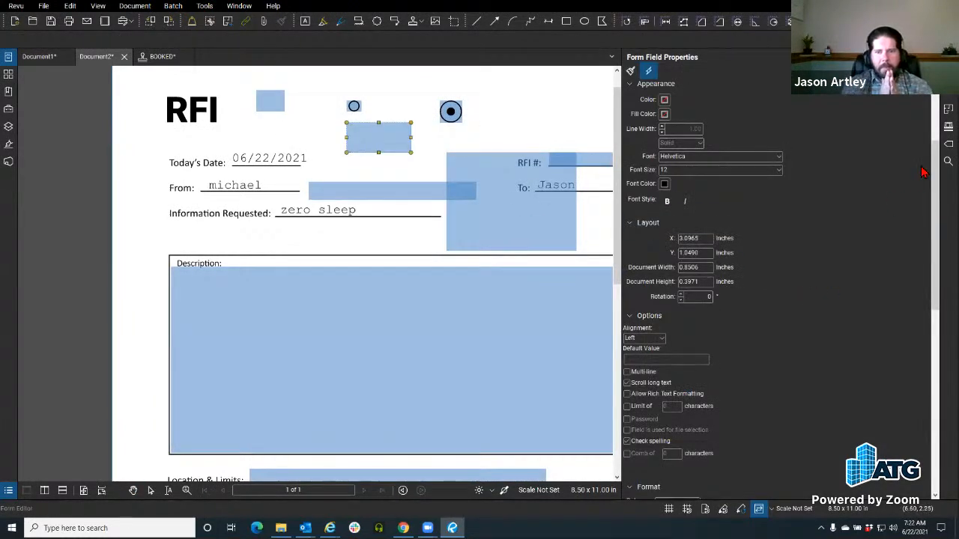
- Make the text field below the radio buttons a calculation field that uses the average operation
drag(935, 187, 934, 370)
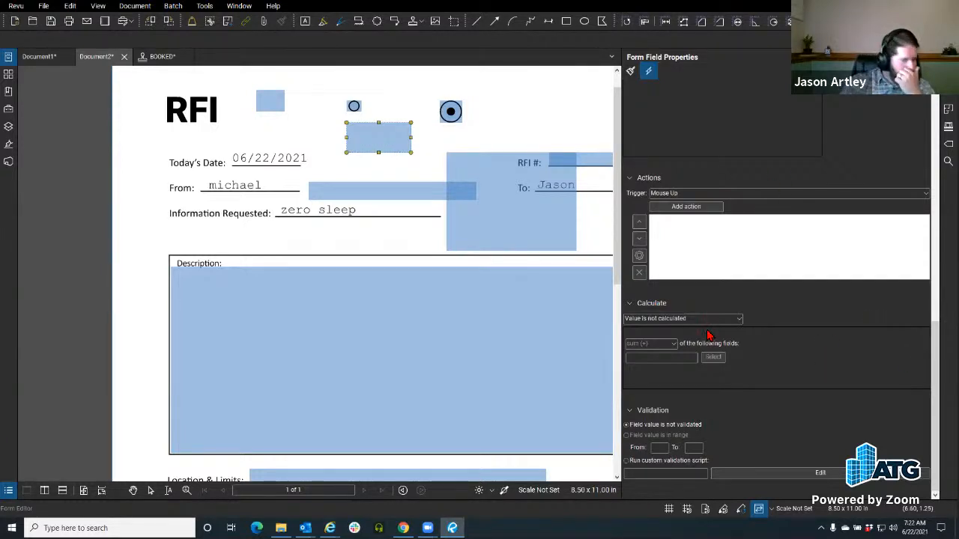
click(740, 324)
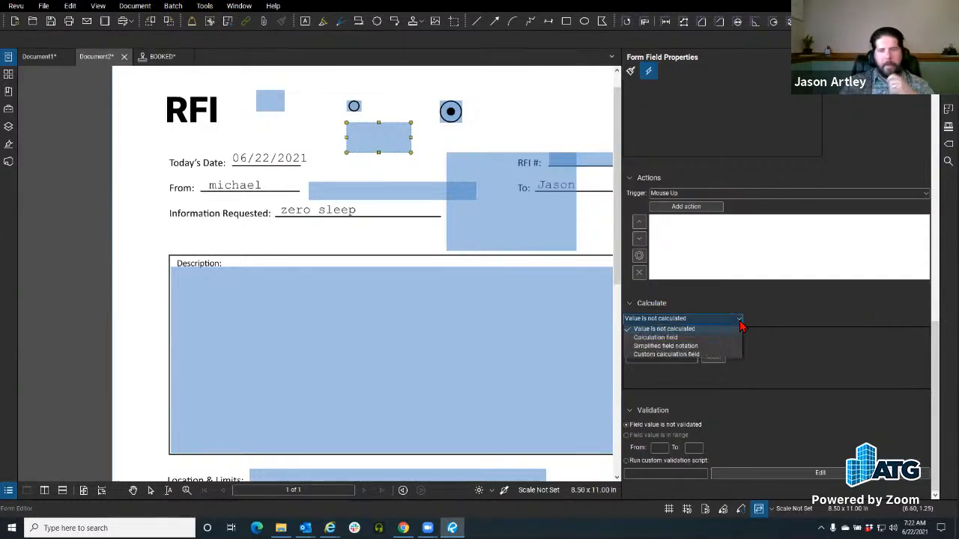
click(680, 338)
click(674, 347)
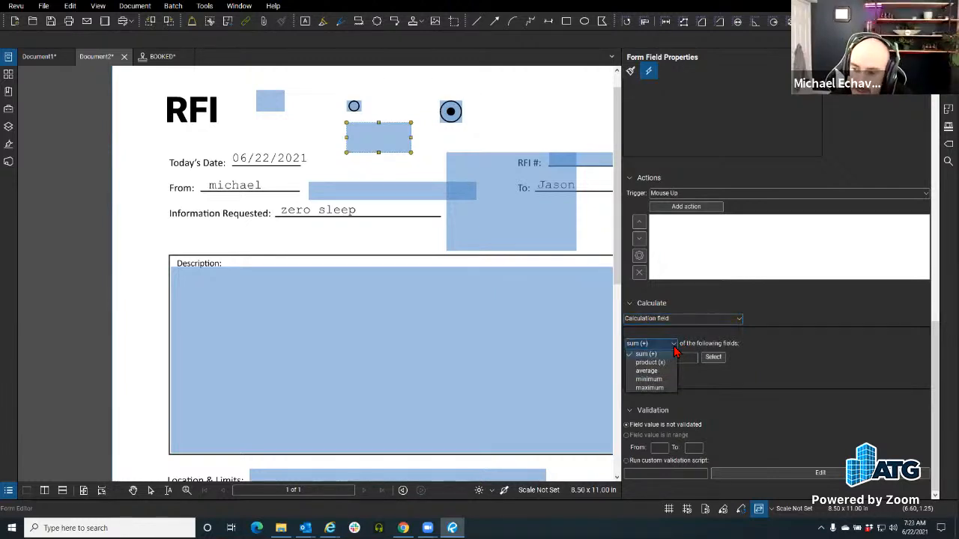
click(647, 370)
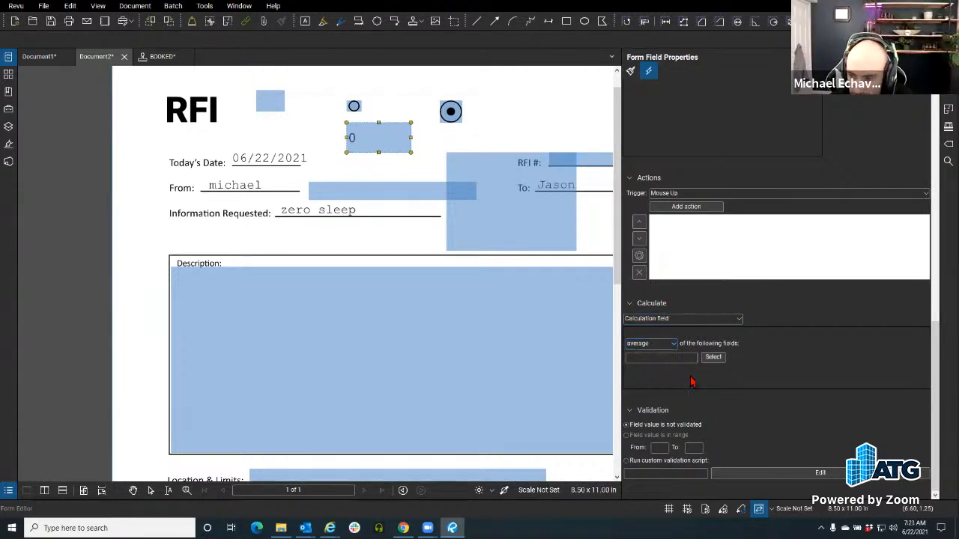
- Choose the RFI # field as the source for the text field's average calculation
click(713, 356)
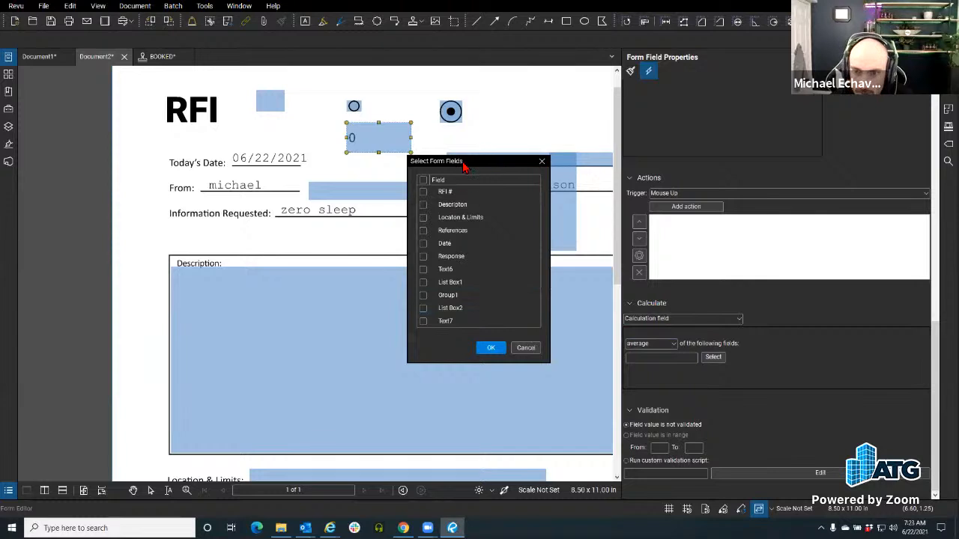
drag(463, 166, 104, 132)
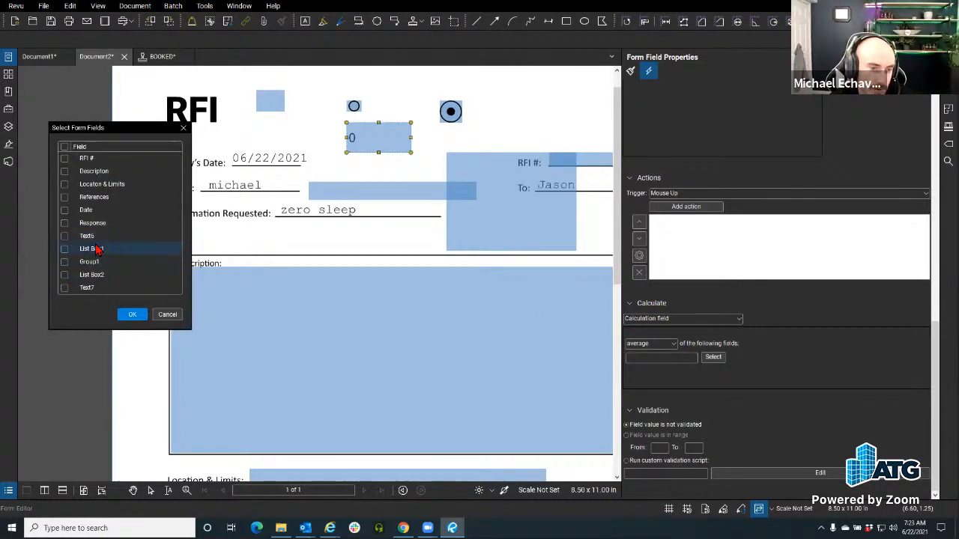
click(84, 165)
click(132, 315)
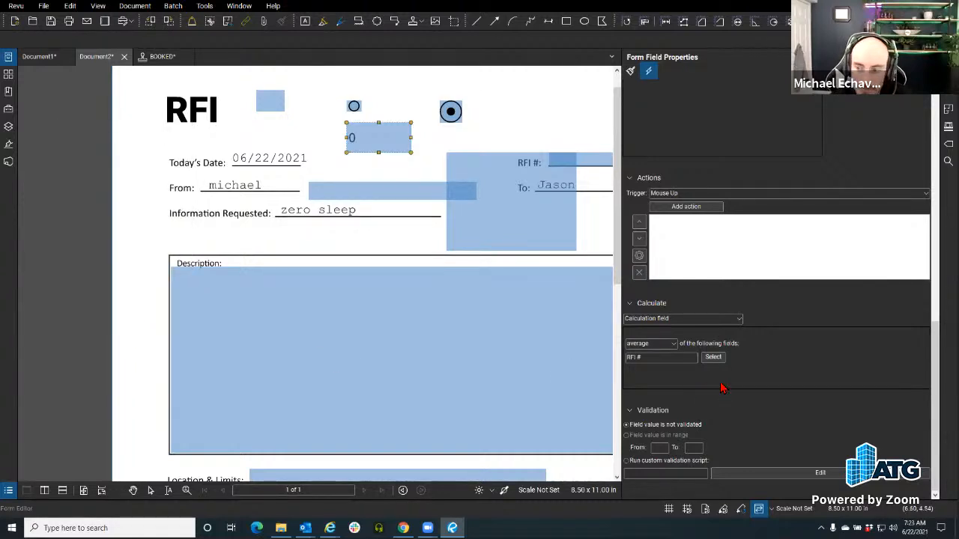
- Review the operations available for the field's calculation, leaving average selected
click(647, 361)
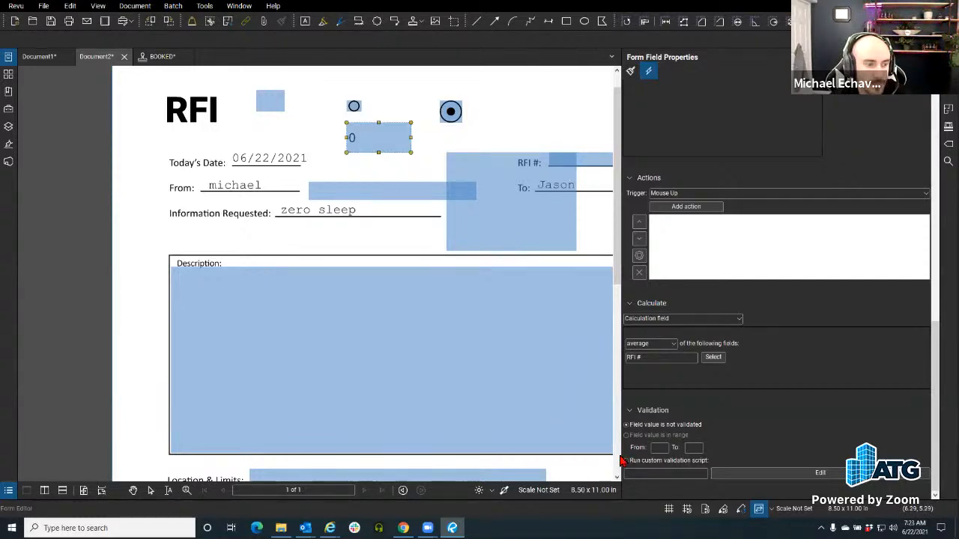
click(660, 344)
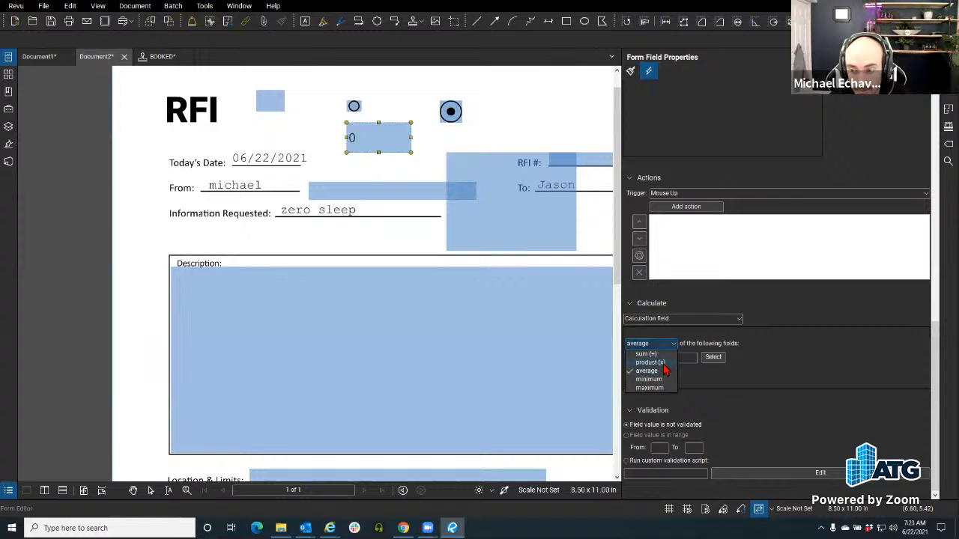
click(647, 371)
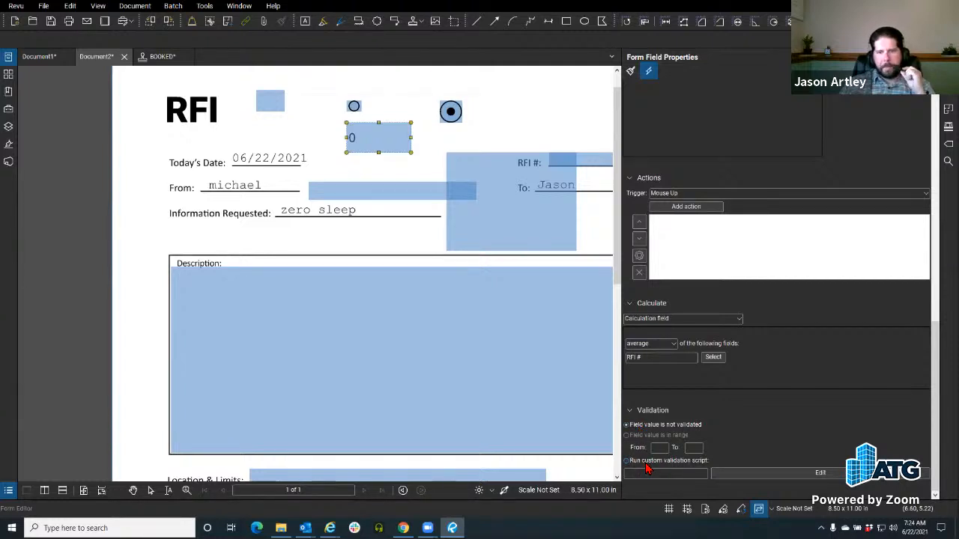
- Examine the JavaScript editor for custom validation and its global scripts, then leave the text field's properties without adding code
click(821, 473)
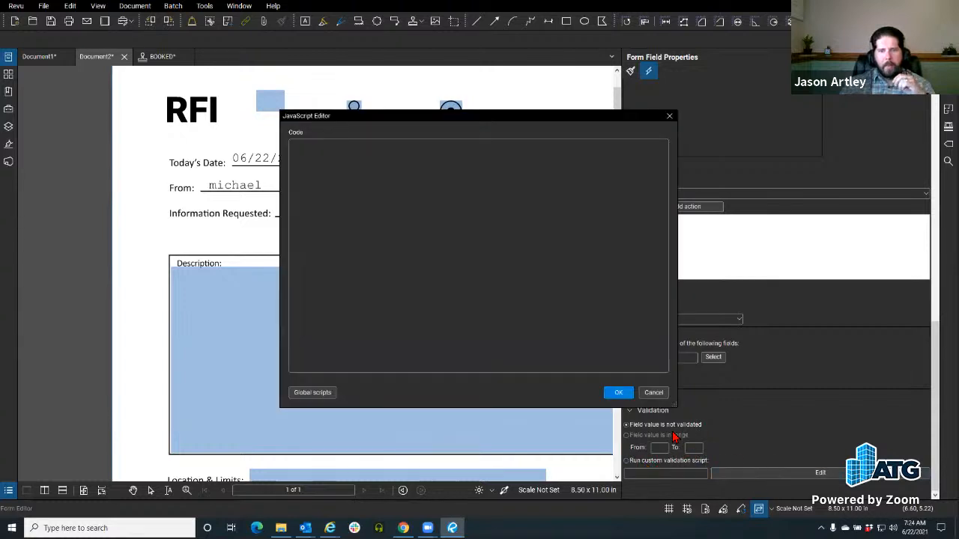
click(314, 393)
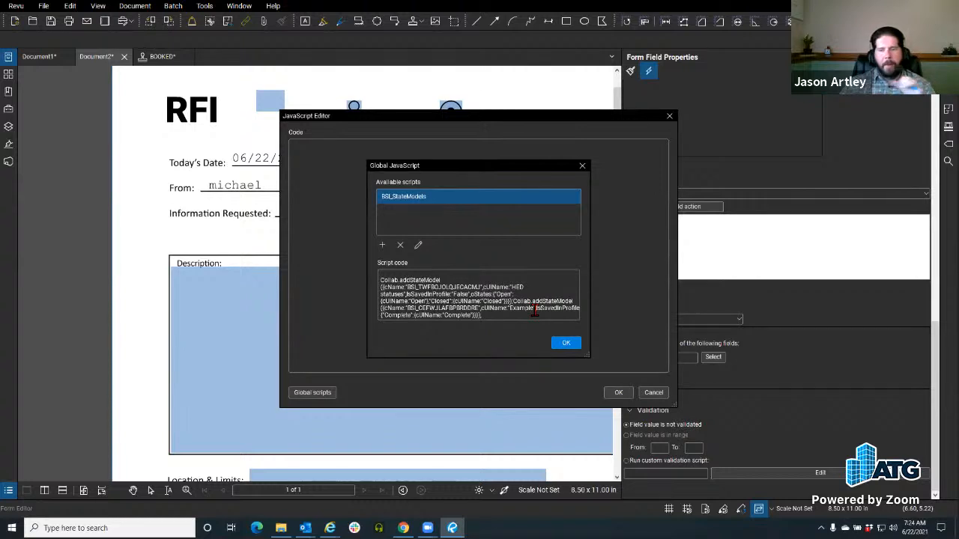
click(582, 165)
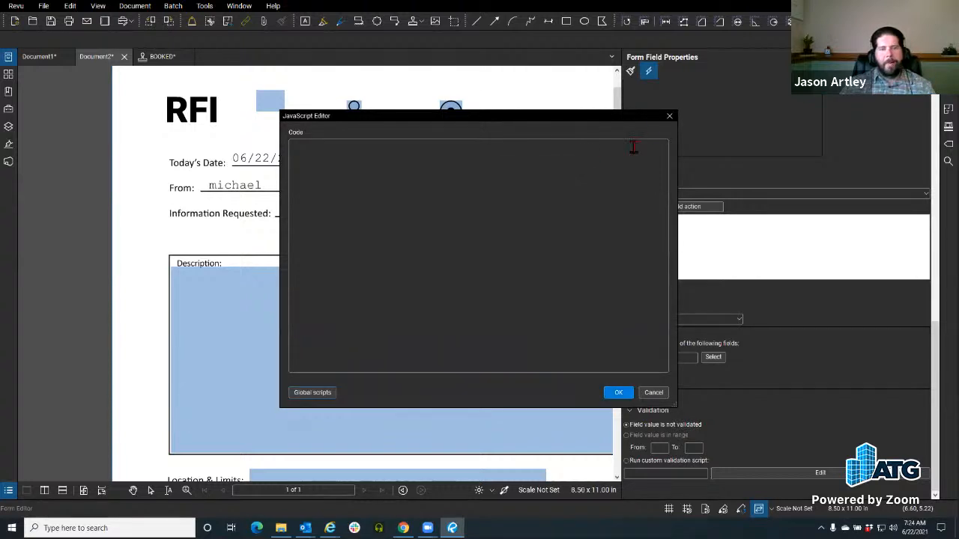
click(669, 116)
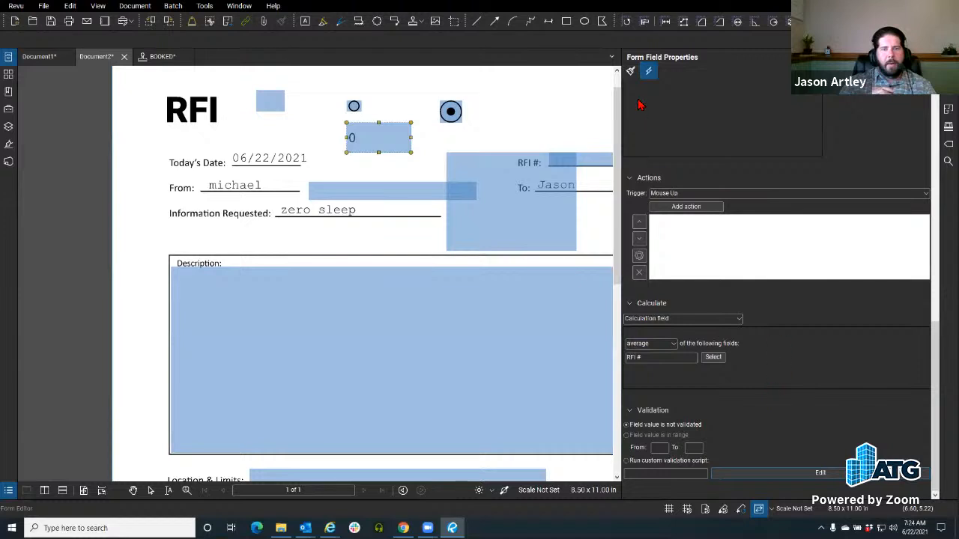
click(632, 70)
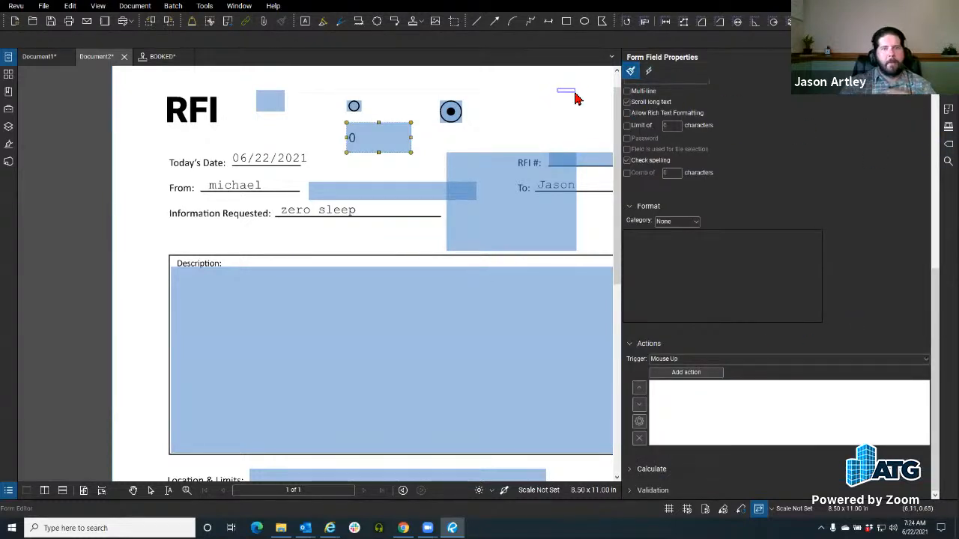
click(573, 93)
- Export the RFI form's data to the Desktop as the CSV file Document2_data.csv
click(179, 9)
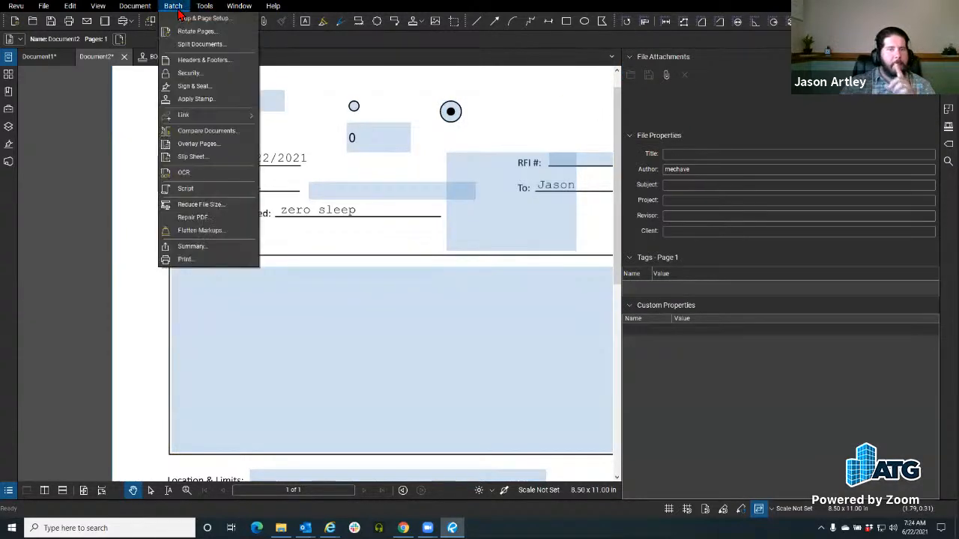
mouse_move(205, 6)
mouse_move(225, 70)
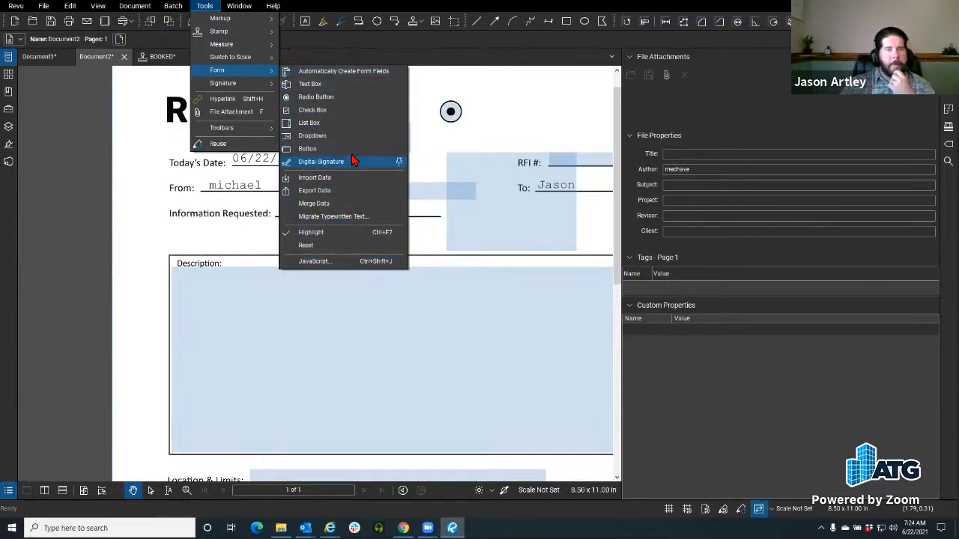
click(346, 207)
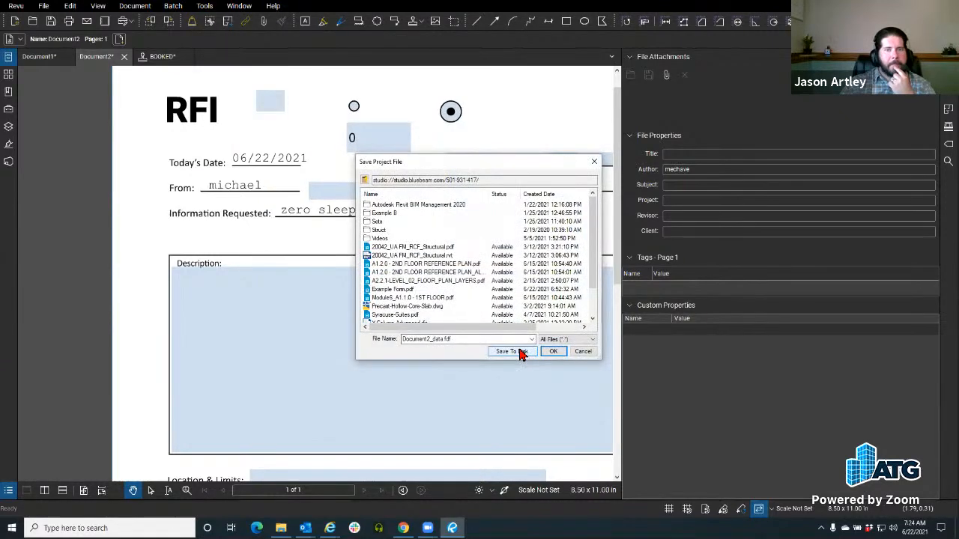
click(520, 353)
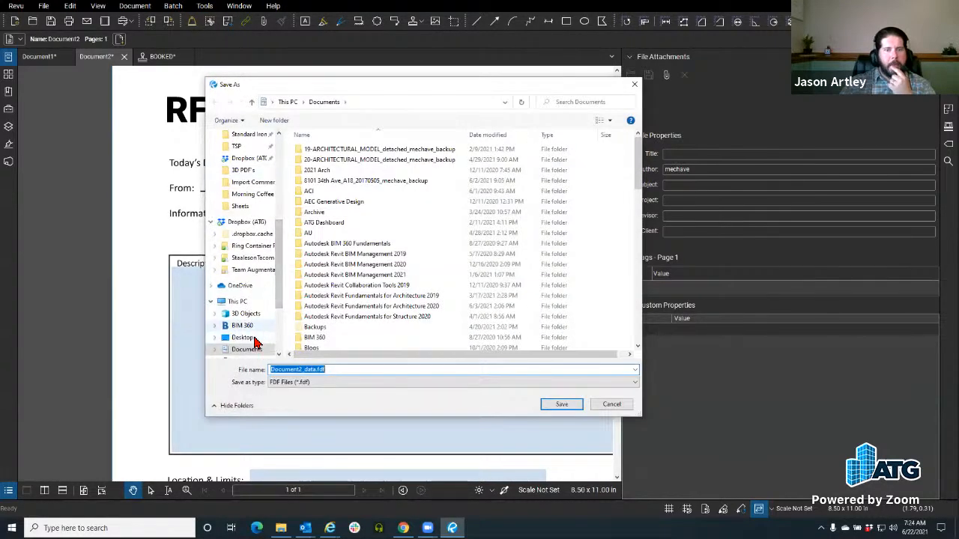
click(247, 337)
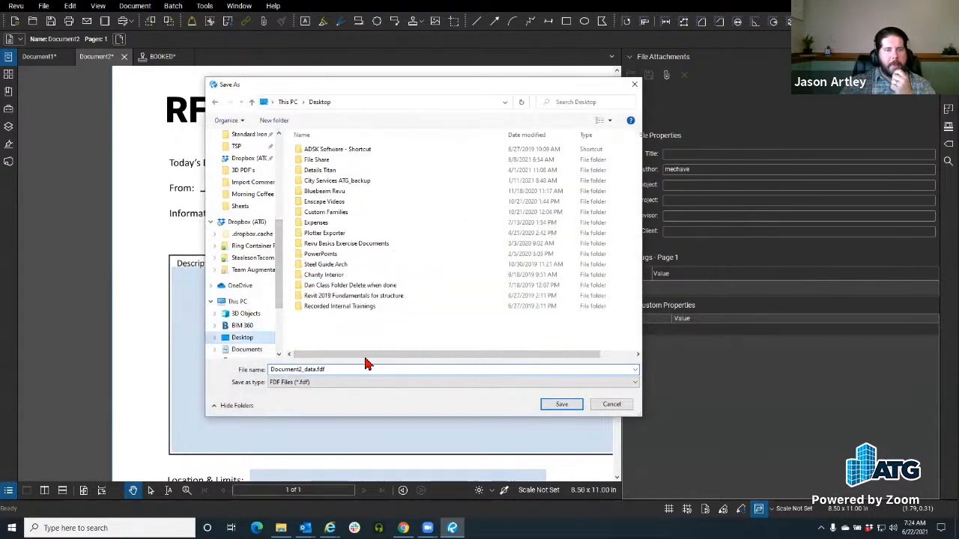
click(420, 383)
click(390, 401)
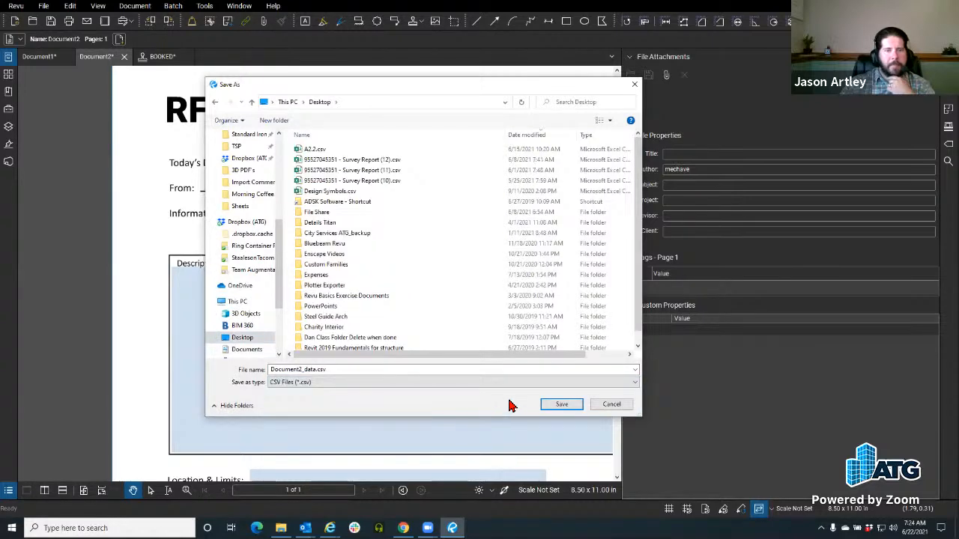
click(562, 409)
- Switch to File Explorer and open Document2_data.csv from the Desktop folder in Excel
mouse_move(281, 527)
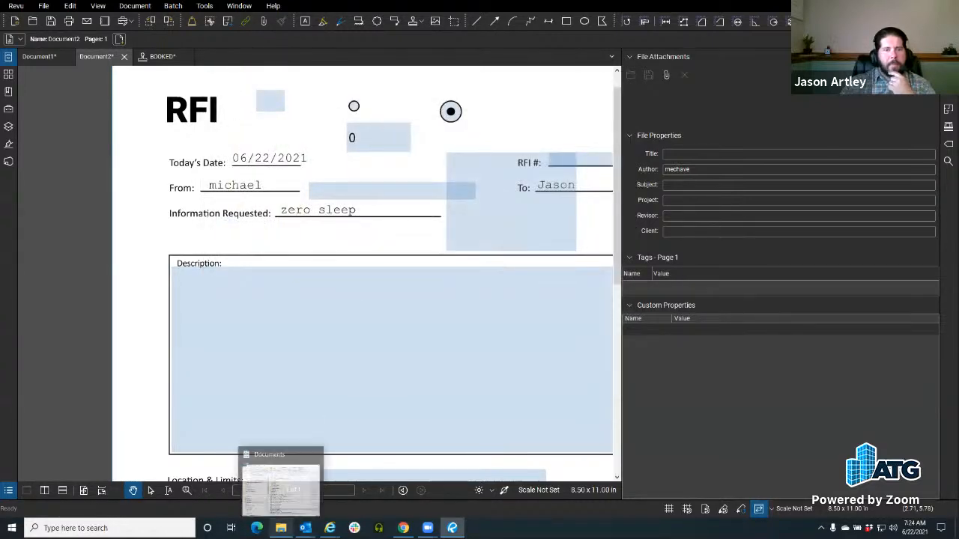
click(279, 483)
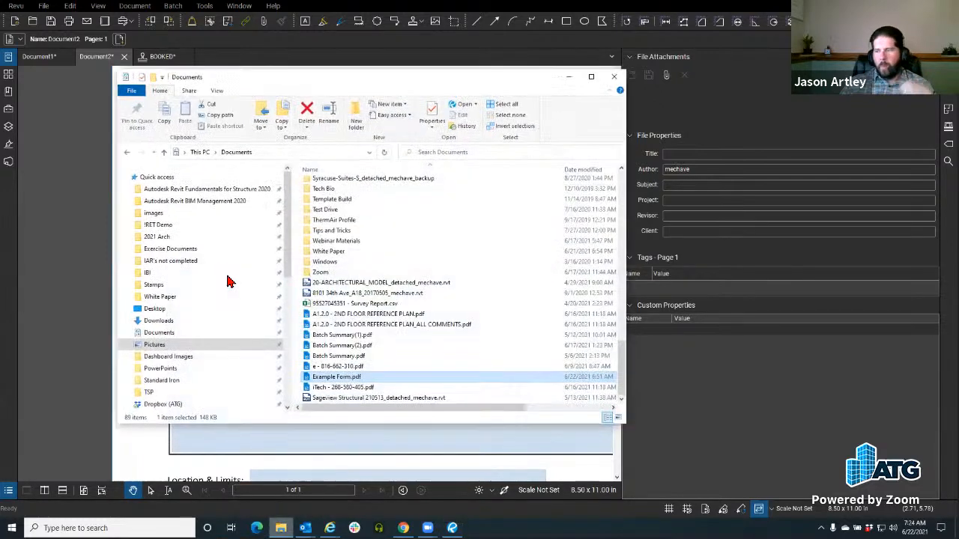
click(266, 307)
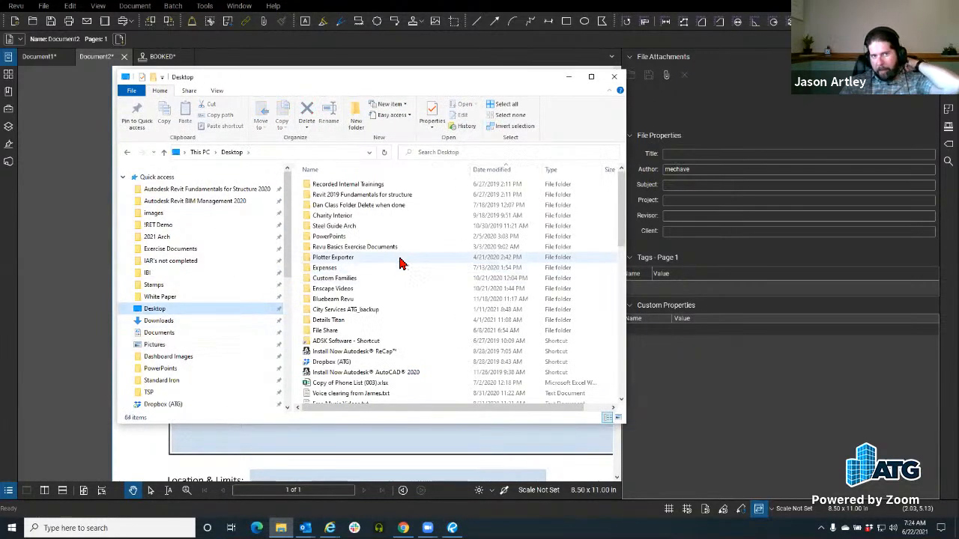
scroll(400, 262, down, 5)
scroll(400, 265, down, 6)
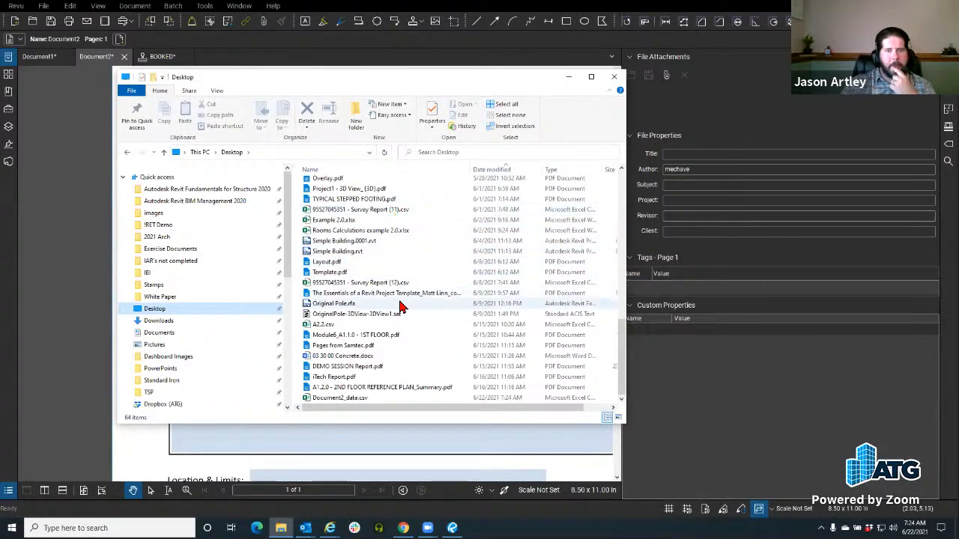
click(355, 400)
double_click(355, 400)
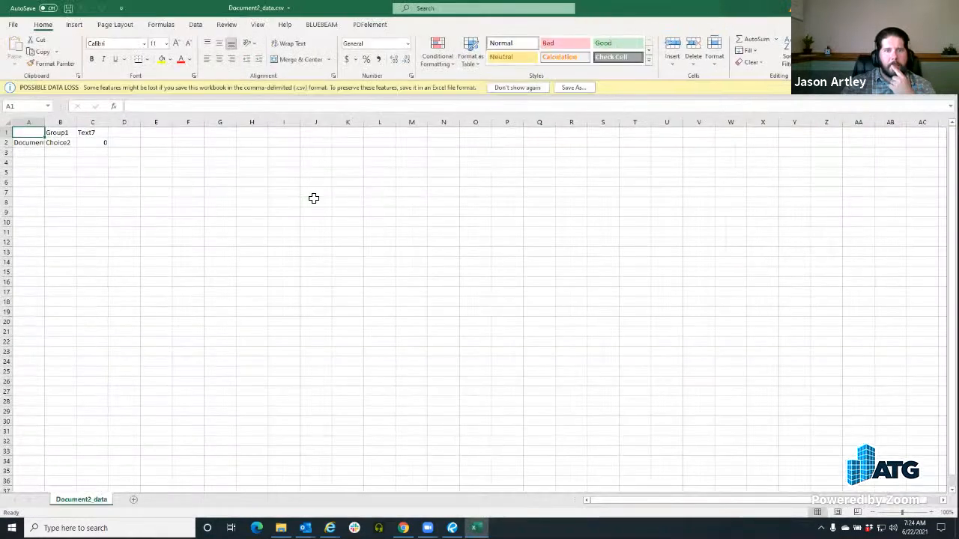
- Widen columns A to C of the exported data and check the values under Text7 and Group1
drag(45, 122, 228, 123)
click(278, 252)
click(224, 142)
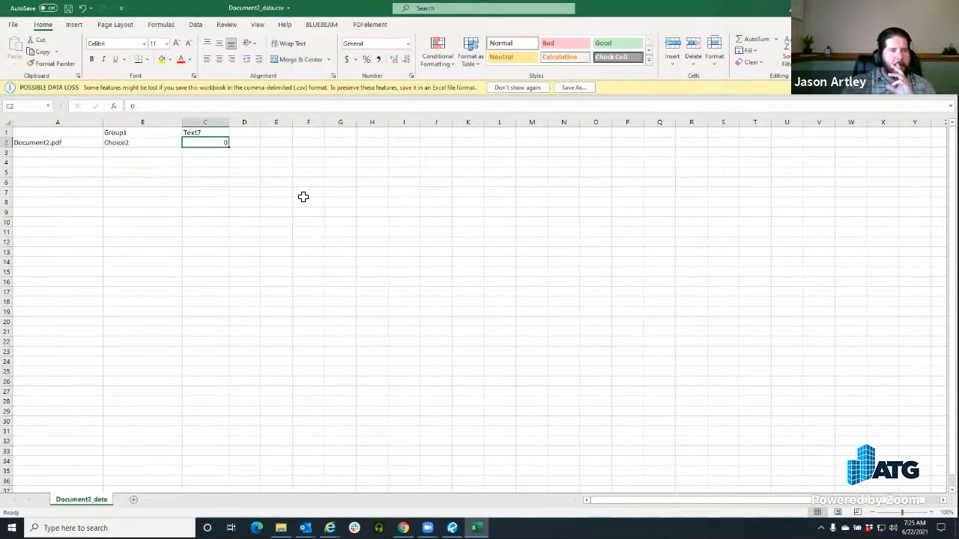
click(133, 143)
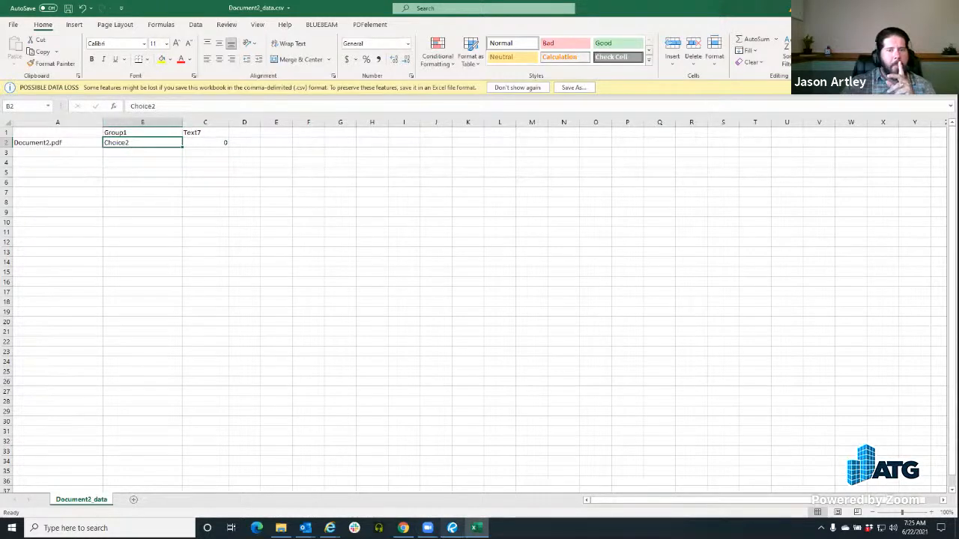
- Return to Bluebeam Revu, set the larger Group1 radio button's choice to MCR, and select that button on the form
click(452, 527)
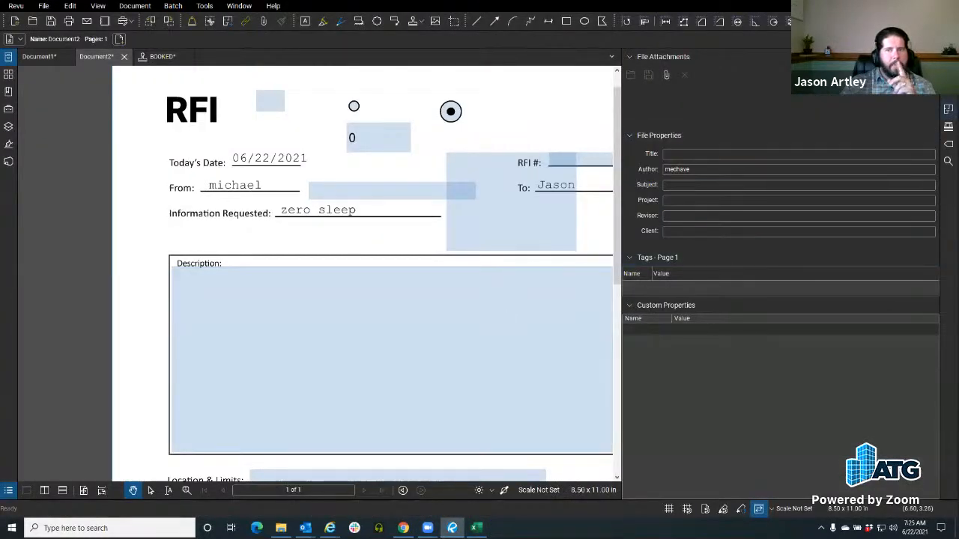
click(948, 109)
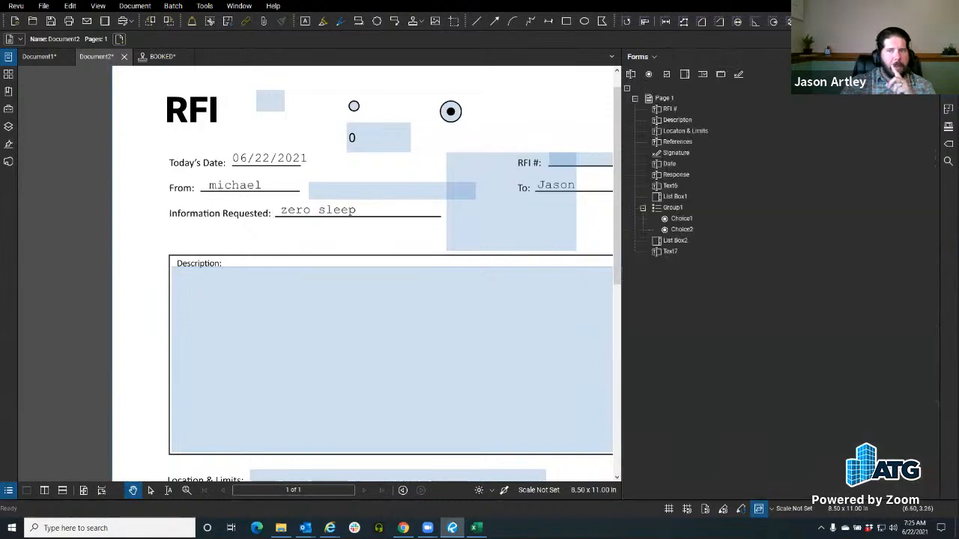
click(682, 220)
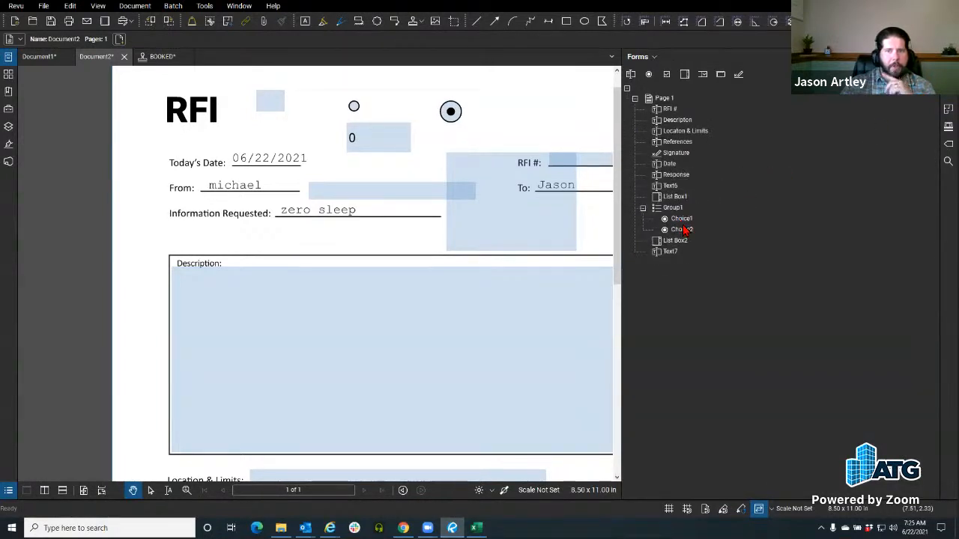
click(682, 229)
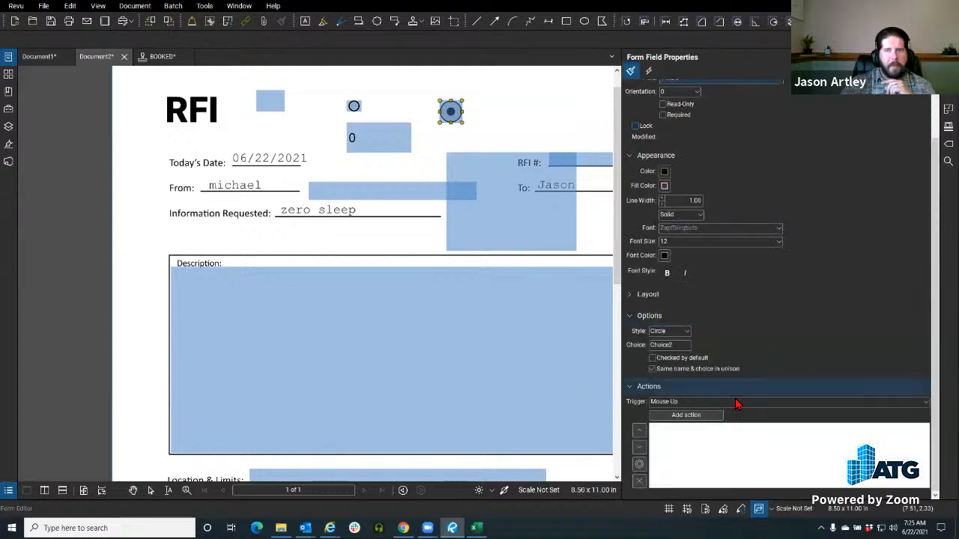
double_click(670, 345)
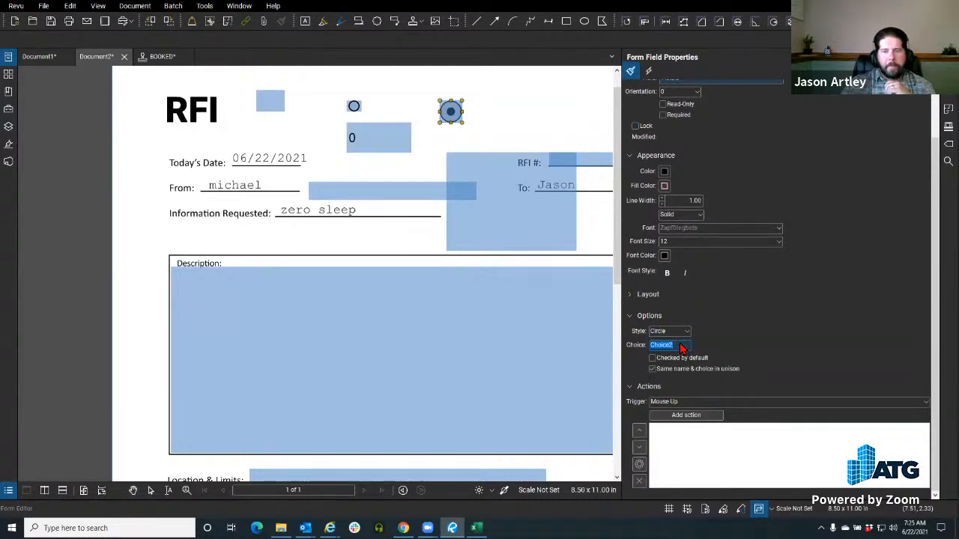
text(MCR)
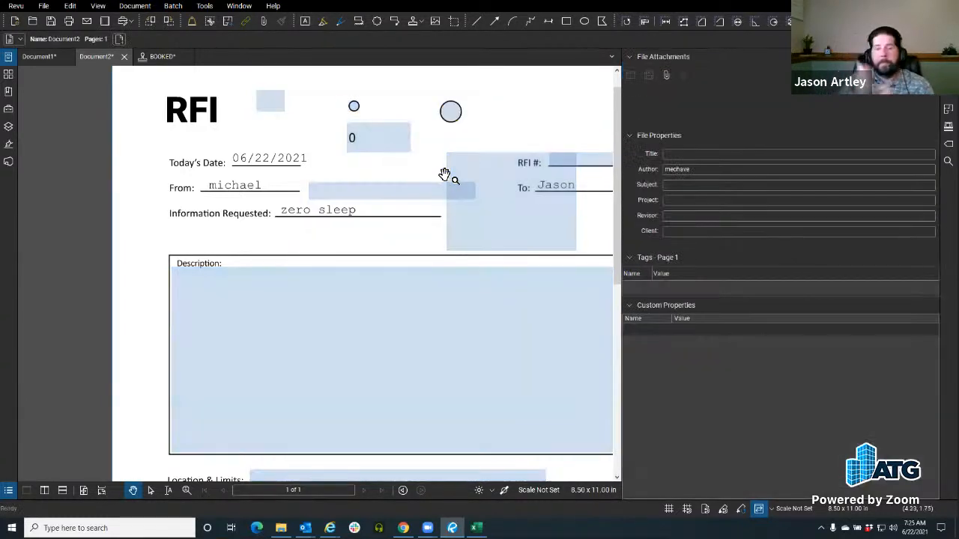
key(Escape)
click(452, 112)
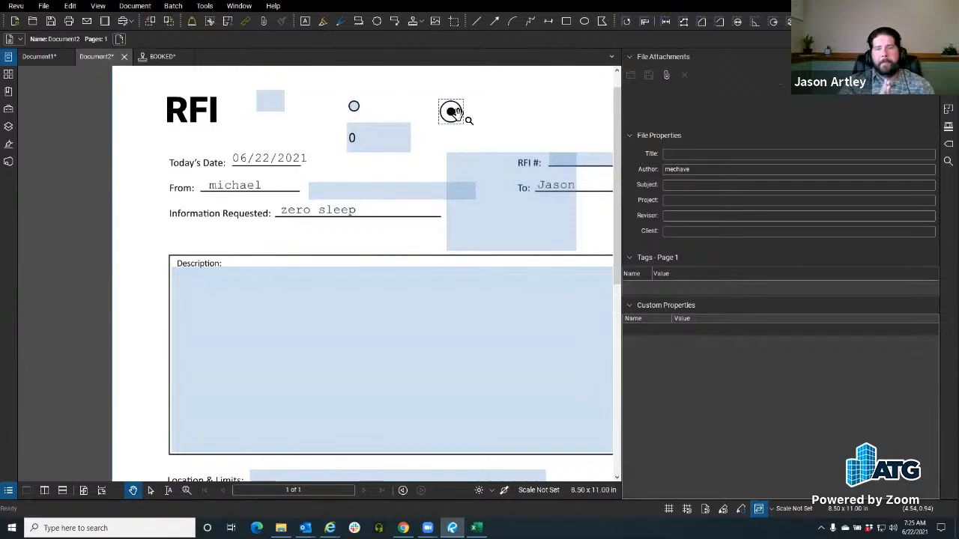
- Open the form data merge and examine its options for adding source PDF files
click(948, 75)
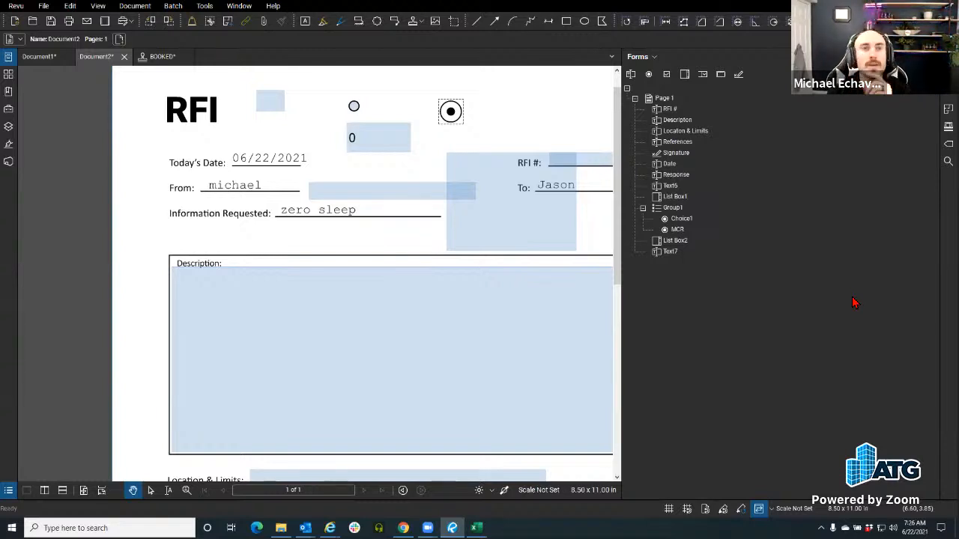
click(205, 6)
mouse_move(184, 13)
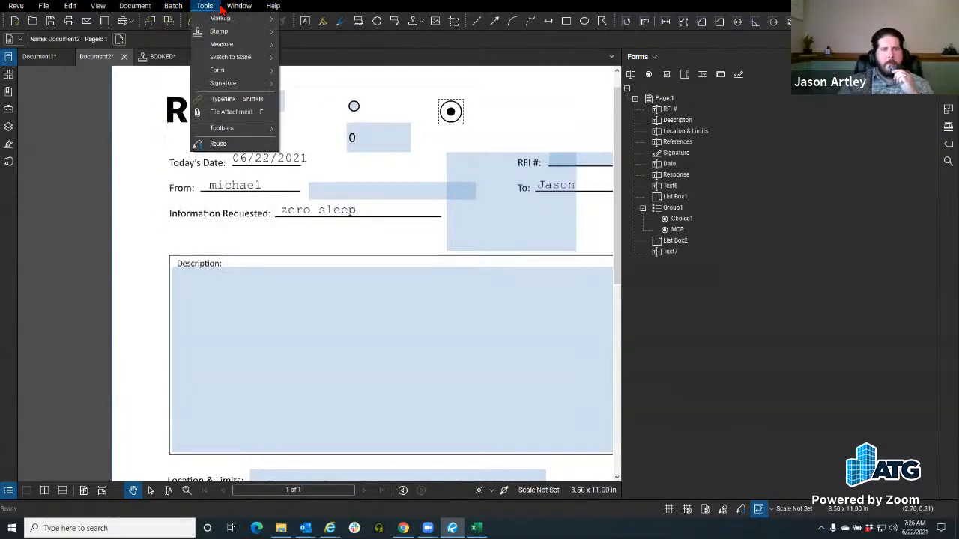
mouse_move(221, 69)
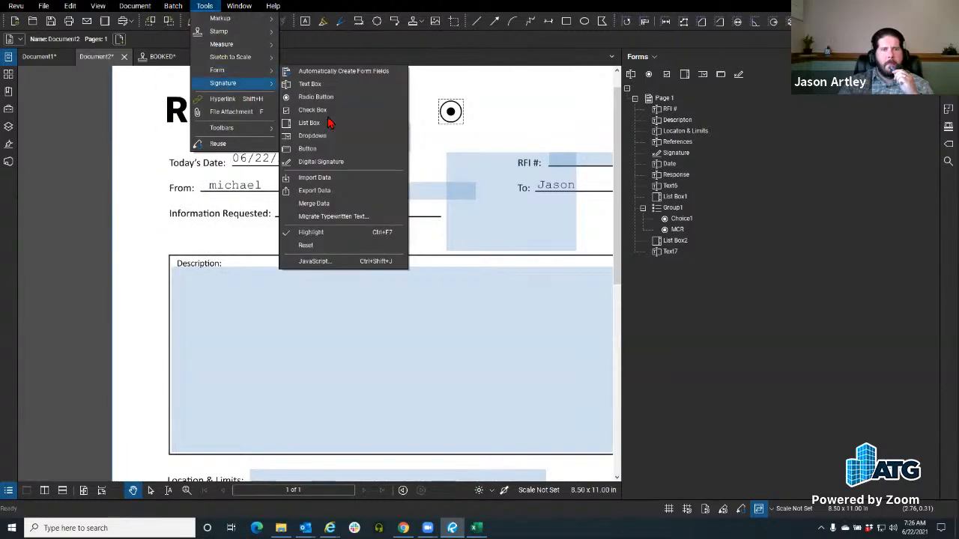
click(378, 206)
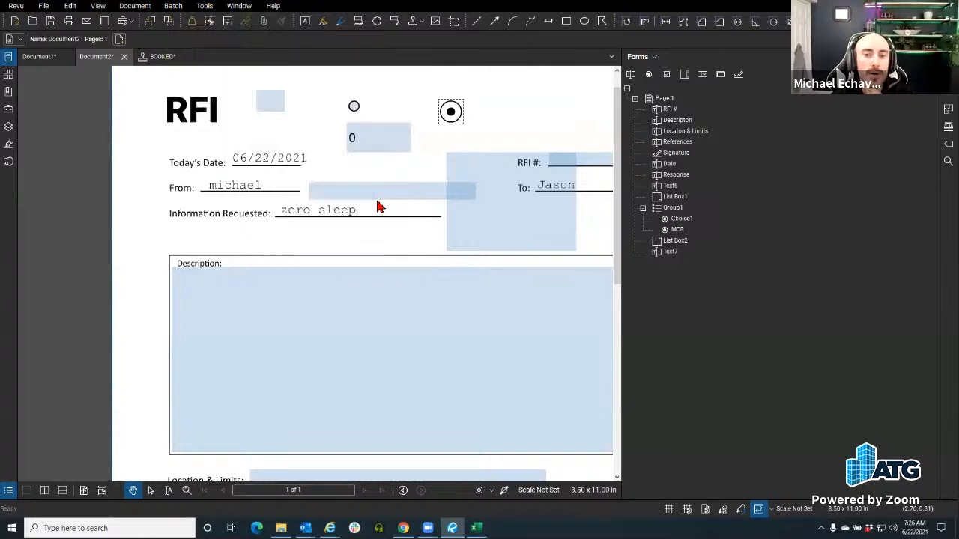
drag(385, 196, 283, 182)
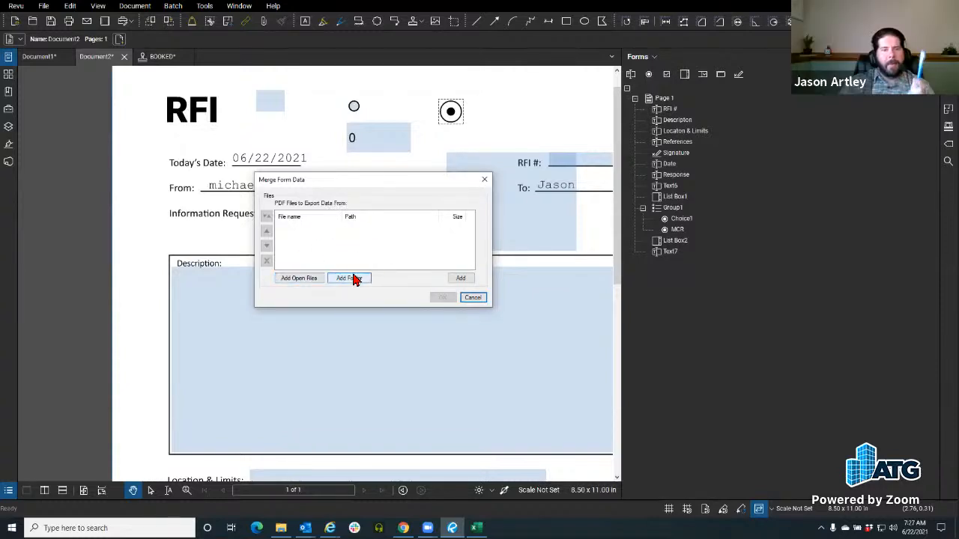
click(457, 278)
click(478, 334)
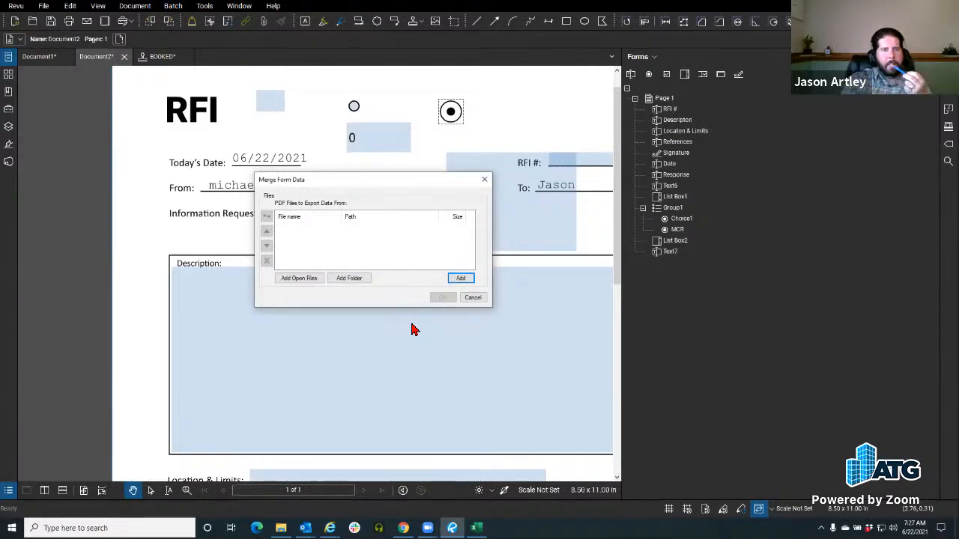
- Browse the Desktop and Documents folders on disk for PDF forms to merge, then leave the merge without adding files
click(456, 279)
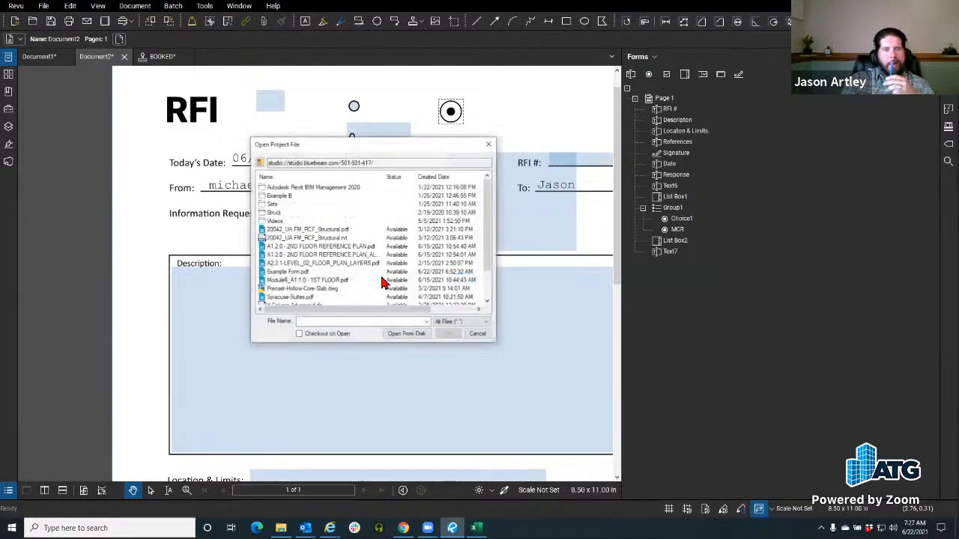
click(401, 334)
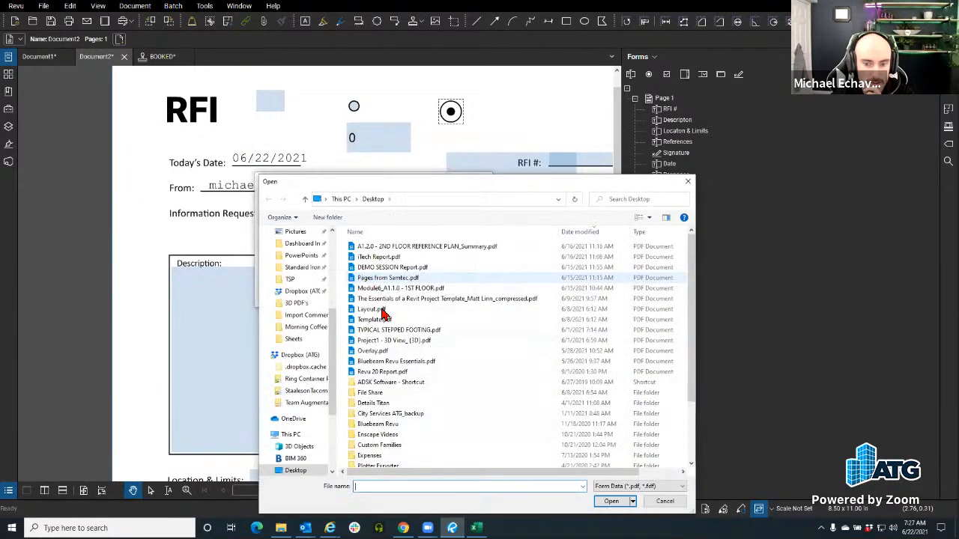
scroll(375, 330, up, 3)
scroll(319, 375, down, 2)
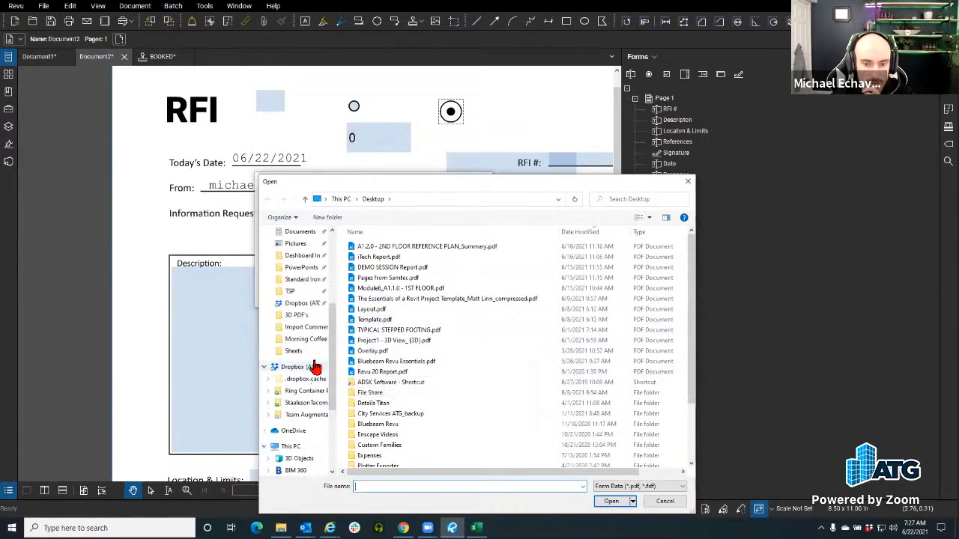
scroll(307, 388, down, 2)
click(301, 363)
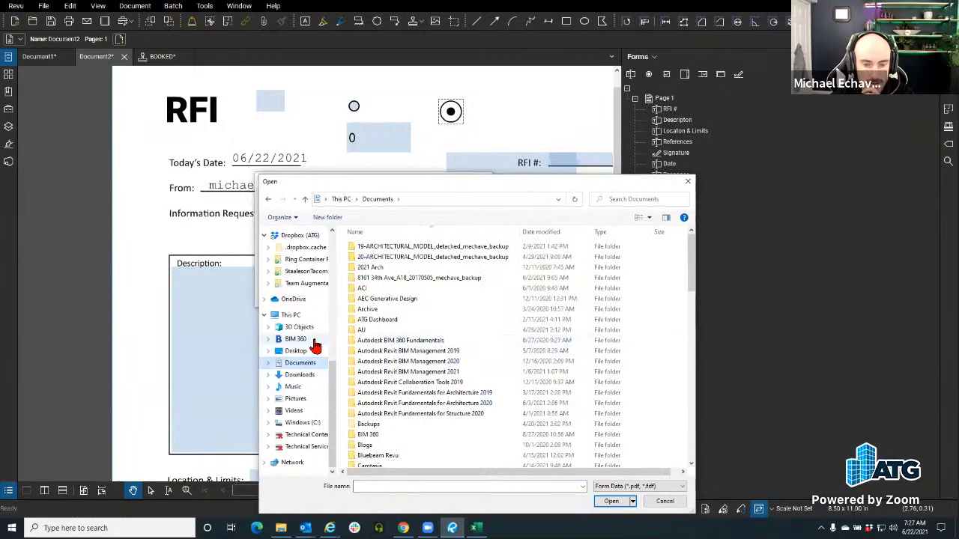
click(337, 356)
scroll(434, 349, up, 5)
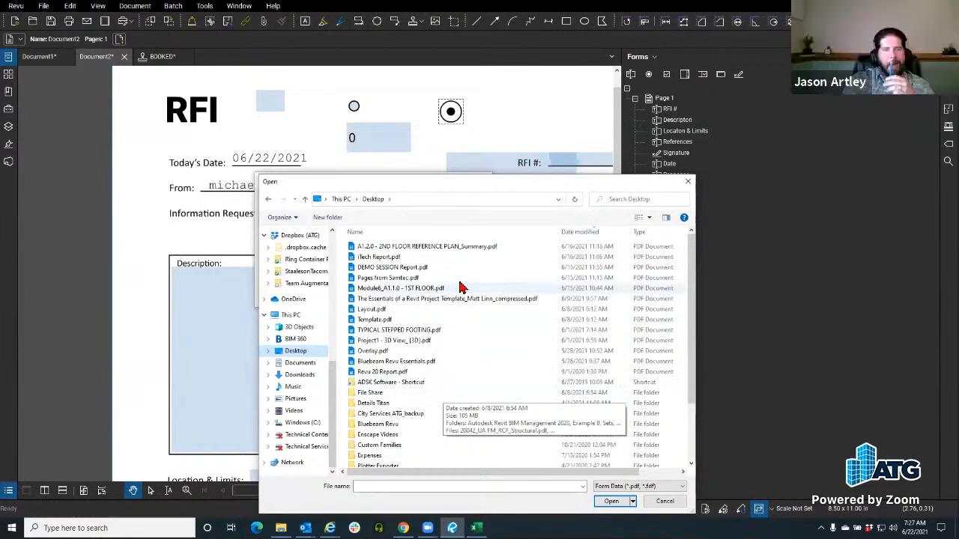
click(664, 503)
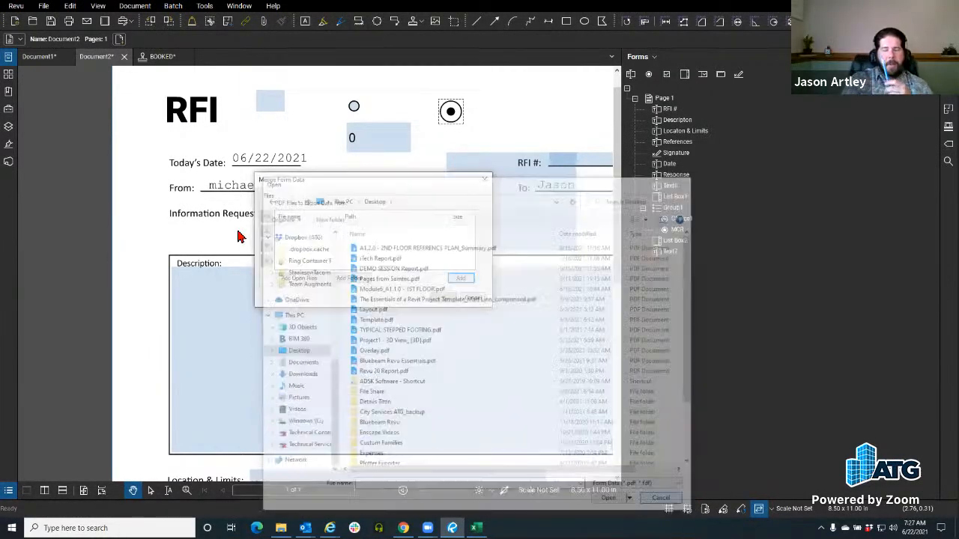
click(459, 292)
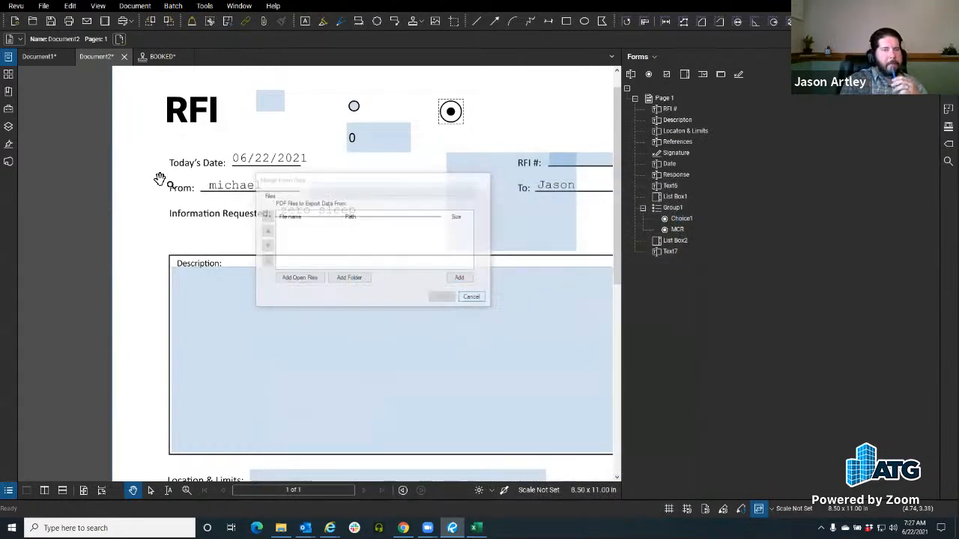
- Save the filled-in RFI form to the Desktop on disk as MCR 1
right_click(103, 59)
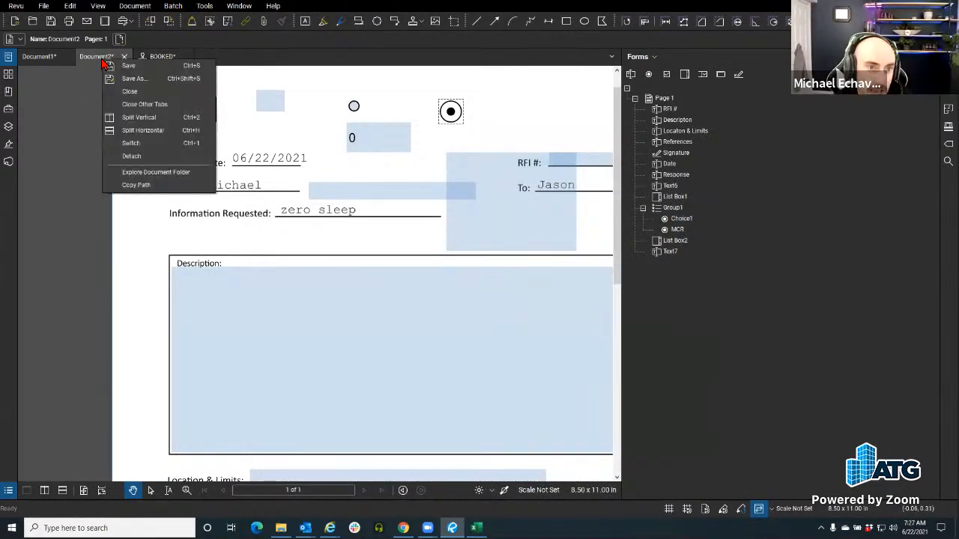
click(145, 80)
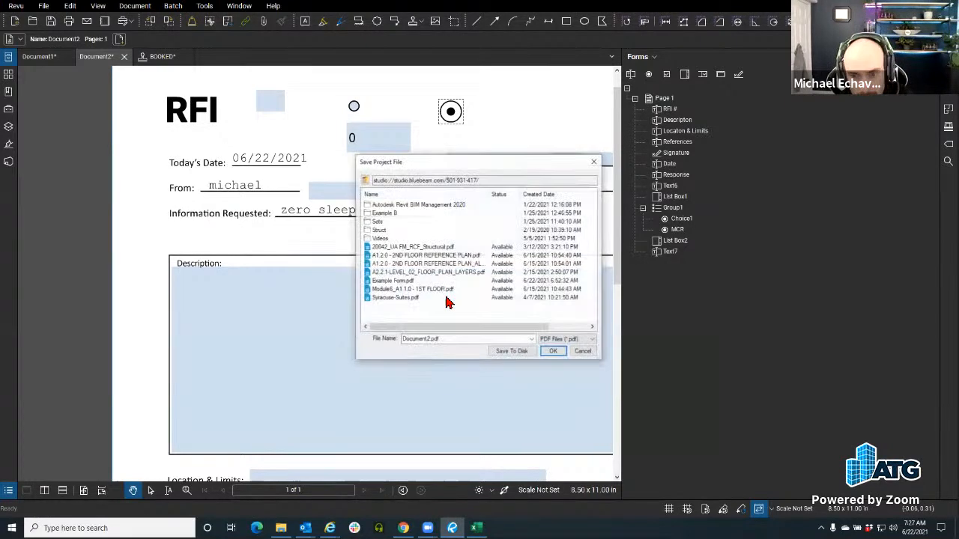
click(526, 352)
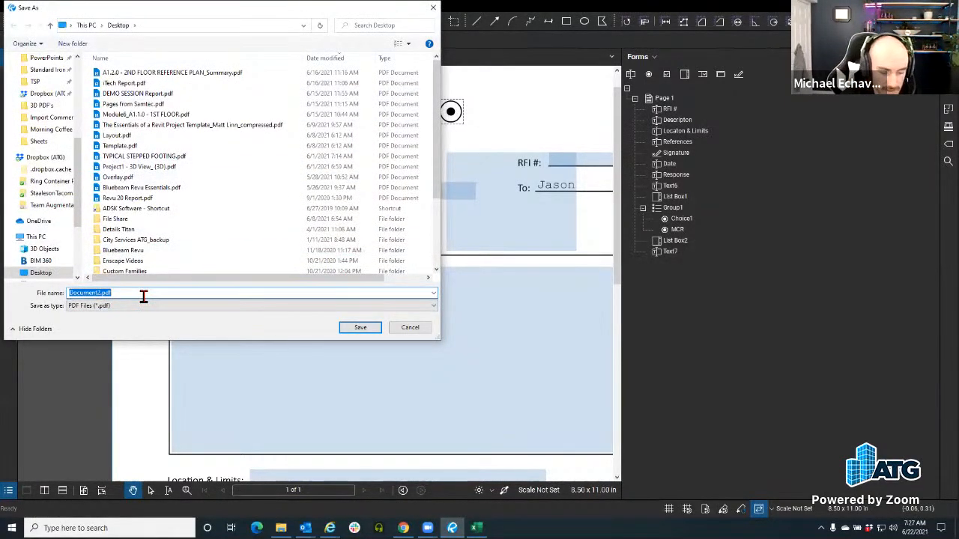
text(MCR)
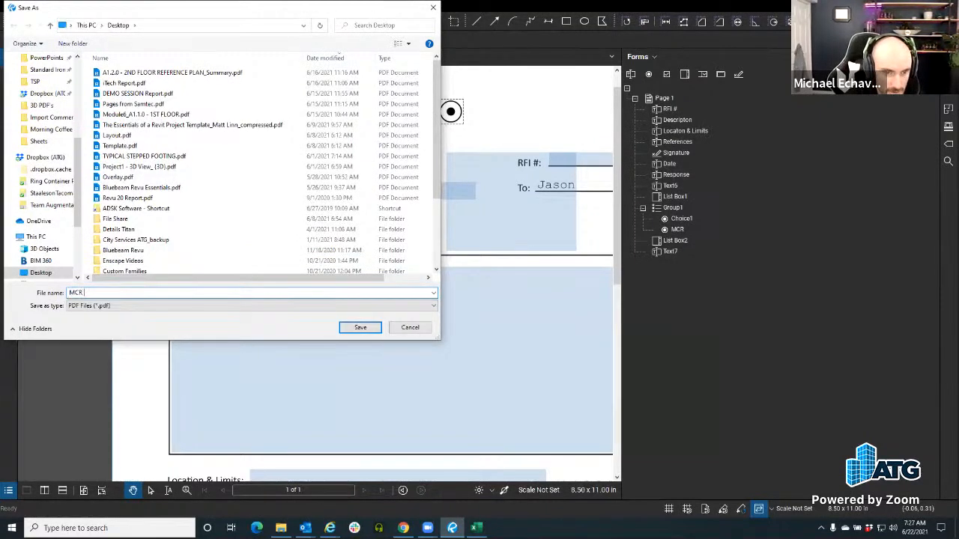
text( 1)
click(363, 330)
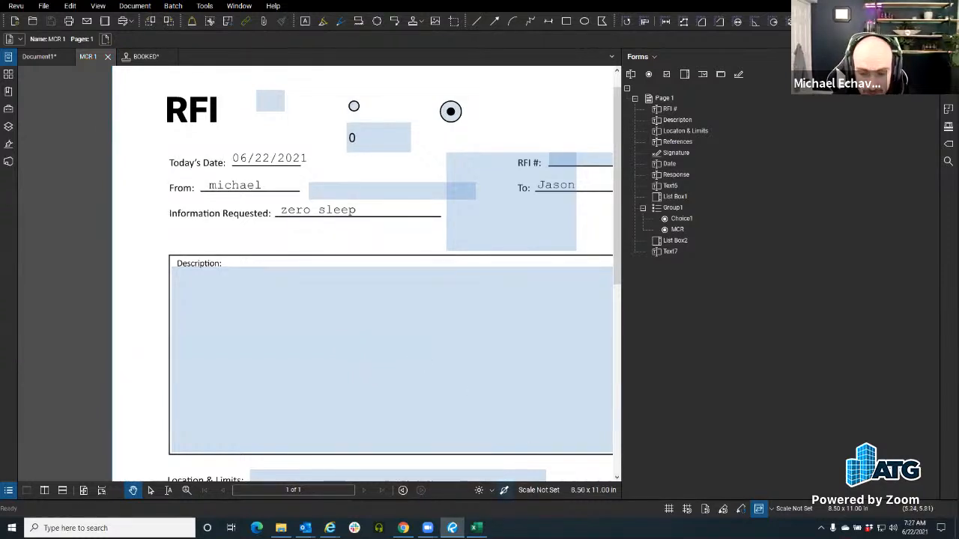
- Open the form data merge and add MCR 1.pdf from the Desktop as the source file
click(205, 6)
mouse_move(245, 72)
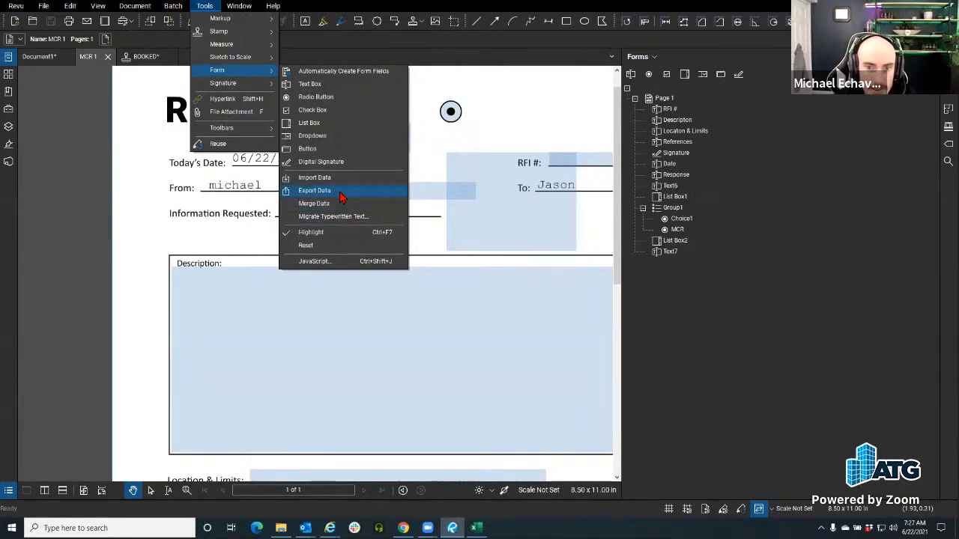
click(337, 206)
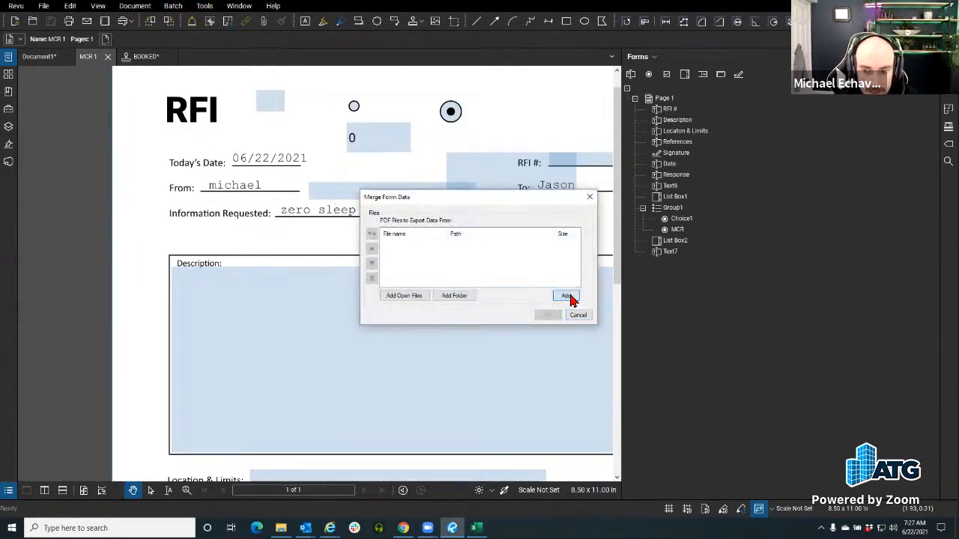
click(566, 300)
click(513, 352)
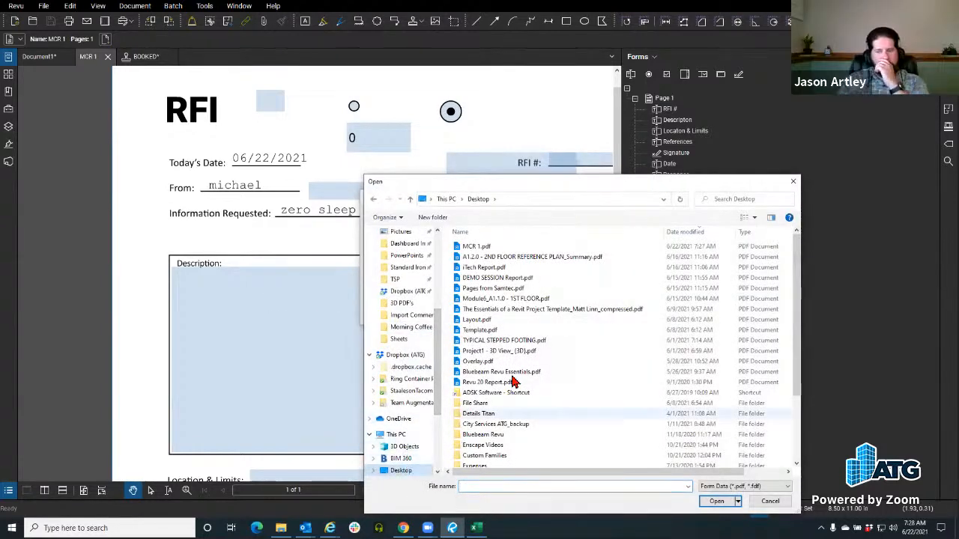
click(517, 246)
click(717, 501)
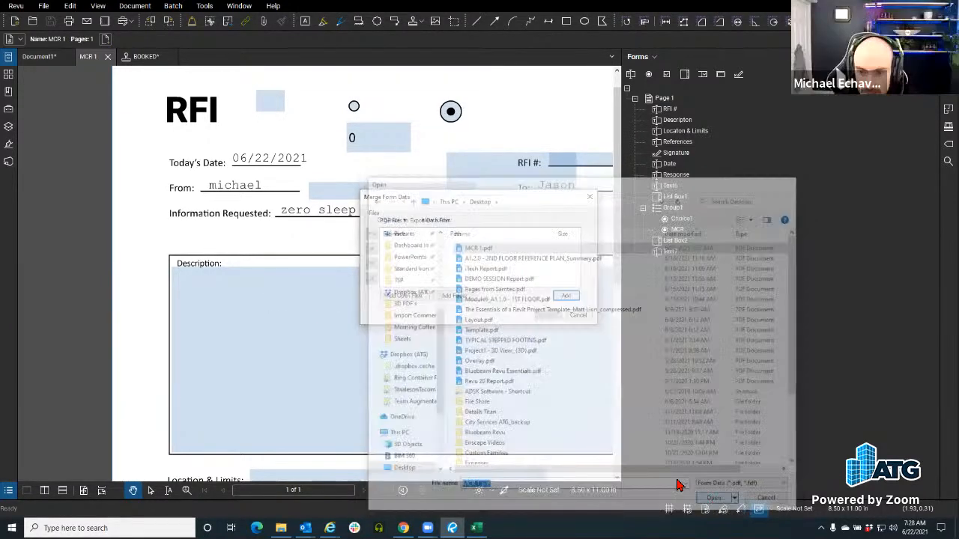
- Run the merge and save its output to the Desktop as report.csv in CSV format
click(548, 316)
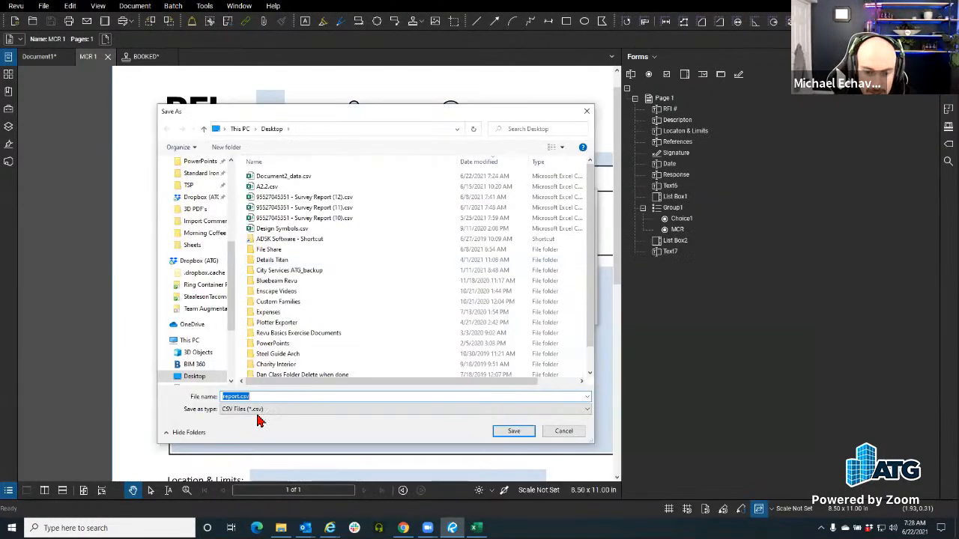
click(258, 410)
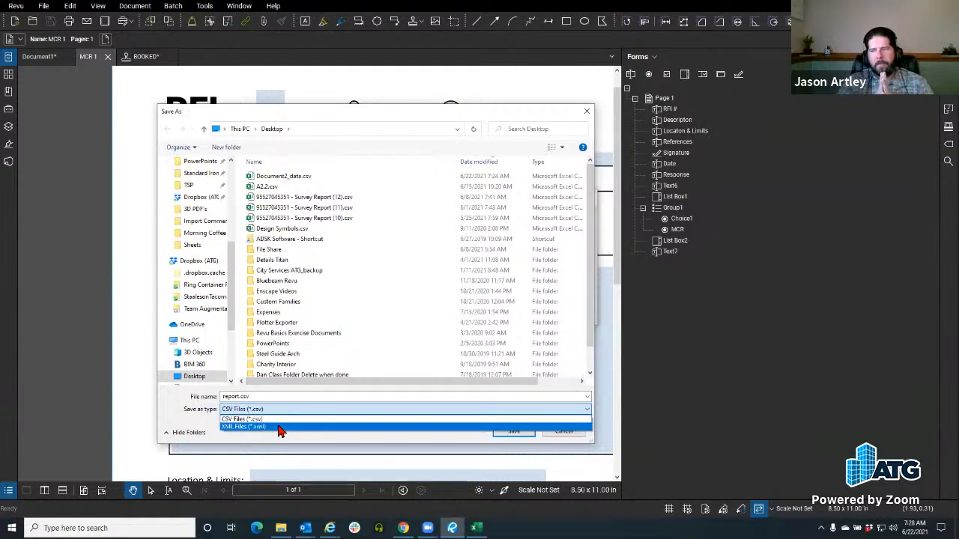
click(284, 420)
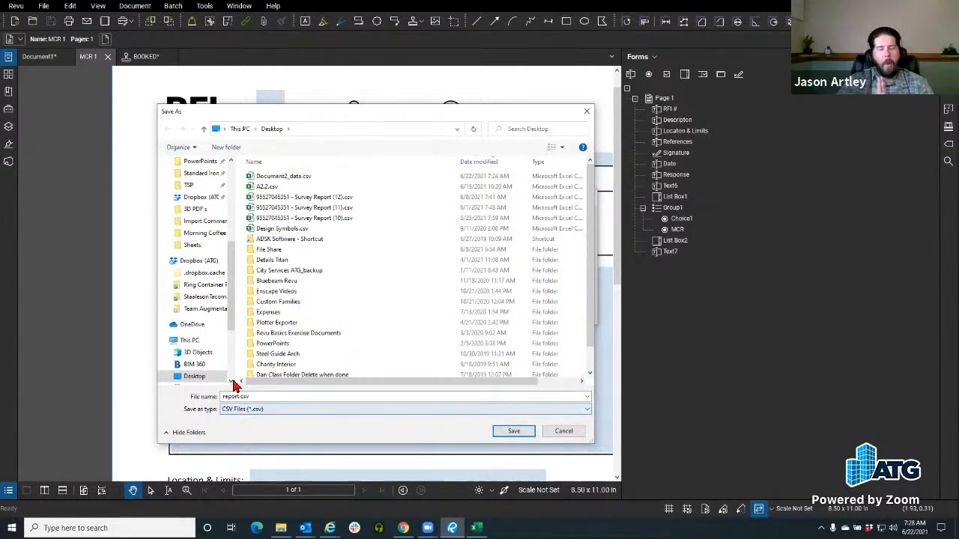
click(510, 432)
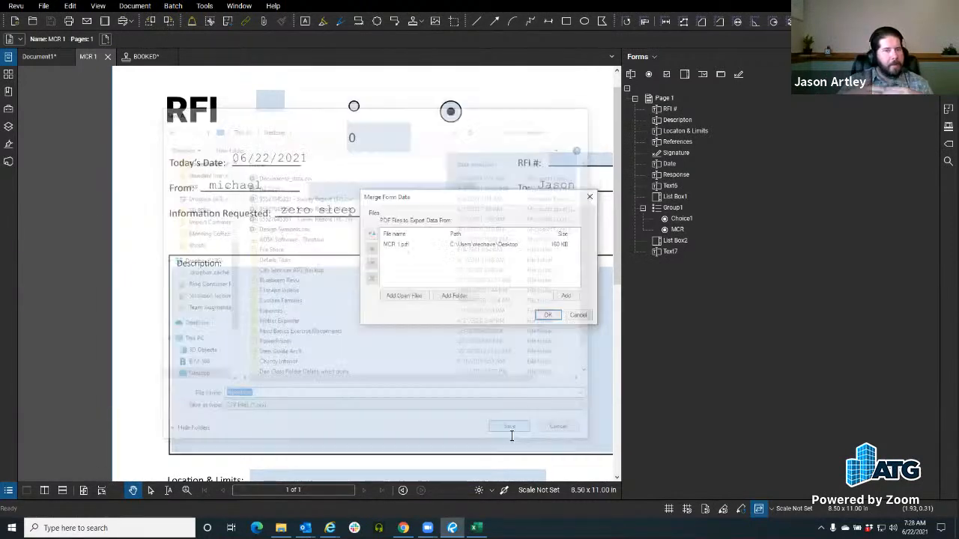
- Open report.csv from the Desktop folder in Excel and widen columns A to C
click(281, 528)
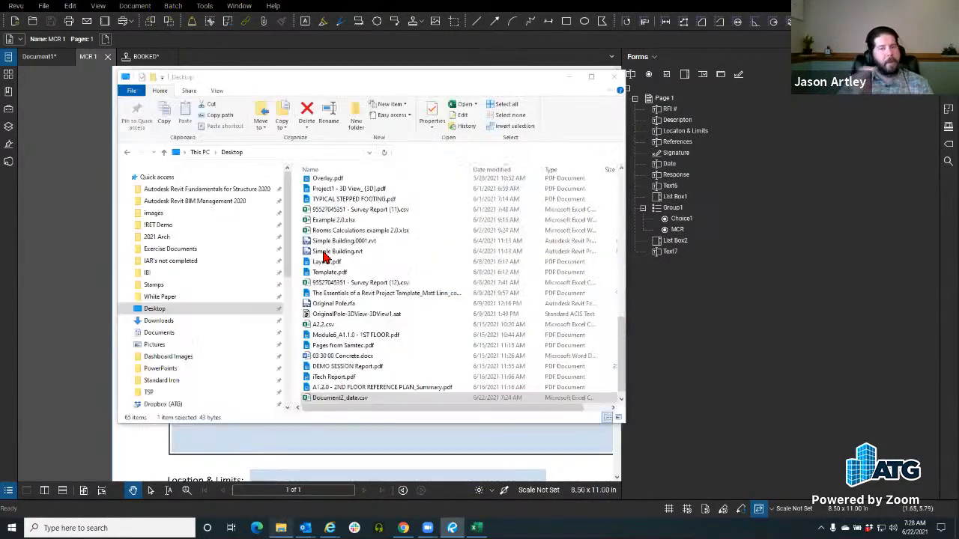
scroll(374, 240, down, 1)
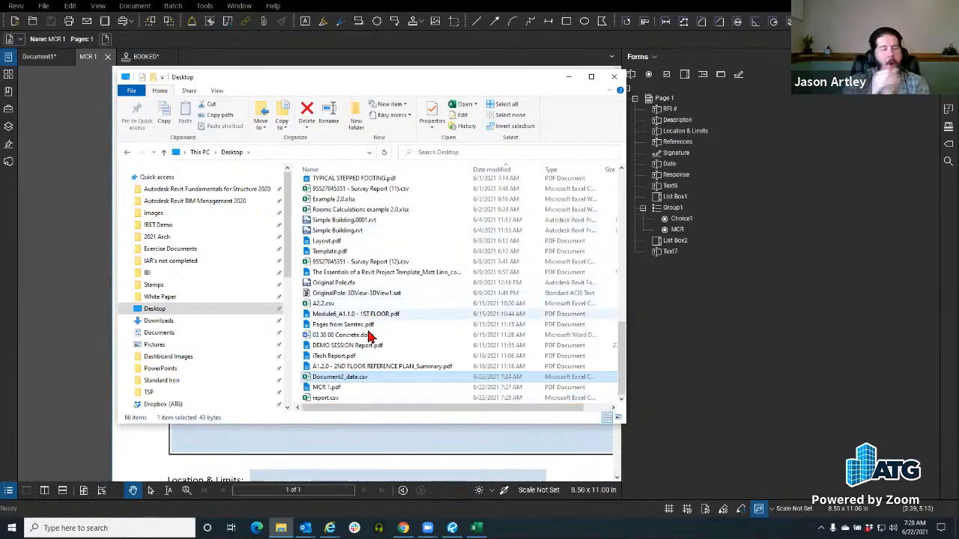
double_click(359, 397)
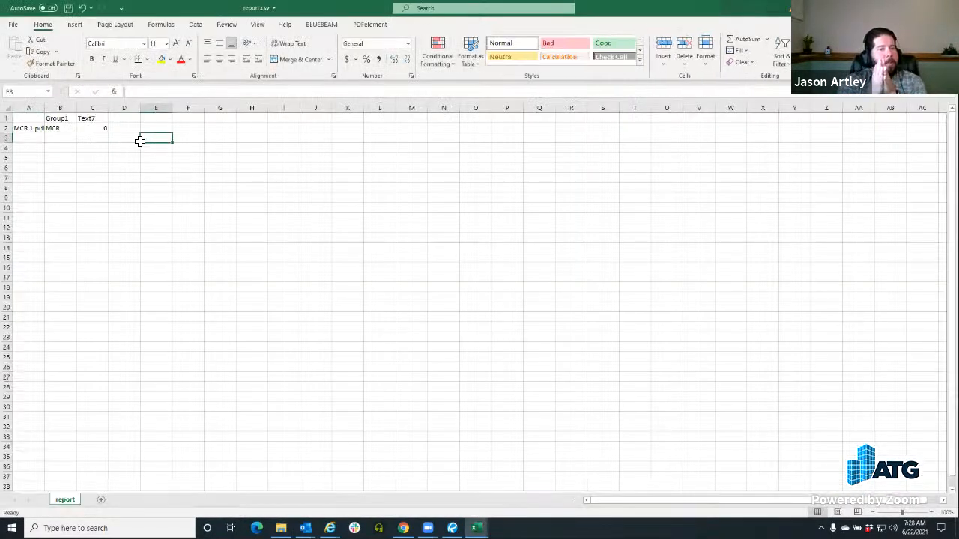
click(66, 143)
drag(45, 125, 276, 125)
click(252, 218)
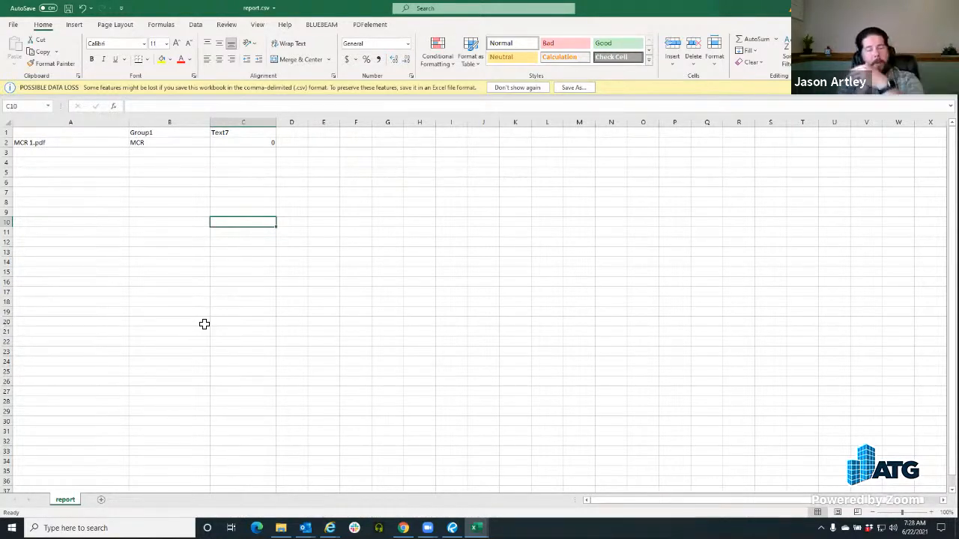
- Inspect the Group1 and Text7 column headings and the value under Group1 in the merged report
click(157, 132)
click(247, 131)
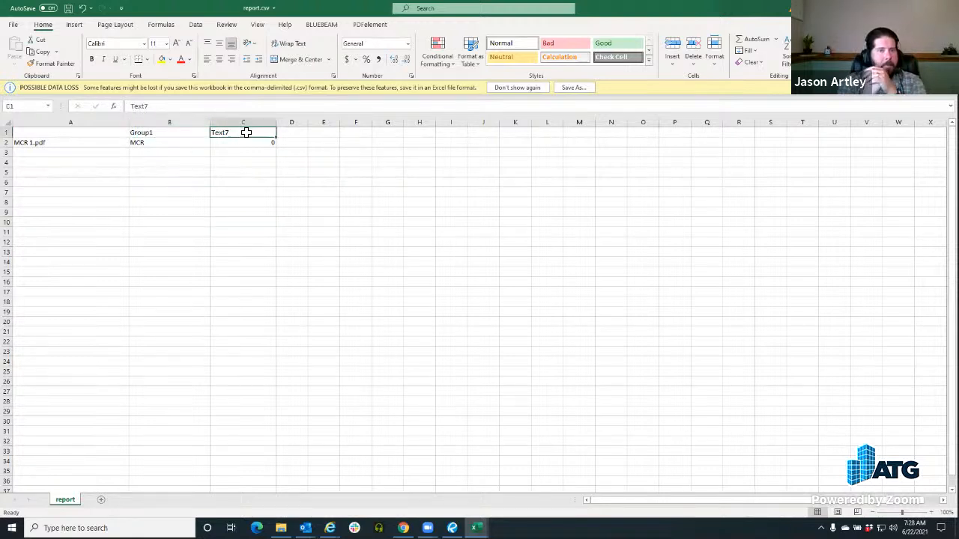
click(166, 141)
click(164, 132)
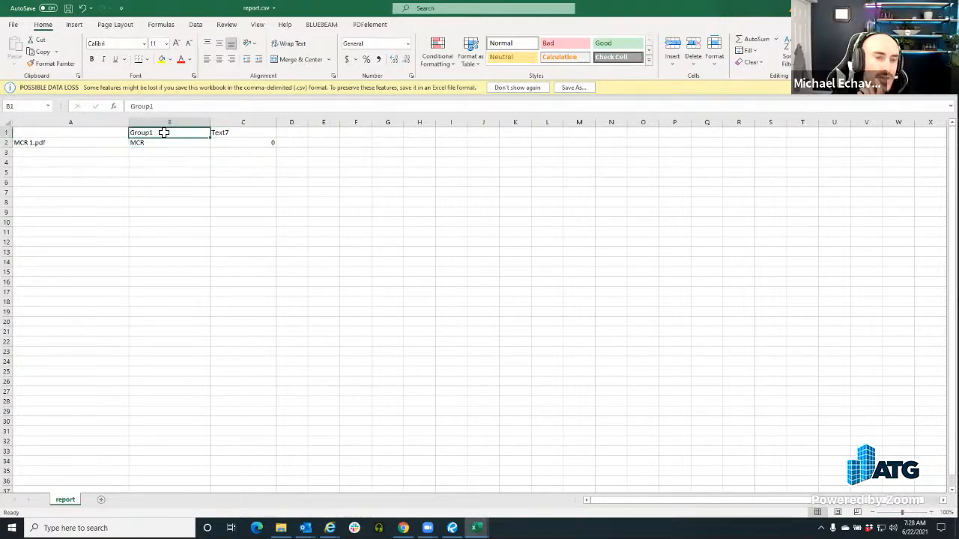
- Return to Bluebeam Revu and open the name of the Group1 radio button group for editing
click(452, 528)
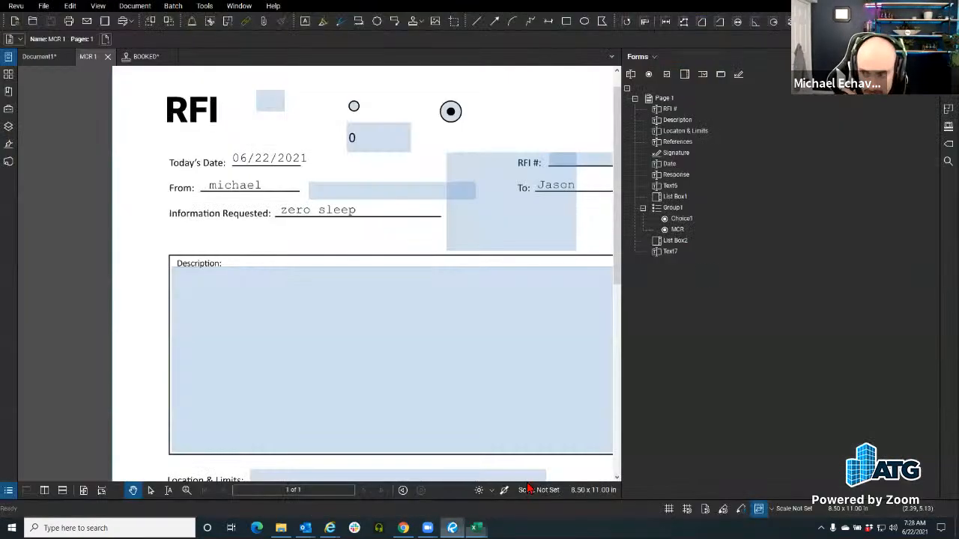
click(671, 210)
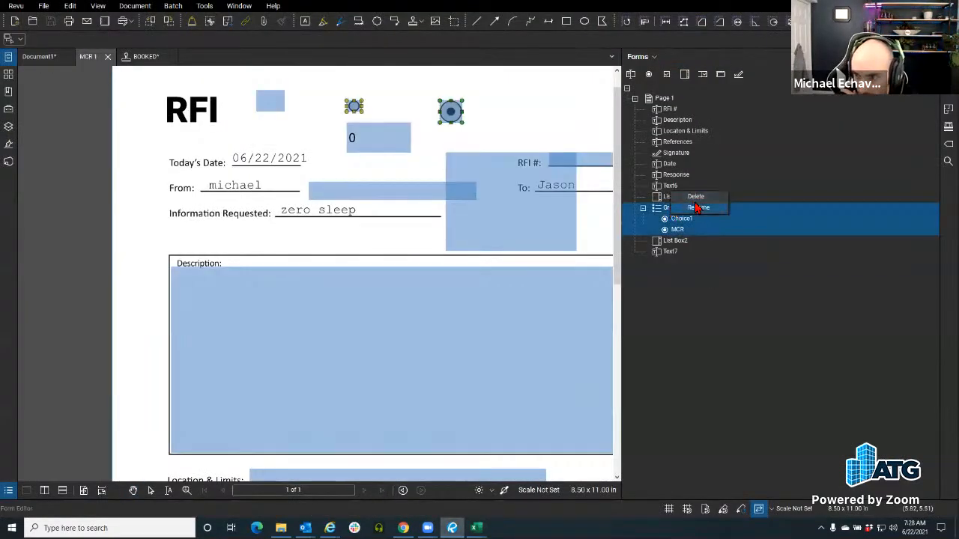
drag(588, 221, 576, 224)
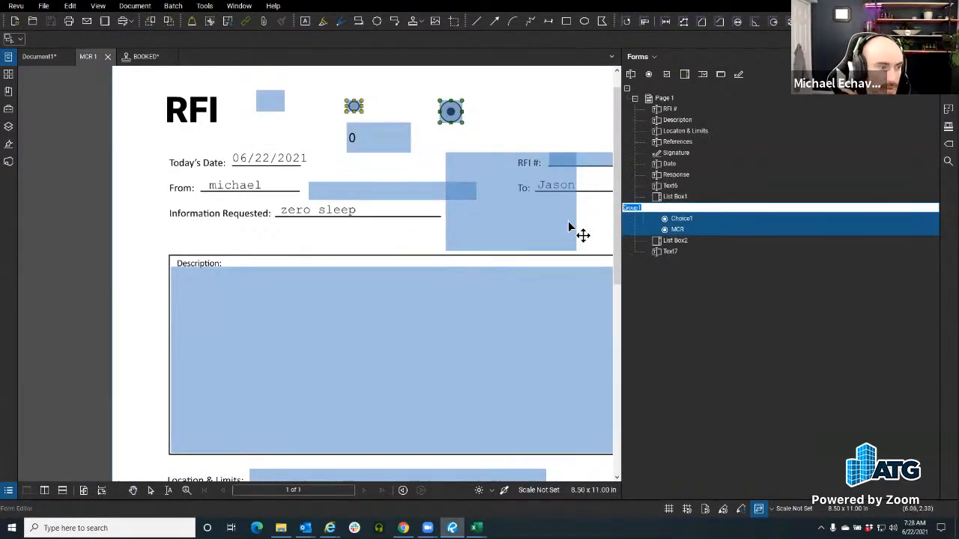
- Switch to report.csv in Excel and shrink its window so it sits beside the form's field list
click(477, 528)
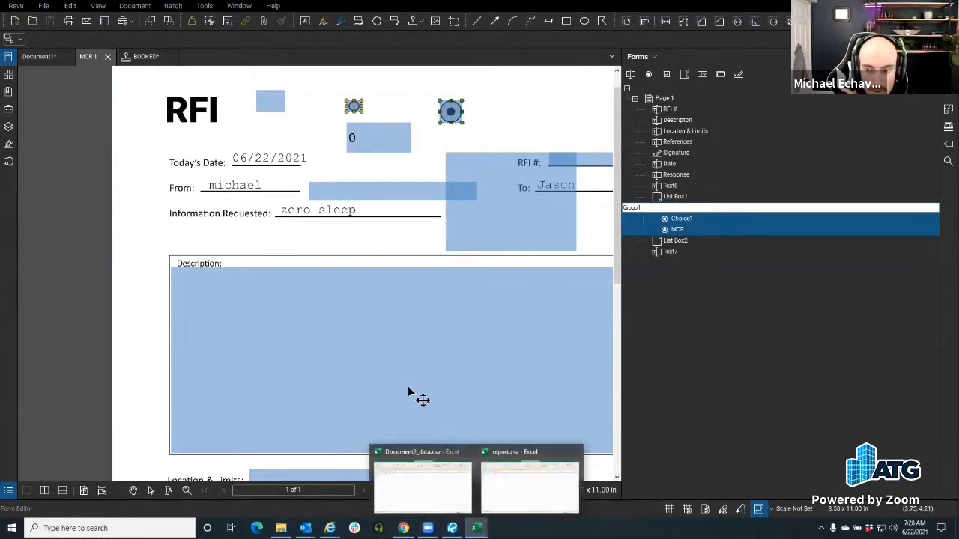
click(519, 483)
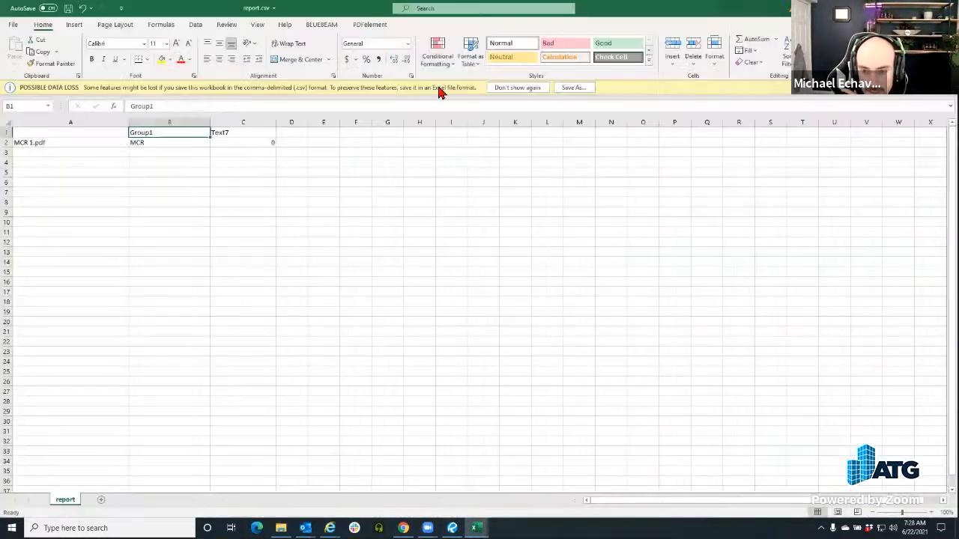
double_click(327, 7)
drag(300, 251, 131, 83)
drag(237, 237, 260, 373)
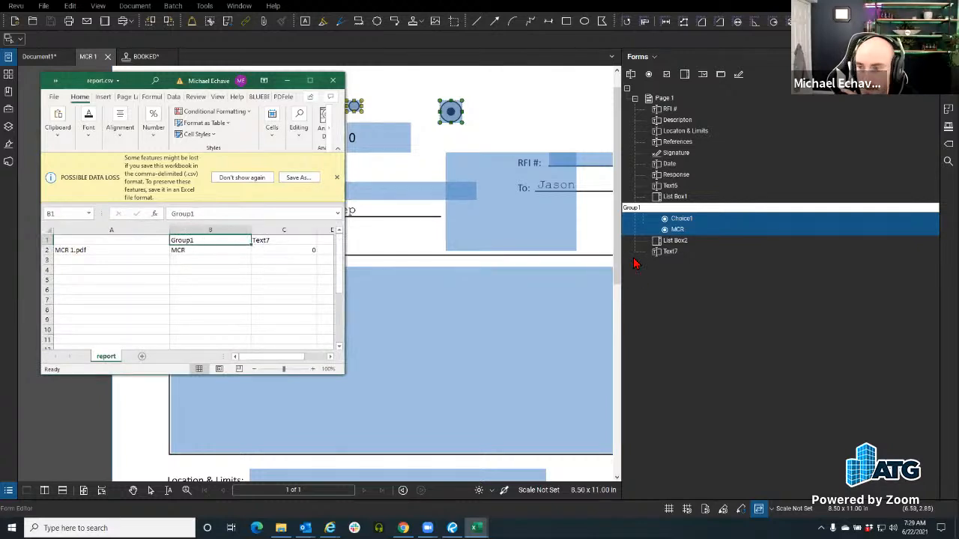
- Dismiss the data loss notice and compare the Group1 heading and its MCR value with the form's field list
click(337, 181)
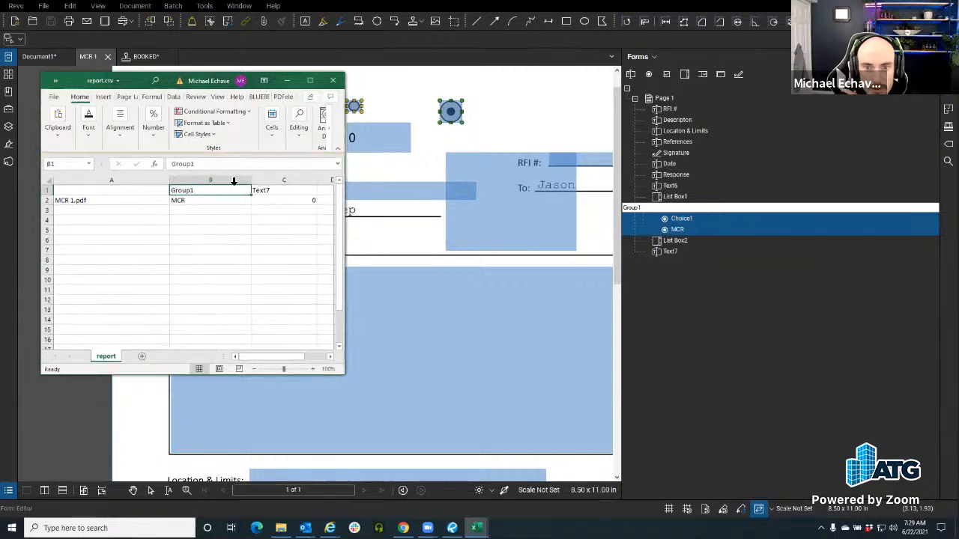
double_click(205, 191)
drag(204, 191, 143, 200)
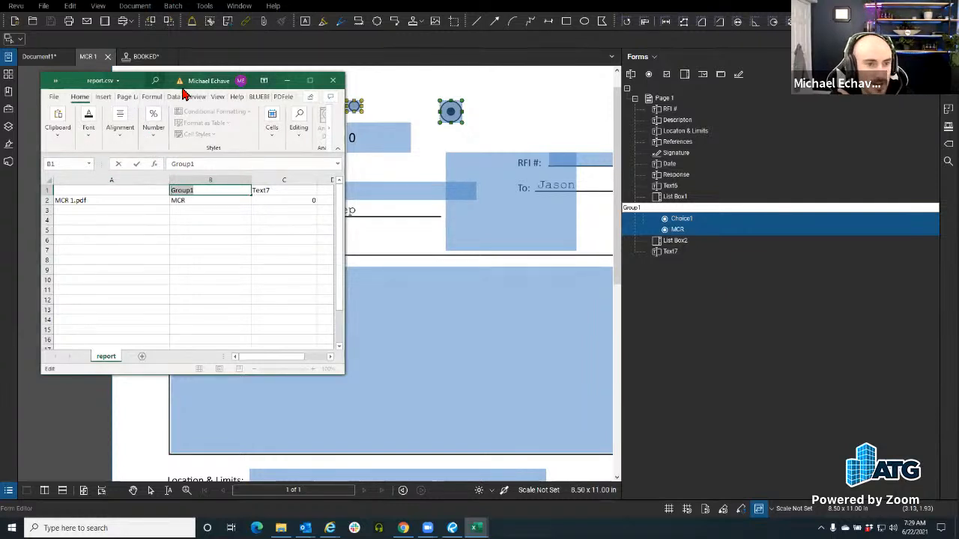
drag(215, 193, 154, 193)
drag(229, 195, 158, 199)
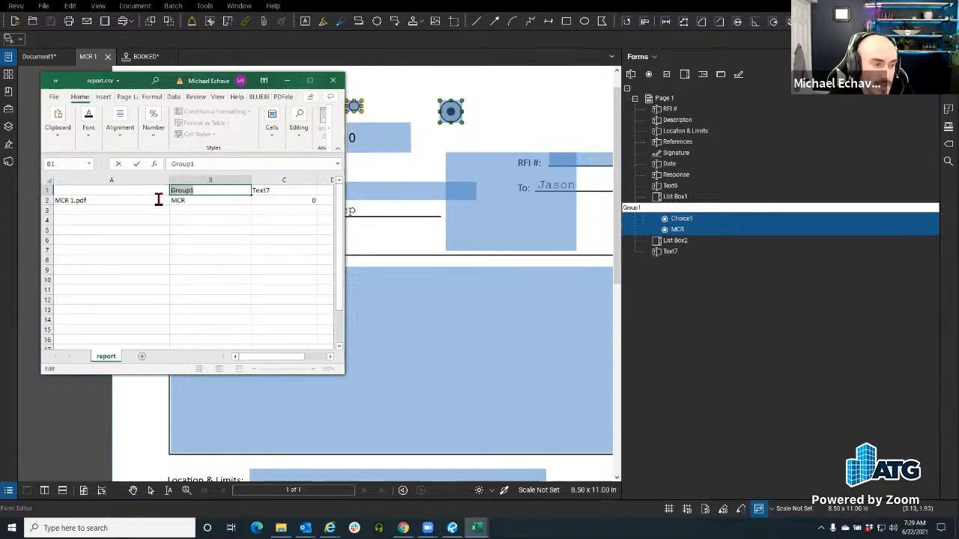
click(230, 199)
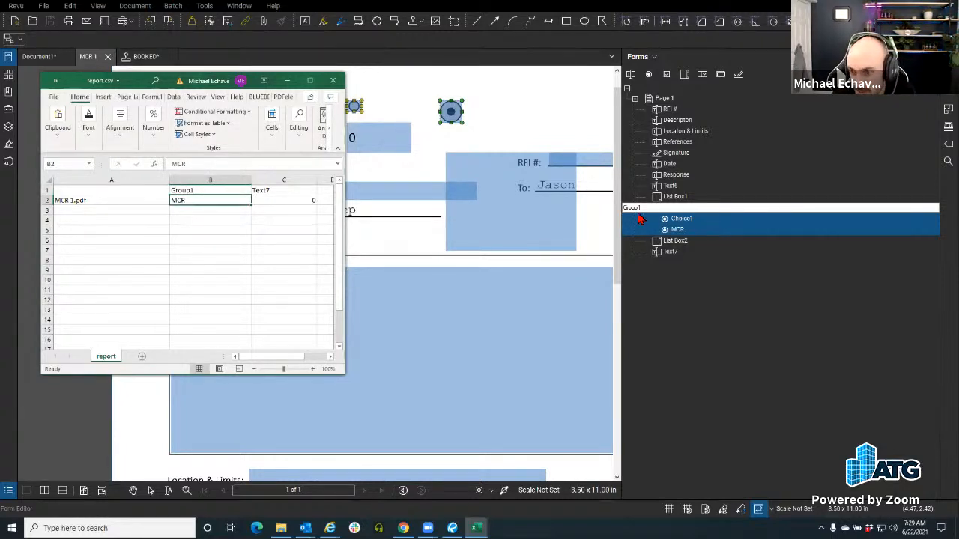
- Leave the Group1 renaming in Revu, bring report.csv back in front of the form, and examine the source file name in column A
click(732, 305)
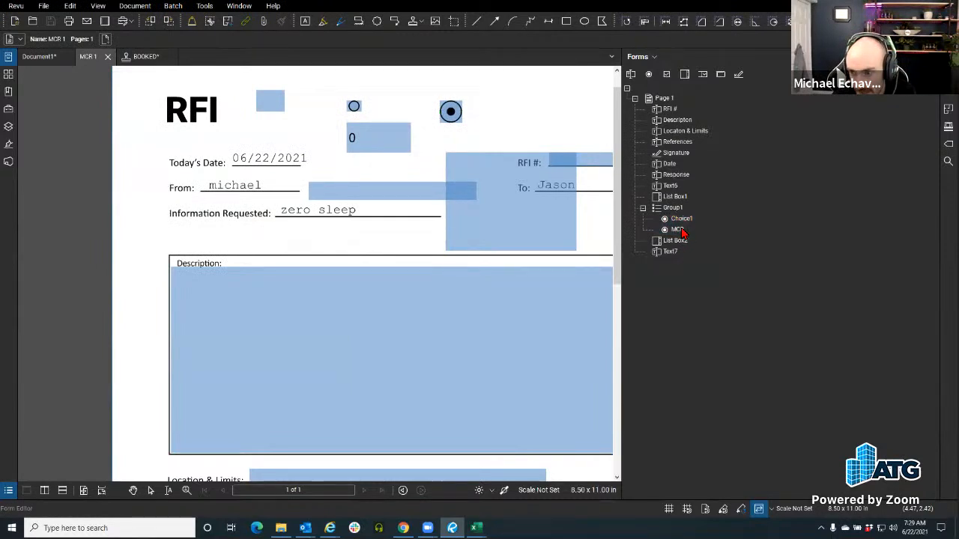
click(475, 528)
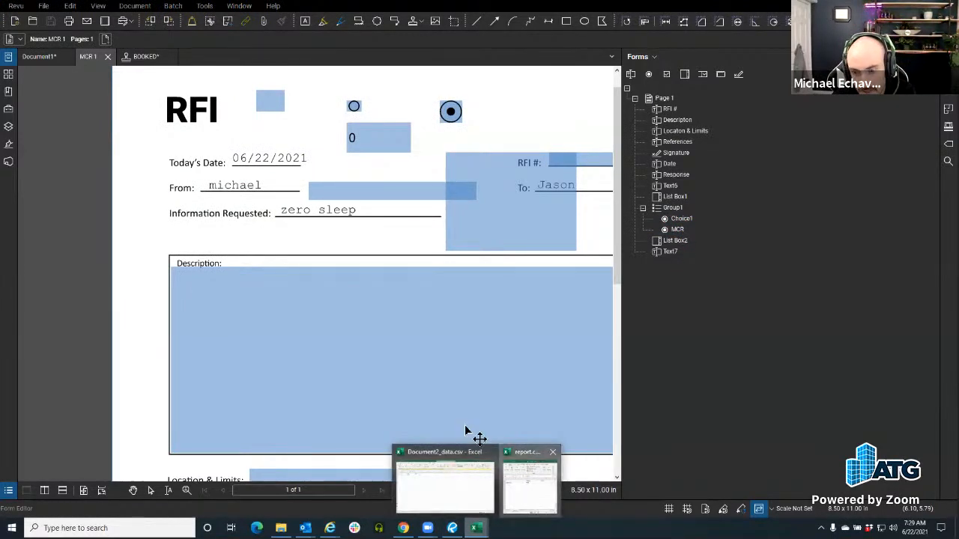
click(530, 483)
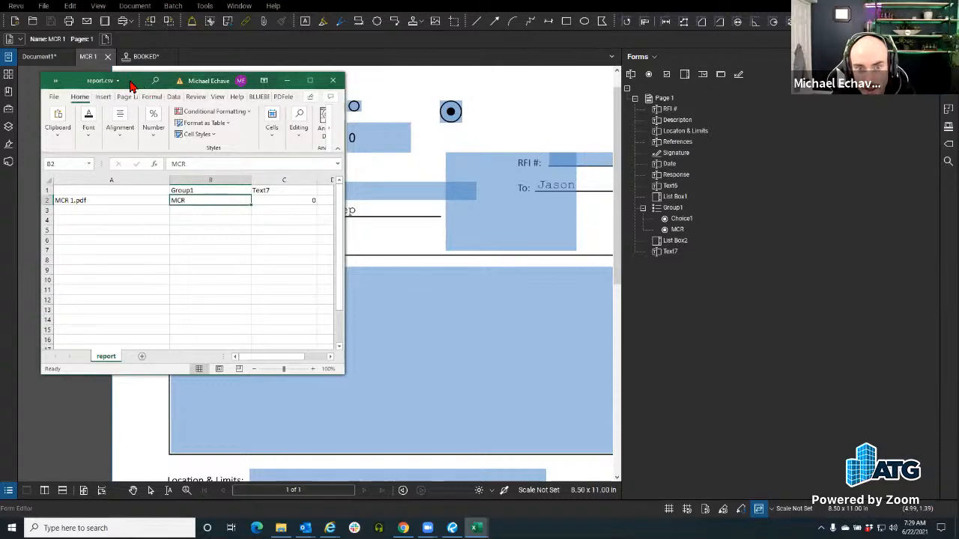
drag(130, 84, 100, 96)
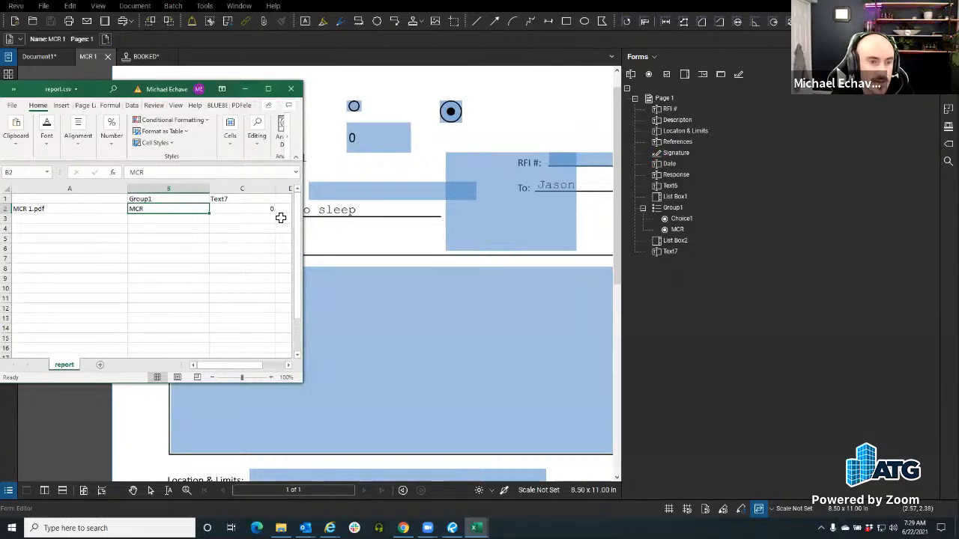
click(48, 210)
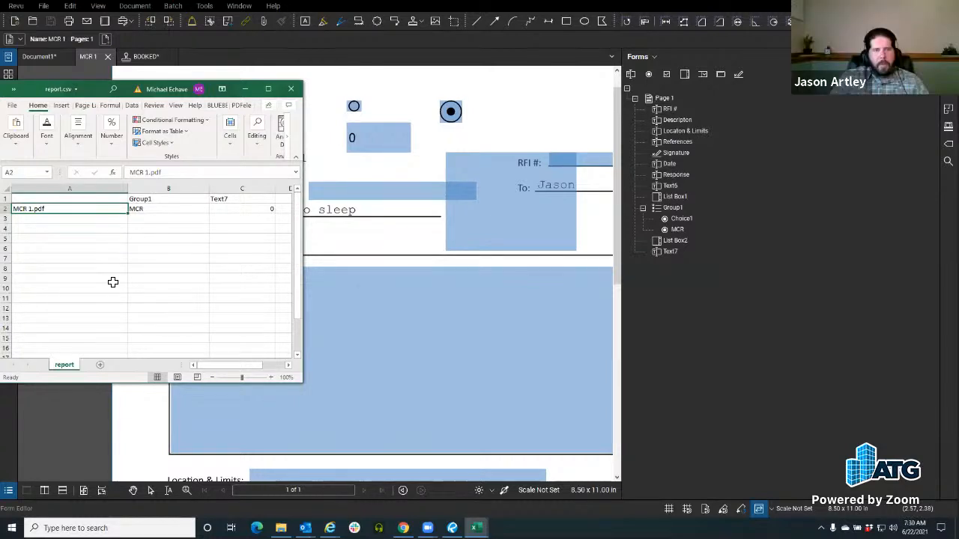
- Close report.csv and Document2_data.csv without saving changes and return to the form
click(290, 89)
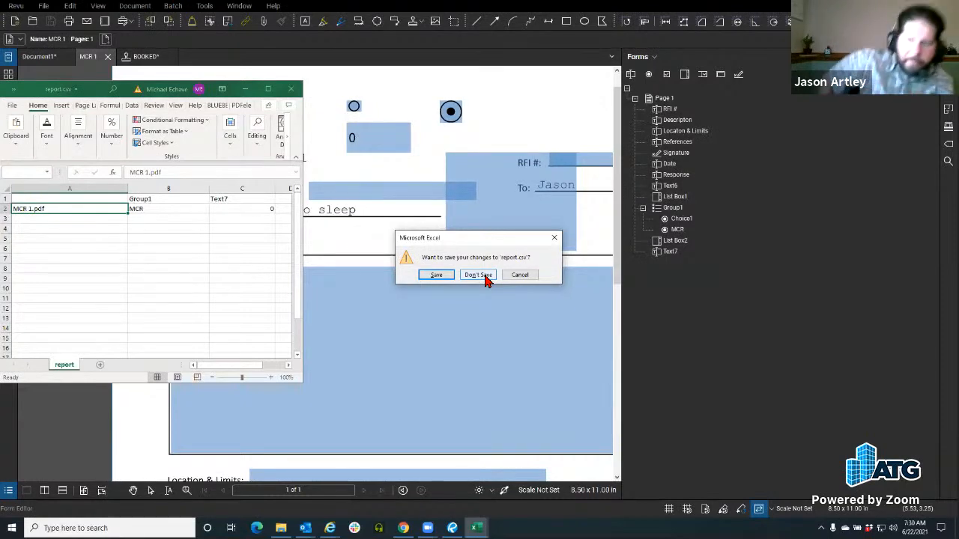
click(478, 275)
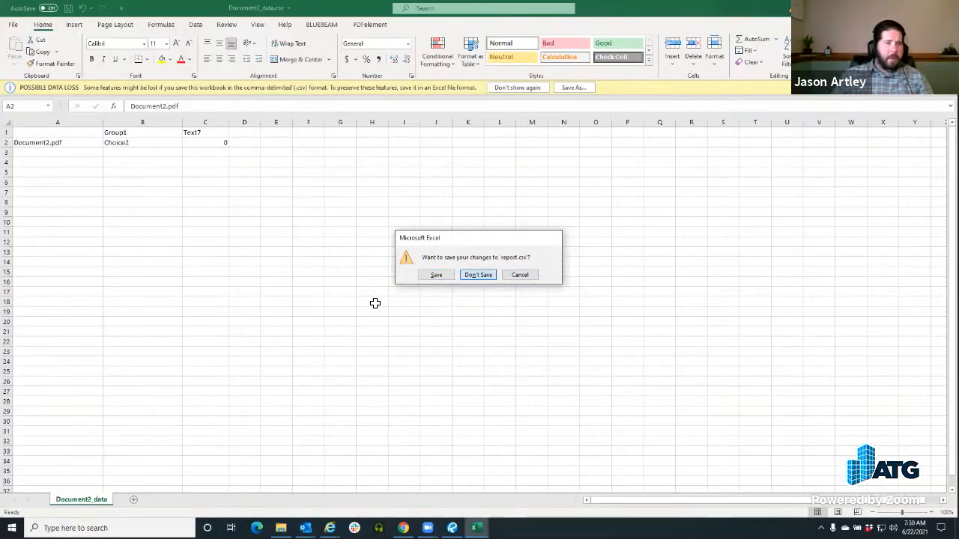
click(483, 275)
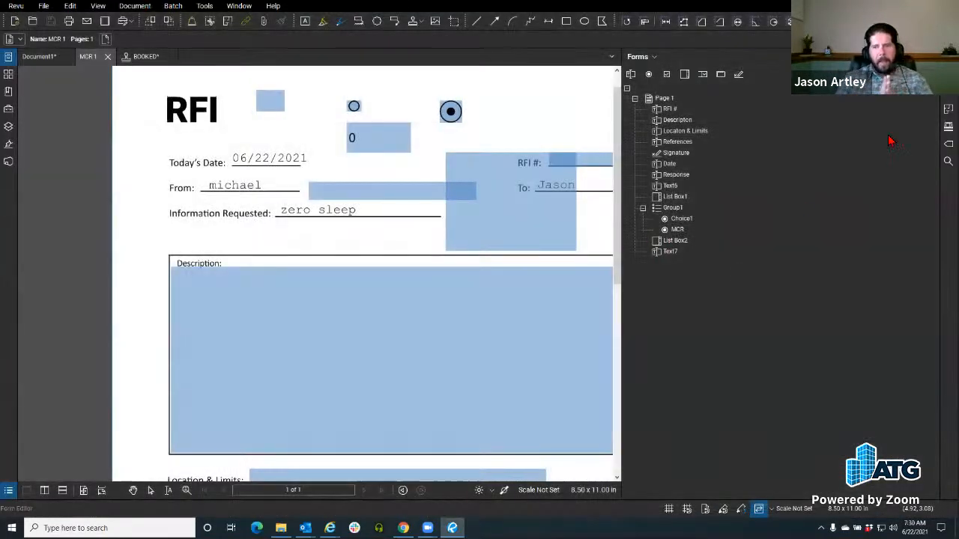
click(543, 364)
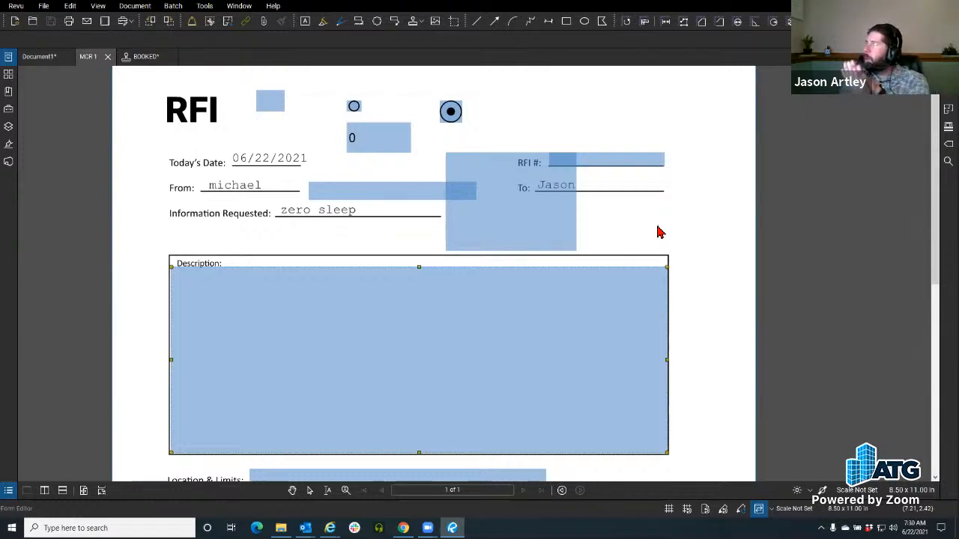
drag(658, 226, 348, 244)
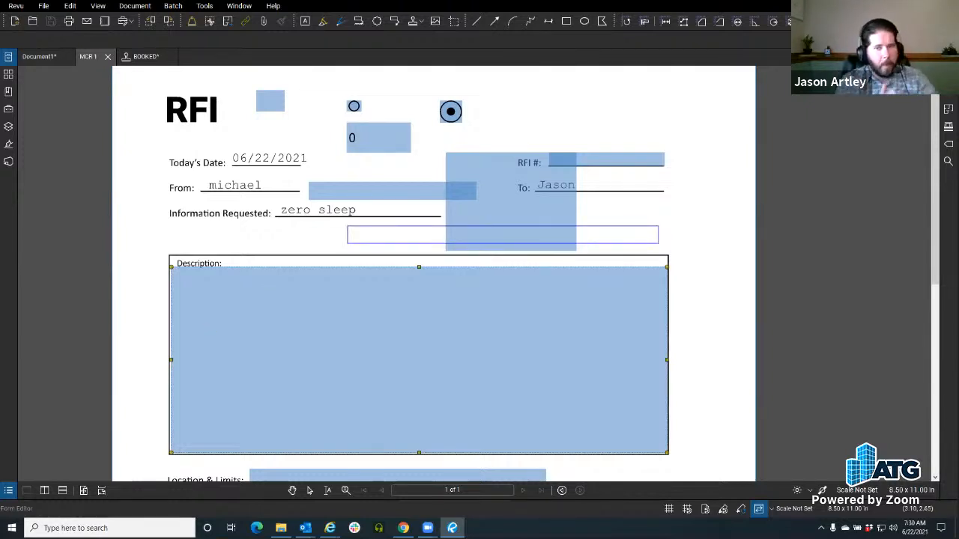